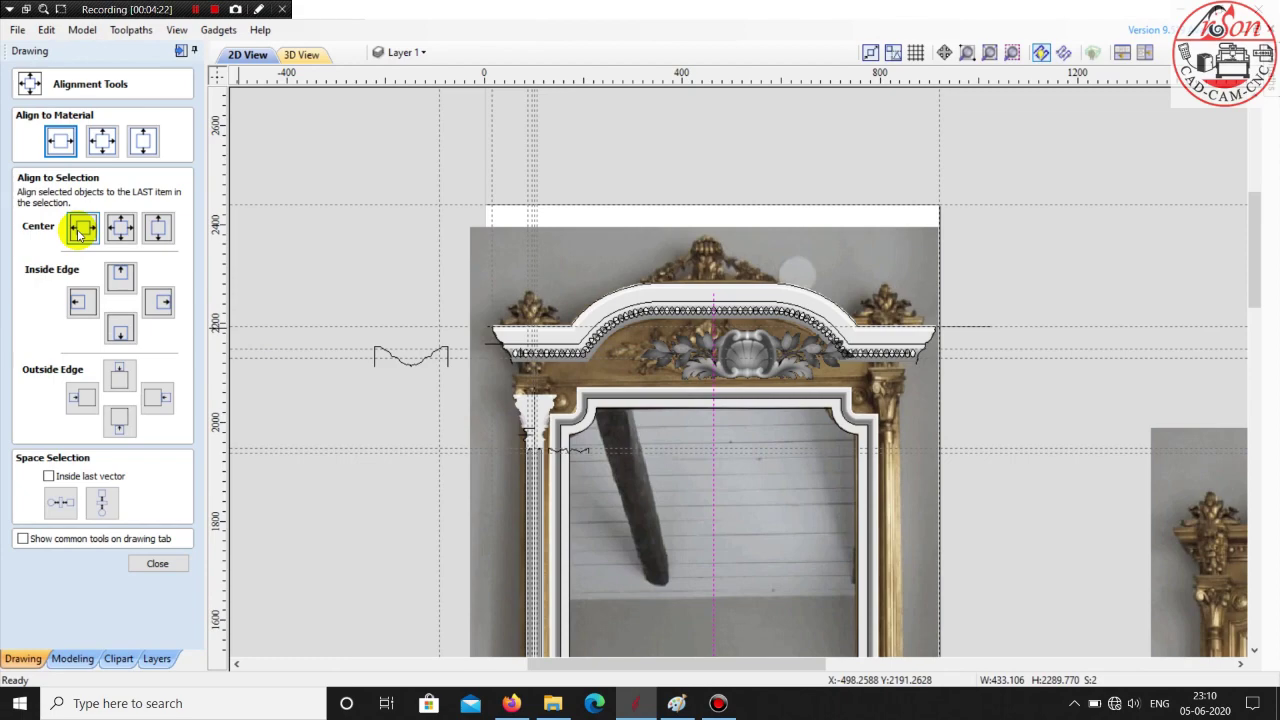
# - Centre the shell flourish horizontally on the mirror's vertical centreline and move it slightly upward under the arched cornice
pyautogui.click(81, 230)
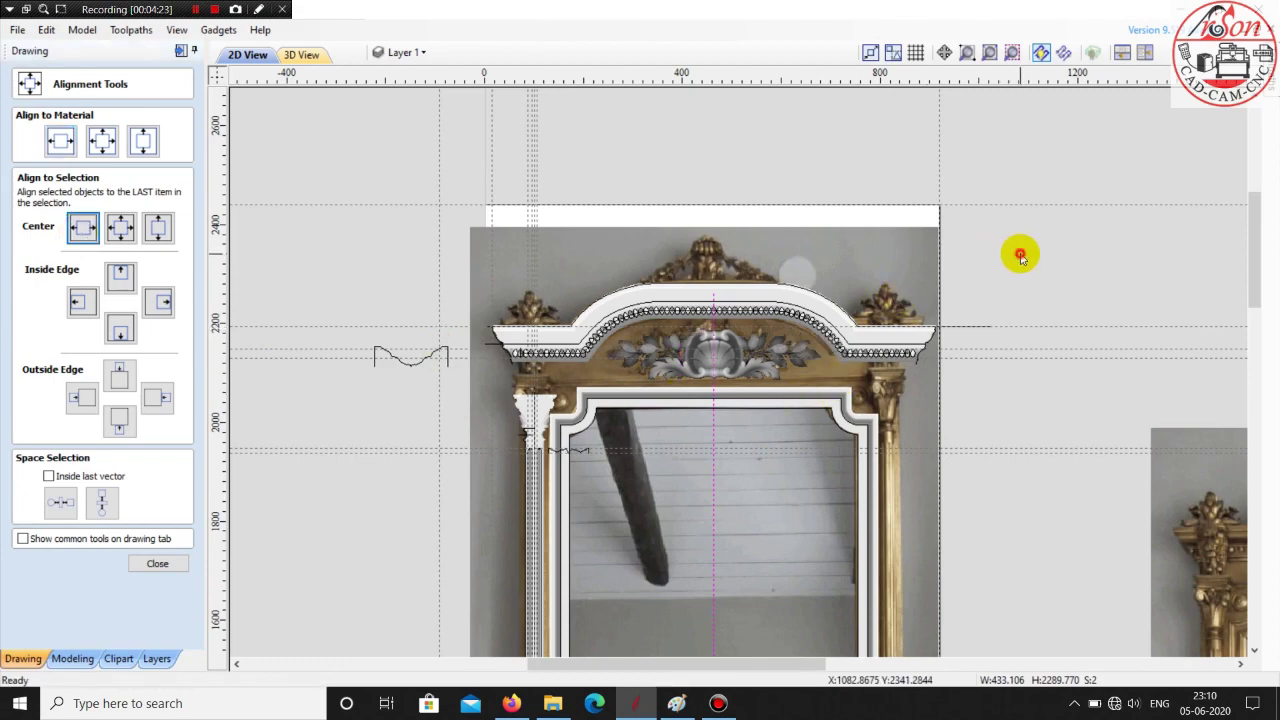
pyautogui.scroll(8, 725, 348)
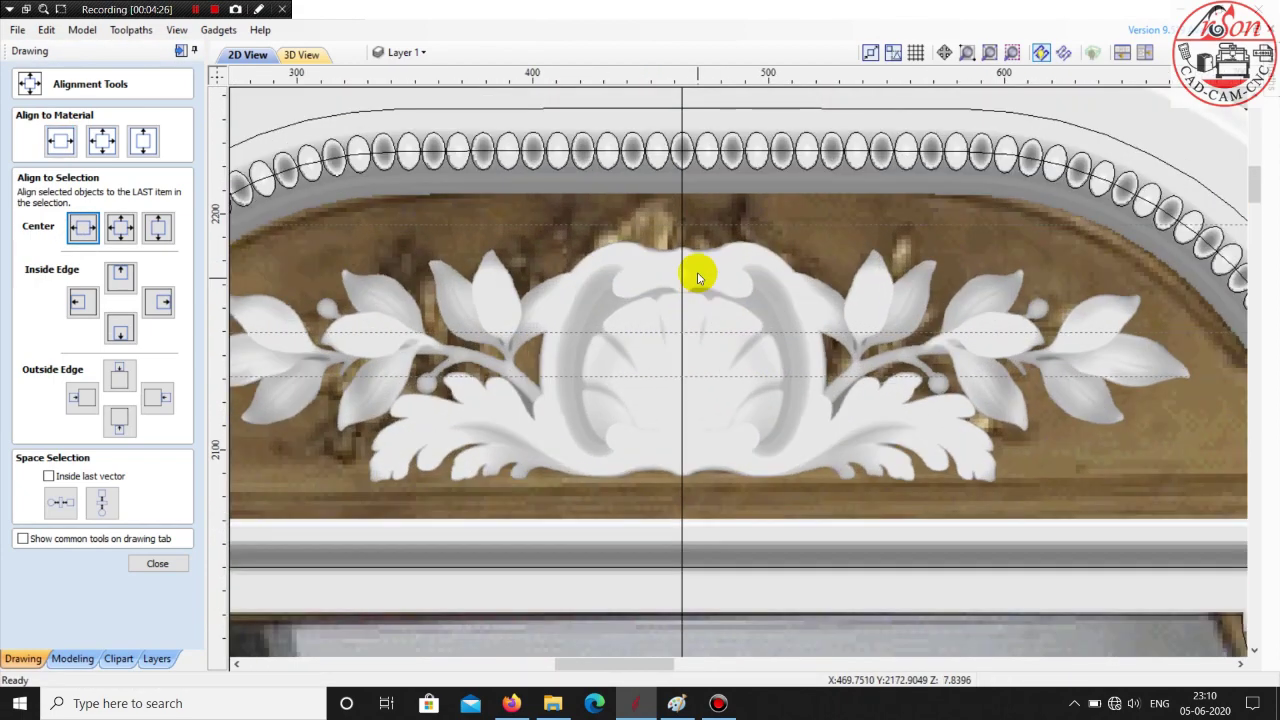
pyautogui.click(698, 277)
pyautogui.click(696, 270)
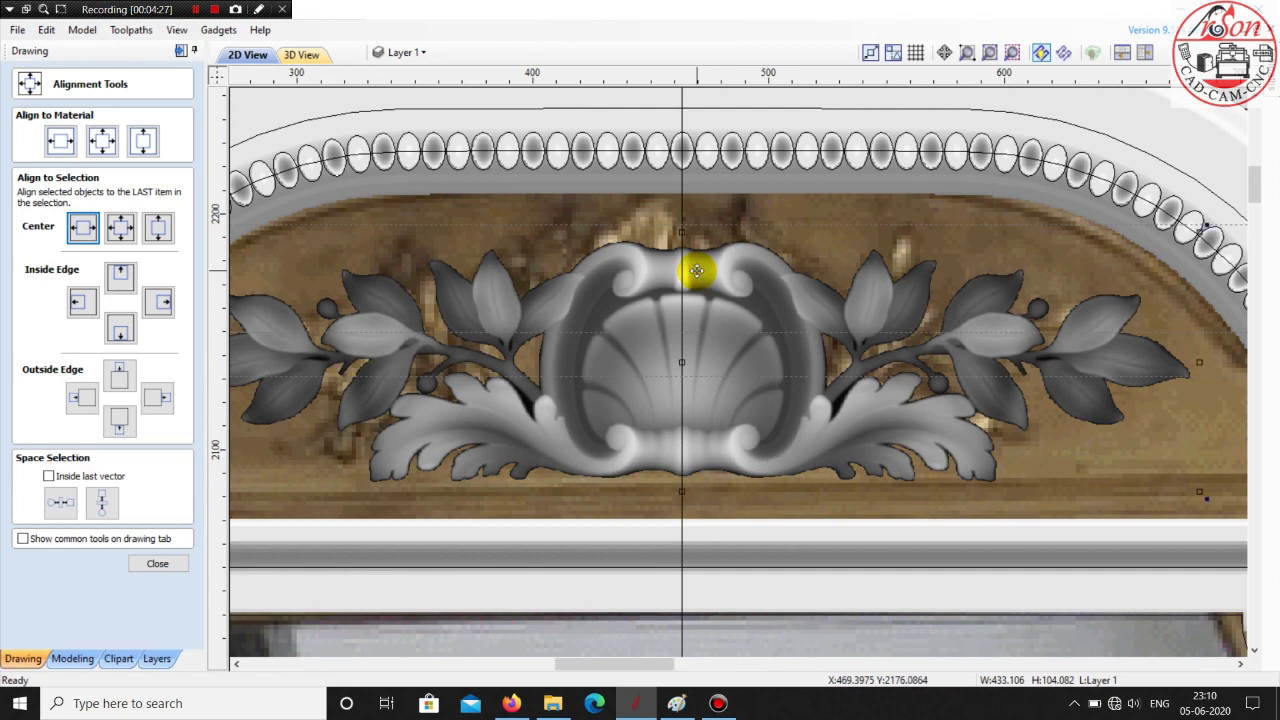
pyautogui.moveTo(697, 266); pyautogui.dragTo(697, 261)
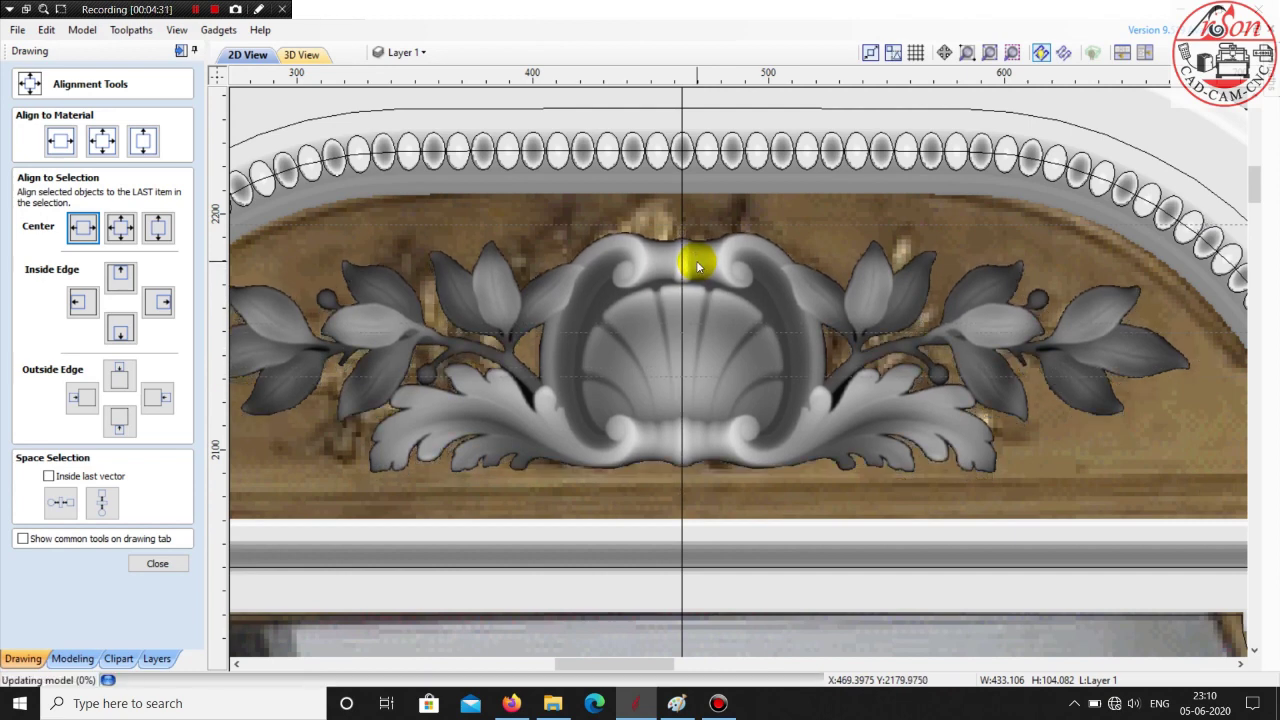
pyautogui.scroll(-2, 697, 261)
pyautogui.scroll(-2, 697, 261)
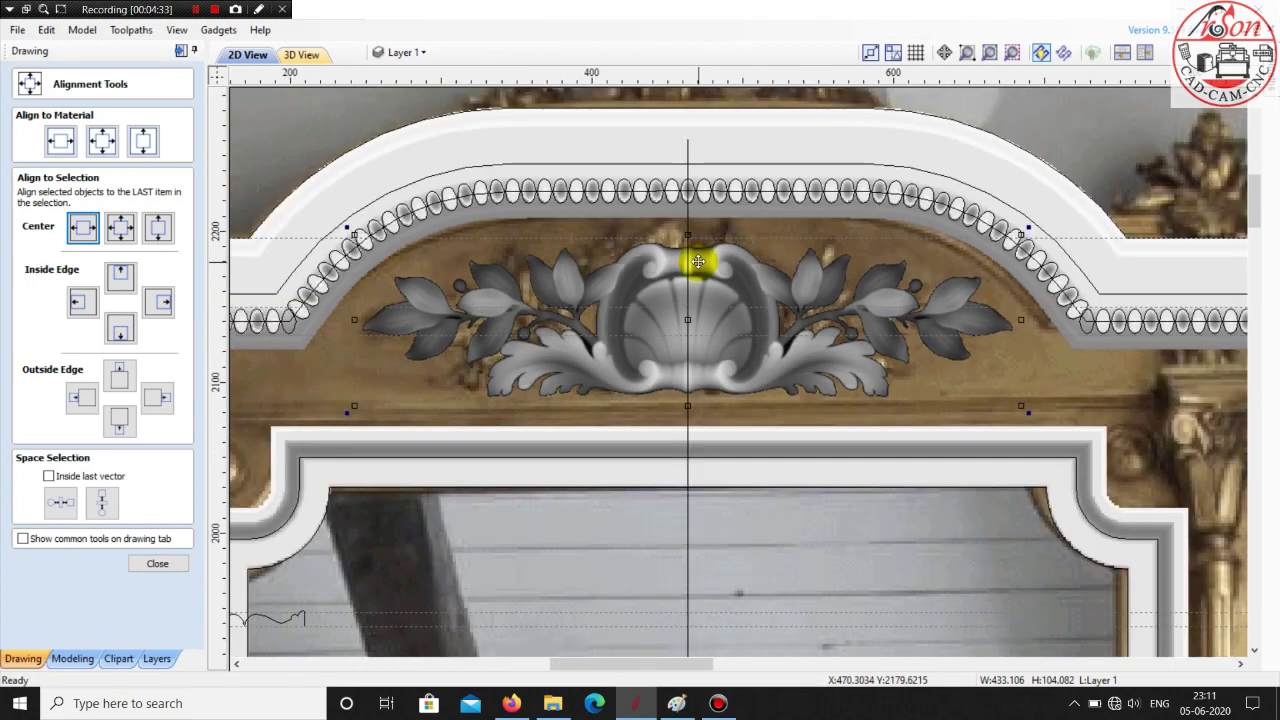
pyautogui.scroll(-3, 697, 265)
pyautogui.click(995, 185)
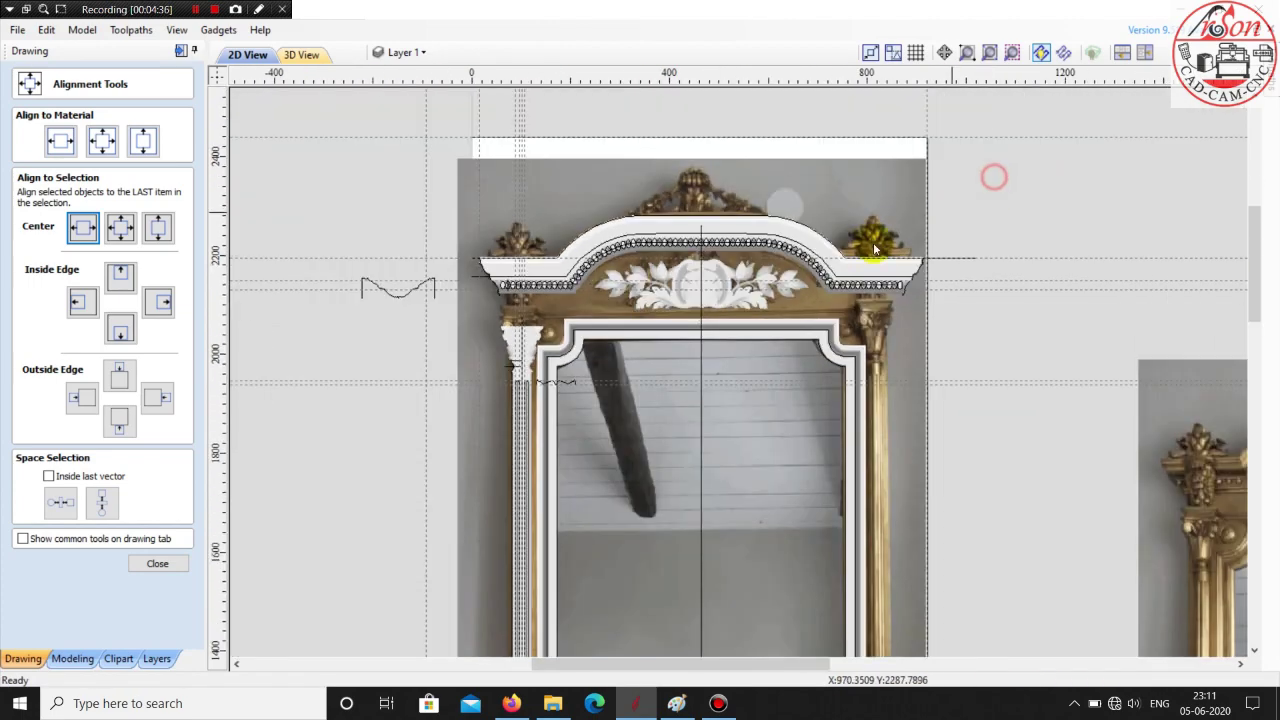
pyautogui.scroll(2, 540, 310)
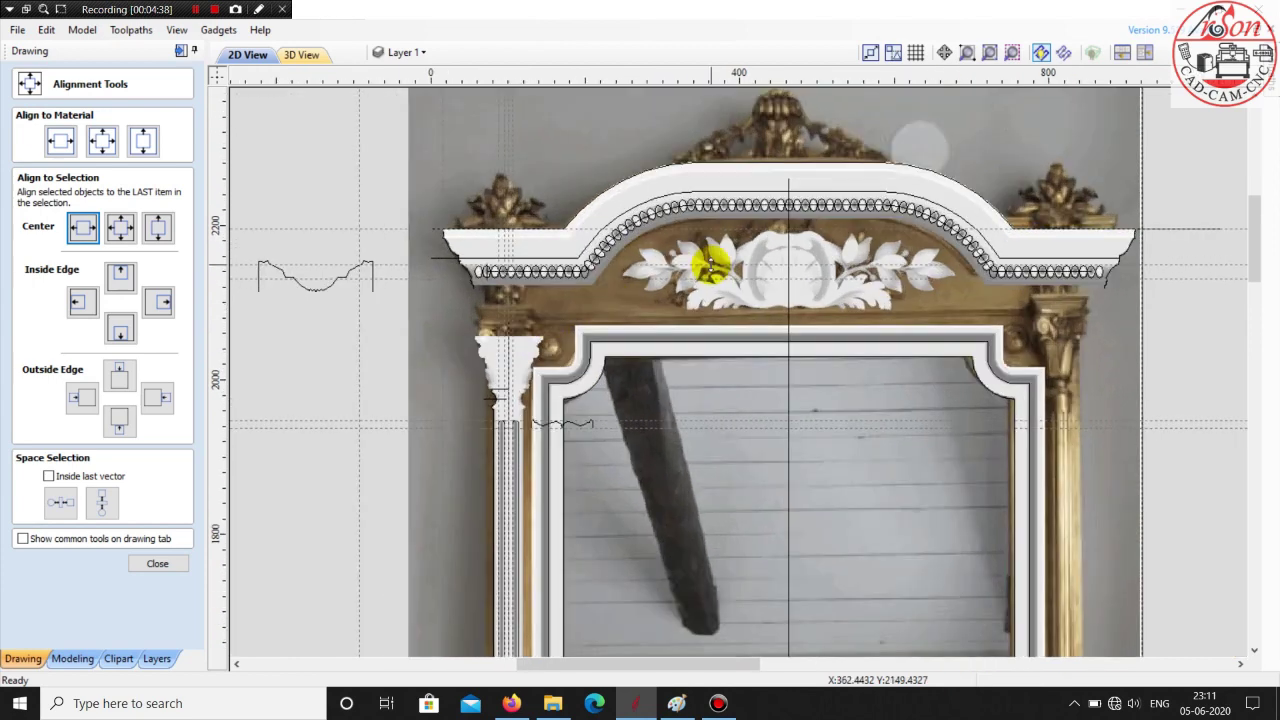
# - Set the shape height of the shell flourish component to 20 mm
pyautogui.click(302, 55)
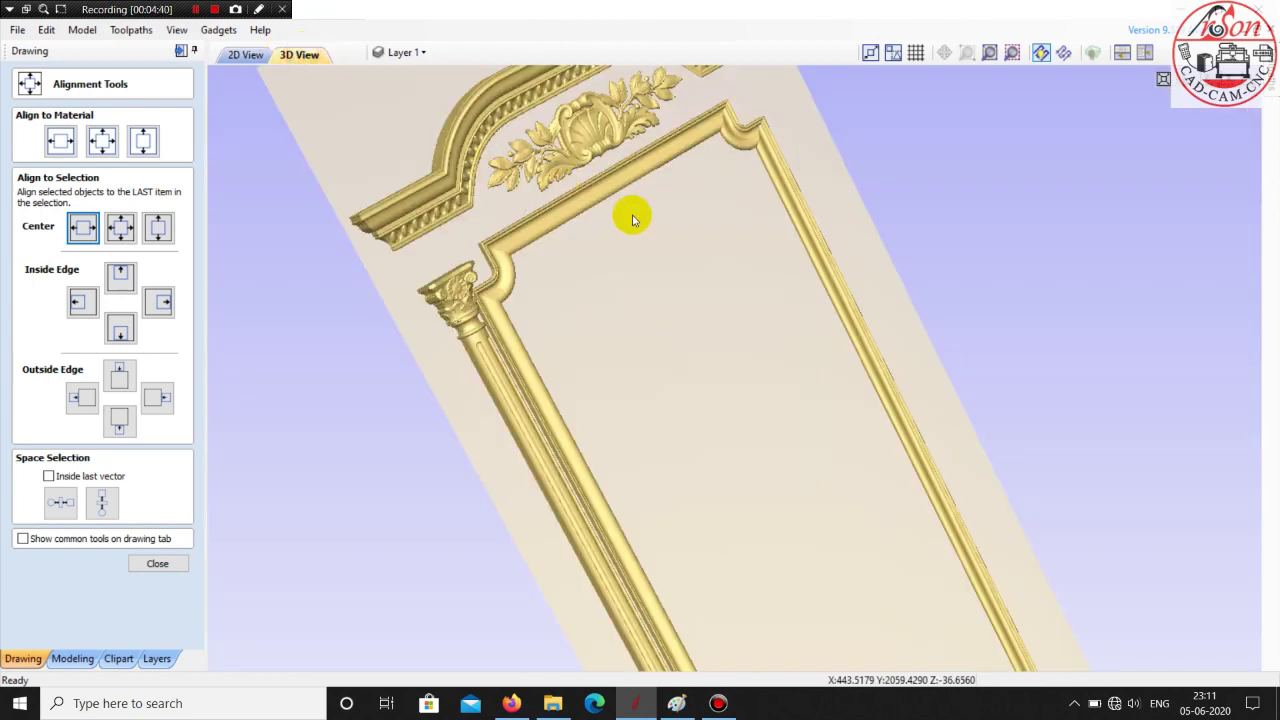
pyautogui.scroll(-2, 634, 214)
pyautogui.moveTo(711, 314); pyautogui.dragTo(744, 398)
pyautogui.scroll(2, 744, 398)
pyautogui.moveTo(780, 437); pyautogui.dragTo(662, 220)
pyautogui.click(662, 220)
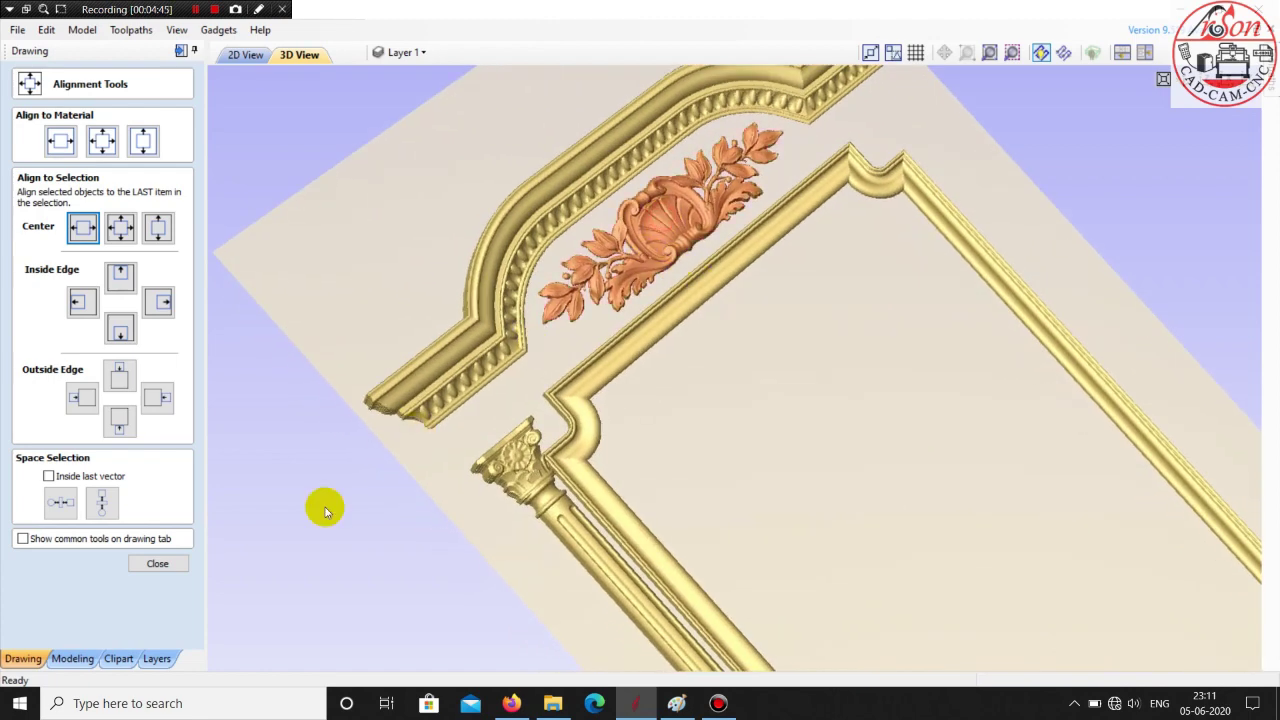
pyautogui.click(155, 563)
pyautogui.click(72, 658)
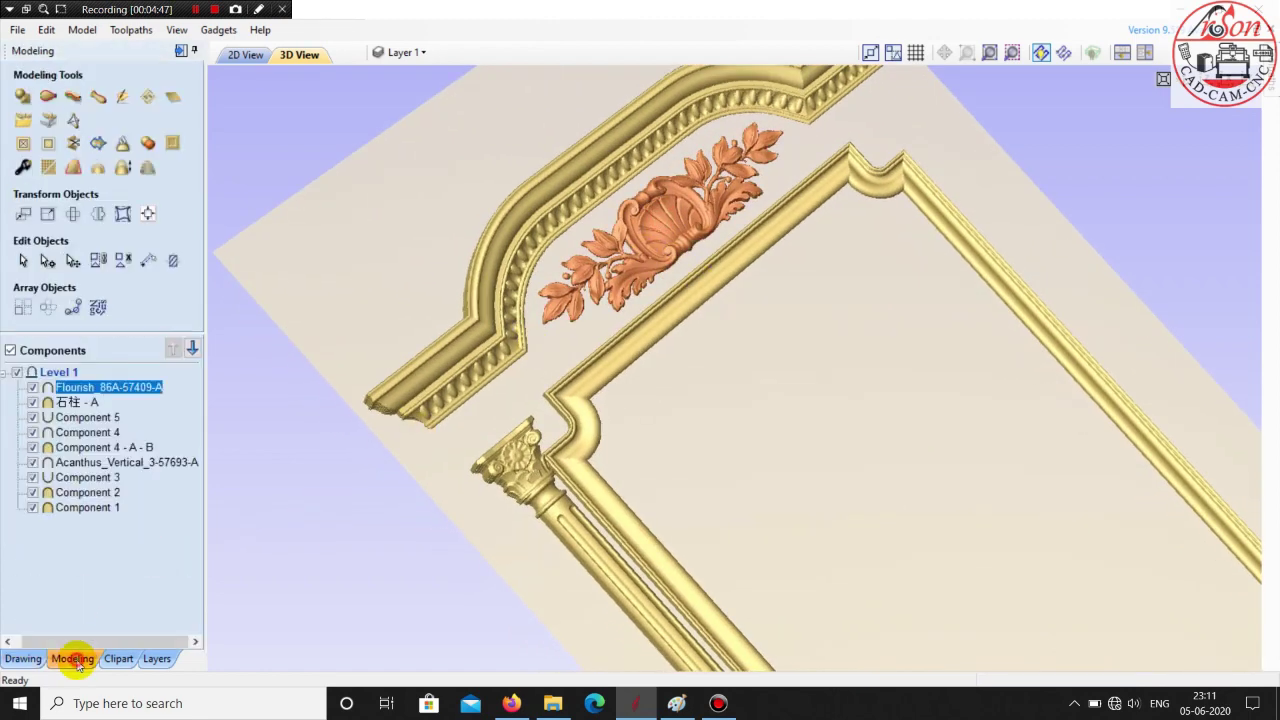
pyautogui.doubleClick(105, 390)
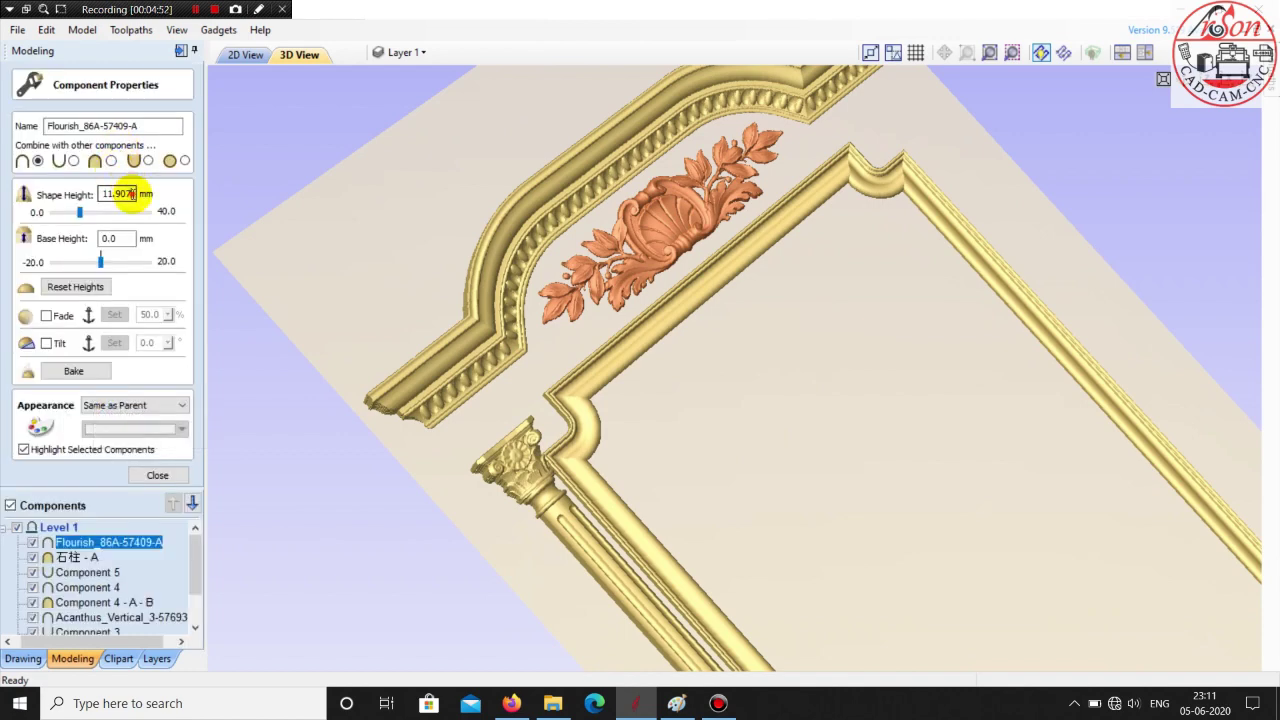
pyautogui.doubleClick(130, 194)
pyautogui.write('20')
# - Set the shell flourish's base height to 10 mm and its combine mode to merge
pyautogui.click(112, 240)
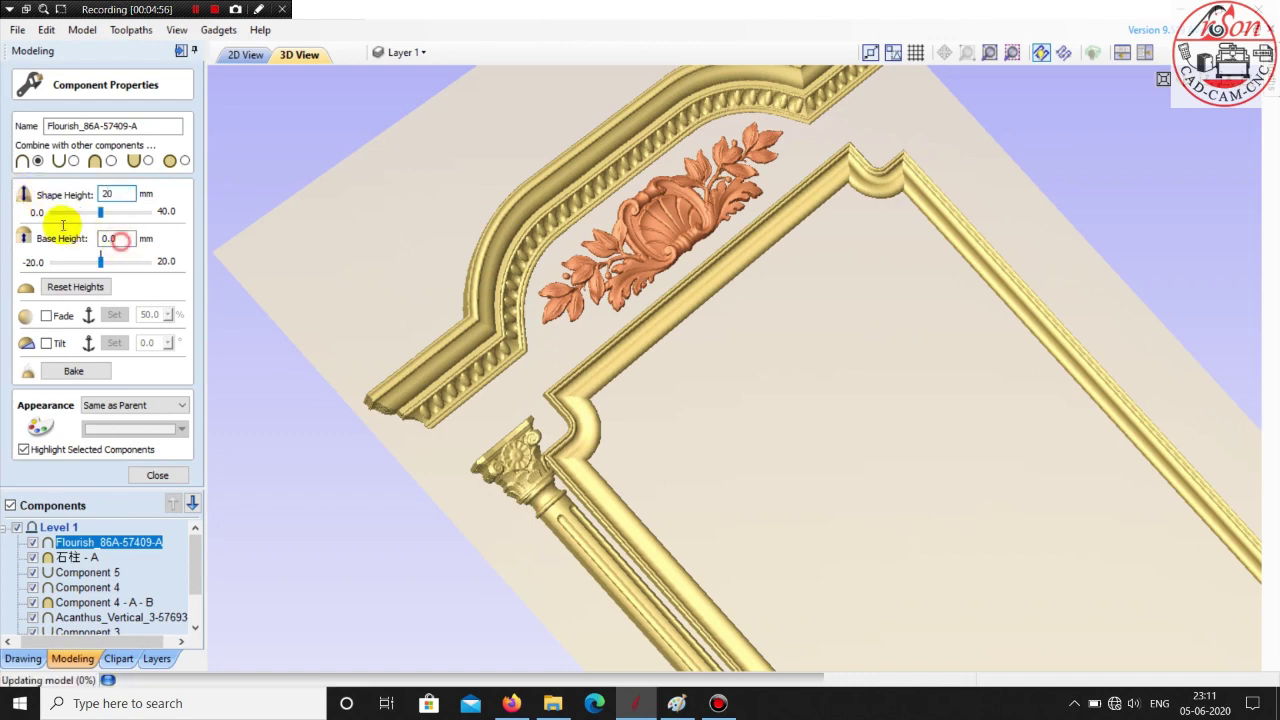
pyautogui.doubleClick(114, 238)
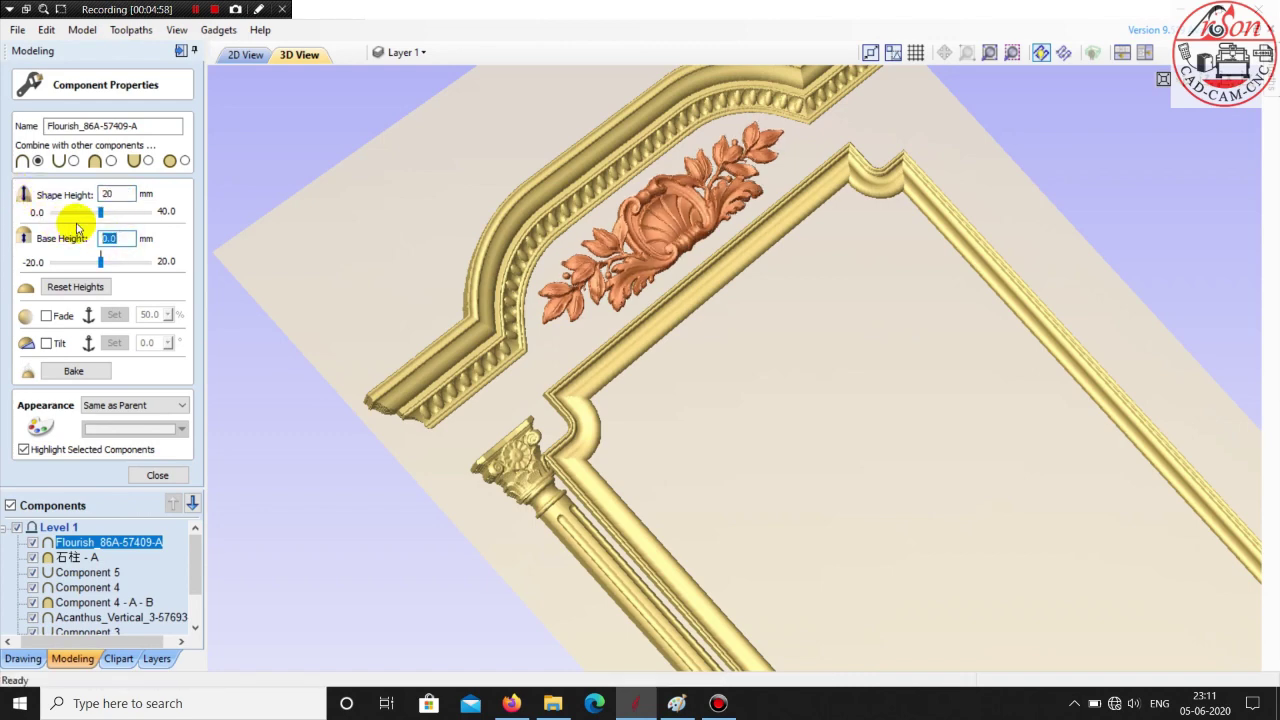
pyautogui.click(130, 193)
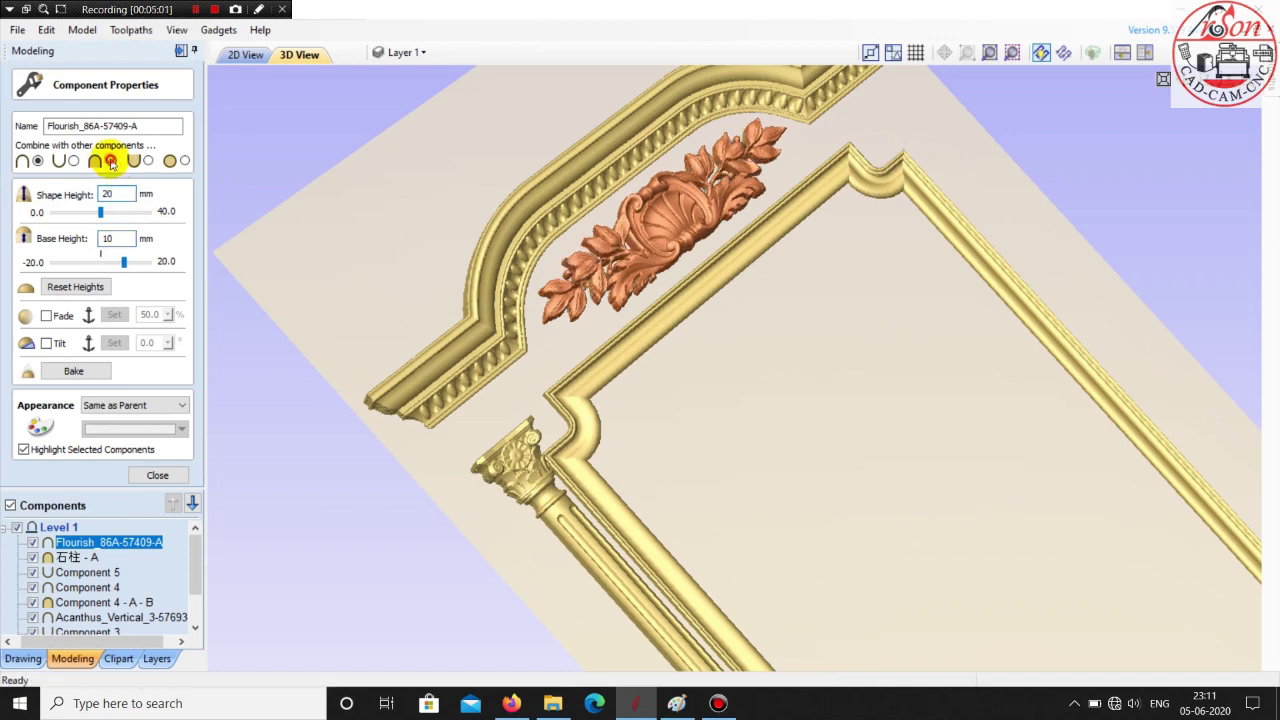
pyautogui.click(111, 161)
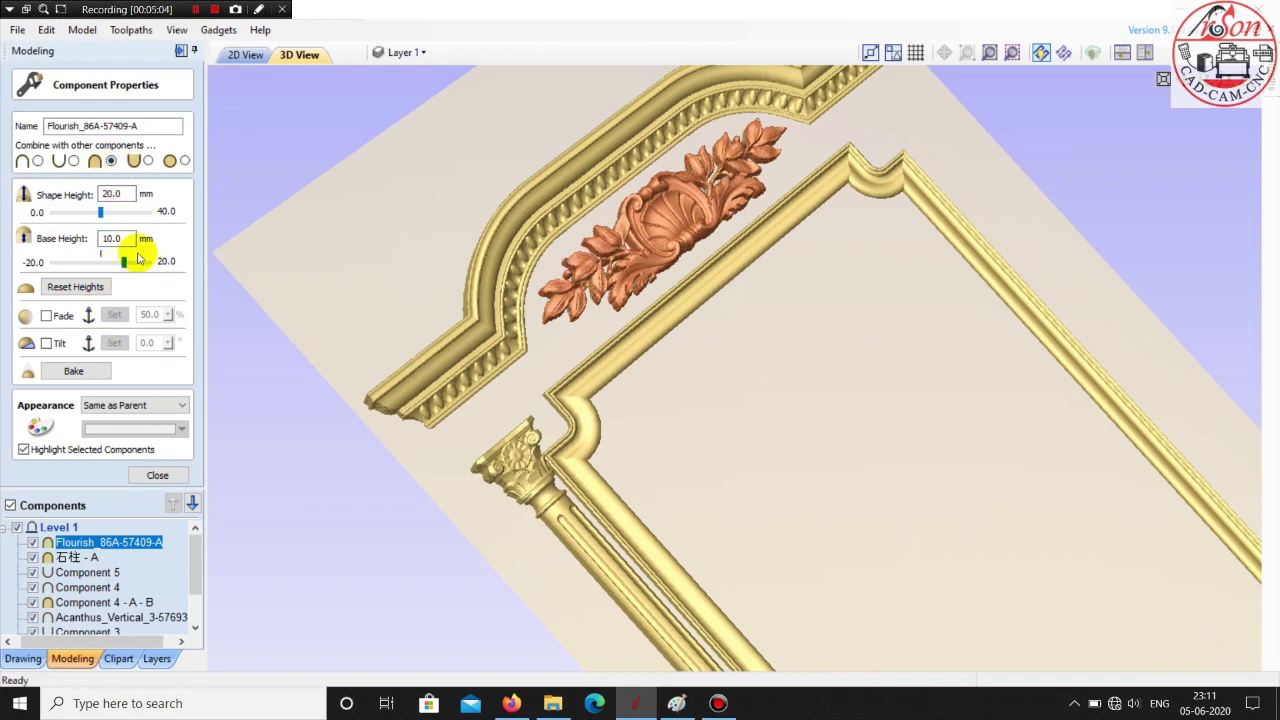
pyautogui.click(157, 476)
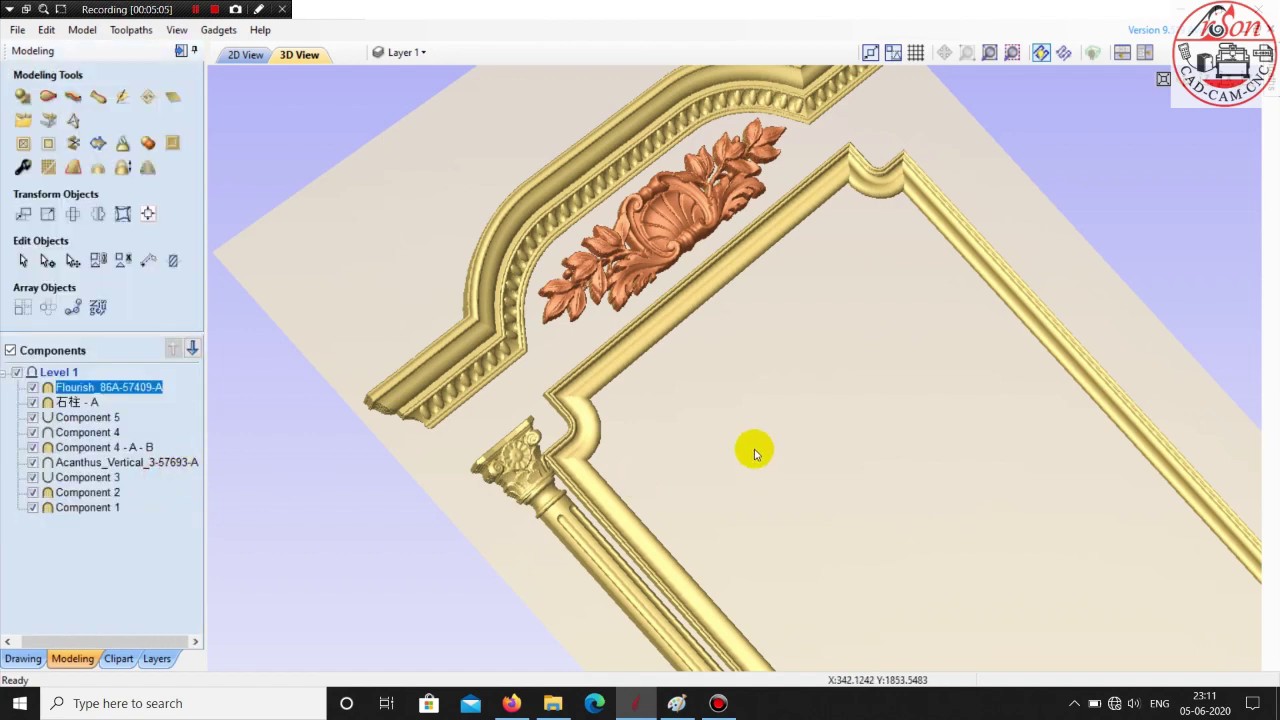
# - Bake the cornice components, Component 5, Component 4 and Component 4 - A - B, into one component, leaving out the shell flourish
pyautogui.click(754, 450)
pyautogui.moveTo(731, 429); pyautogui.dragTo(728, 402)
pyautogui.scroll(5, 452, 310)
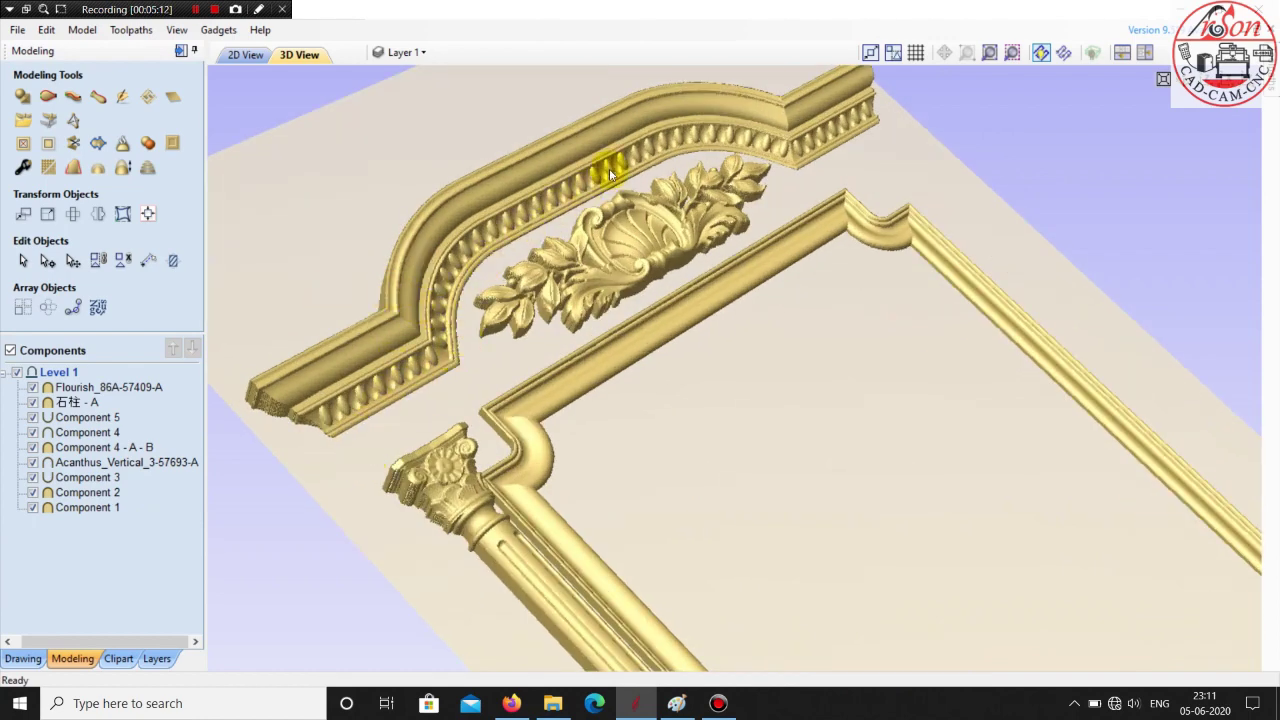
pyautogui.click(373, 355)
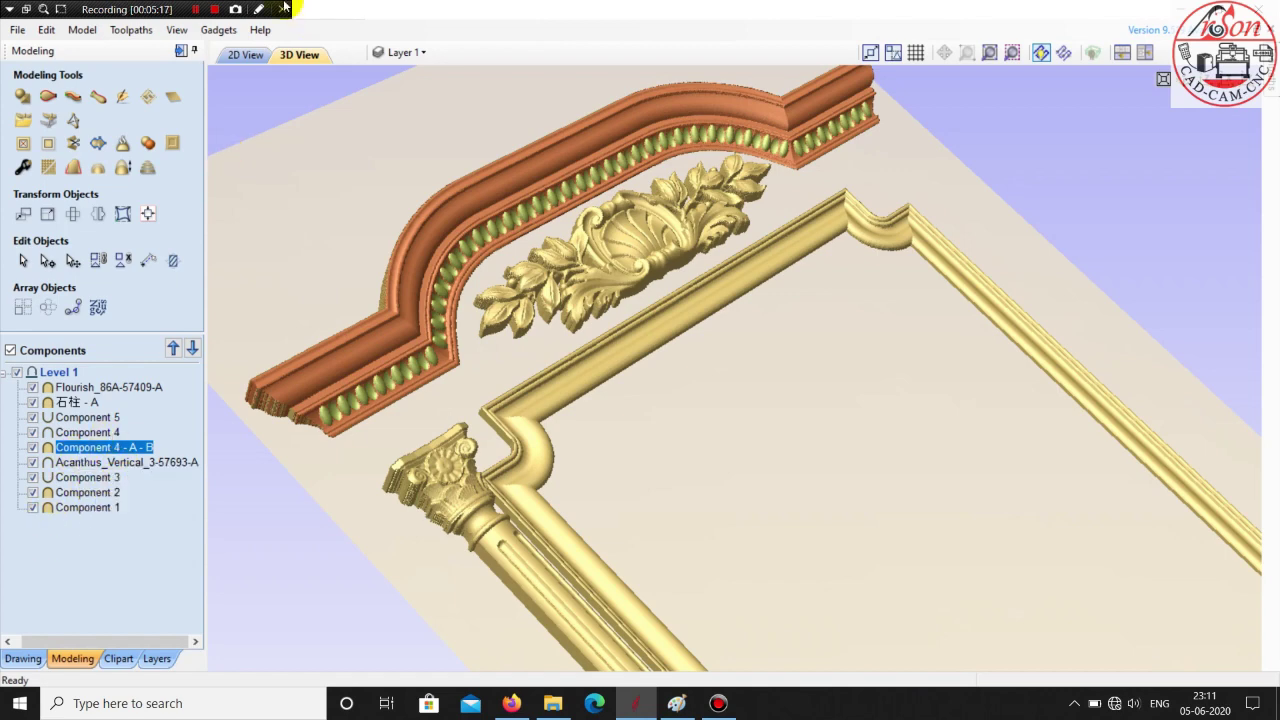
pyautogui.click(241, 56)
pyautogui.scroll(-2, 694, 386)
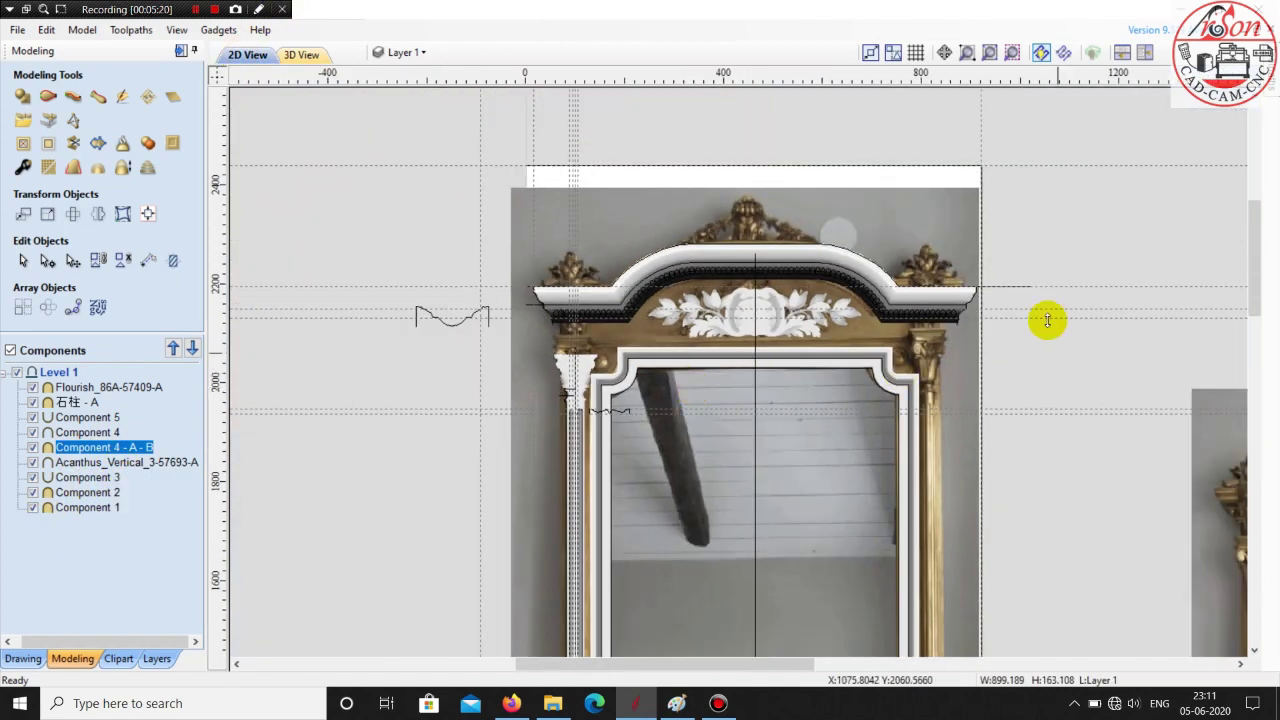
pyautogui.click(1061, 212)
pyautogui.moveTo(395, 115); pyautogui.dragTo(1048, 350)
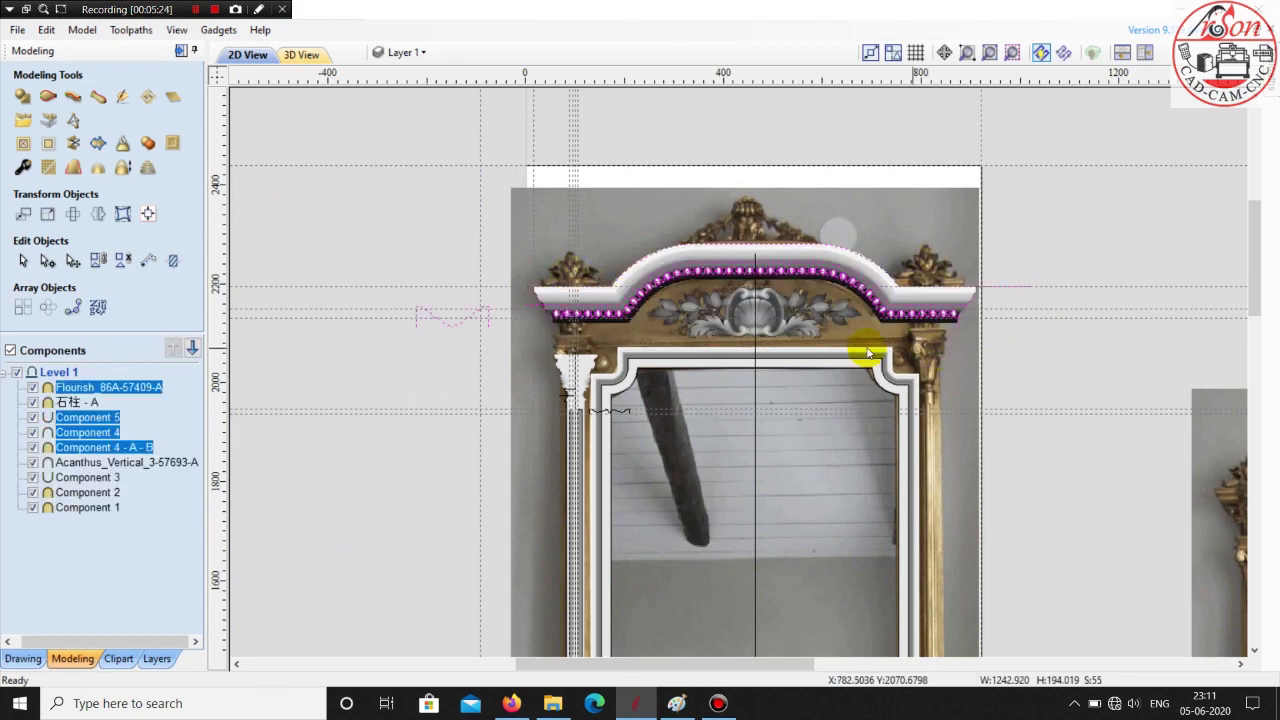
pyautogui.scroll(3, 757, 343)
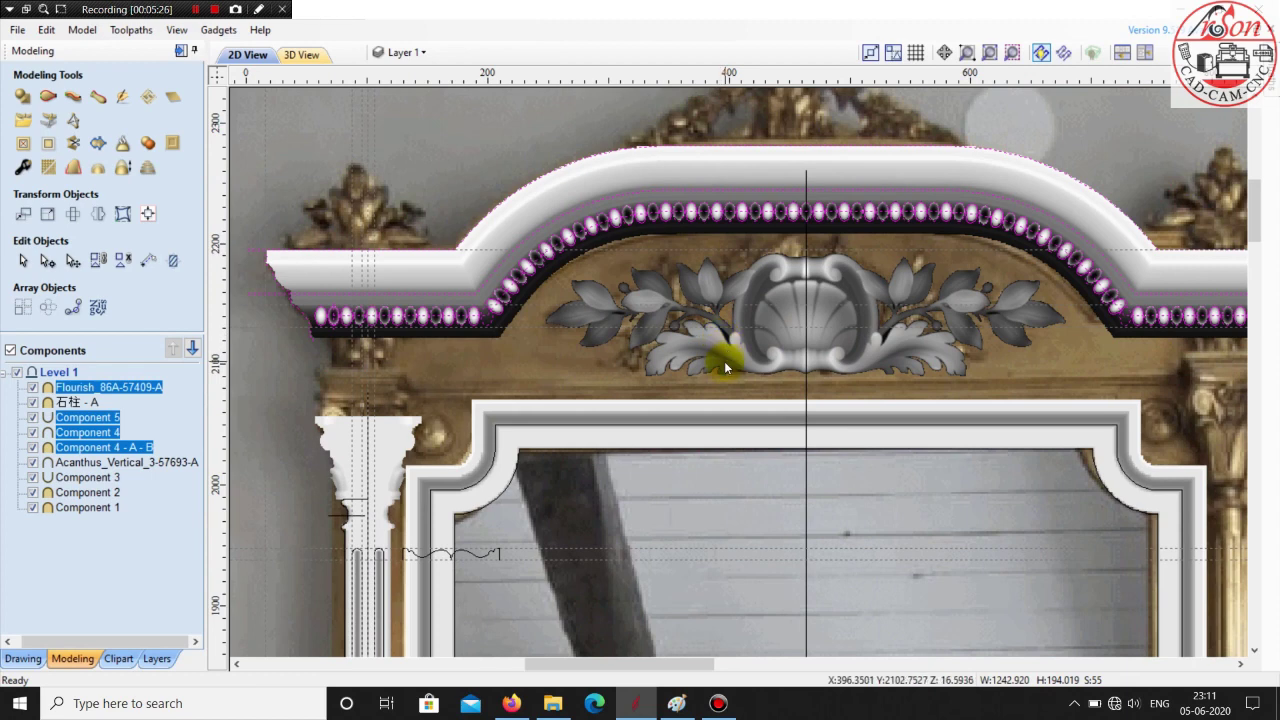
pyautogui.keyDown('ctrl'); pyautogui.click(702, 340); pyautogui.keyUp('ctrl')
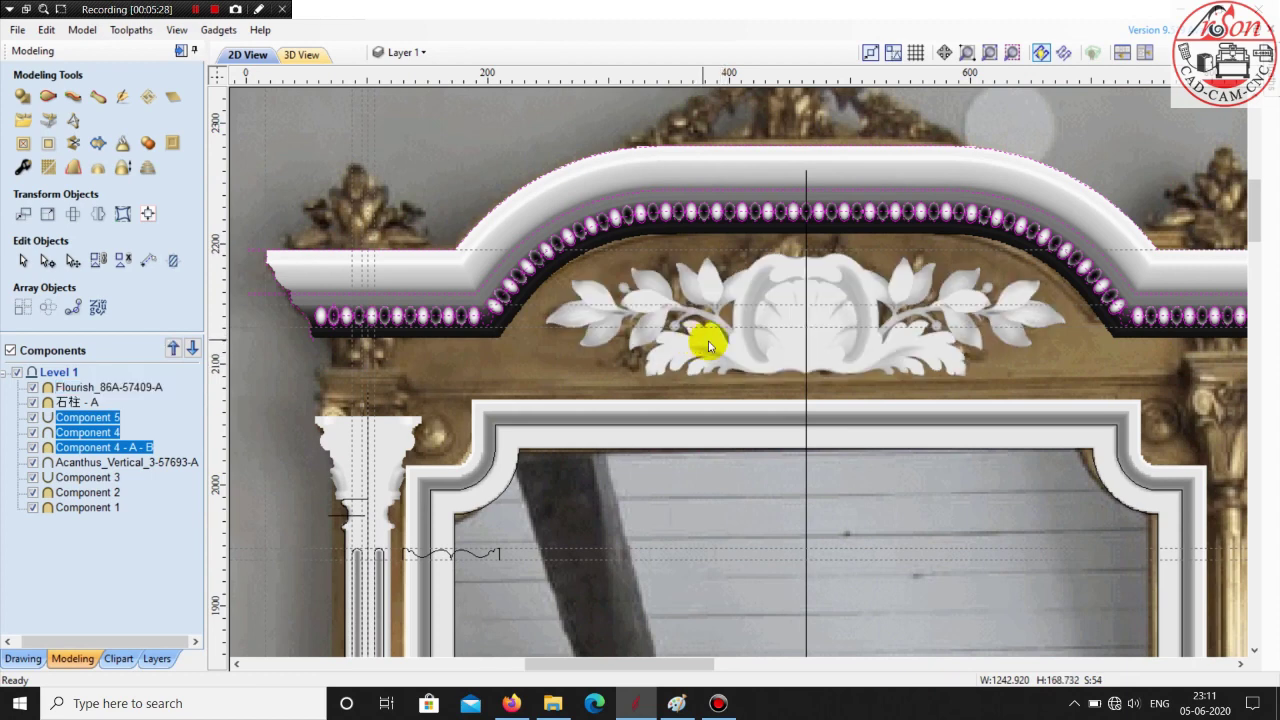
pyautogui.click(123, 143)
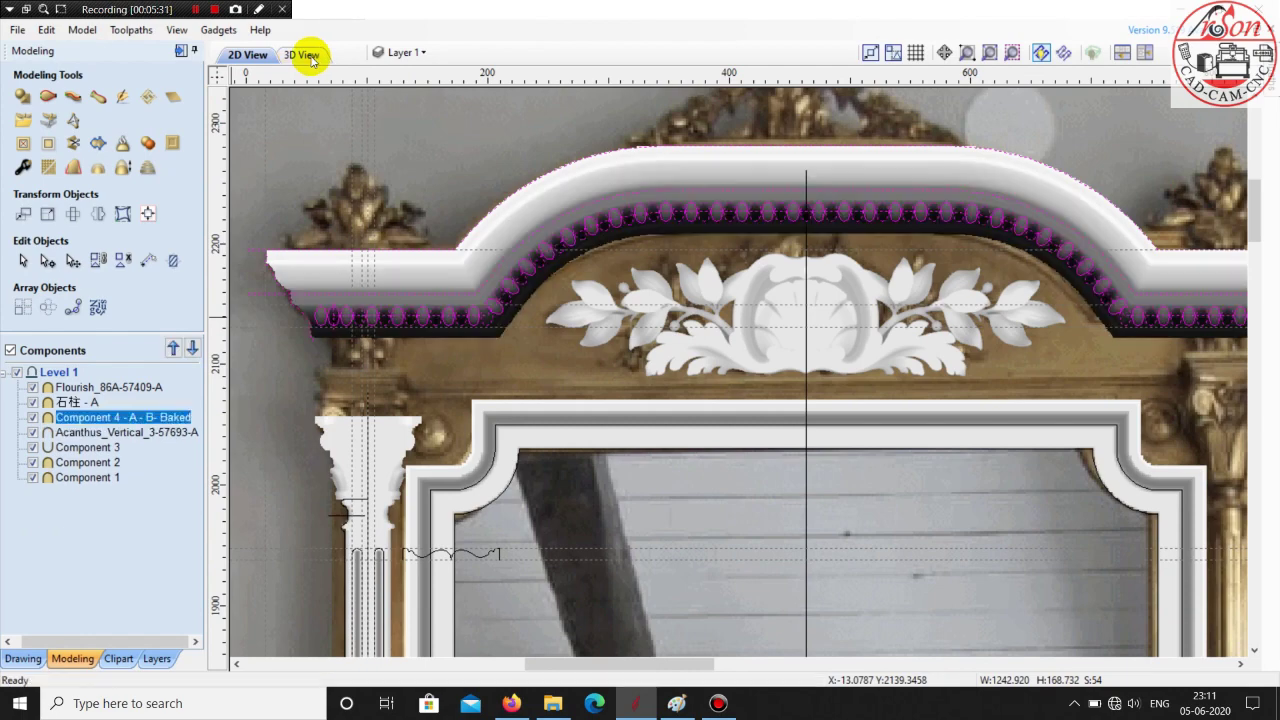
# - Set the base height of the baked cornice component to 10 mm
pyautogui.click(303, 55)
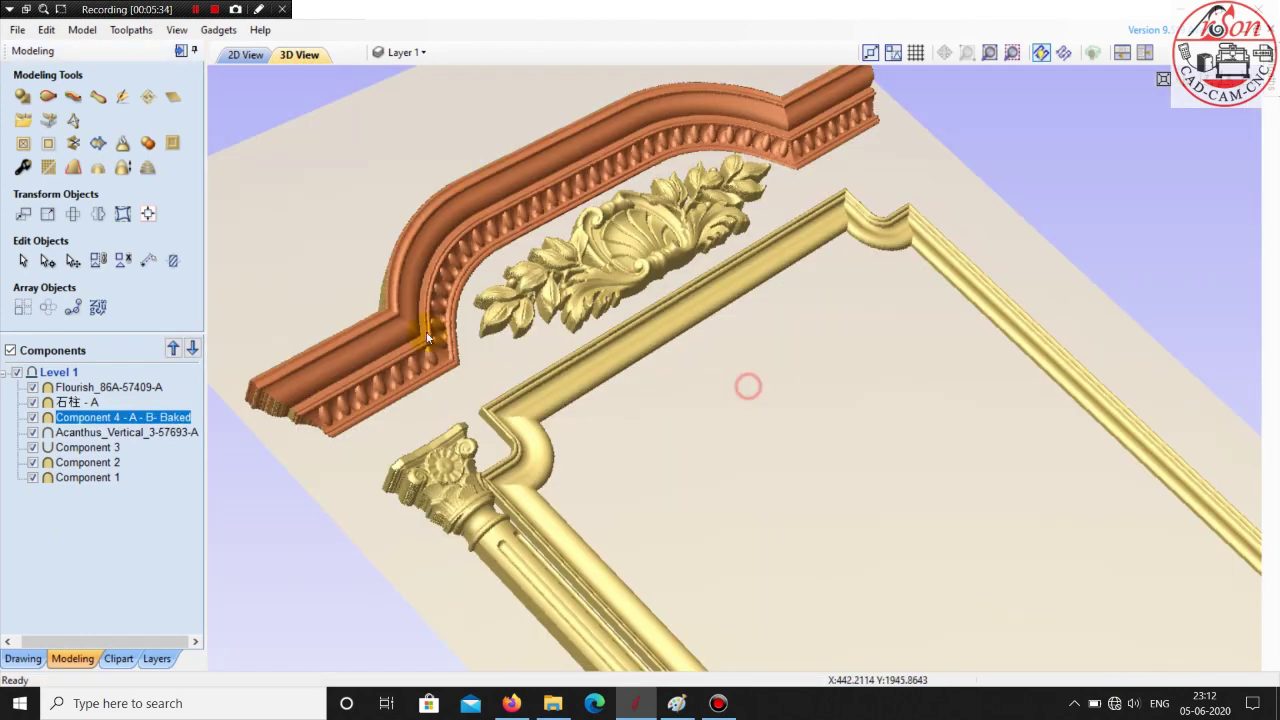
pyautogui.click(727, 388)
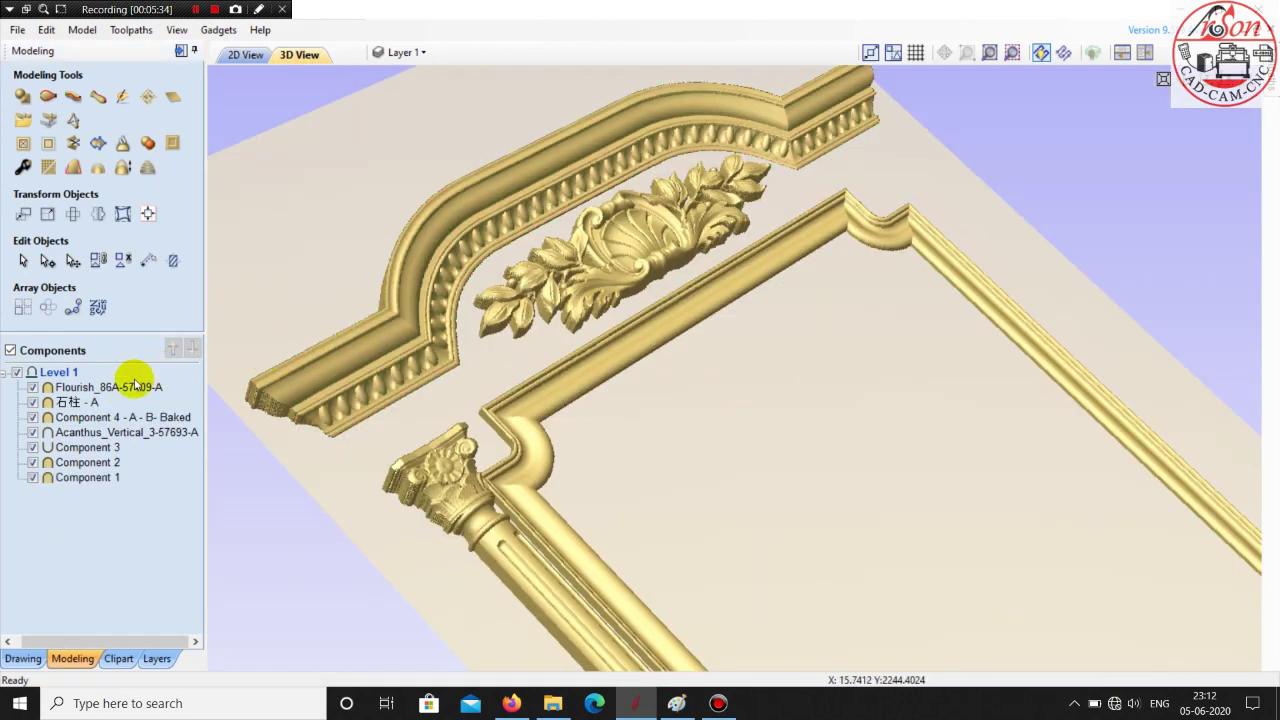
pyautogui.click(456, 252)
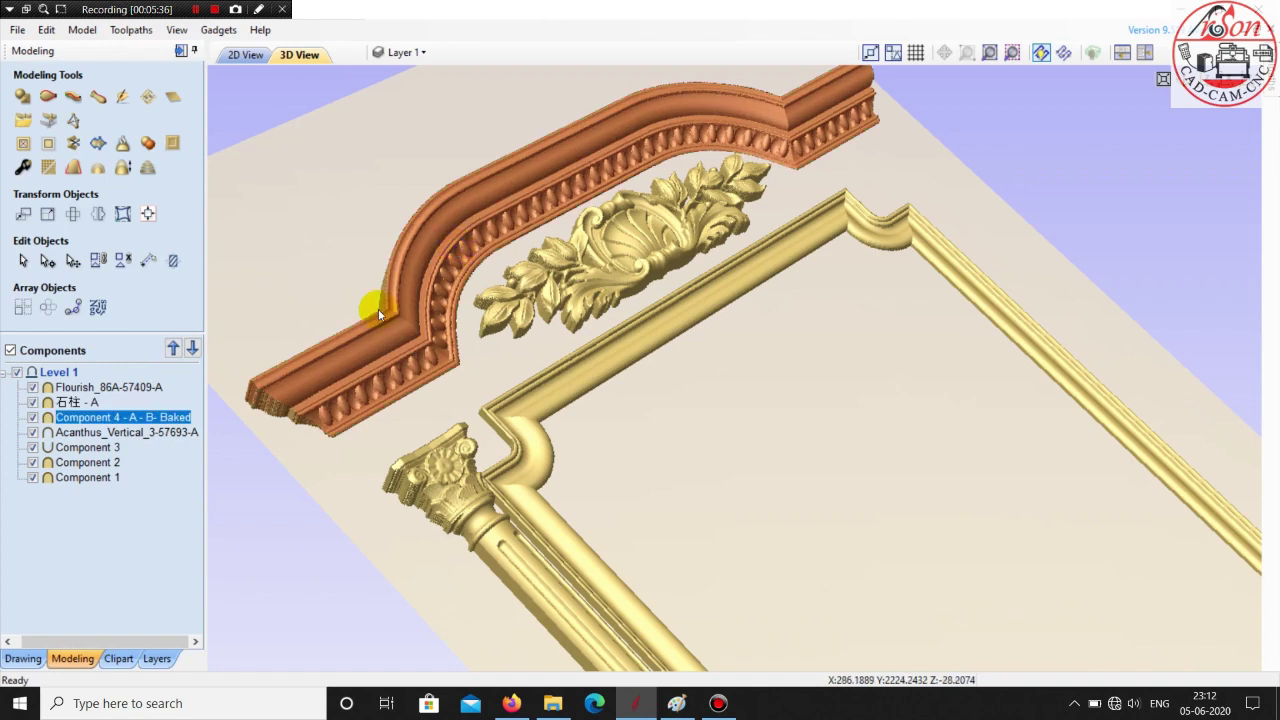
pyautogui.doubleClick(119, 418)
pyautogui.doubleClick(110, 238)
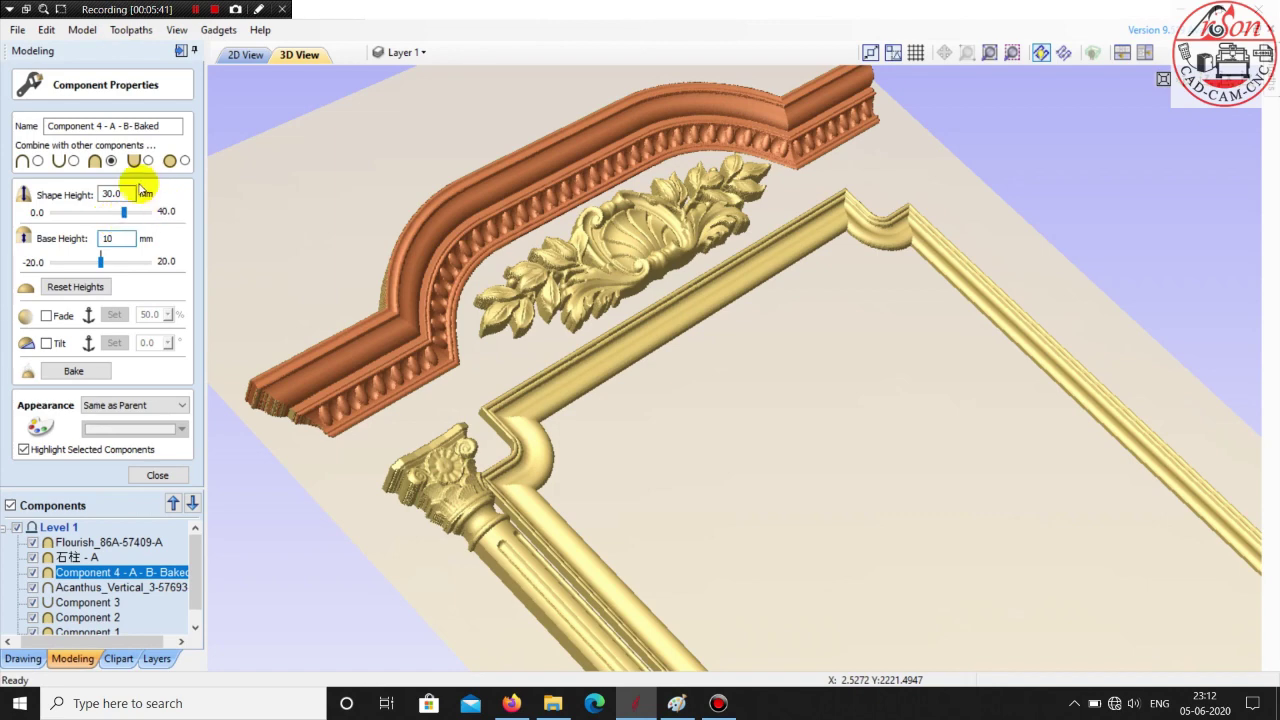
pyautogui.click(126, 194)
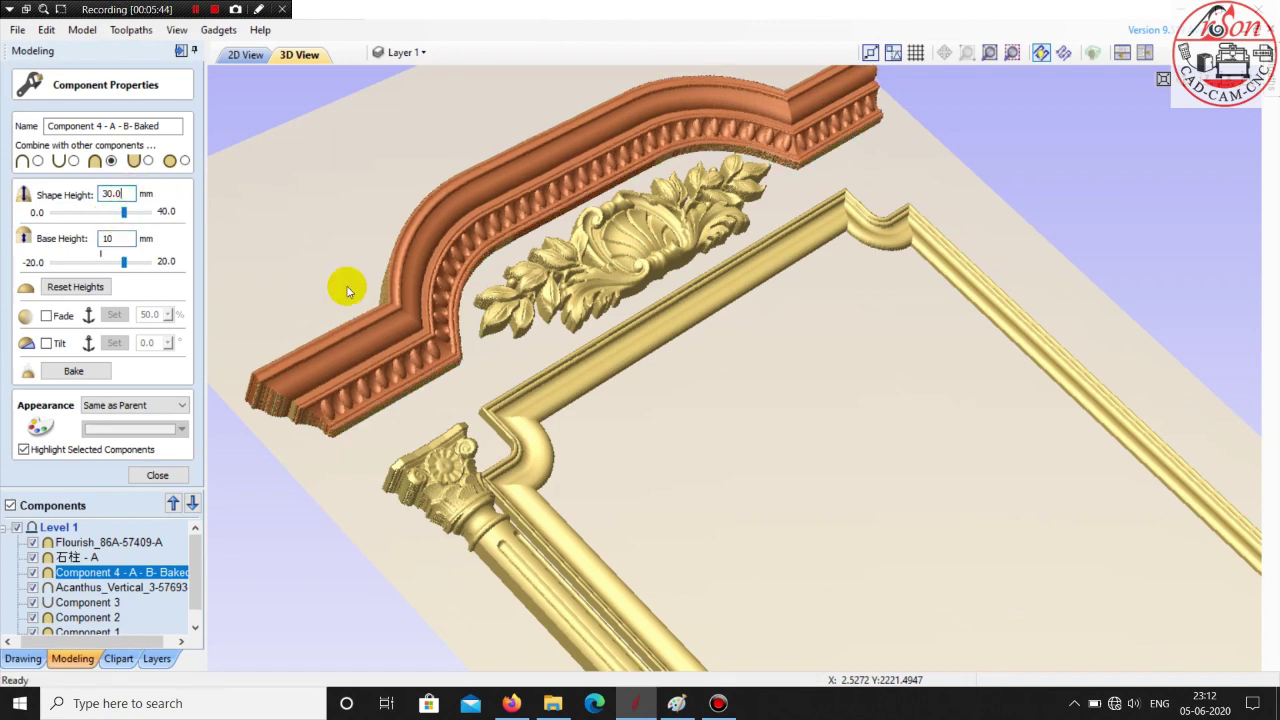
pyautogui.click(732, 410)
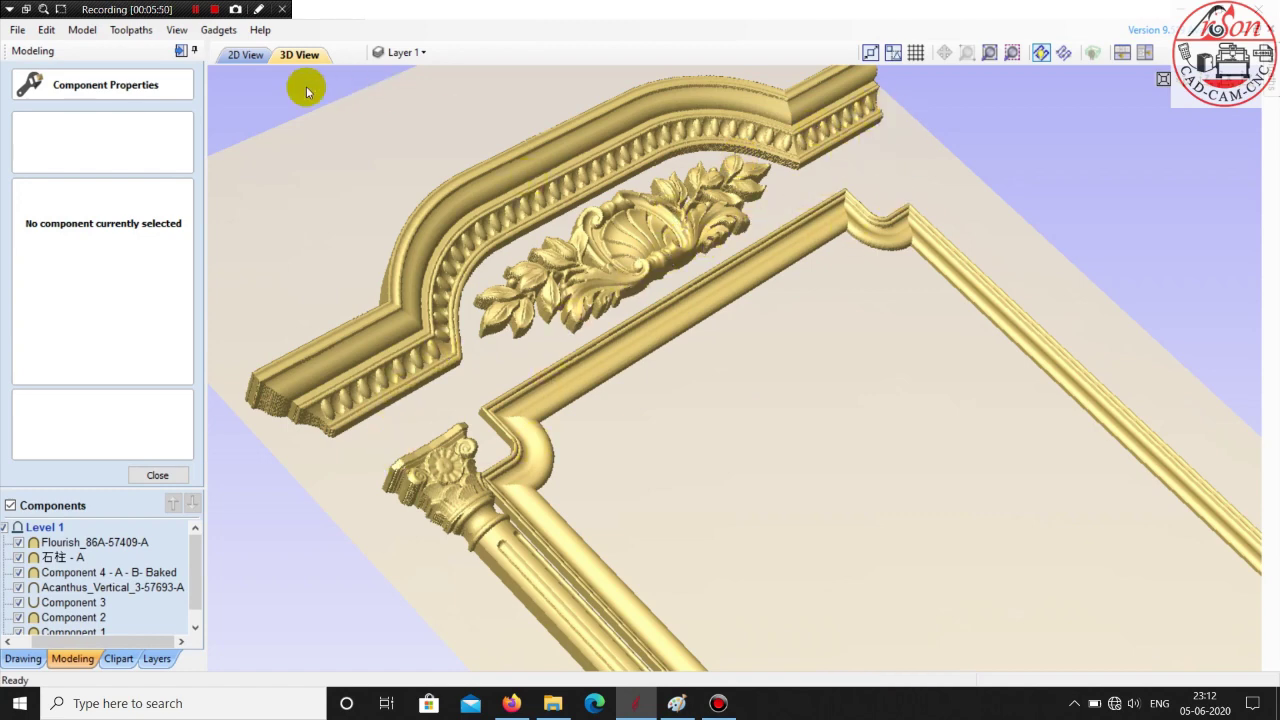
# - Examine the area between the column capital and the cornice against the reference photo in the 2D view
pyautogui.click(240, 56)
pyautogui.scroll(-4, 651, 277)
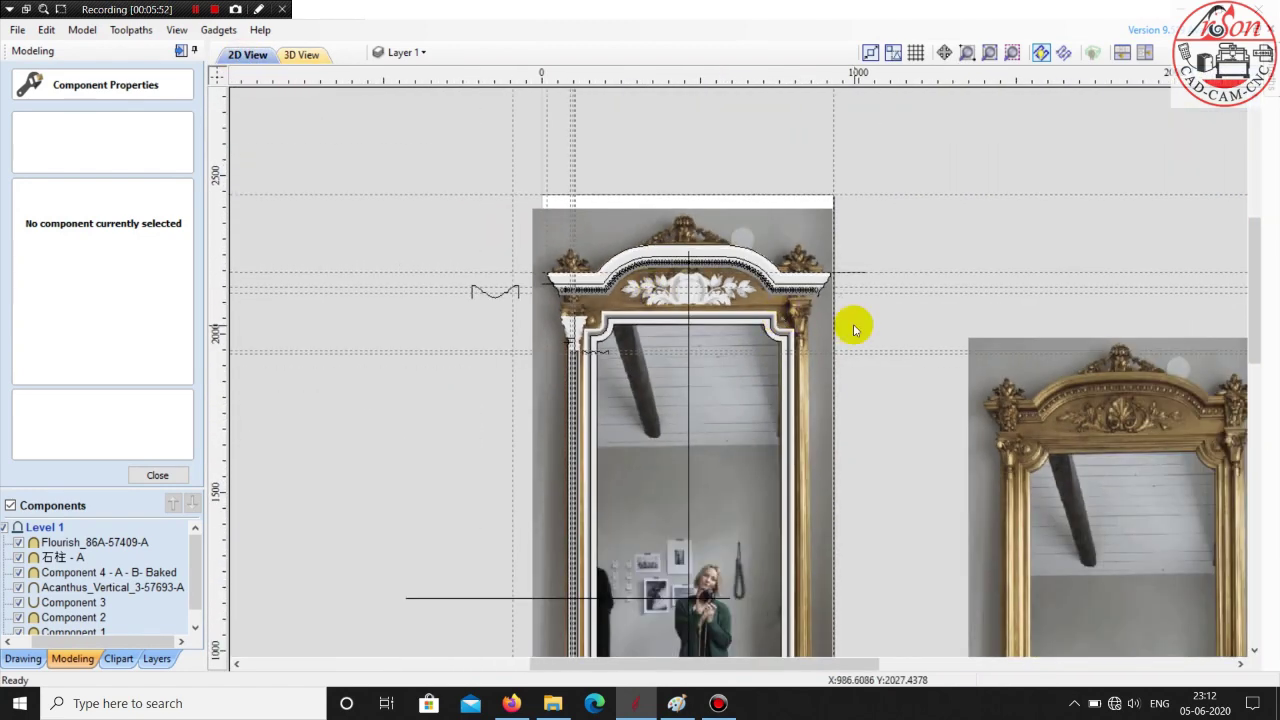
pyautogui.scroll(5, 558, 295)
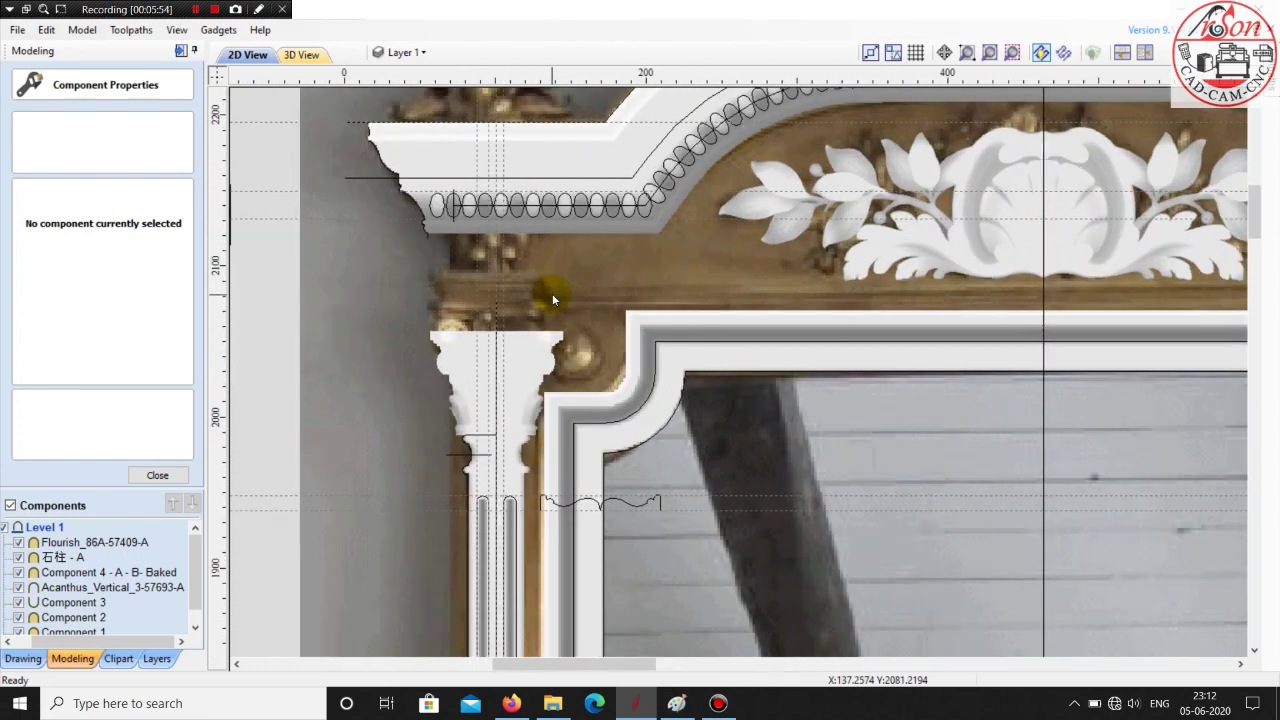
pyautogui.scroll(2, 432, 275)
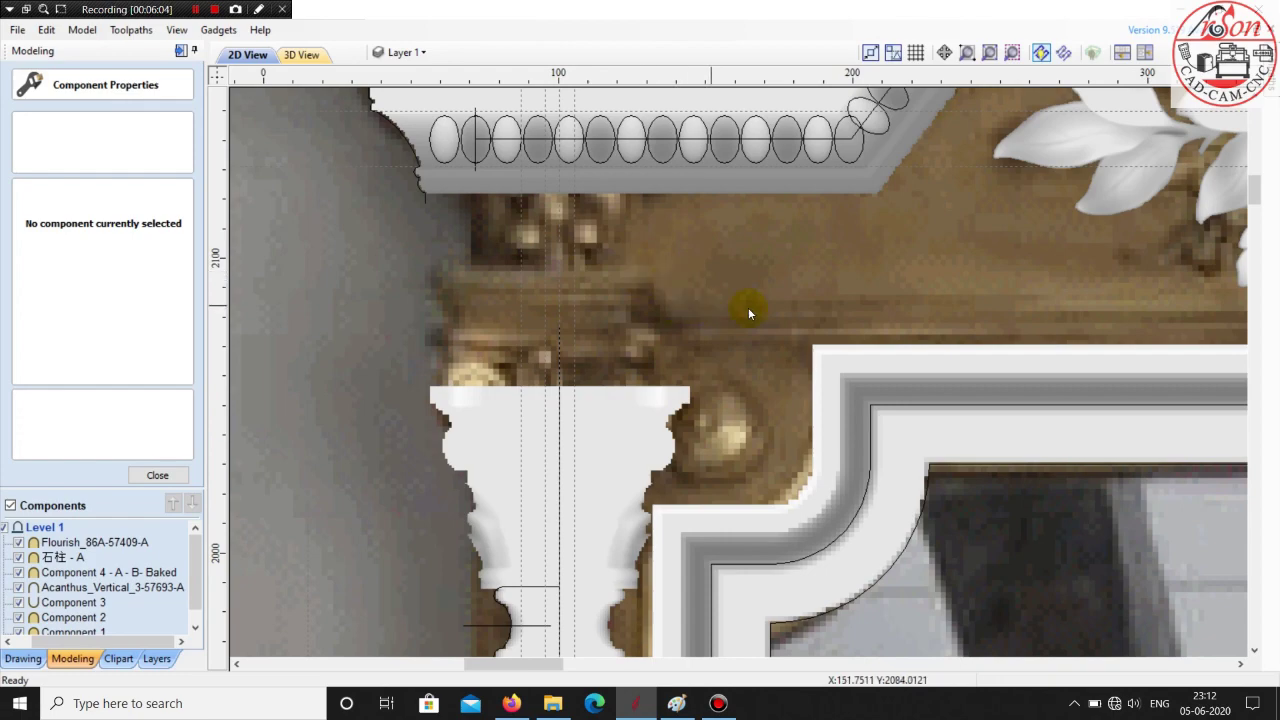
pyautogui.scroll(-4, 778, 306)
pyautogui.scroll(3, 1085, 306)
pyautogui.scroll(-4, 1085, 306)
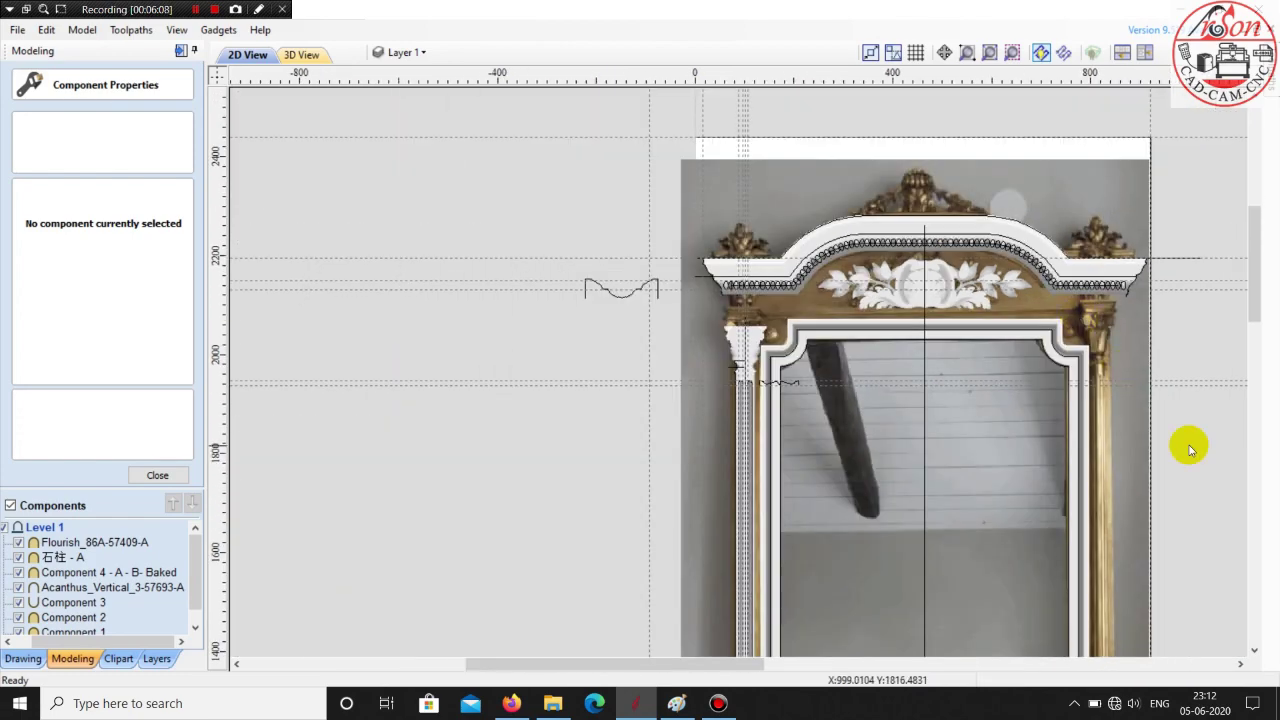
pyautogui.scroll(5, 823, 323)
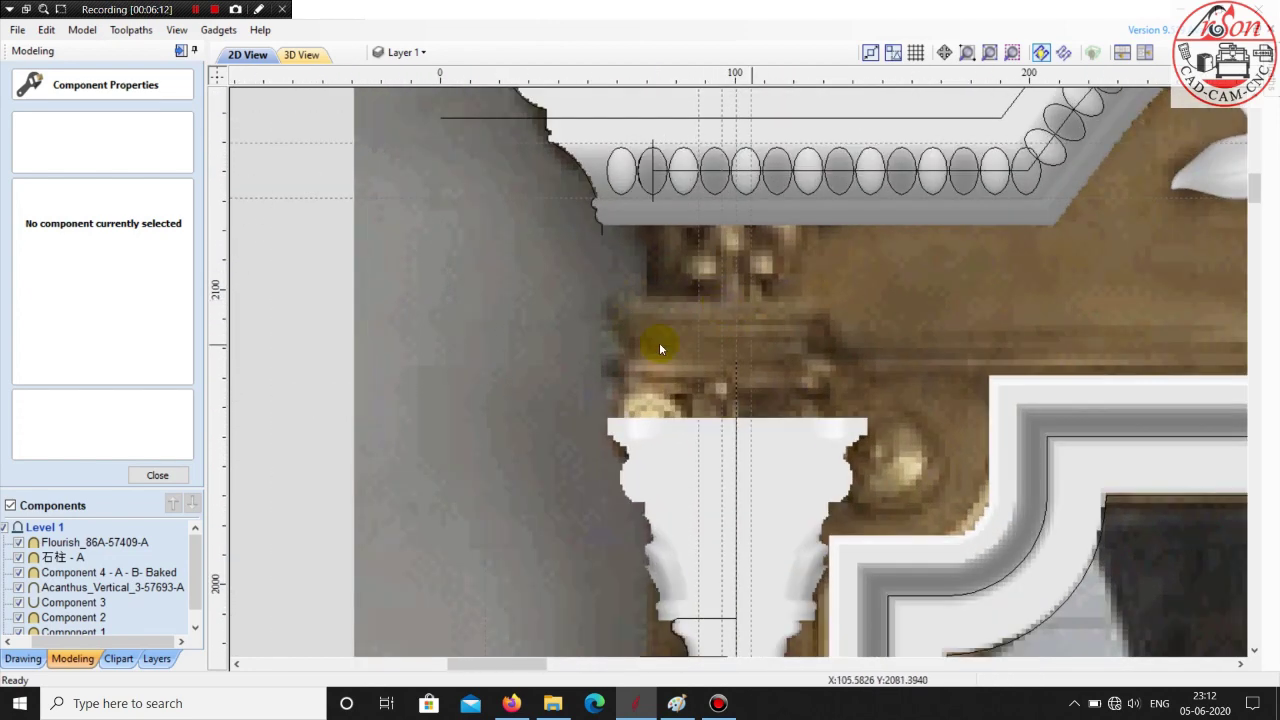
pyautogui.press('Escape')
pyautogui.scroll(-10, 479, 398)
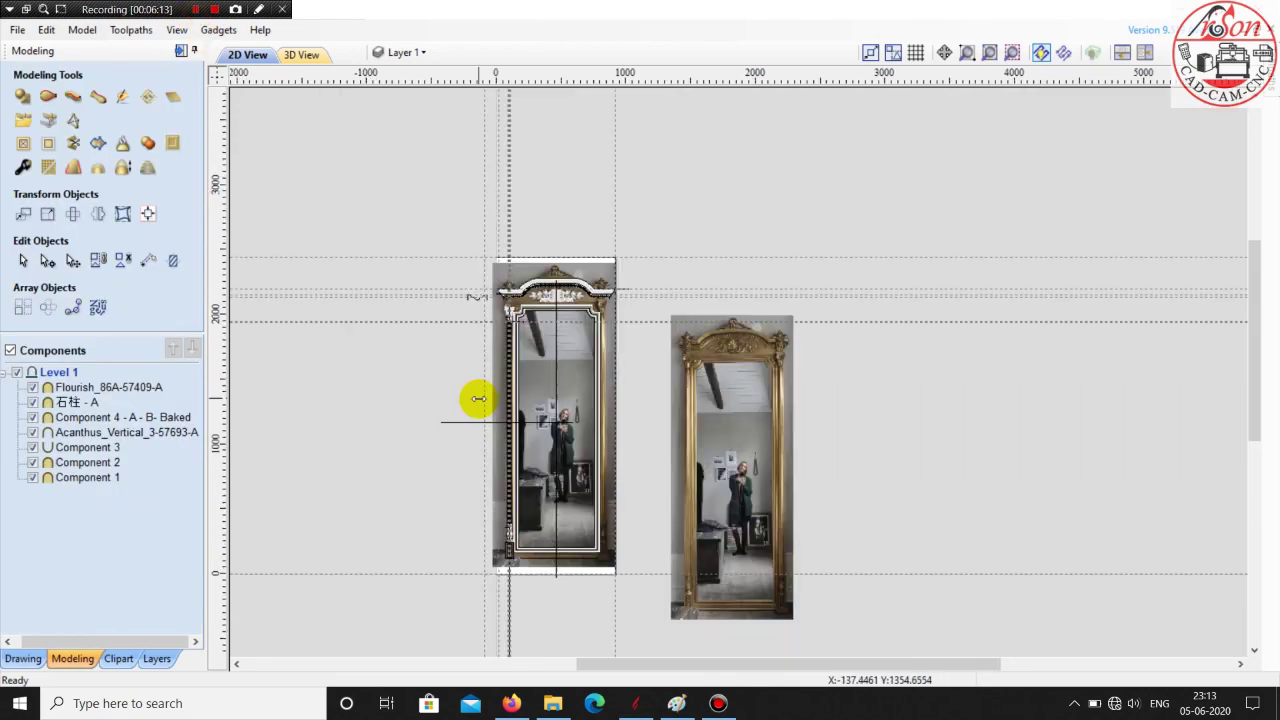
# - Bake 石柱 - A, Acanthus_Vertical_3-57693-A, Component 3 and Component 2 into one column component, excluding the flourish, cornice and Component 1
pyautogui.scroll(4, 505, 275)
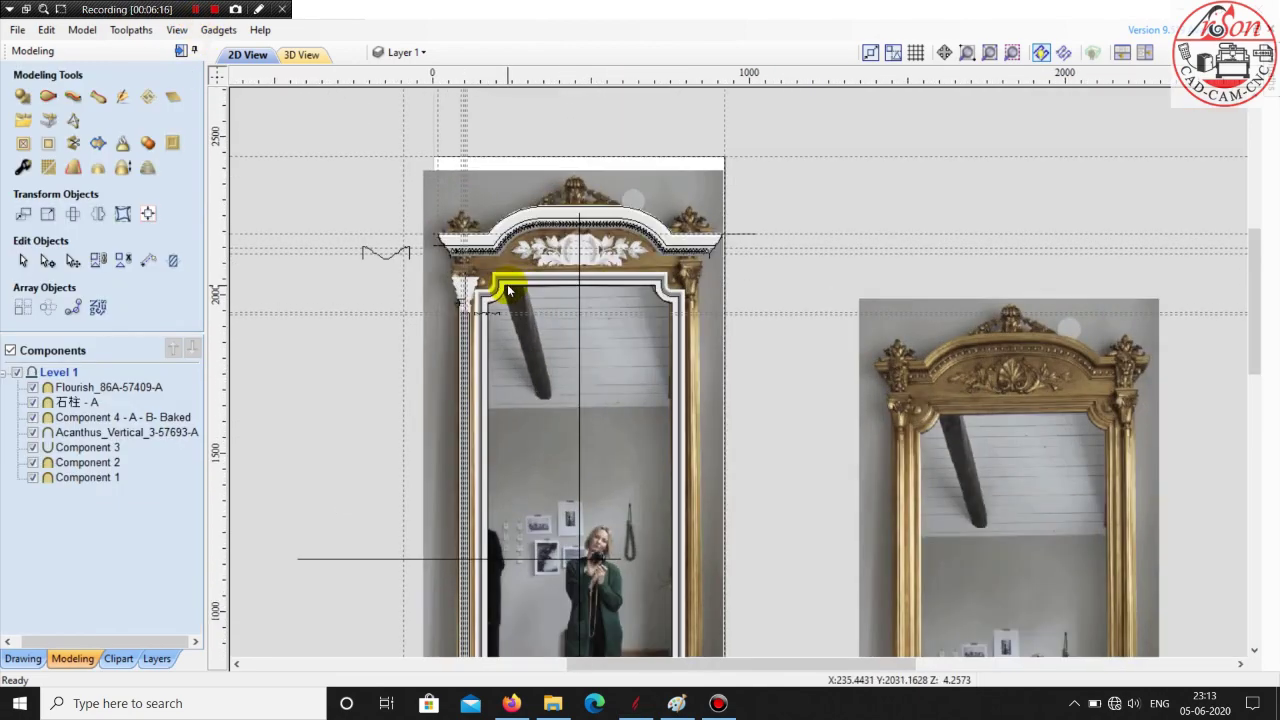
pyautogui.scroll(-1, 460, 381)
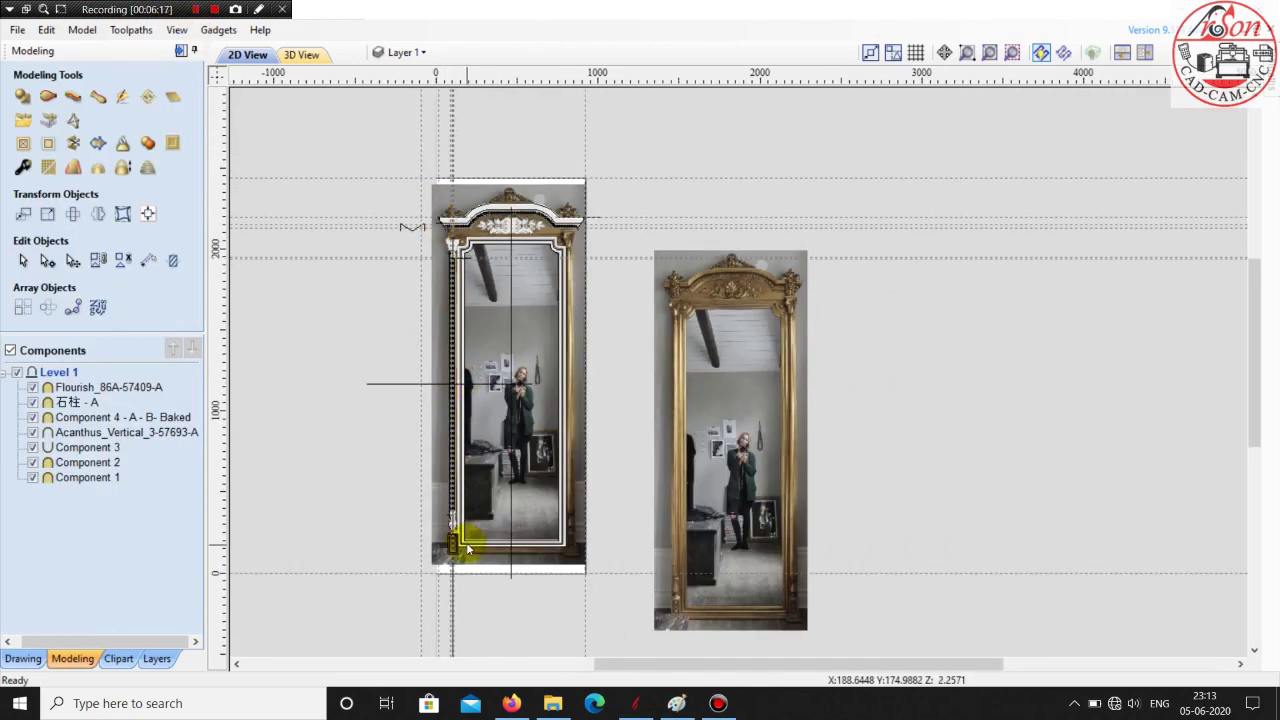
pyautogui.scroll(1, 466, 548)
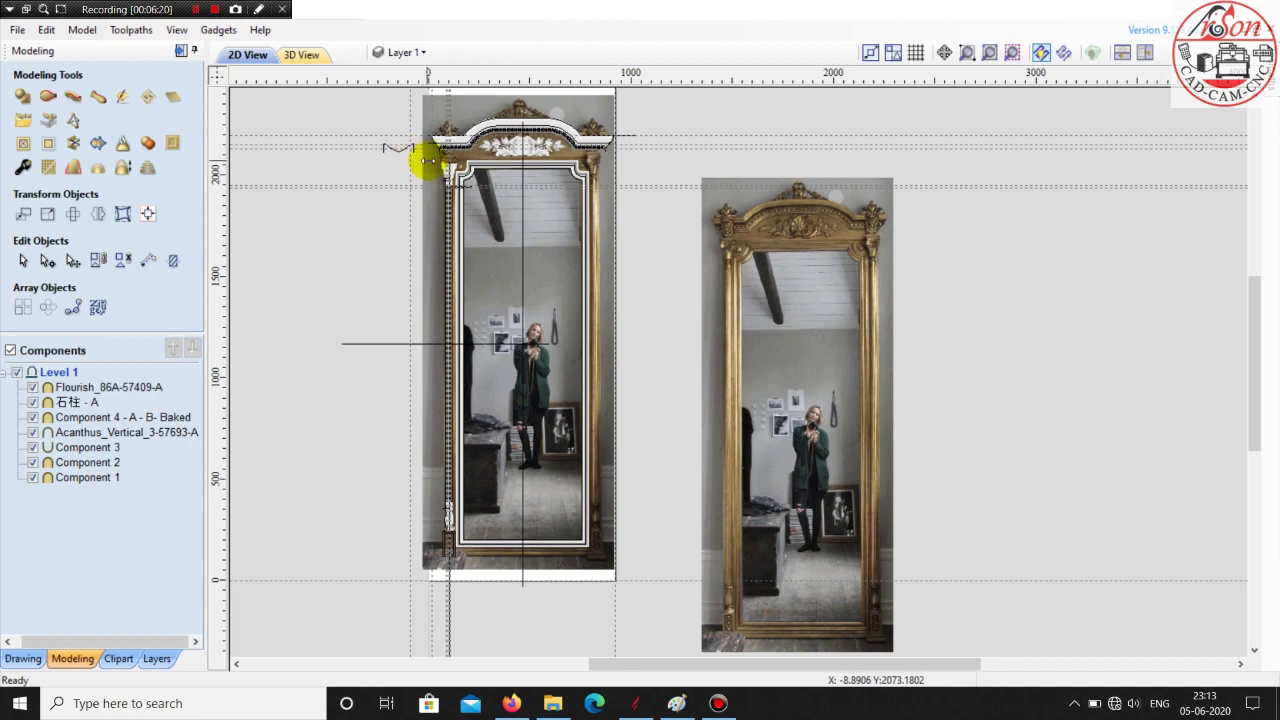
pyautogui.scroll(1, 481, 313)
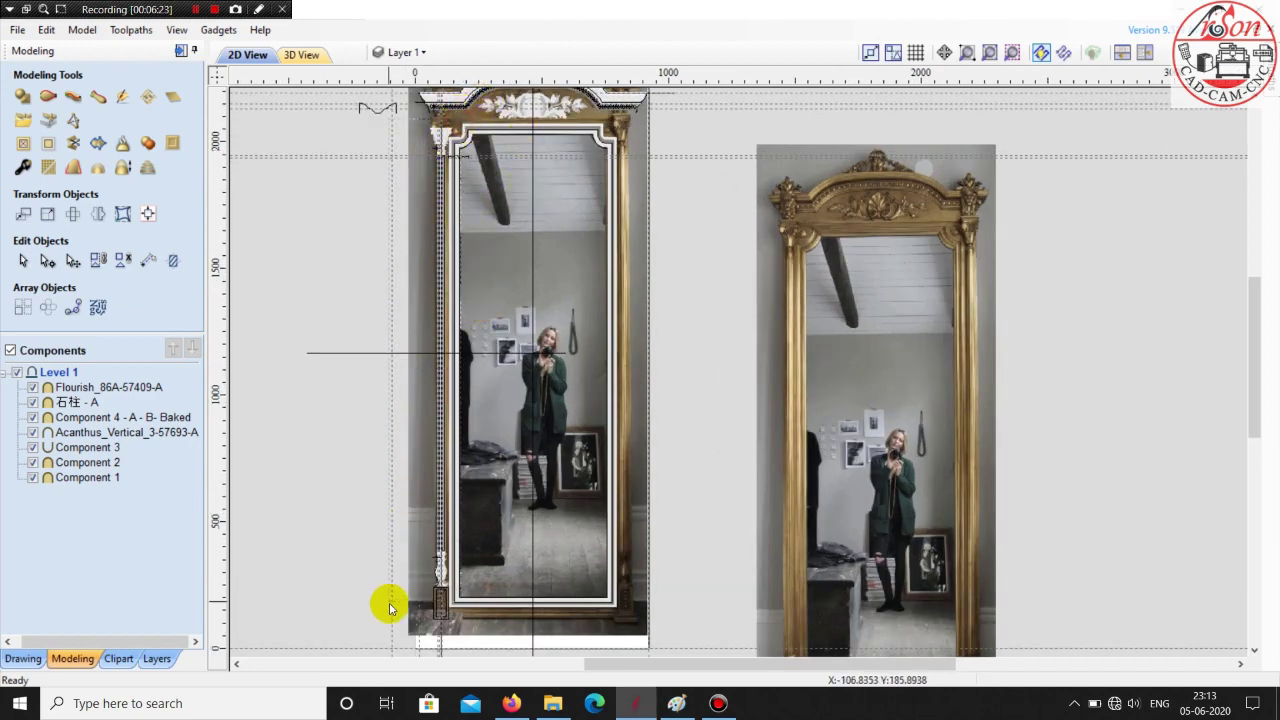
pyautogui.click(410, 632)
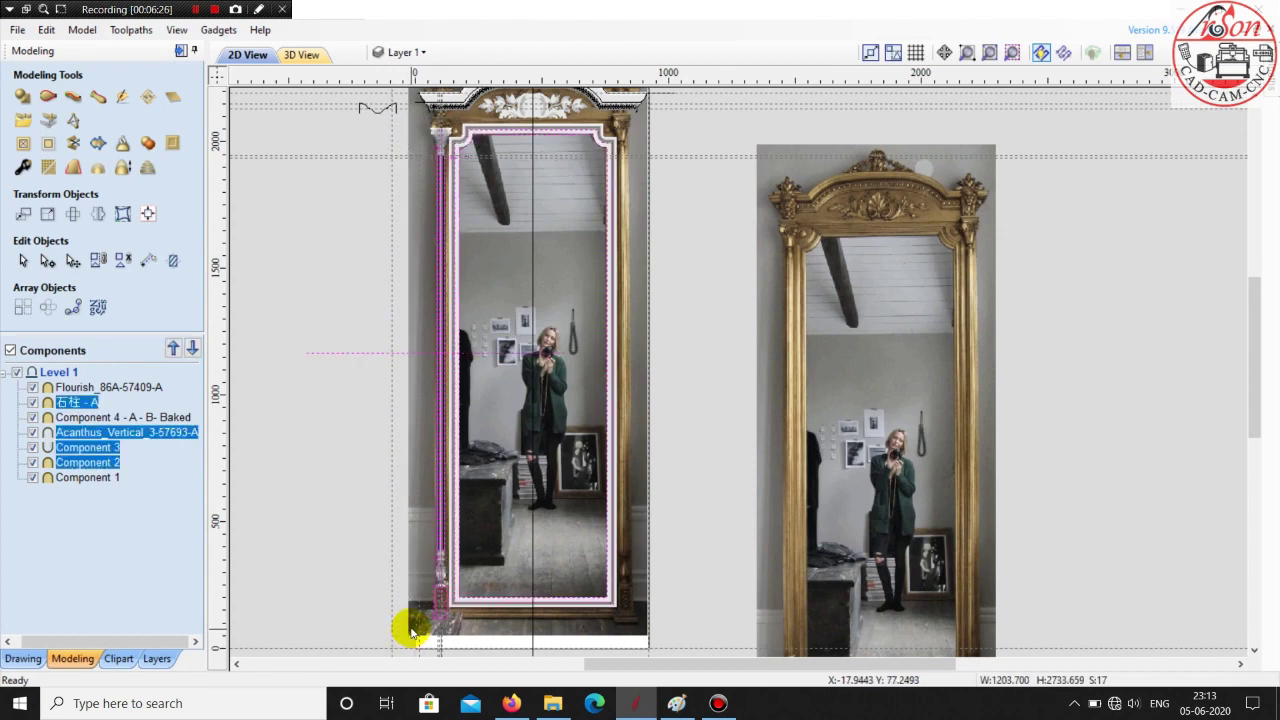
pyautogui.click(122, 146)
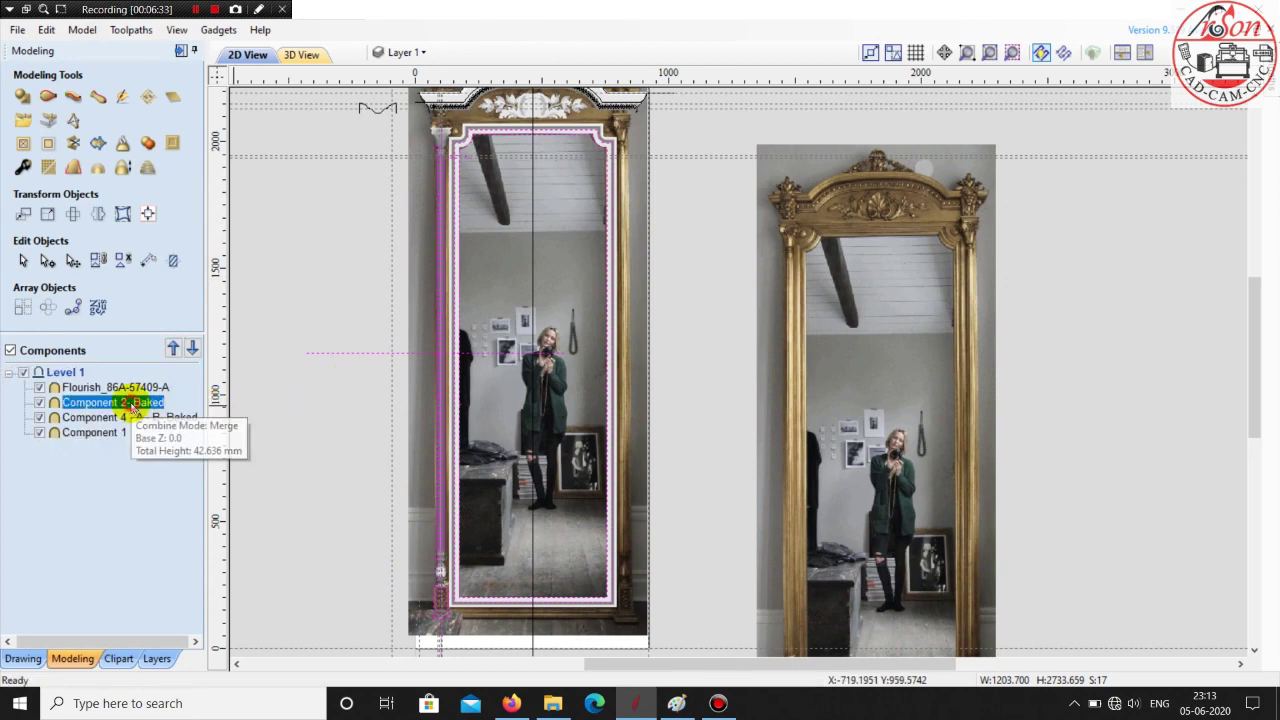
# - Set the baked column component's shape height to 40 mm and check it in the 3D view
pyautogui.doubleClick(133, 403)
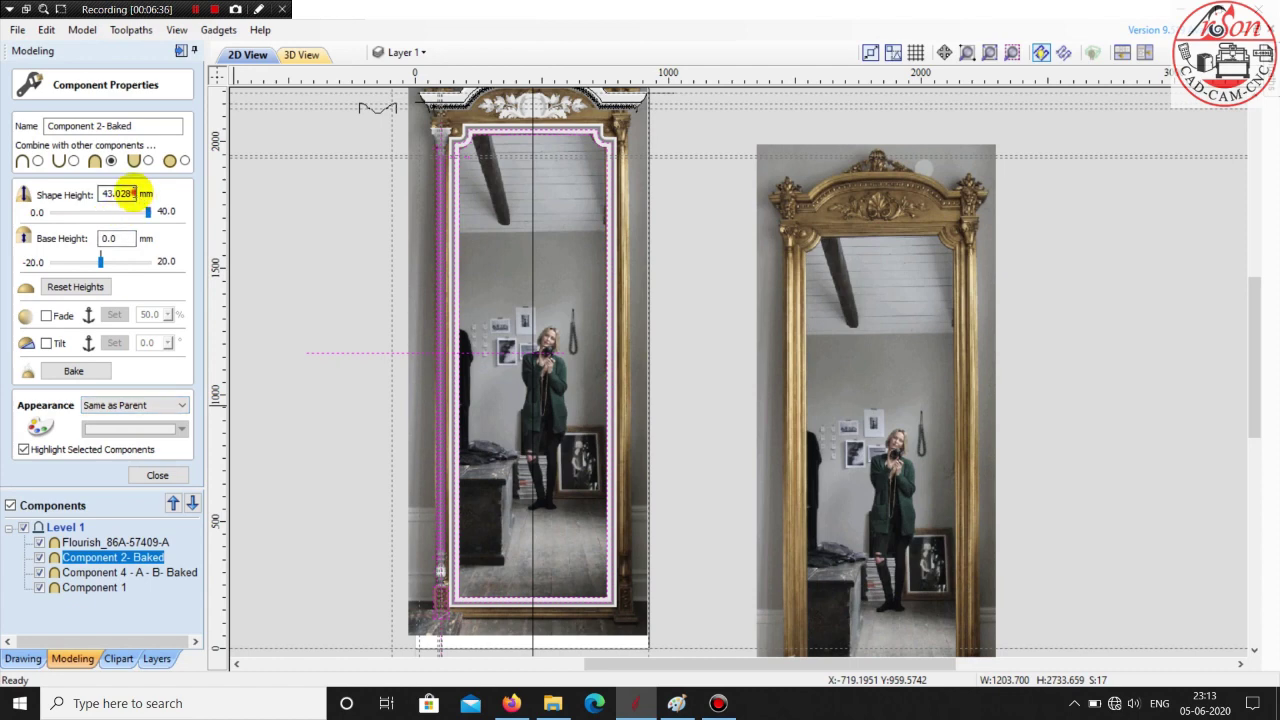
pyautogui.press('Return')
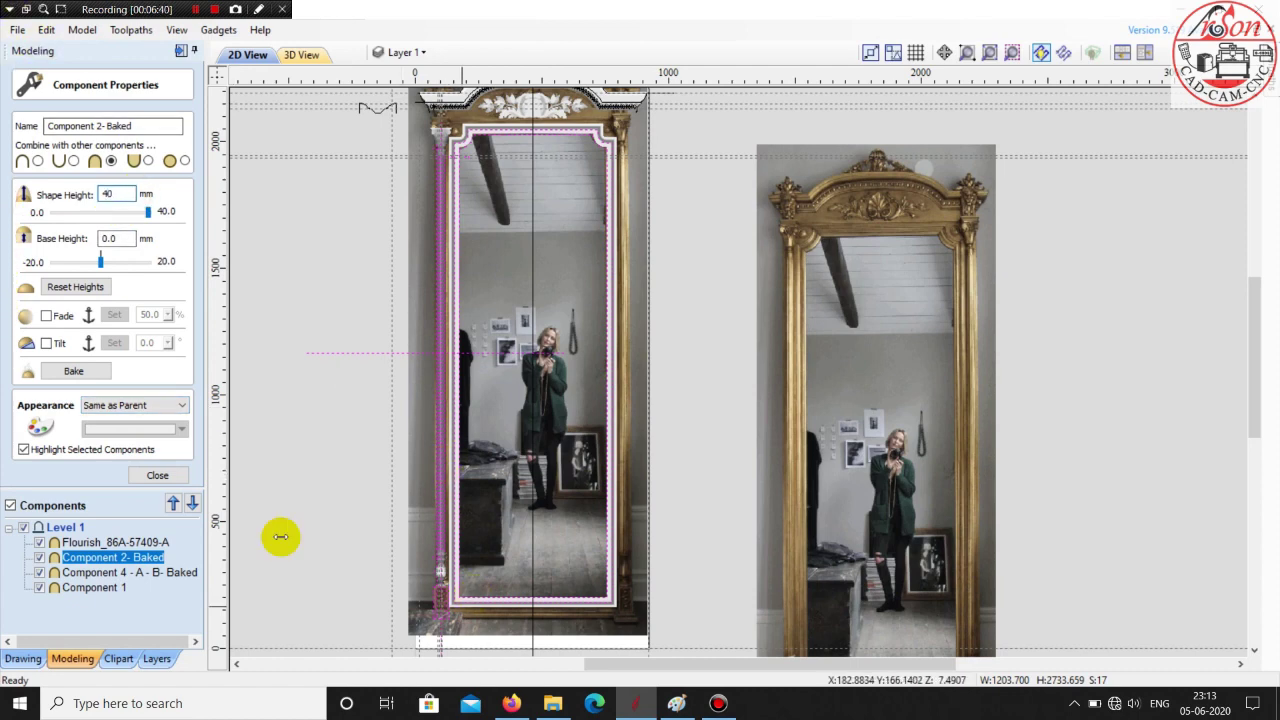
pyautogui.click(160, 476)
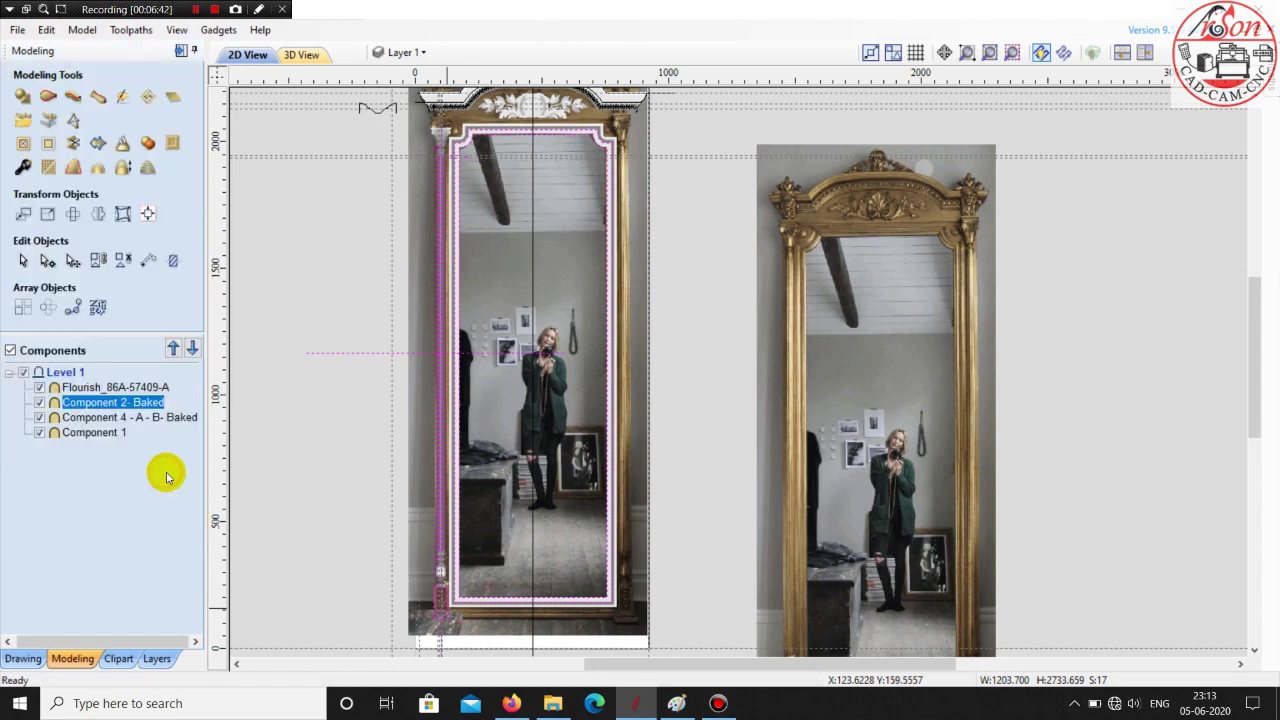
pyautogui.click(300, 56)
pyautogui.moveTo(527, 279); pyautogui.dragTo(451, 189)
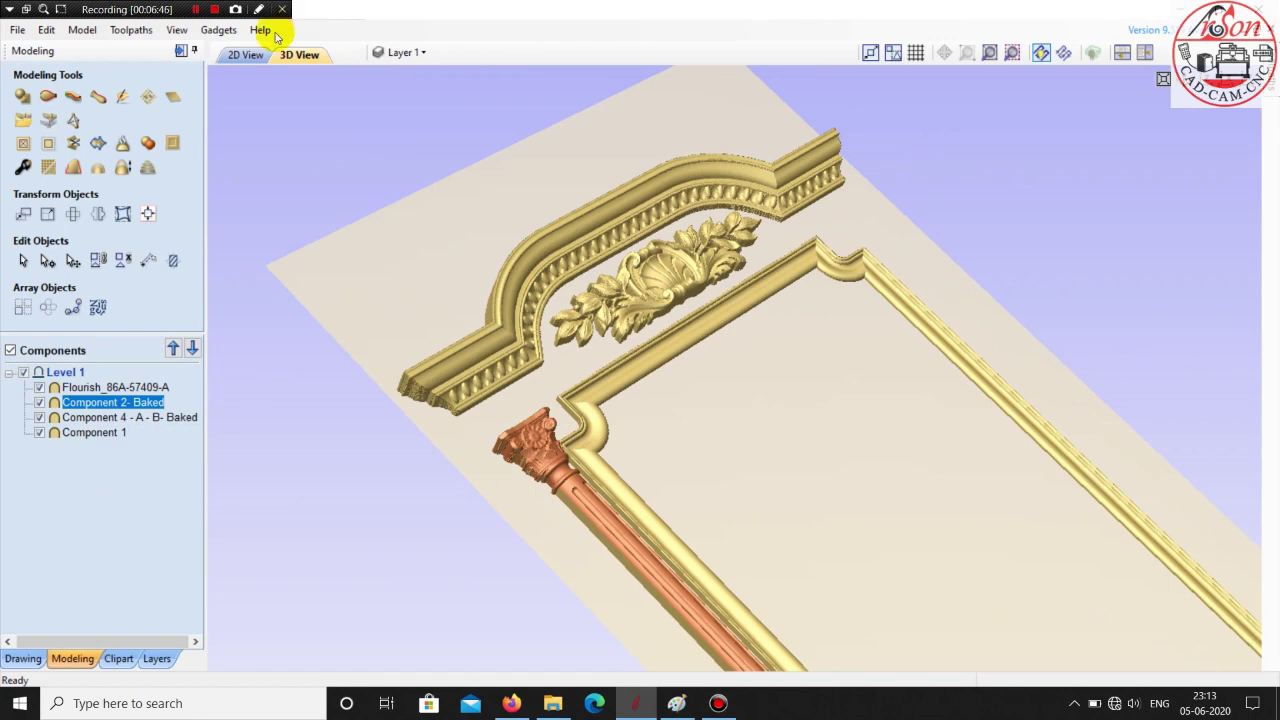
# - Create a mirrored copy of the baked column component by flipping it about the frame's vertical centre line
pyautogui.click(247, 55)
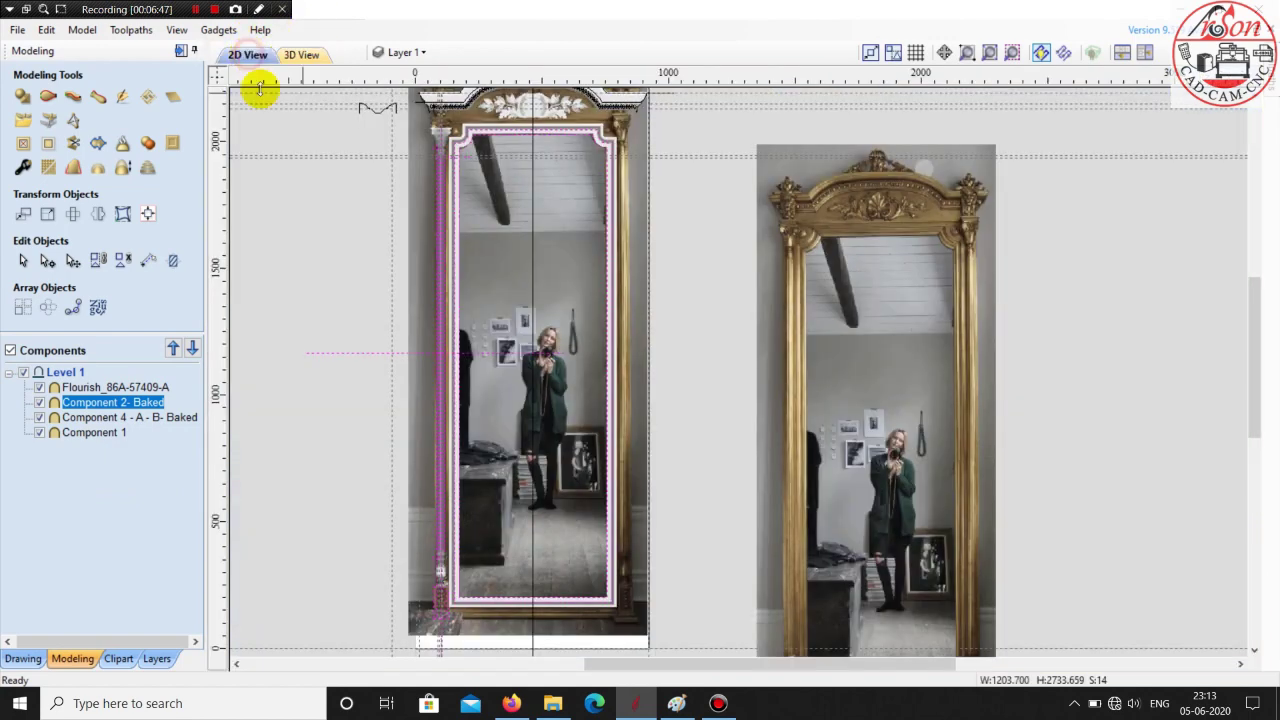
pyautogui.scroll(-1, 645, 385)
pyautogui.click(678, 363)
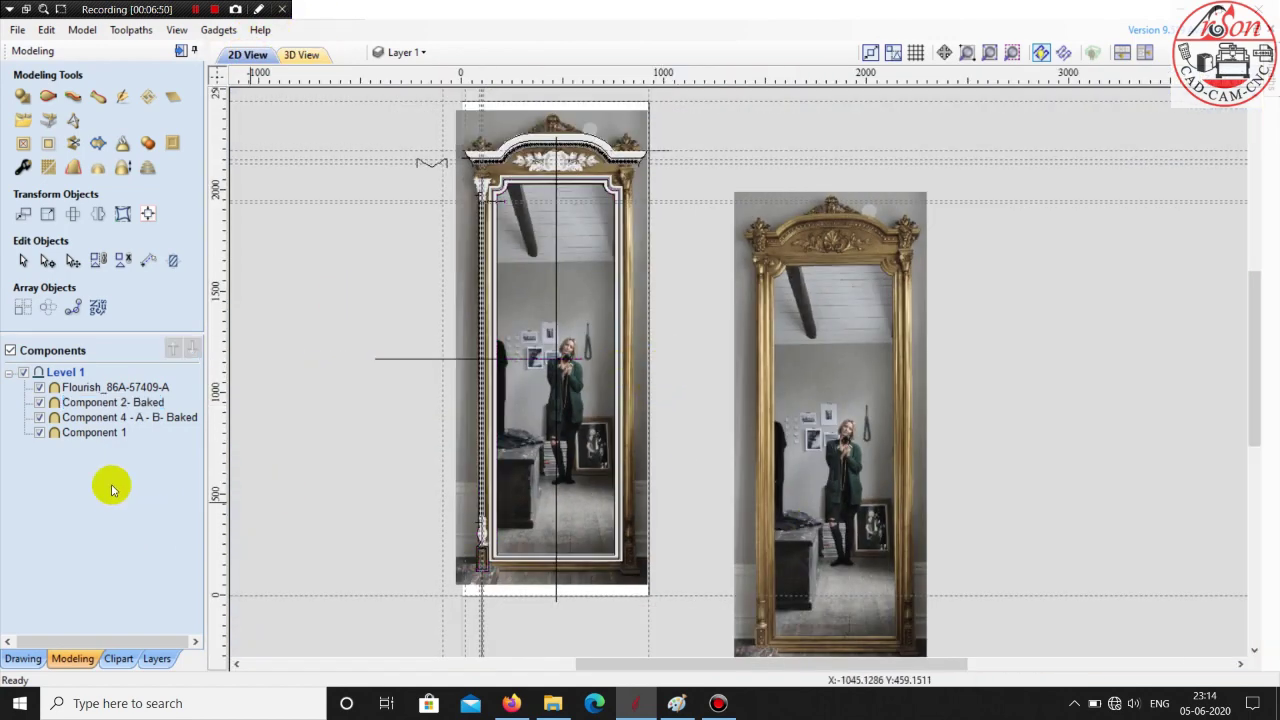
pyautogui.click(125, 403)
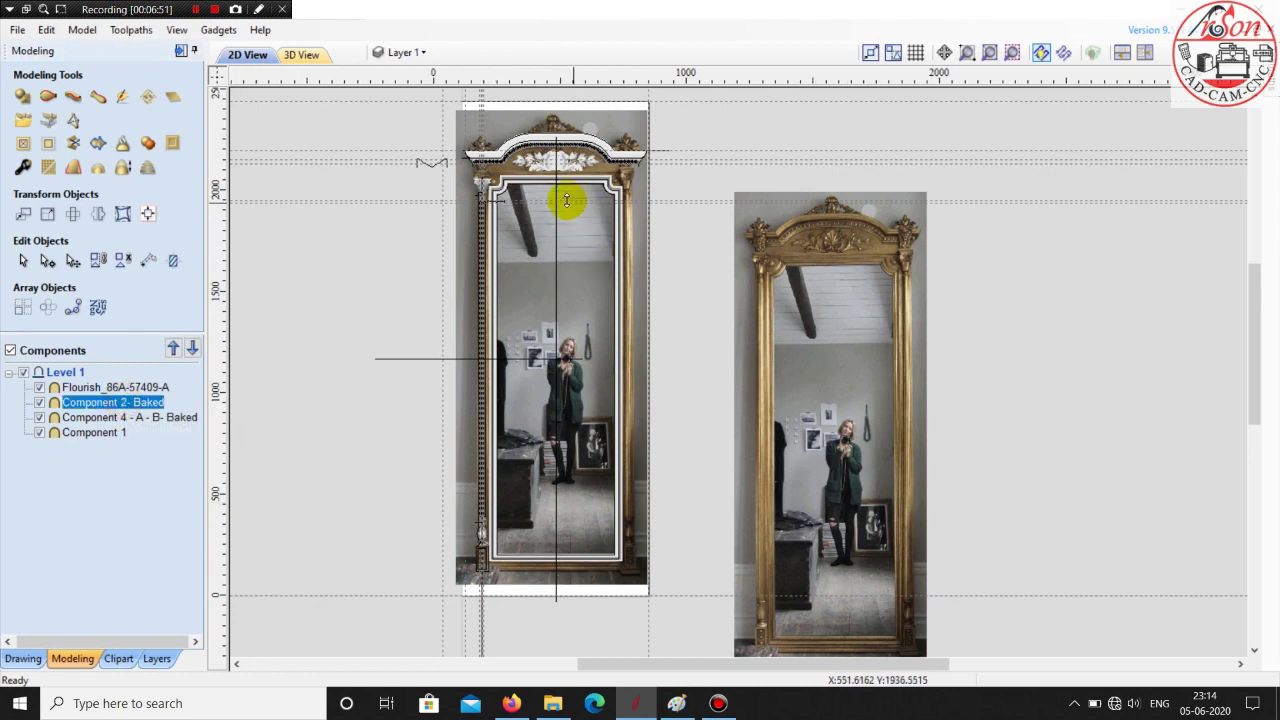
pyautogui.scroll(2, 548, 243)
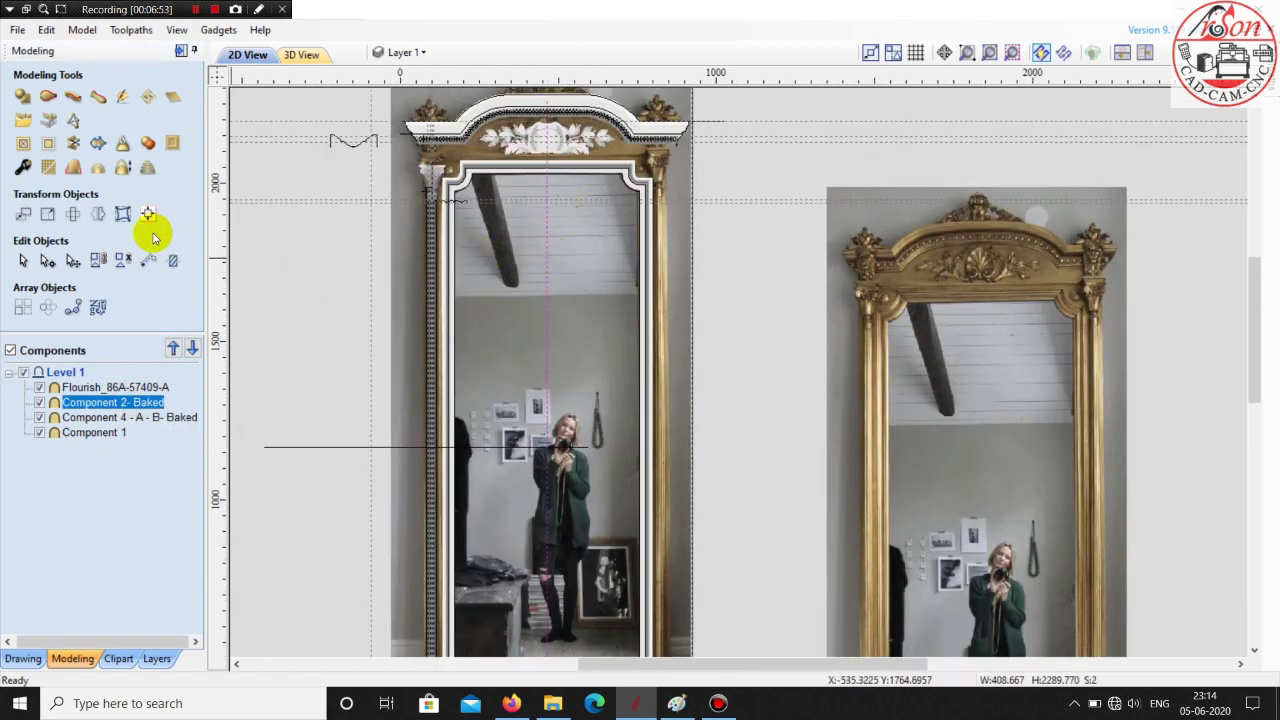
pyautogui.click(125, 222)
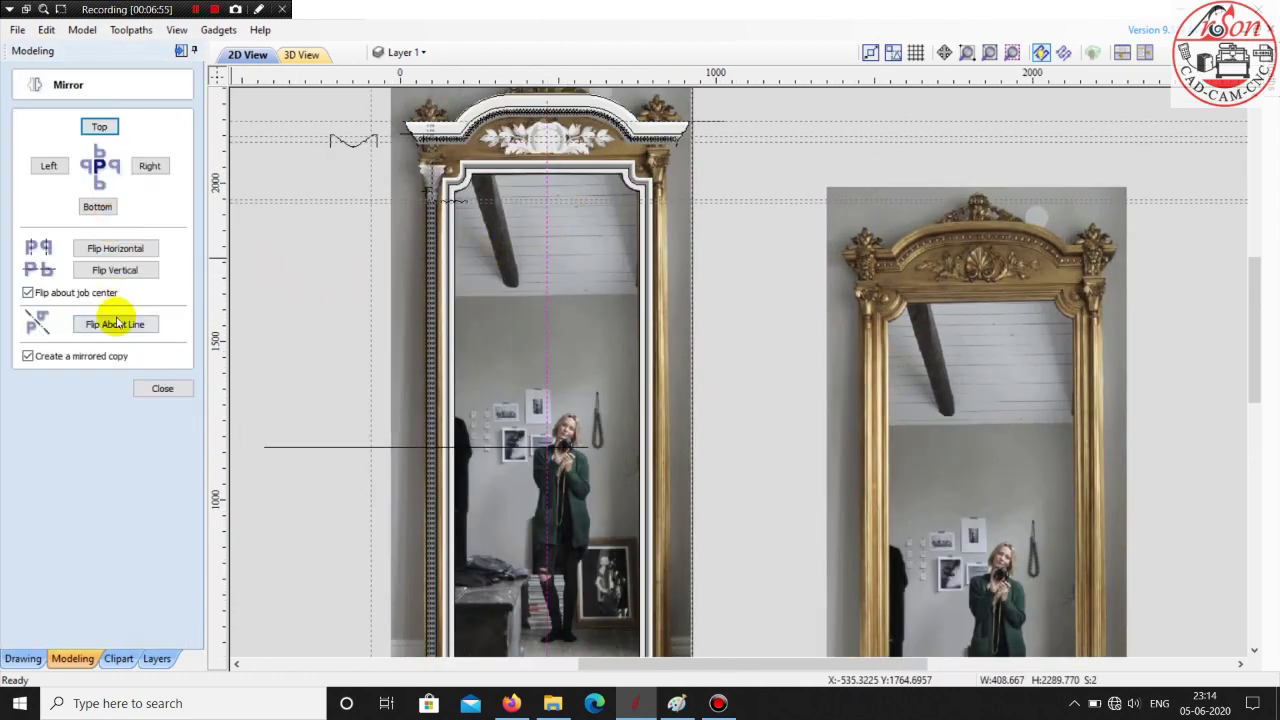
pyautogui.click(115, 325)
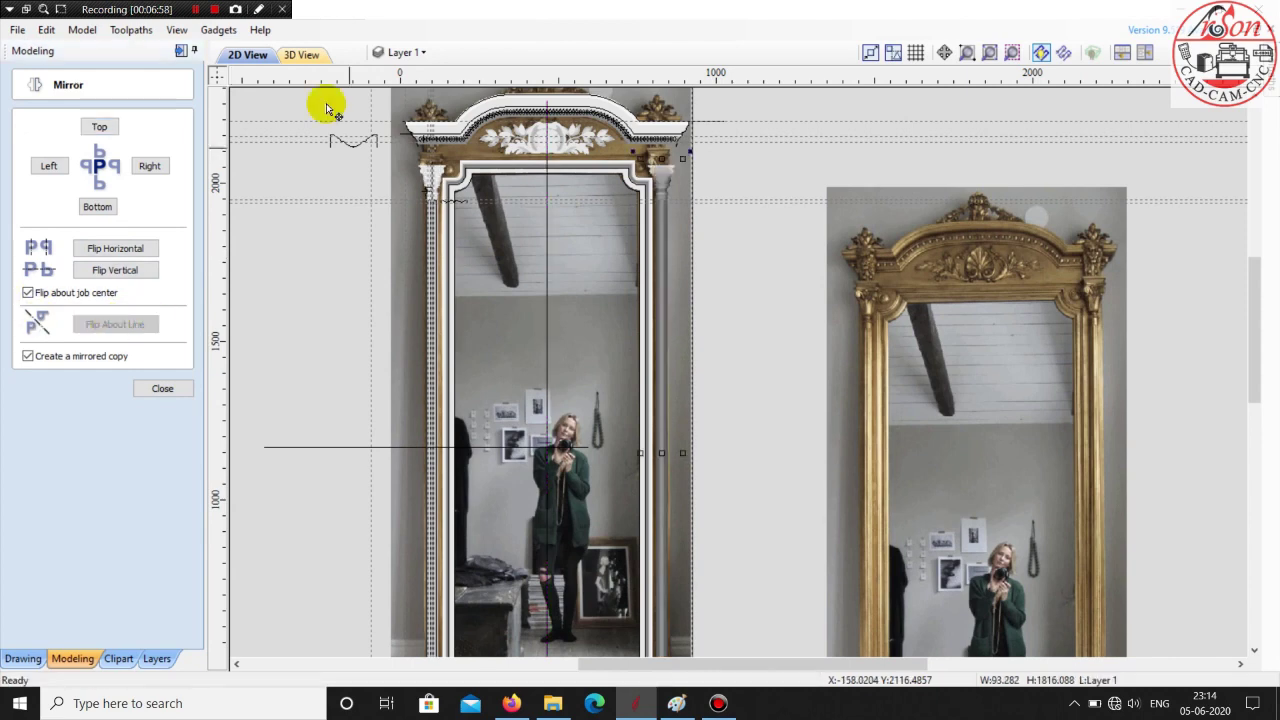
# - Inspect both columns' capitals and bases, the cornice and the shell flourish in the 3D view, and finish mirroring
pyautogui.click(298, 56)
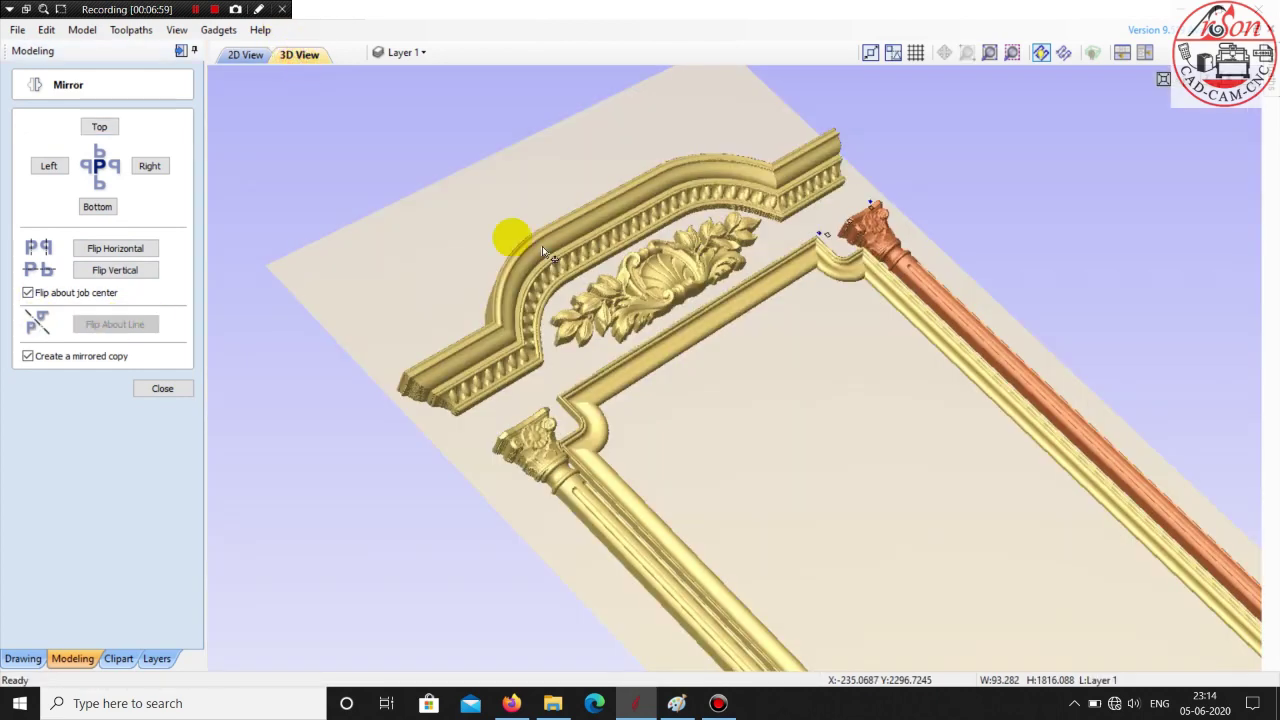
pyautogui.click(820, 437)
pyautogui.moveTo(709, 549); pyautogui.dragTo(950, 427)
pyautogui.scroll(3, 663, 109)
pyautogui.scroll(-8, 703, 180)
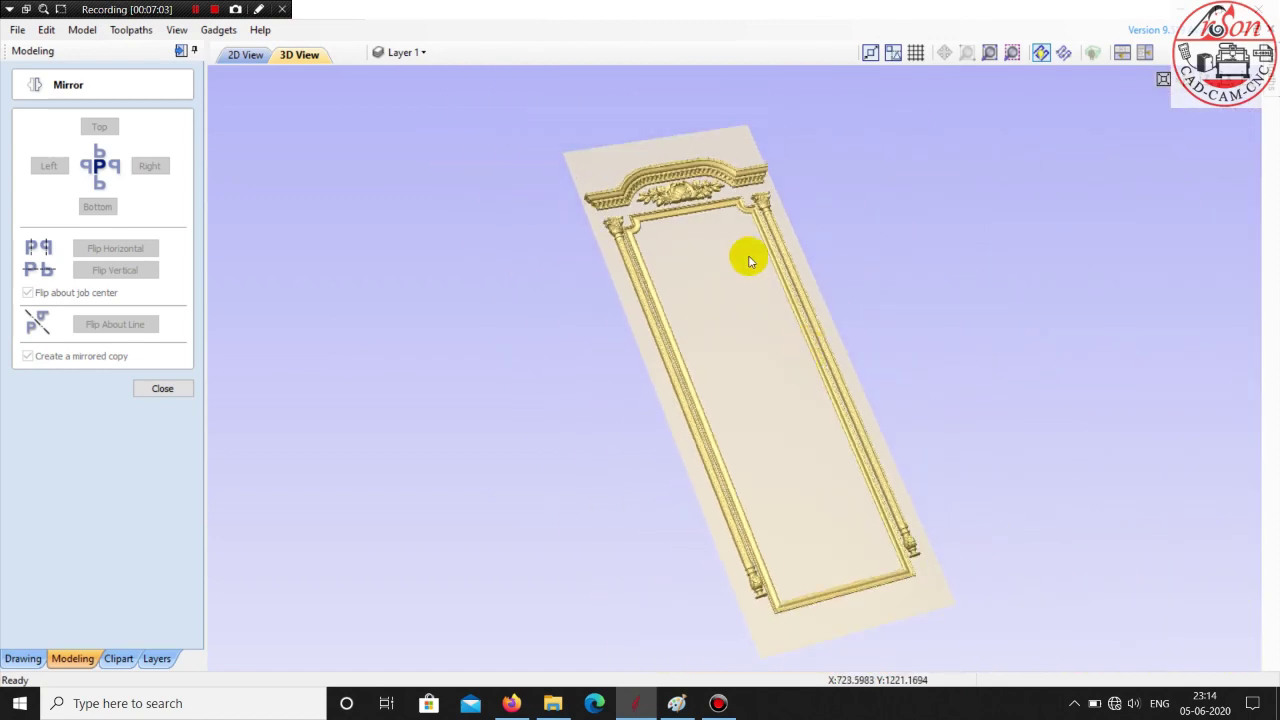
pyautogui.scroll(4, 714, 486)
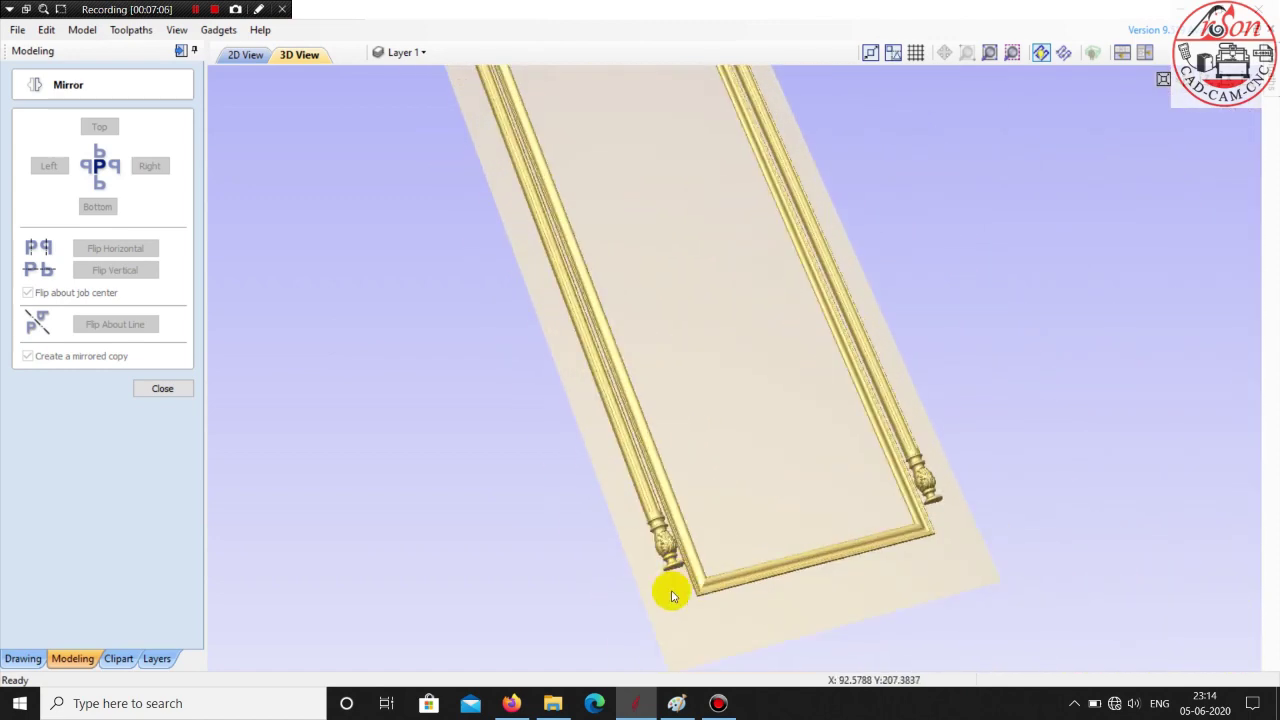
pyautogui.moveTo(792, 596); pyautogui.dragTo(447, 333)
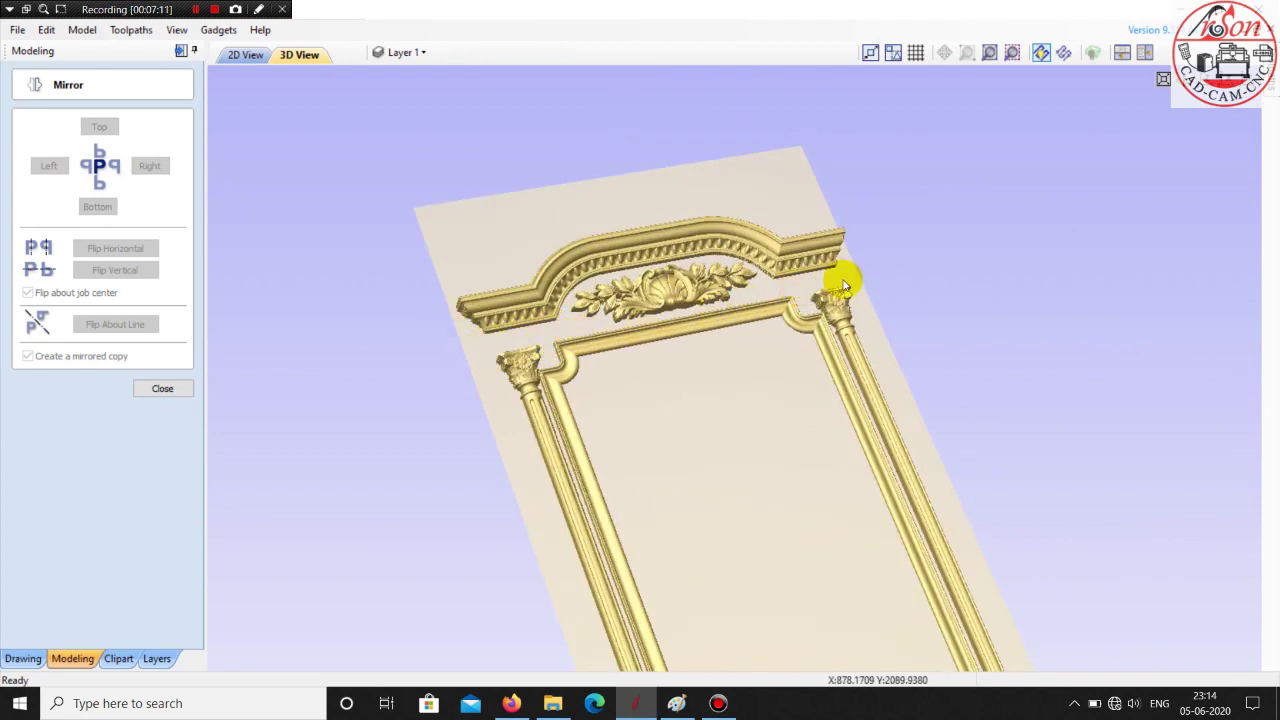
pyautogui.moveTo(560, 360); pyautogui.dragTo(495, 350)
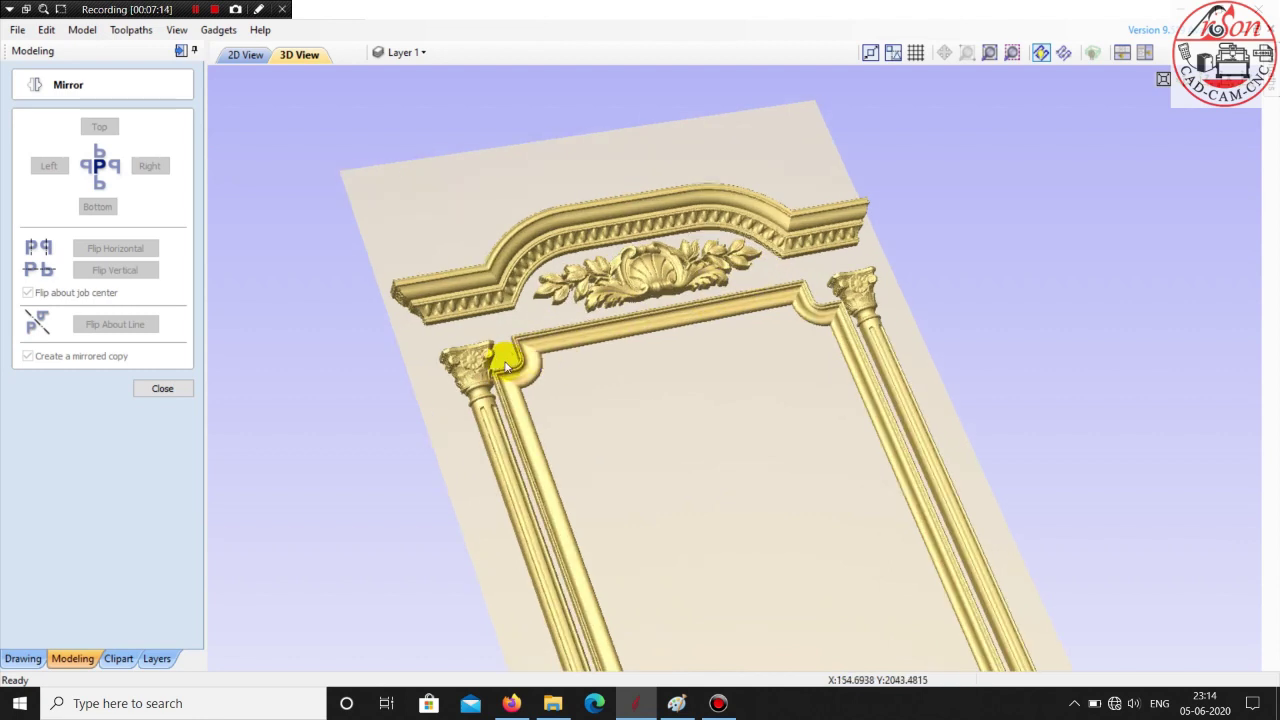
pyautogui.moveTo(749, 386); pyautogui.dragTo(694, 487)
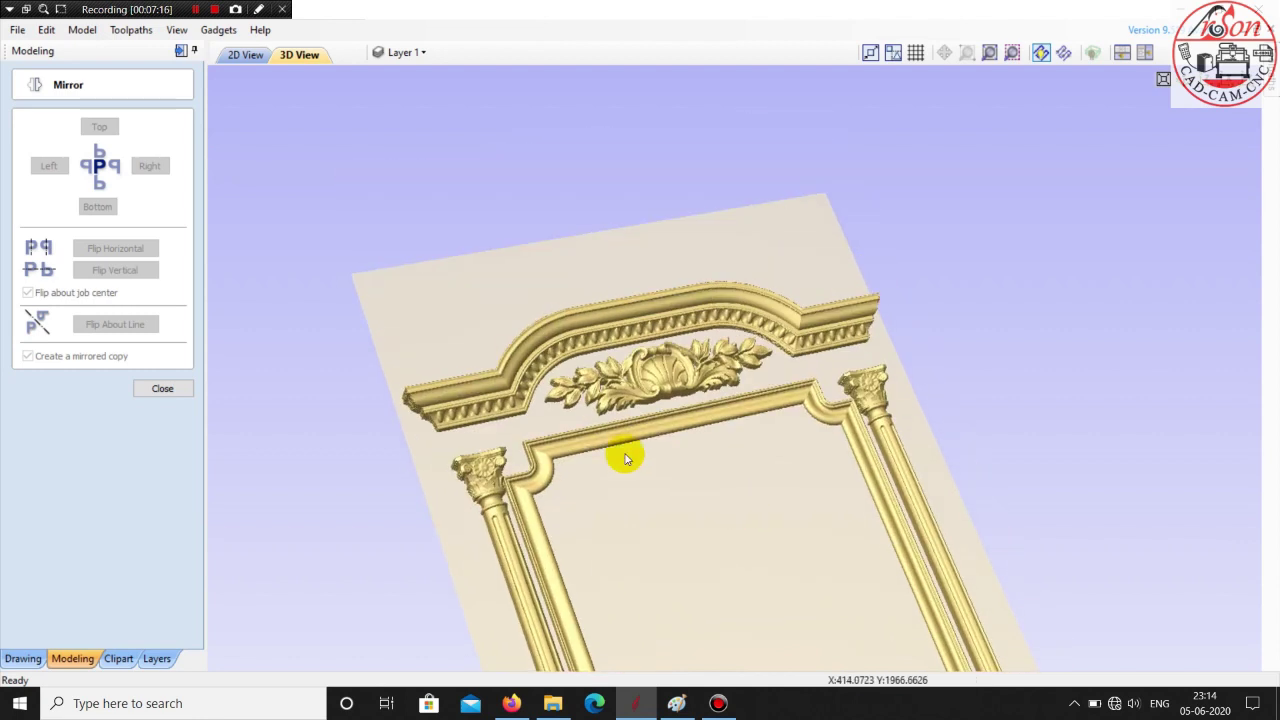
pyautogui.click(163, 389)
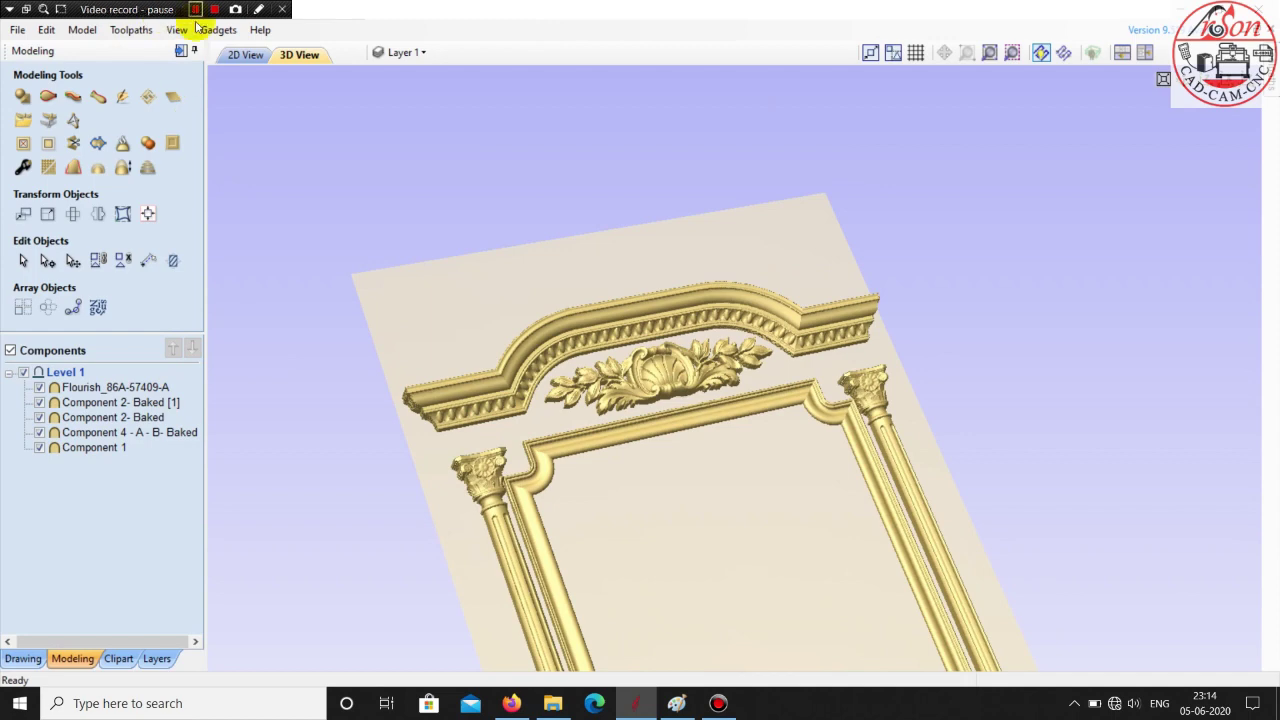
# - Examine the moulding outlines above the left capital and around the column's plinth against the photo in the 2D view
pyautogui.click(243, 54)
pyautogui.scroll(1, 670, 330)
pyautogui.scroll(6, 466, 325)
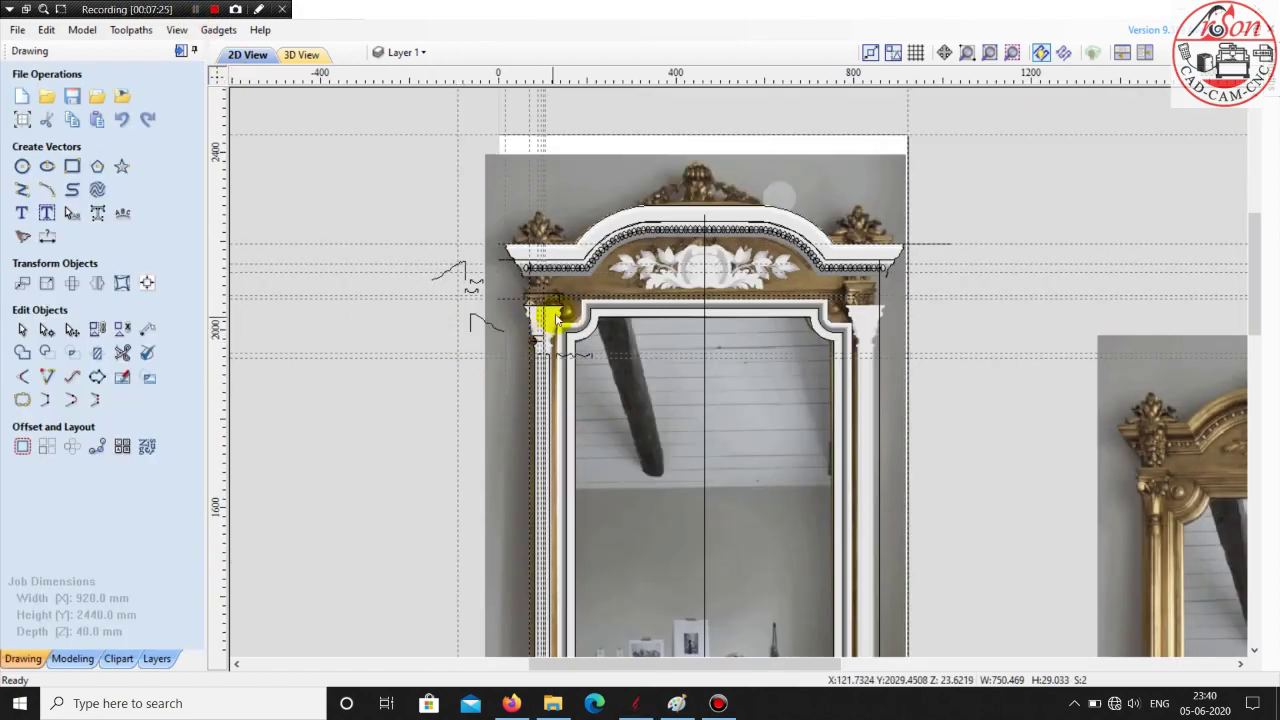
pyautogui.scroll(5, 530, 290)
pyautogui.scroll(3, 494, 272)
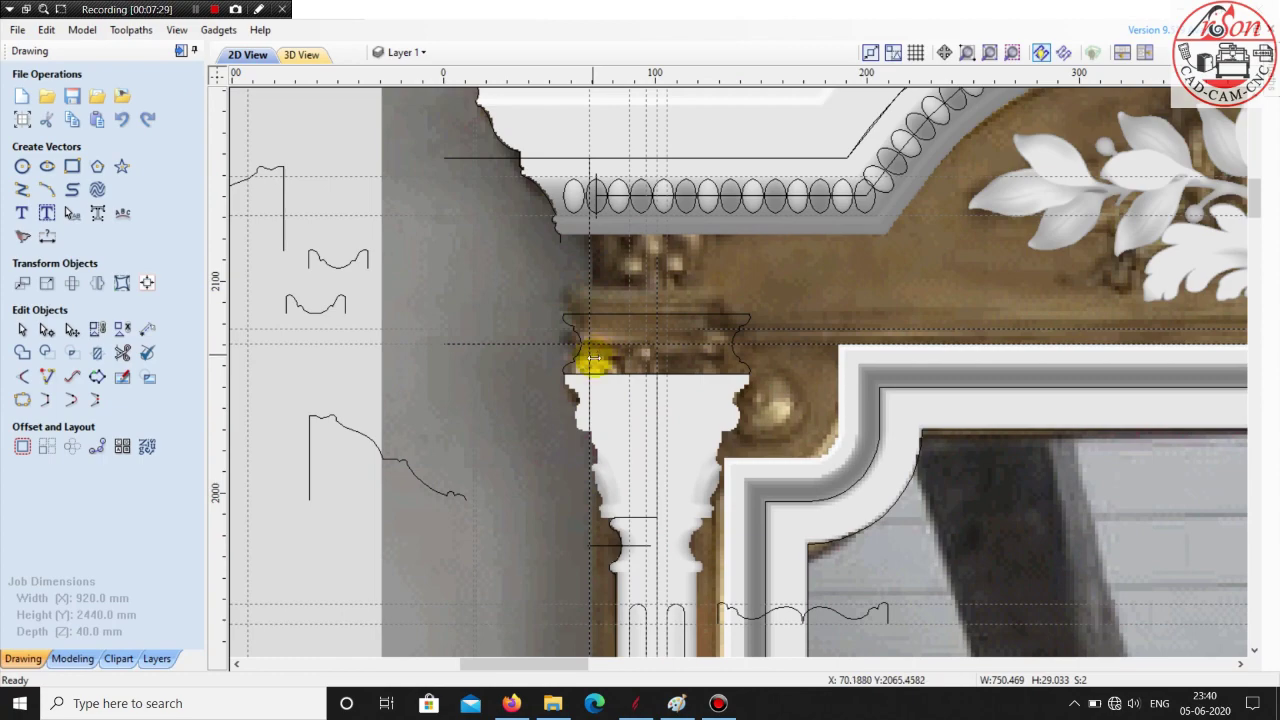
pyautogui.scroll(-12, 694, 331)
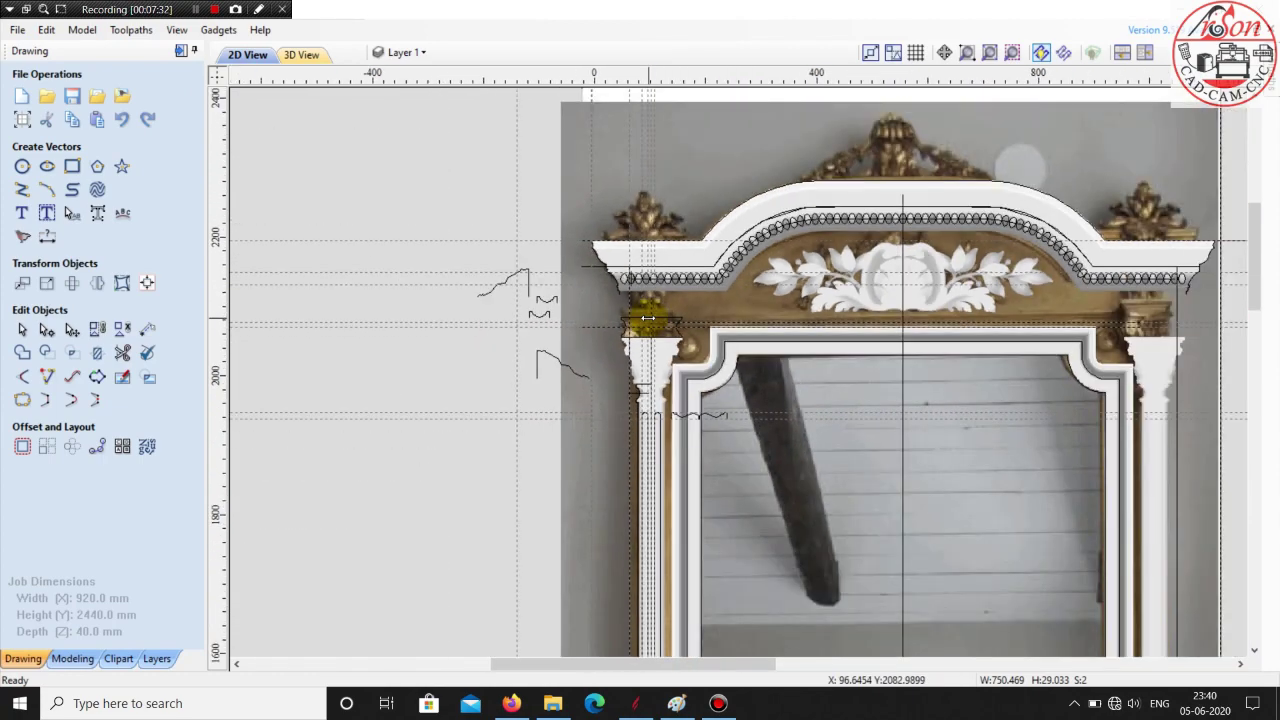
pyautogui.scroll(15, 606, 557)
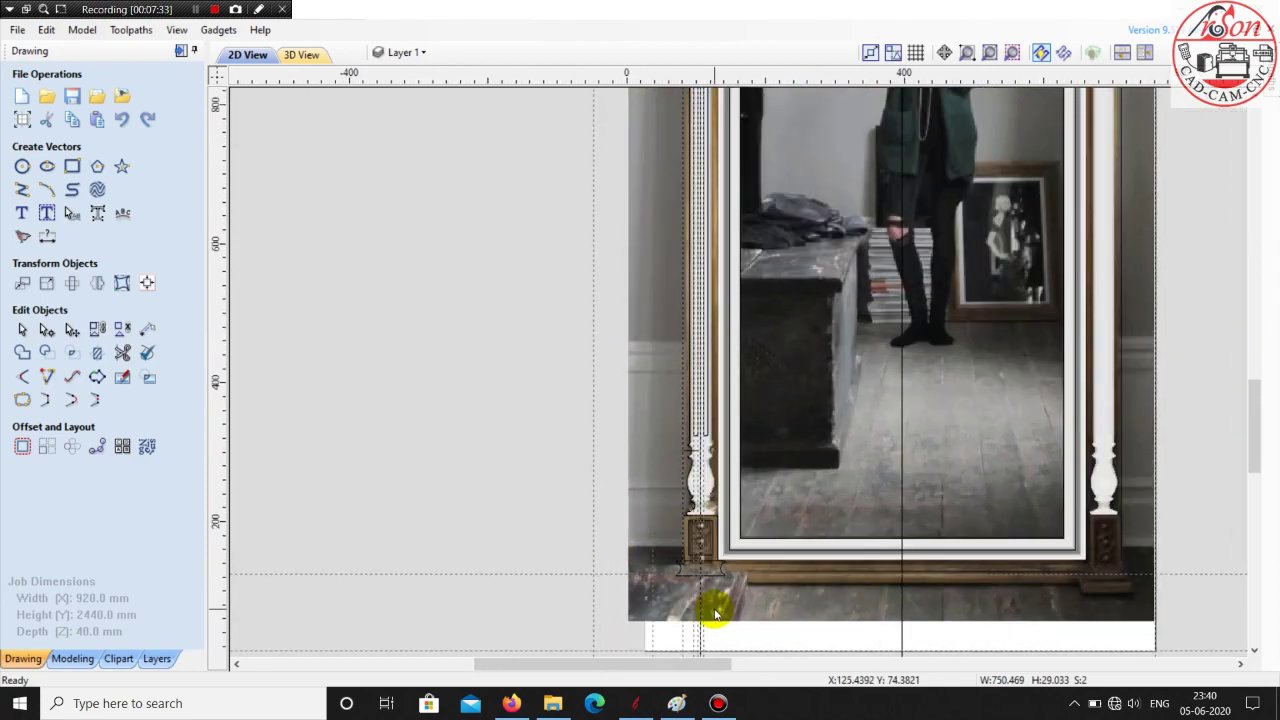
pyautogui.scroll(4, 605, 410)
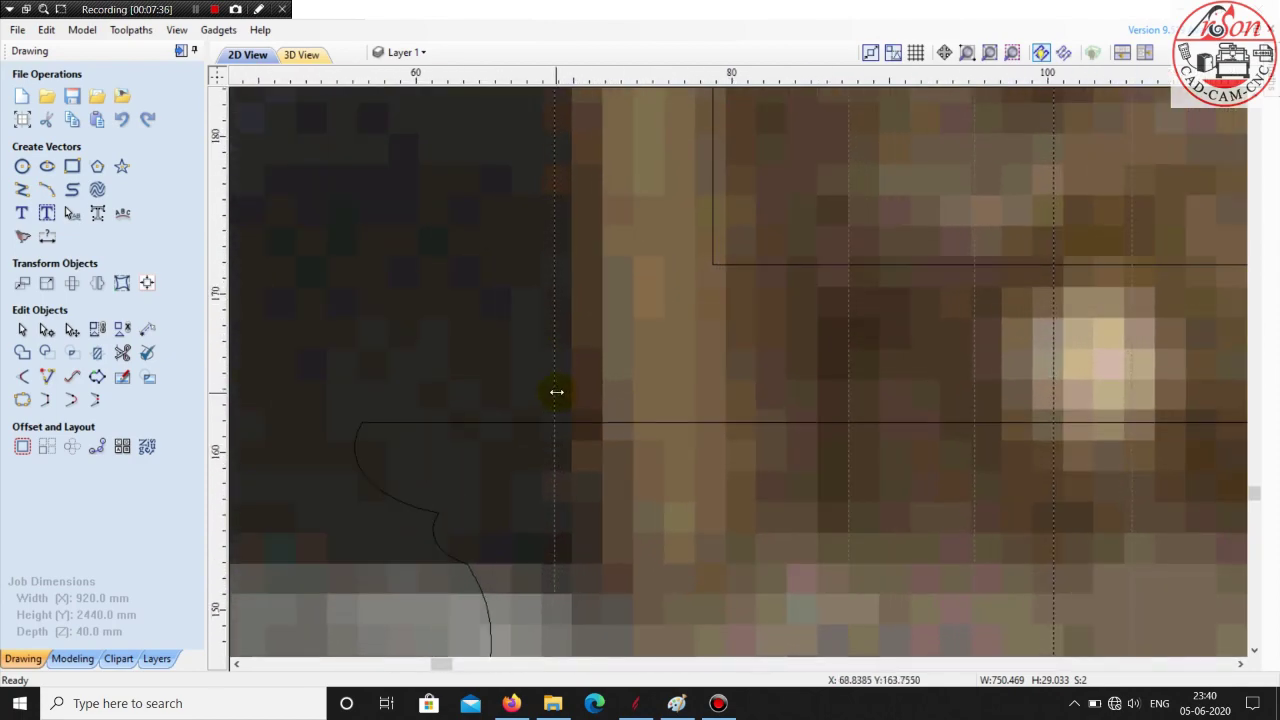
# - Mirror the selected half outline of the back panel across the frame's vertical centre line, checking it against the cornice and column base
pyautogui.scroll(-3, 560, 400)
pyautogui.scroll(-10, 588, 514)
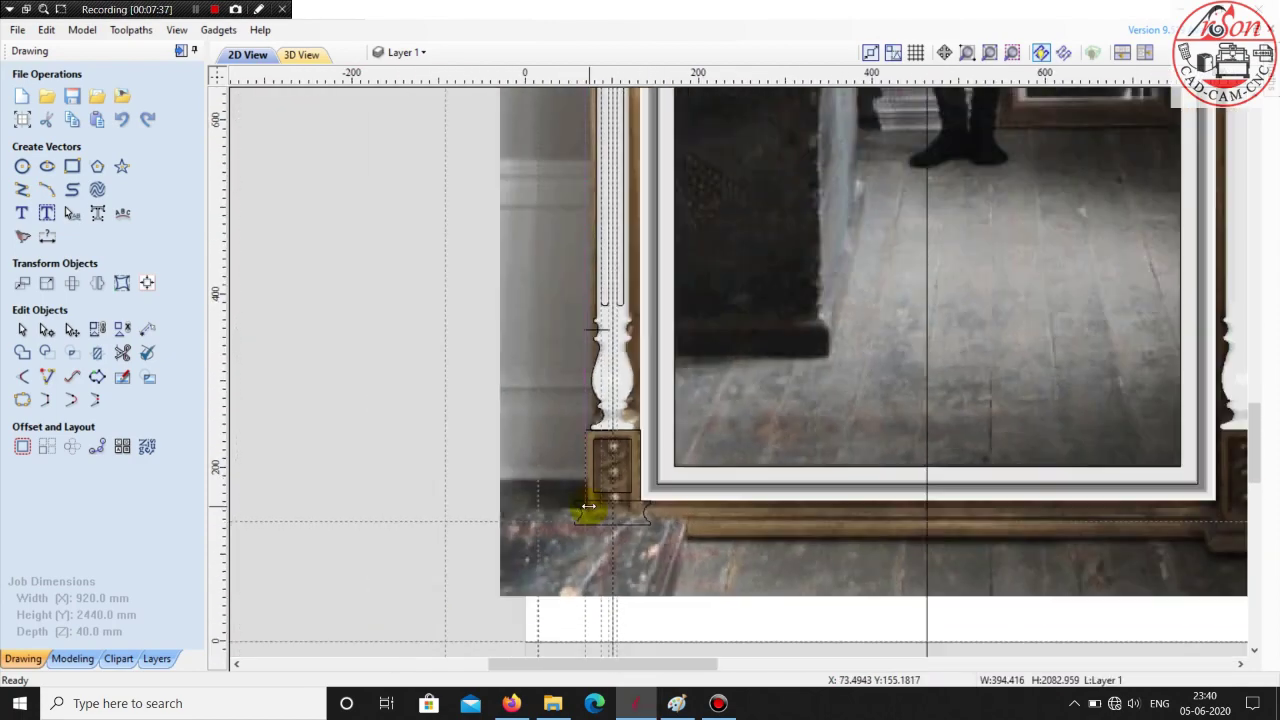
pyautogui.scroll(-4, 612, 360)
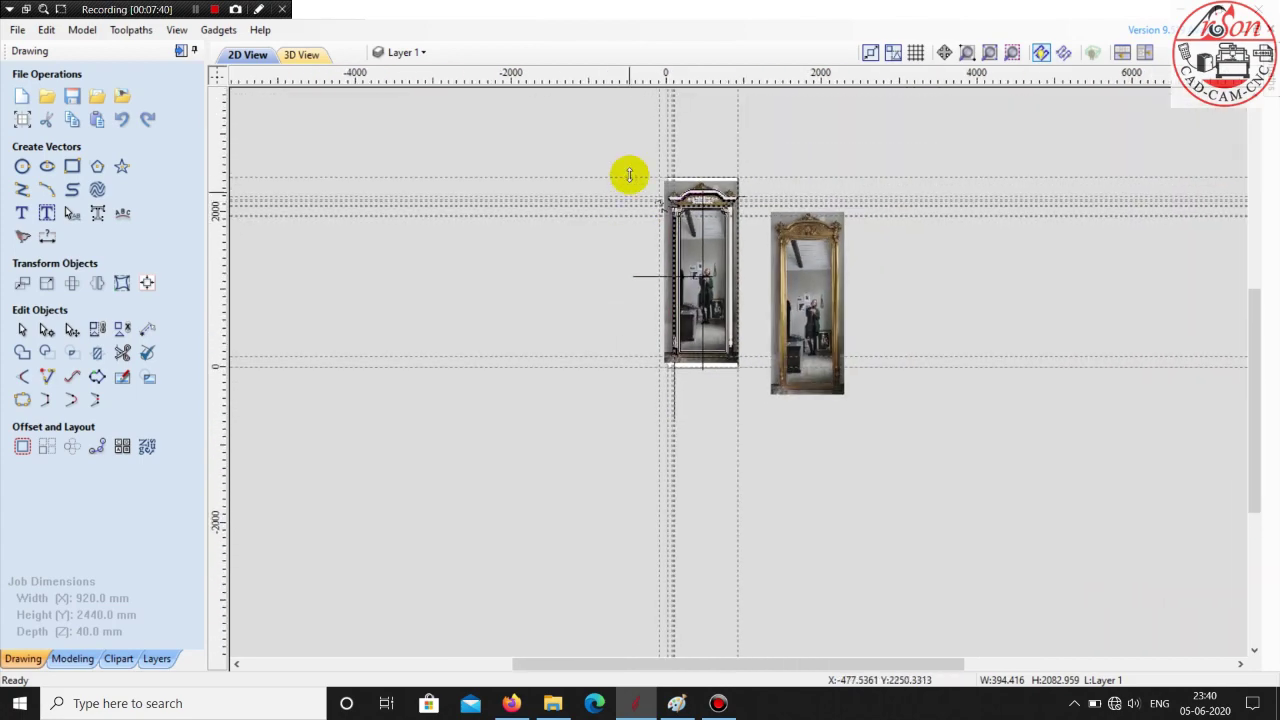
pyautogui.scroll(3, 669, 177)
pyautogui.scroll(1, 566, 338)
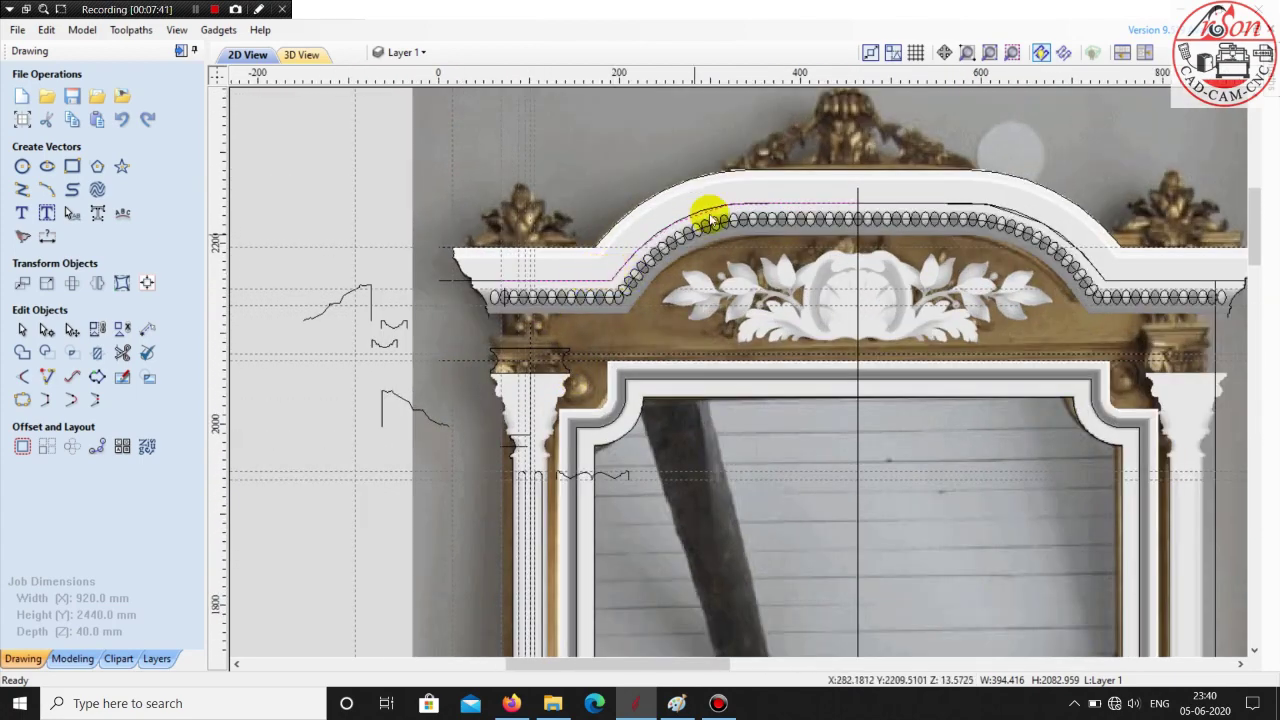
pyautogui.scroll(-1, 822, 240)
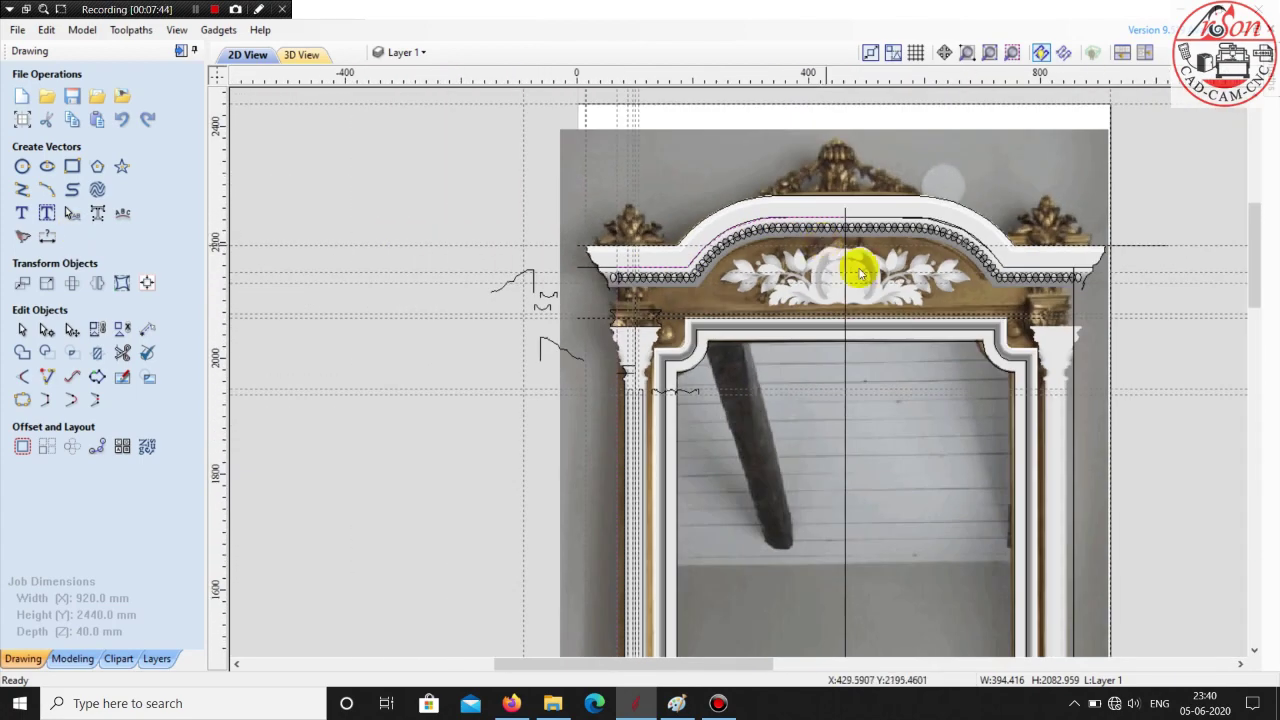
pyautogui.scroll(2, 1095, 330)
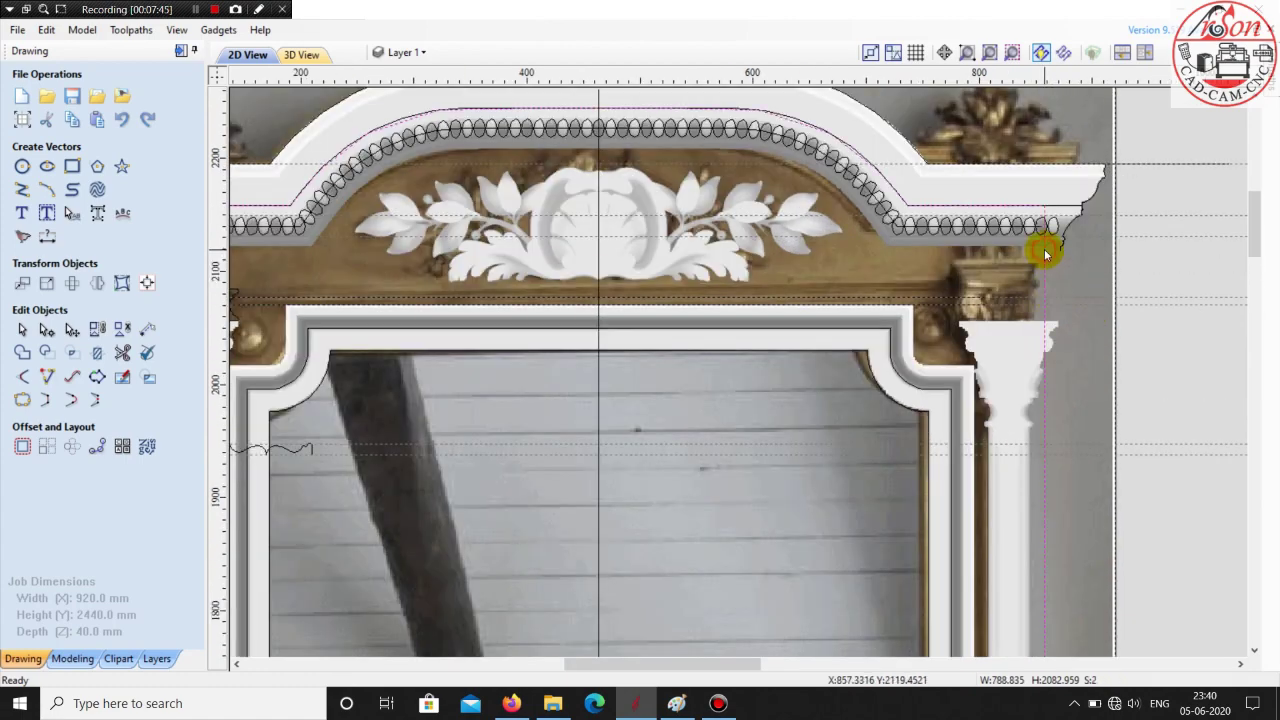
pyautogui.scroll(-3, 1045, 255)
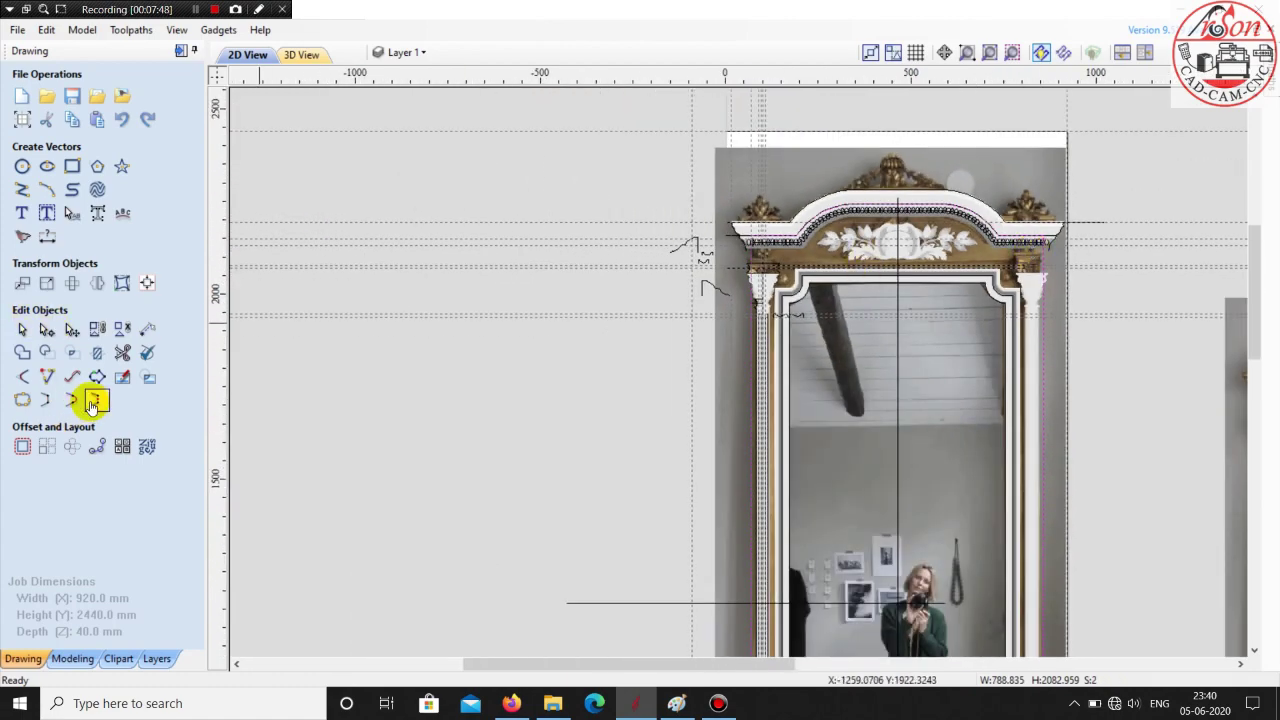
# - Close the two back panel outline halves with a straight line across the bottom, level with the lower edge of the mirror moulding
pyautogui.scroll(-4, 534, 306)
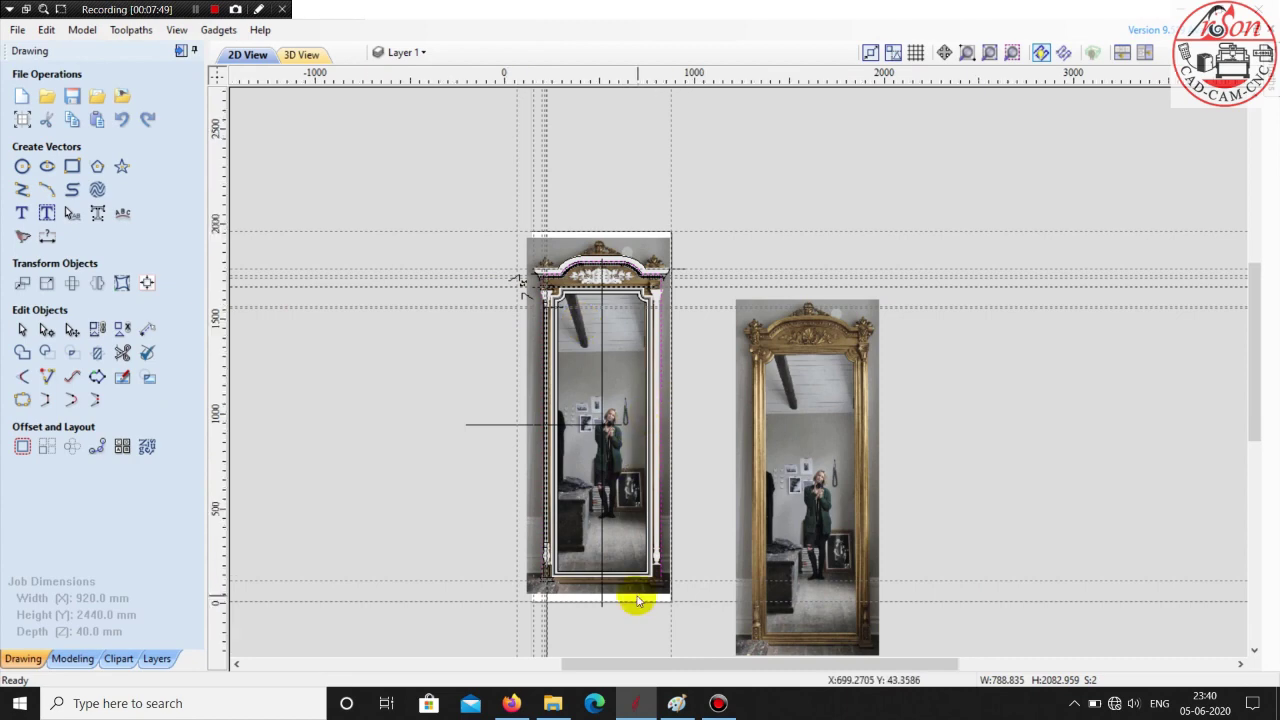
pyautogui.scroll(5, 640, 596)
pyautogui.scroll(-1, 650, 555)
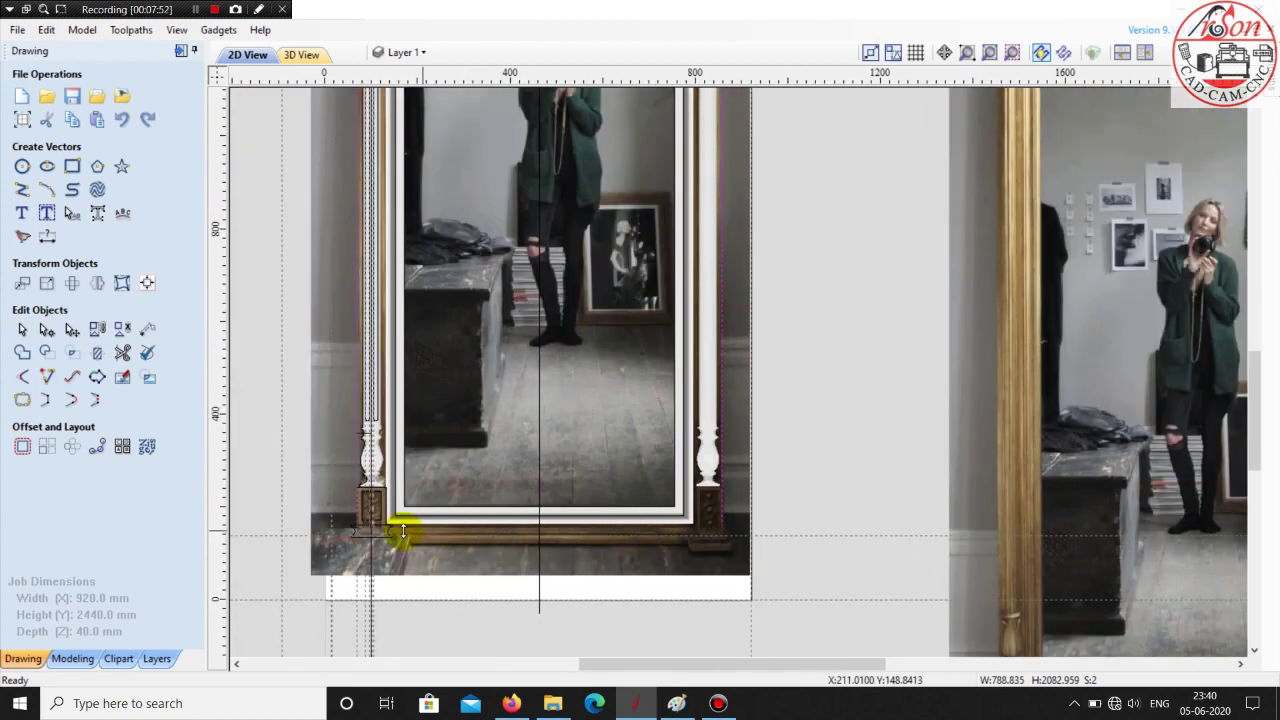
pyautogui.scroll(3, 360, 522)
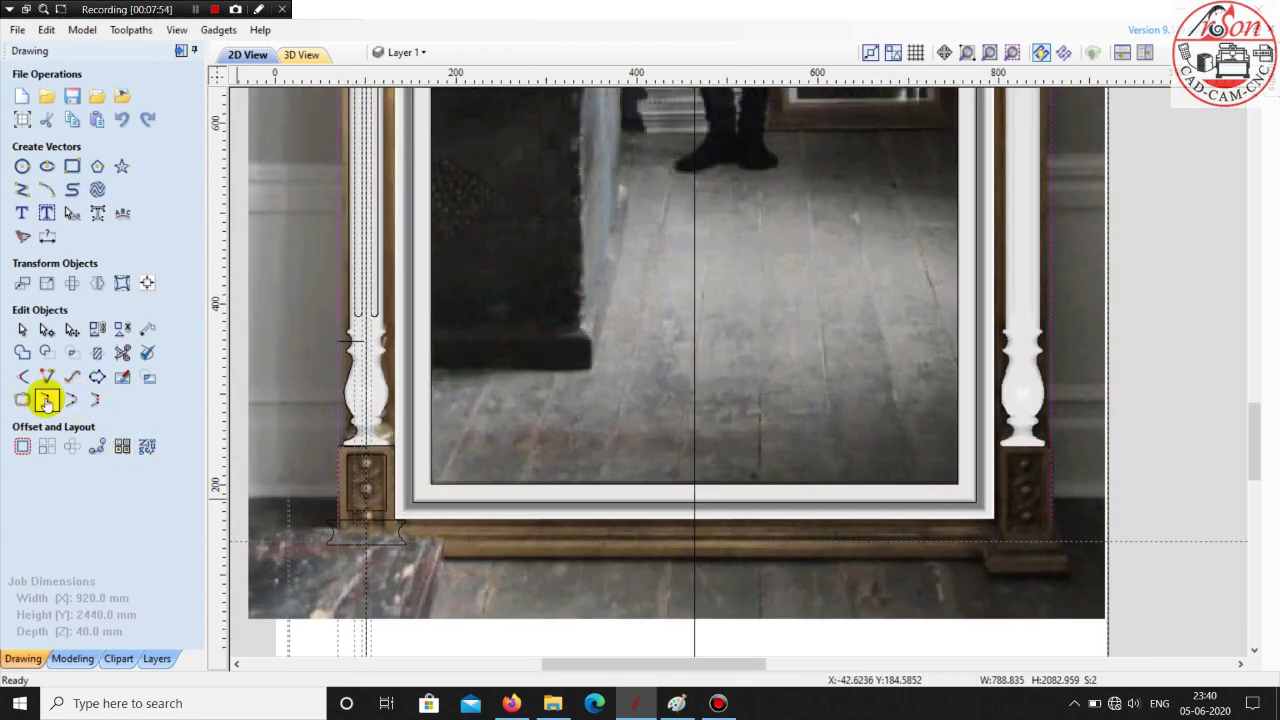
pyautogui.click(46, 401)
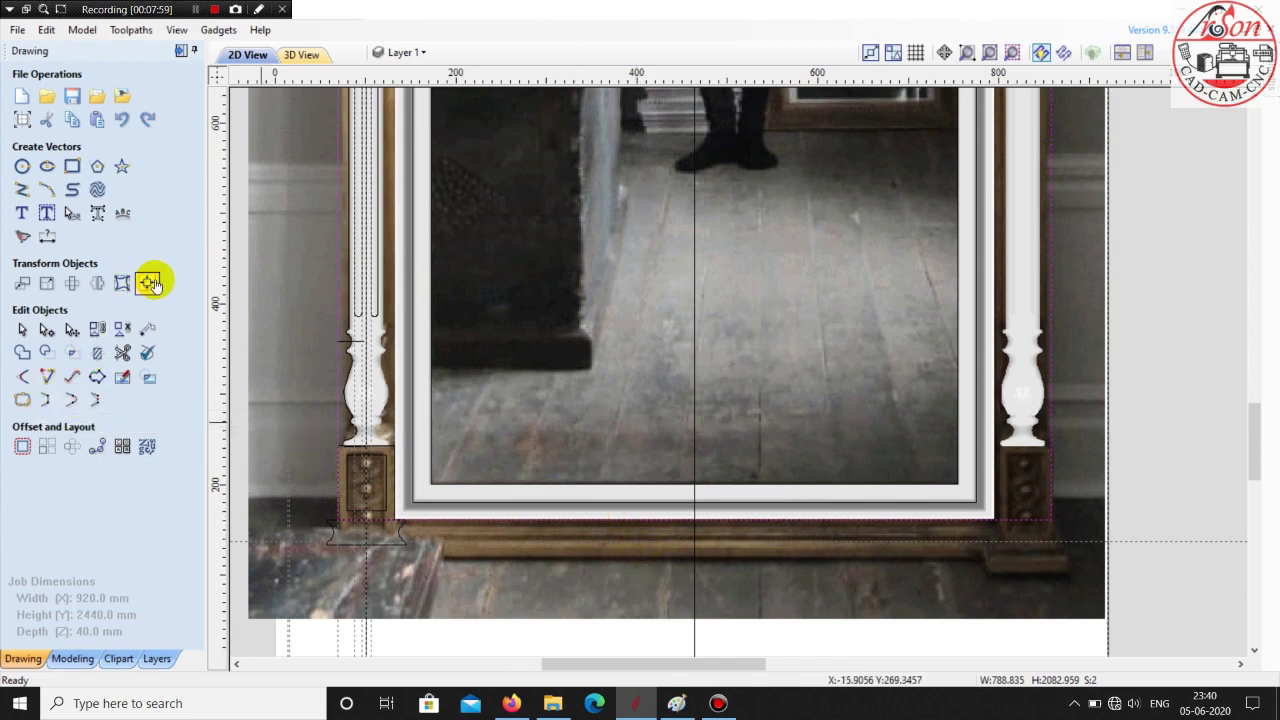
pyautogui.scroll(-2, 487, 507)
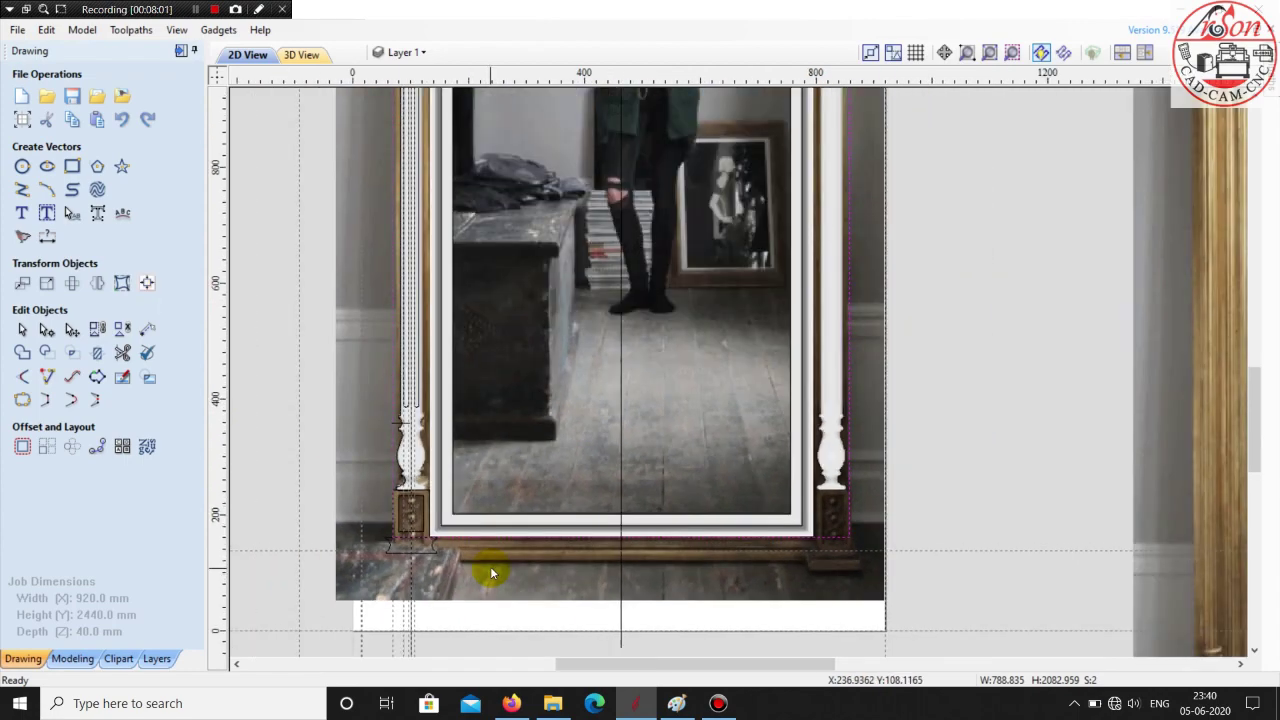
# - Create a flat shape from the closed panel outline with a 10 mm base height, merged with the other components, and start a new component
pyautogui.click(72, 658)
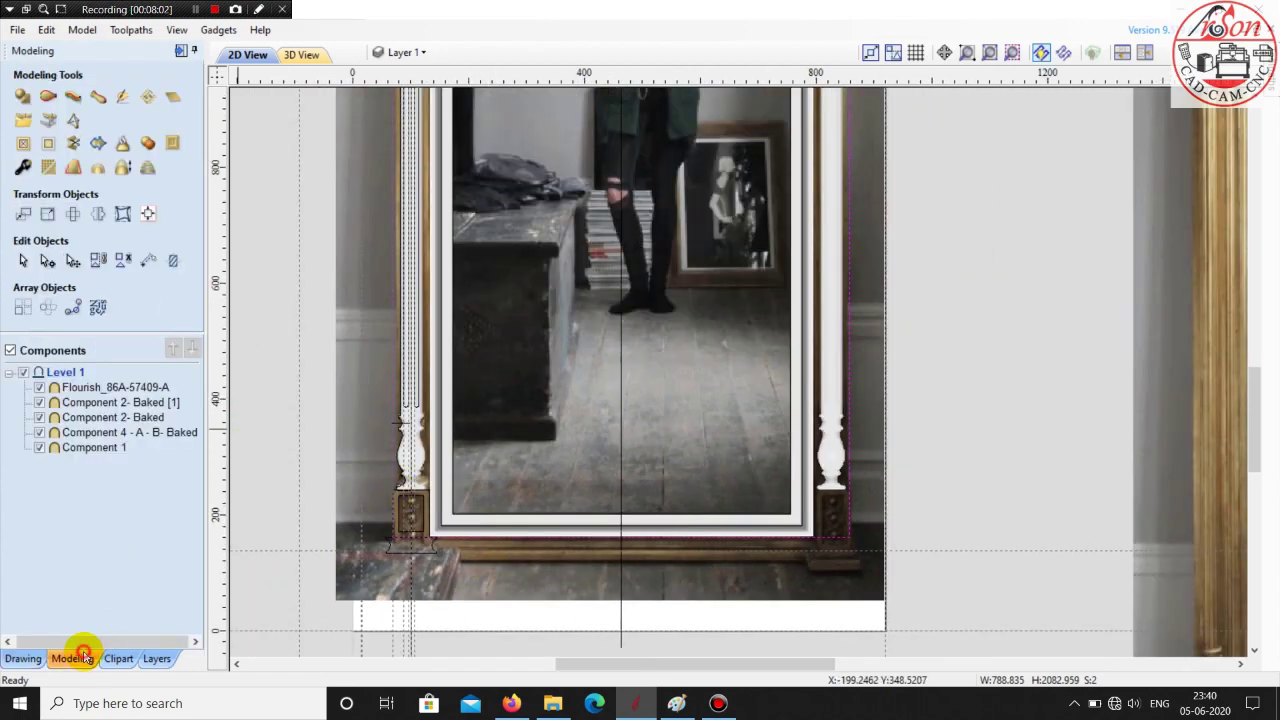
pyautogui.click(22, 96)
pyautogui.click(64, 188)
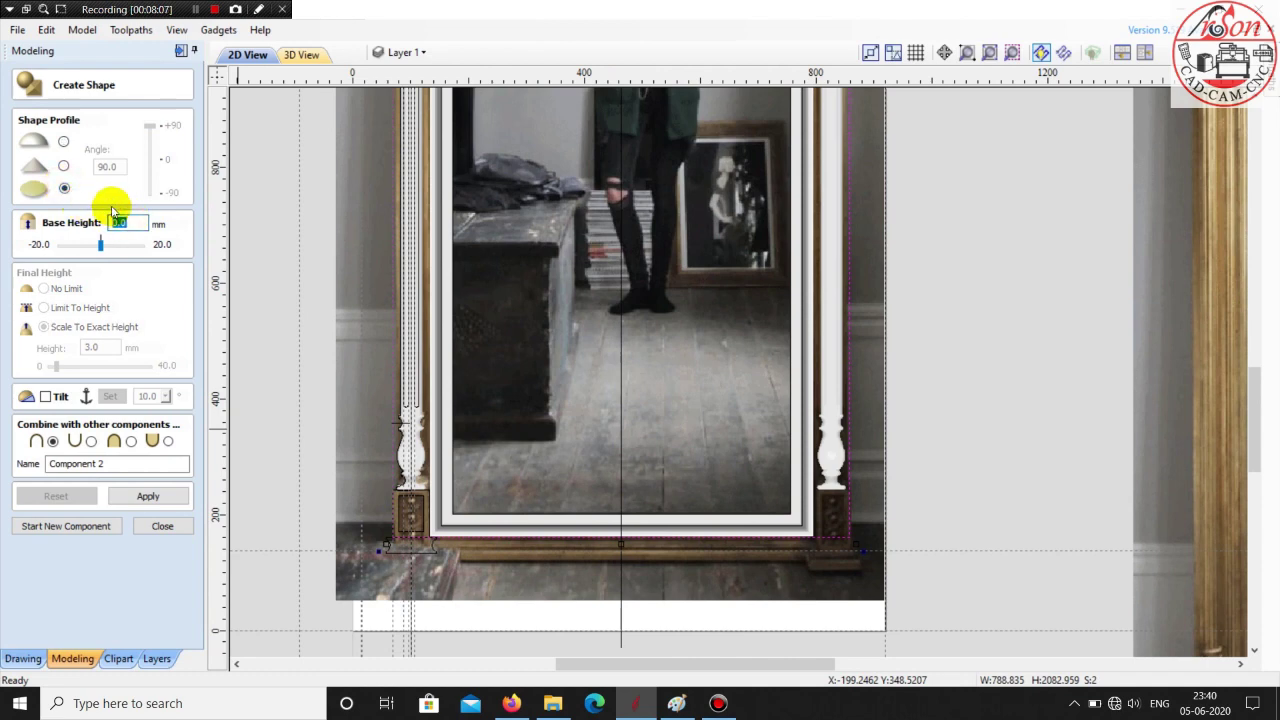
pyautogui.write('10')
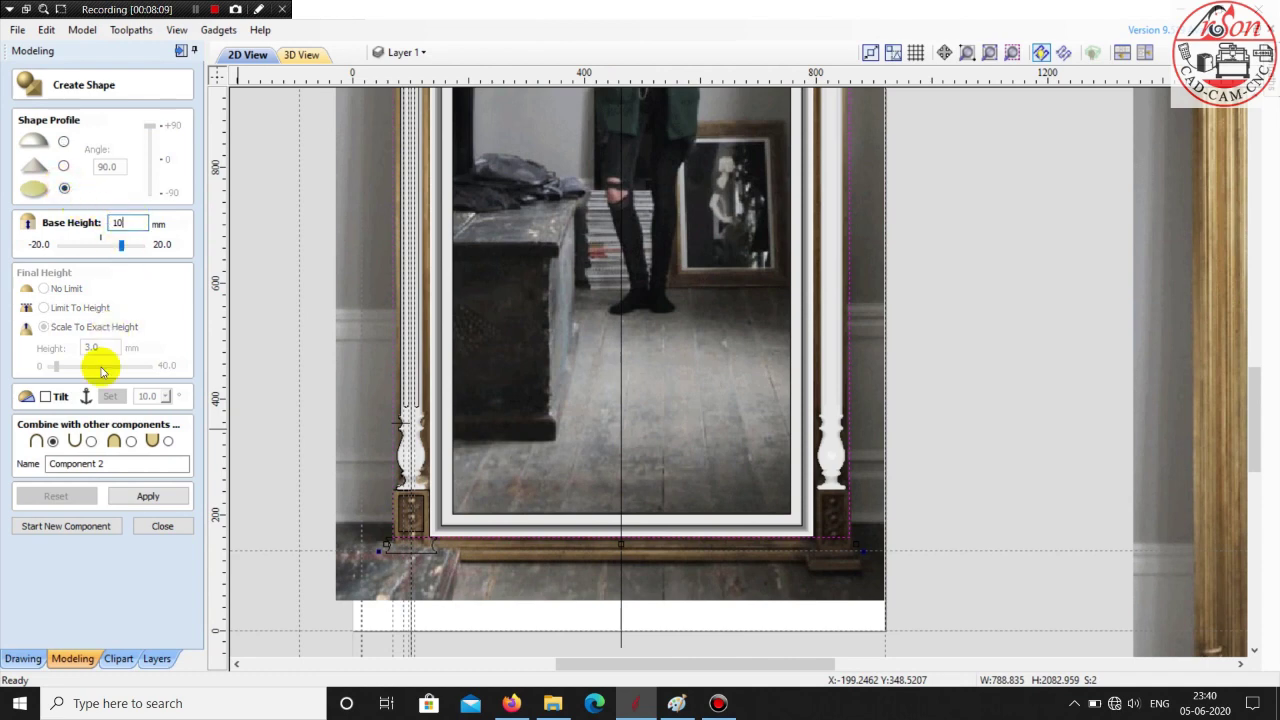
pyautogui.click(131, 441)
pyautogui.click(143, 494)
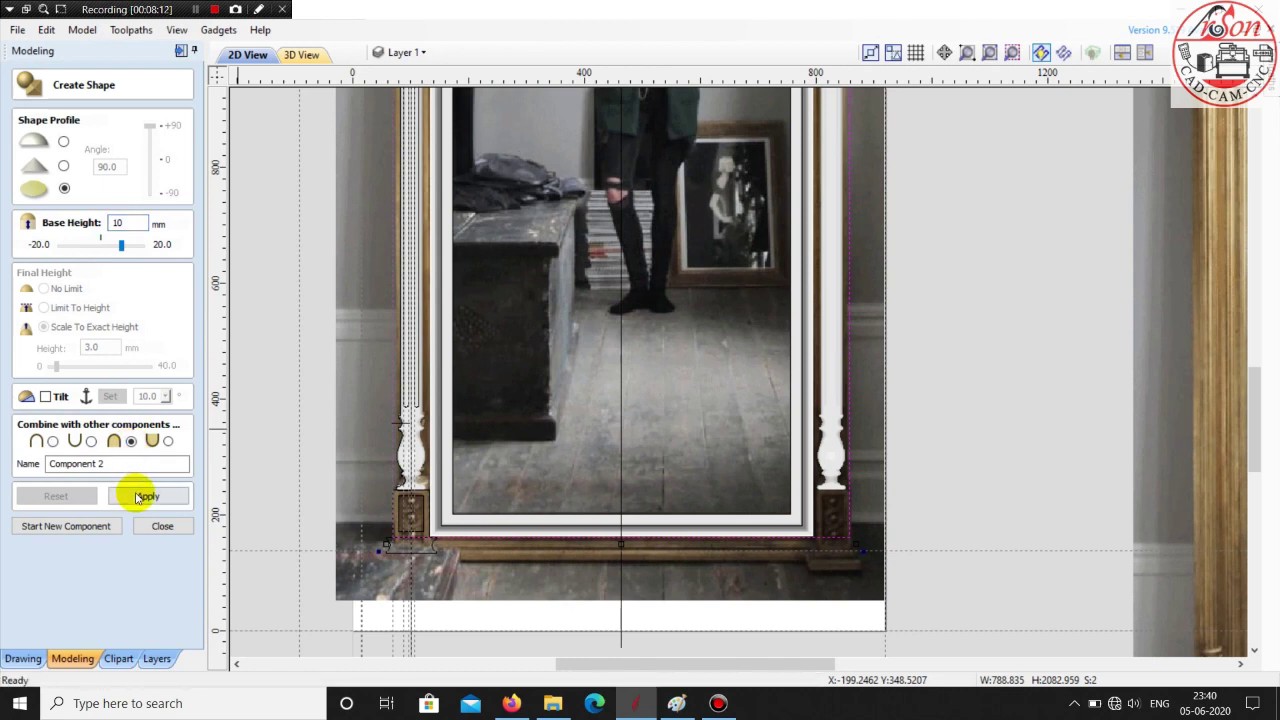
pyautogui.click(145, 496)
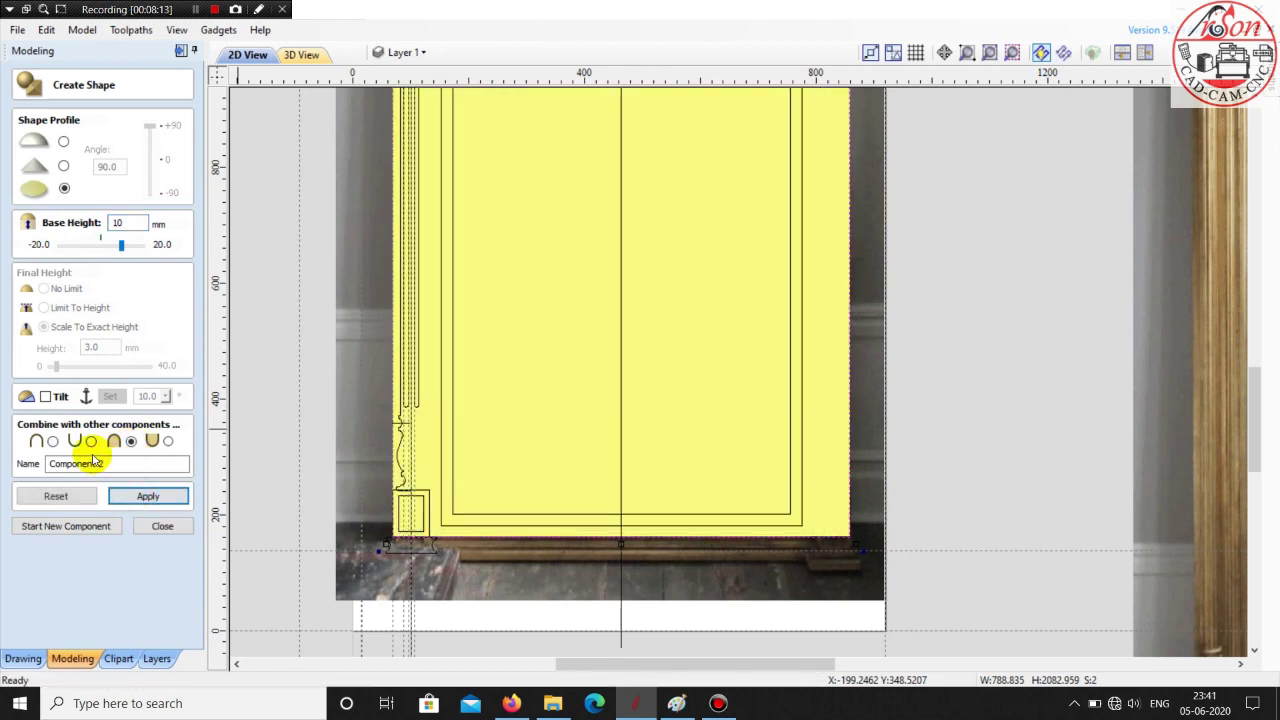
pyautogui.click(90, 525)
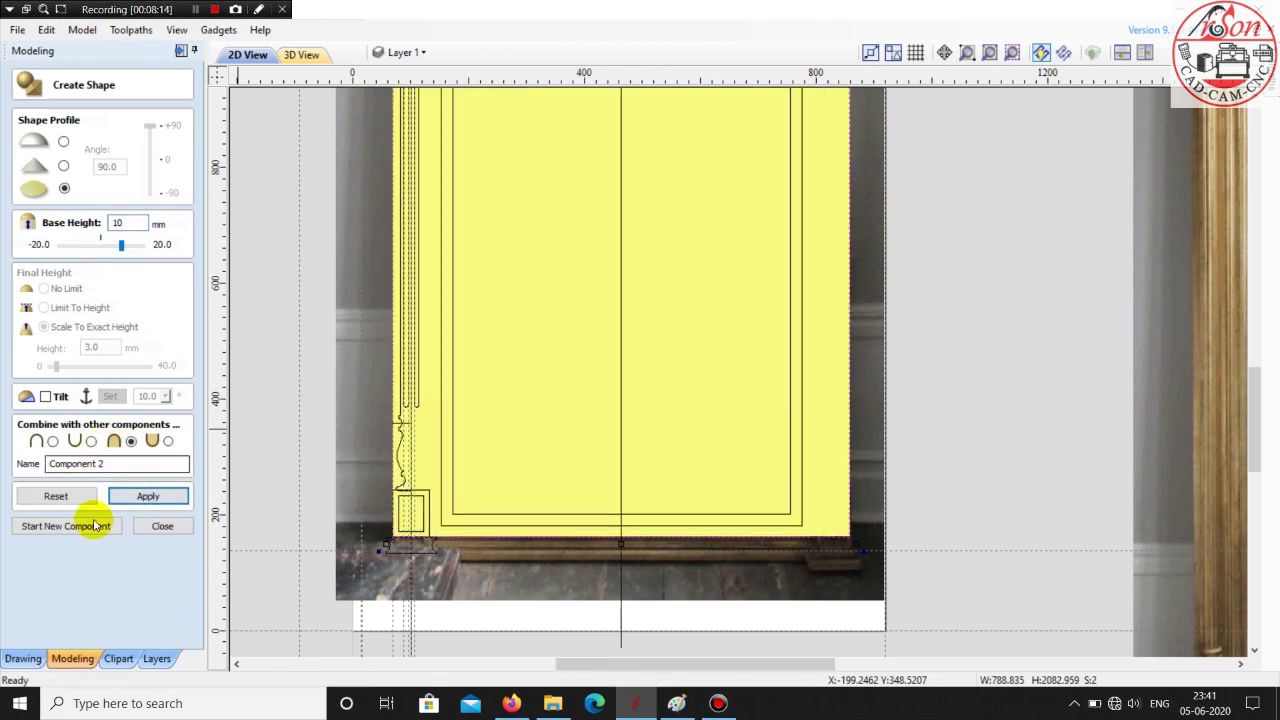
# - Inspect the new flat panel in the 3D view and the mirror opening outlines in the 2D view, and finish shape creation
pyautogui.click(296, 54)
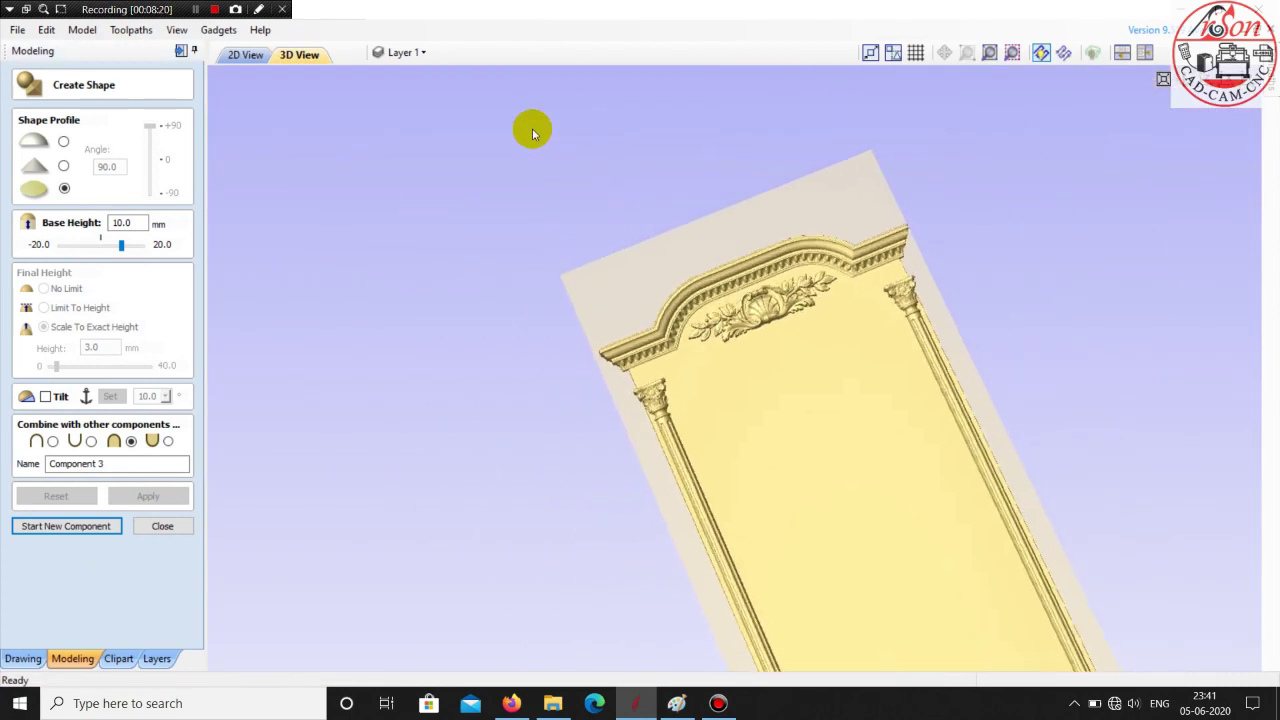
pyautogui.click(245, 55)
pyautogui.scroll(-5, 437, 177)
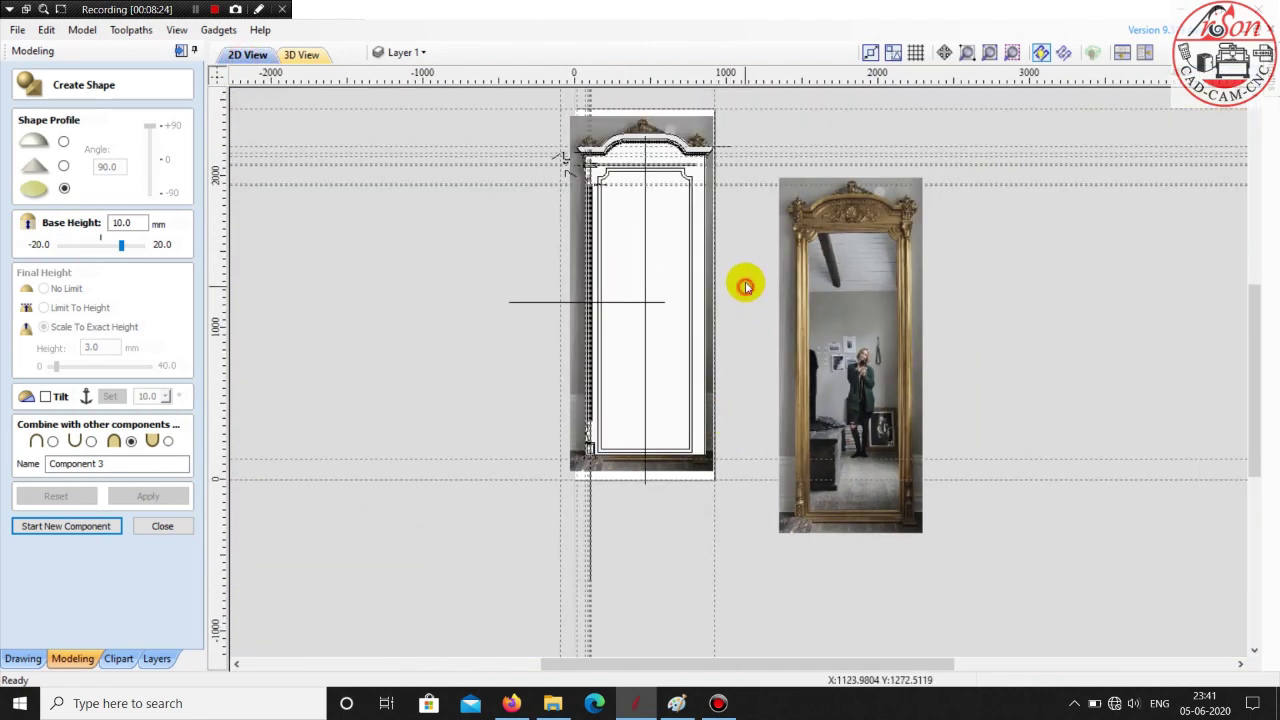
pyautogui.scroll(8, 623, 171)
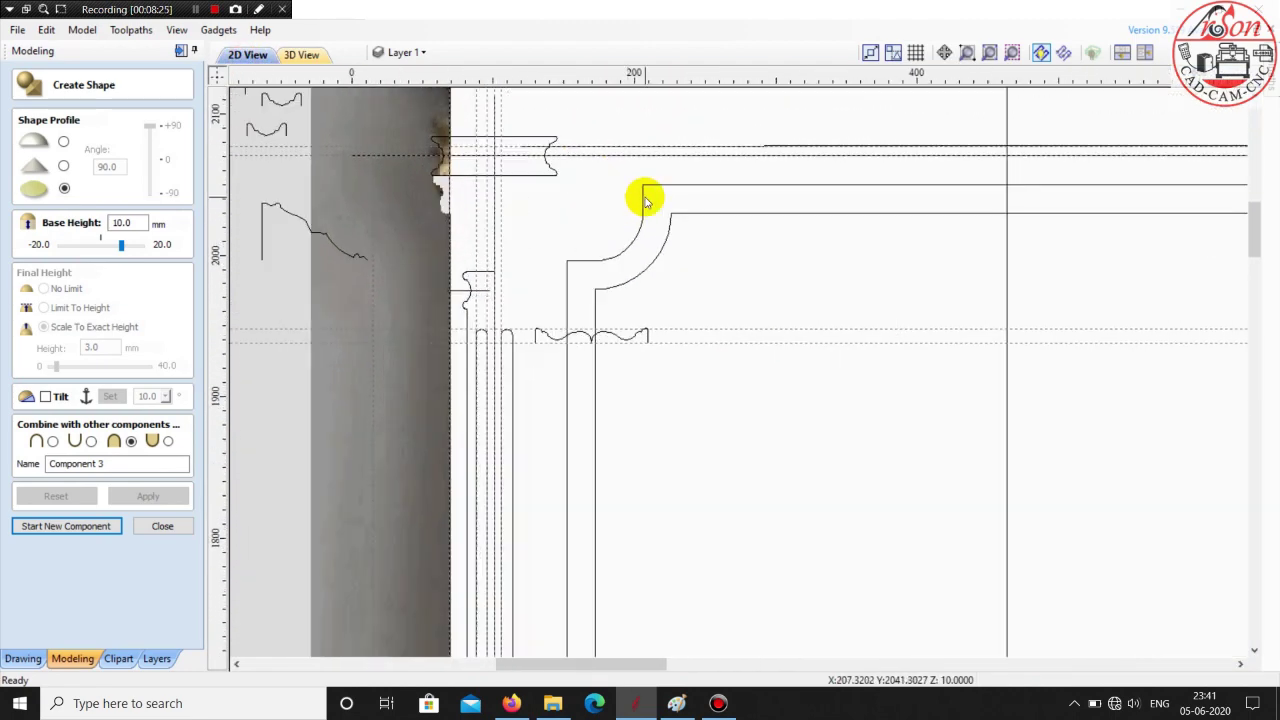
pyautogui.scroll(-6, 665, 199)
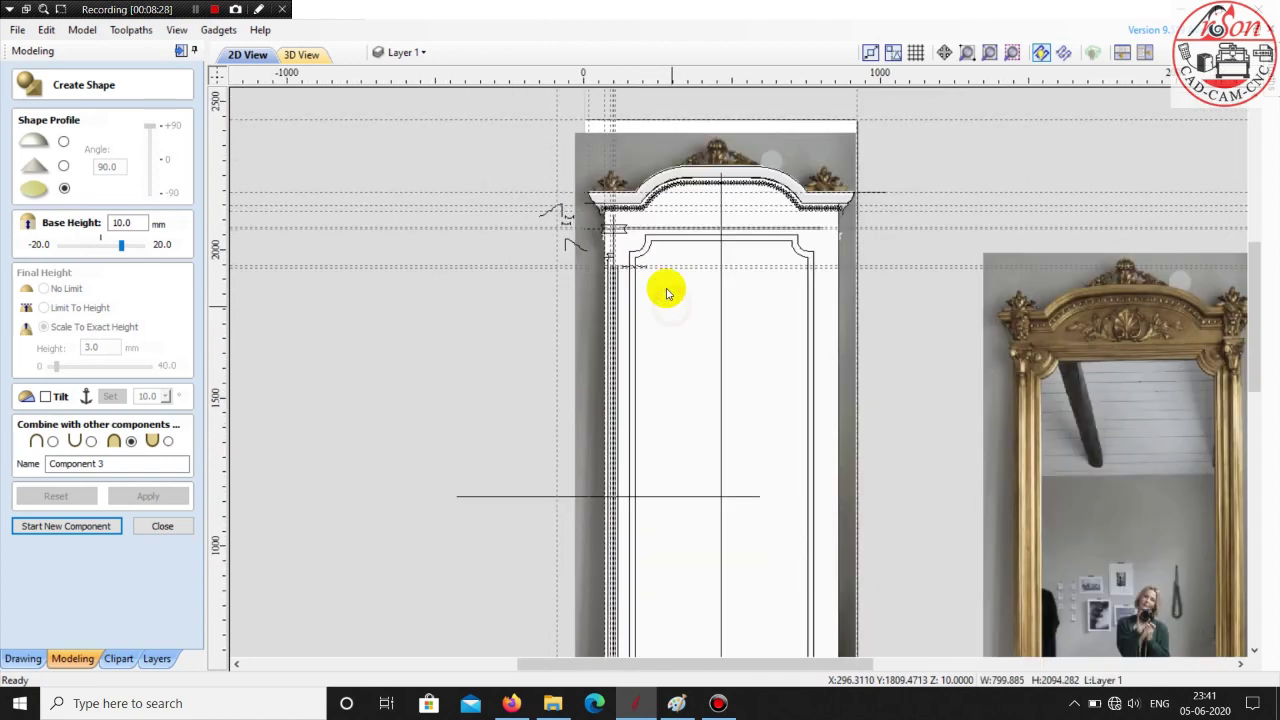
pyautogui.scroll(4, 650, 280)
pyautogui.click(170, 526)
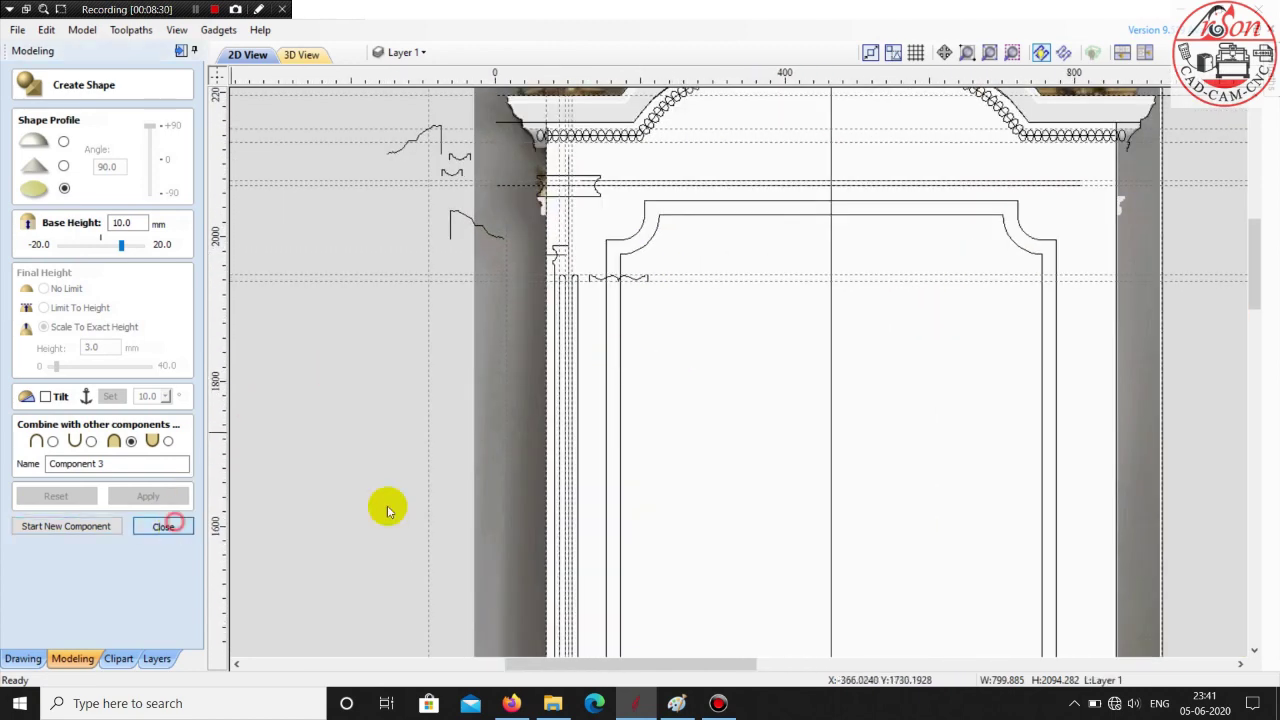
# - Split the flat panel component along the outer of the two notched mirror opening outlines and delete the piece covering the opening
pyautogui.scroll(-3, 703, 263)
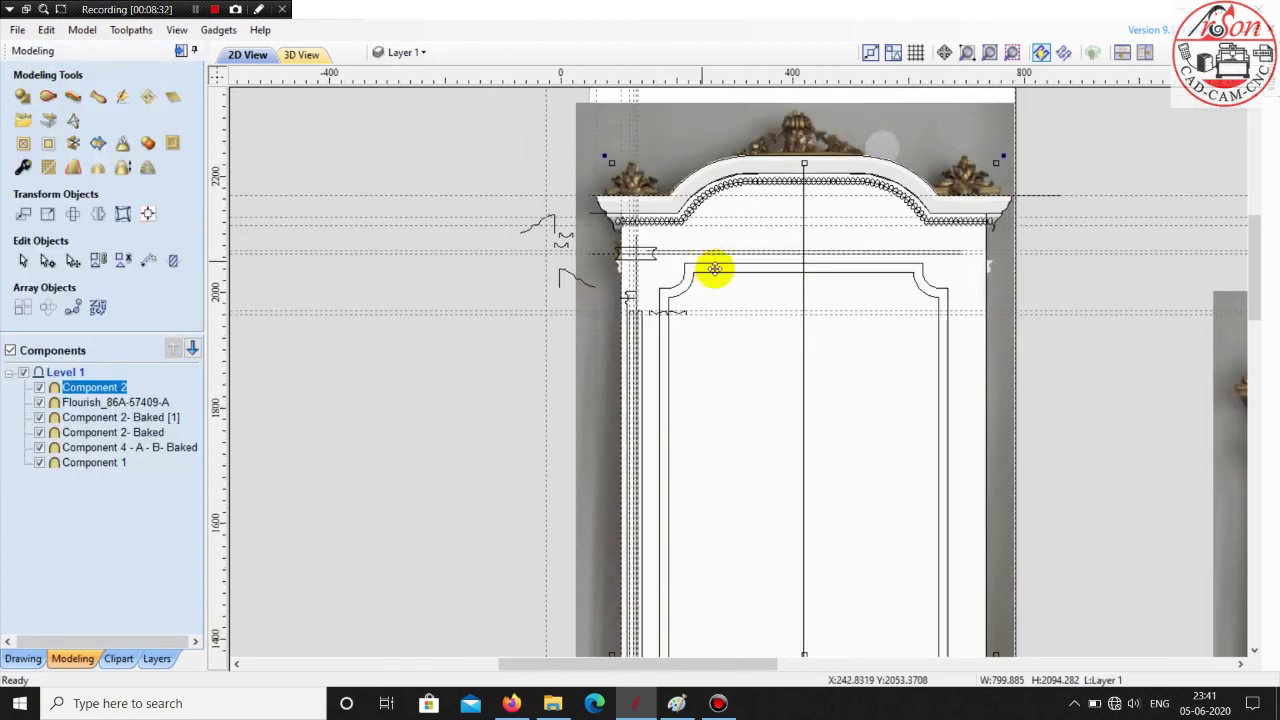
pyautogui.scroll(5, 720, 277)
pyautogui.scroll(-4, 676, 274)
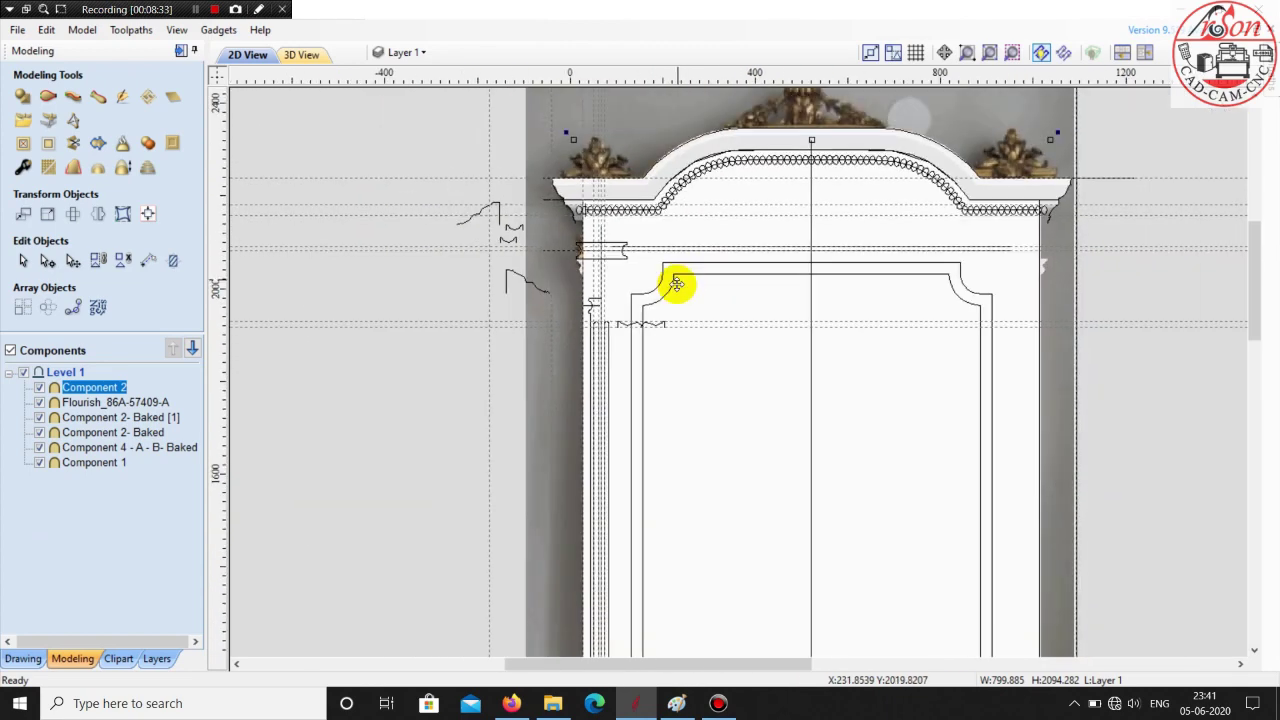
pyautogui.click(491, 126)
pyautogui.scroll(4, 700, 280)
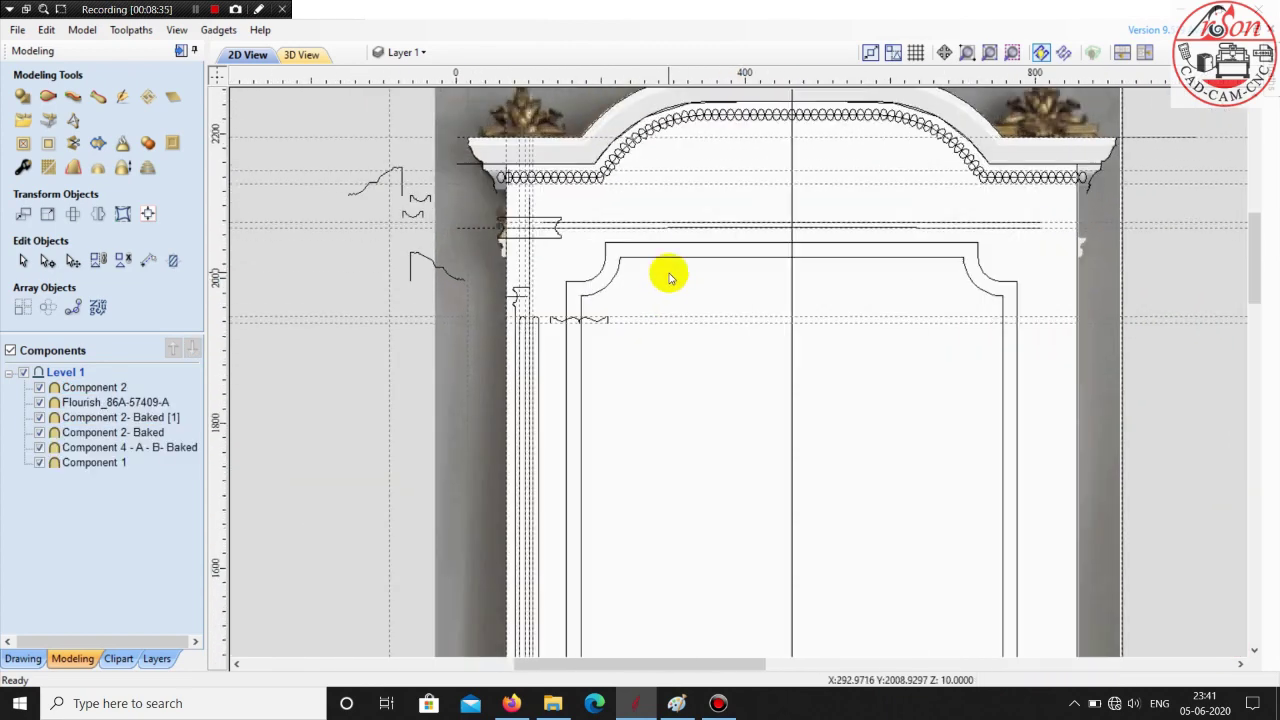
pyautogui.click(666, 289)
pyautogui.scroll(3, 615, 248)
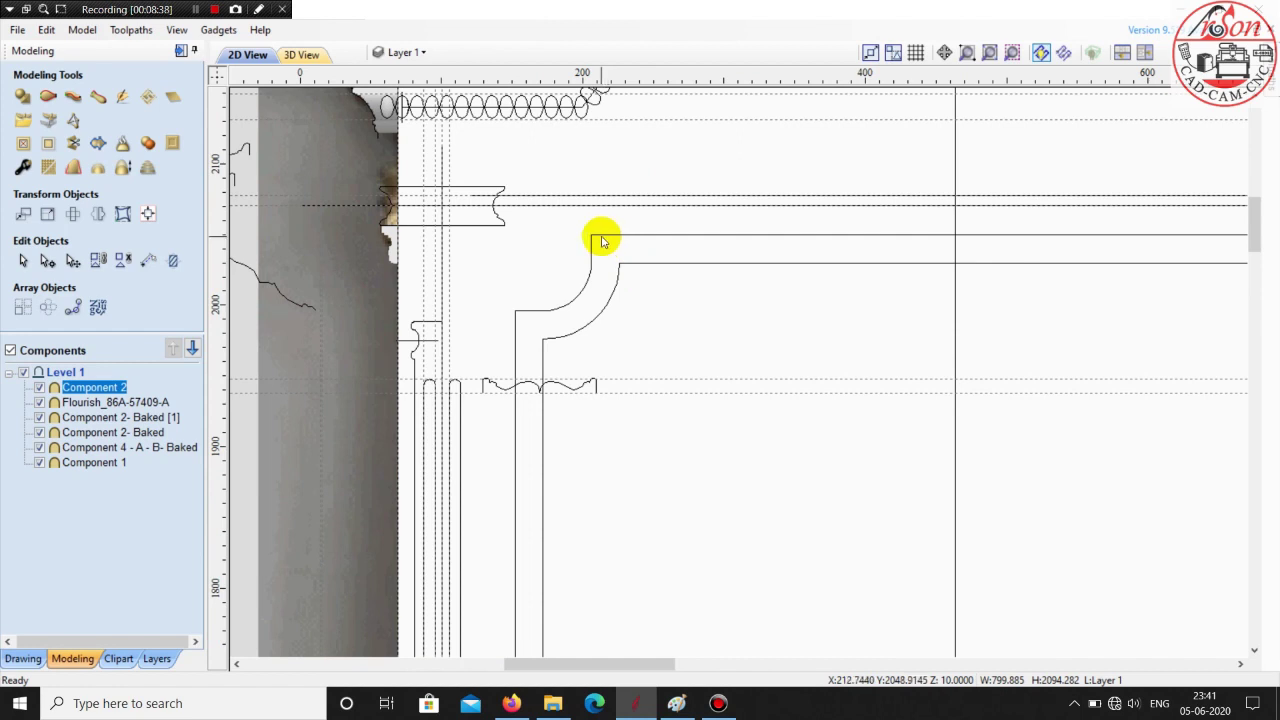
pyautogui.click(601, 238)
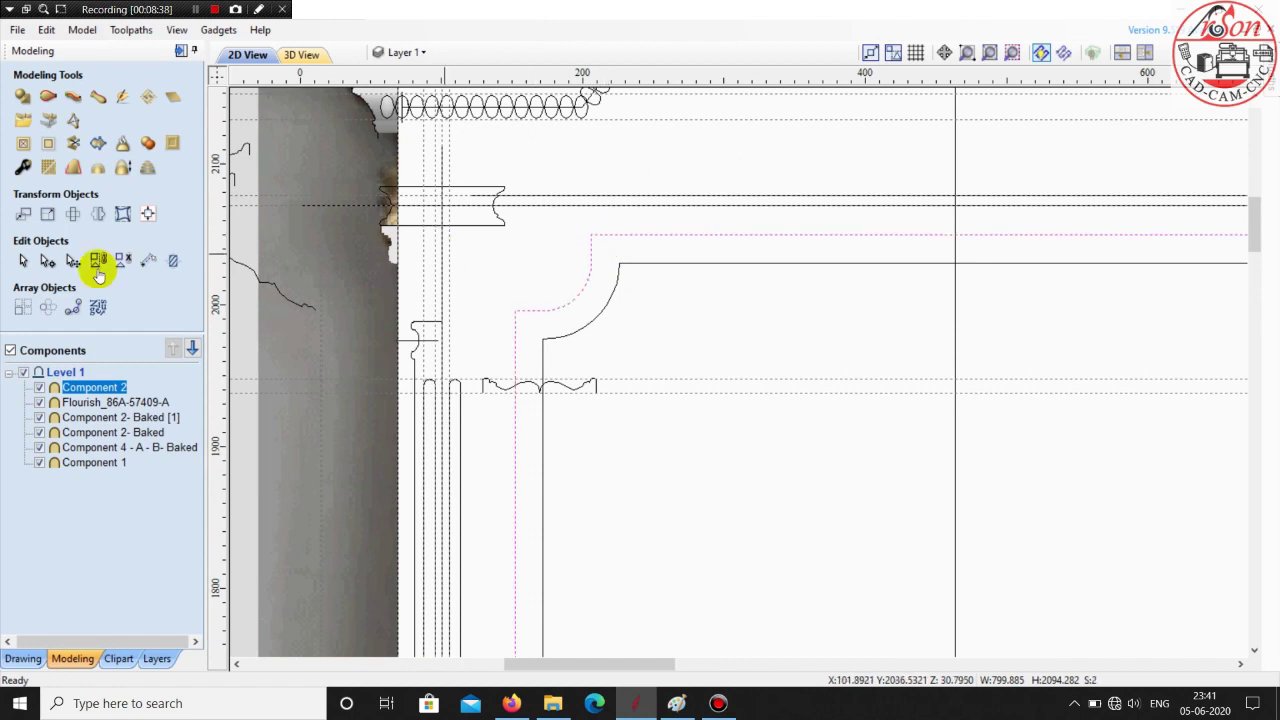
pyautogui.click(75, 147)
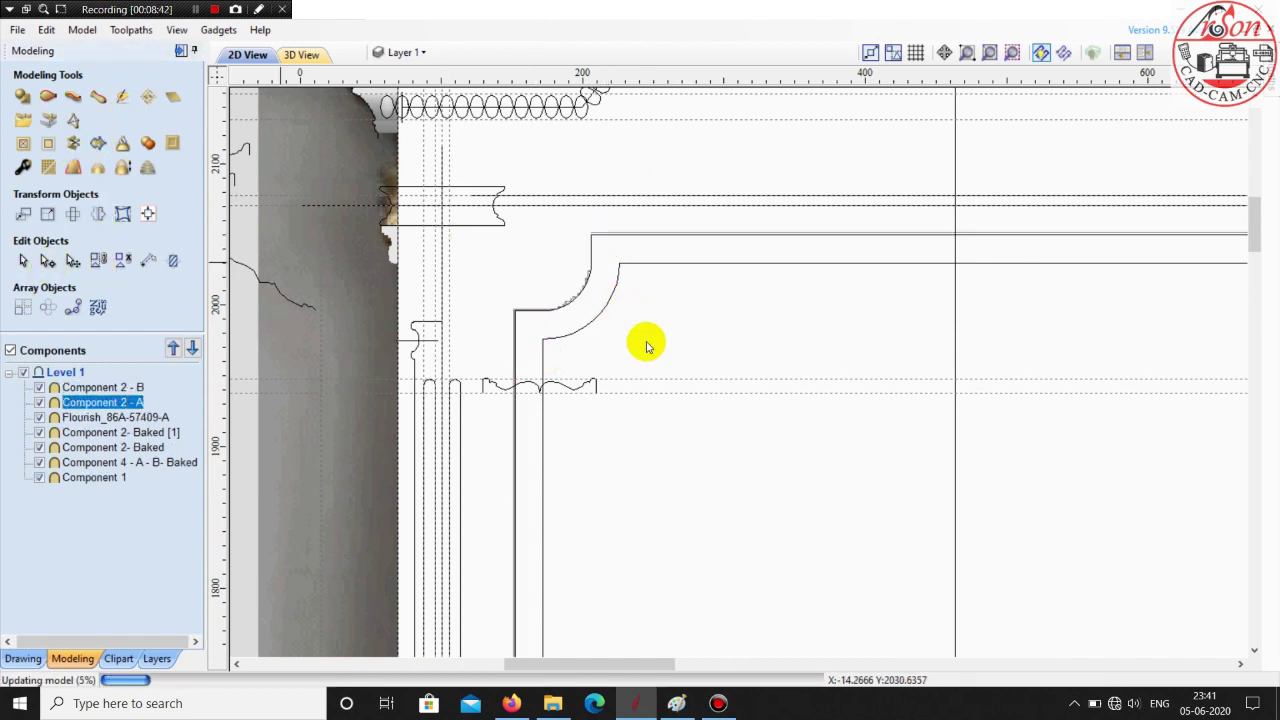
pyautogui.click(708, 308)
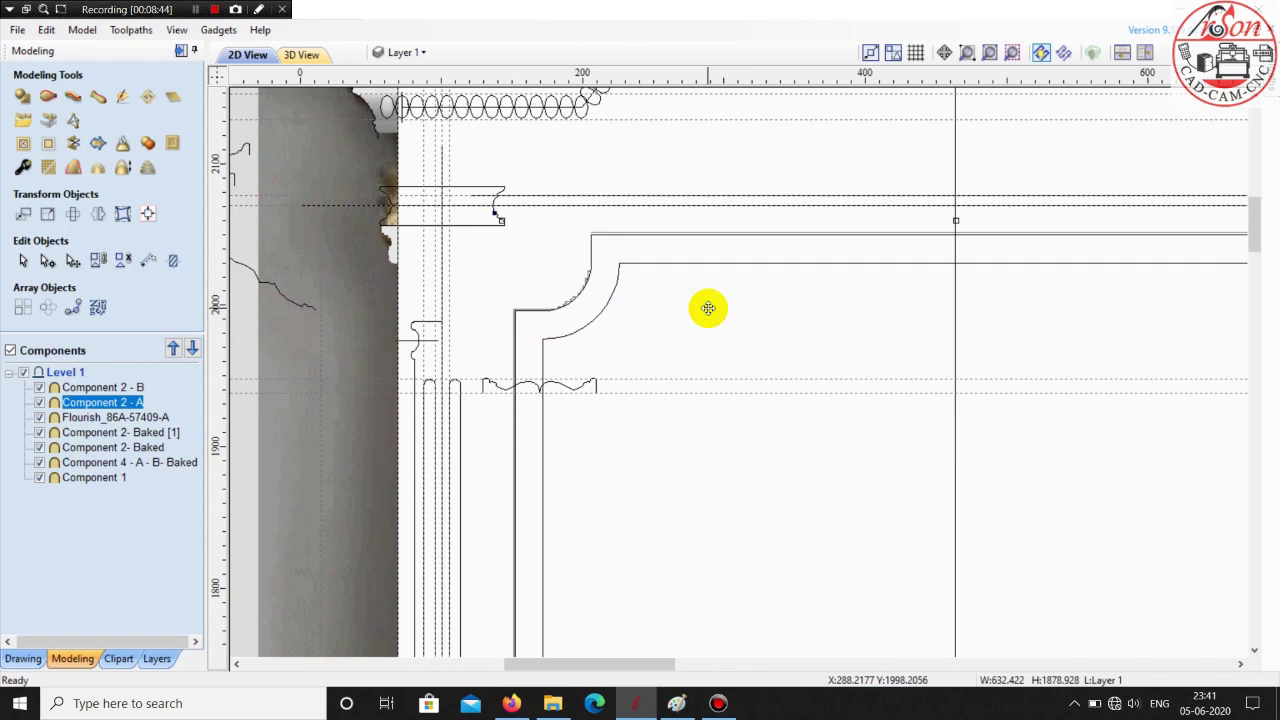
pyautogui.press('Delete')
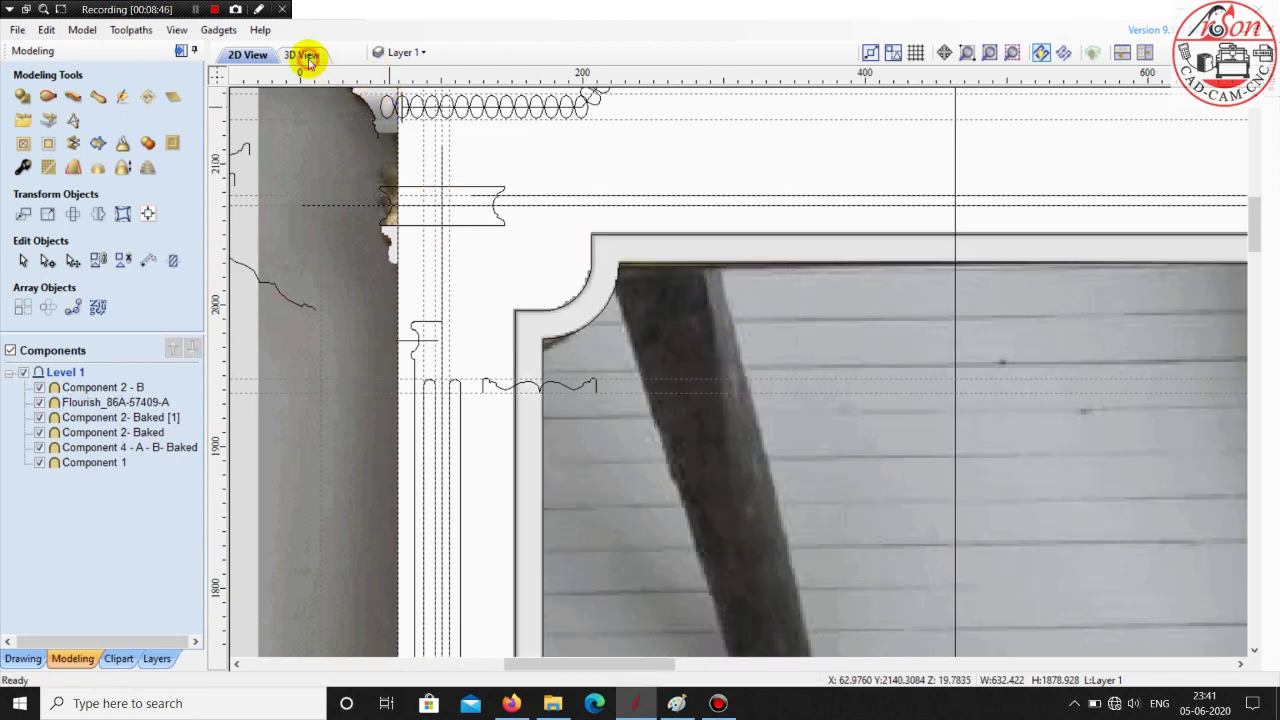
# - Examine the mirror opening's notched corner and moulding in the 3D view, first with the flat panel shown and again with it hidden
pyautogui.click(303, 55)
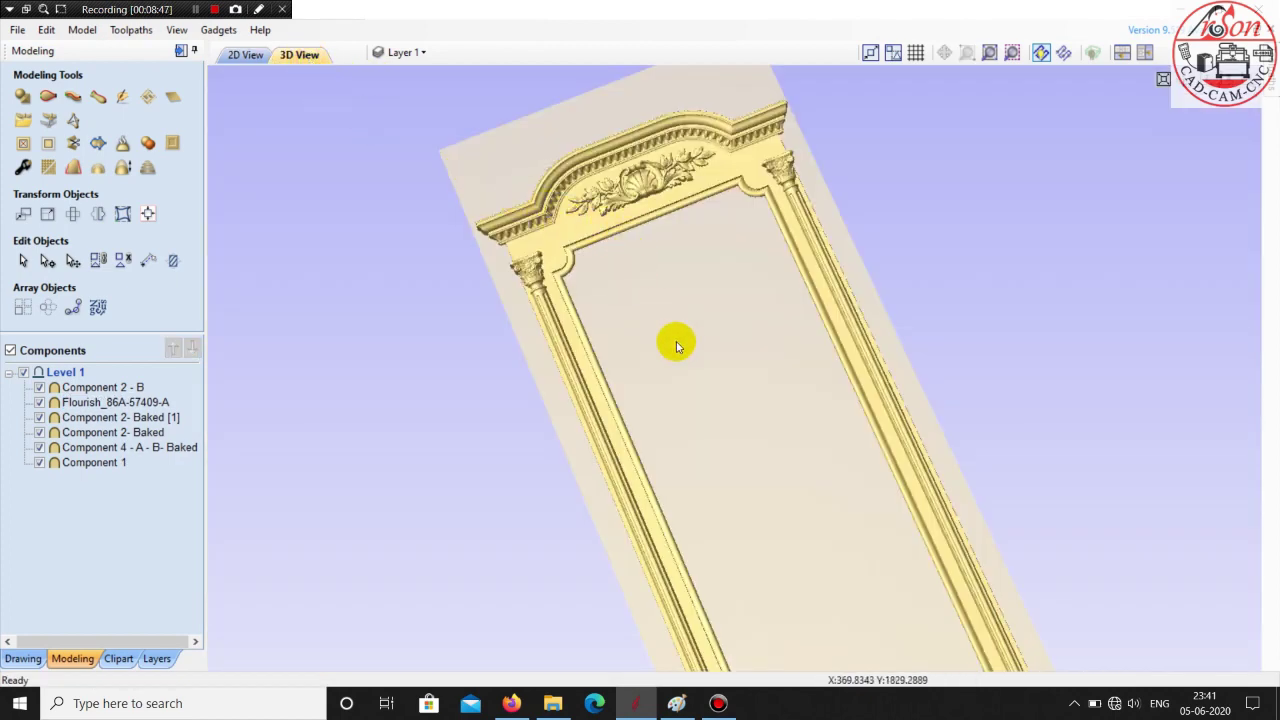
pyautogui.scroll(2, 676, 341)
pyautogui.scroll(3, 623, 306)
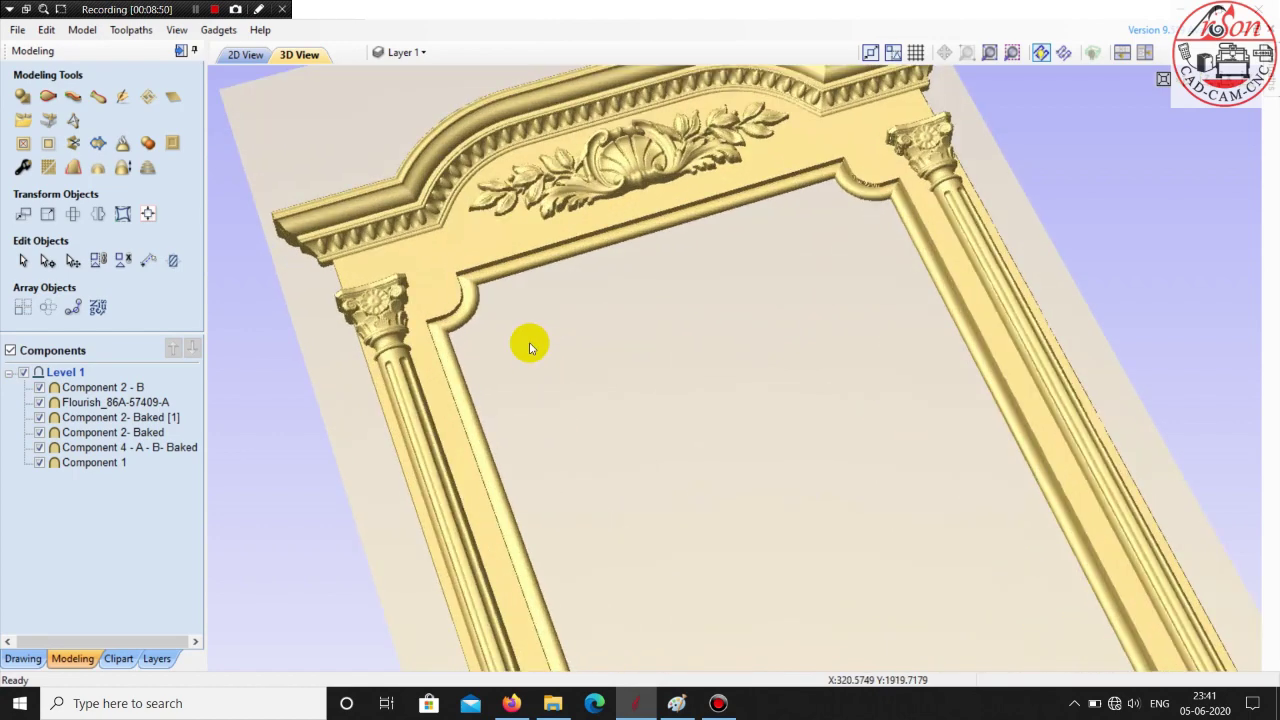
pyautogui.scroll(4, 546, 346)
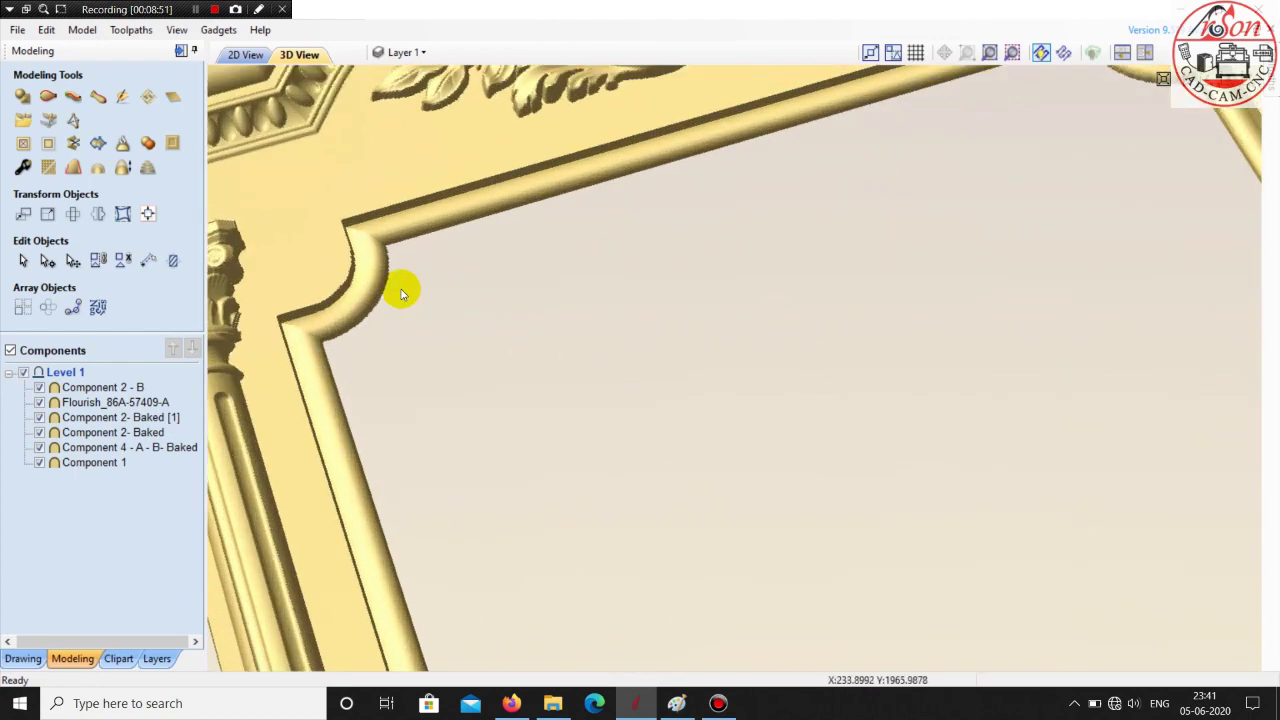
pyautogui.scroll(-1, 395, 219)
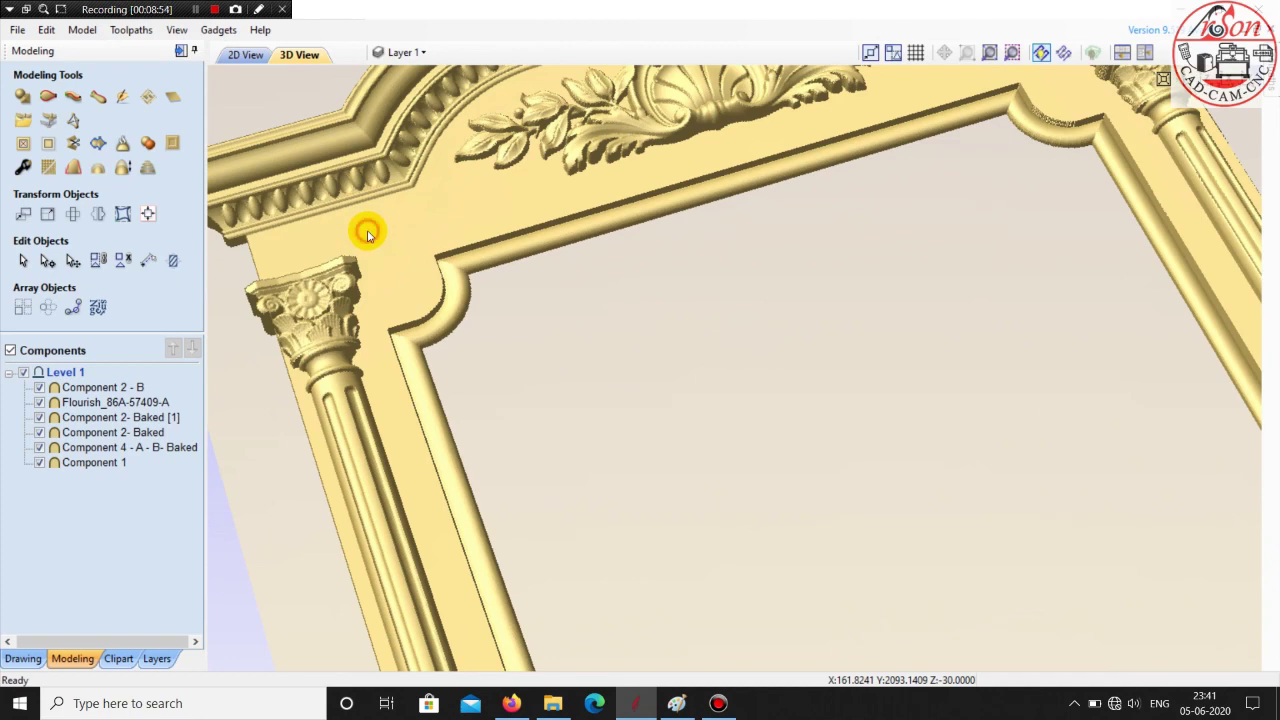
pyautogui.click(368, 233)
pyautogui.click(39, 387)
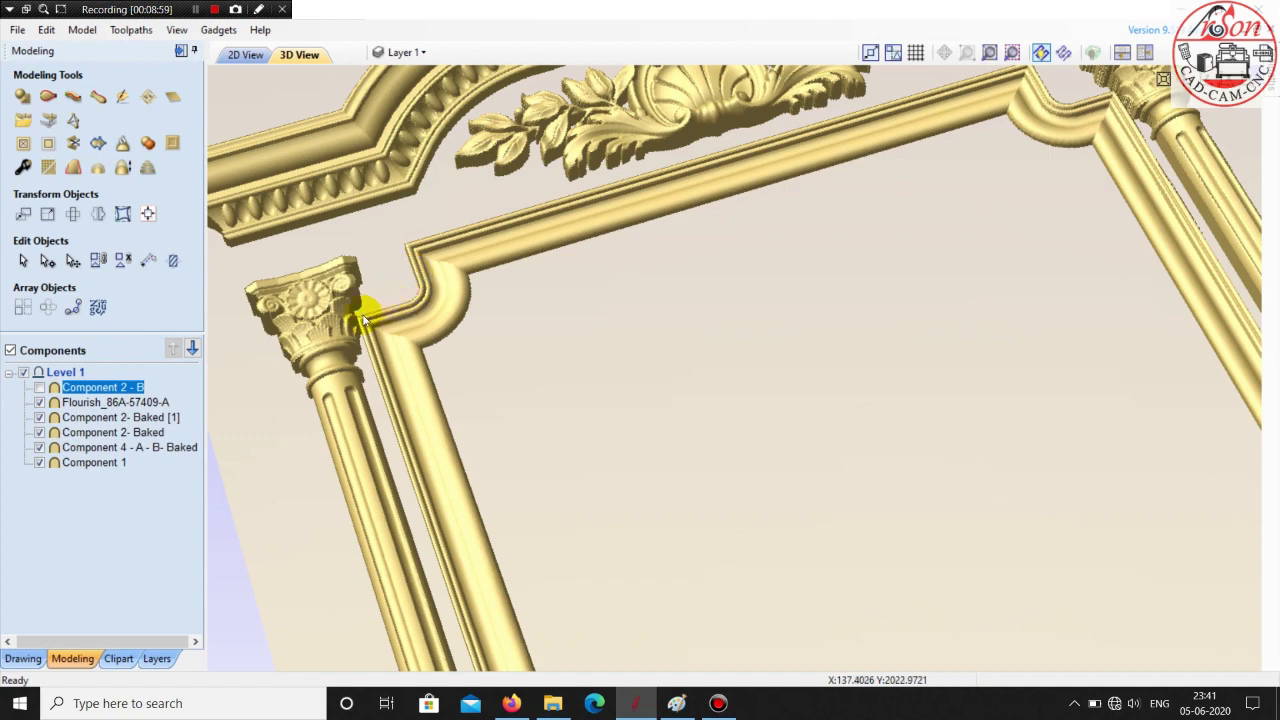
# - Examine the closed cap outline above the left column's capital against the reference photo in the 2D view
pyautogui.scroll(-3, 383, 395)
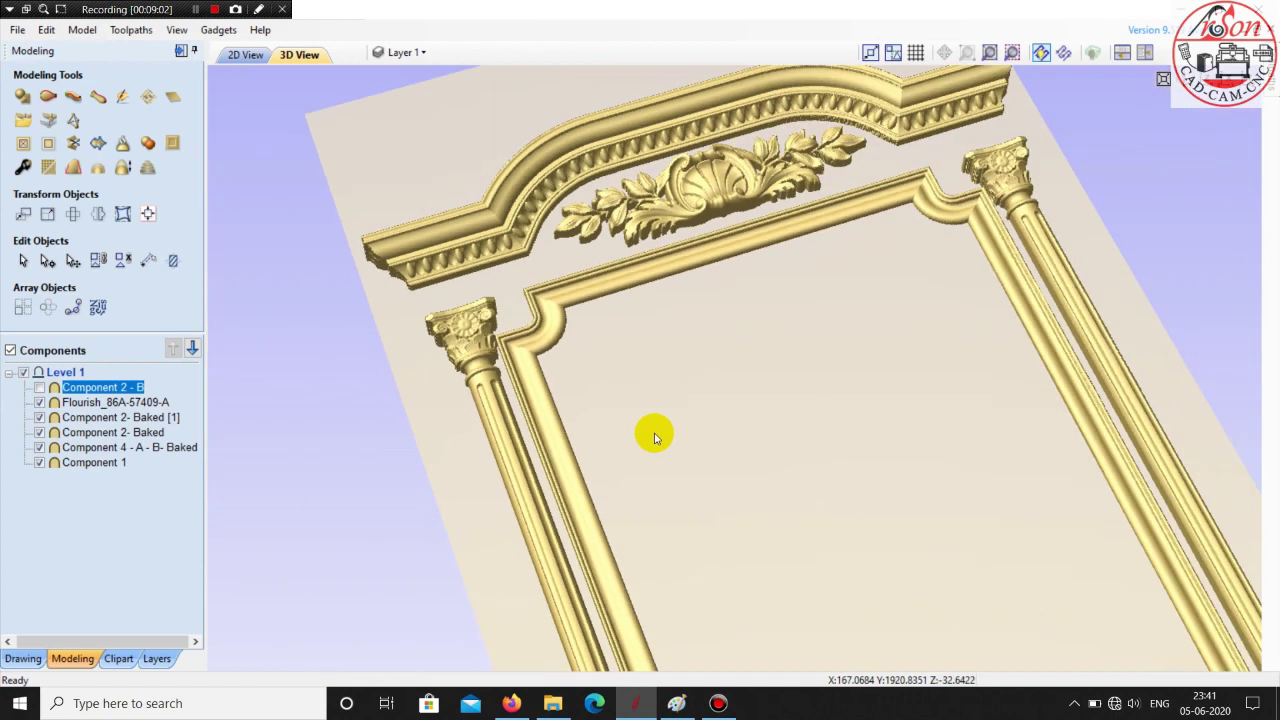
pyautogui.click(240, 56)
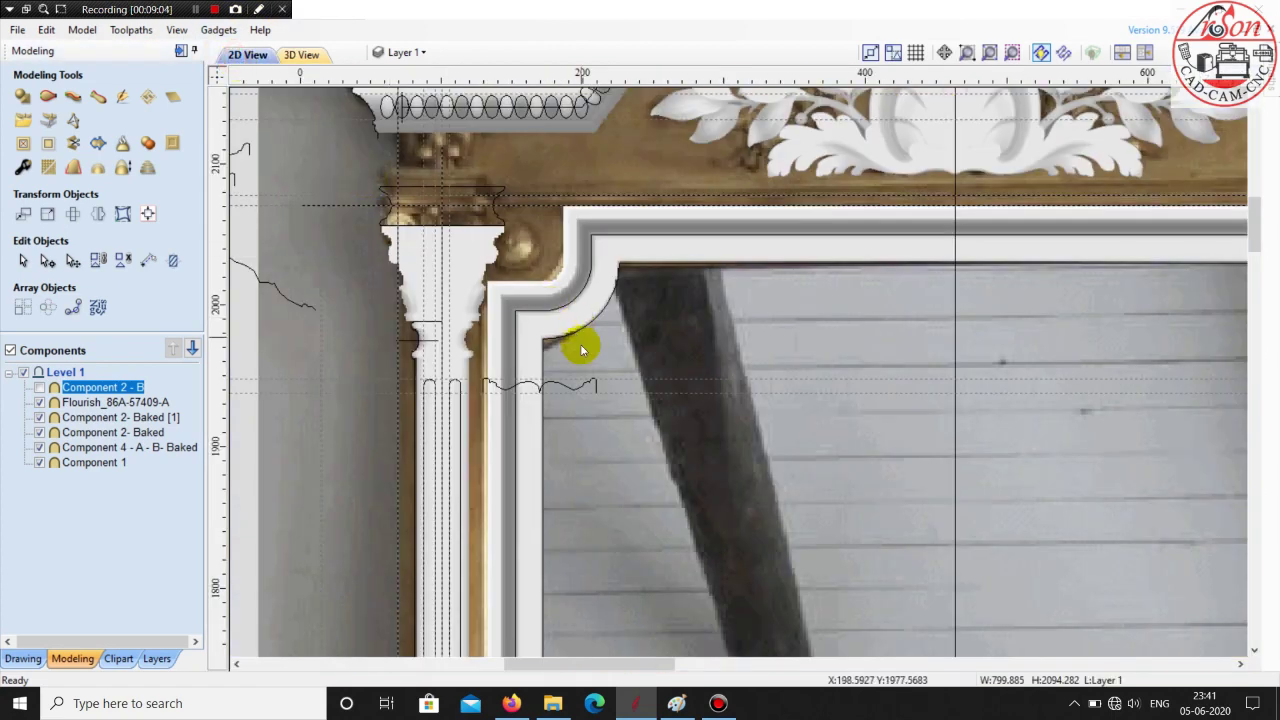
pyautogui.scroll(-4, 575, 330)
pyautogui.scroll(6, 550, 315)
pyautogui.scroll(5, 557, 243)
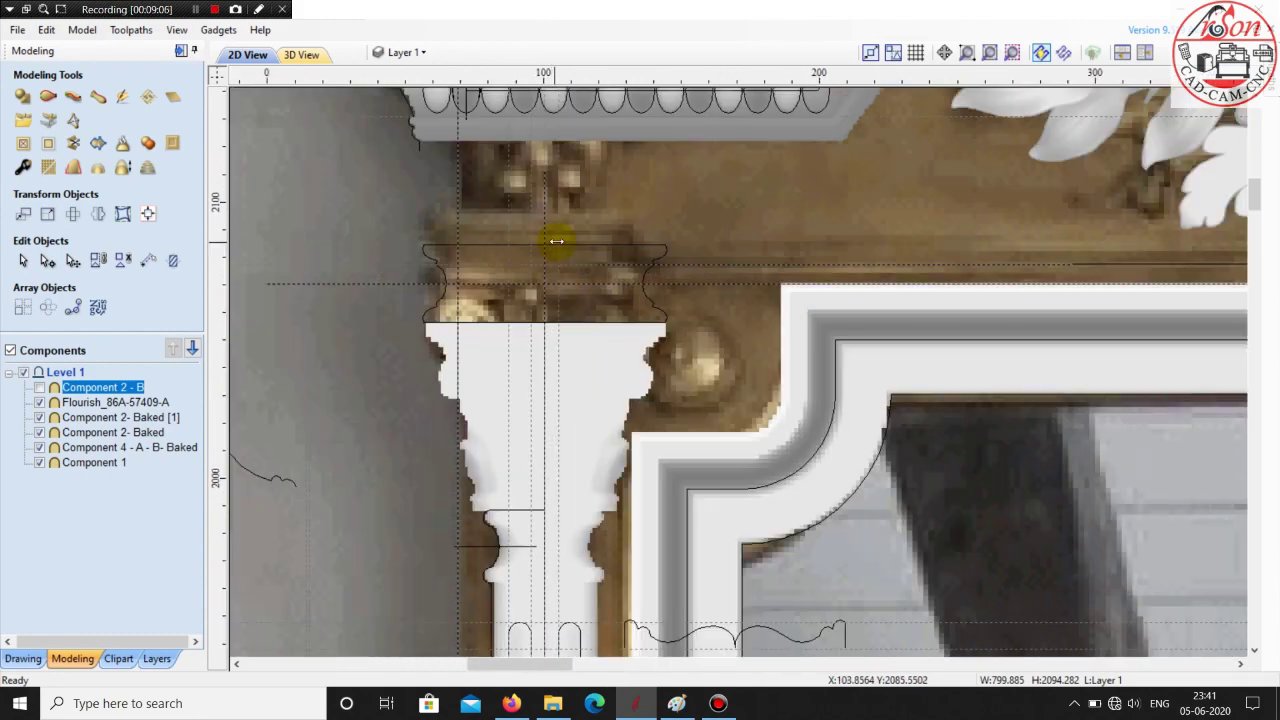
pyautogui.click(586, 251)
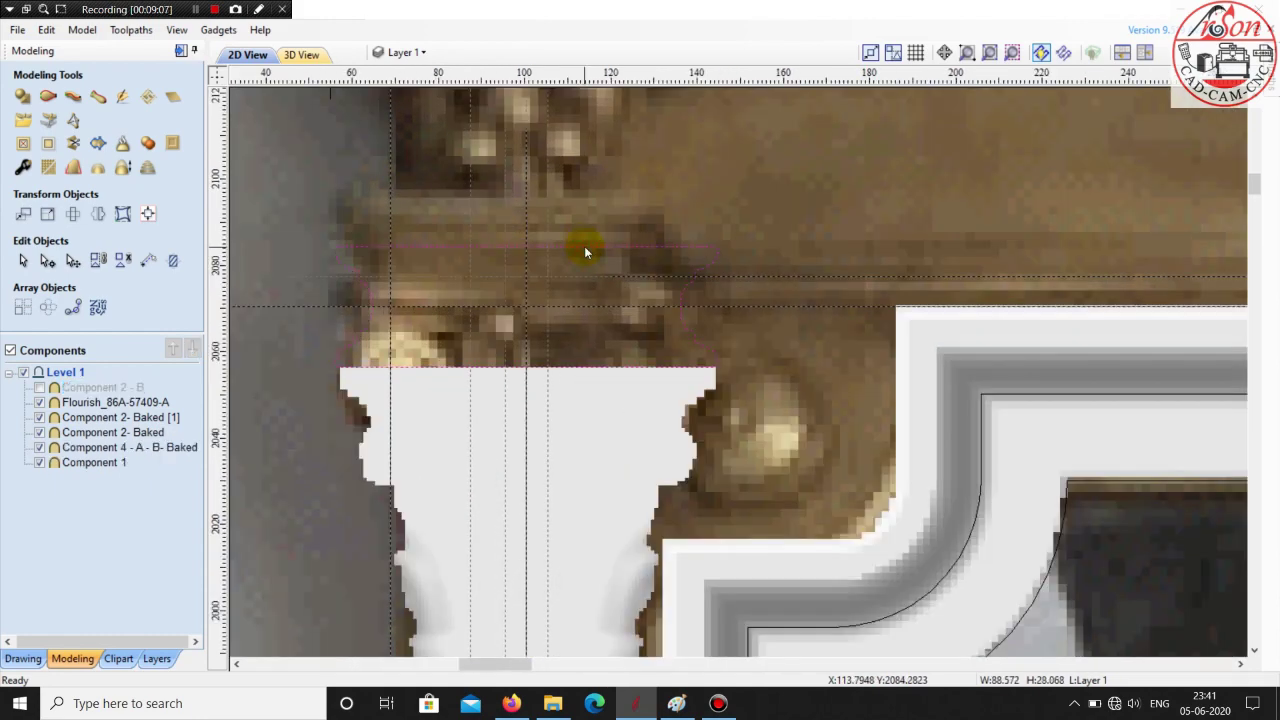
pyautogui.scroll(-2, 584, 247)
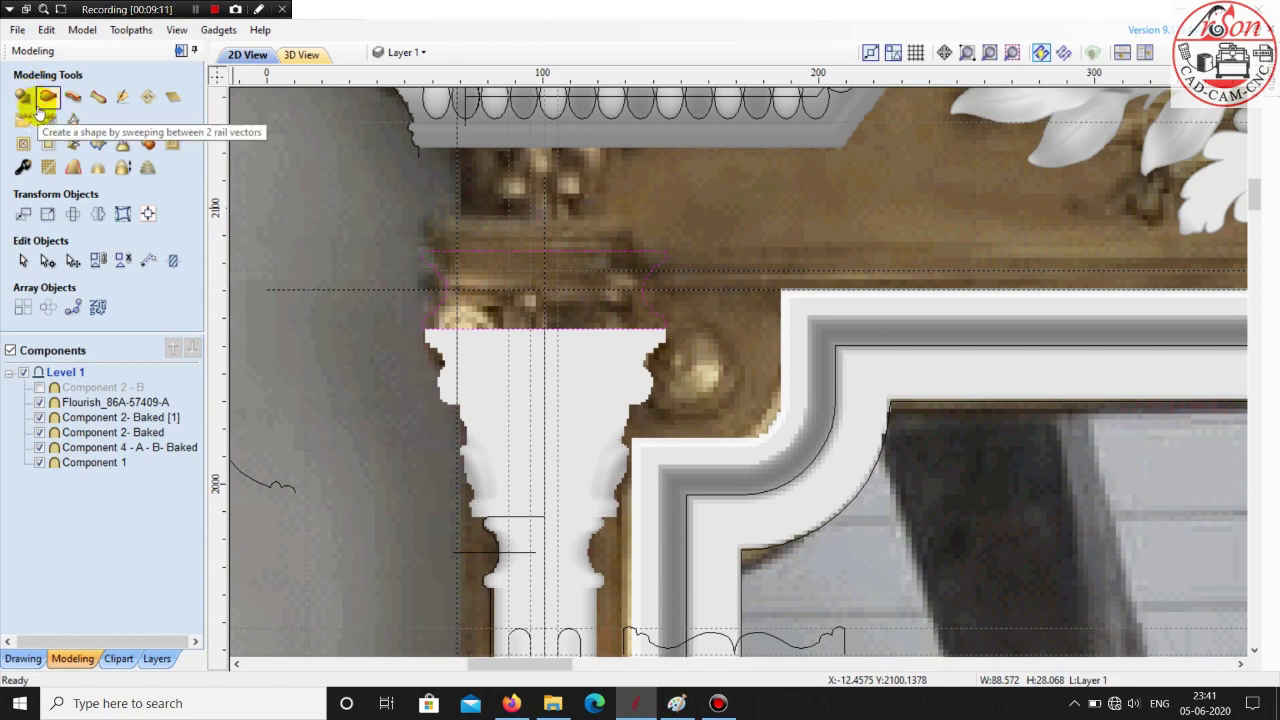
# - Set the horizontal line through the left column's cap outline as the drive rail for Extrude and Weave
pyautogui.click(314, 286)
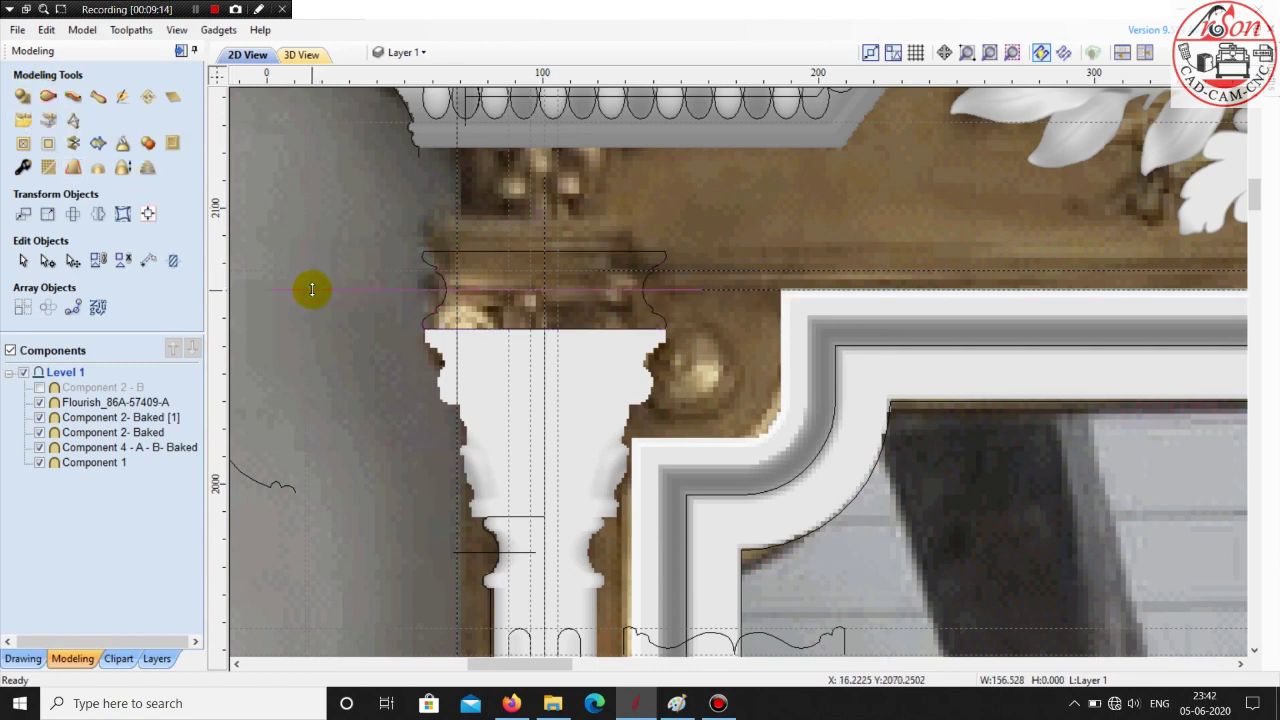
pyautogui.click(72, 99)
pyautogui.click(146, 134)
pyautogui.scroll(-3, 334, 289)
pyautogui.scroll(2, 380, 337)
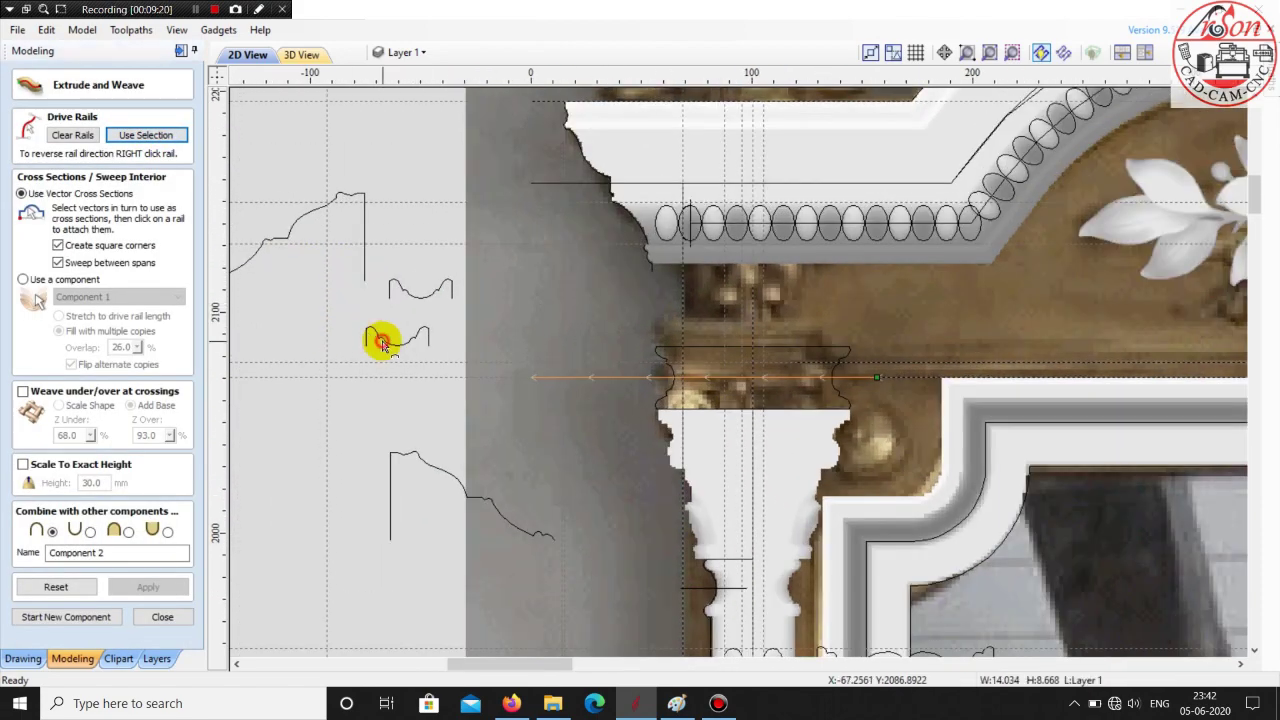
# - Extrude the upper of the two small moulding profiles along the rail, merged with the other components, and finish the new component
pyautogui.click(423, 300)
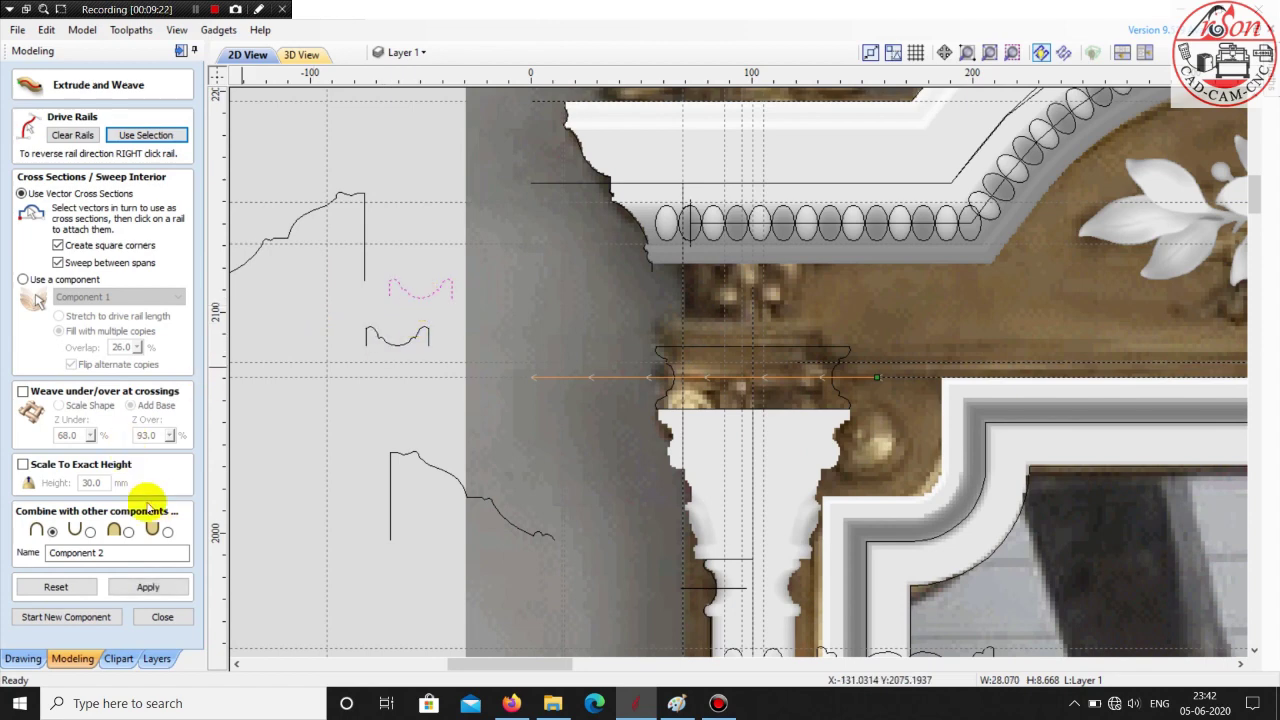
pyautogui.click(128, 533)
pyautogui.click(148, 589)
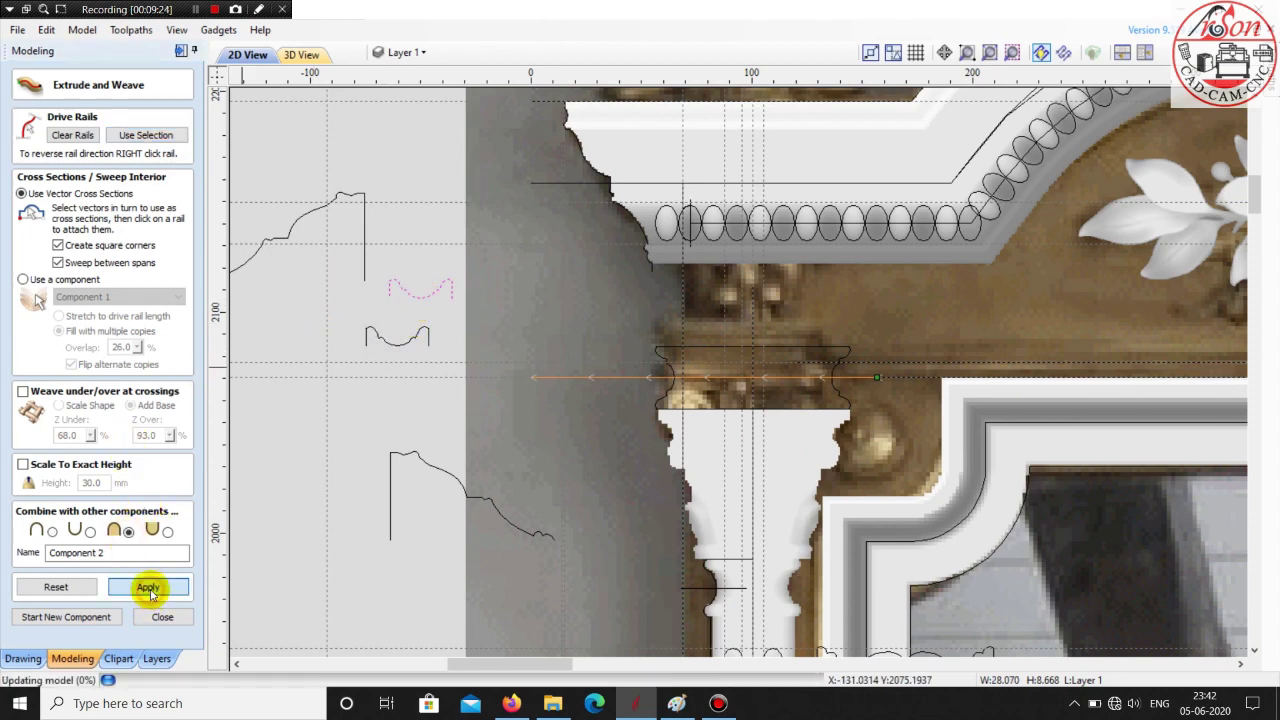
pyautogui.click(90, 620)
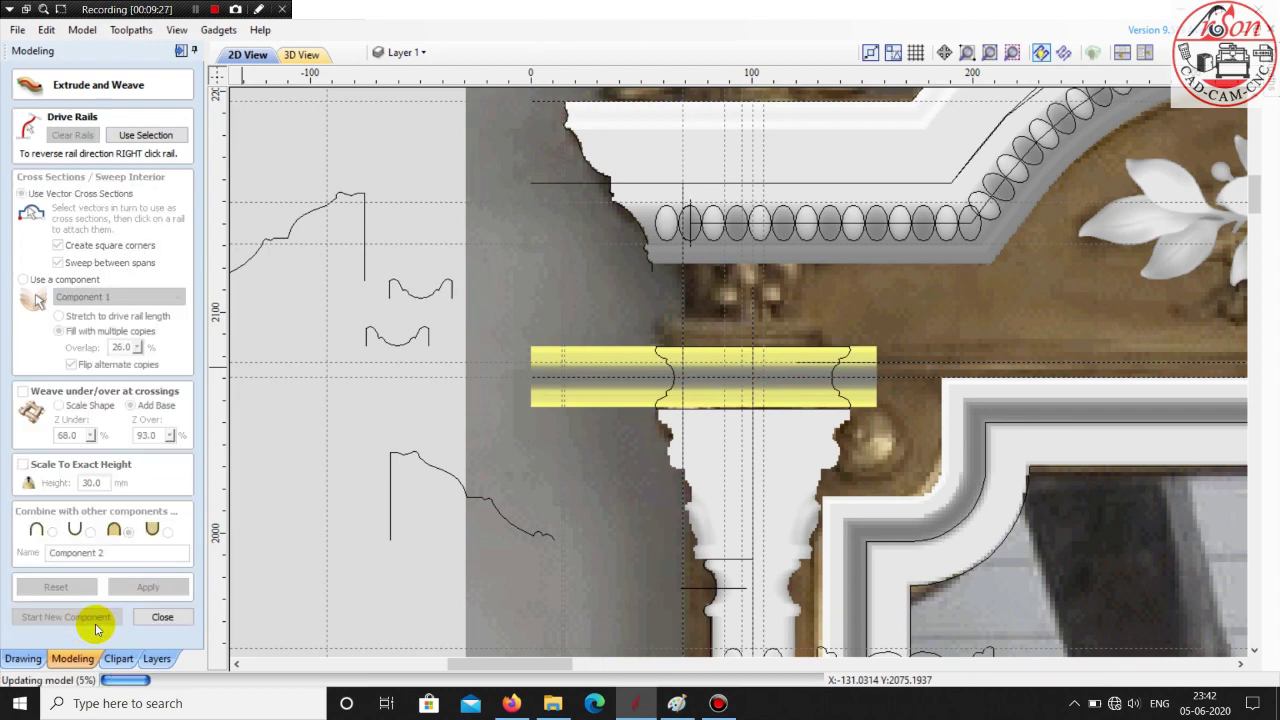
pyautogui.click(177, 621)
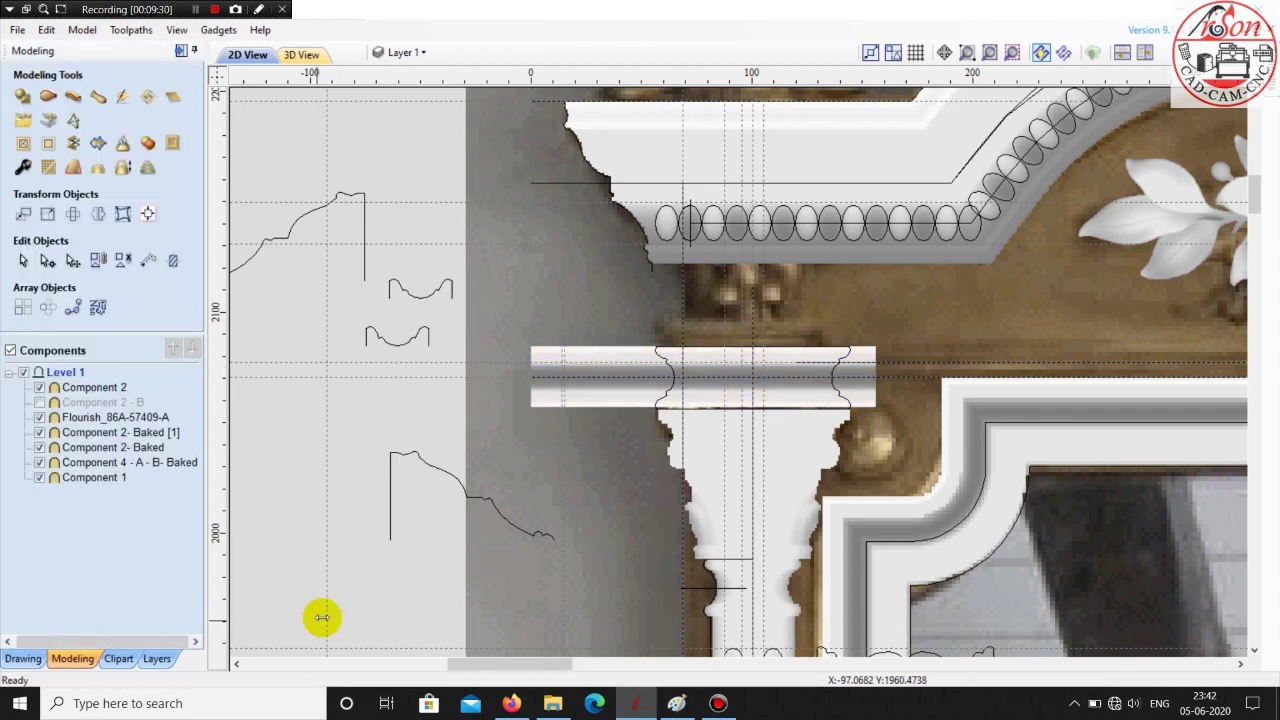
# - Stretch the extruded cap moulding's lower edge down over the cap outline's bottom line to close the gap above the capital
pyautogui.scroll(3, 675, 398)
pyautogui.scroll(4, 793, 410)
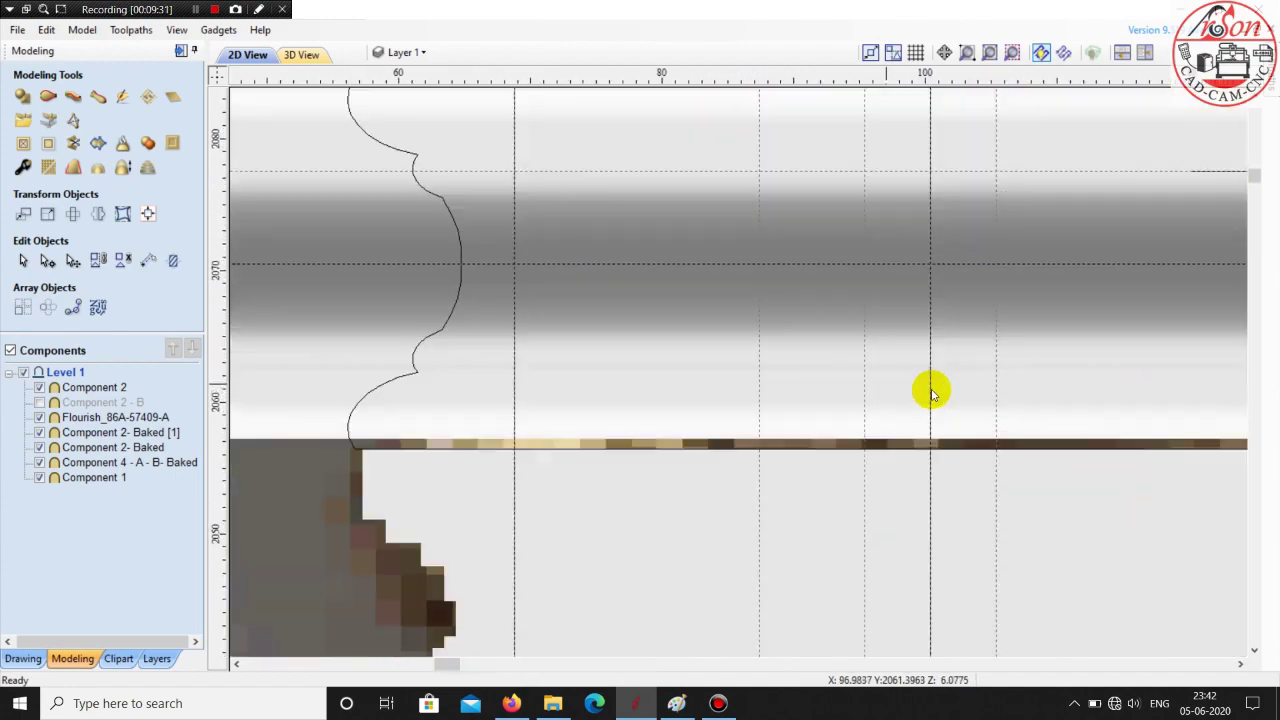
pyautogui.click(1050, 394)
pyautogui.scroll(-5, 640, 457)
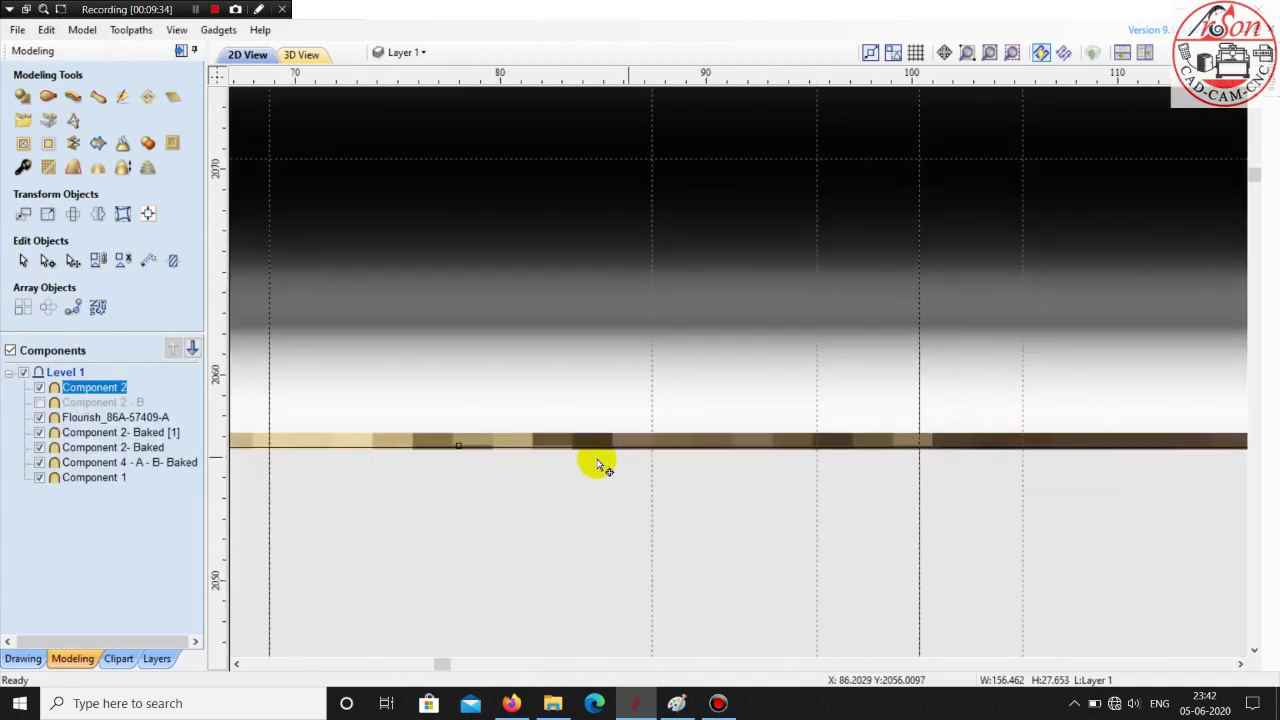
pyautogui.scroll(5, 540, 457)
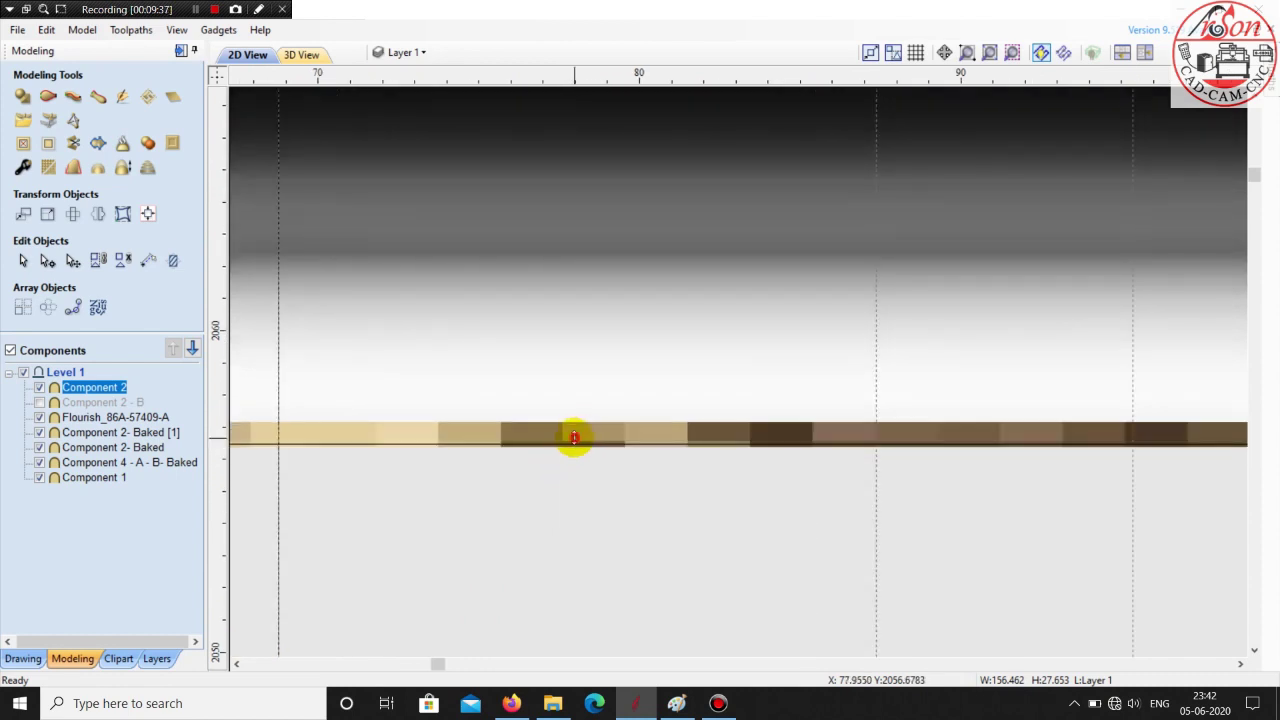
pyautogui.moveTo(575, 437); pyautogui.dragTo(575, 466)
pyautogui.scroll(-3, 645, 491)
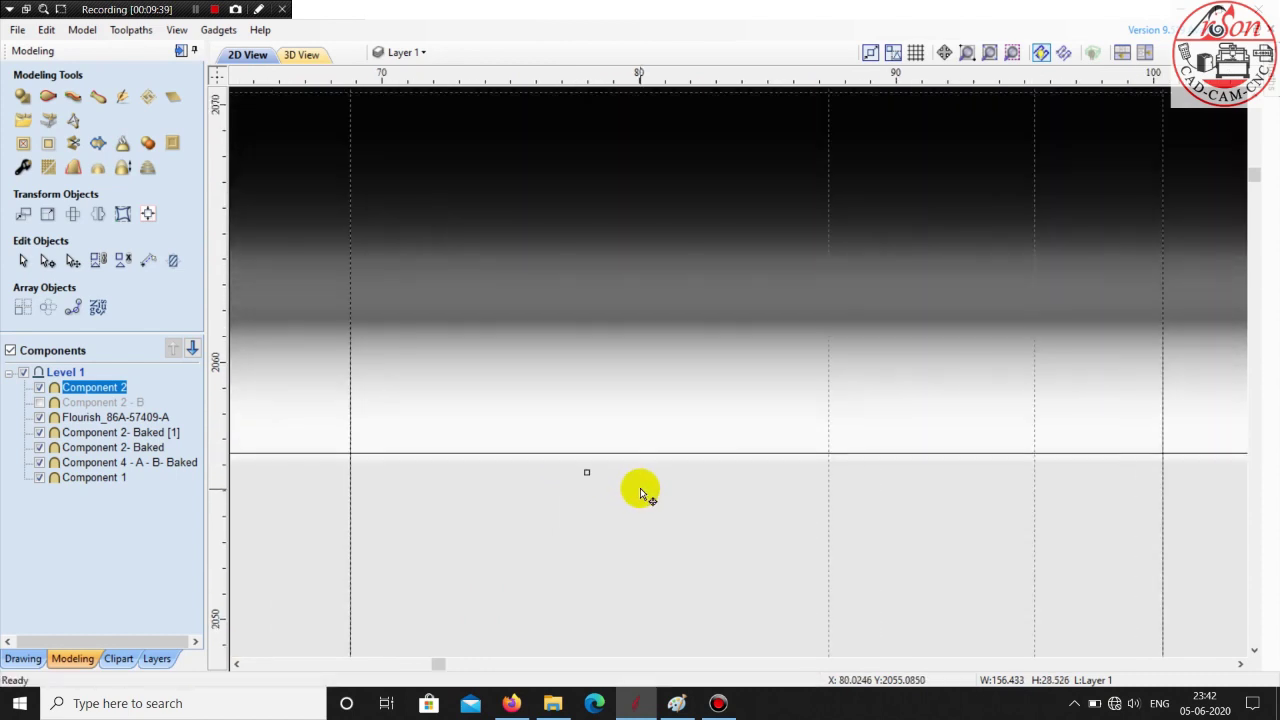
# - Stretch the cap moulding's upper edge to meet the cap outline's top line, giving a height of about 28.9 mm
pyautogui.scroll(4, 635, 165)
pyautogui.scroll(1, 567, 244)
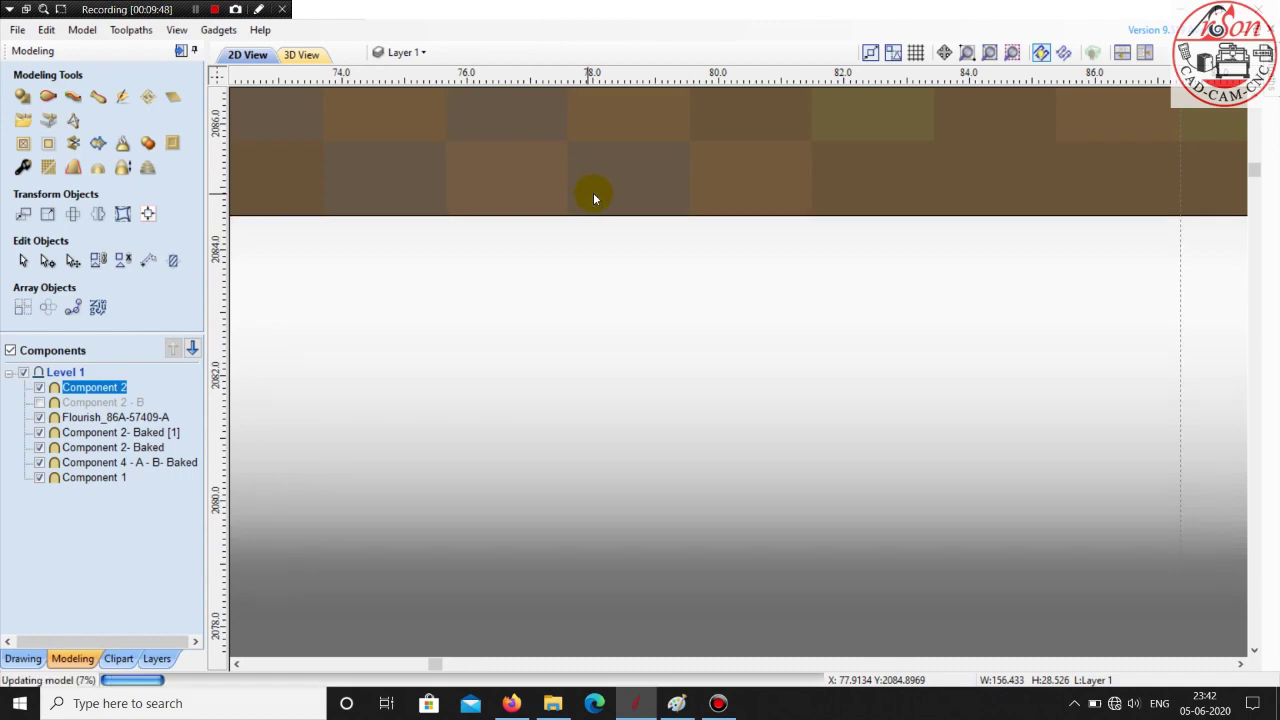
pyautogui.scroll(-7, 606, 208)
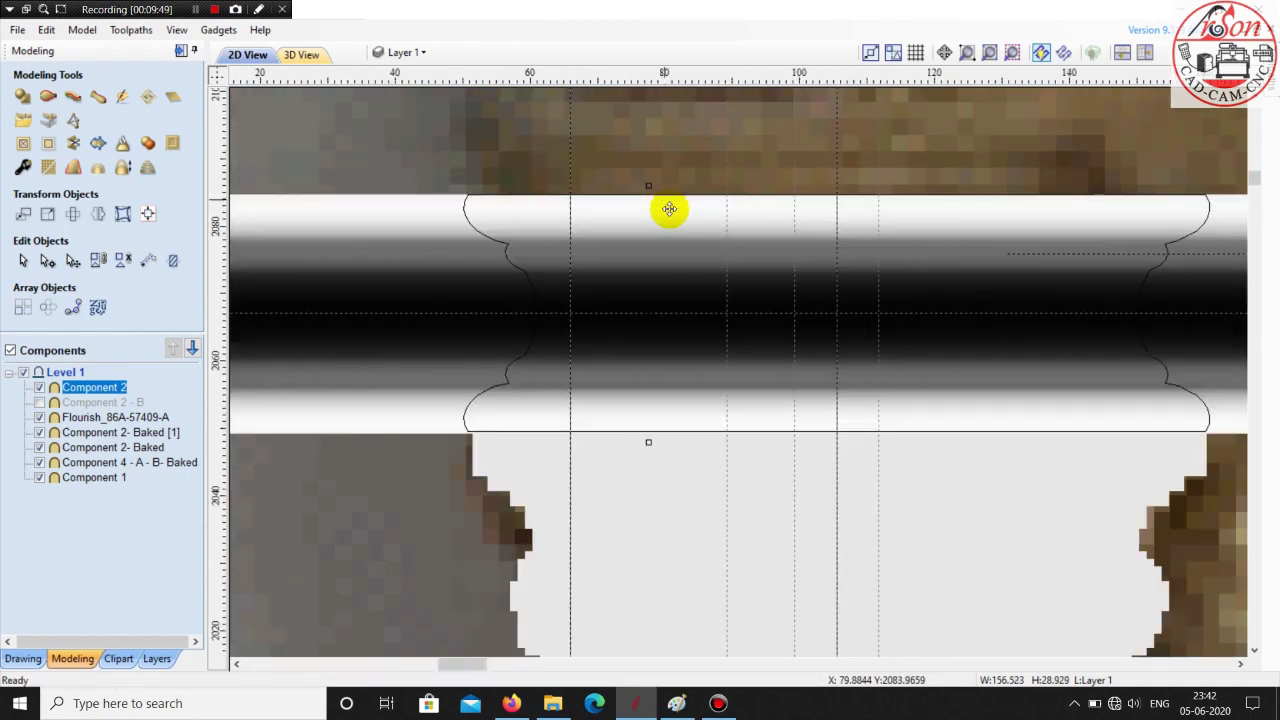
pyautogui.scroll(-2, 663, 209)
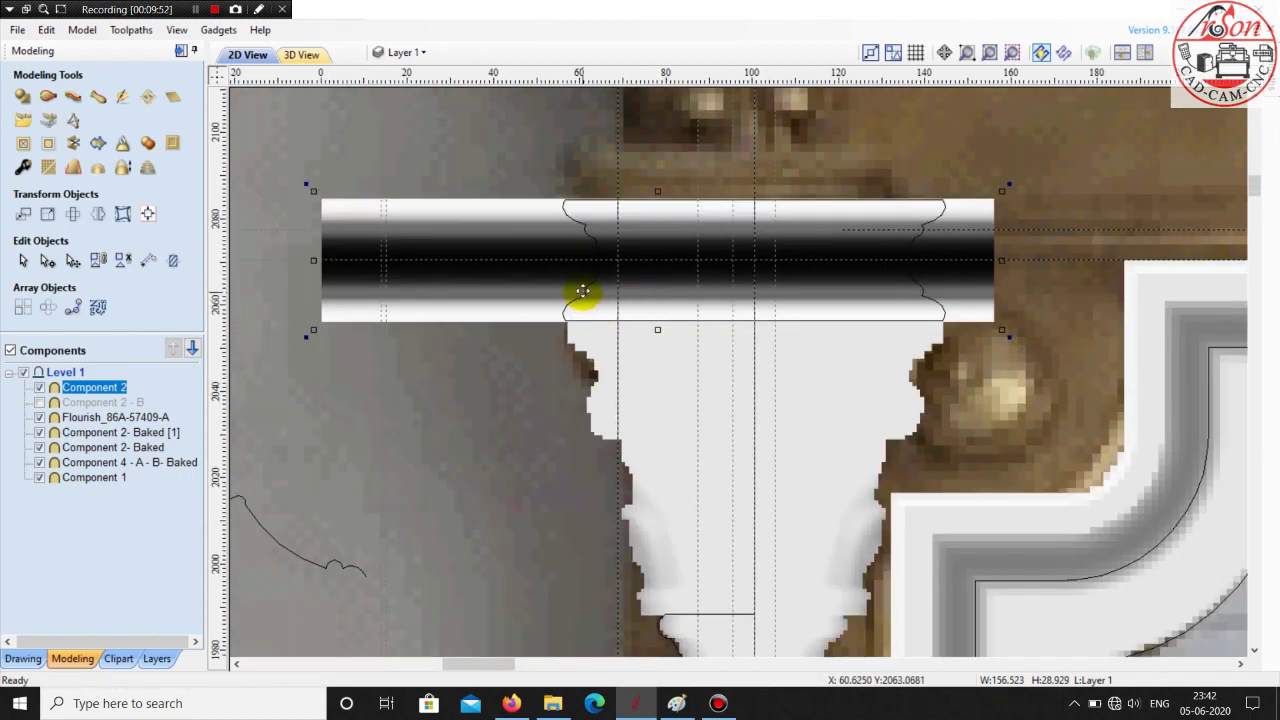
# - Split the cap moulding component along the closed cap outline and delete the piece outside it
pyautogui.click(584, 295)
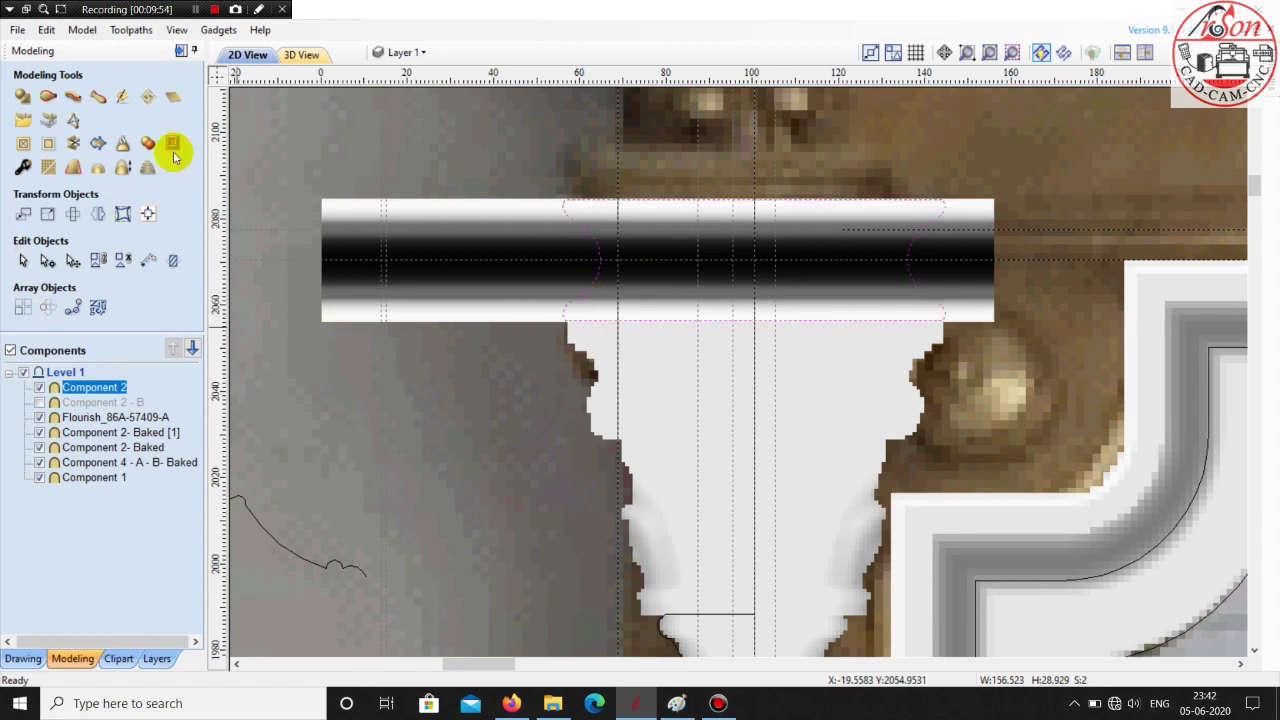
pyautogui.click(75, 146)
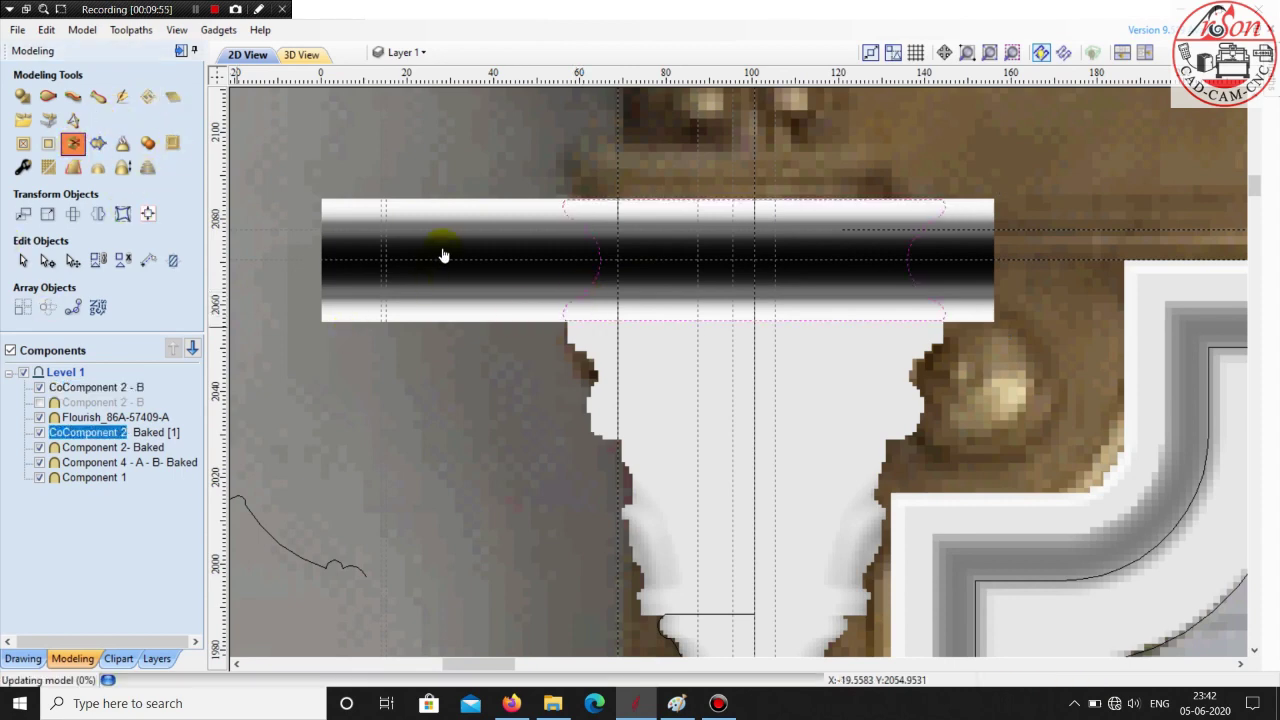
pyautogui.rightClick(505, 216)
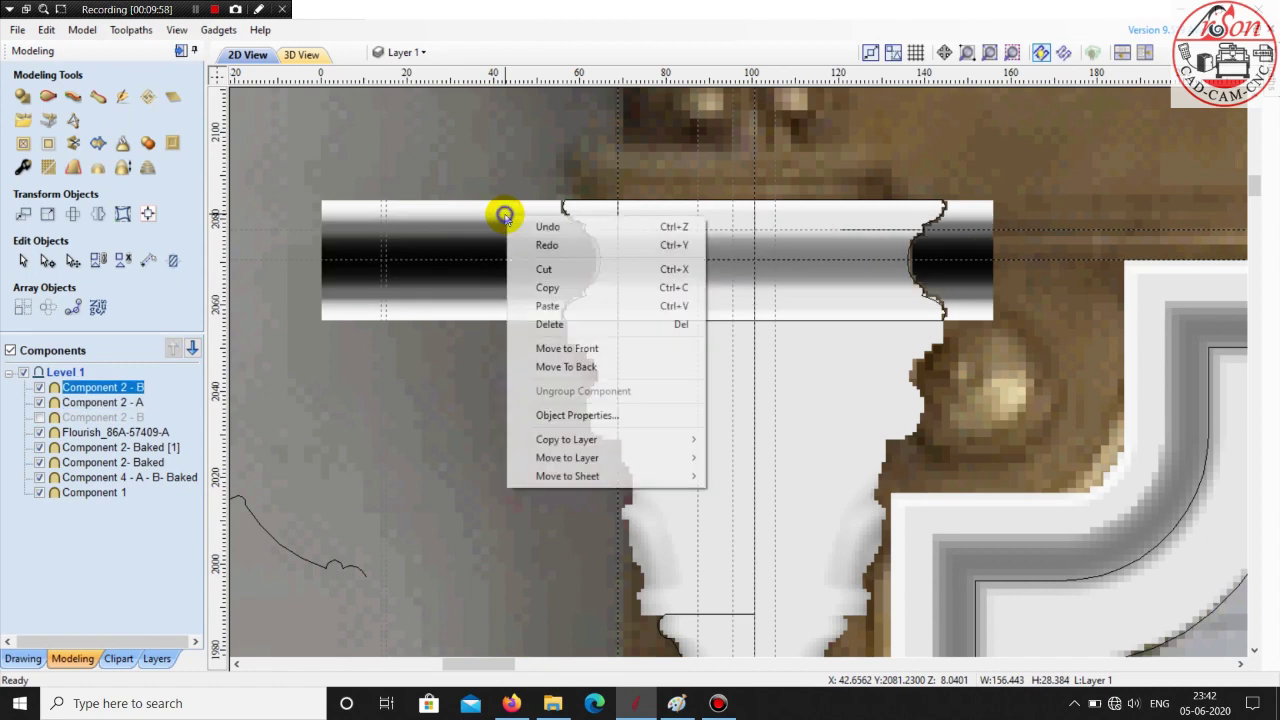
pyautogui.click(557, 323)
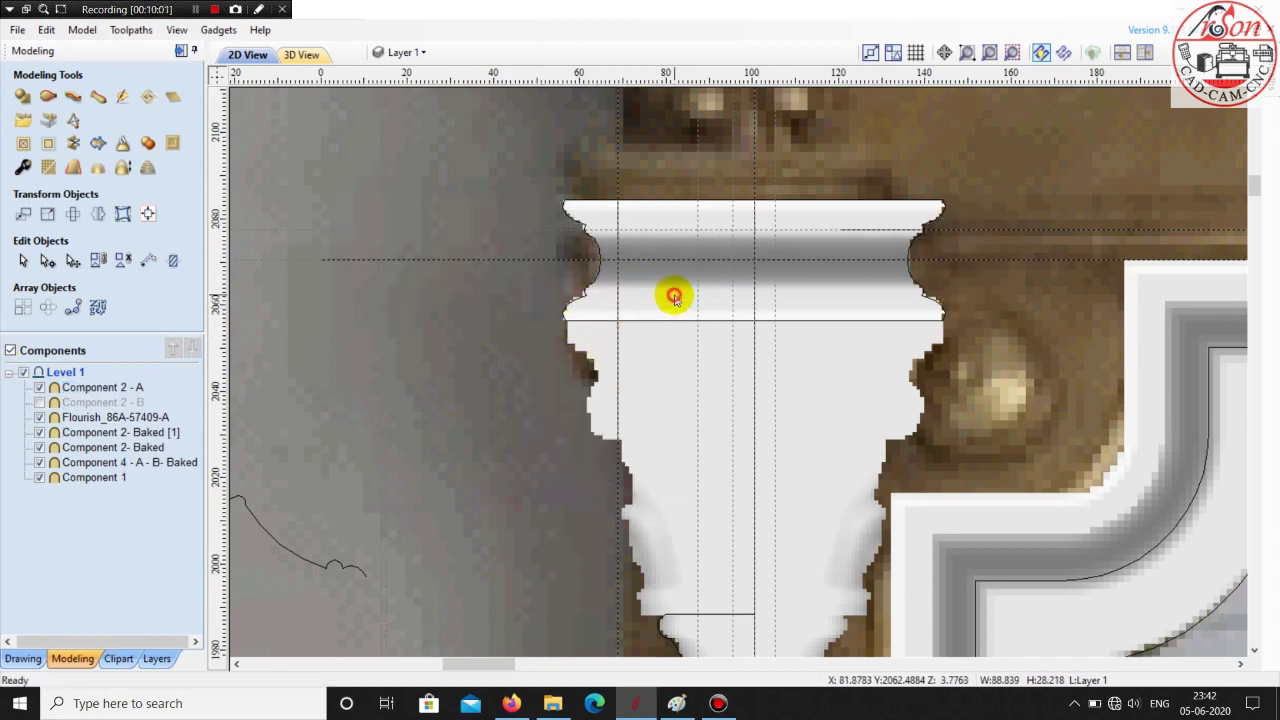
# - Set the trimmed cap moulding component's shape height to 12 mm and base height to 28 mm
pyautogui.click(86, 388)
pyautogui.doubleClick(86, 388)
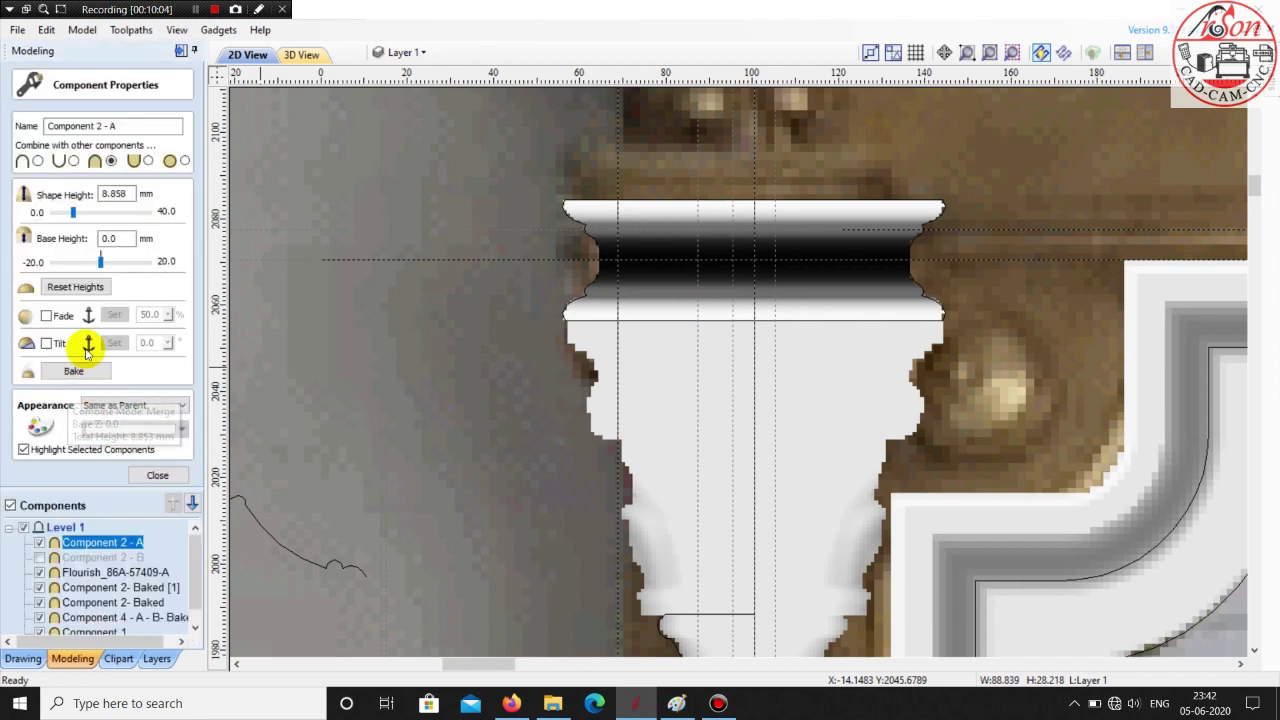
pyautogui.doubleClick(129, 194)
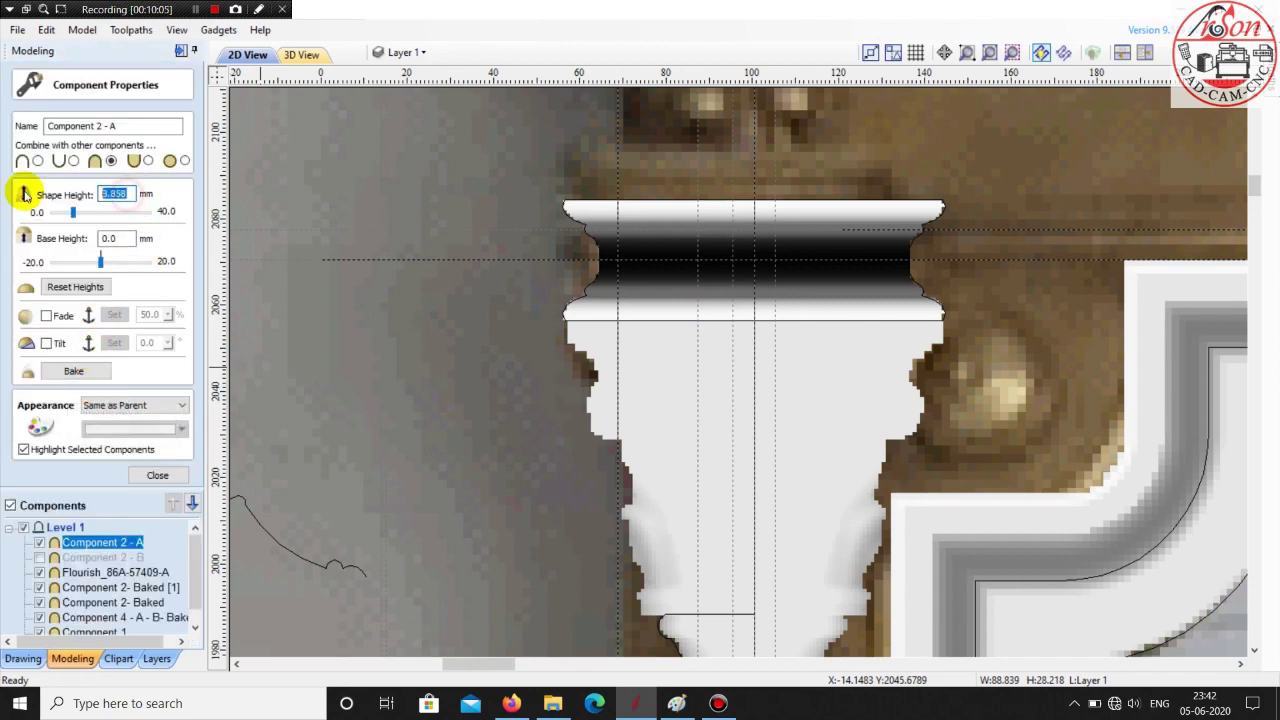
pyautogui.write('12')
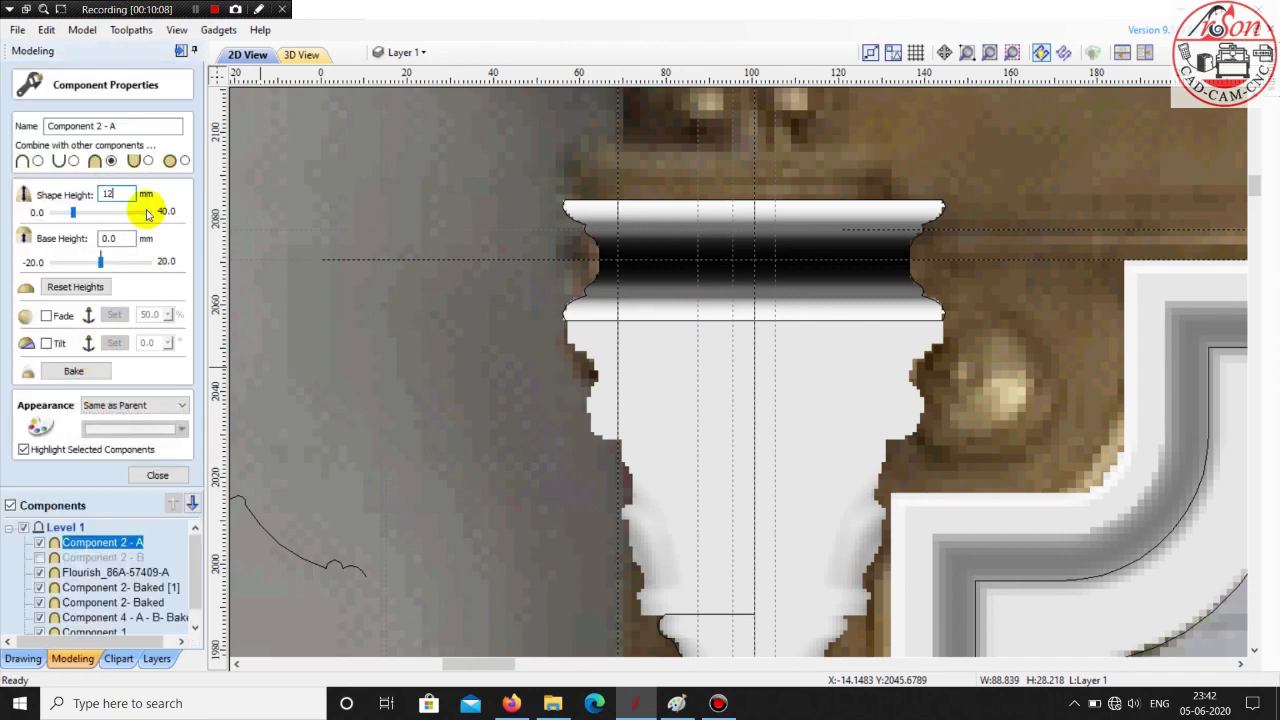
pyautogui.click(113, 238)
pyautogui.moveTo(120, 238); pyautogui.dragTo(91, 238)
pyautogui.write('28')
pyautogui.click(120, 197)
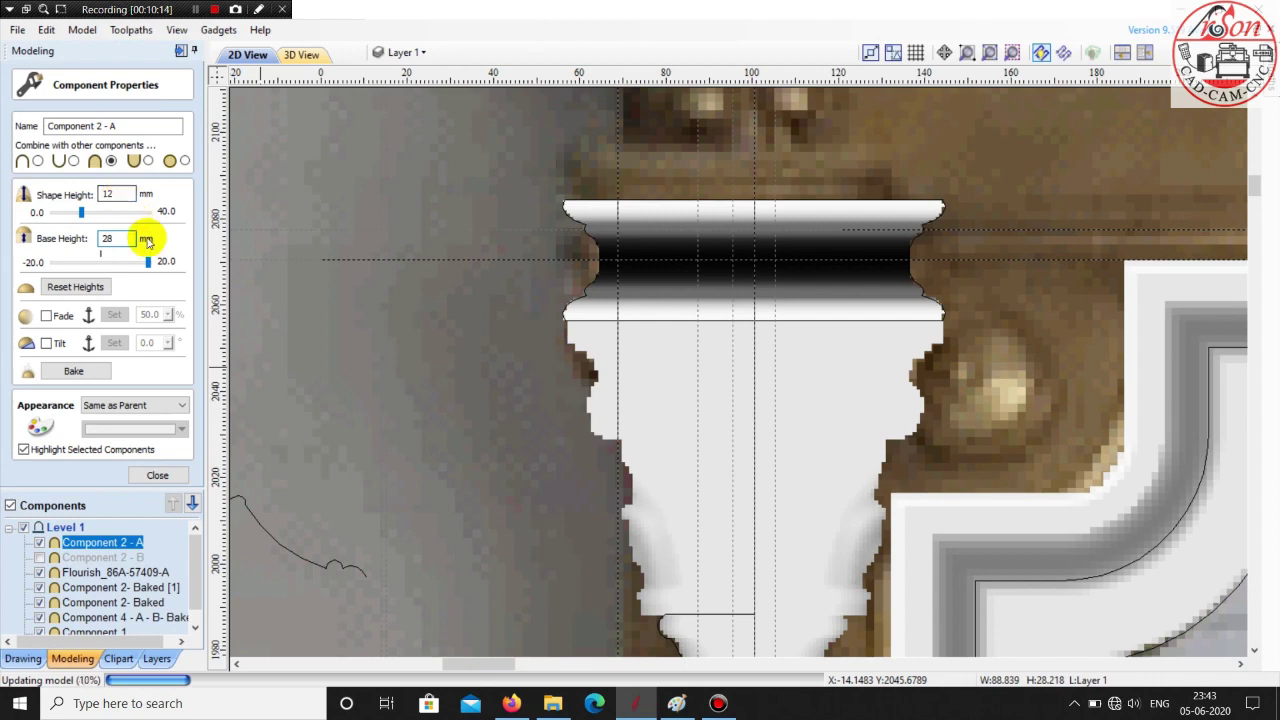
pyautogui.click(150, 478)
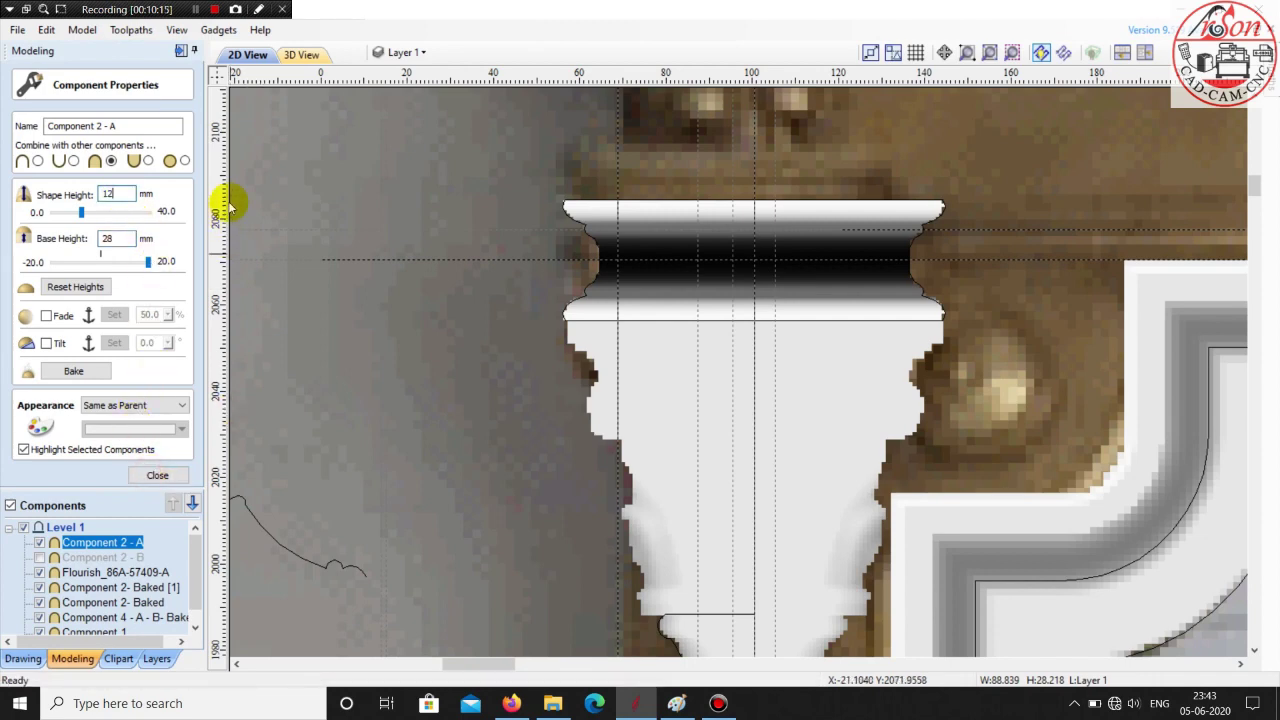
# - Inspect the raised cap on the left column's capital in the 3D view and compare it with the reference photo in the 2D view
pyautogui.click(300, 55)
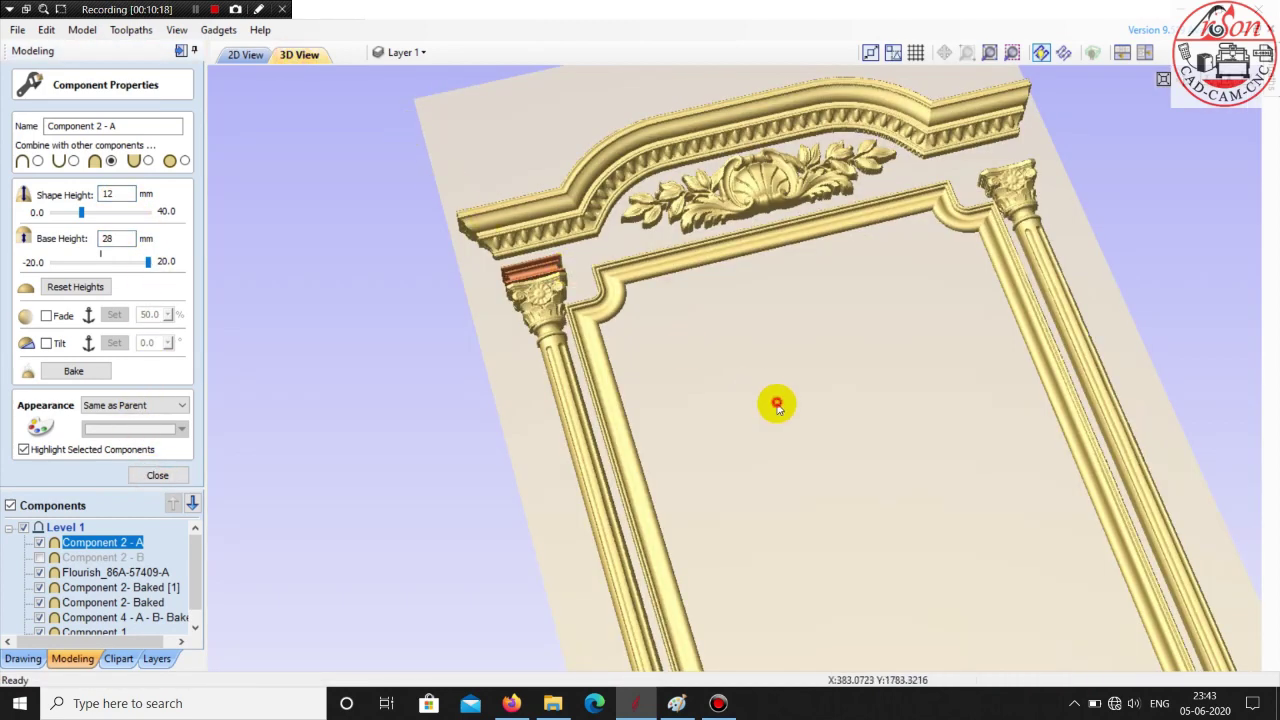
pyautogui.click(812, 292)
pyautogui.moveTo(514, 143); pyautogui.dragTo(686, 282)
pyautogui.scroll(5, 686, 282)
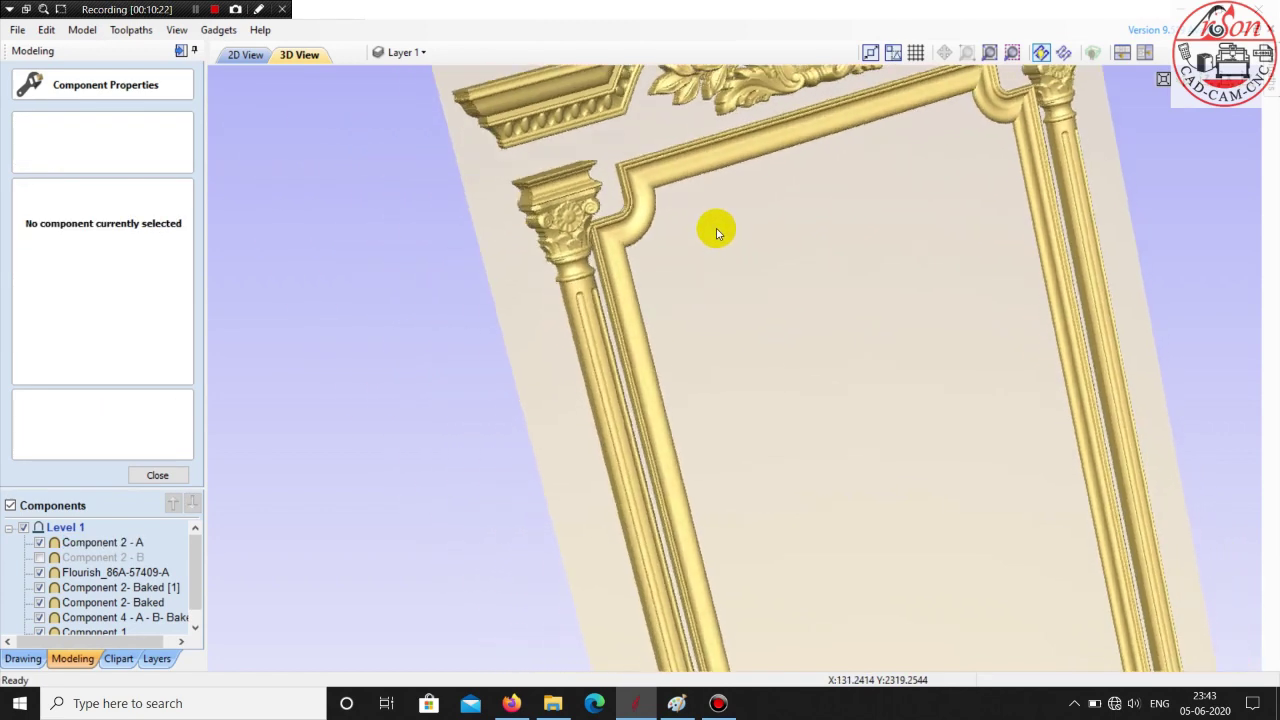
pyautogui.moveTo(699, 346); pyautogui.dragTo(724, 290)
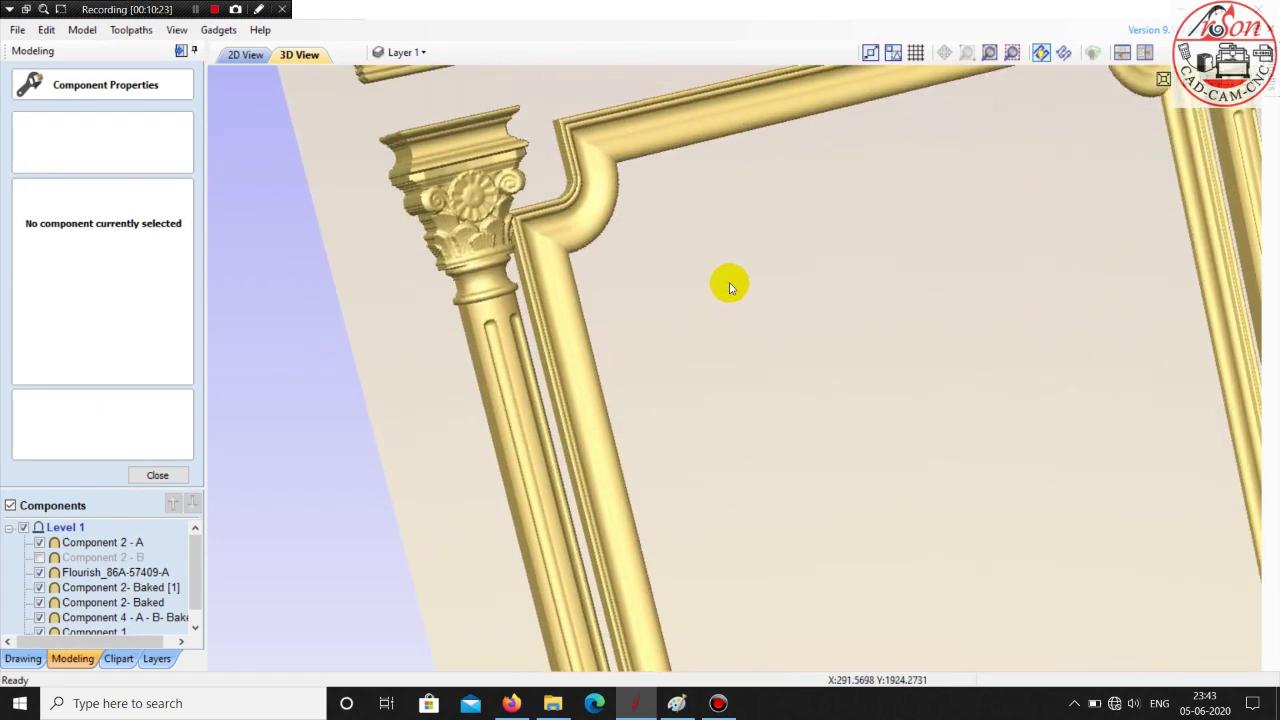
pyautogui.scroll(-3, 600, 315)
pyautogui.scroll(3, 553, 335)
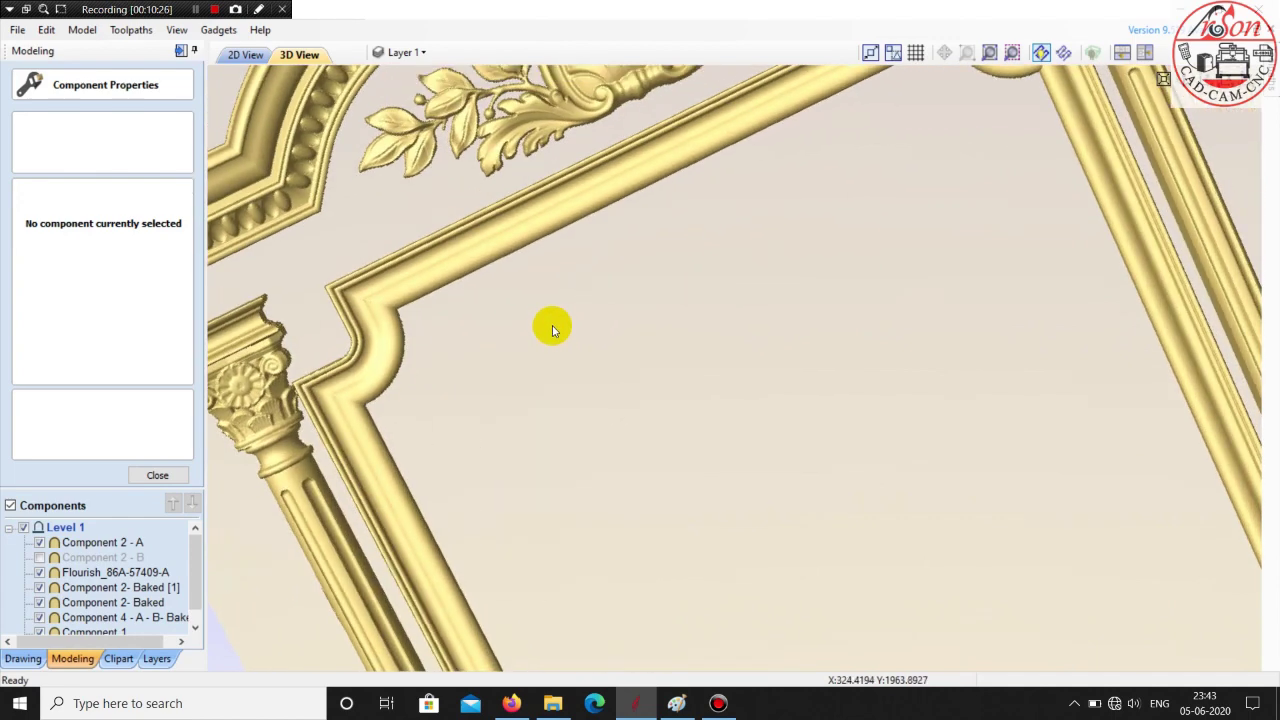
pyautogui.moveTo(553, 331); pyautogui.dragTo(421, 293)
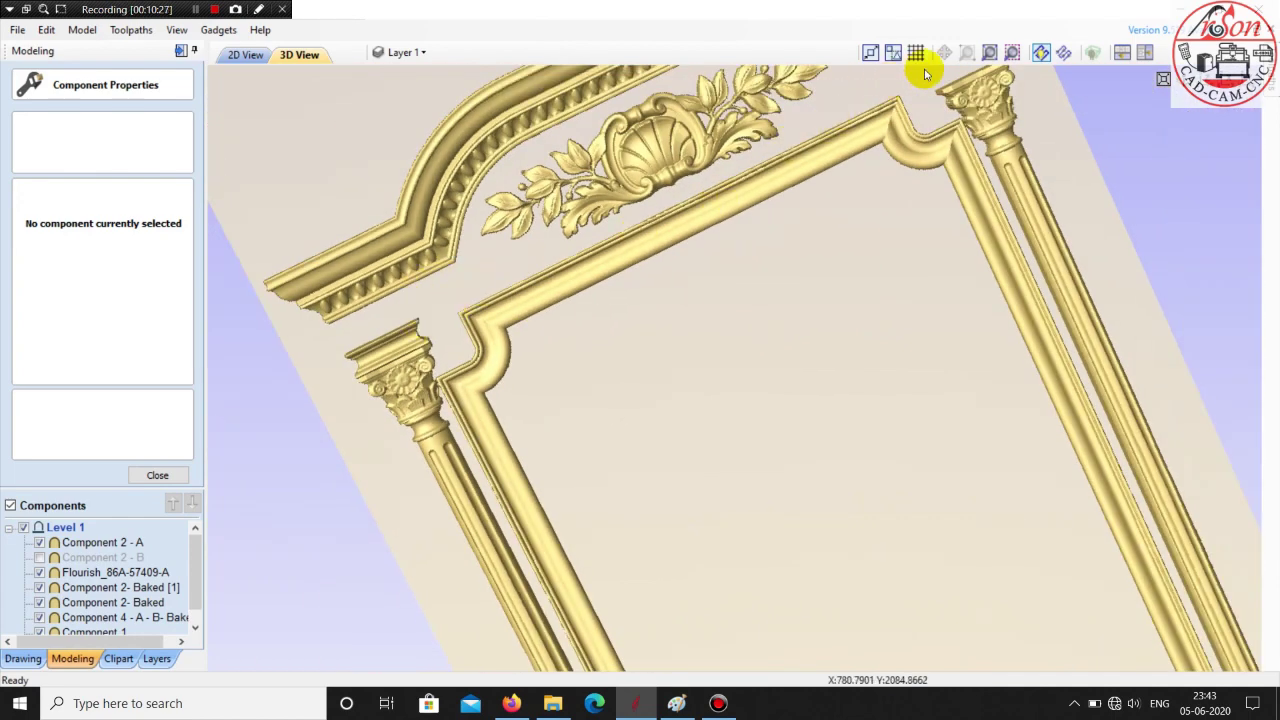
pyautogui.click(246, 55)
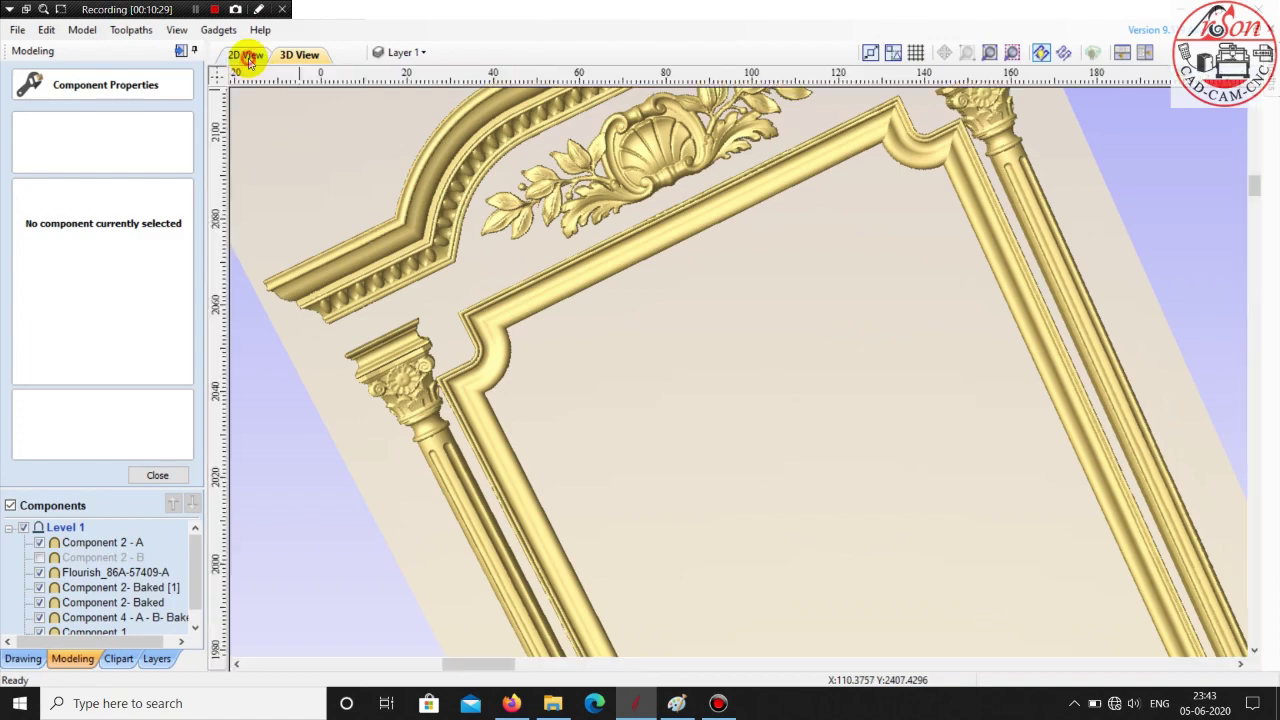
pyautogui.scroll(-3, 551, 331)
pyautogui.scroll(4, 623, 314)
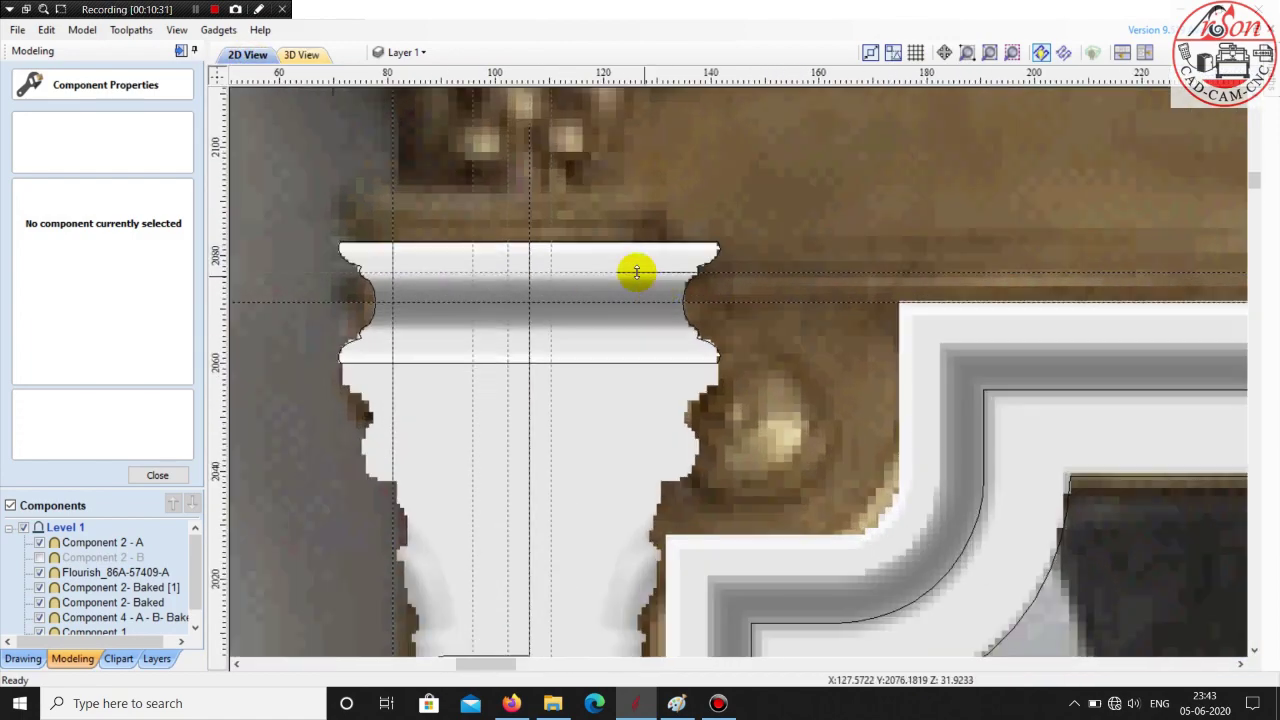
pyautogui.scroll(-4, 634, 266)
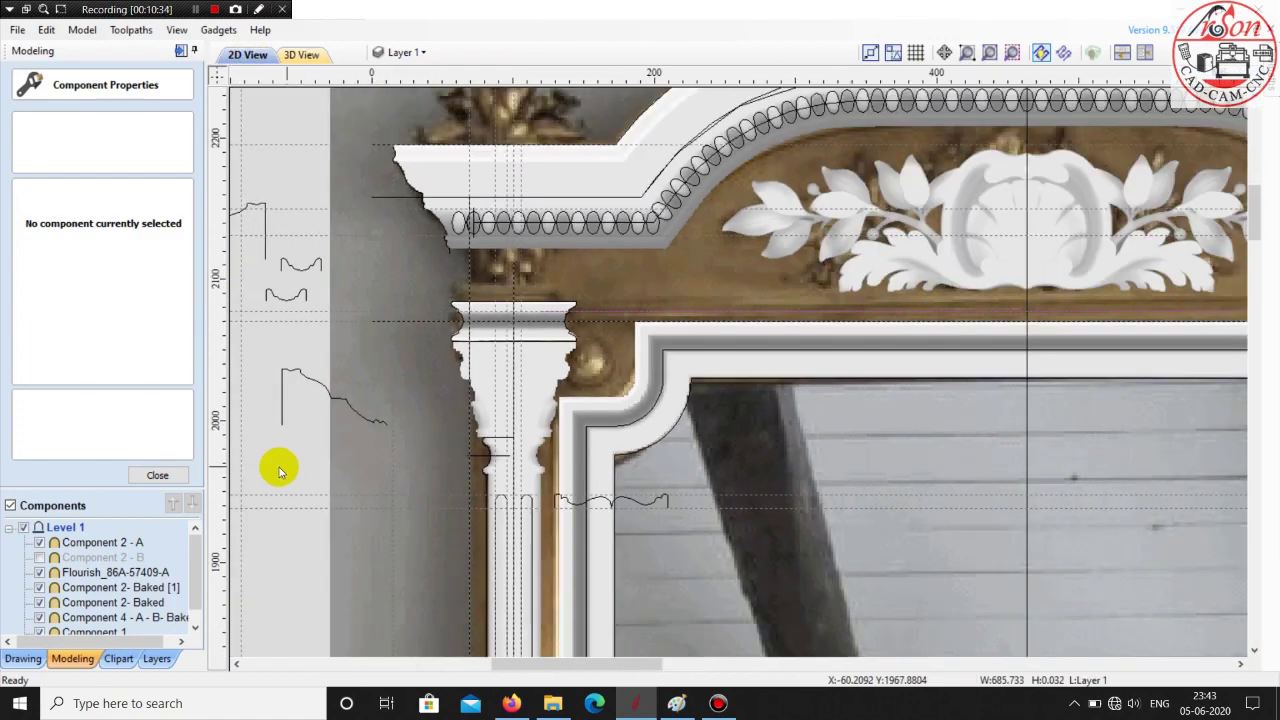
# - Extrude the right half of the lower small profile along the horizontal line above the inner frame, set to merge, and check it in 3D
pyautogui.click(158, 476)
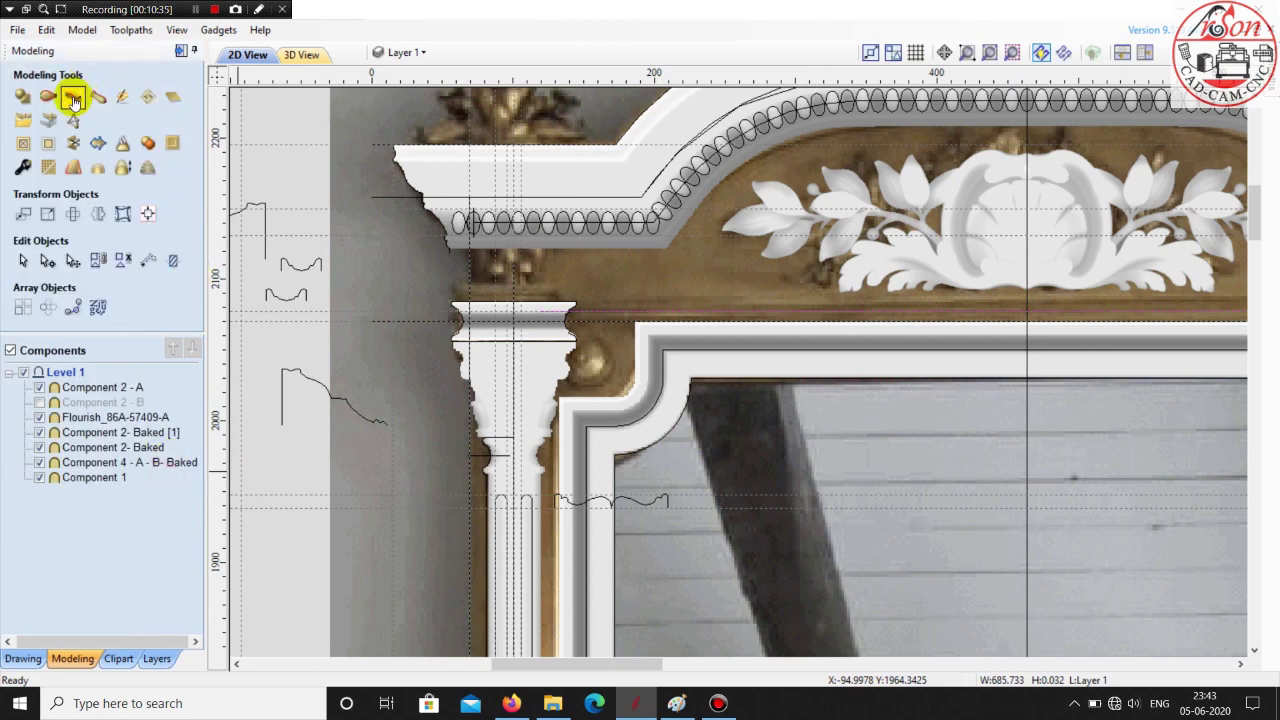
pyautogui.click(73, 99)
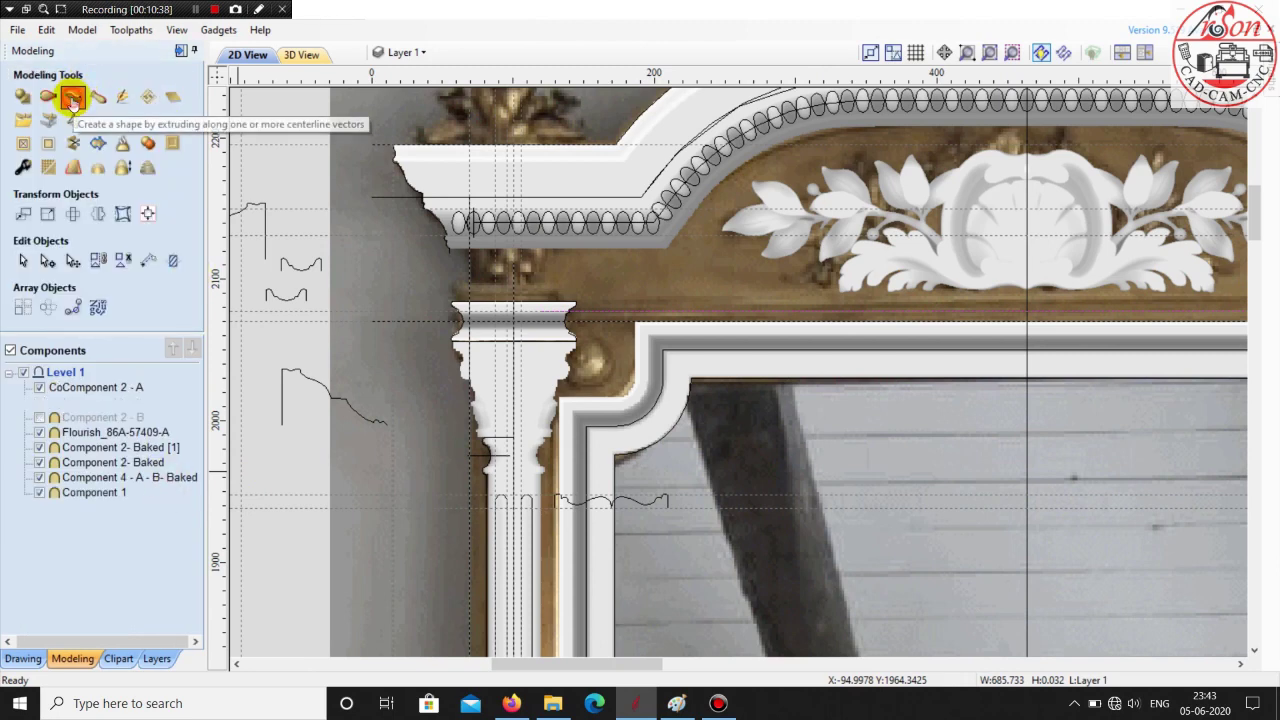
pyautogui.click(122, 138)
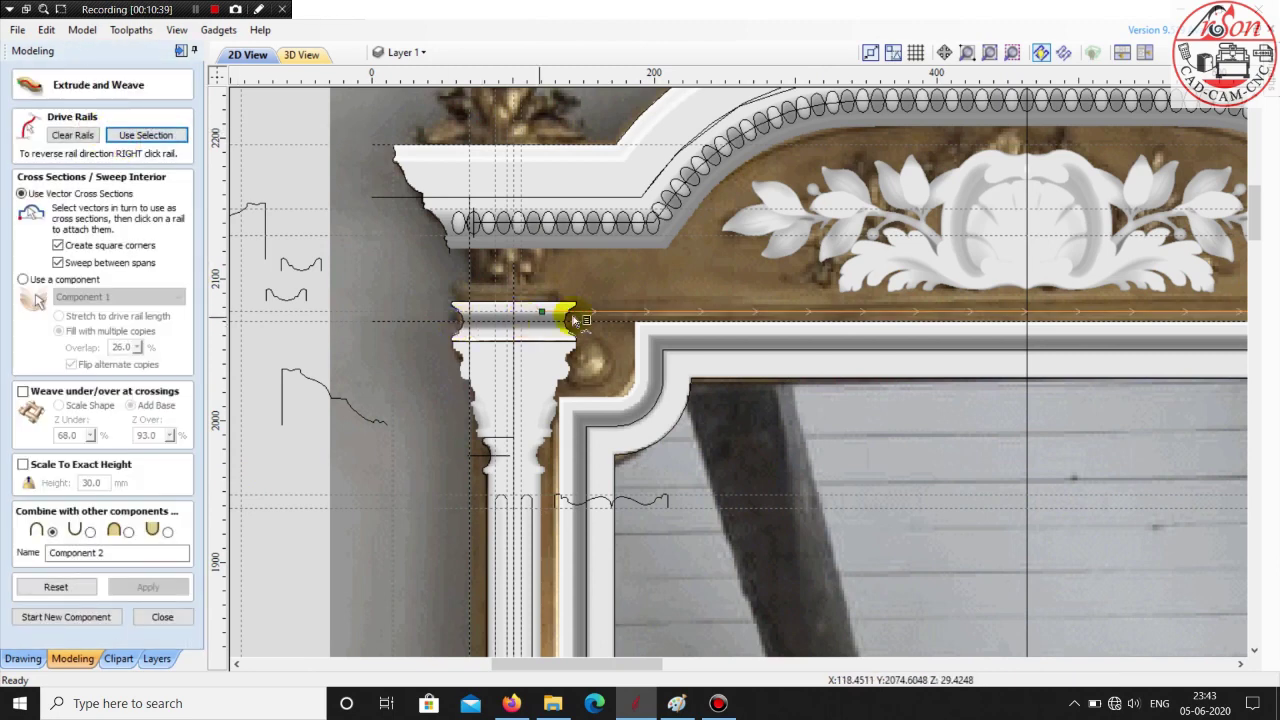
pyautogui.scroll(-2, 491, 349)
pyautogui.scroll(4, 449, 300)
pyautogui.click(452, 312)
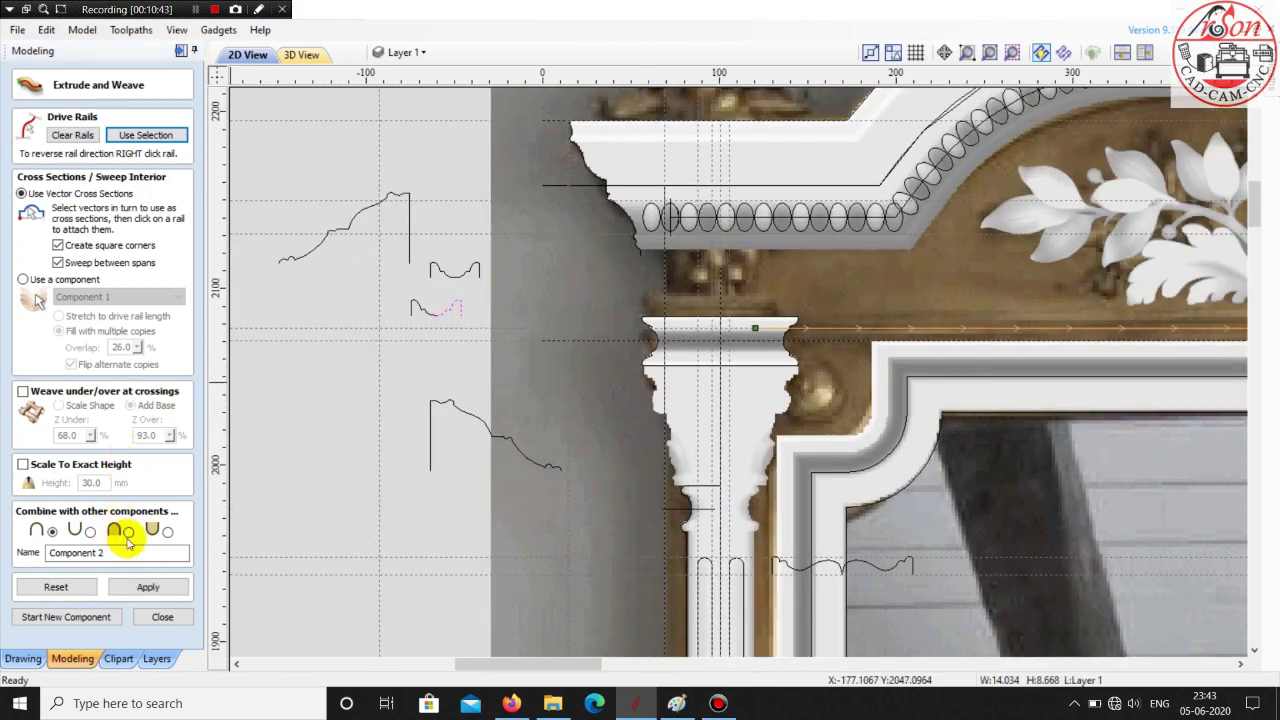
pyautogui.click(128, 533)
pyautogui.click(141, 587)
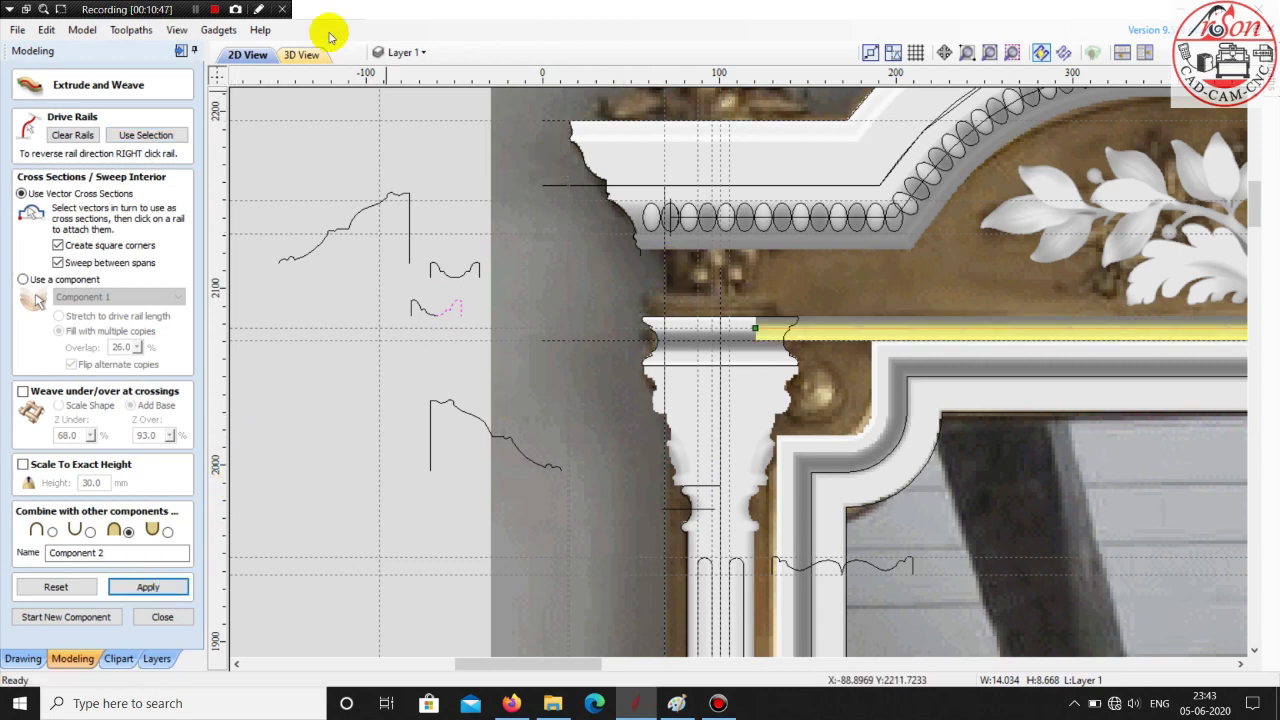
pyautogui.click(298, 53)
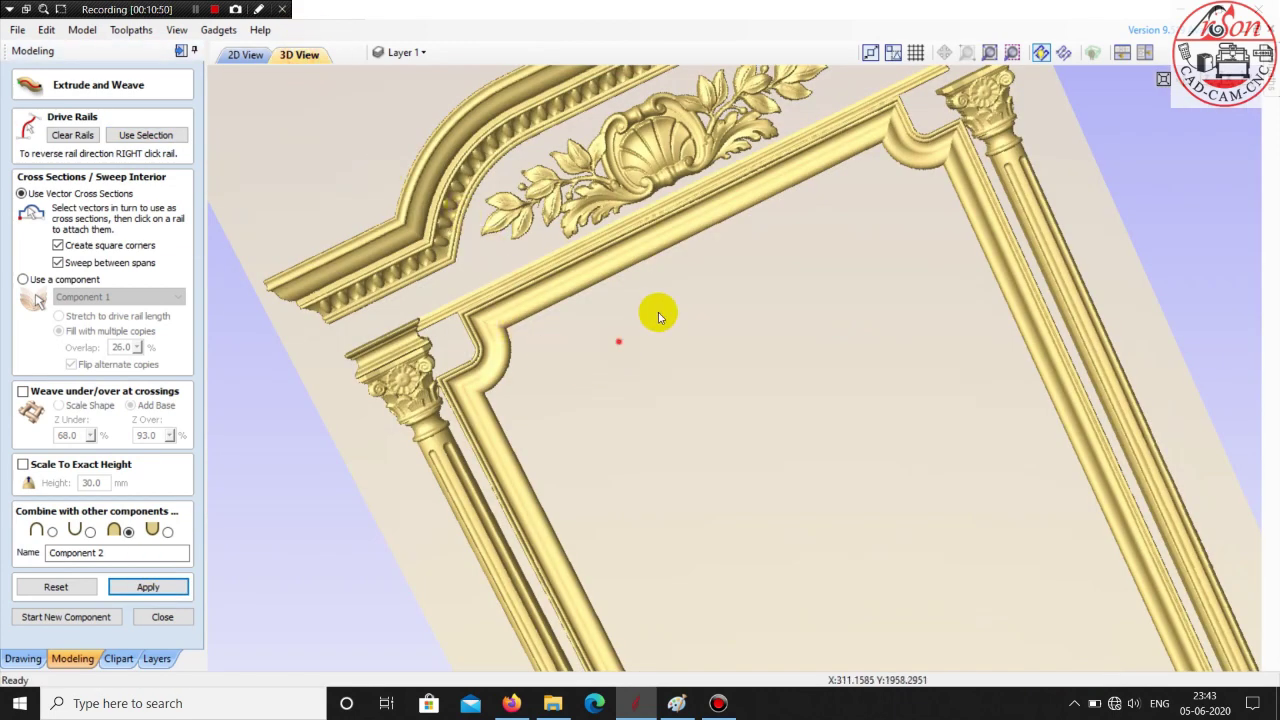
pyautogui.moveTo(658, 312); pyautogui.dragTo(622, 352)
pyautogui.scroll(8, 763, 486)
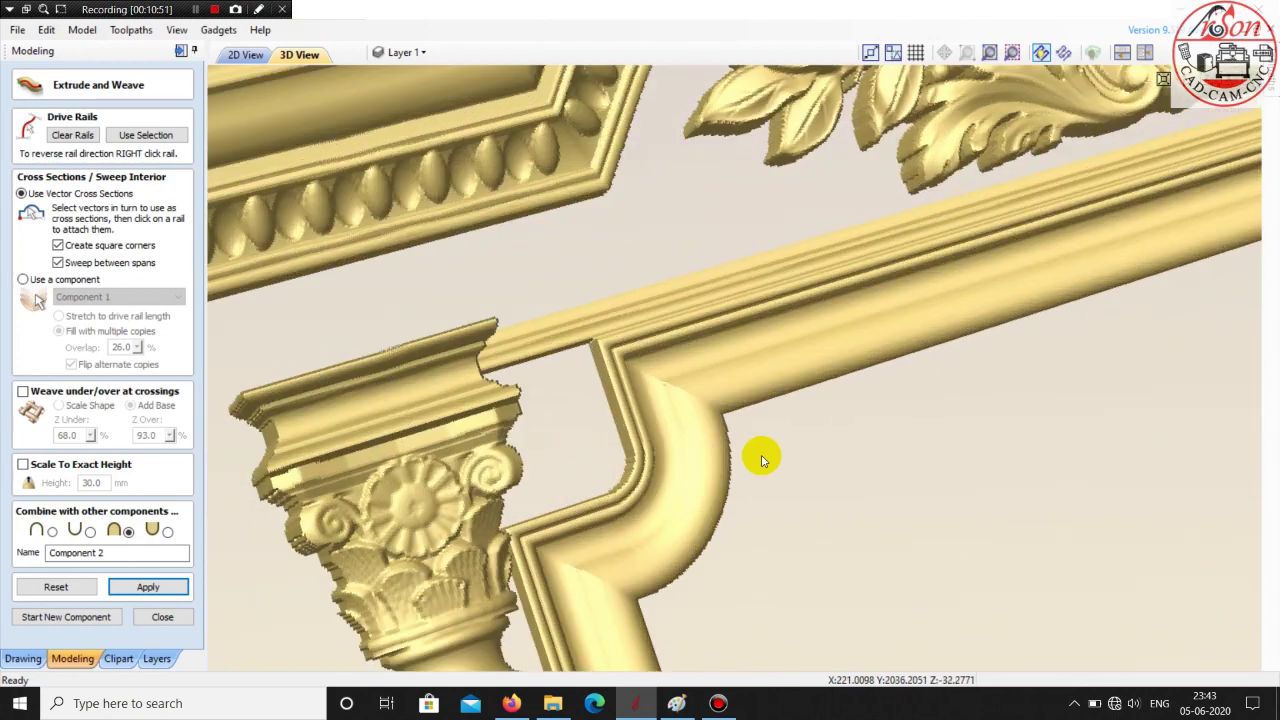
pyautogui.scroll(-5, 905, 437)
pyautogui.scroll(3, 470, 248)
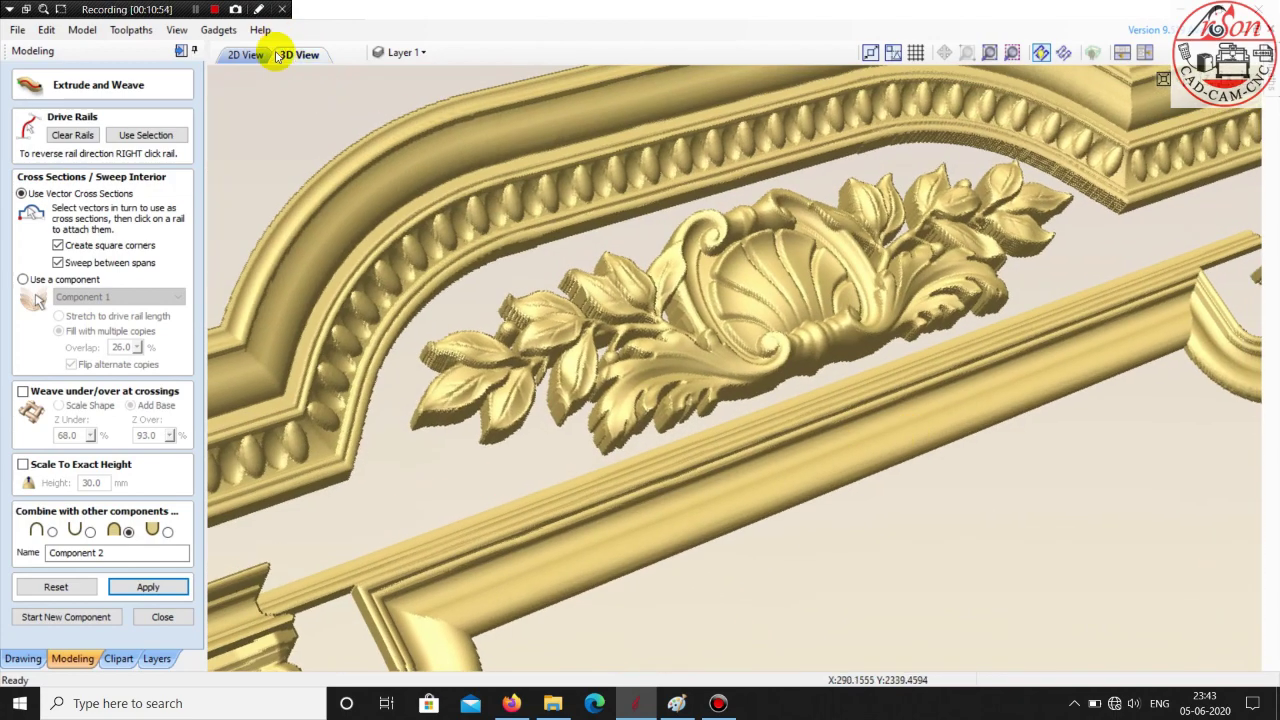
# - Replace the horizontal moulding's cross section with the left half of the lower small profile, apply it and finish the component
pyautogui.click(238, 55)
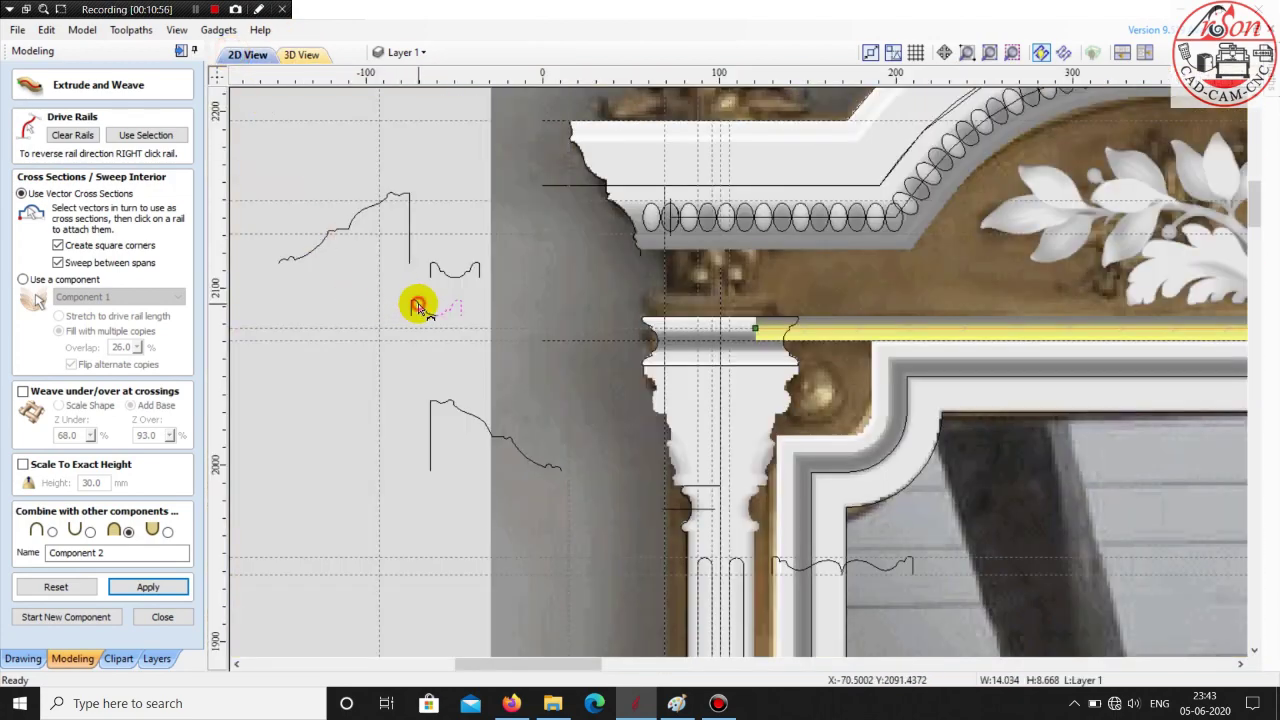
pyautogui.click(159, 587)
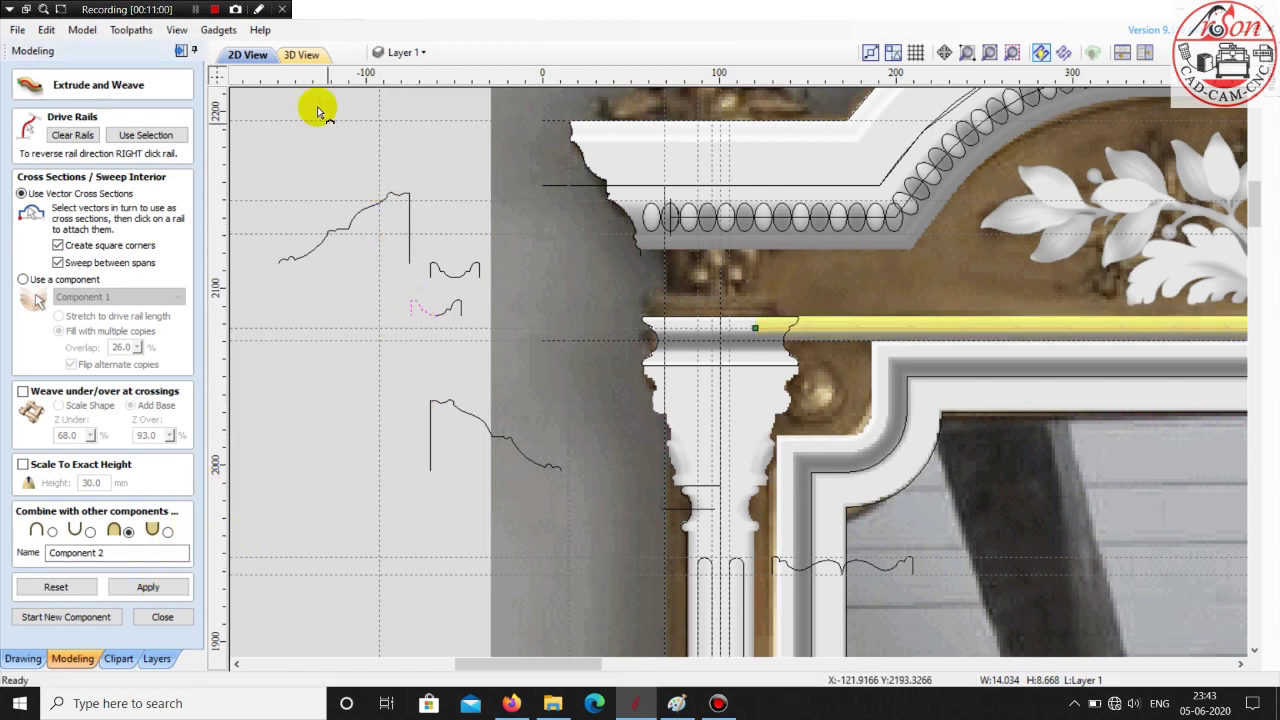
pyautogui.click(298, 55)
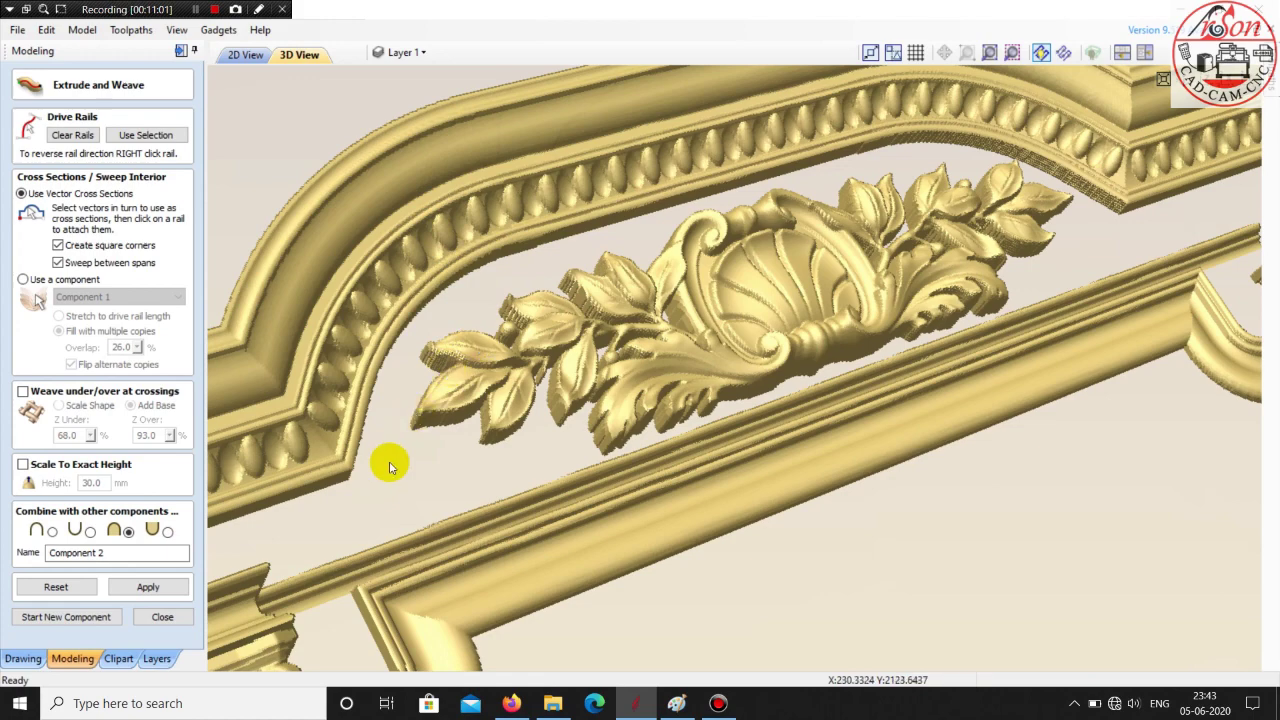
pyautogui.scroll(2, 398, 432)
pyautogui.scroll(2, 420, 417)
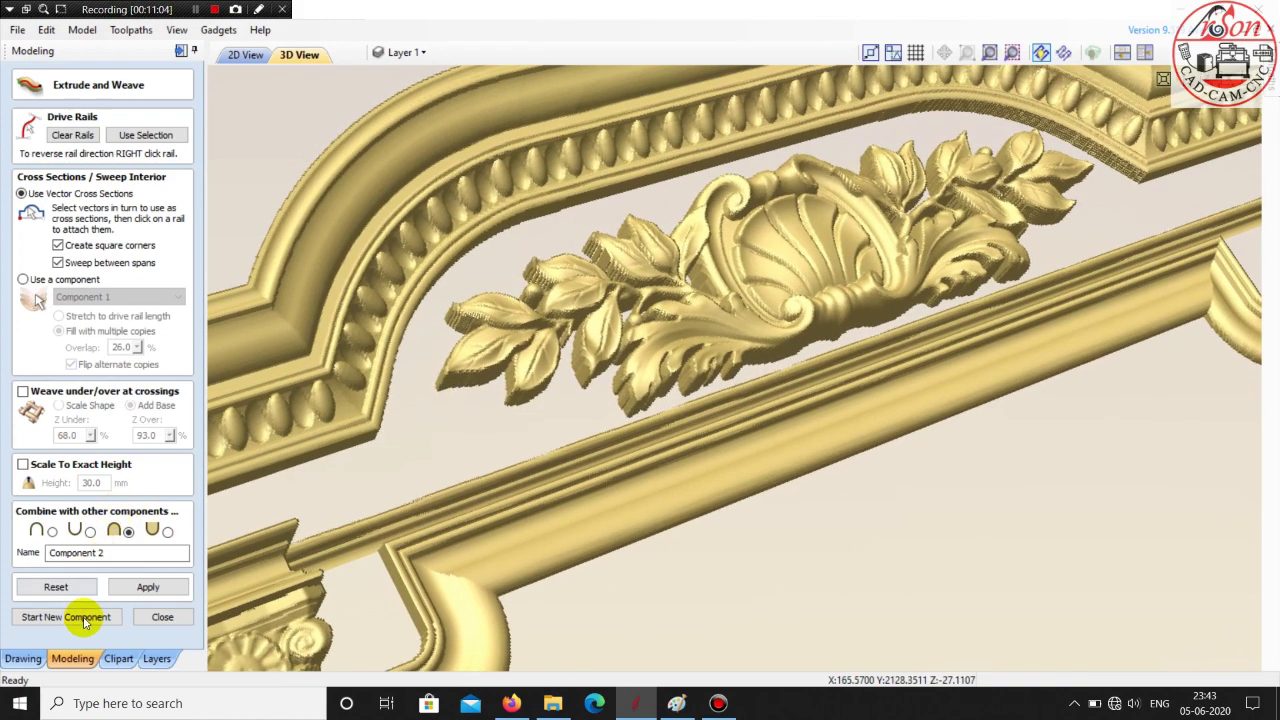
pyautogui.click(66, 617)
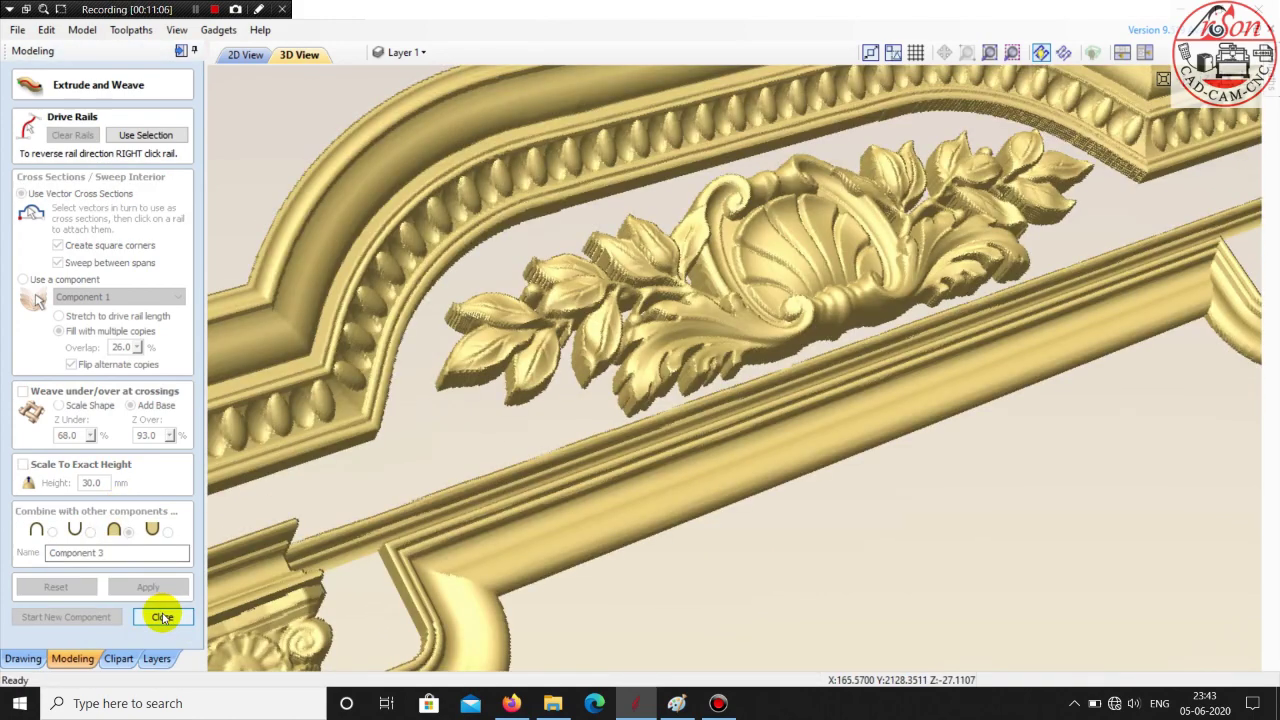
pyautogui.click(163, 617)
# - Set the new horizontal moulding's shape height to 12 mm and base height to 12 mm
pyautogui.click(369, 533)
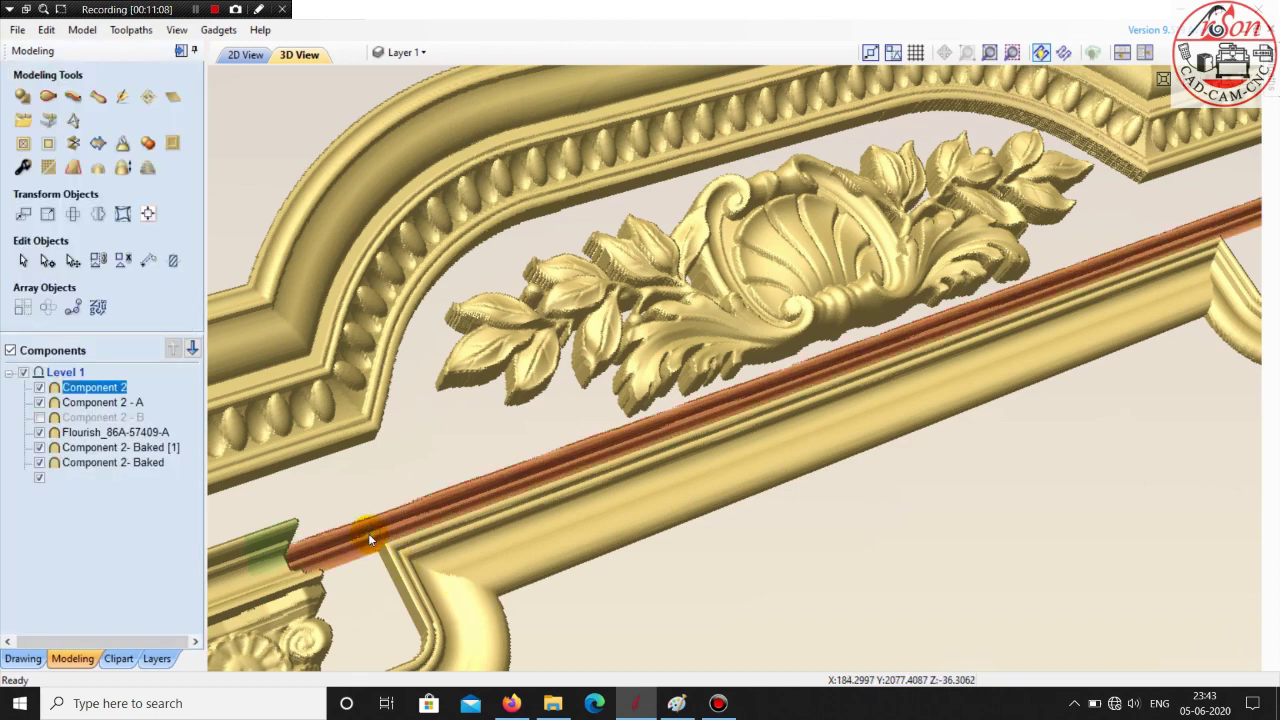
pyautogui.doubleClick(73, 388)
pyautogui.moveTo(133, 193); pyautogui.dragTo(45, 195)
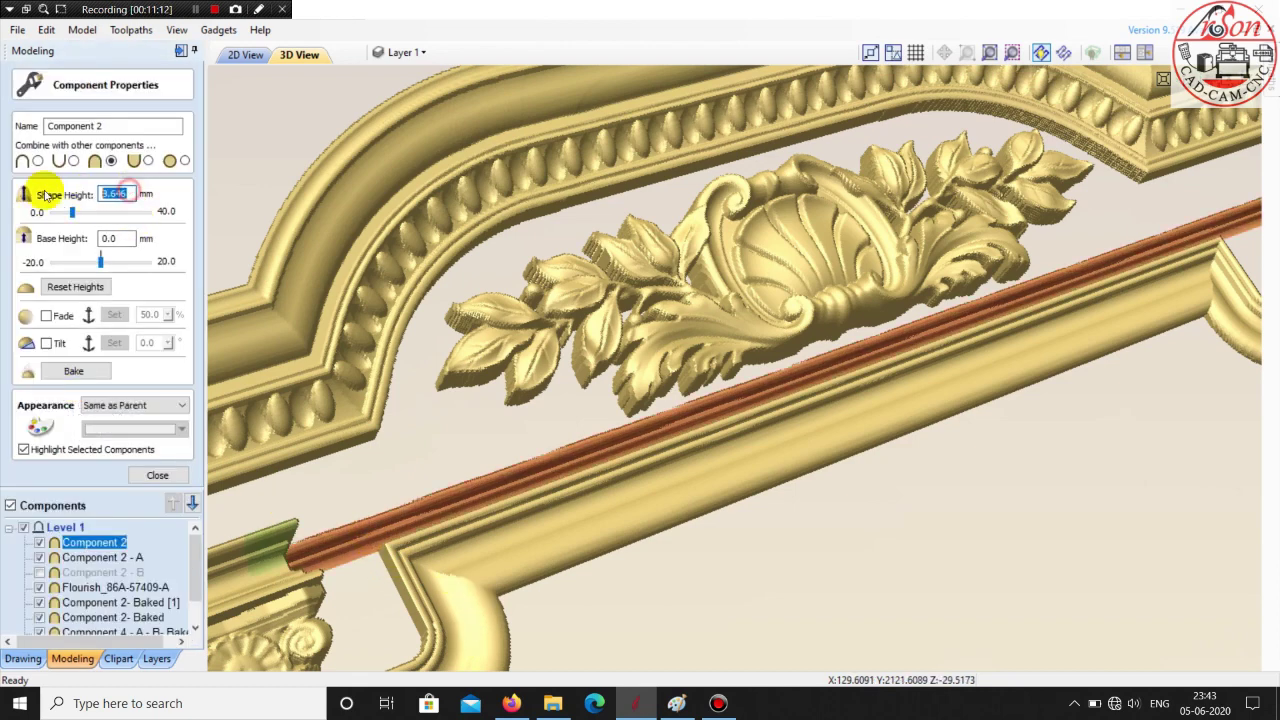
pyautogui.write('12')
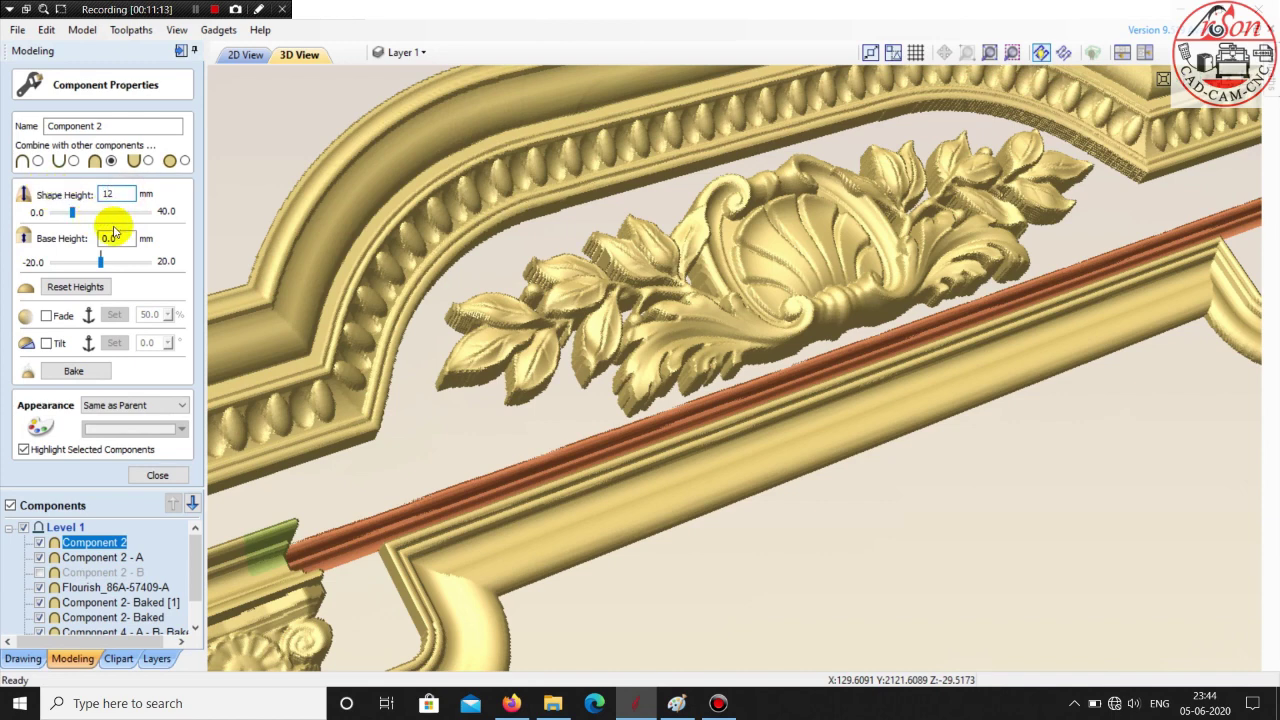
pyautogui.click(123, 241)
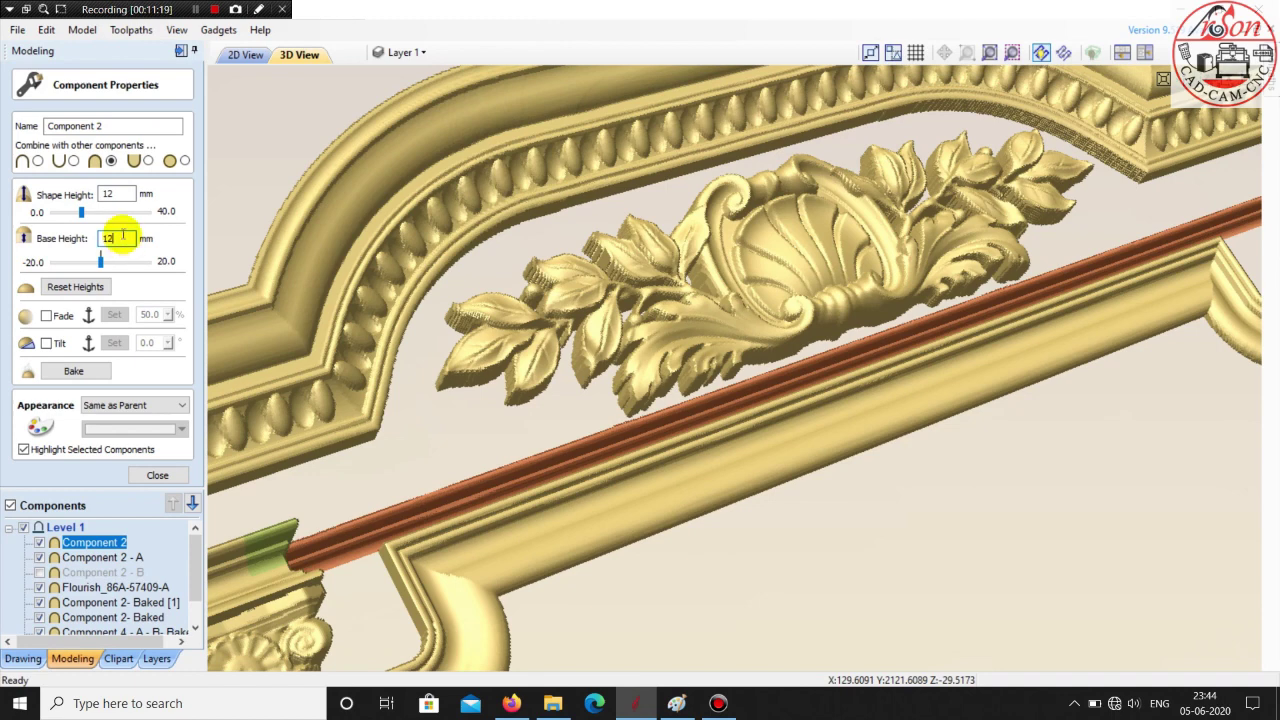
pyautogui.click(123, 195)
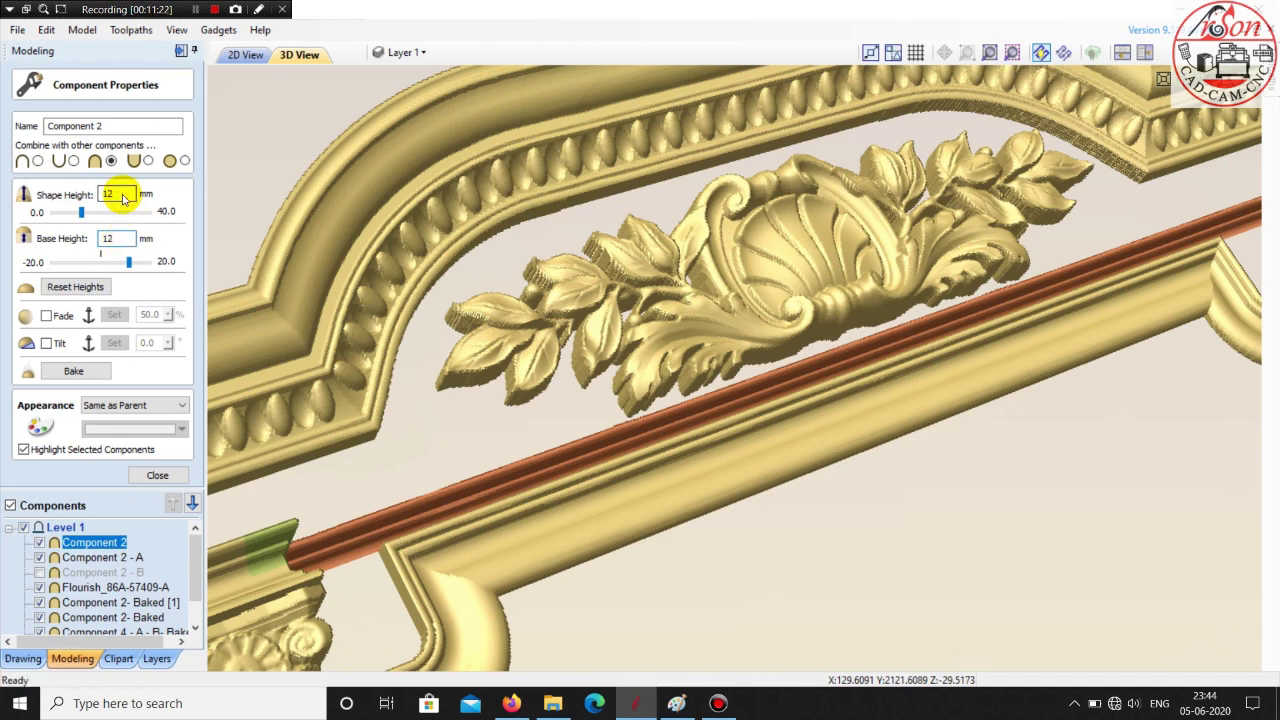
# - Examine the raised horizontal moulding in 3D against the shell ornament, the column caps and the inner frame moulding
pyautogui.scroll(-5, 717, 372)
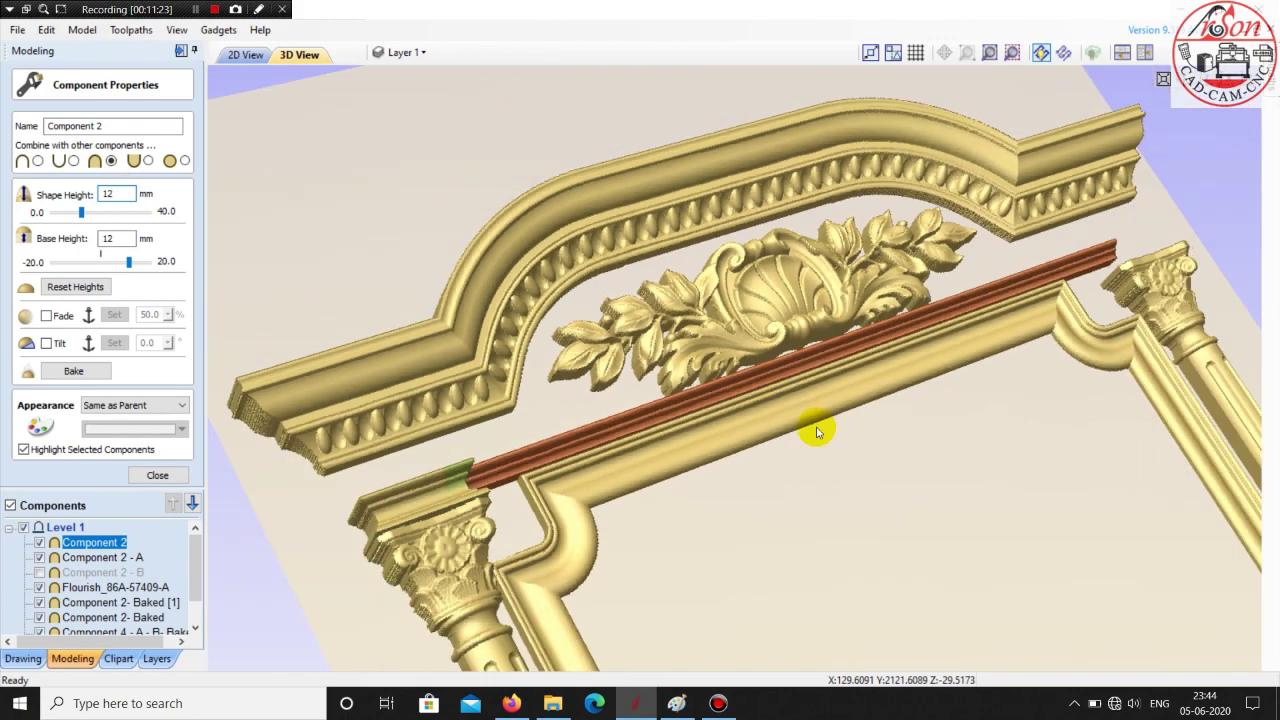
pyautogui.click(955, 484)
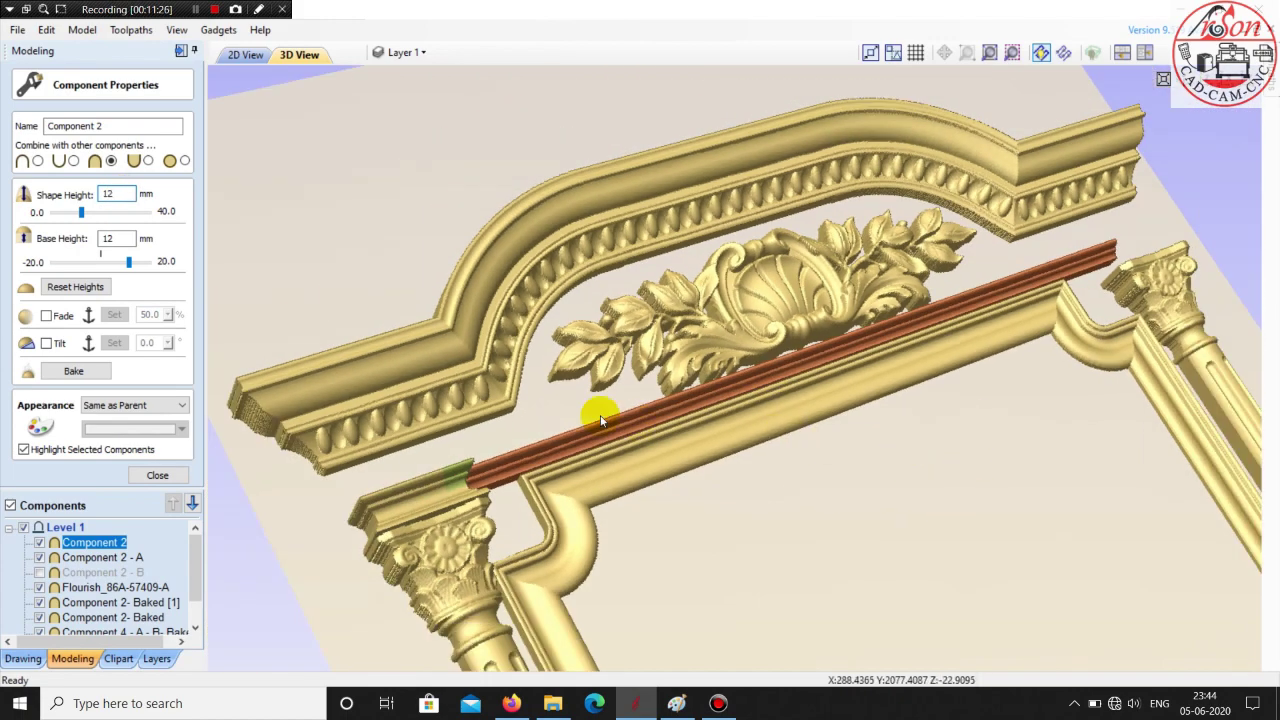
pyautogui.scroll(5, 600, 414)
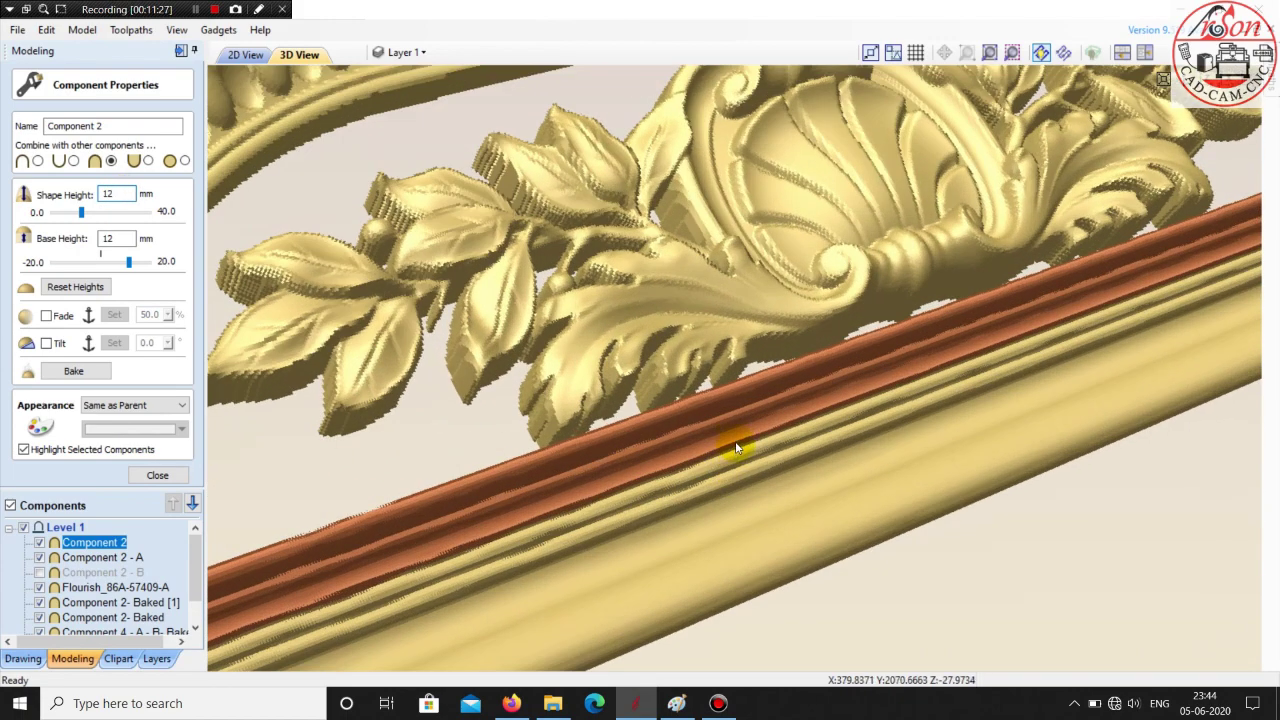
pyautogui.scroll(-5, 849, 580)
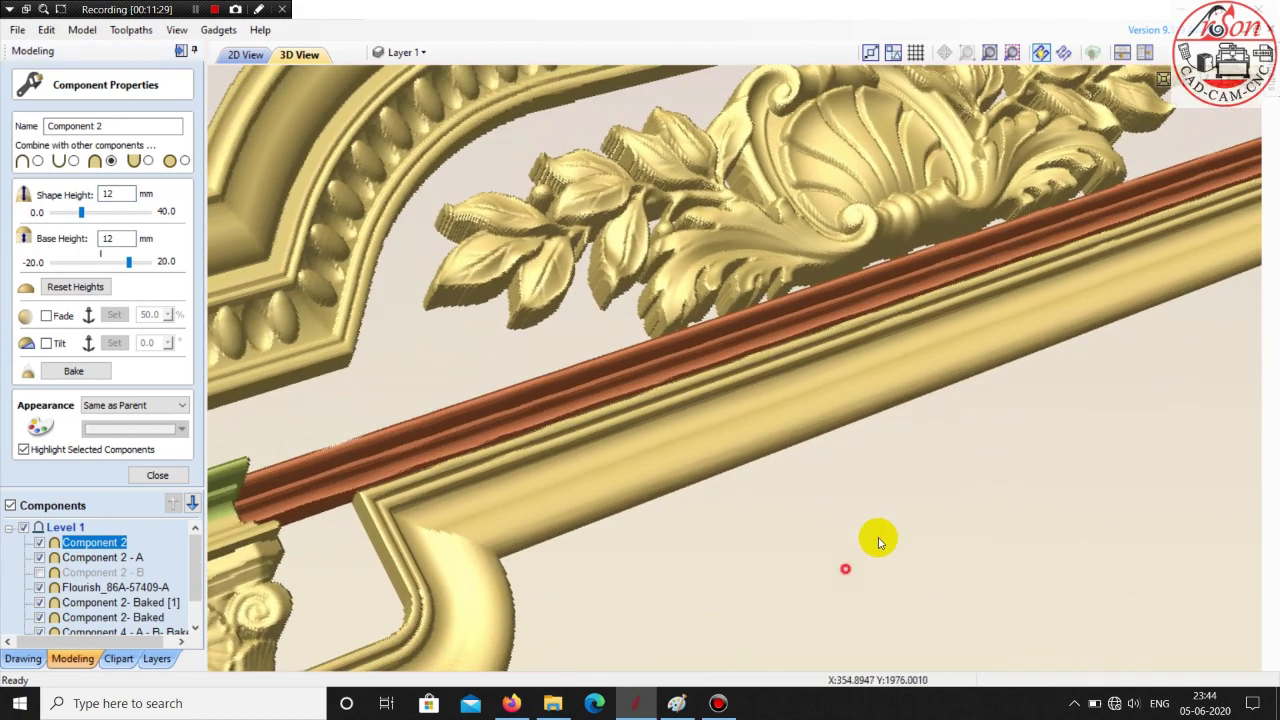
pyautogui.moveTo(877, 537); pyautogui.dragTo(894, 506)
pyautogui.scroll(-5, 894, 499)
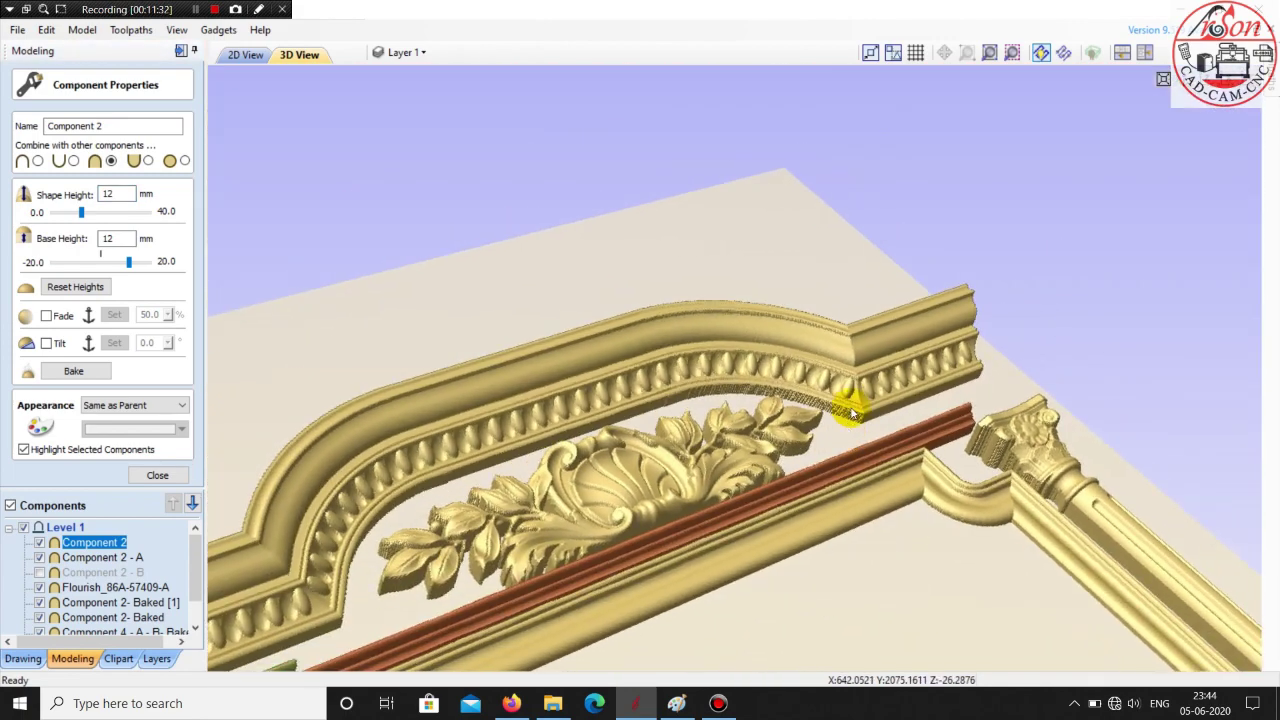
pyautogui.scroll(-2, 832, 425)
pyautogui.scroll(8, 733, 519)
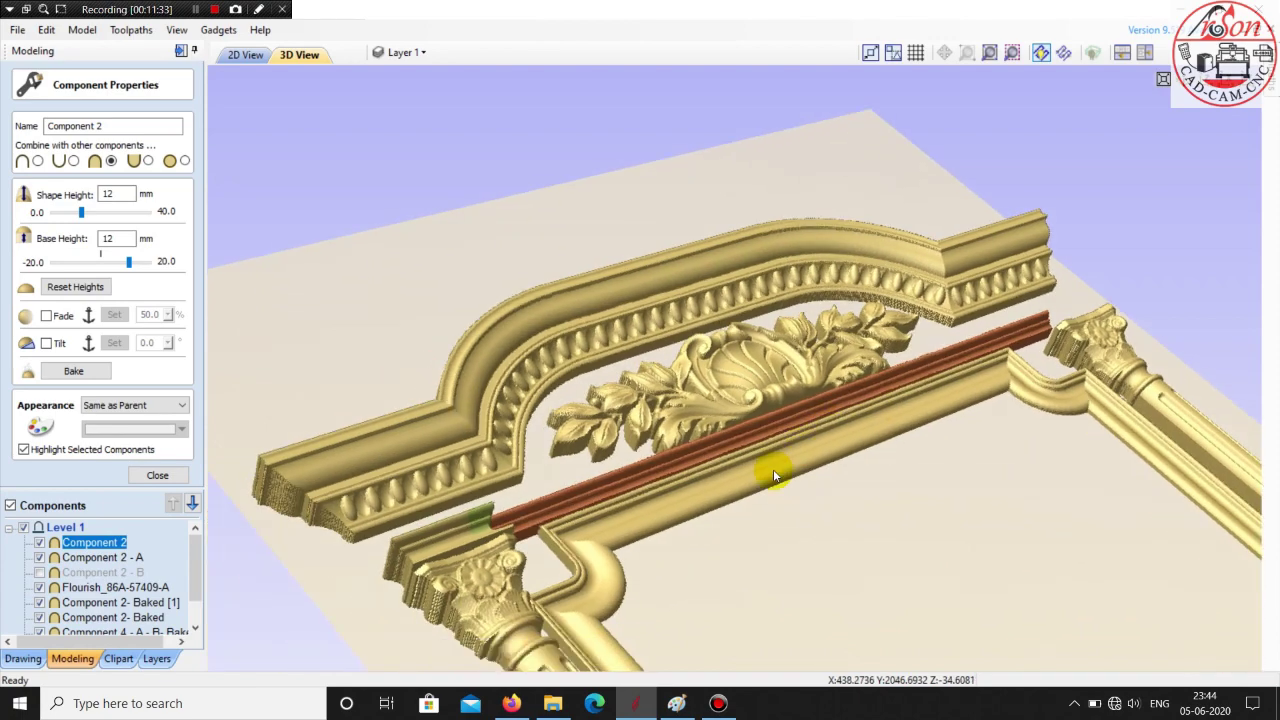
pyautogui.scroll(-3, 805, 495)
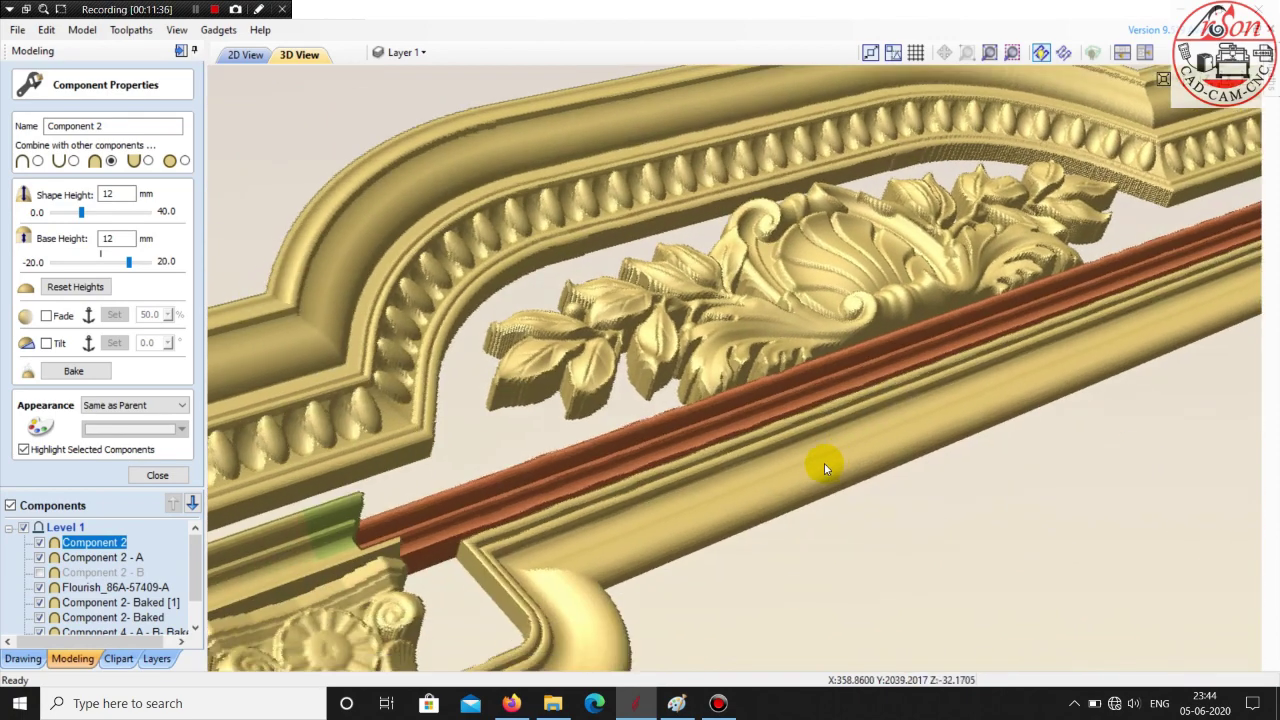
pyautogui.scroll(6, 743, 646)
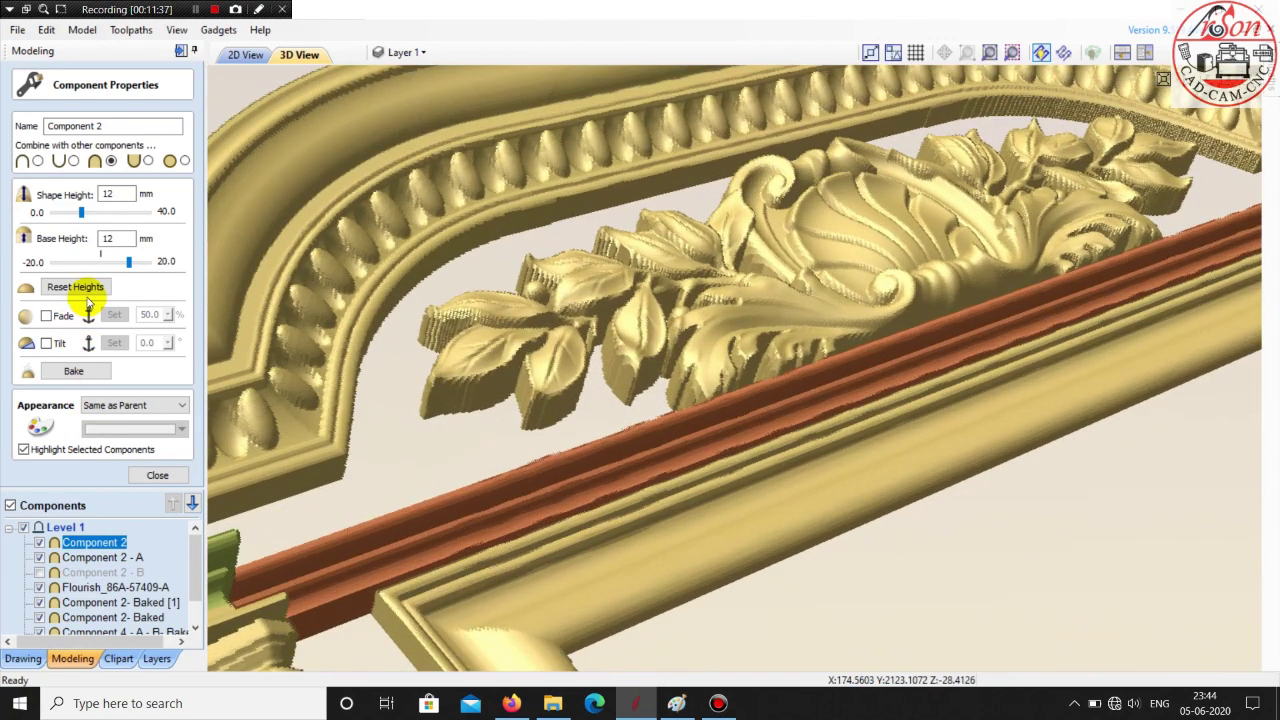
# - Set the horizontal moulding's base height to 10 mm, keeping the shape height at 12 mm, and deselect the component
pyautogui.click(126, 237)
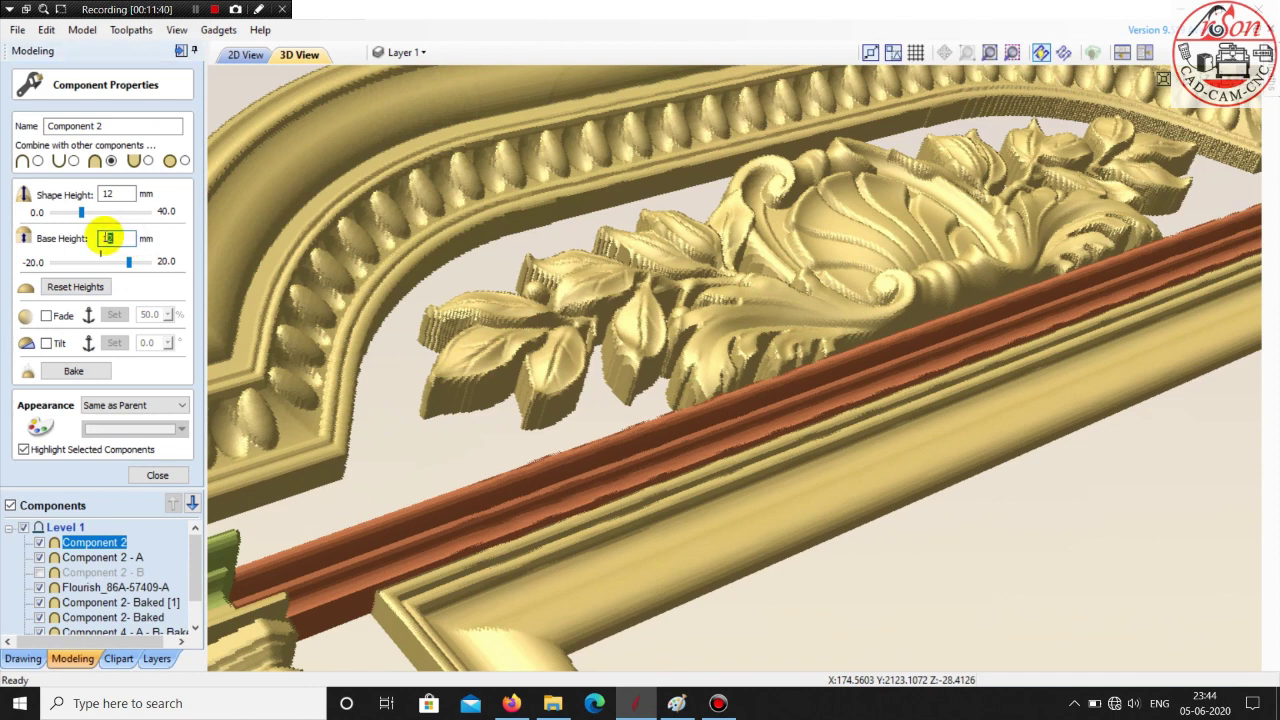
pyautogui.click(125, 186)
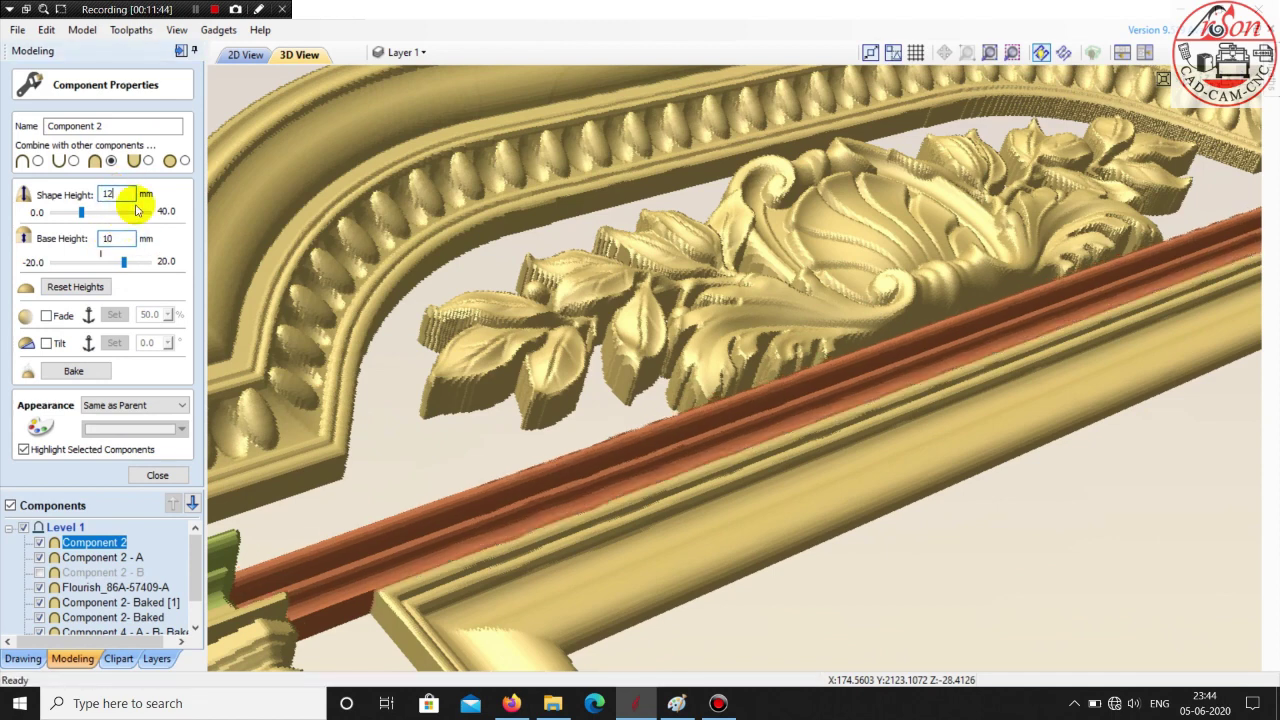
pyautogui.click(867, 601)
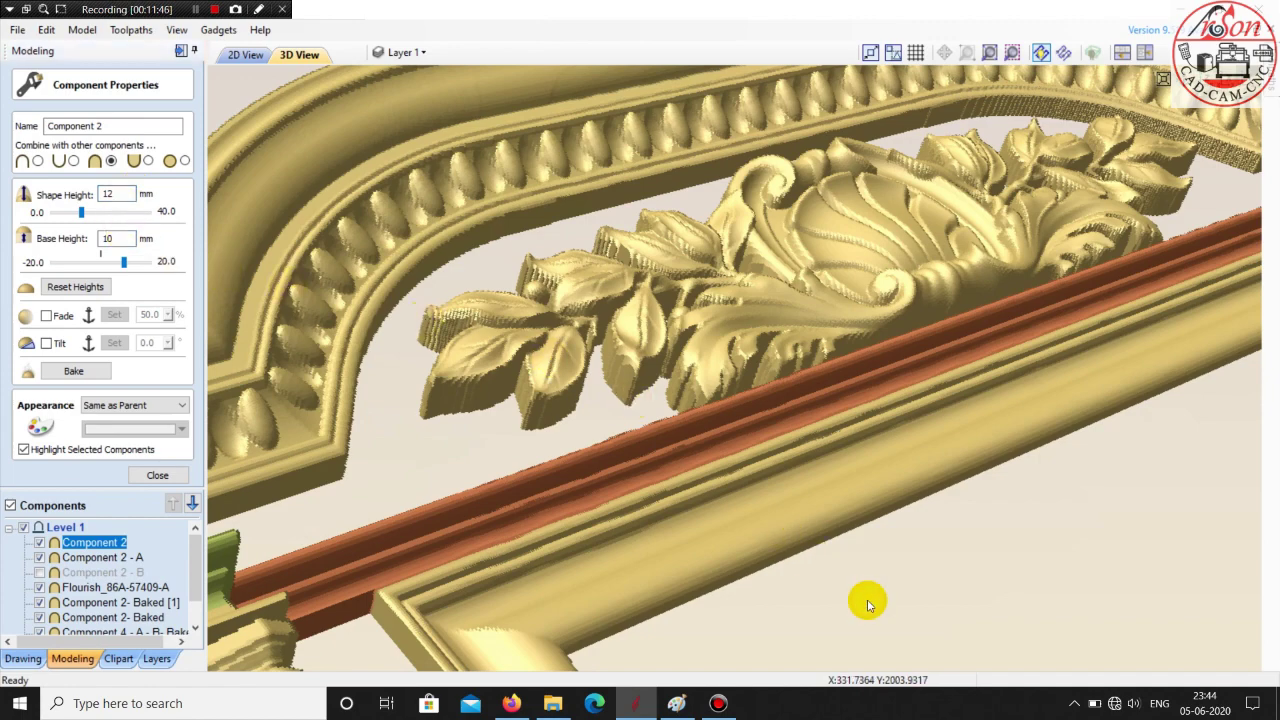
pyautogui.click(867, 601)
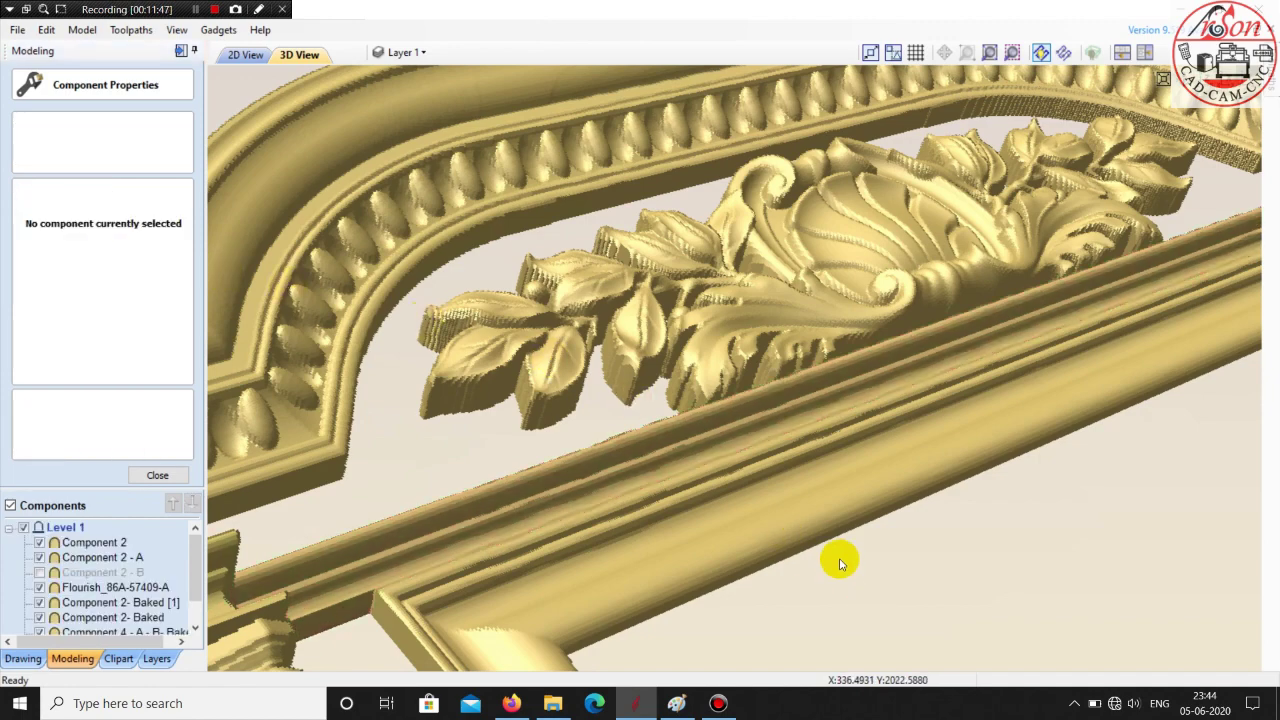
pyautogui.scroll(-5, 840, 563)
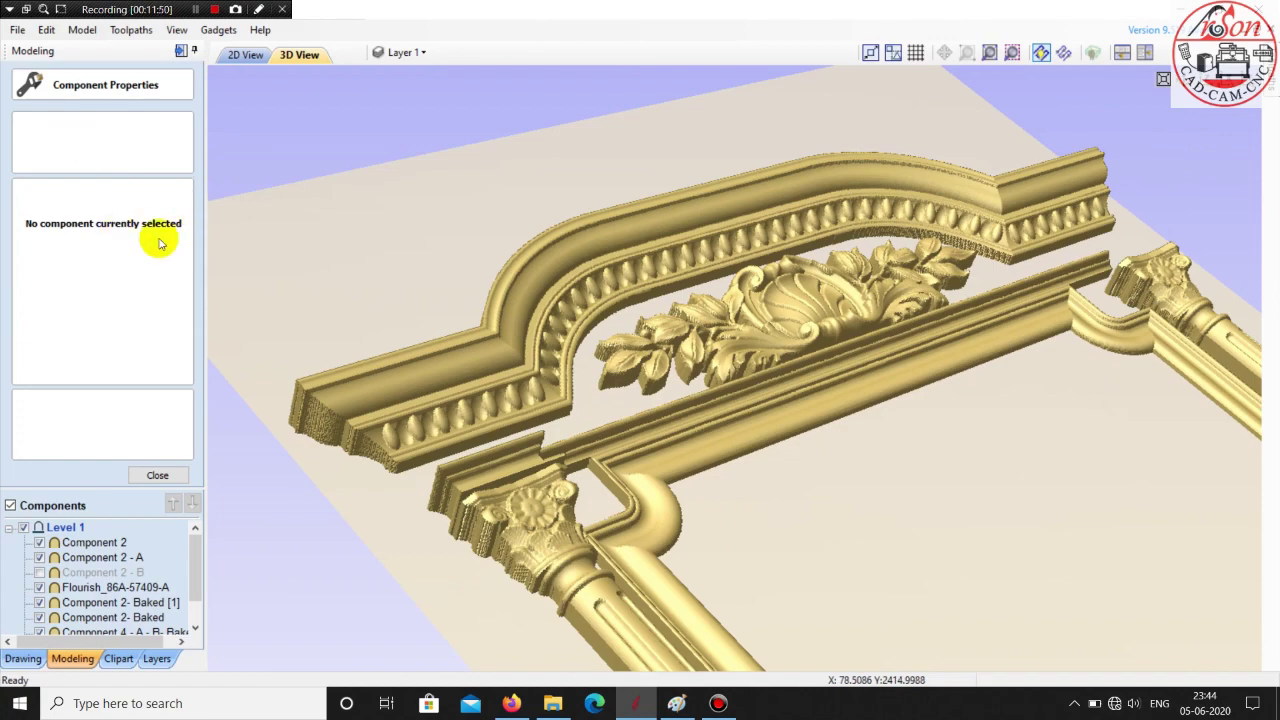
# - Create a mirrored copy of the left column's cap moulding on the right column, flipped about the frame's vertical centre line
pyautogui.click(240, 55)
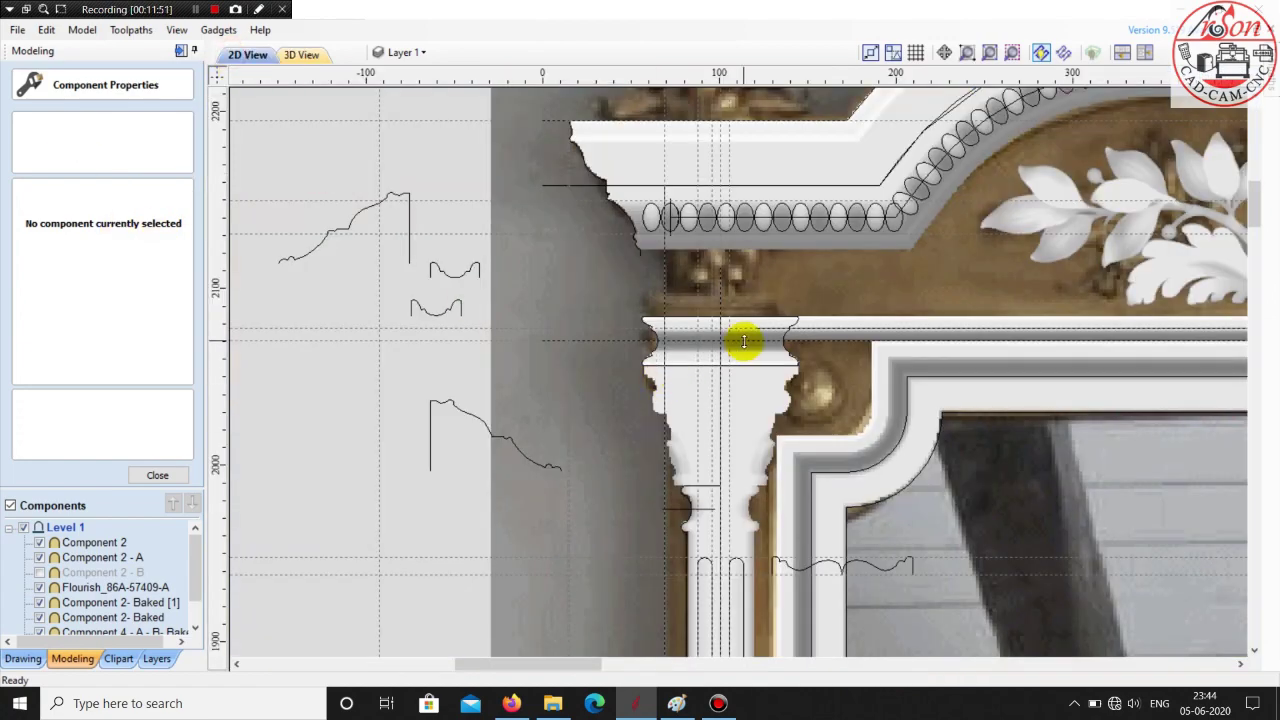
pyautogui.click(750, 358)
pyautogui.scroll(-2, 742, 362)
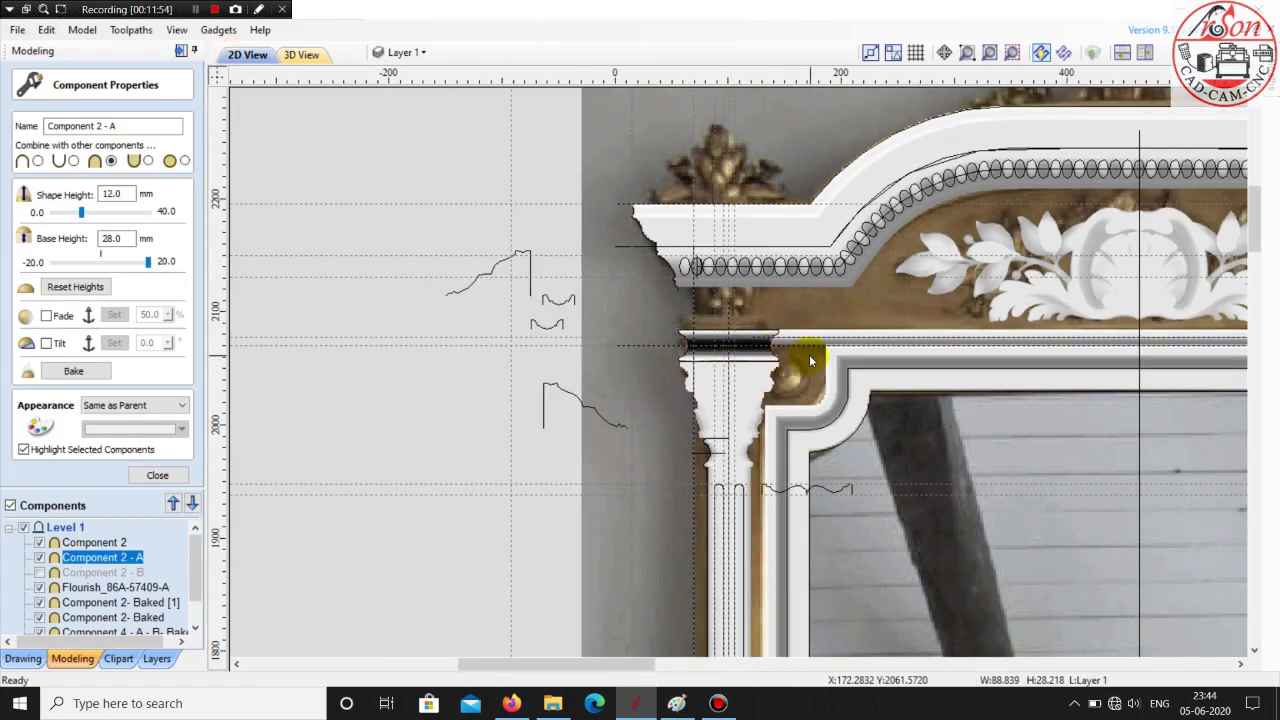
pyautogui.scroll(-2, 811, 360)
pyautogui.scroll(5, 951, 409)
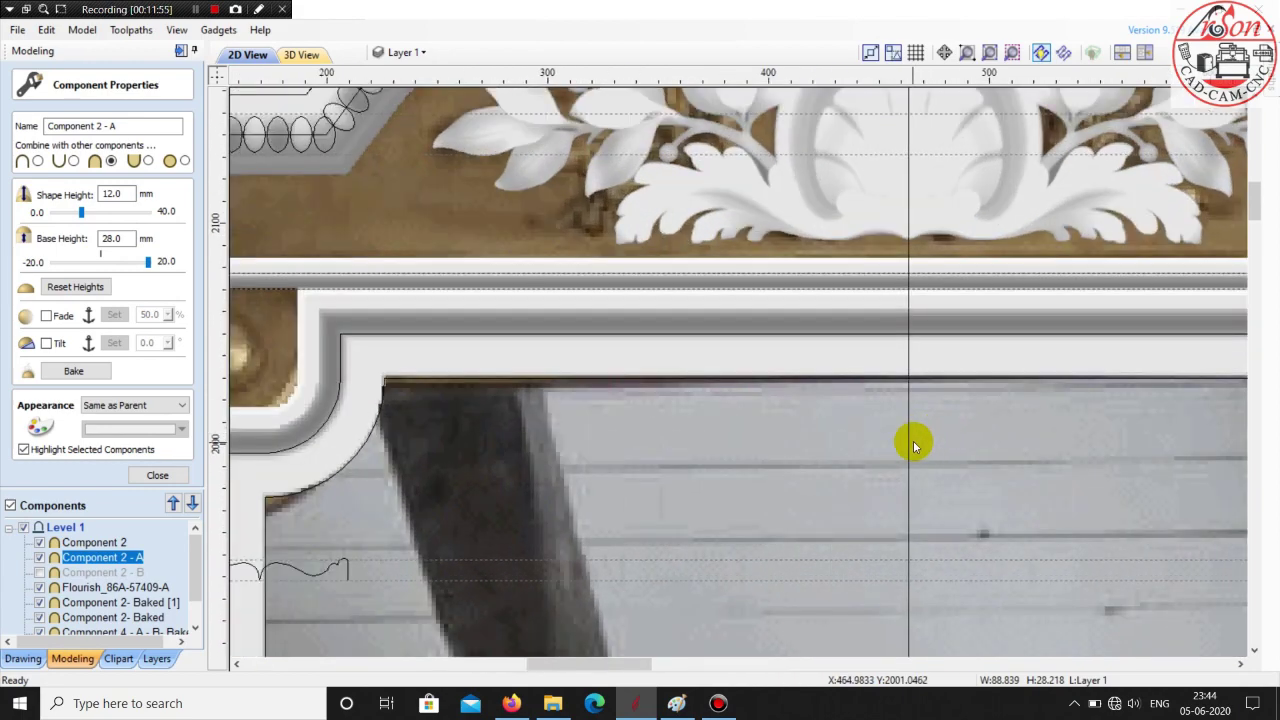
pyautogui.scroll(-4, 771, 477)
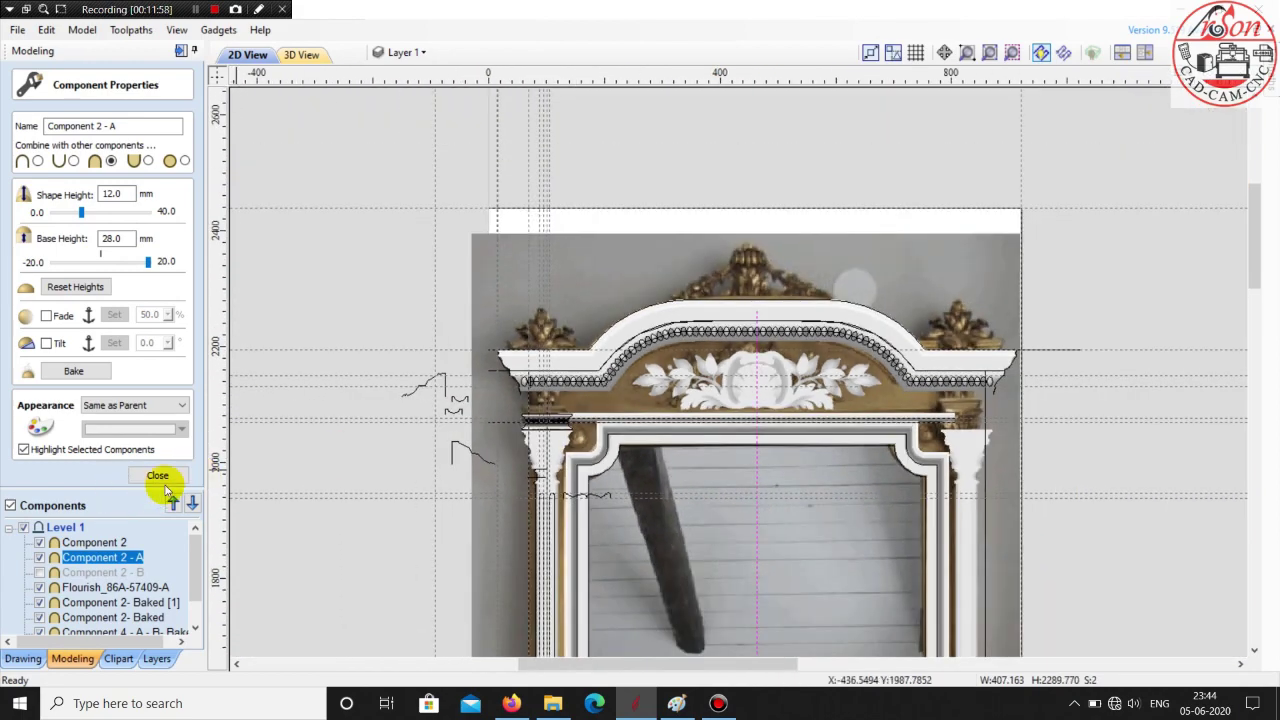
pyautogui.click(160, 478)
pyautogui.click(96, 214)
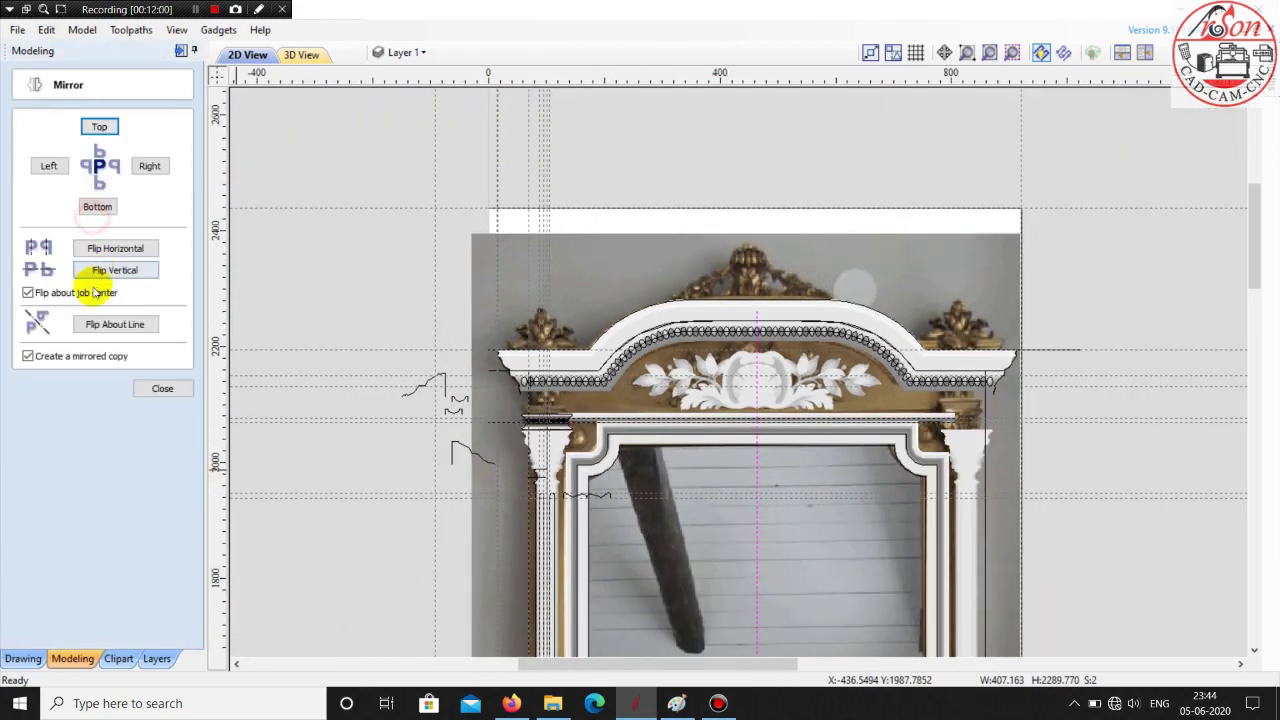
pyautogui.click(98, 328)
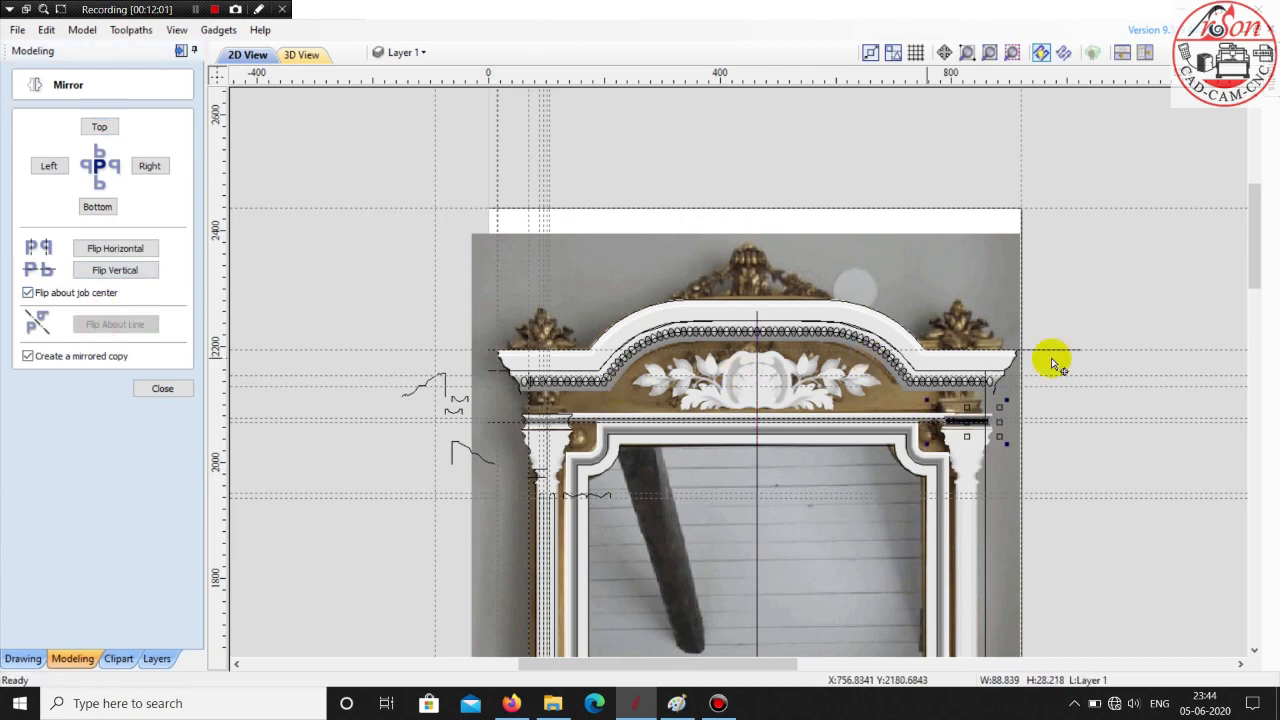
pyautogui.scroll(2, 1089, 450)
pyautogui.click(1090, 452)
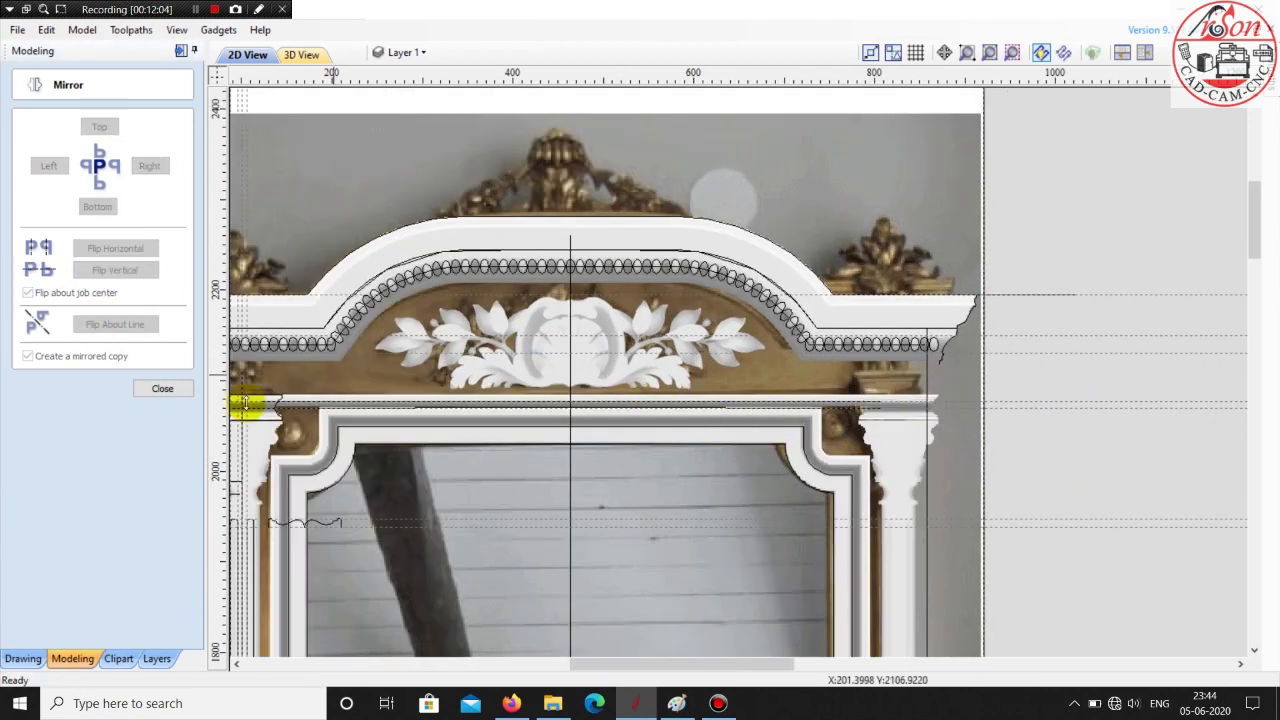
pyautogui.click(162, 388)
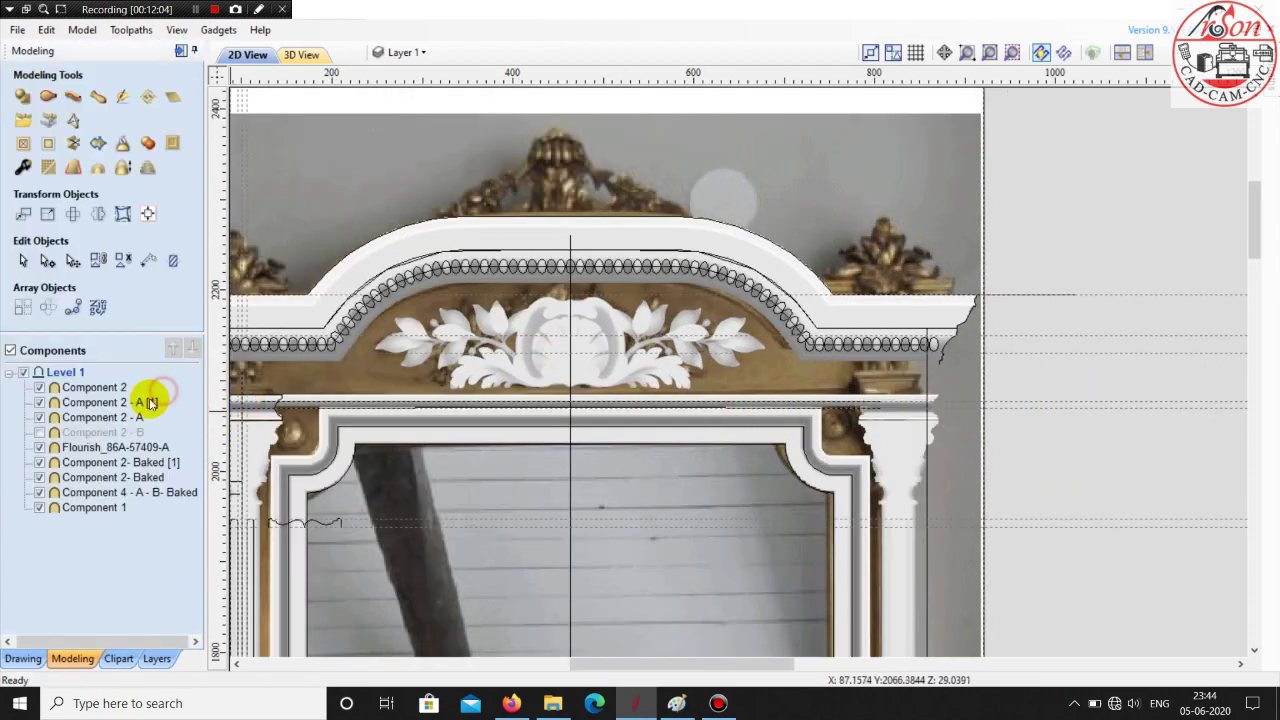
# - Examine the upper frame in 3D, checking both column caps, the horizontal moulding, the shell ornament and the arched cornice
pyautogui.click(298, 54)
pyautogui.scroll(-3, 894, 400)
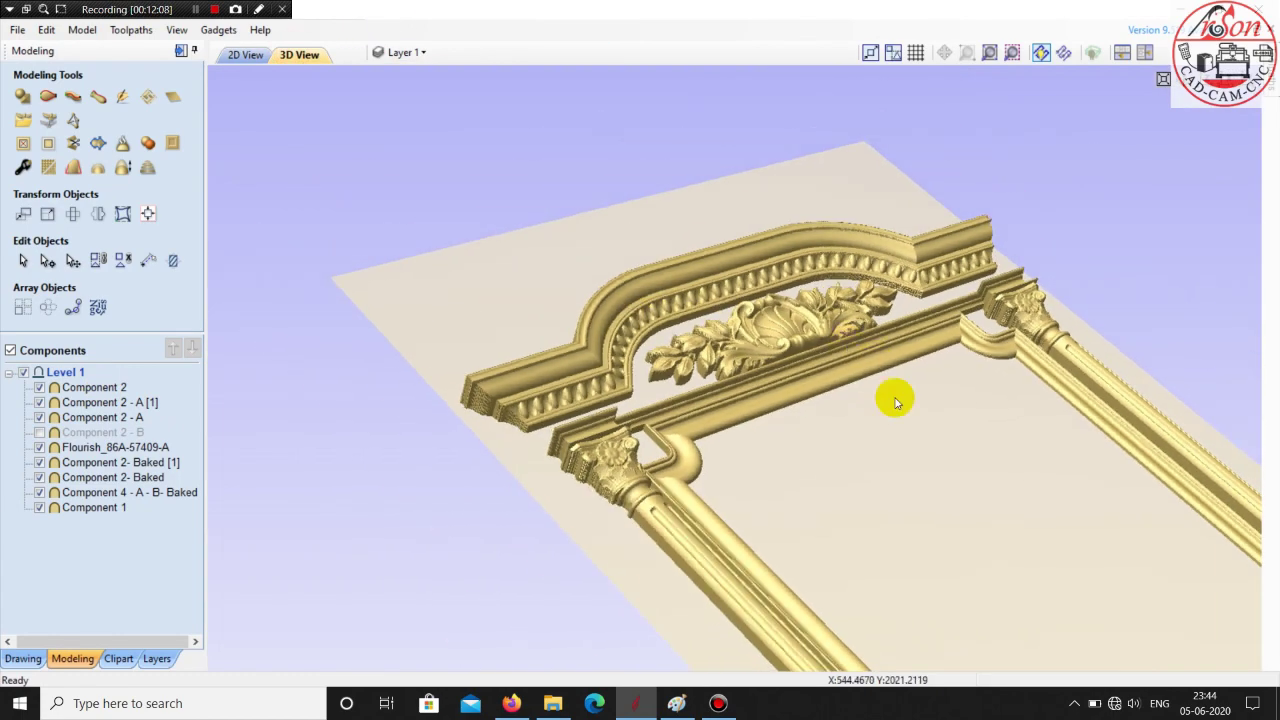
pyautogui.moveTo(894, 400); pyautogui.dragTo(871, 491)
pyautogui.scroll(5, 997, 360)
pyautogui.moveTo(997, 360); pyautogui.dragTo(635, 465)
pyautogui.scroll(-3, 911, 429)
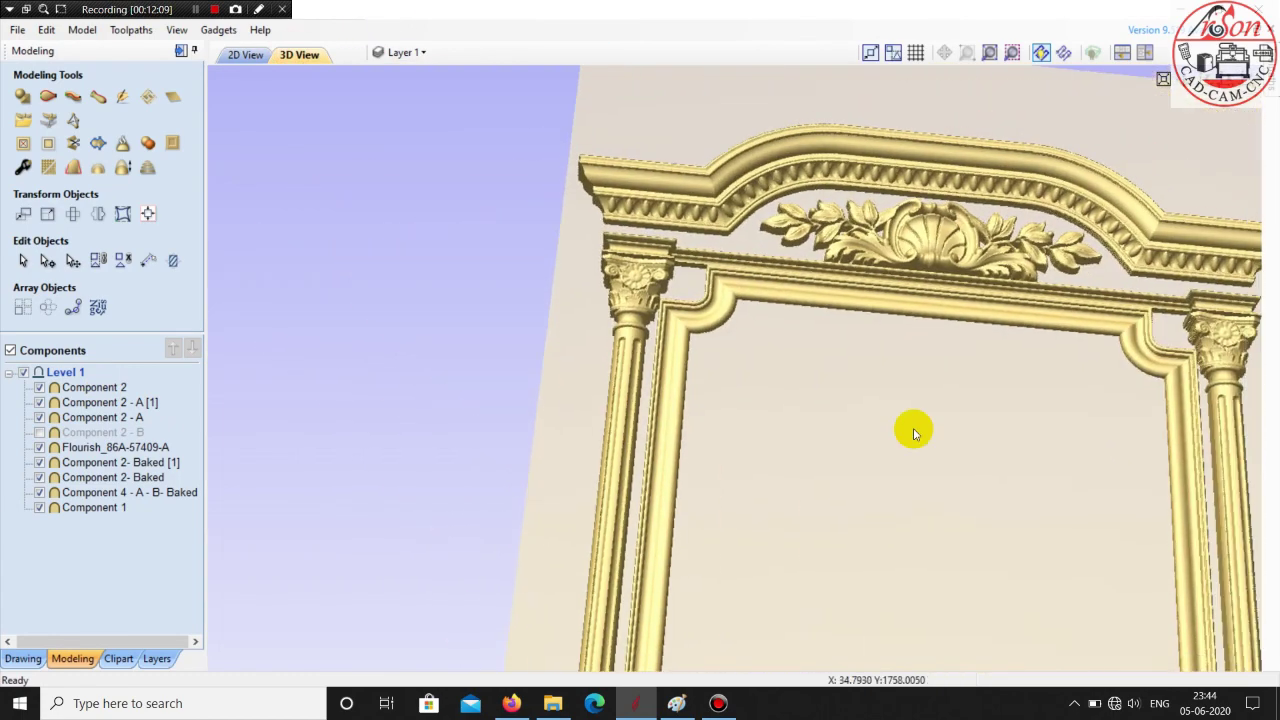
pyautogui.moveTo(974, 403); pyautogui.dragTo(820, 449)
pyautogui.scroll(3, 868, 312)
pyautogui.scroll(-6, 868, 313)
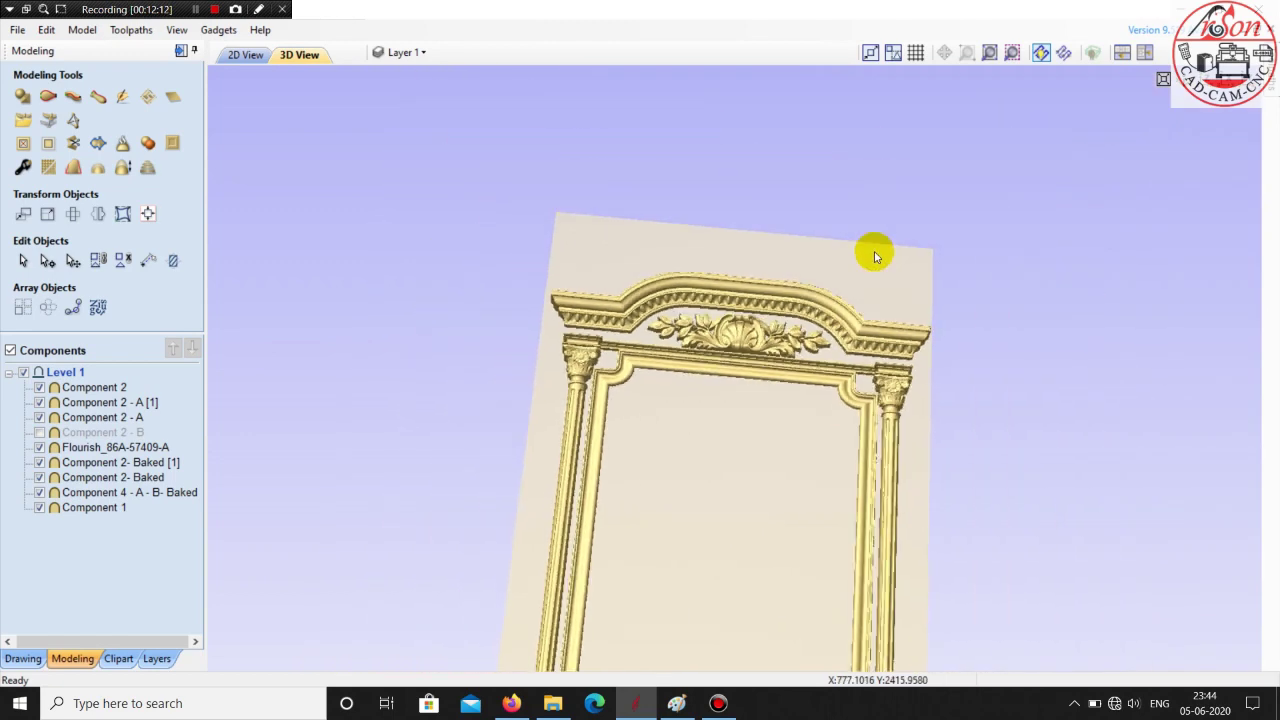
pyautogui.moveTo(760, 489); pyautogui.dragTo(778, 592)
pyautogui.scroll(3, 912, 540)
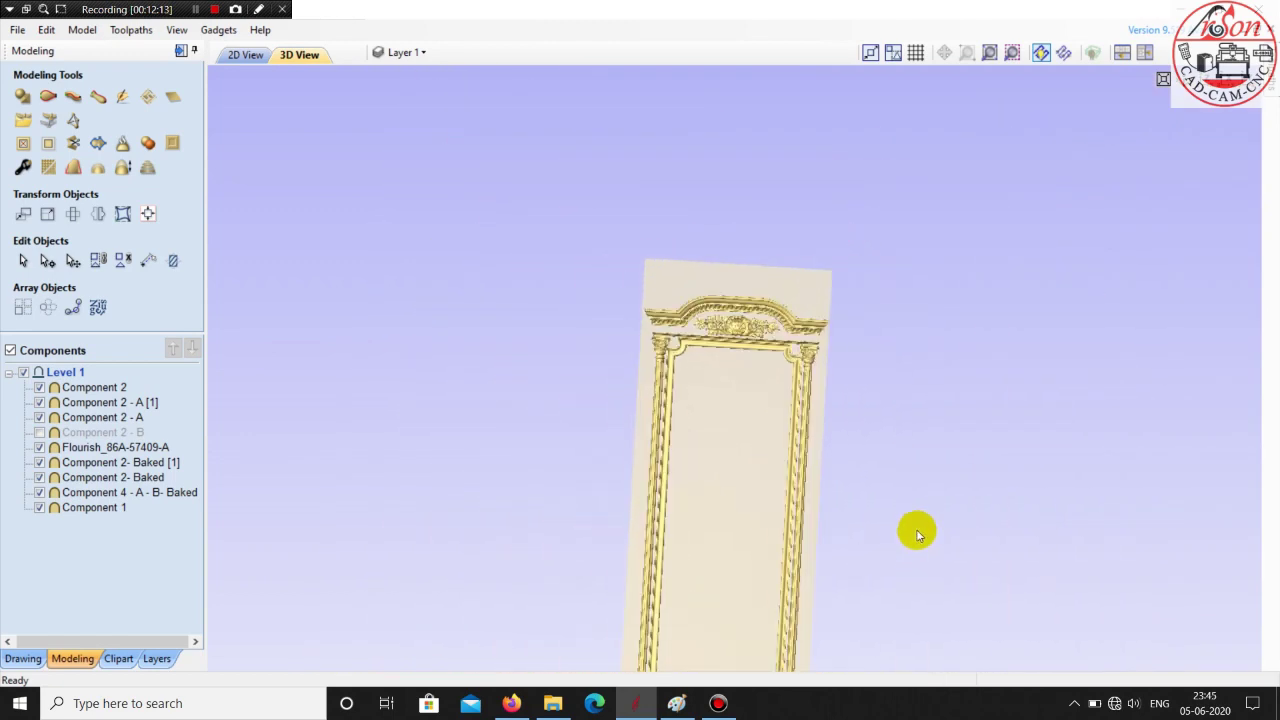
pyautogui.scroll(5, 877, 309)
pyautogui.scroll(2, 784, 231)
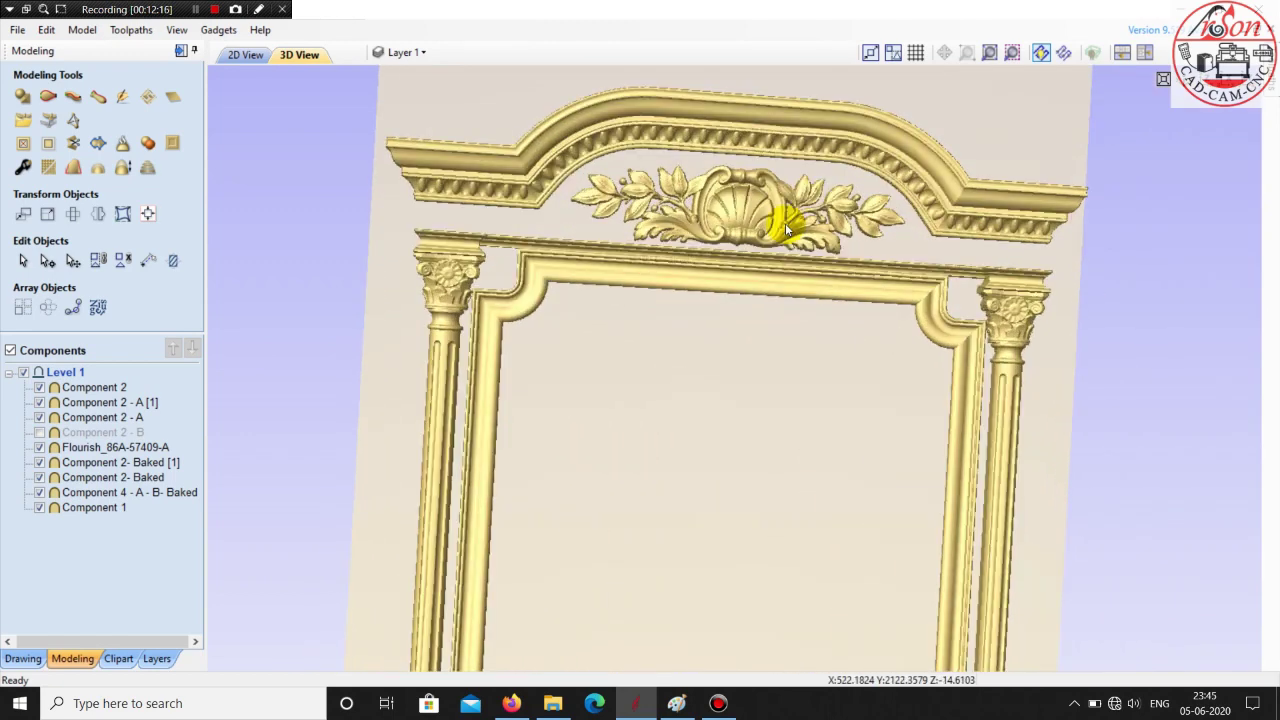
pyautogui.moveTo(677, 500); pyautogui.dragTo(675, 503)
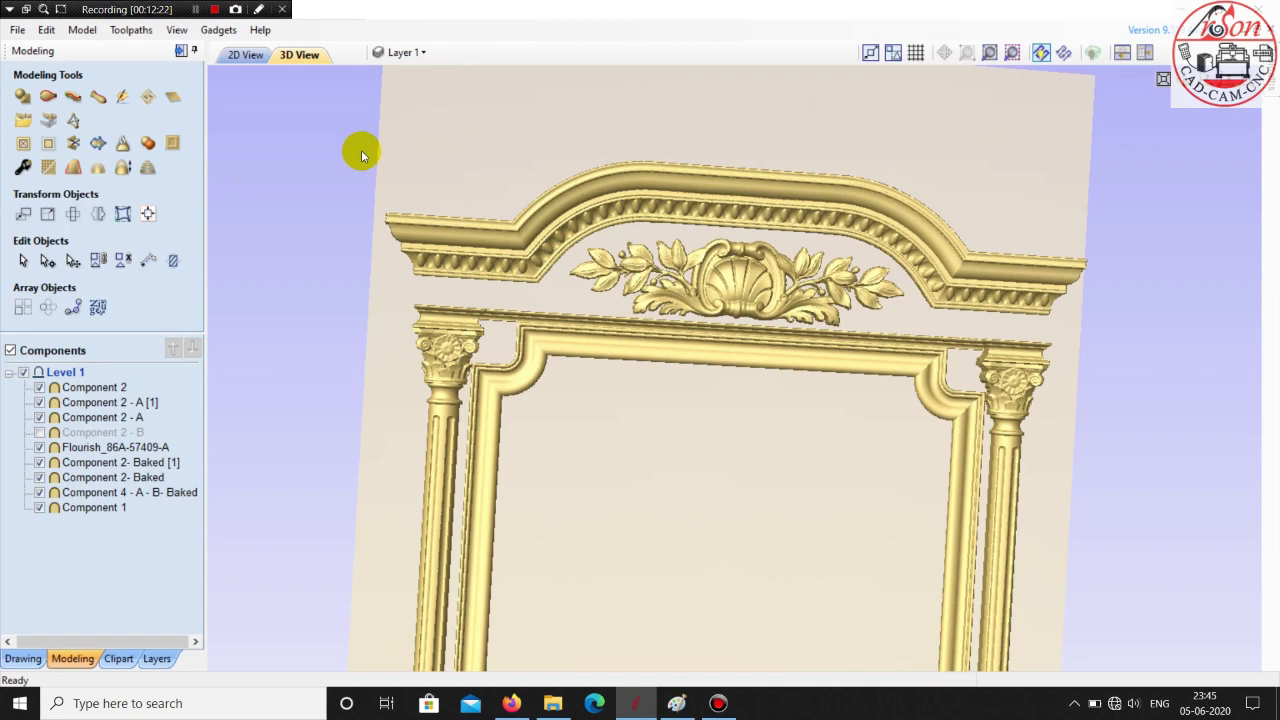
pyautogui.scroll(1, 466, 278)
pyautogui.scroll(1, 466, 278)
pyautogui.scroll(-2, 420, 251)
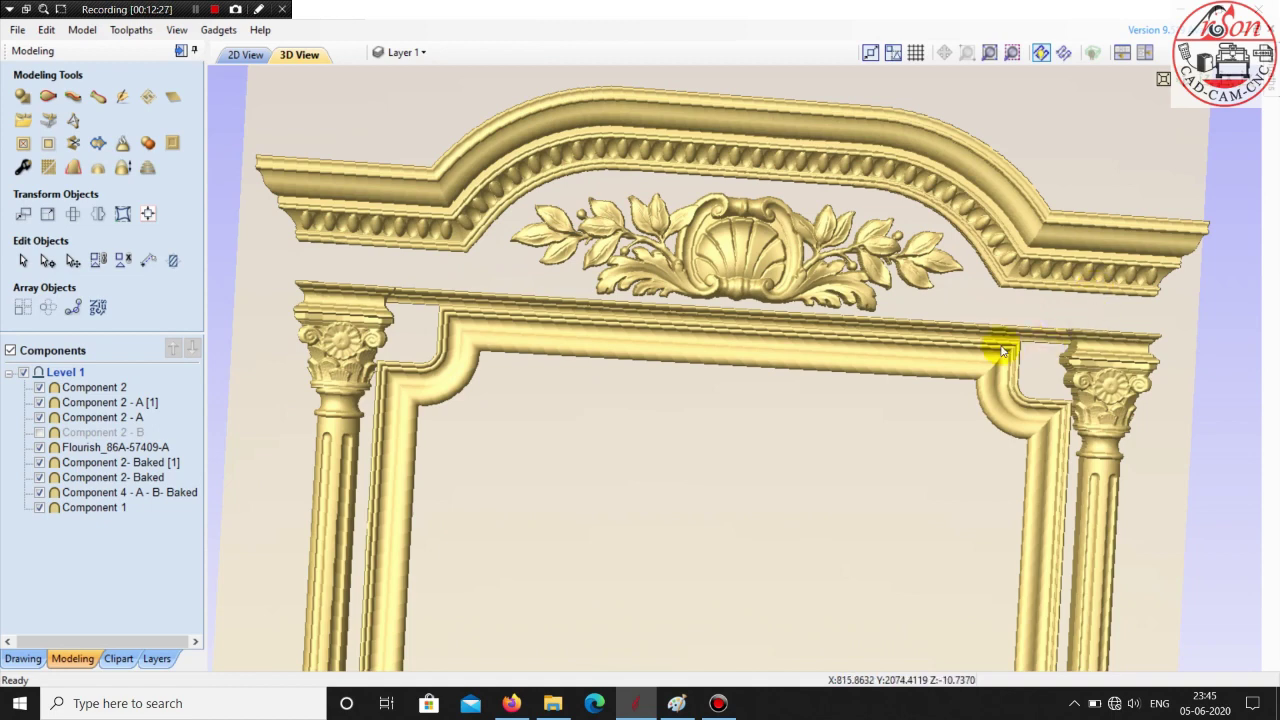
pyautogui.scroll(-2, 731, 380)
# - Inspect the 2D drawing over the reference photo, checking the base moulding outline beneath the left column's panel block
pyautogui.click(246, 55)
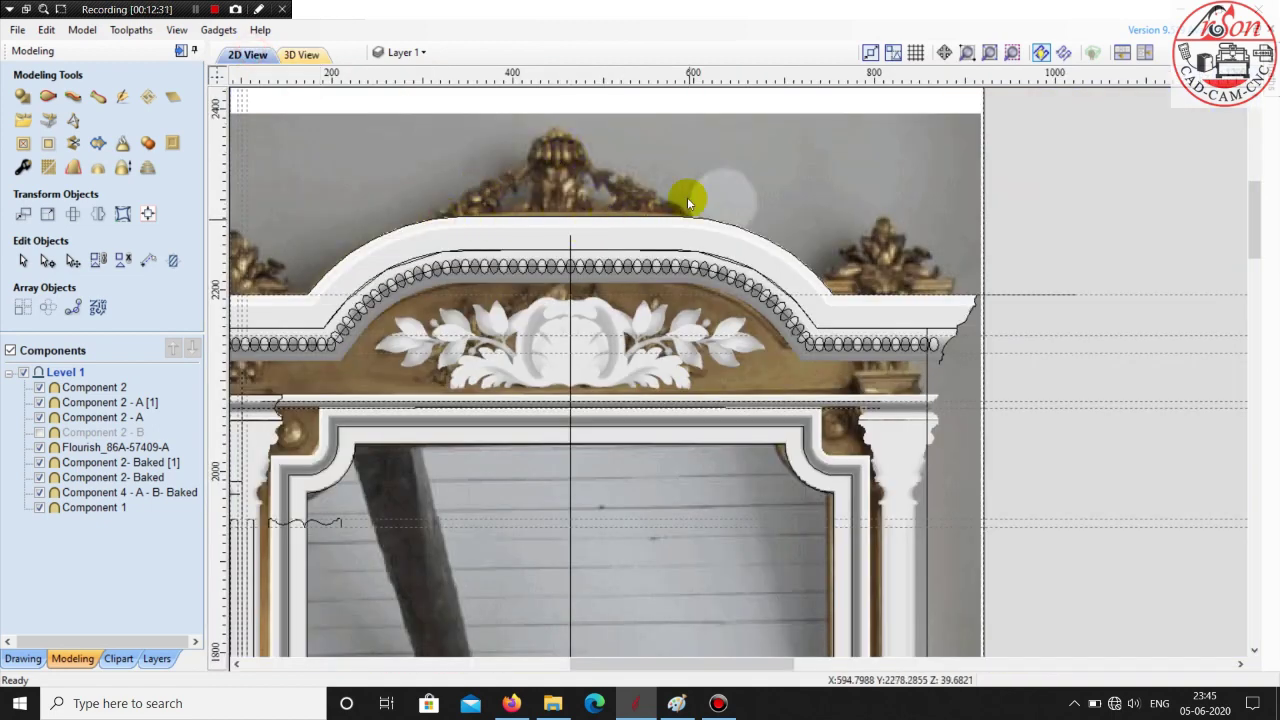
pyautogui.scroll(-1, 495, 270)
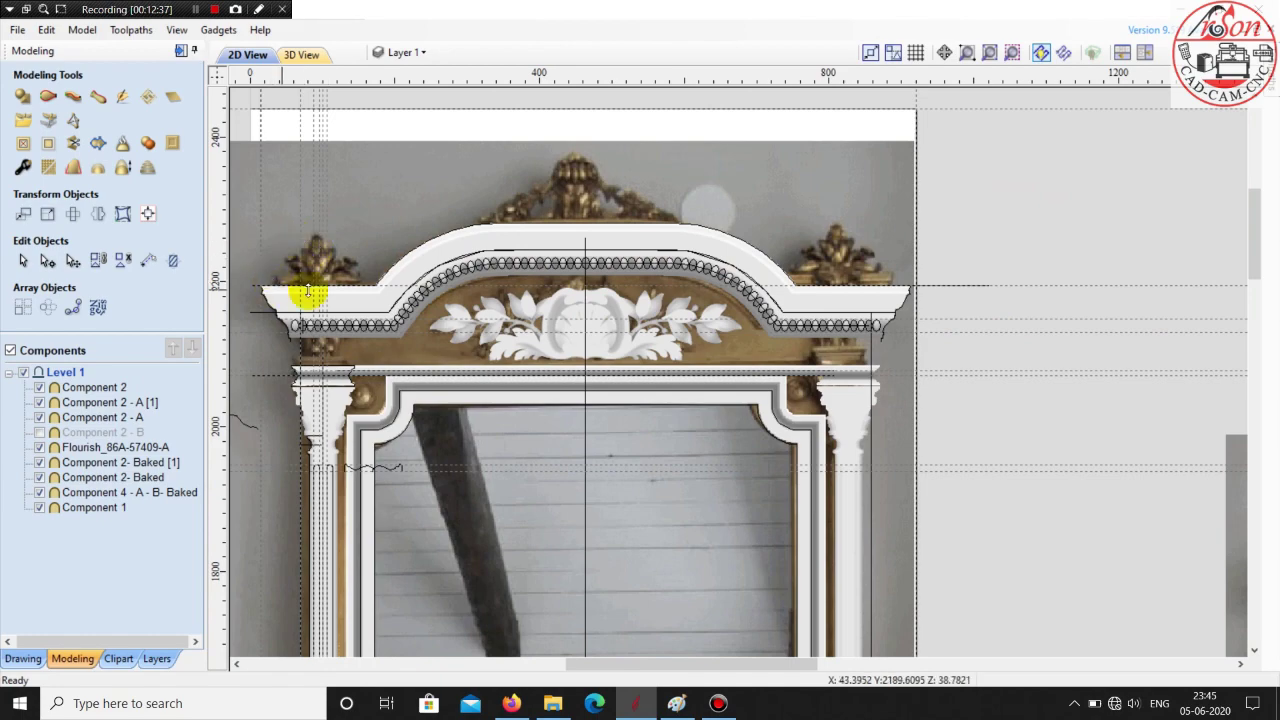
pyautogui.scroll(-2, 834, 224)
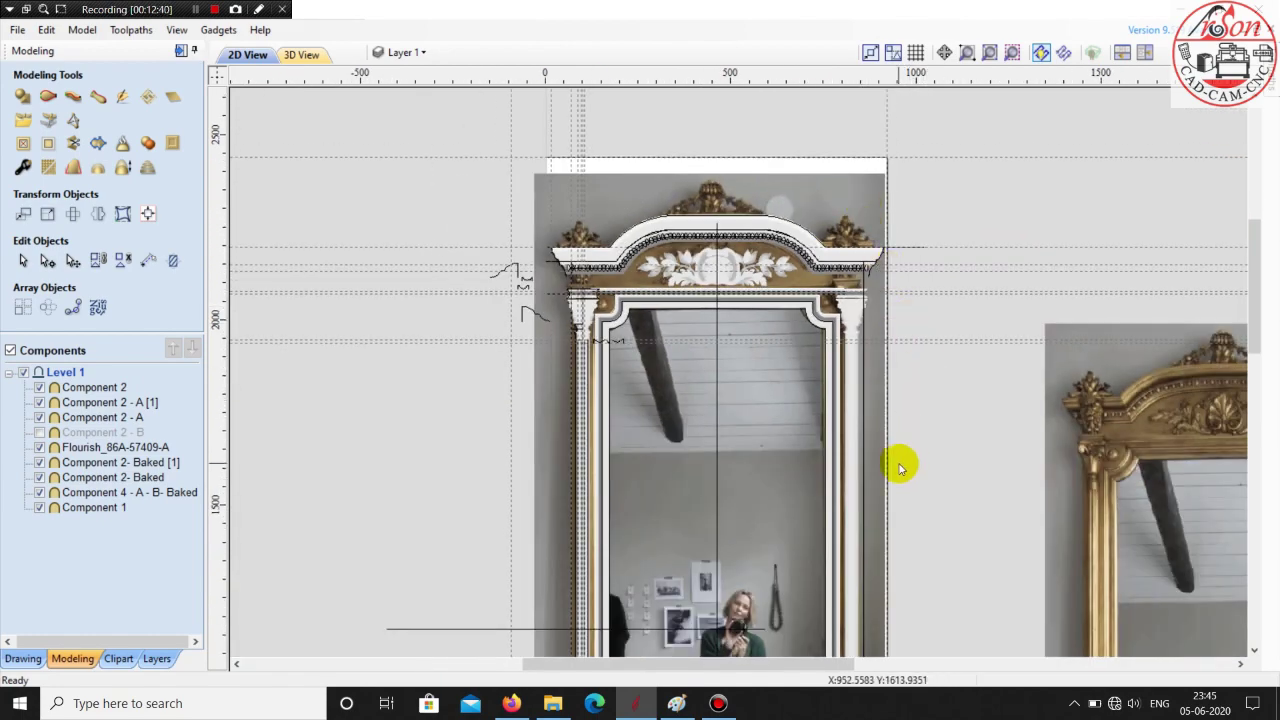
pyautogui.scroll(-4, 834, 263)
pyautogui.scroll(6, 680, 471)
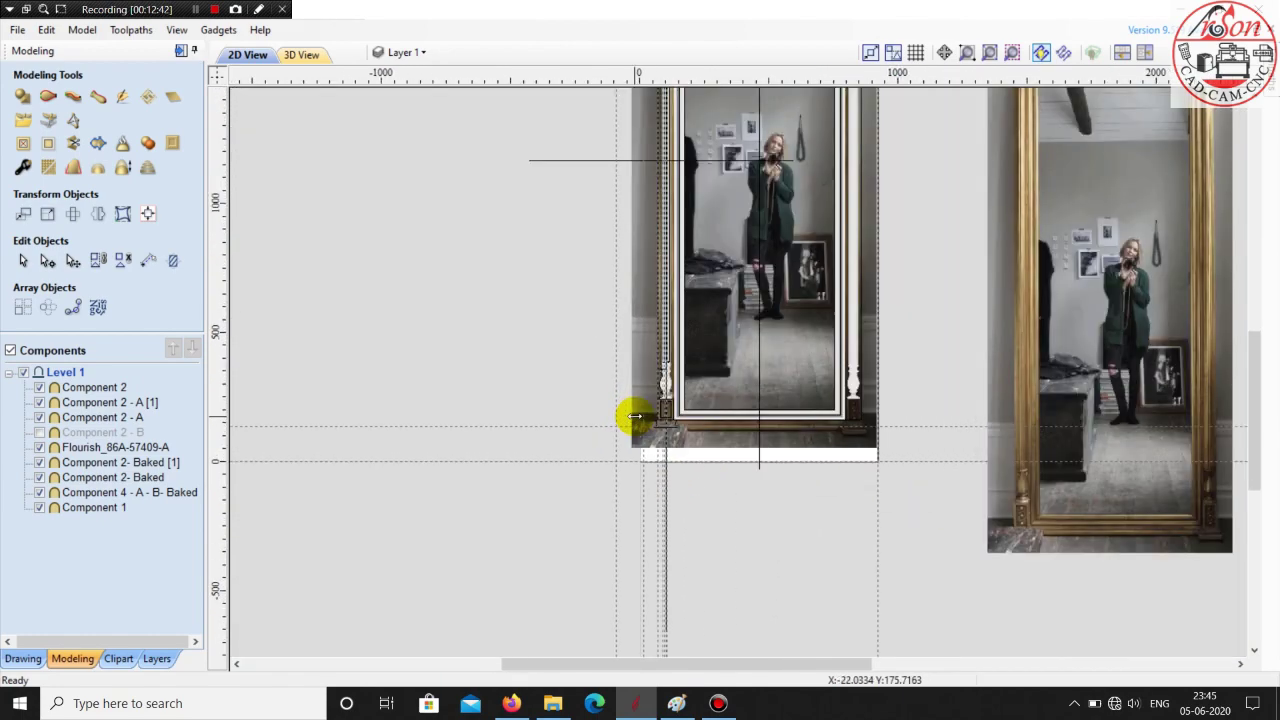
pyautogui.scroll(2, 697, 437)
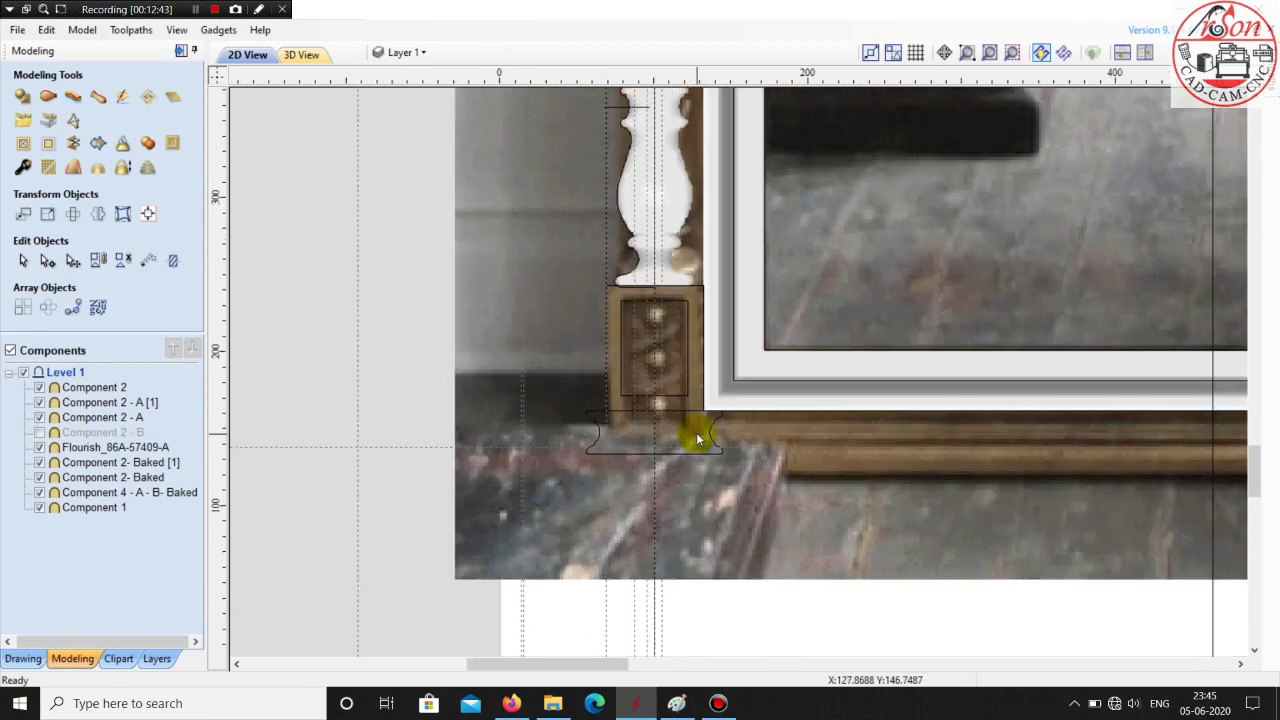
pyautogui.scroll(2, 698, 438)
pyautogui.click(700, 455)
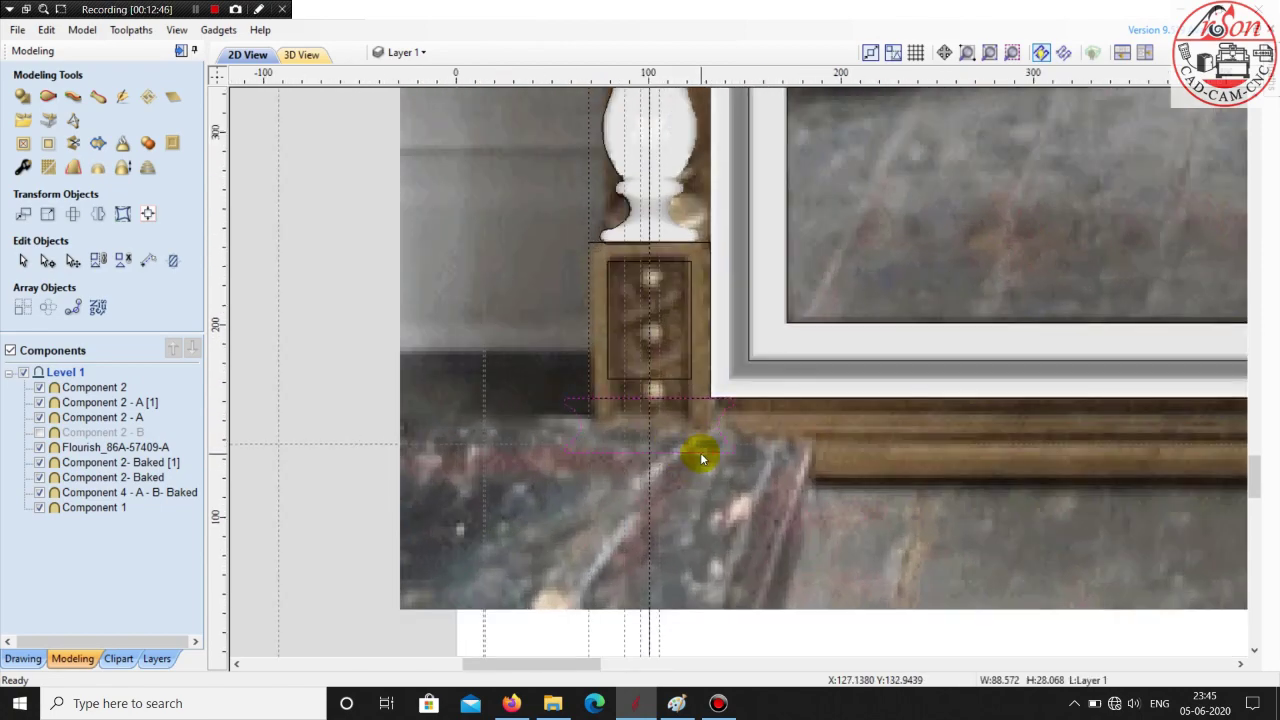
pyautogui.scroll(-6, 700, 458)
pyautogui.scroll(-2, 822, 536)
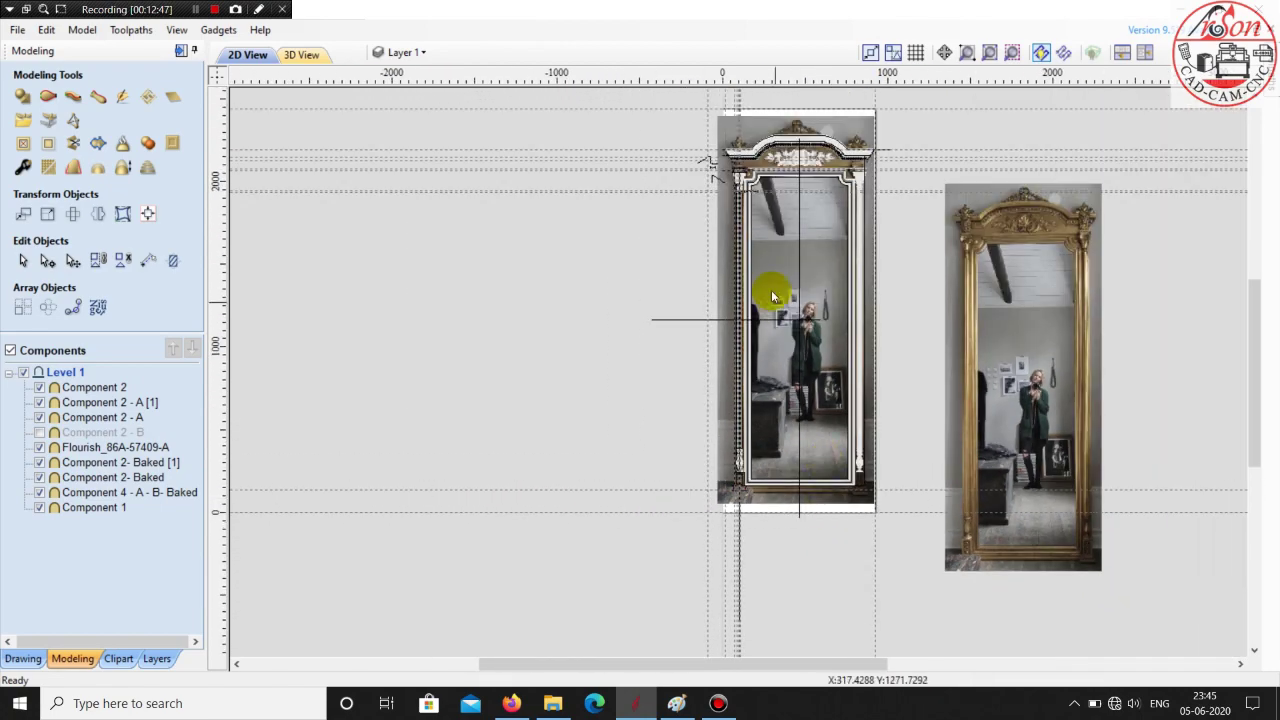
# - Create a mirrored copy of the left column's cap moulding at the frame's lower end, flipped about the horizontal centre line
pyautogui.scroll(8, 766, 137)
pyautogui.scroll(1, 727, 210)
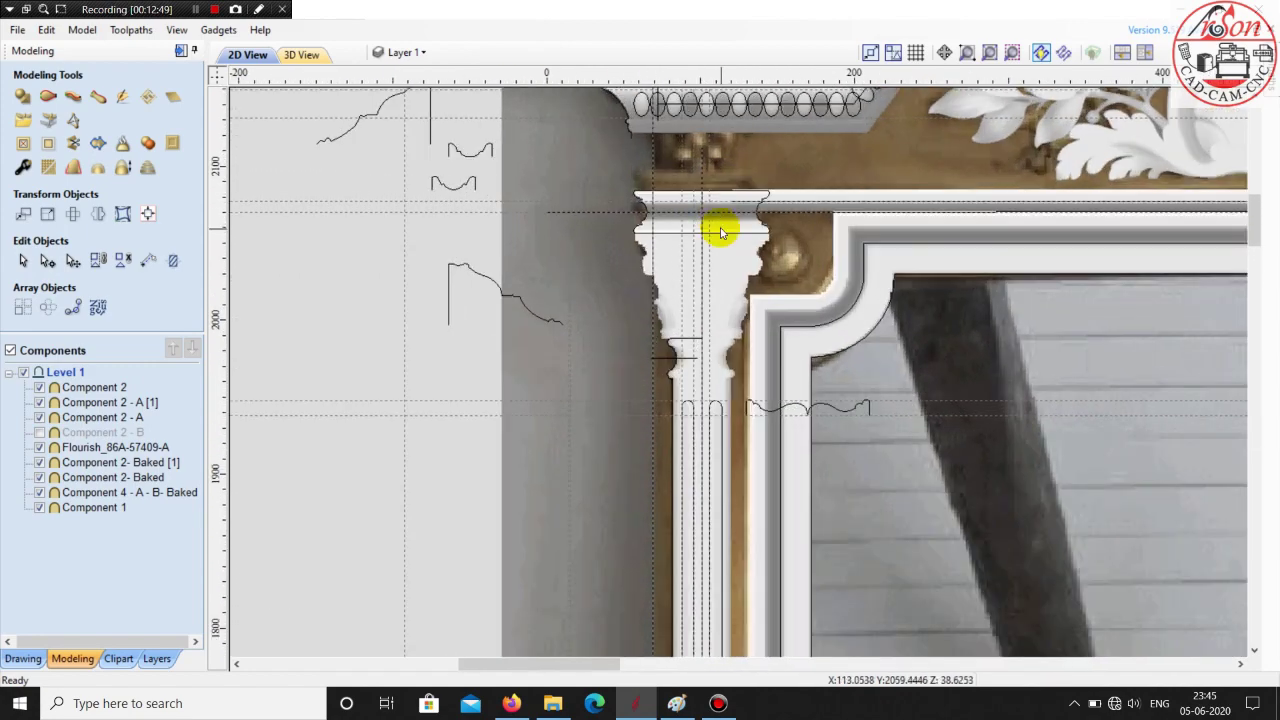
pyautogui.click(722, 228)
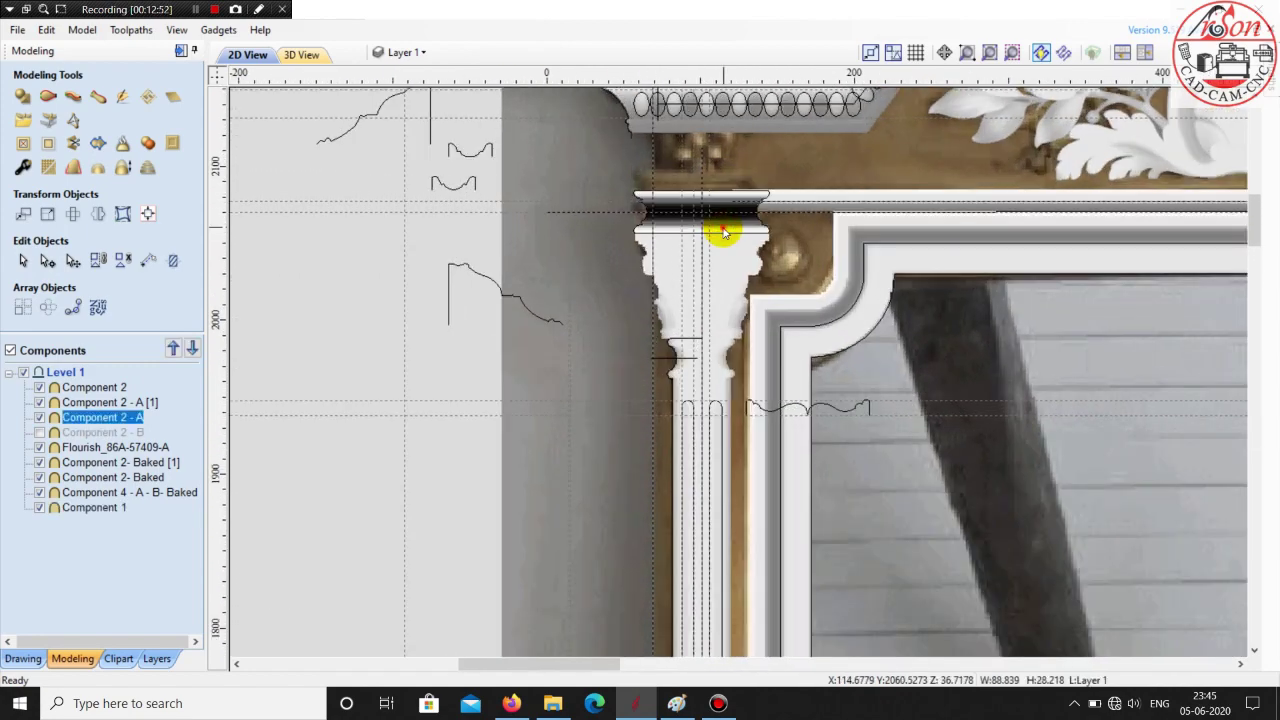
pyautogui.scroll(-8, 724, 233)
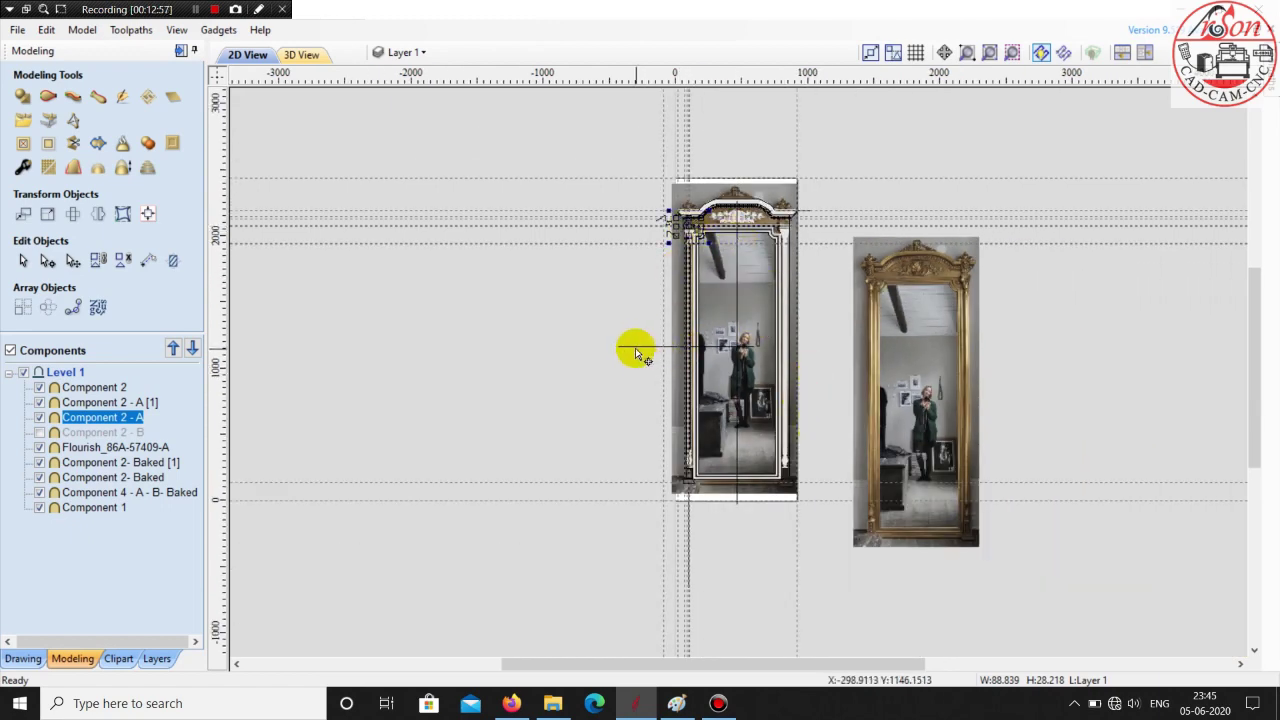
pyautogui.click(96, 213)
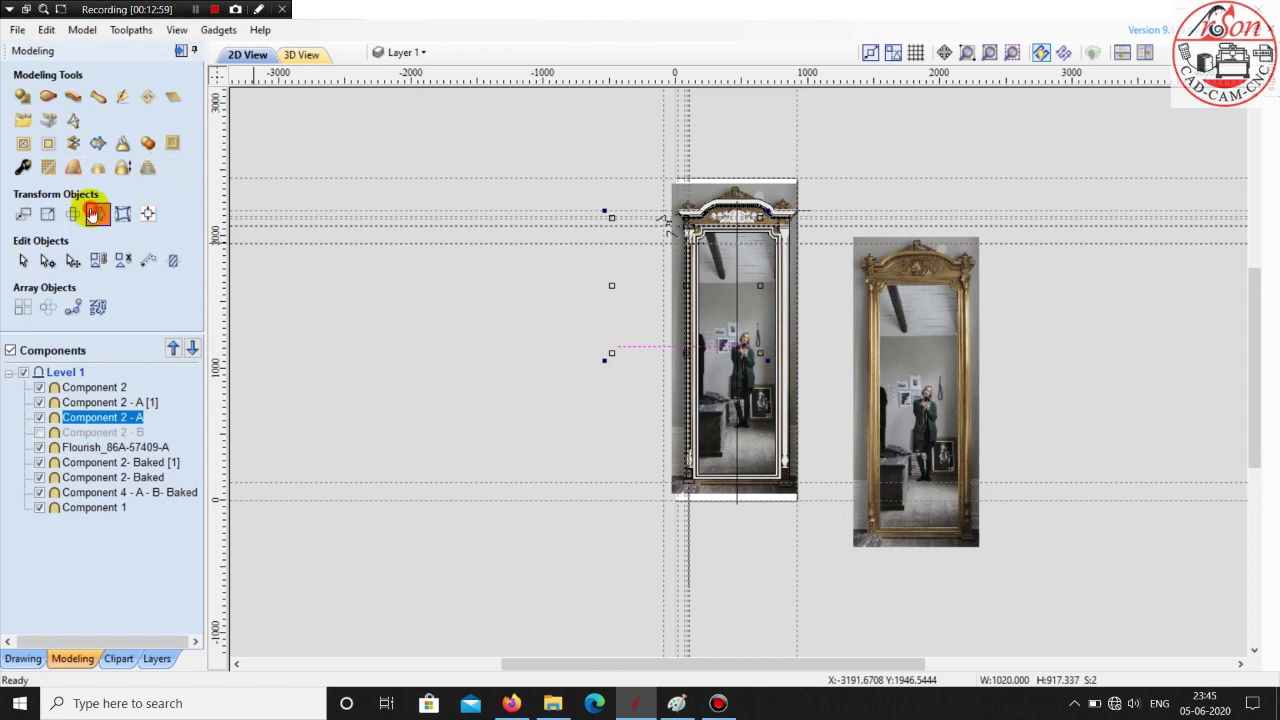
pyautogui.click(118, 324)
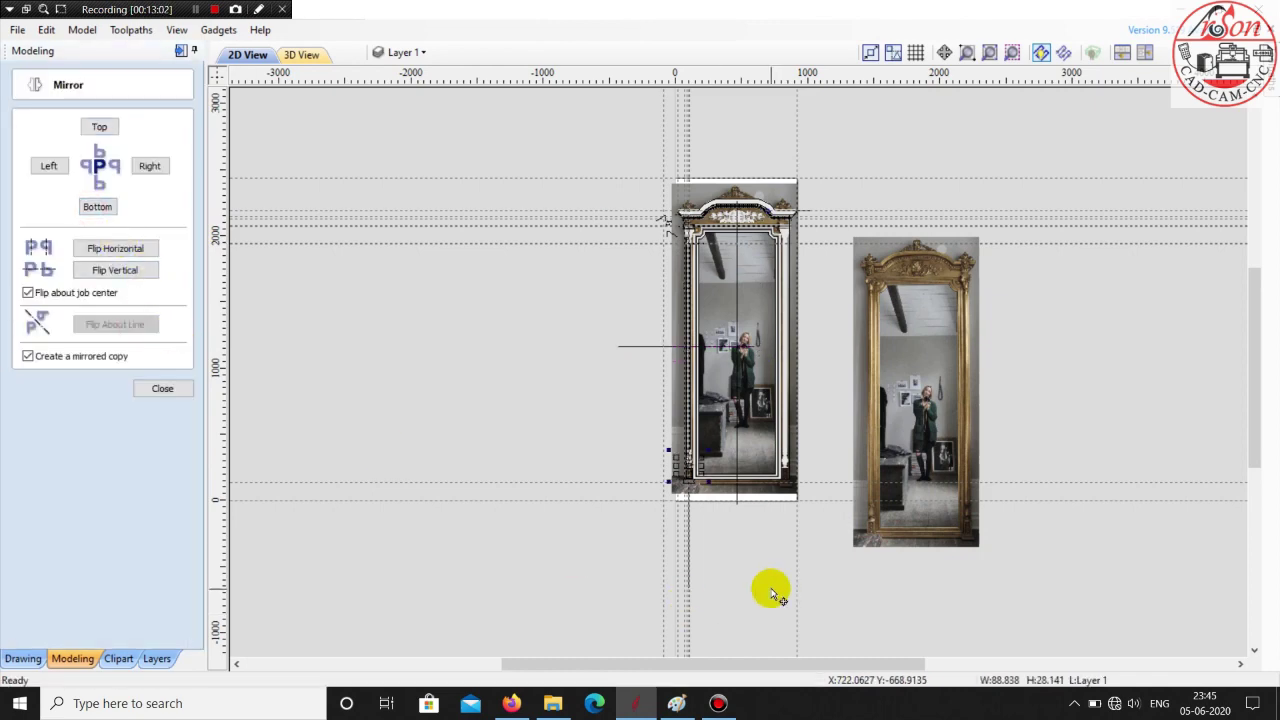
# - Move the mirrored cap moulding down onto the base outline below the left column, aligning its upper edge with the outline's top line
pyautogui.scroll(3, 768, 593)
pyautogui.scroll(3, 590, 285)
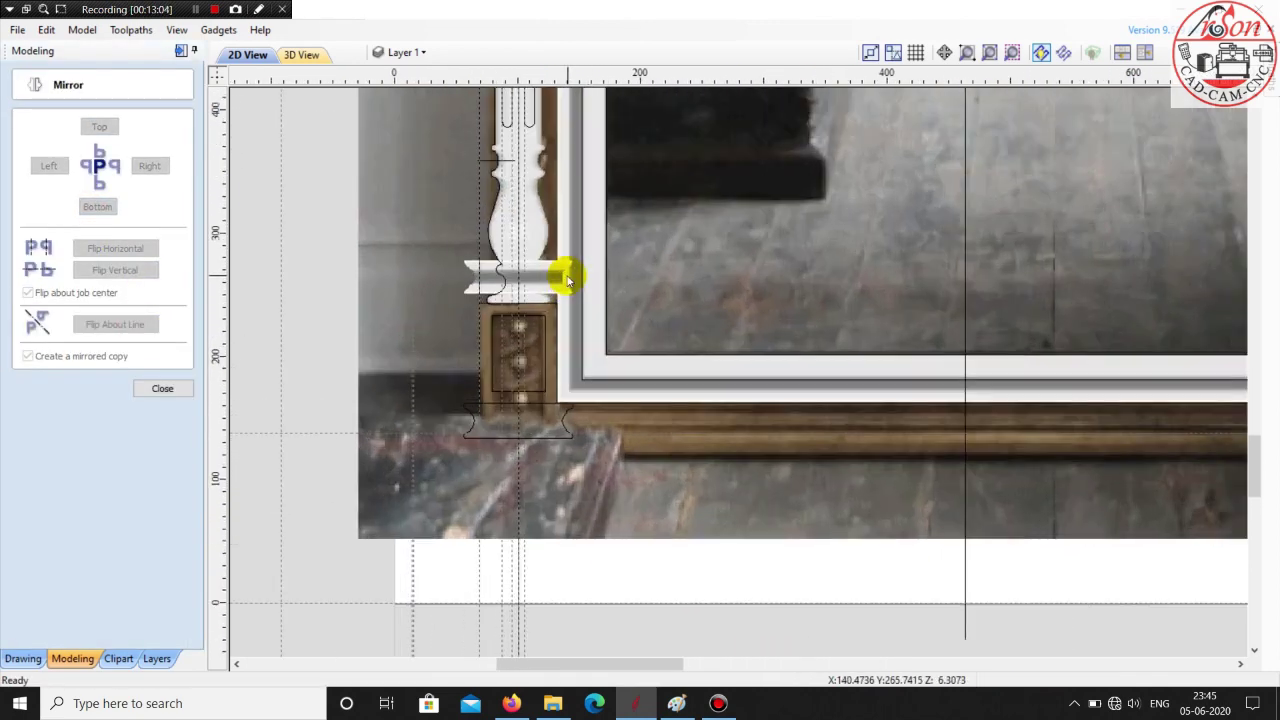
pyautogui.click(558, 275)
pyautogui.moveTo(556, 277); pyautogui.dragTo(557, 391)
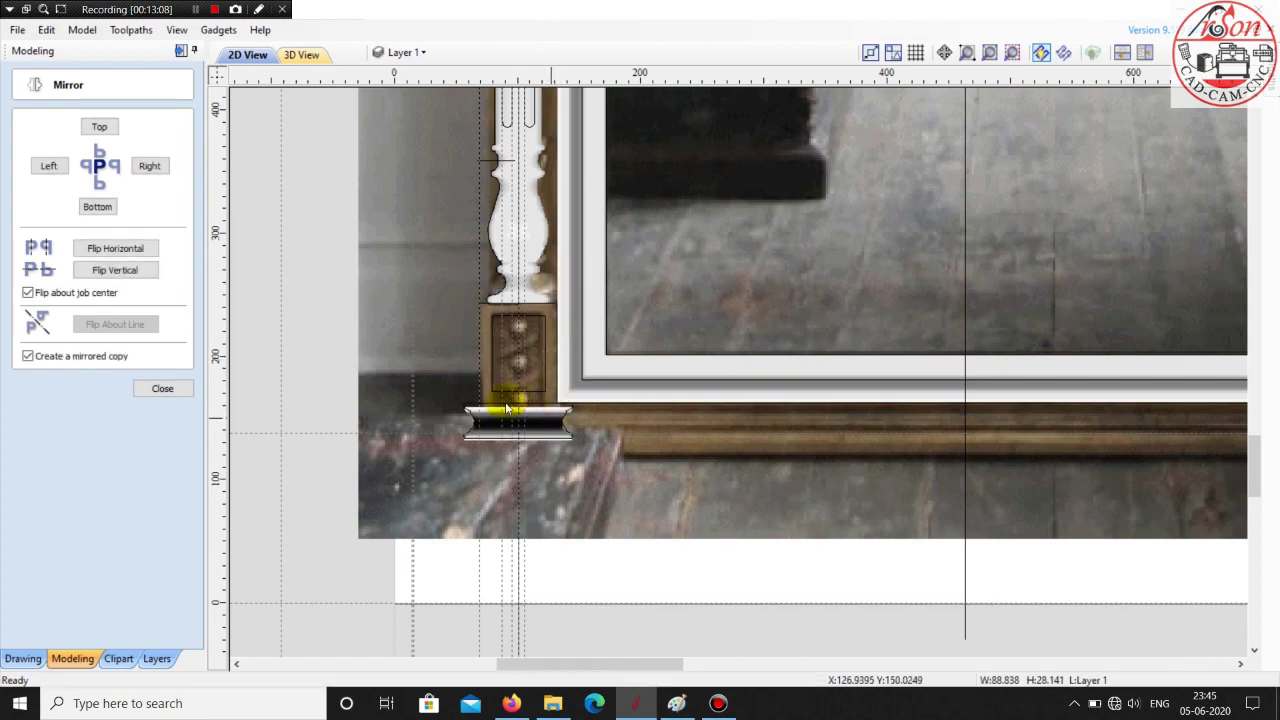
pyautogui.scroll(6, 510, 410)
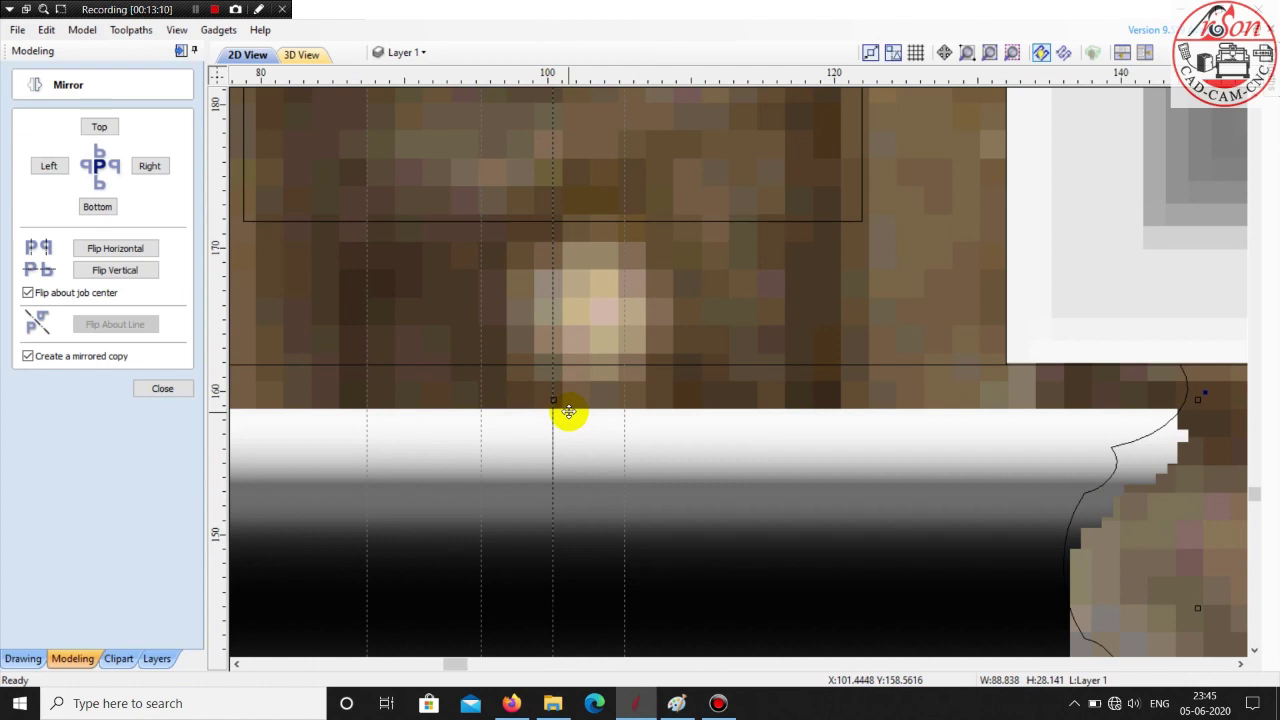
pyautogui.moveTo(568, 411); pyautogui.dragTo(578, 369)
pyautogui.scroll(1, 1190, 355)
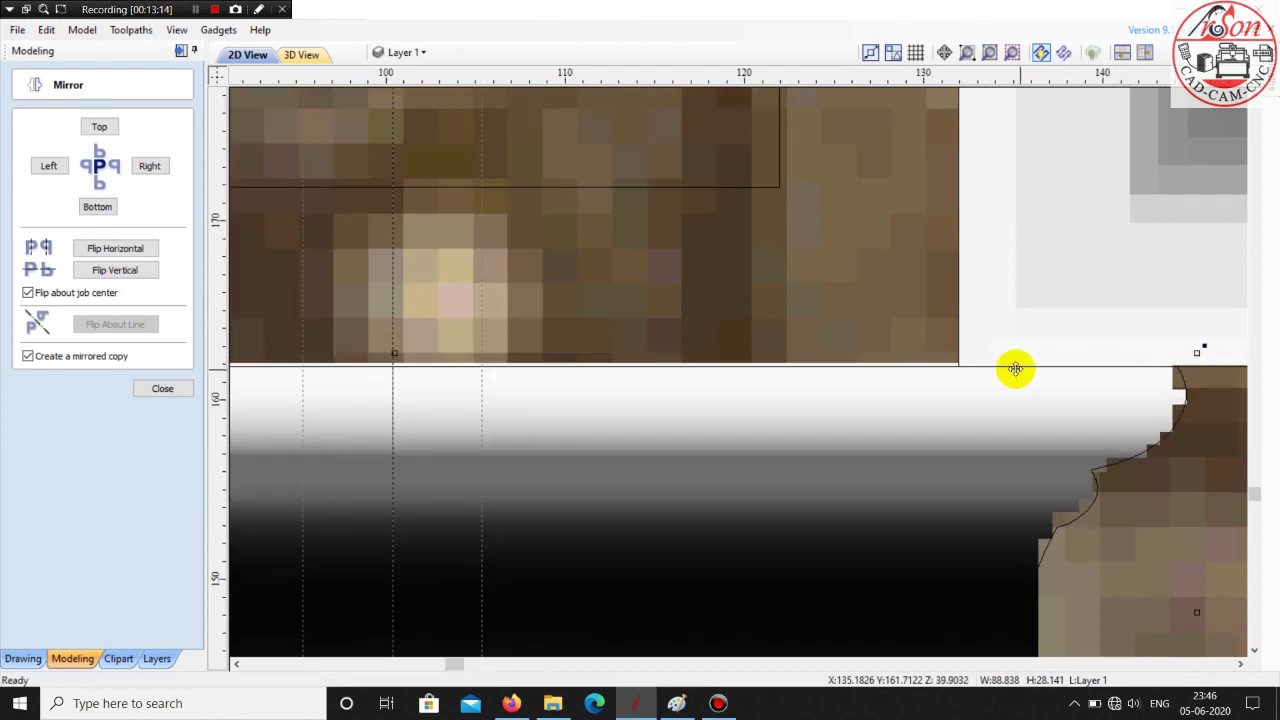
# - Examine the left column's base moulding in 3D against the column foot and the inner frame's lower corner, and return to the 2D drawing
pyautogui.click(301, 54)
pyautogui.scroll(-4, 640, 429)
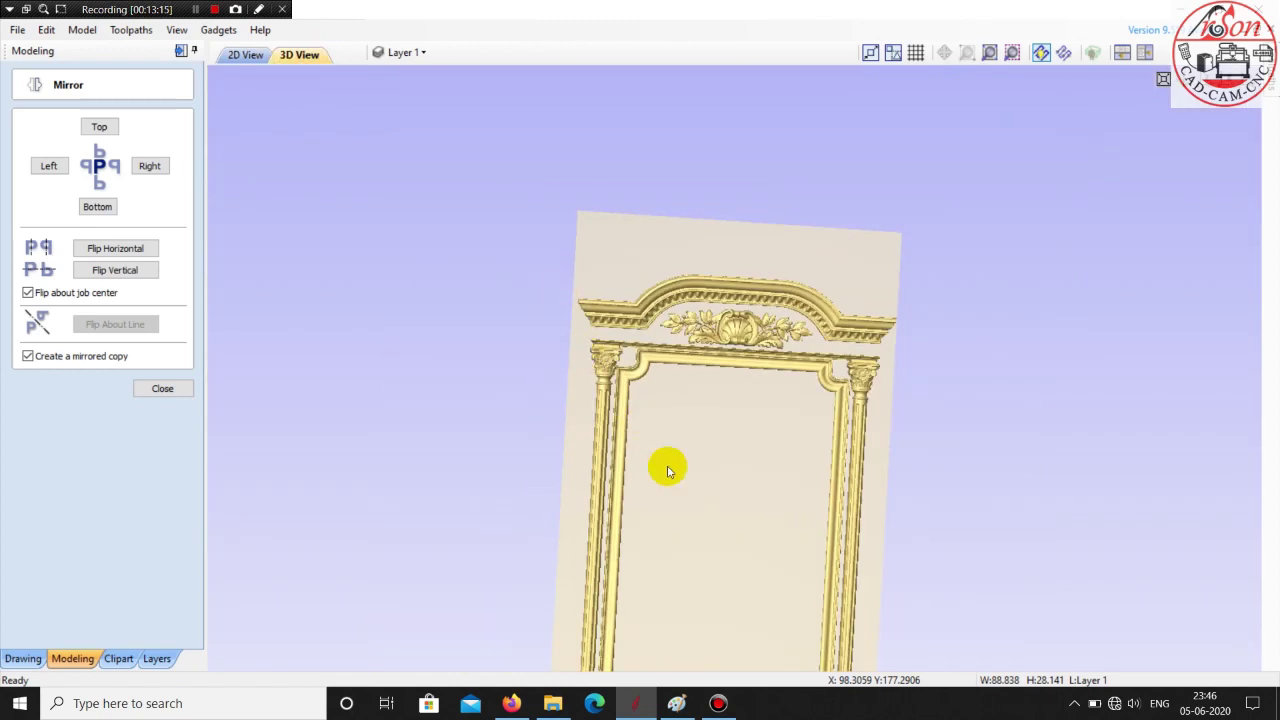
pyautogui.moveTo(672, 435); pyautogui.dragTo(618, 428)
pyautogui.scroll(10, 618, 428)
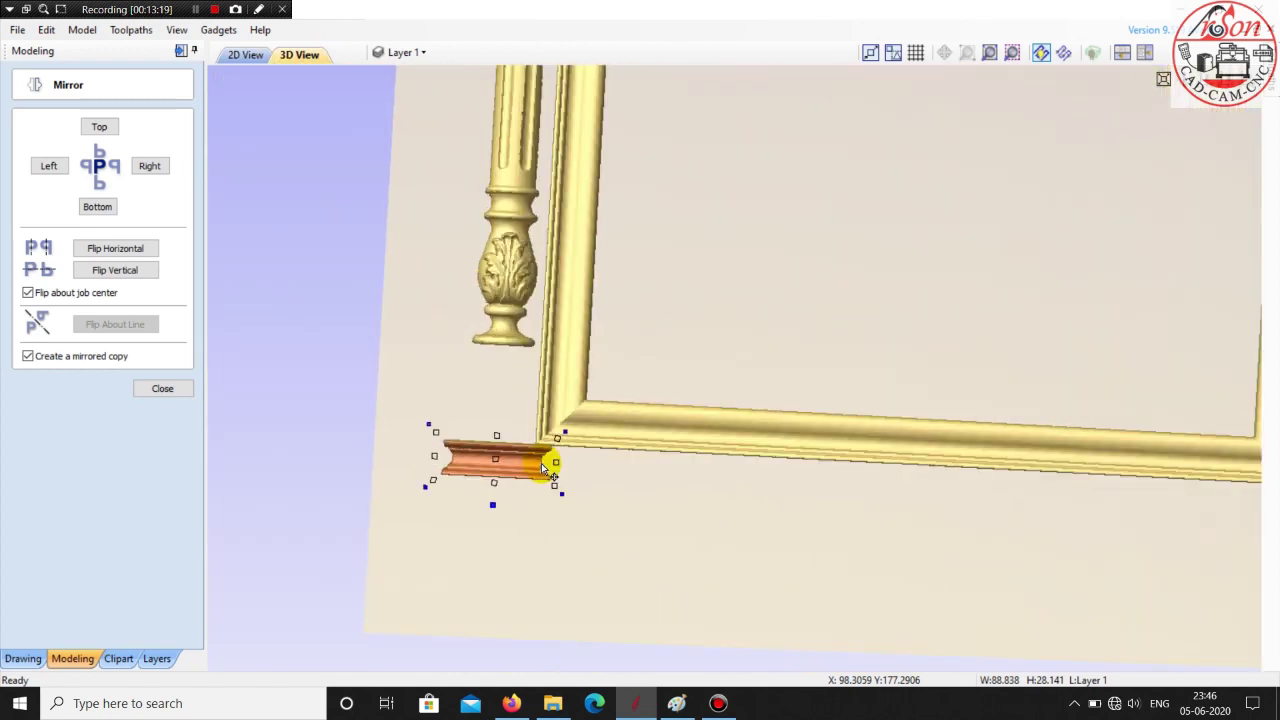
pyautogui.moveTo(423, 551); pyautogui.dragTo(606, 307)
pyautogui.click(606, 310)
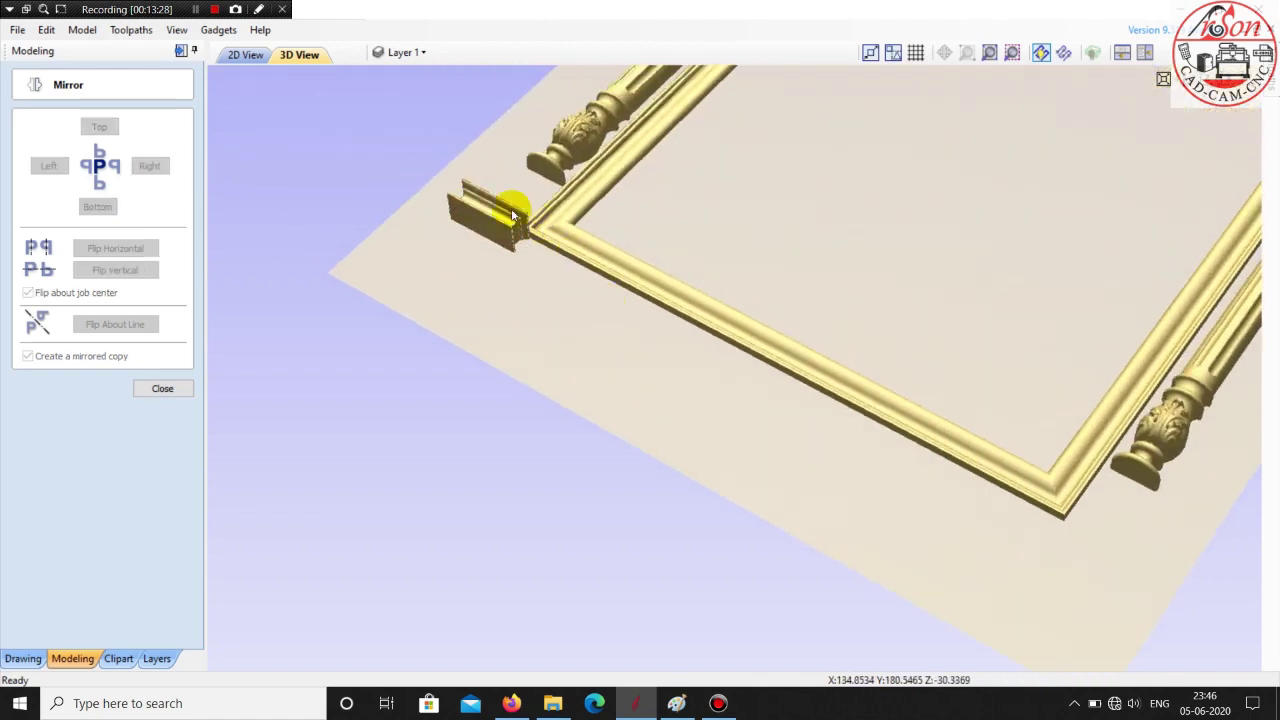
pyautogui.click(246, 54)
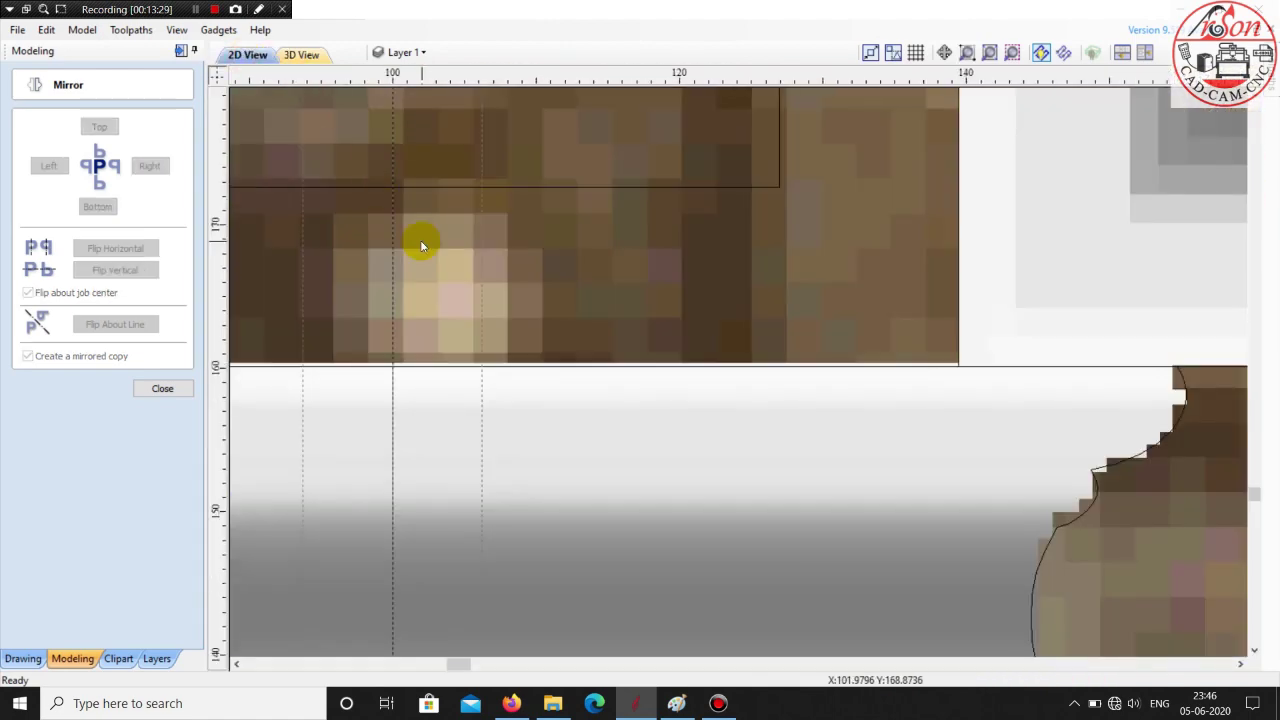
# - Examine the lower rail in the reference photo beside the left column's base moulding and close the Mirror tool
pyautogui.scroll(-4, 423, 246)
pyautogui.scroll(-3, 528, 354)
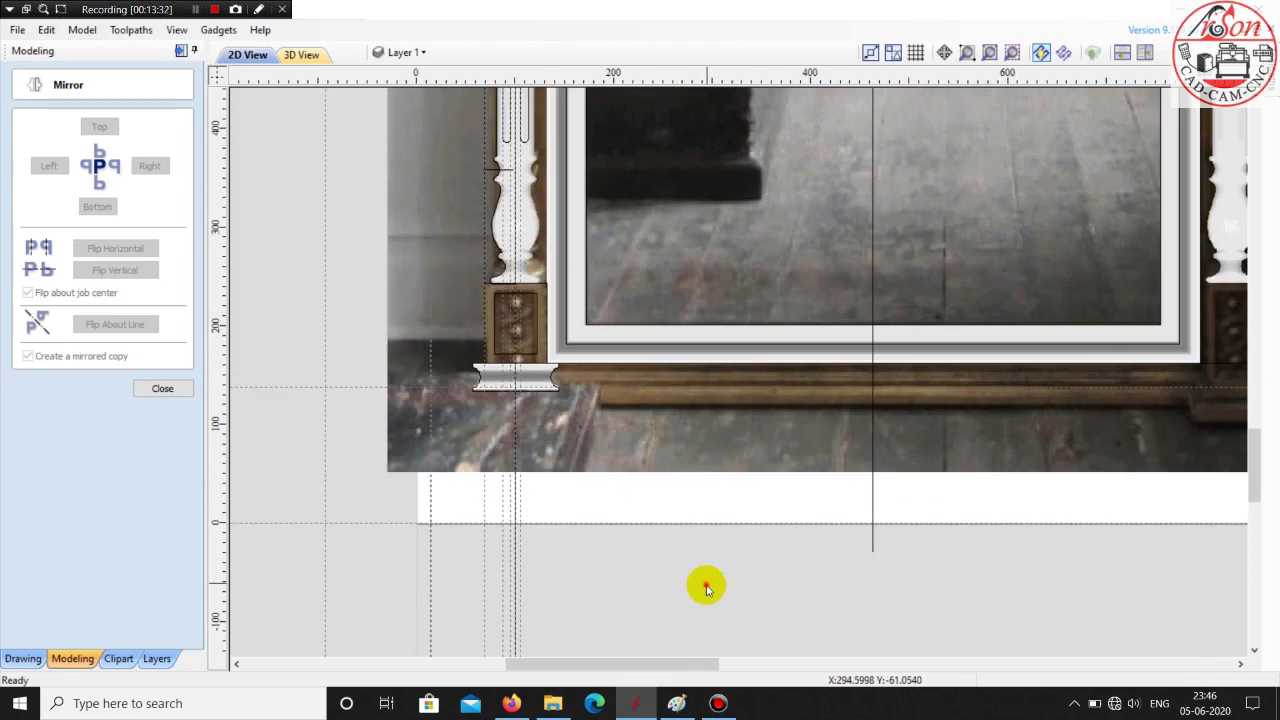
pyautogui.scroll(2, 869, 386)
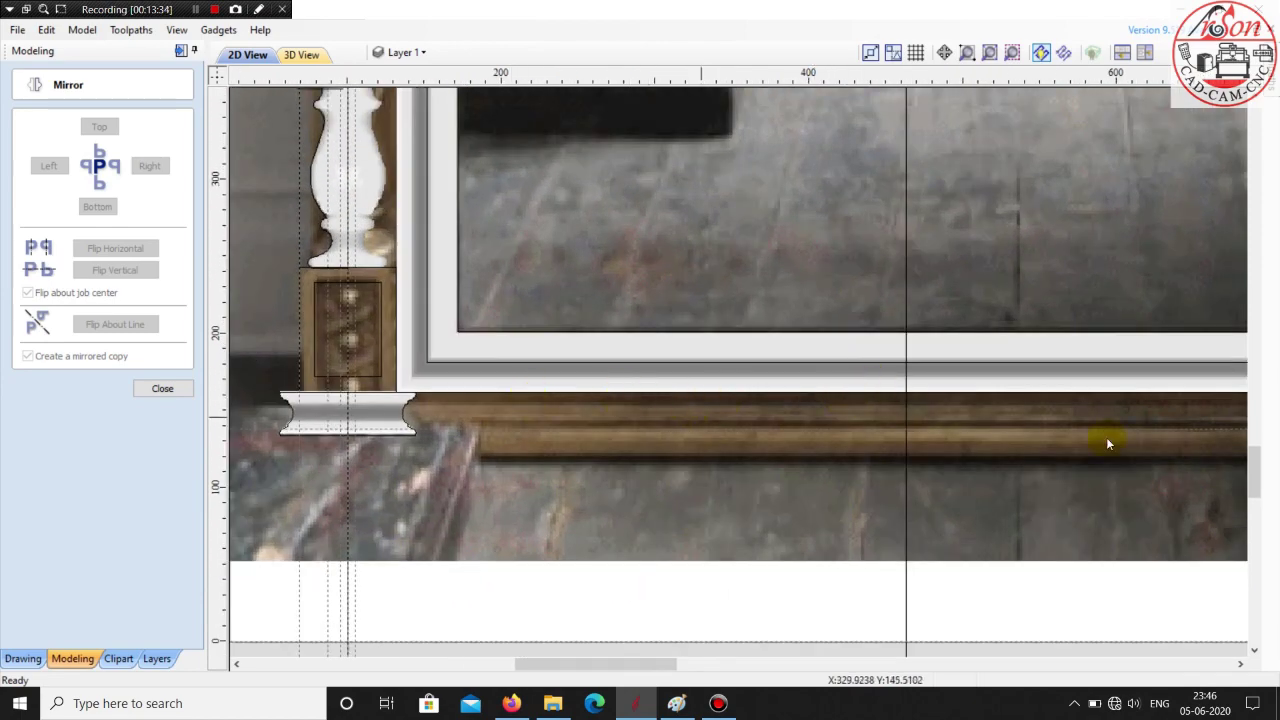
pyautogui.scroll(-2, 488, 455)
pyautogui.click(164, 389)
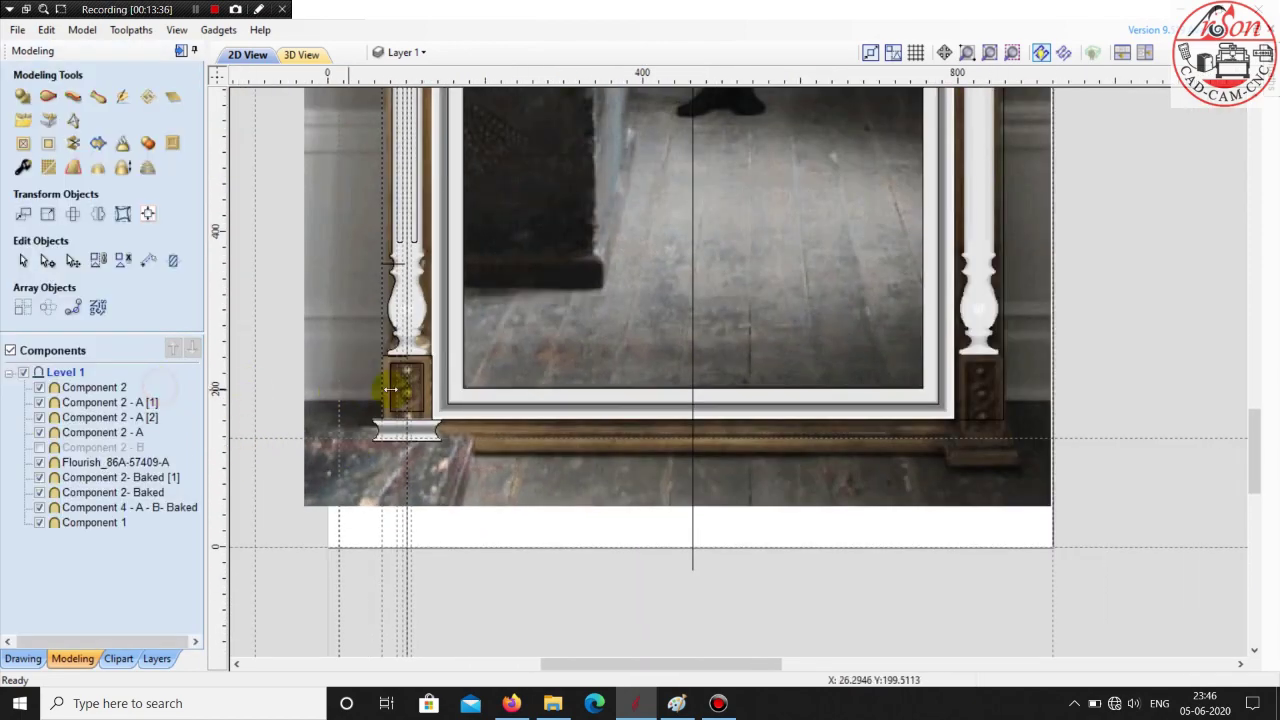
pyautogui.scroll(4, 395, 443)
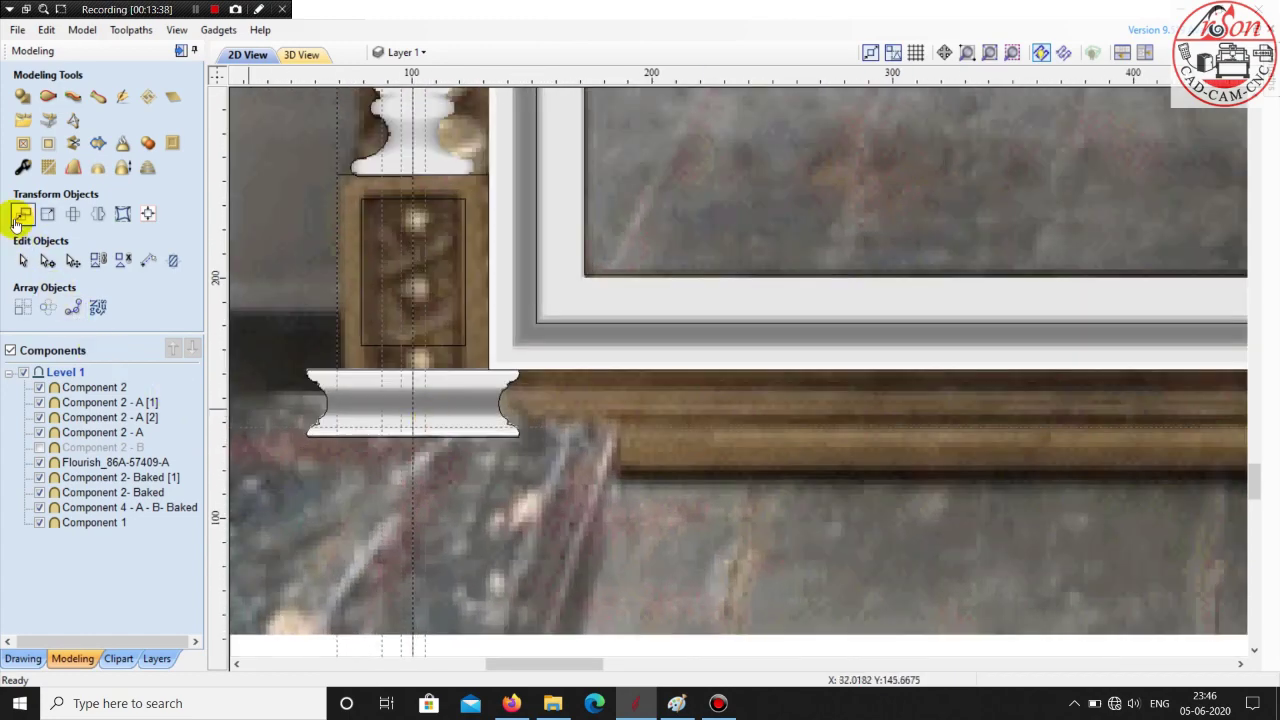
pyautogui.scroll(-8, 651, 557)
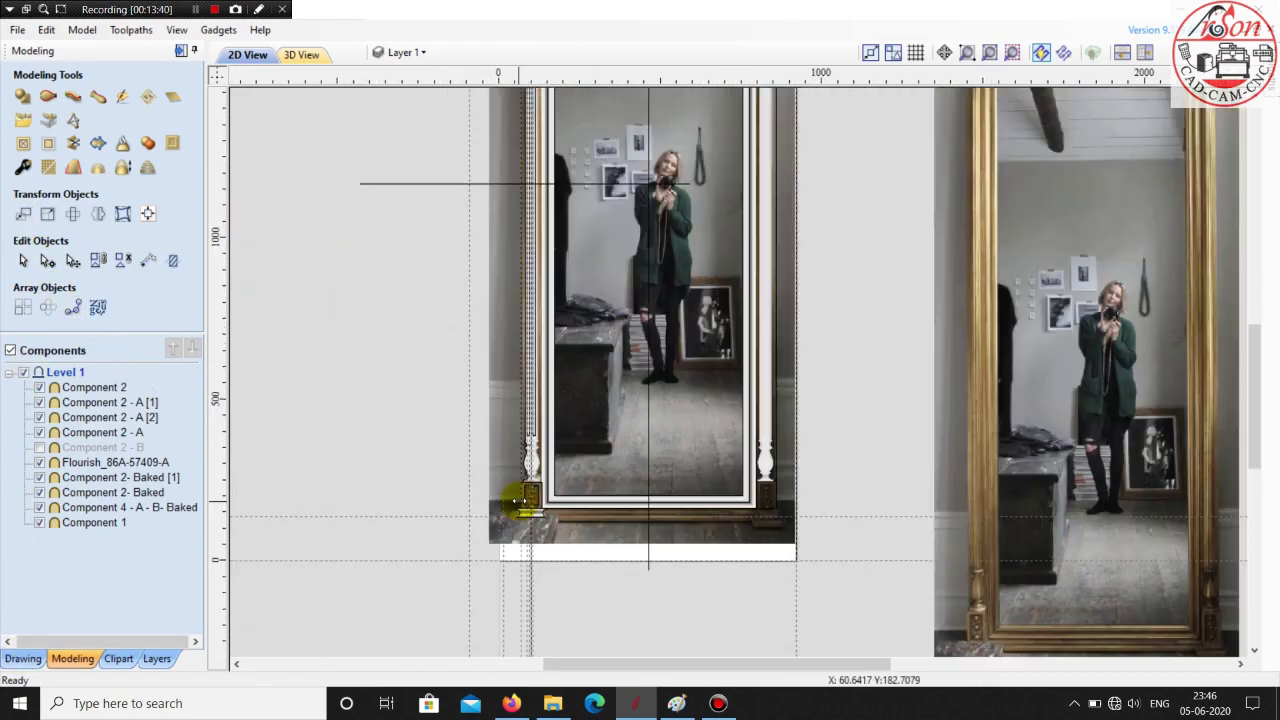
# - Move the horizontal rail line from between the column caps down to the left base moulding, at a Y position of about 149 mm
pyautogui.scroll(10, 650, 106)
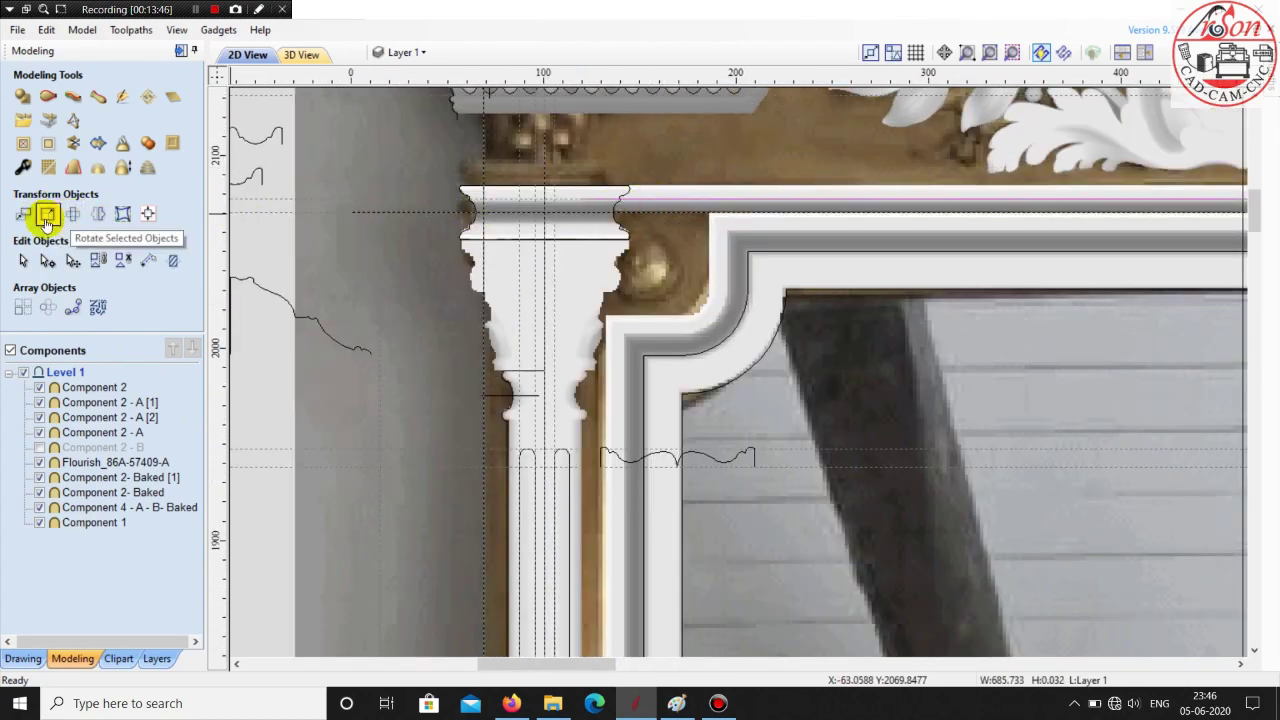
pyautogui.click(22, 213)
pyautogui.scroll(-8, 708, 168)
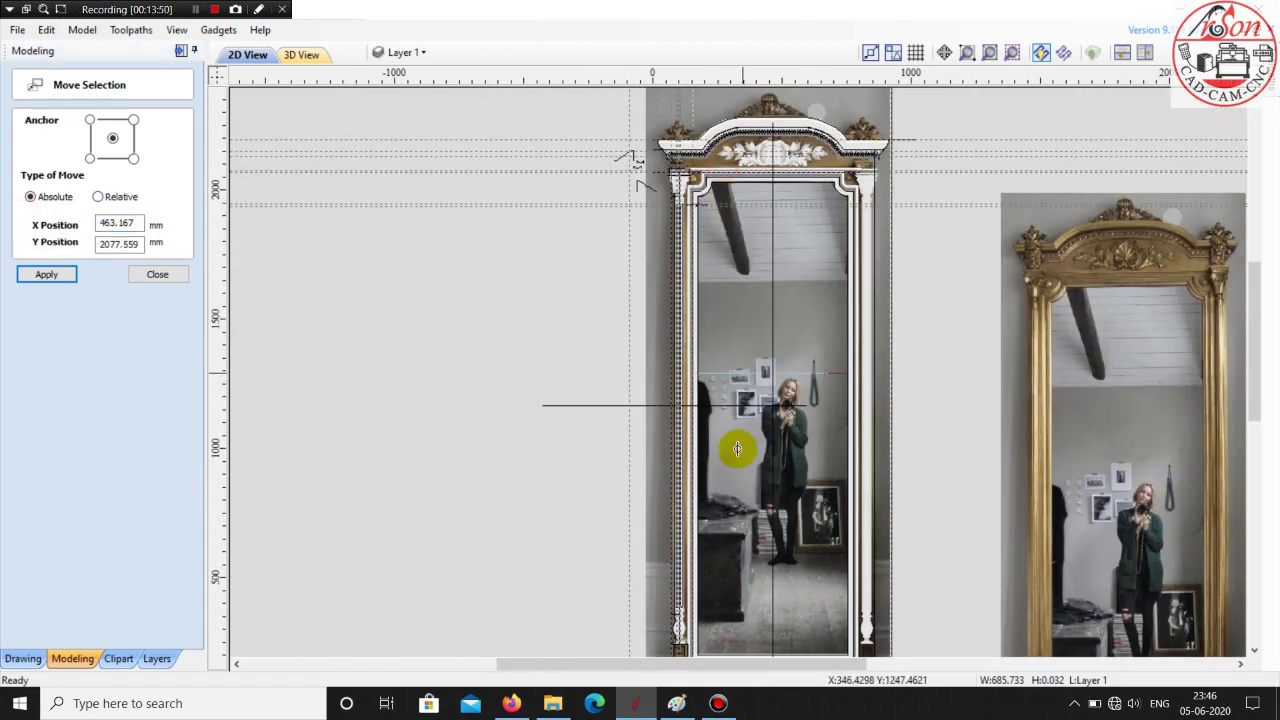
pyautogui.scroll(-4, 716, 328)
pyautogui.scroll(8, 737, 371)
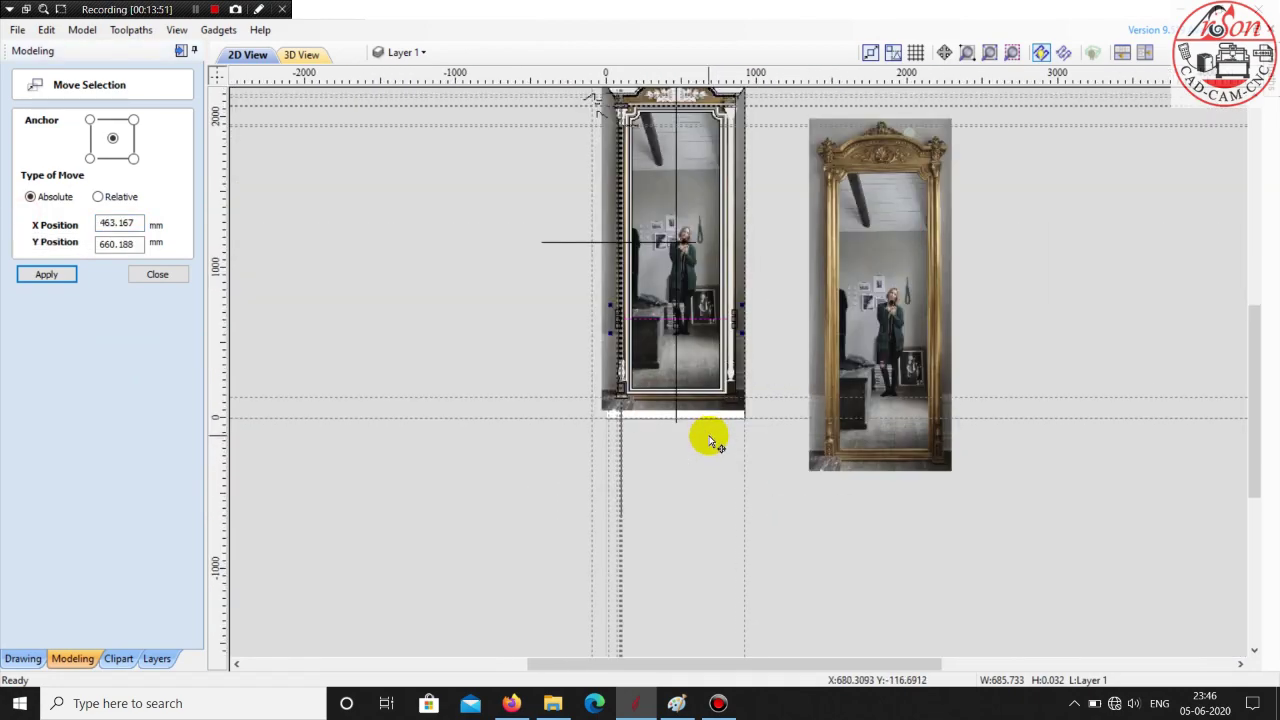
pyautogui.scroll(2, 596, 220)
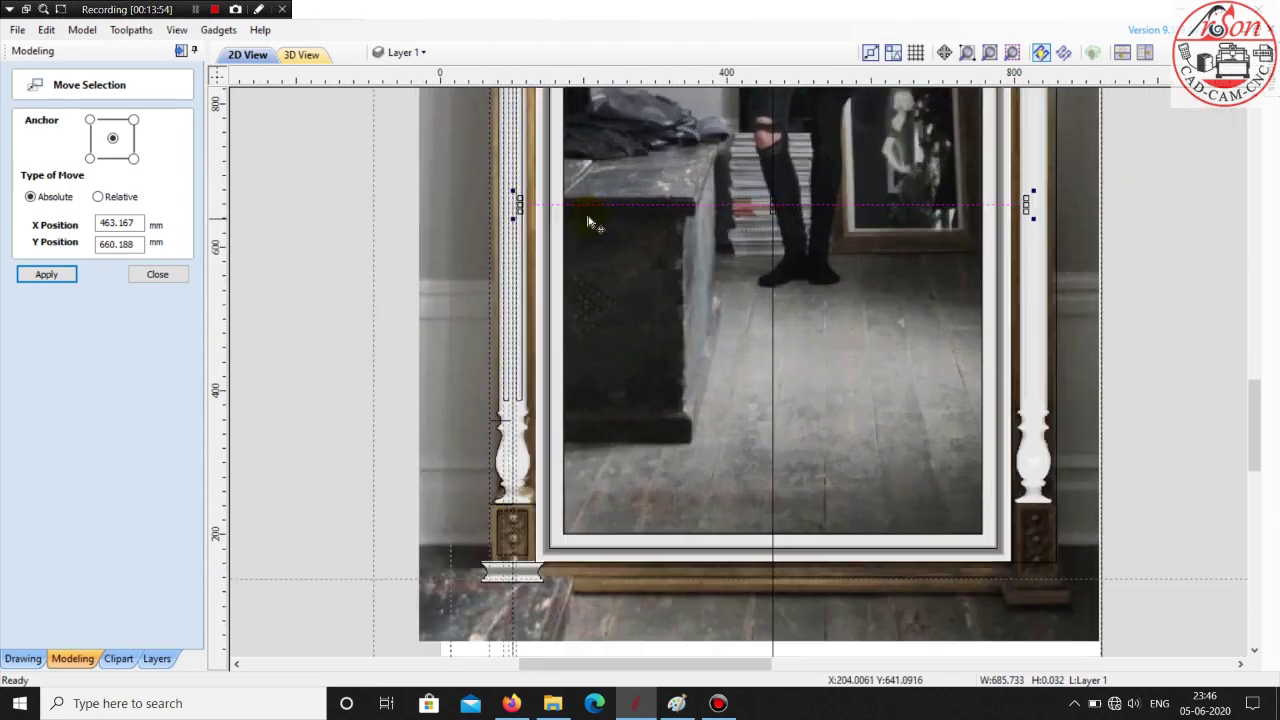
pyautogui.moveTo(590, 432); pyautogui.dragTo(574, 576)
pyautogui.scroll(5, 580, 580)
pyautogui.scroll(1, 578, 586)
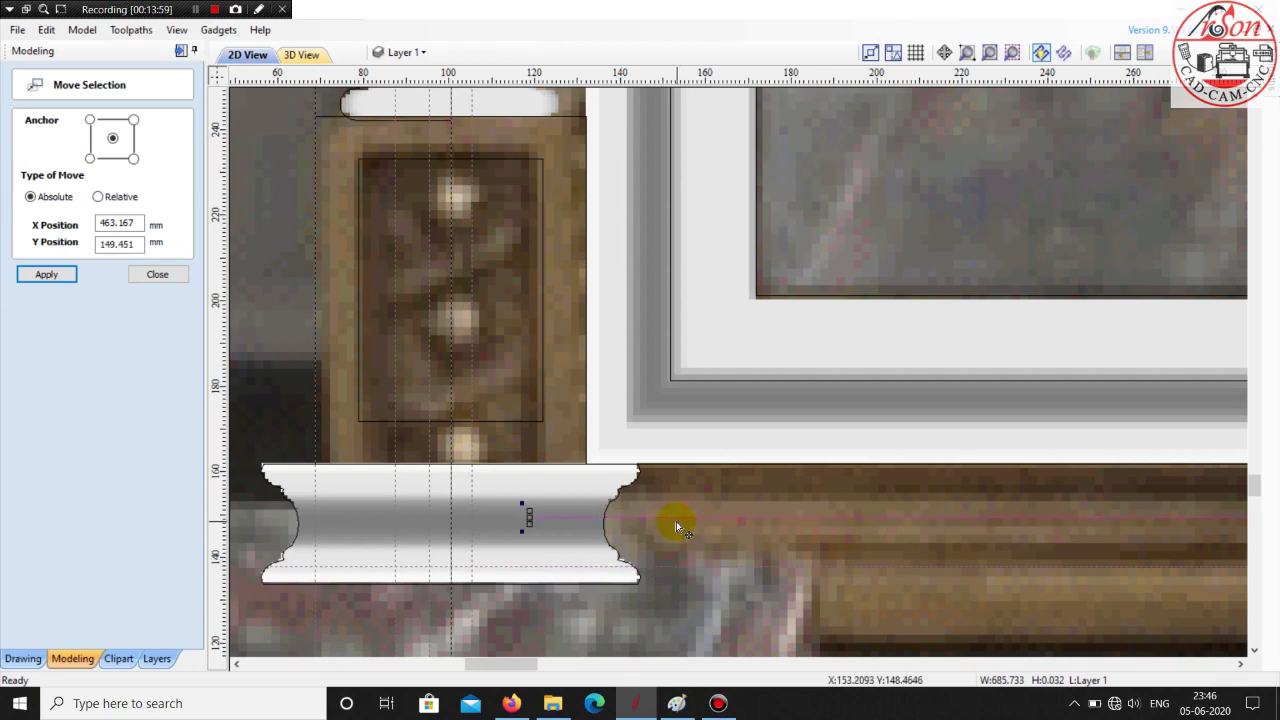
# - Align the lowered rail line with the vertical centre of the left column's base moulding
pyautogui.keyDown('shift'); pyautogui.click(591, 480); pyautogui.keyUp('shift')
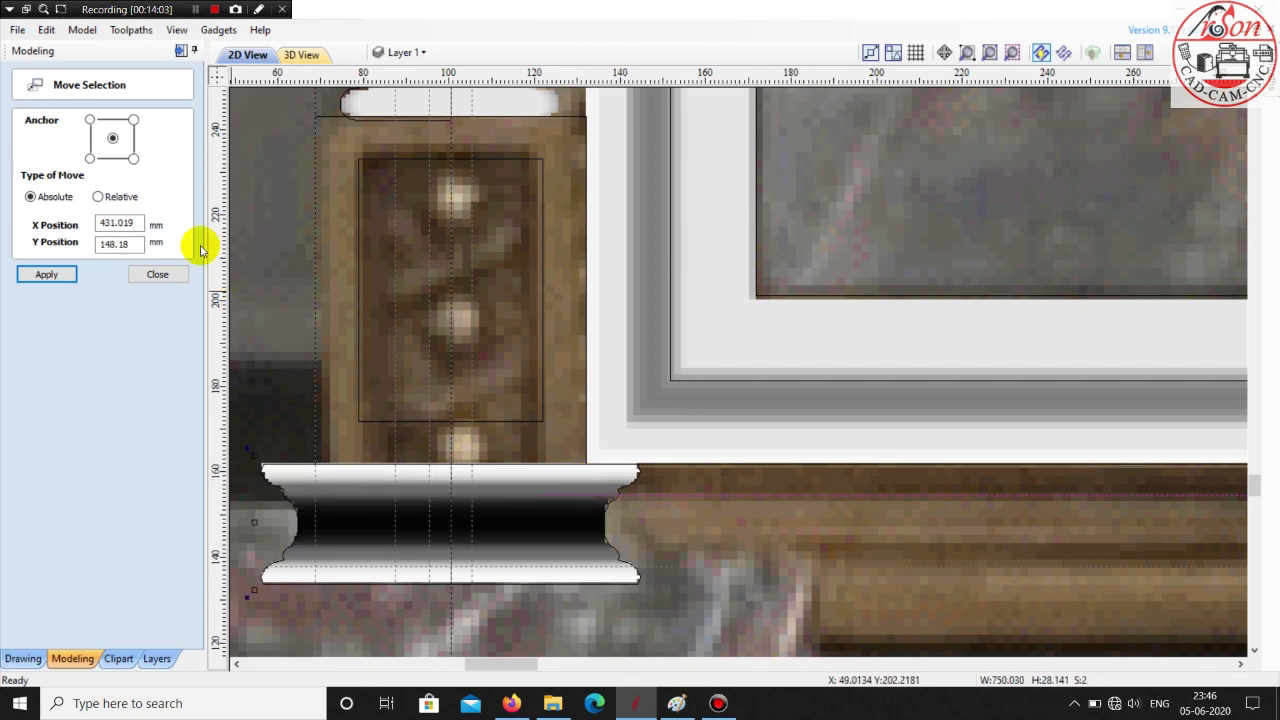
pyautogui.click(160, 274)
pyautogui.click(149, 214)
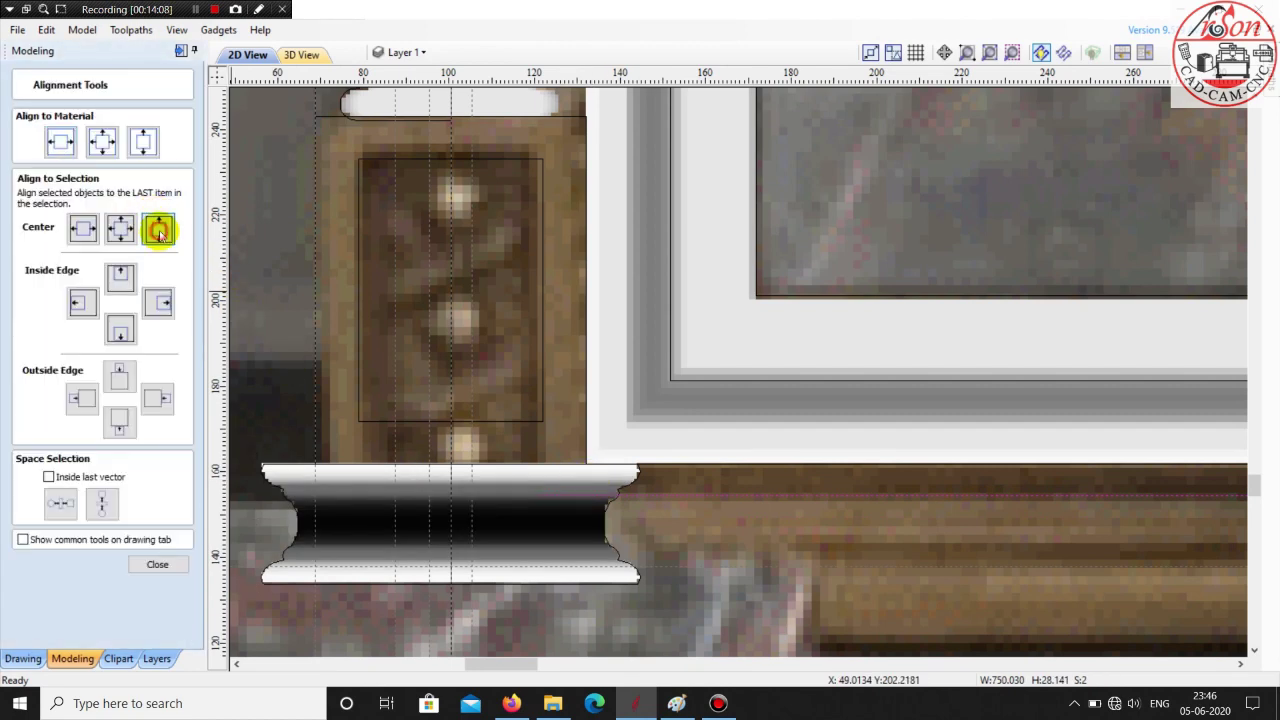
pyautogui.scroll(-6, 772, 448)
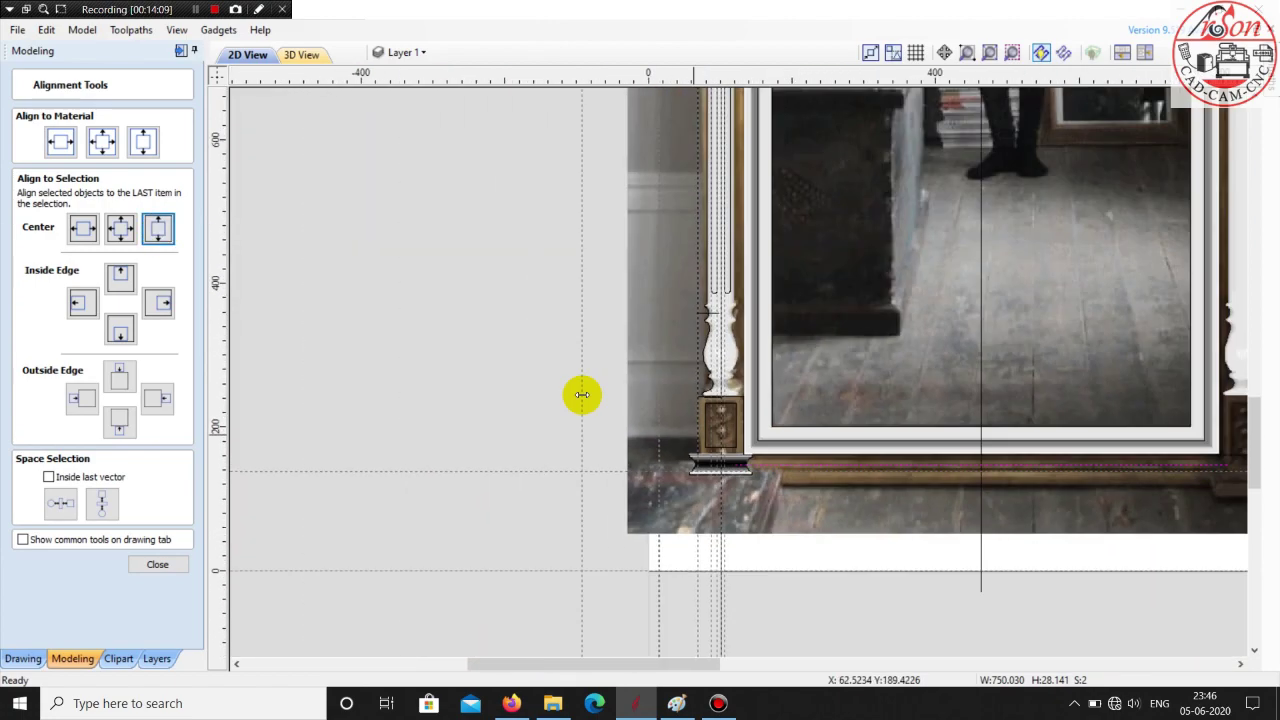
pyautogui.scroll(5, 760, 449)
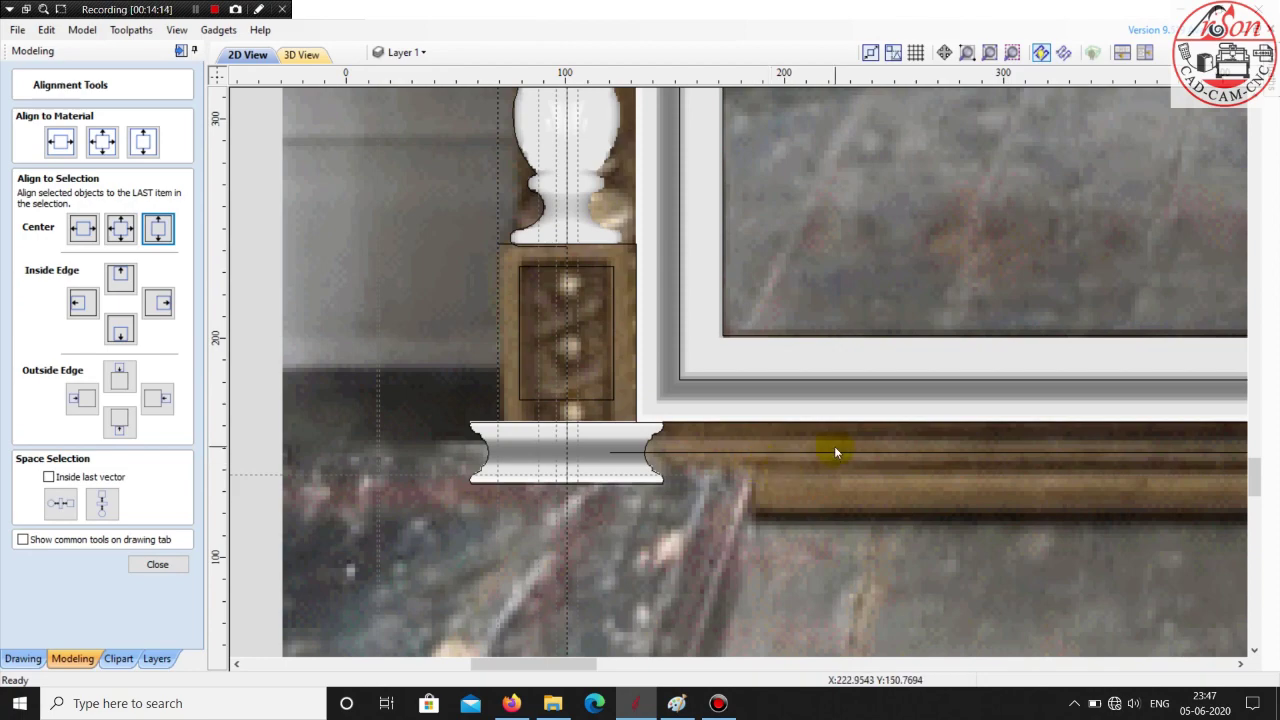
pyautogui.scroll(-1, 746, 434)
pyautogui.scroll(2, 701, 465)
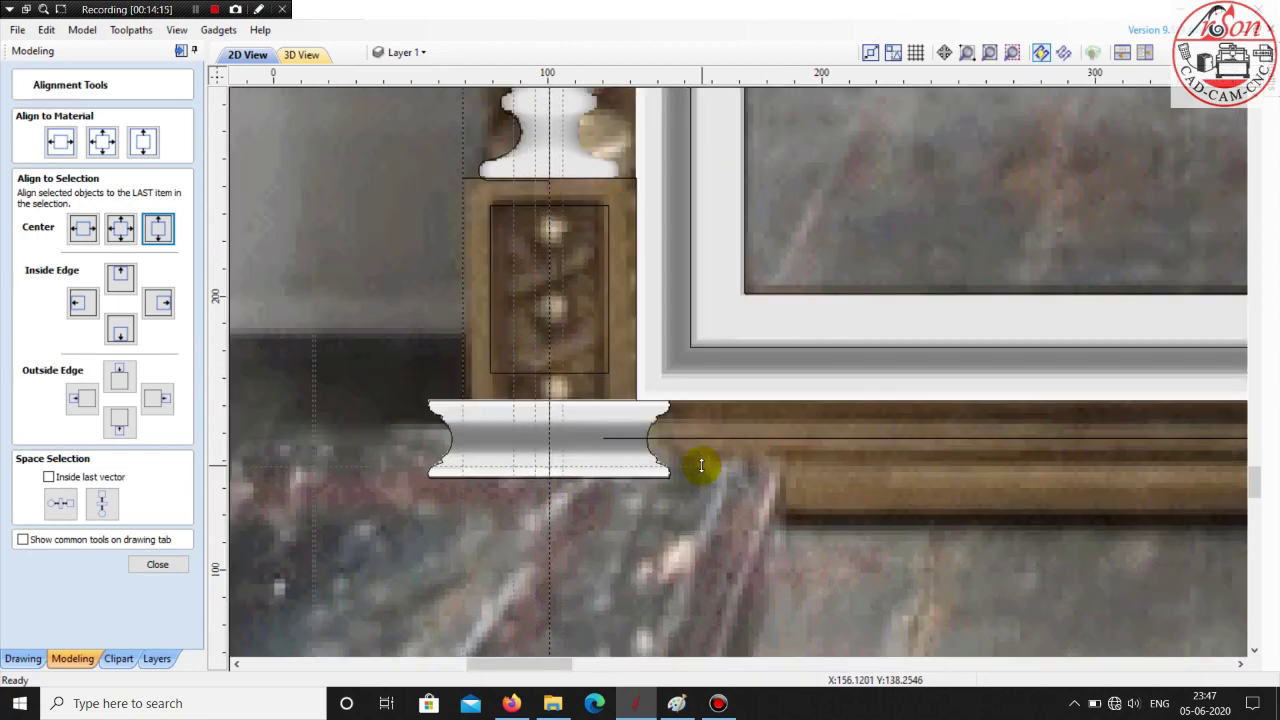
pyautogui.click(136, 565)
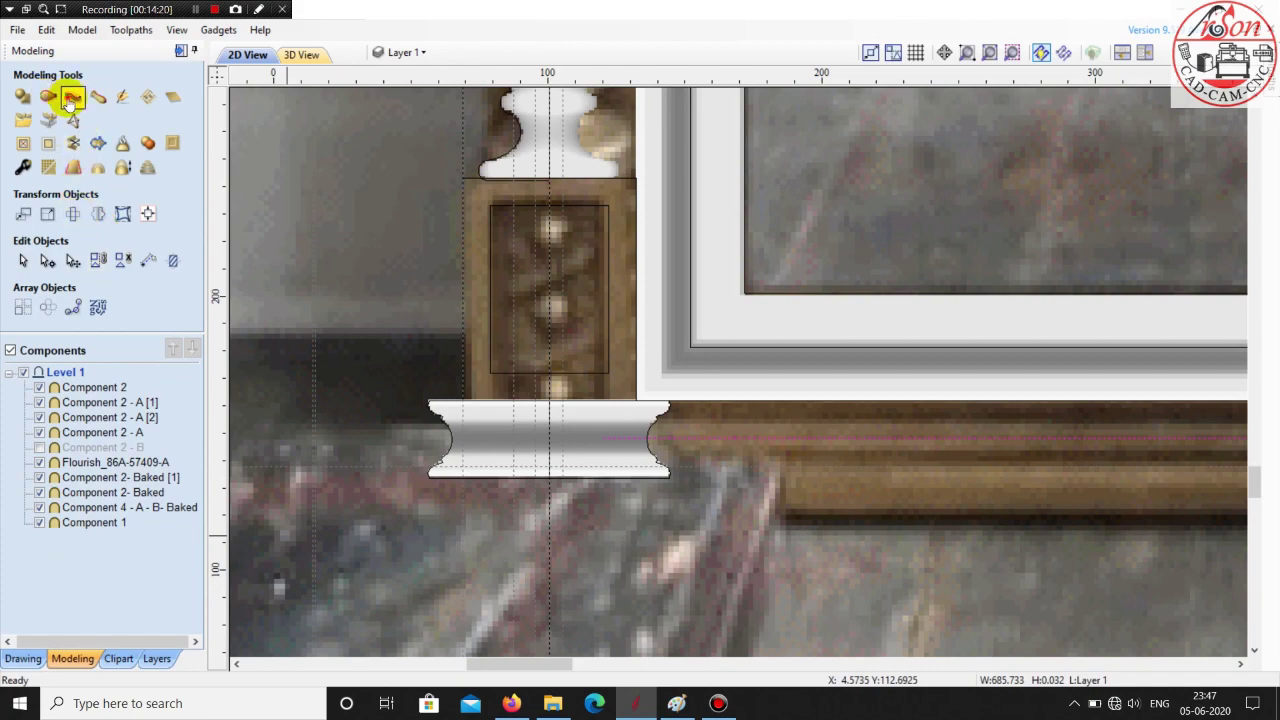
# - Set up an Extrude and Weave with the lowered line as drive rail and the upper small concave profile beside the frame as cross section
pyautogui.click(70, 103)
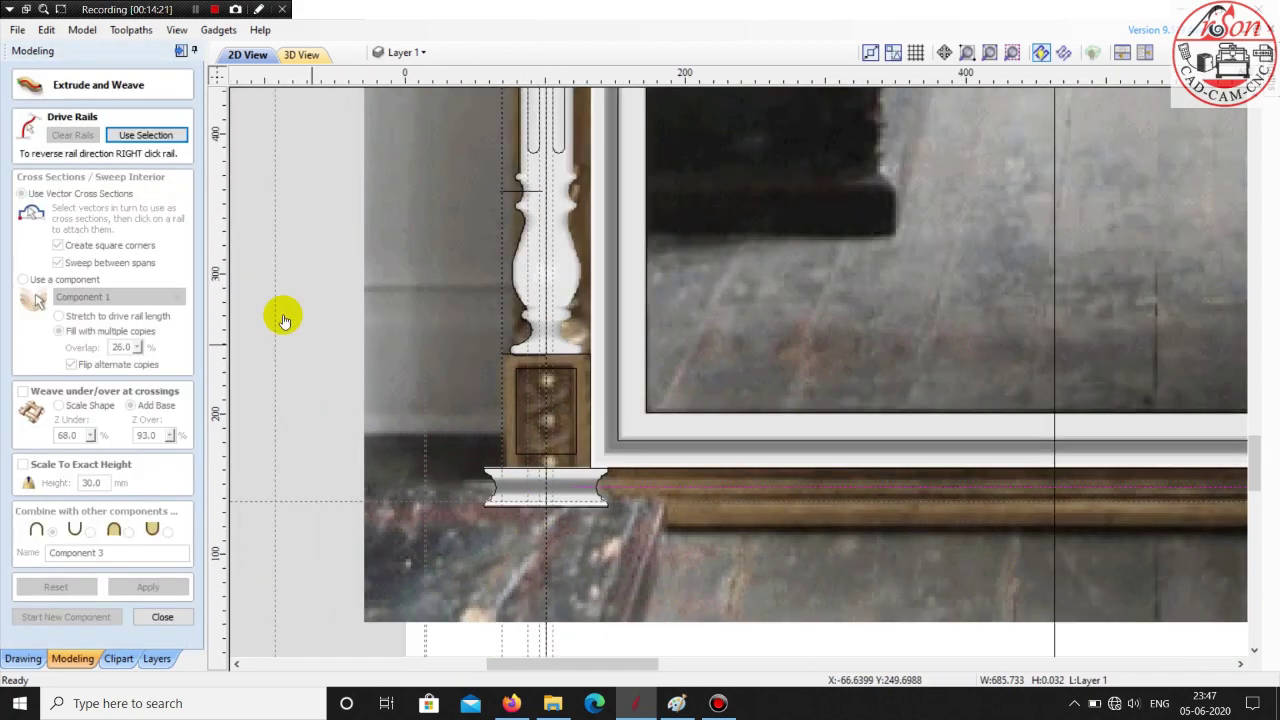
pyautogui.click(150, 134)
pyautogui.scroll(-5, 690, 505)
pyautogui.scroll(-3, 683, 505)
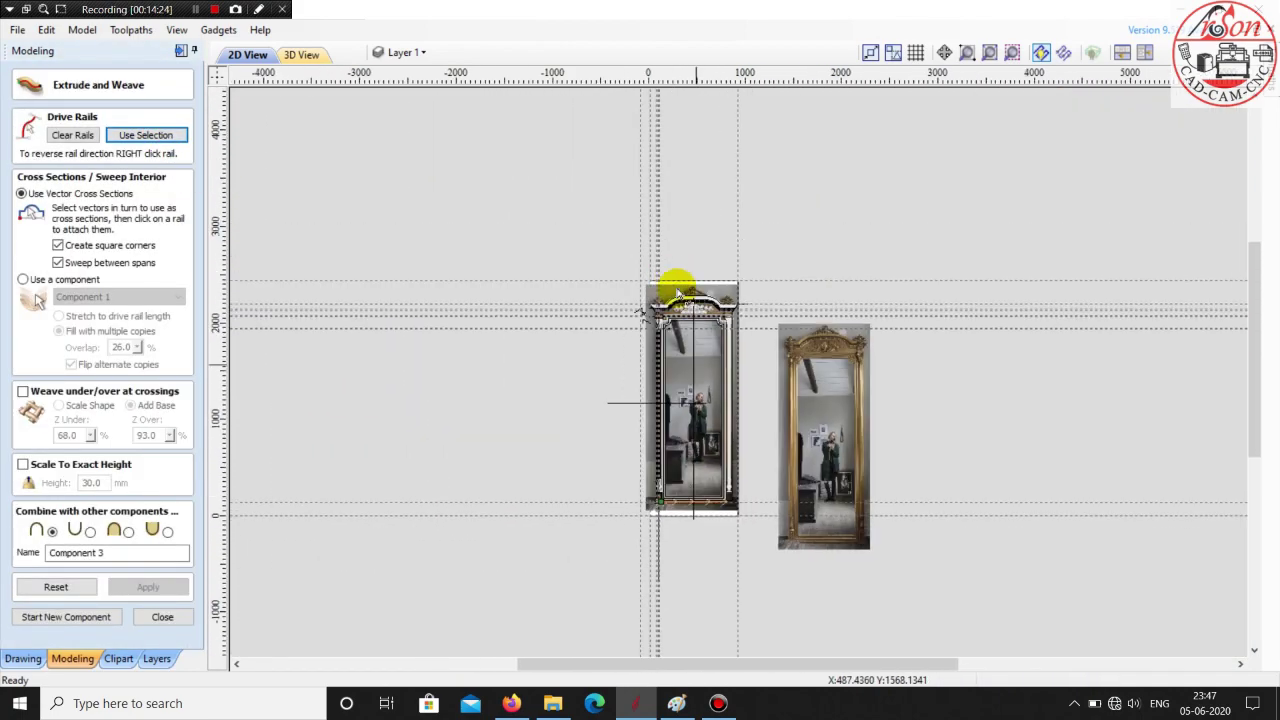
pyautogui.scroll(6, 663, 274)
pyautogui.scroll(3, 540, 430)
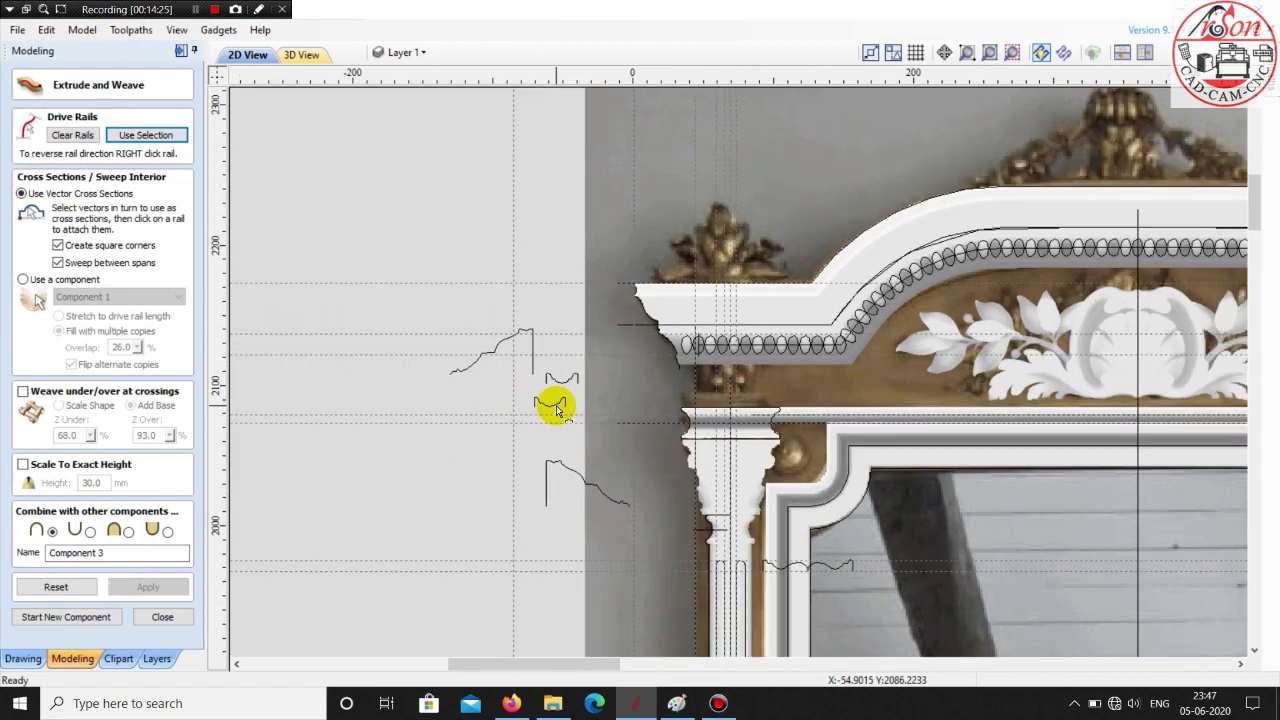
pyautogui.click(572, 375)
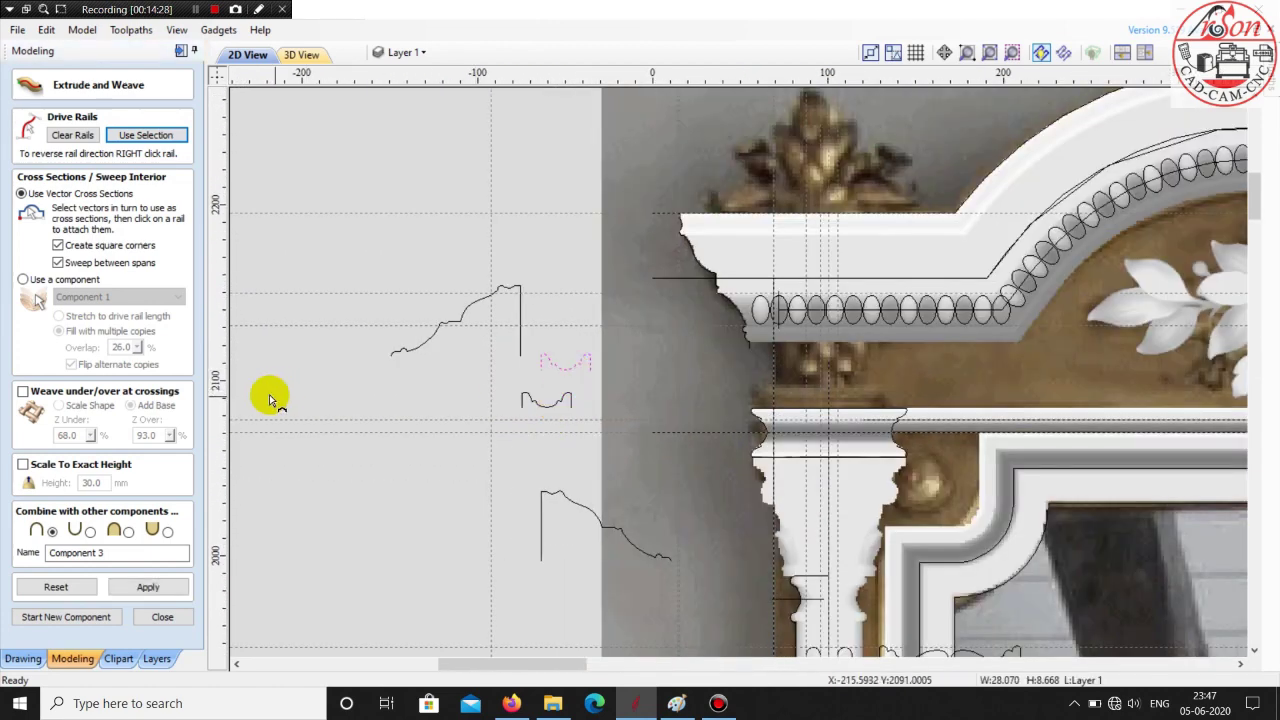
# - Build the lower rail moulding with the Merge combine mode and start a new component
pyautogui.click(128, 531)
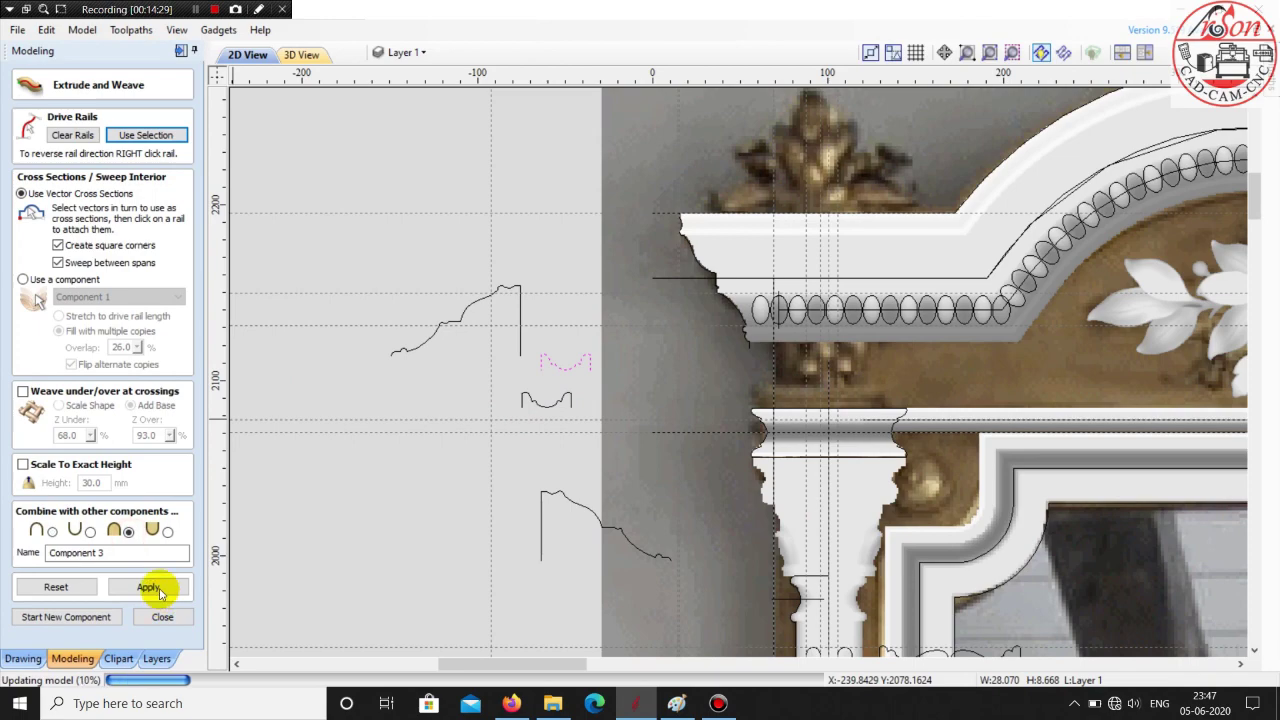
pyautogui.scroll(-2, 335, 415)
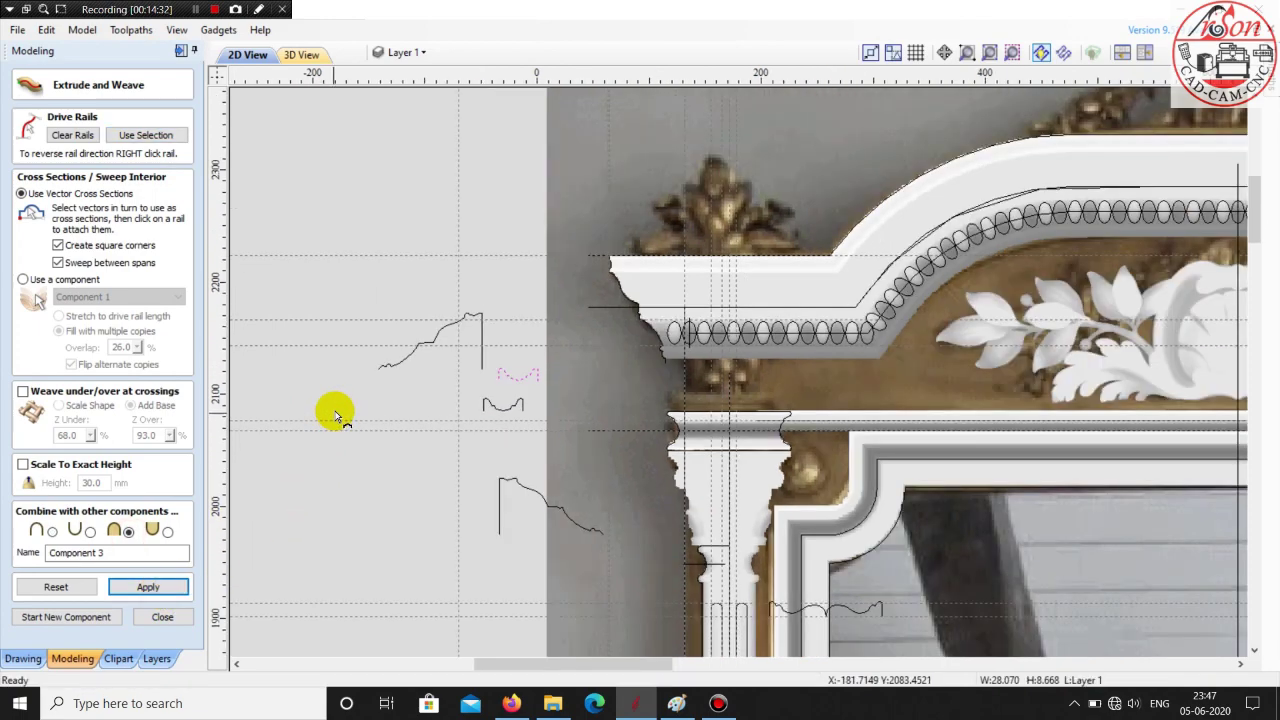
pyautogui.scroll(-3, 409, 351)
pyautogui.scroll(3, 749, 514)
pyautogui.scroll(3, 576, 383)
pyautogui.scroll(3, 543, 370)
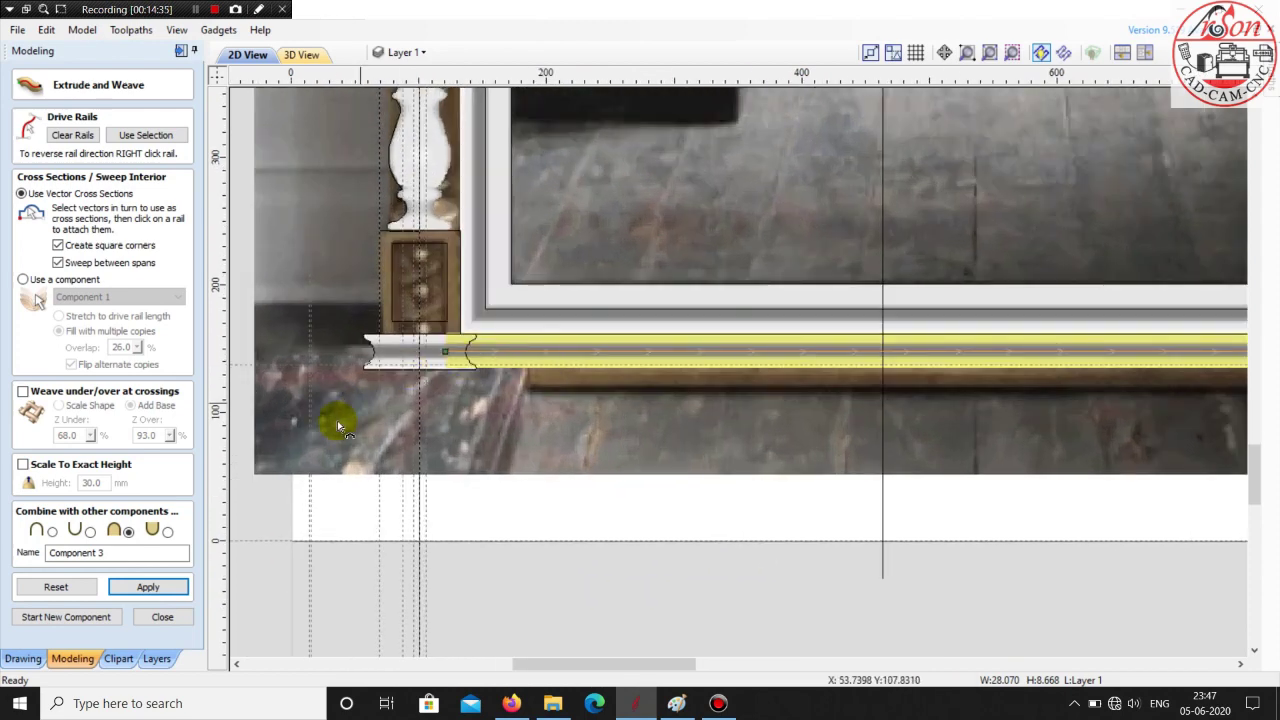
pyautogui.click(86, 617)
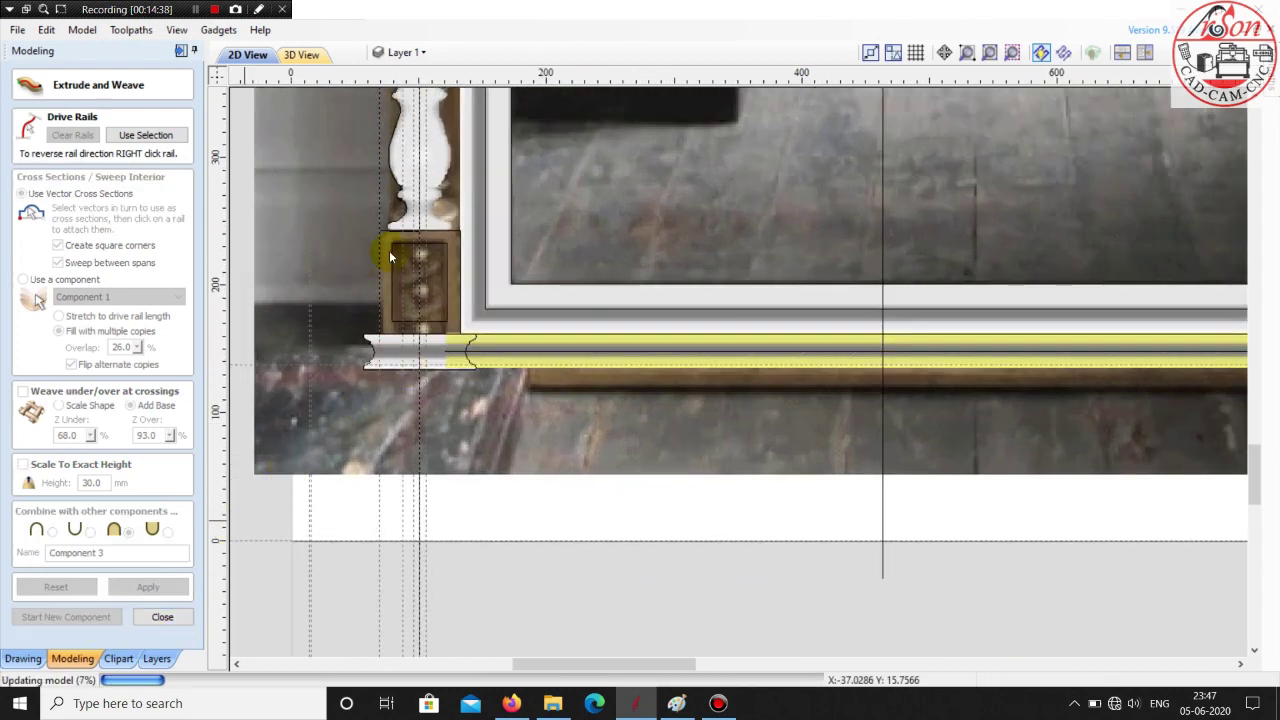
# - Examine the lower rail moulding in 3D where it meets the left column's base moulding
pyautogui.click(301, 55)
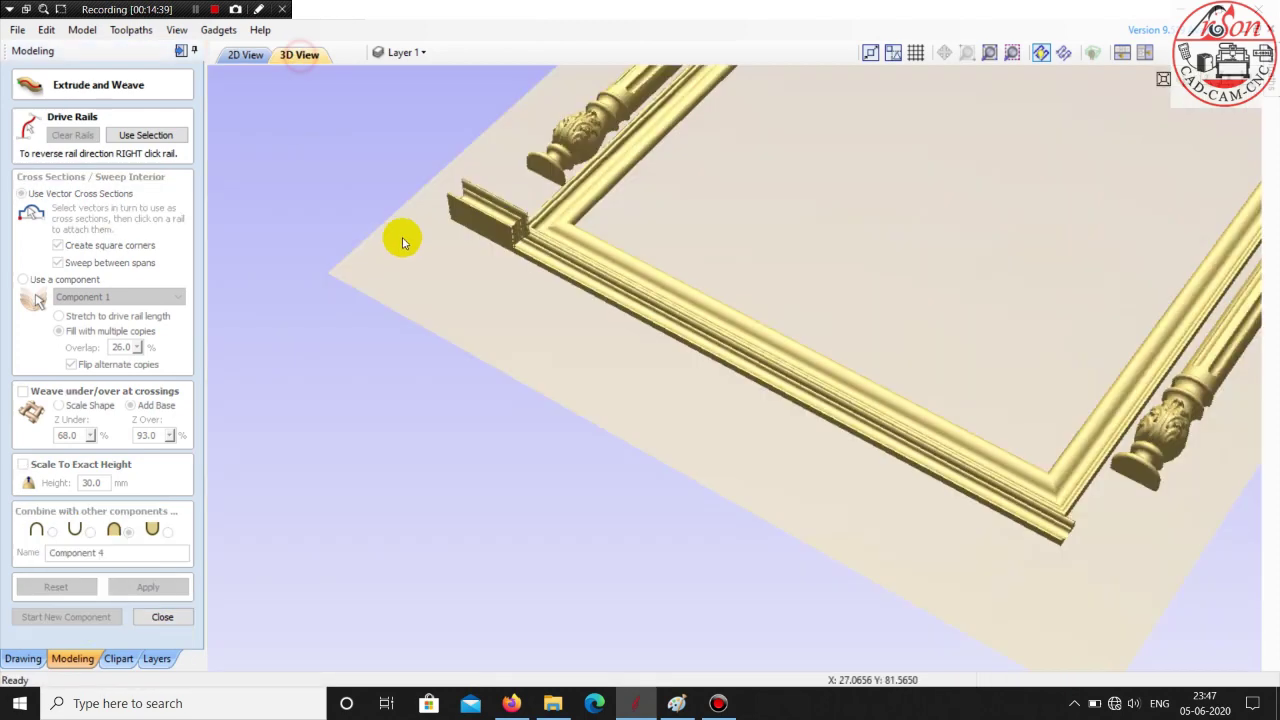
pyautogui.scroll(5, 463, 303)
pyautogui.scroll(5, 512, 368)
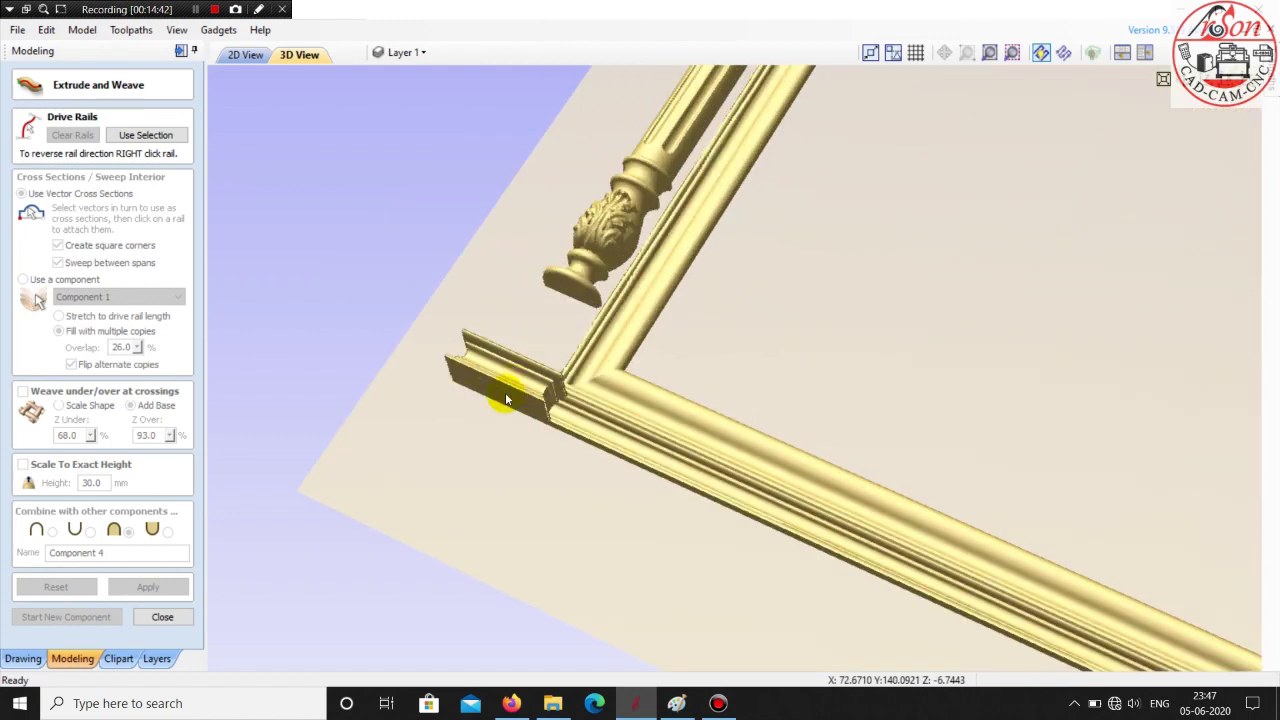
pyautogui.moveTo(727, 366); pyautogui.dragTo(628, 463)
pyautogui.scroll(5, 628, 463)
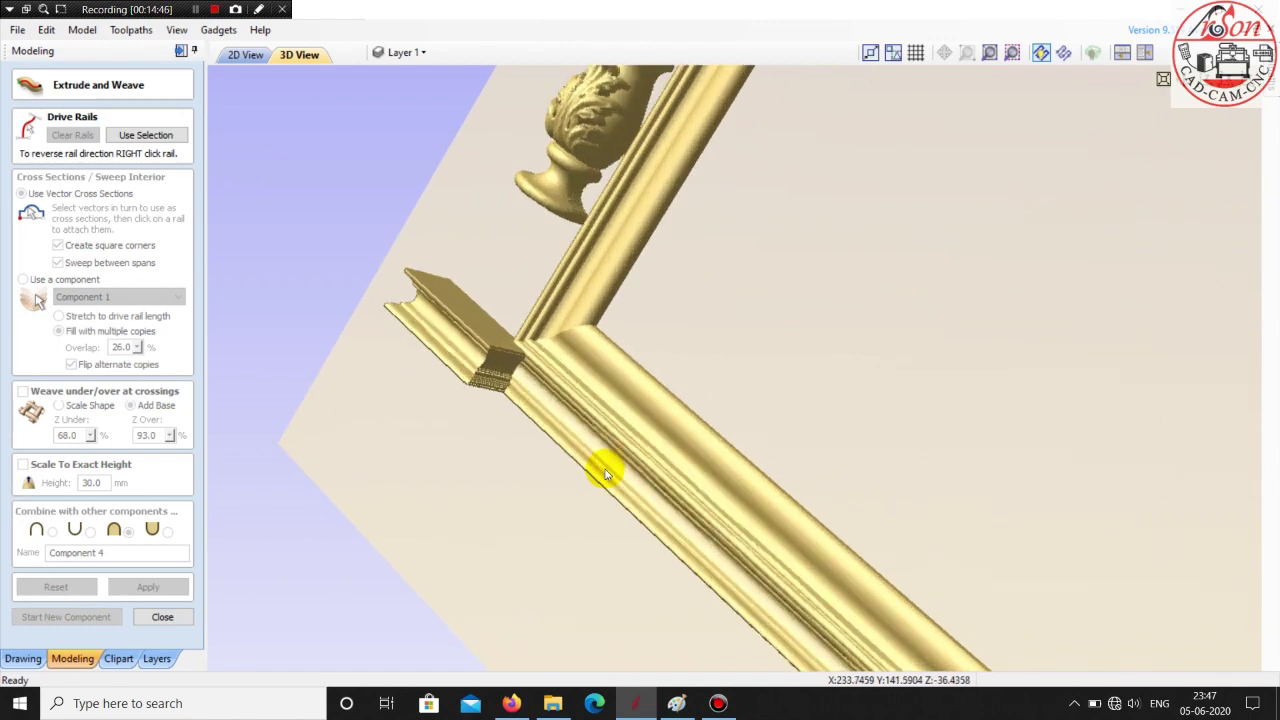
# - Set the lower rail moulding's shape height to 12 mm and its base height to 10 mm
pyautogui.click(540, 484)
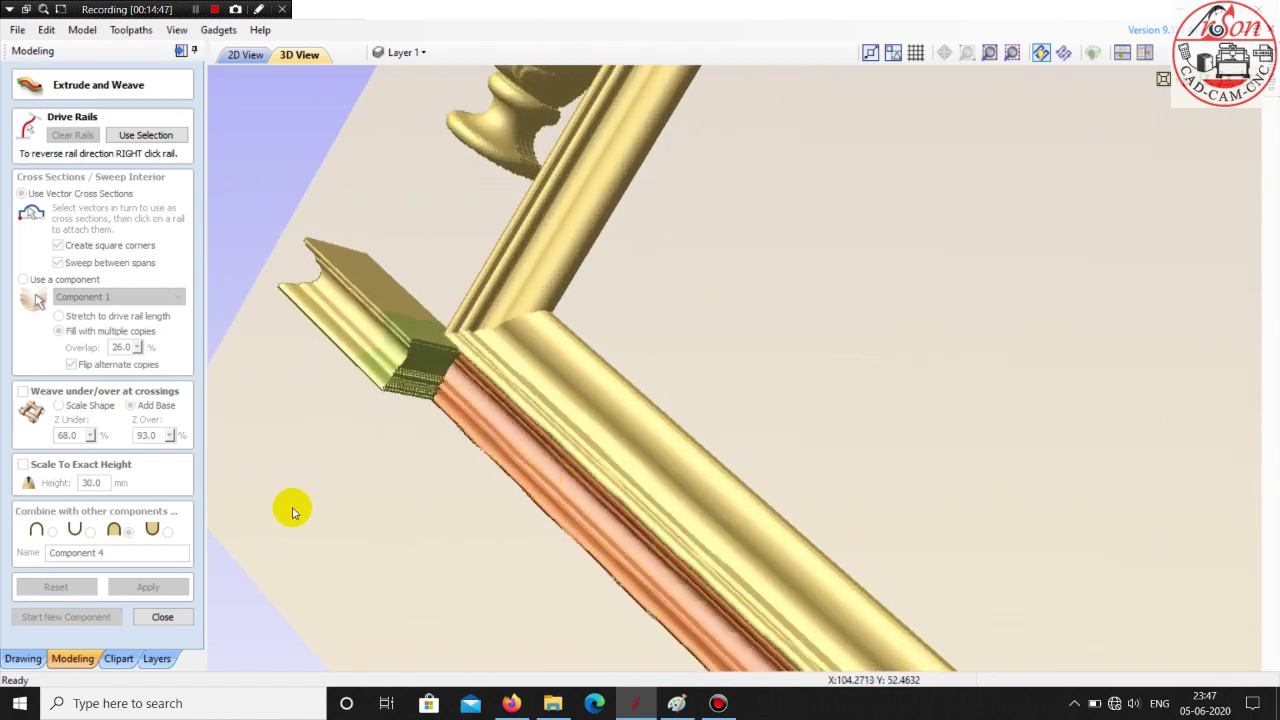
pyautogui.click(162, 616)
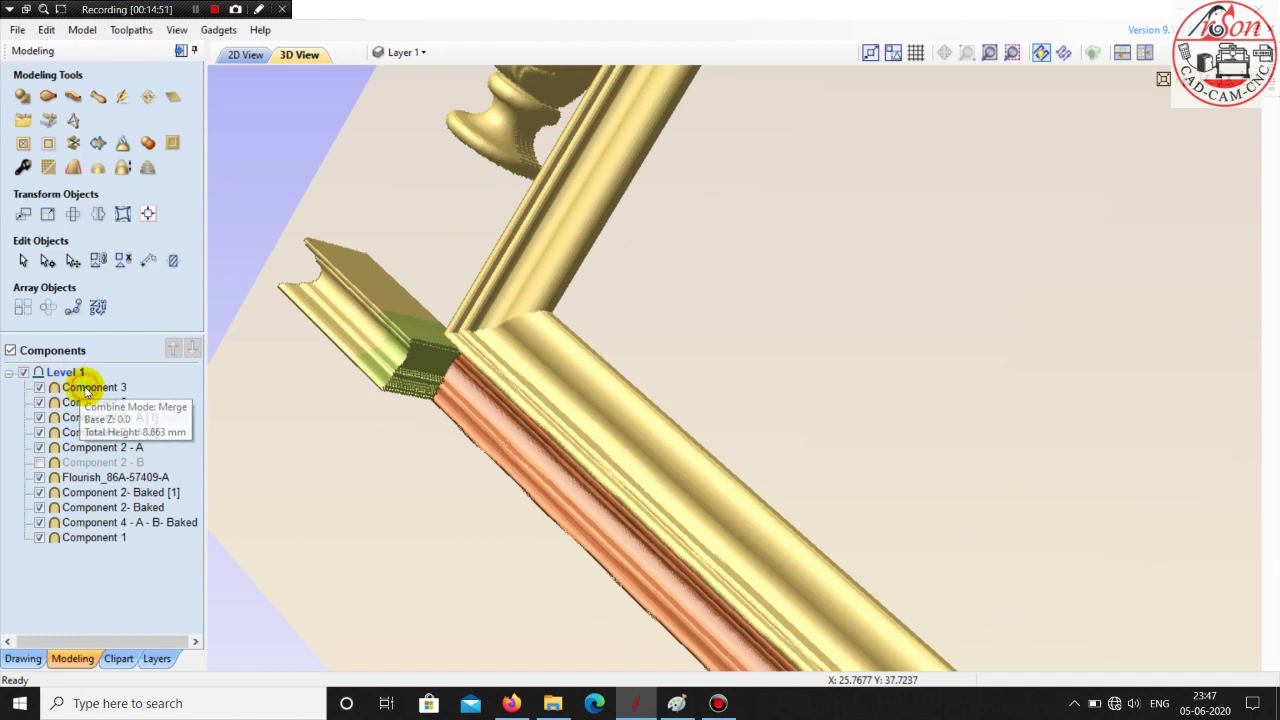
pyautogui.doubleClick(88, 388)
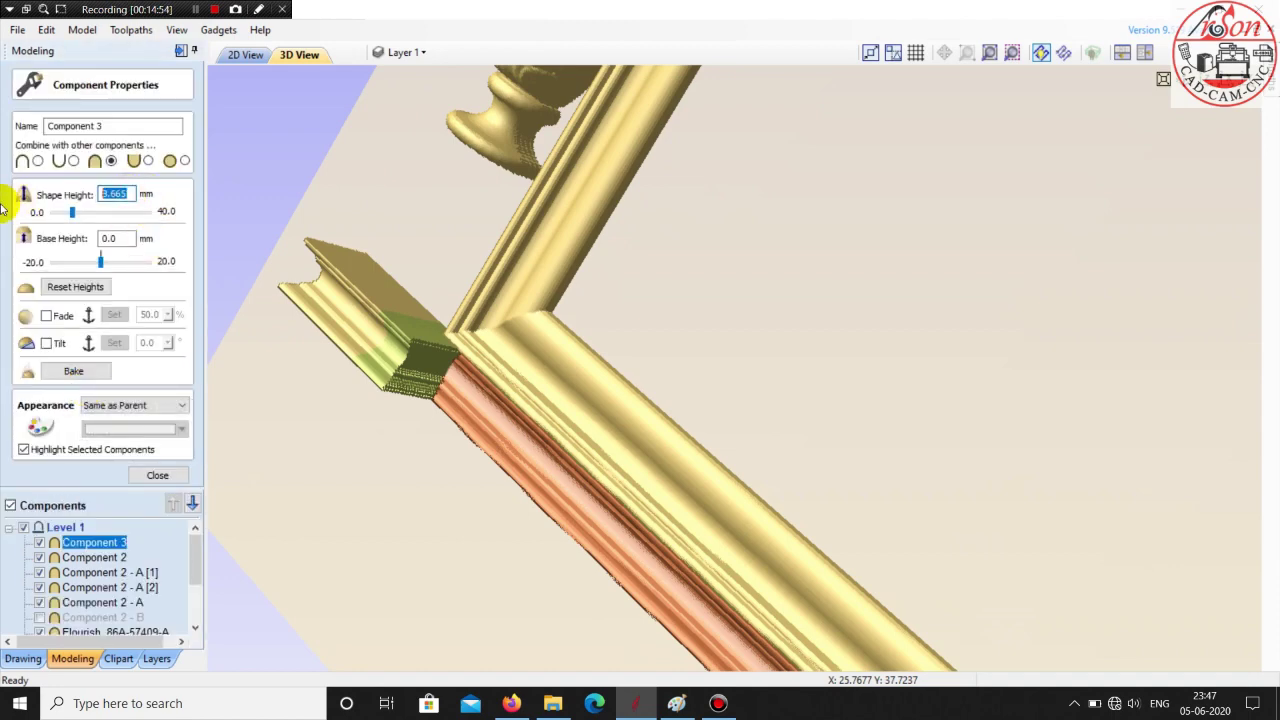
pyautogui.click(118, 238)
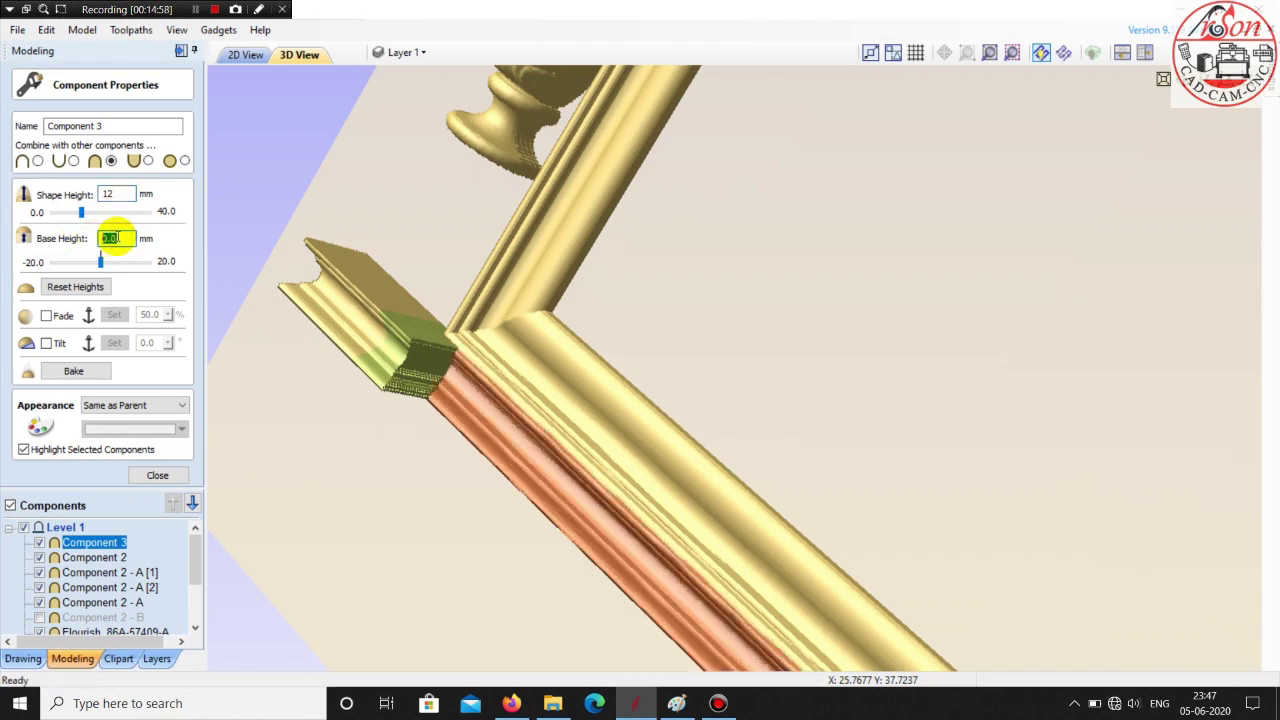
pyautogui.click(118, 194)
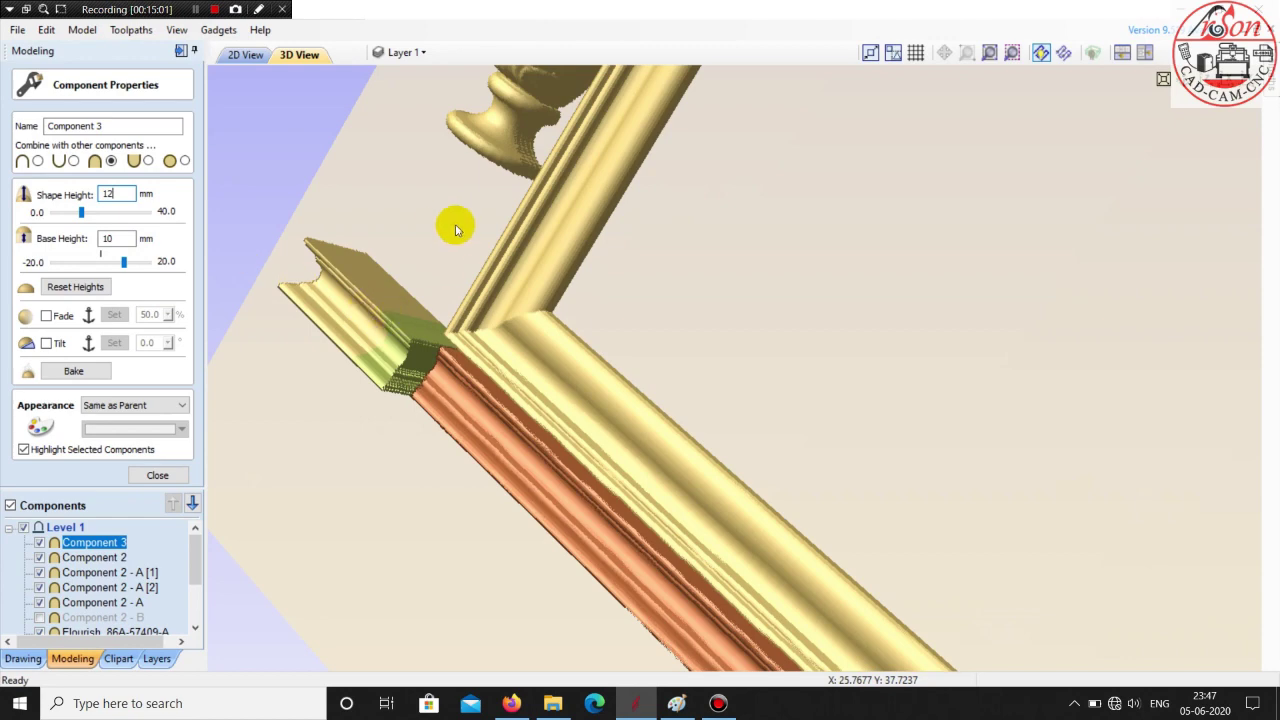
pyautogui.click(447, 222)
pyautogui.click(447, 222)
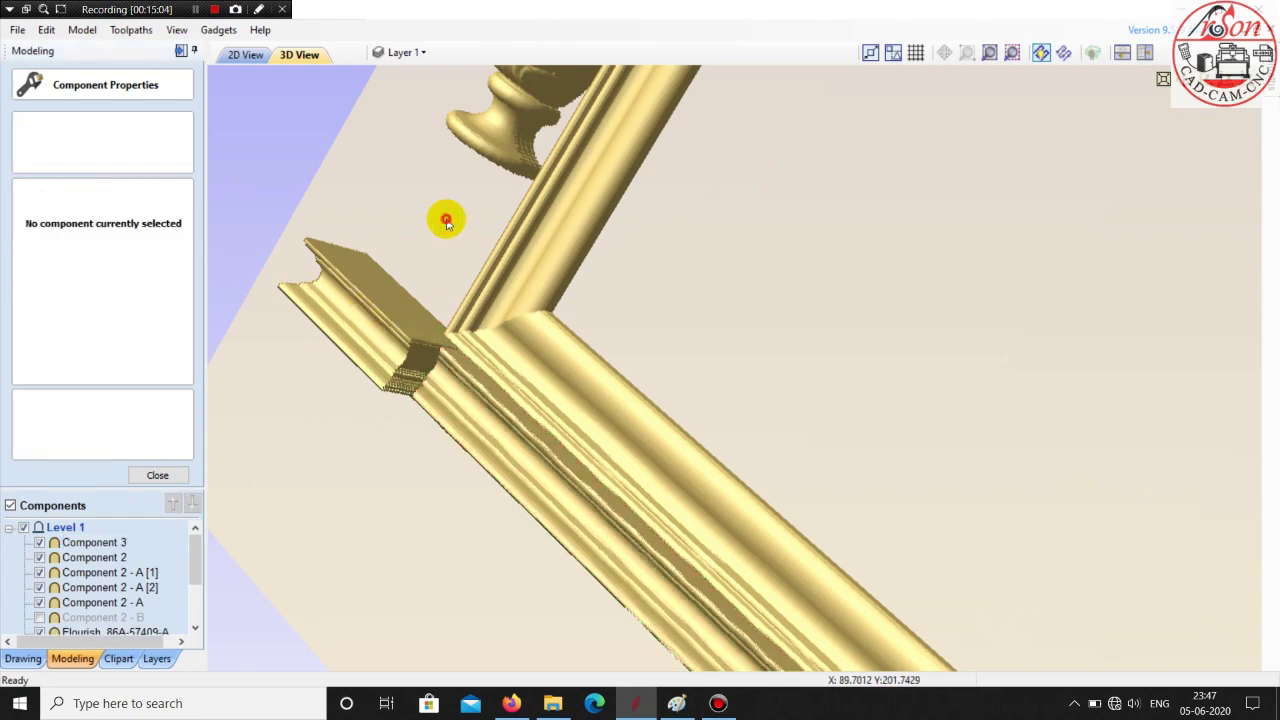
pyautogui.scroll(-3, 462, 350)
pyautogui.moveTo(551, 429); pyautogui.dragTo(297, 171)
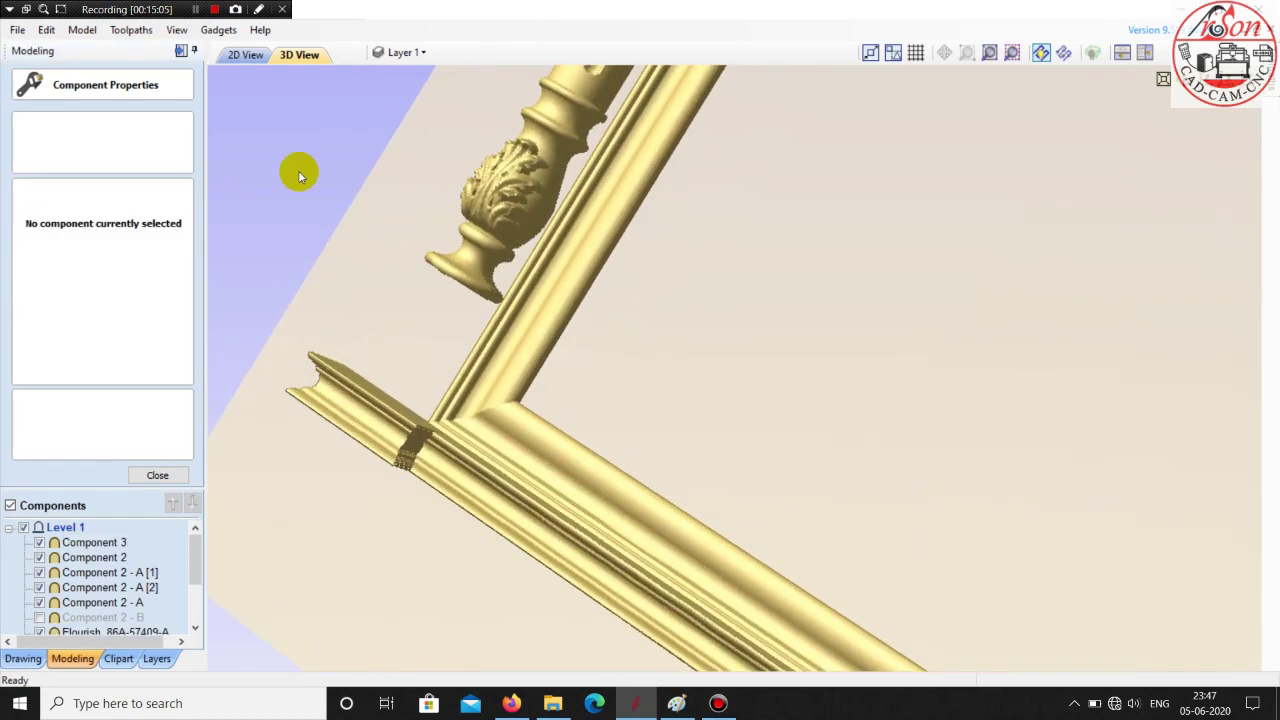
pyautogui.click(240, 56)
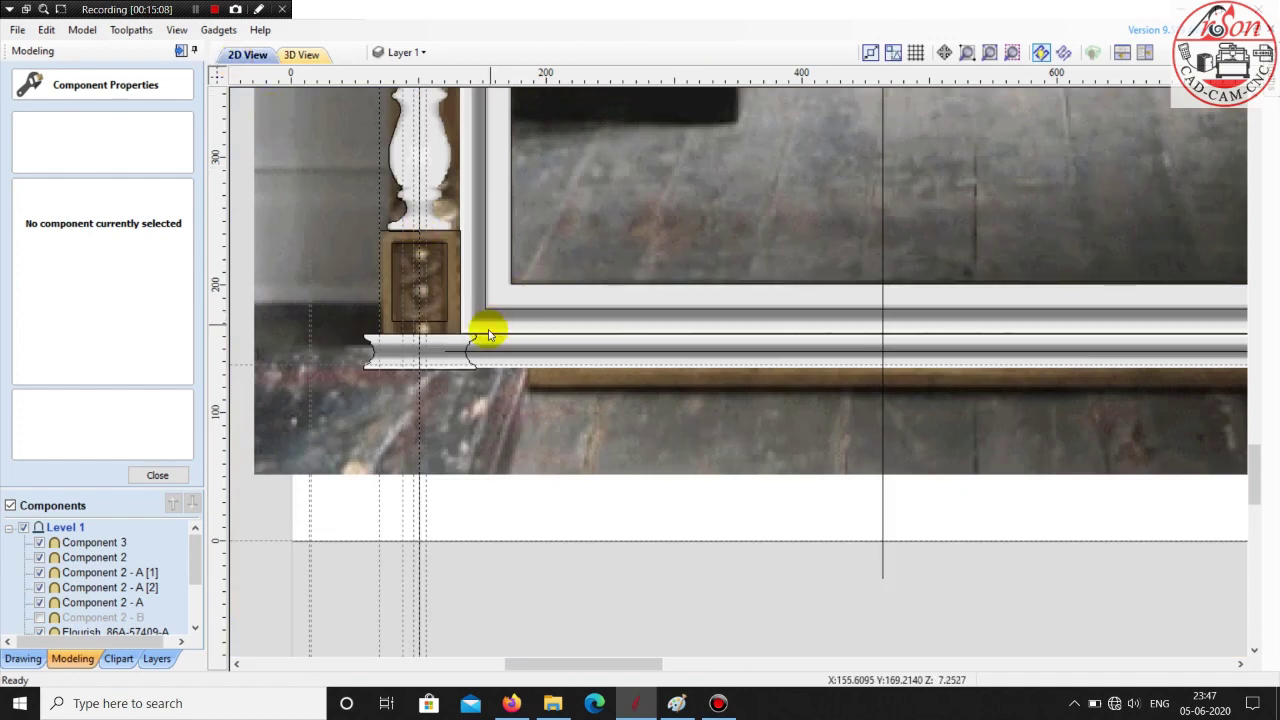
# - Adjust the lower rail moulding so its lower edge lines up with the bottom of the left column's base moulding
pyautogui.scroll(4, 460, 350)
pyautogui.scroll(3, 452, 360)
pyautogui.click(543, 346)
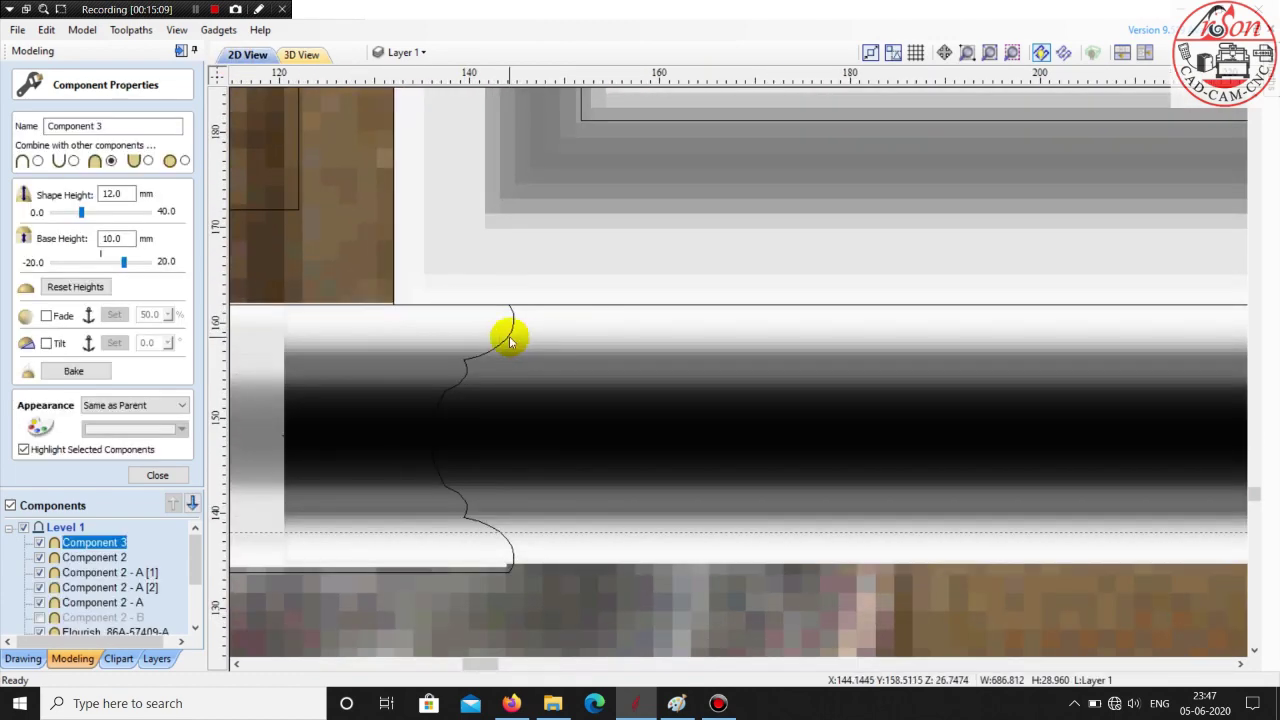
pyautogui.scroll(-5, 554, 348)
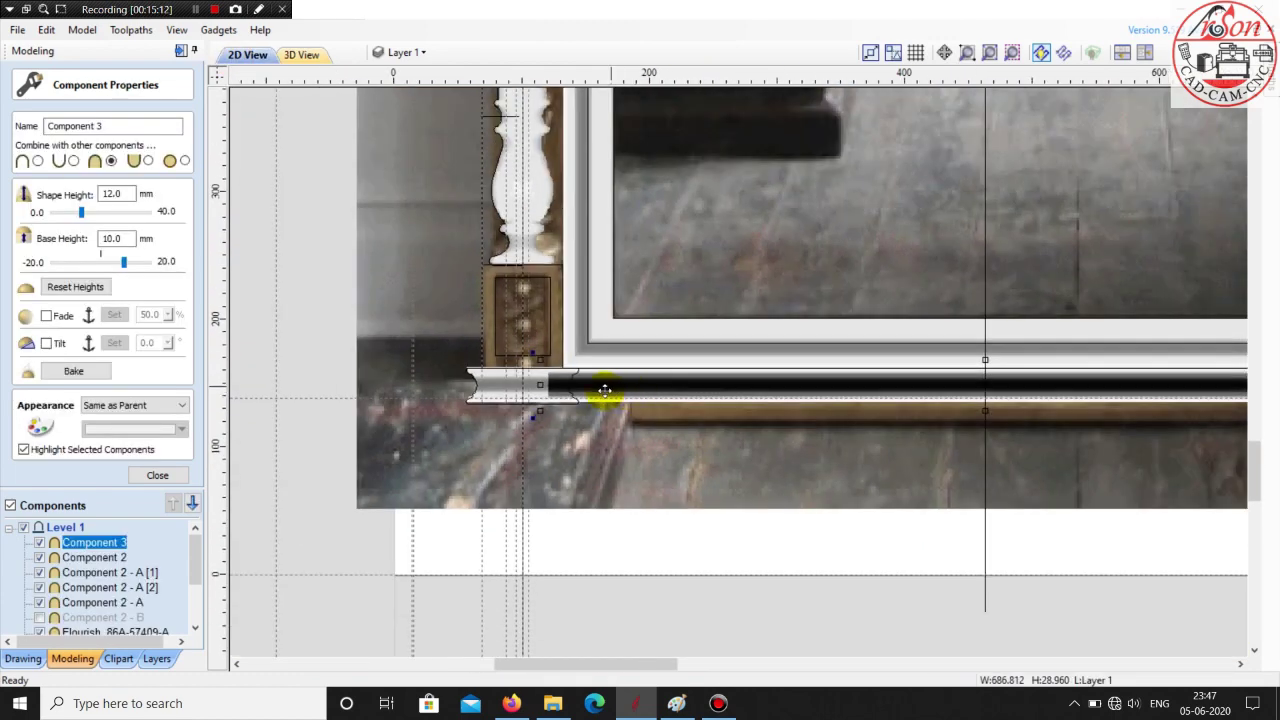
pyautogui.scroll(8, 600, 404)
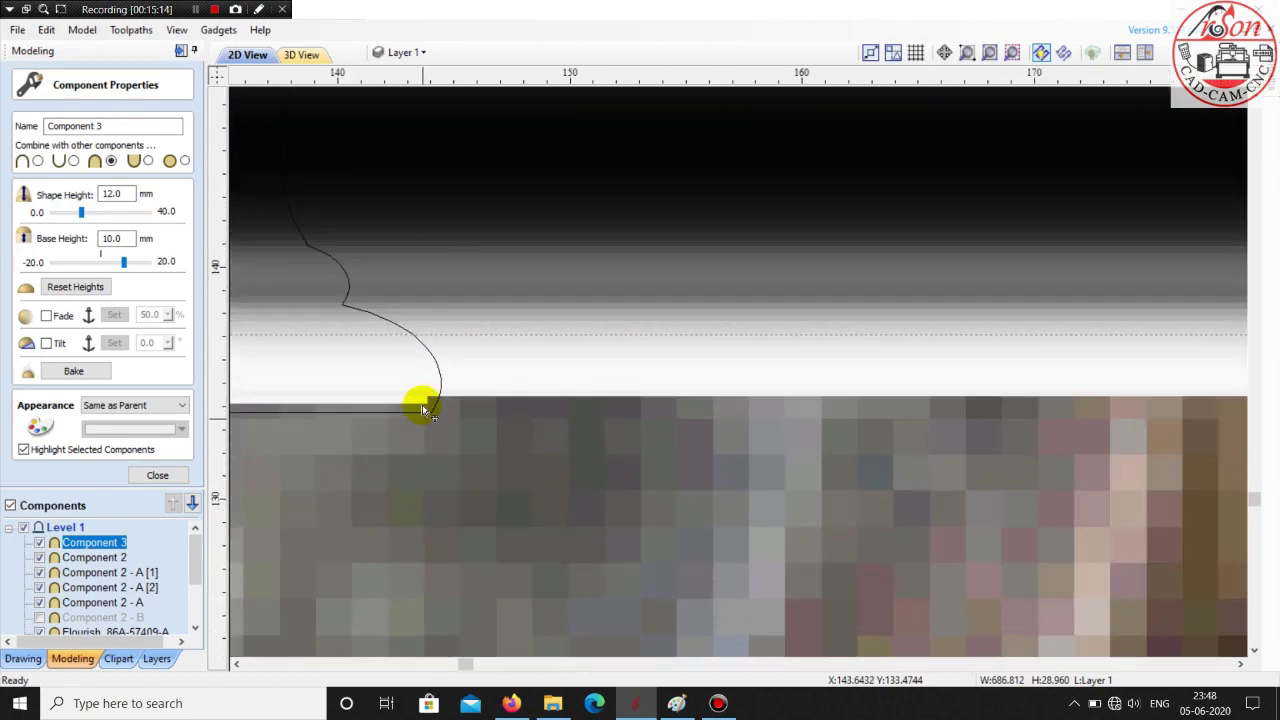
pyautogui.scroll(4, 435, 390)
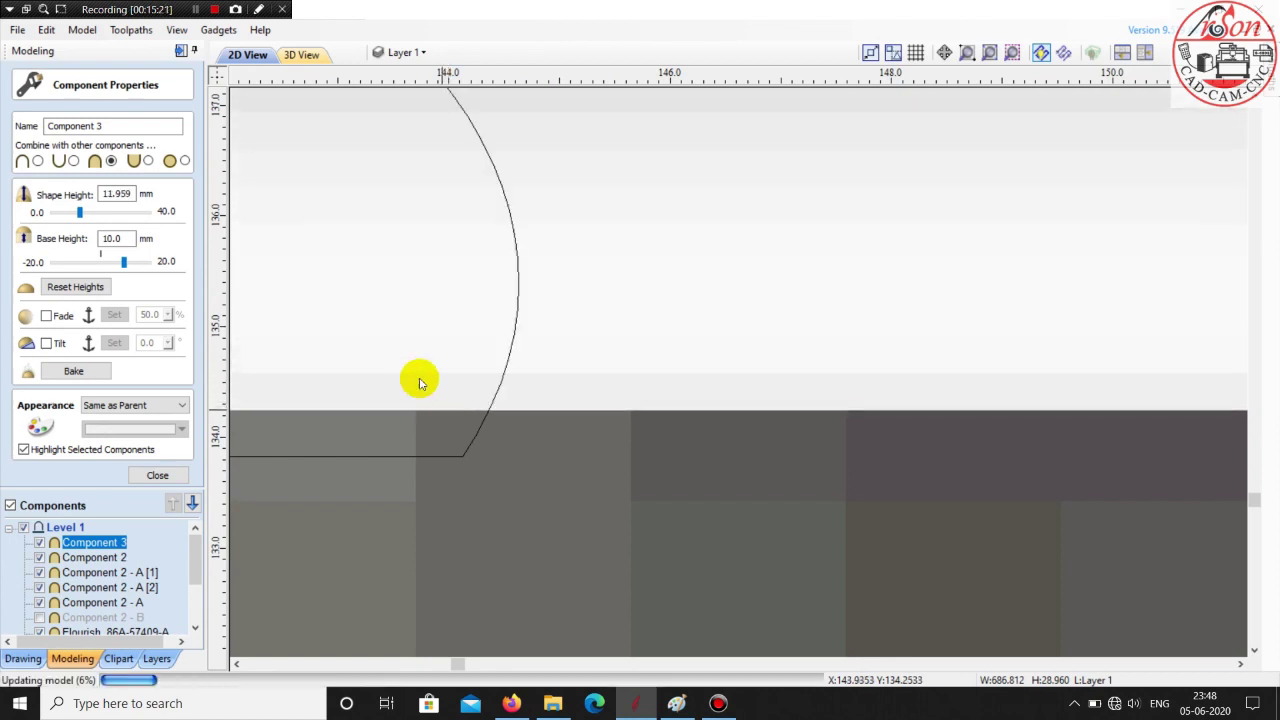
# - Stretch the lower rail moulding's upper edge to meet the frame moulding, making it about 29.4 mm high, and check it in 3D
pyautogui.scroll(-3, 528, 418)
pyautogui.scroll(-6, 531, 415)
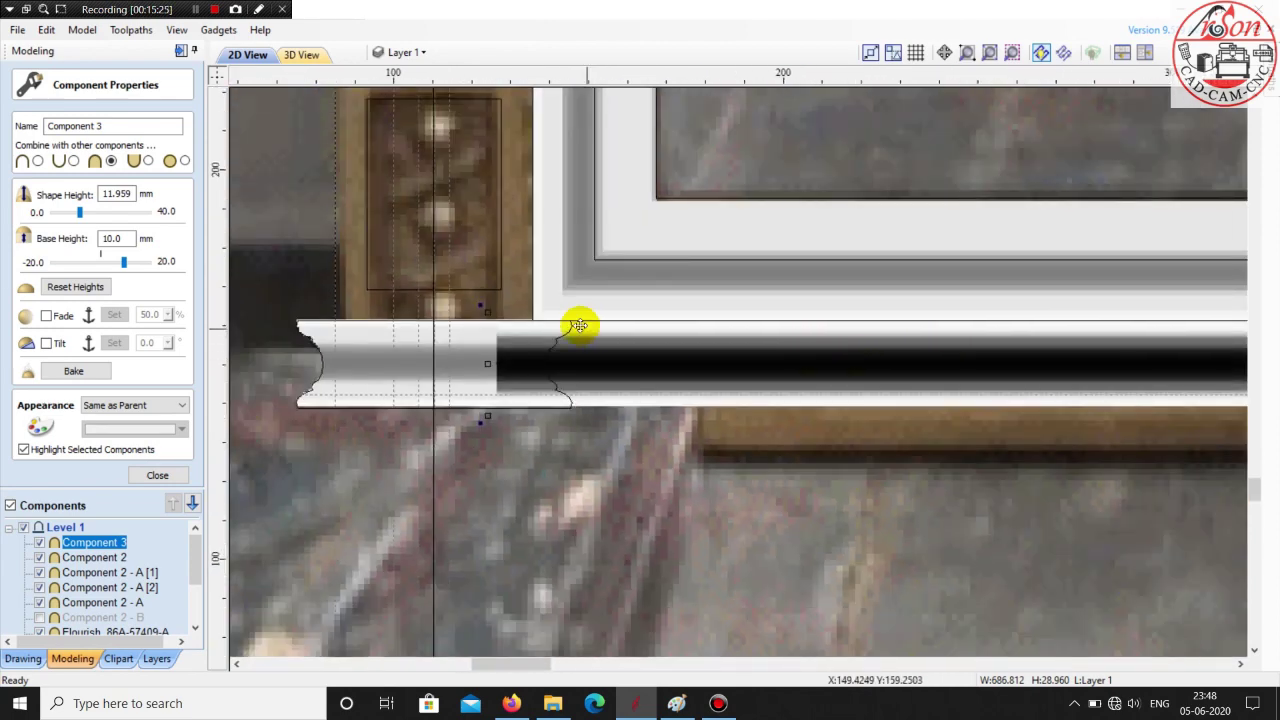
pyautogui.scroll(6, 577, 325)
pyautogui.scroll(-6, 540, 320)
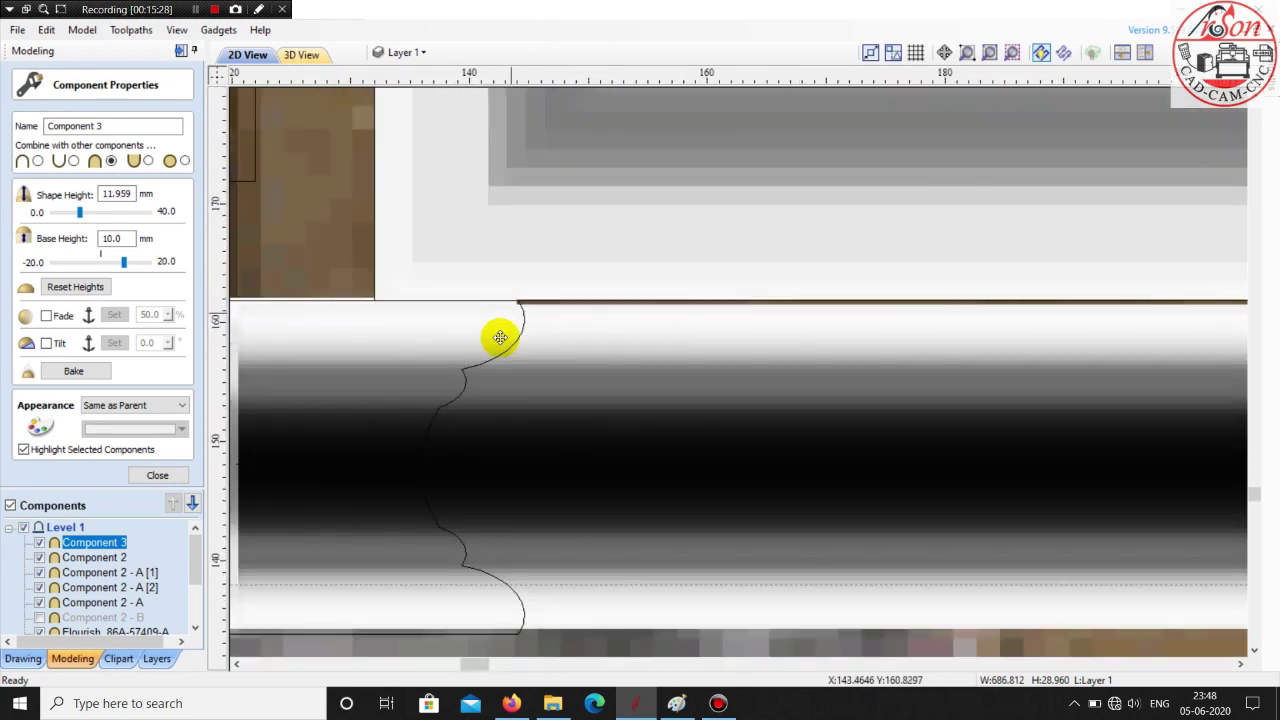
pyautogui.scroll(7, 857, 371)
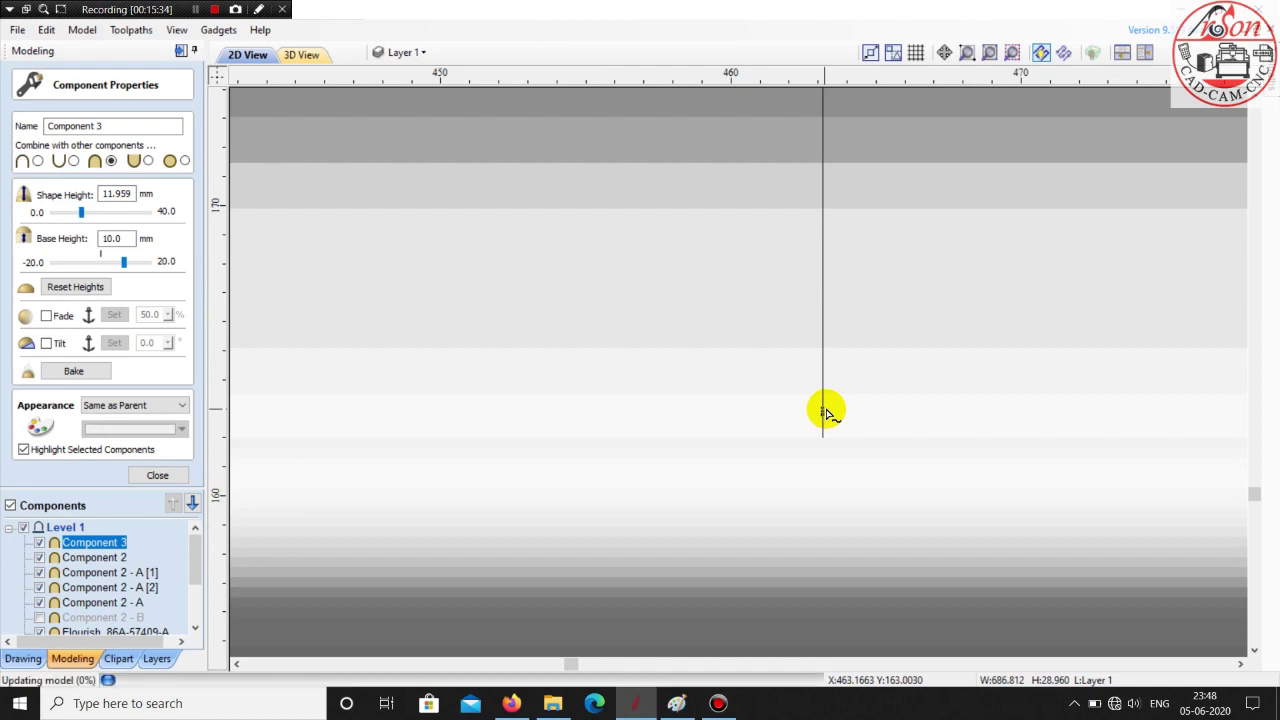
pyautogui.click(157, 475)
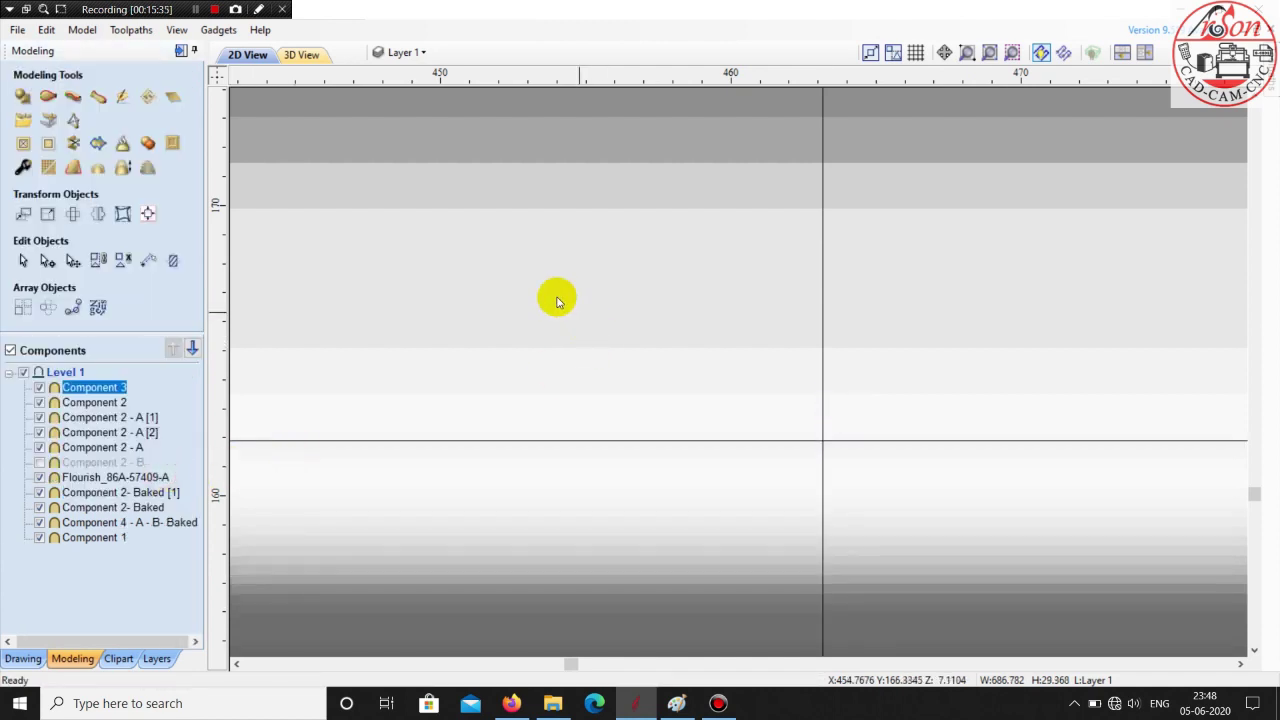
pyautogui.click(296, 52)
pyautogui.moveTo(557, 205); pyautogui.dragTo(764, 350)
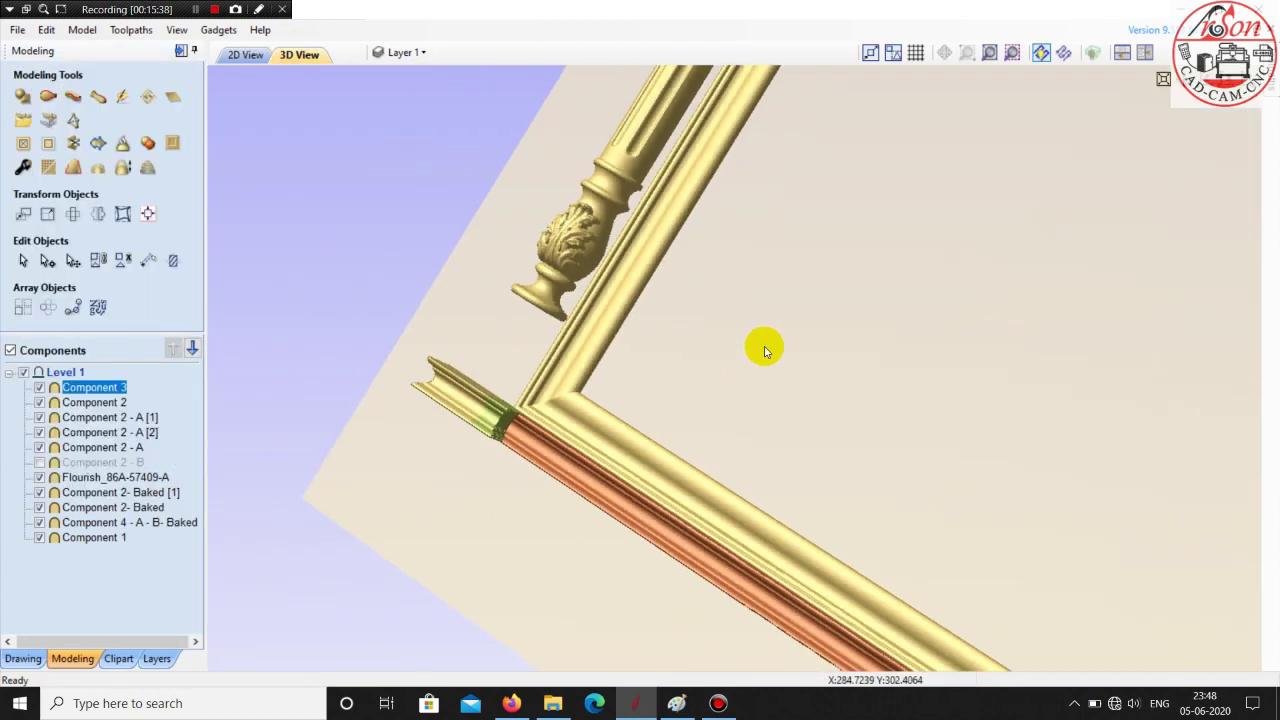
pyautogui.click(765, 347)
pyautogui.scroll(-3, 860, 375)
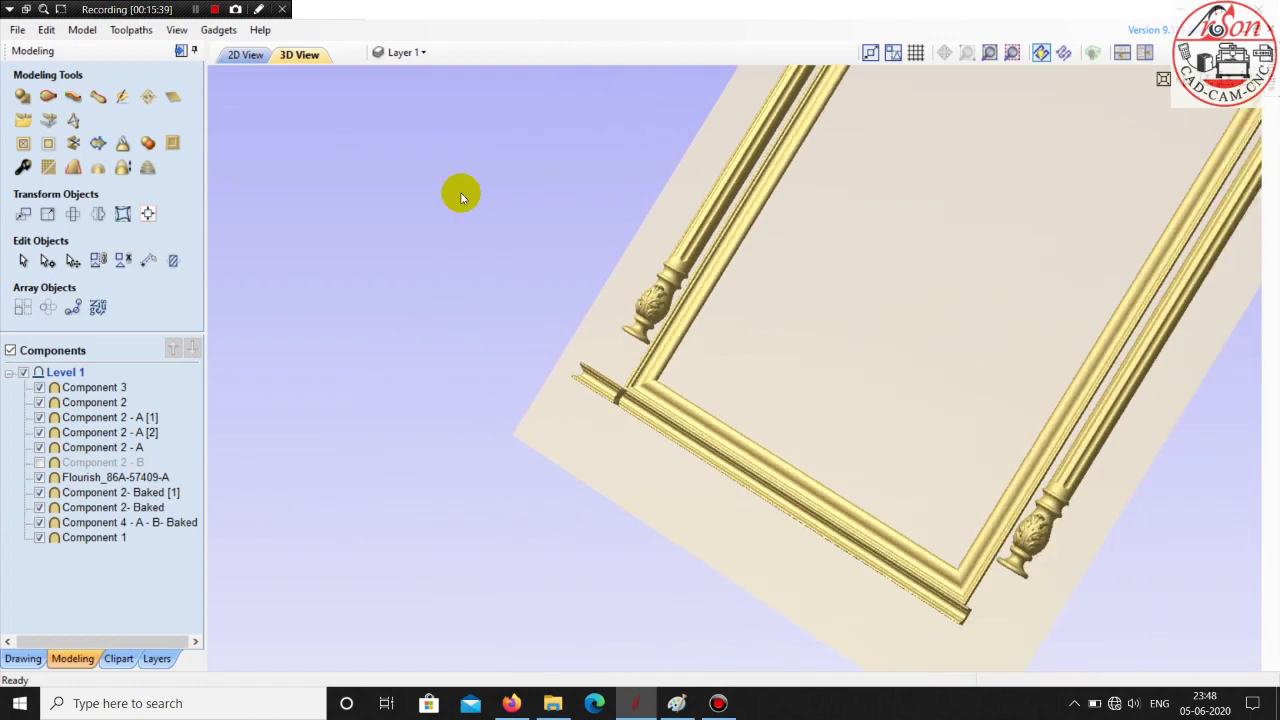
# - Create a mirrored copy of the left column's base moulding about the vertical centre line
pyautogui.click(236, 53)
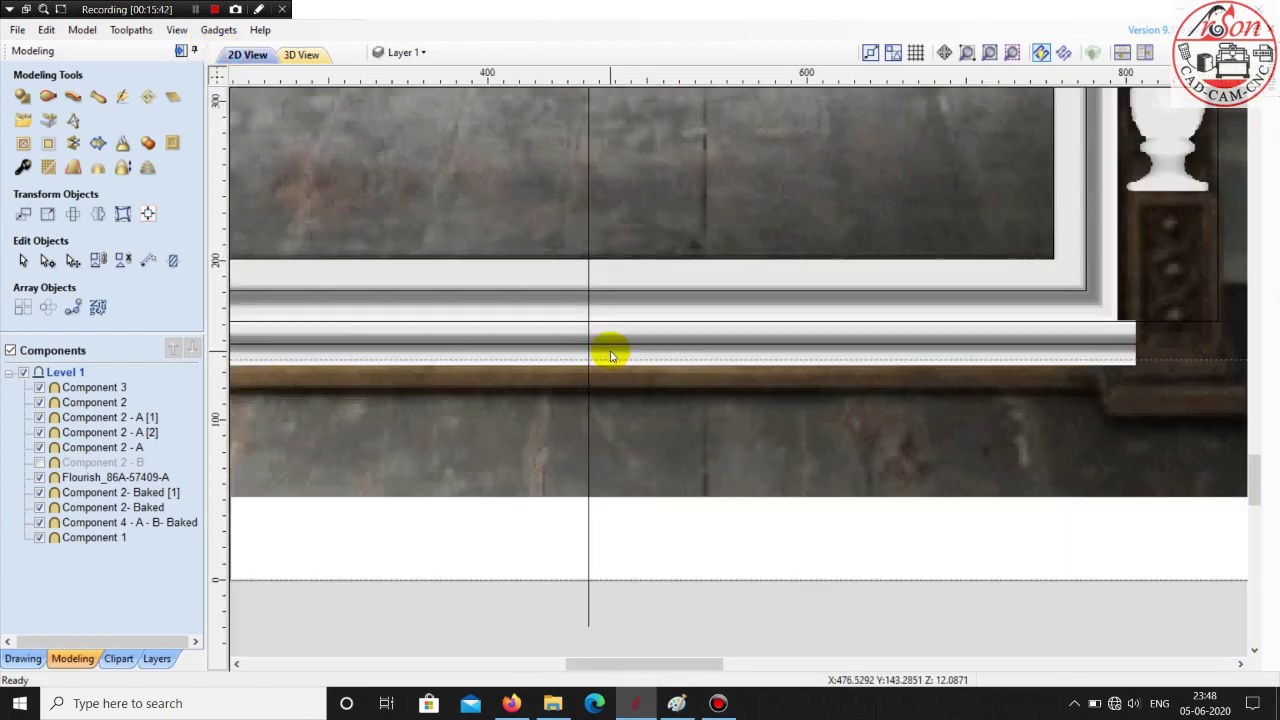
pyautogui.scroll(-4, 611, 355)
pyautogui.click(557, 499)
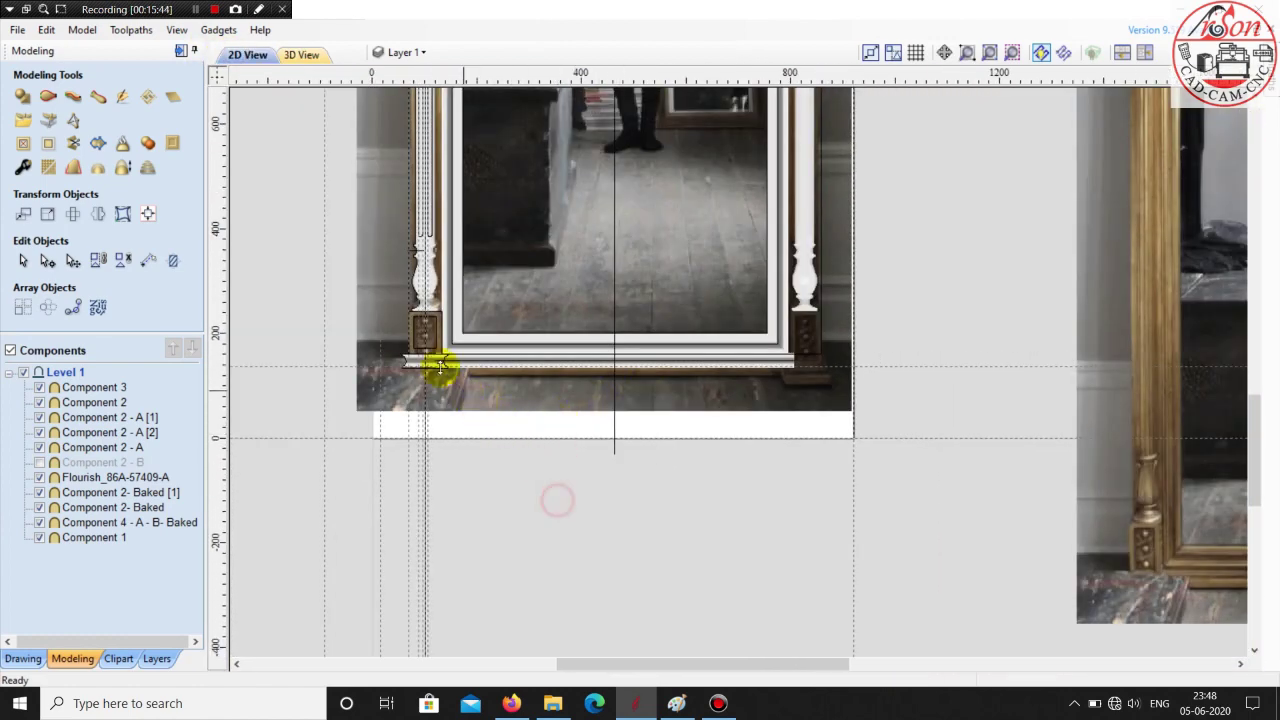
pyautogui.scroll(5, 457, 391)
pyautogui.scroll(1, 434, 362)
pyautogui.click(434, 345)
pyautogui.scroll(-6, 513, 454)
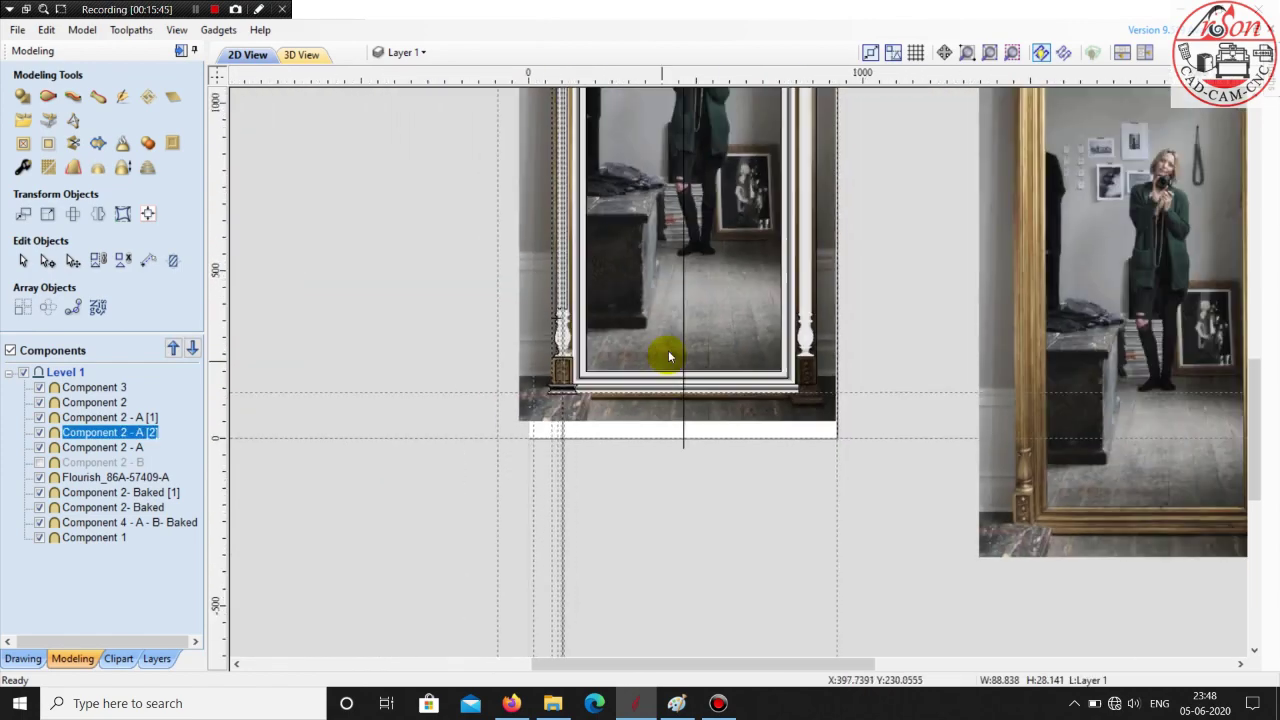
pyautogui.click(98, 216)
pyautogui.click(122, 325)
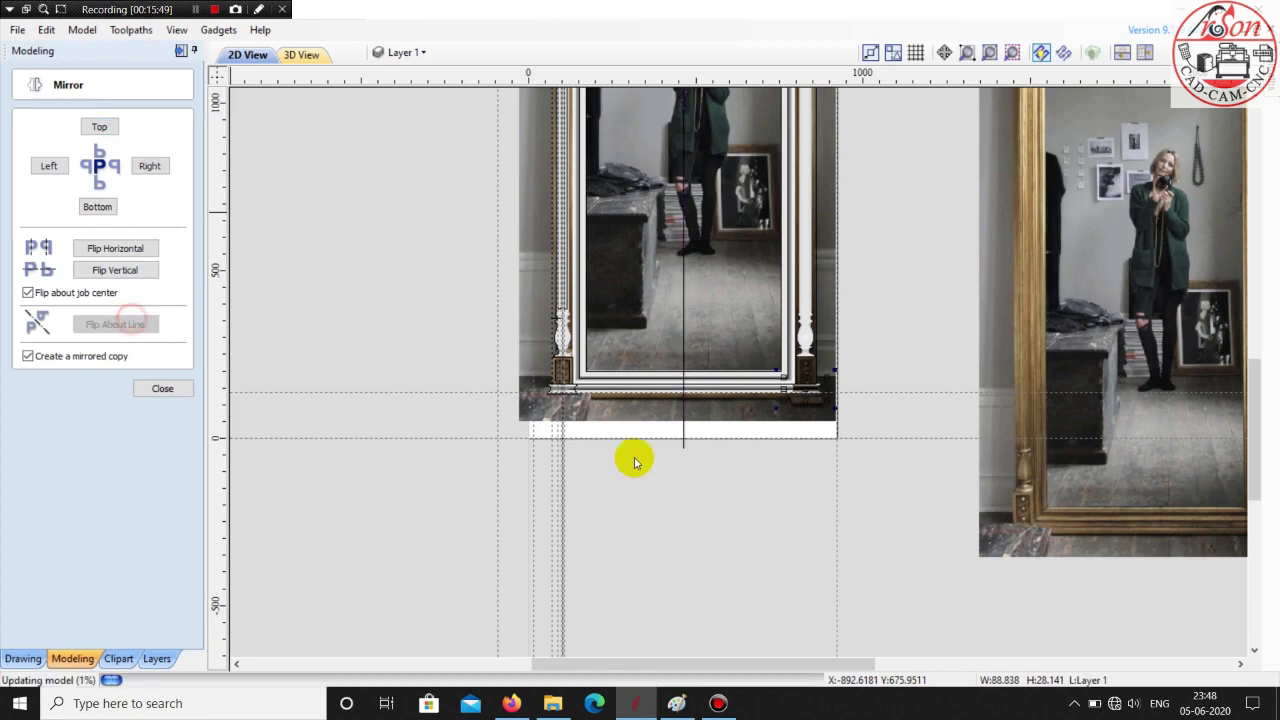
# - Examine the frame in 3D from the lower rail and column bases up to the capitals, carved shell ornament and crown moulding
pyautogui.scroll(5, 577, 400)
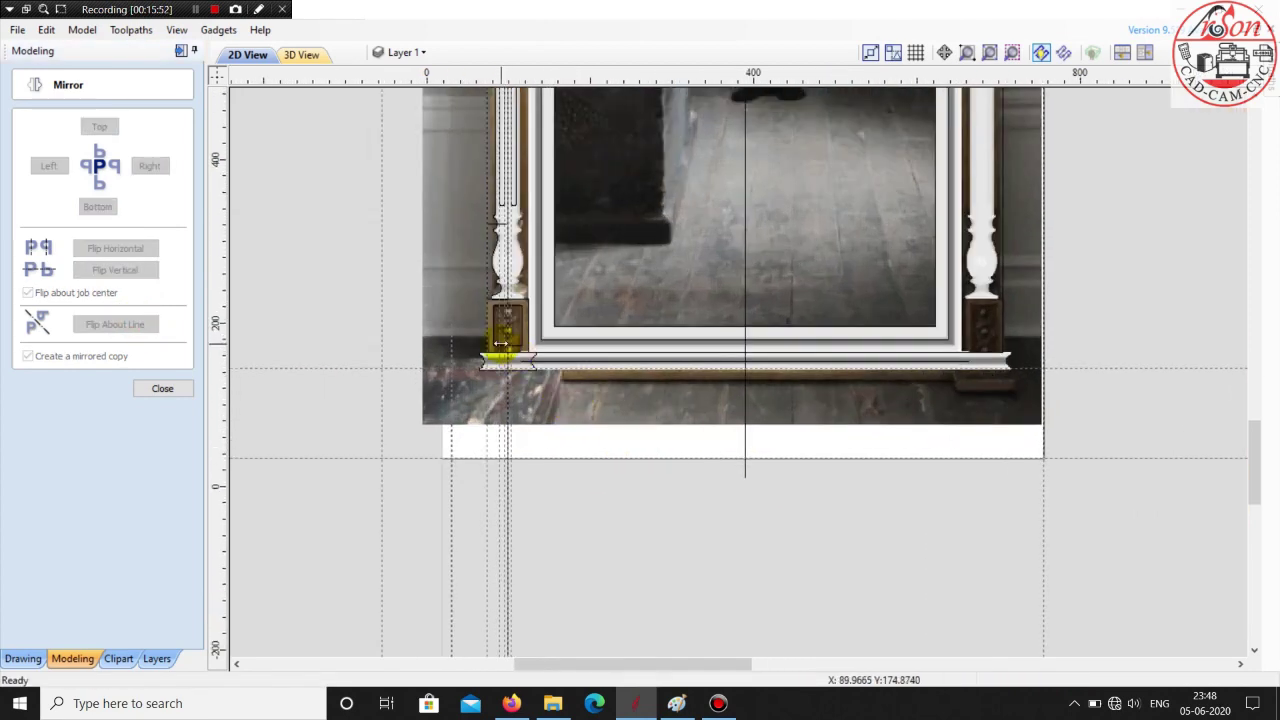
pyautogui.scroll(1, 278, 316)
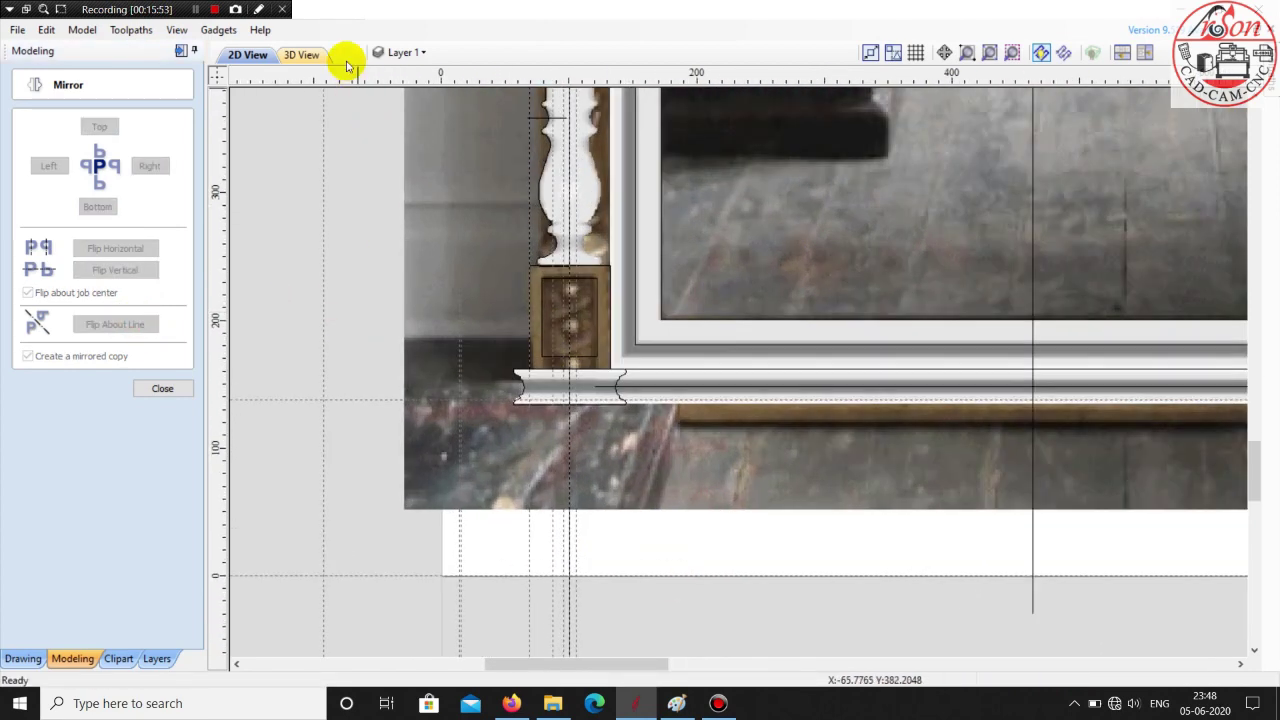
pyautogui.click(301, 54)
pyautogui.scroll(-2, 620, 370)
pyautogui.click(672, 408)
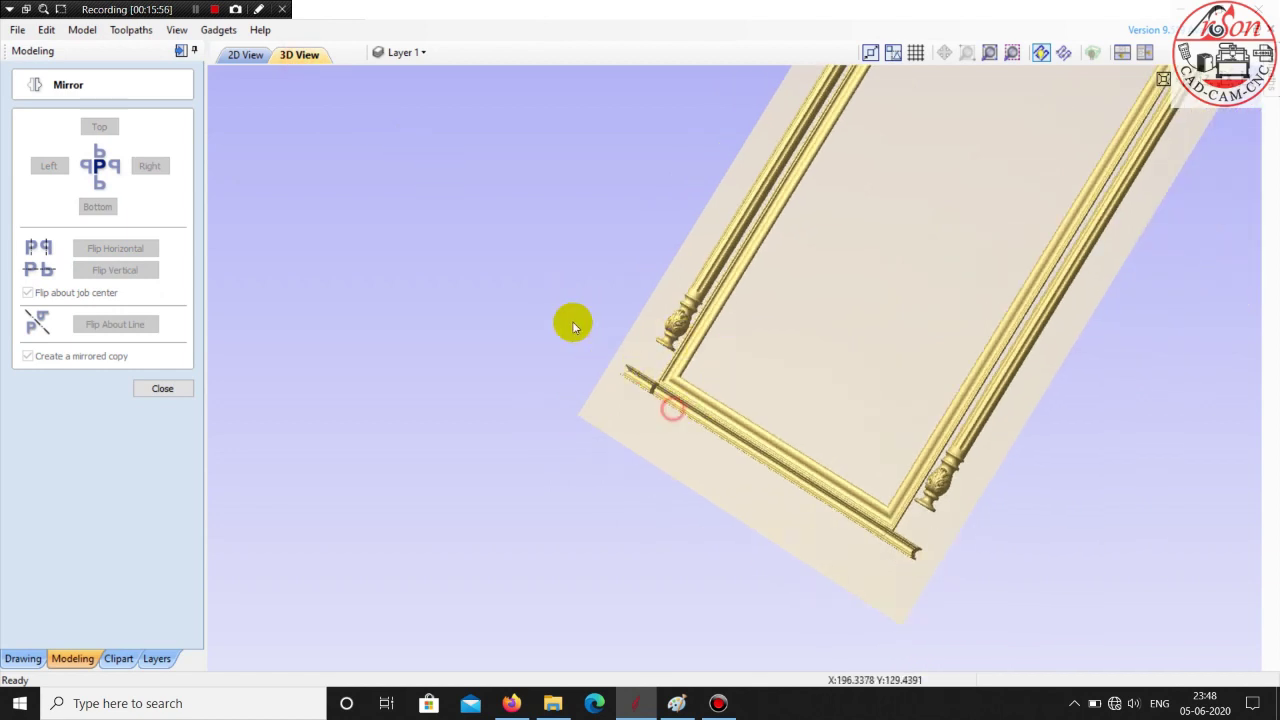
pyautogui.moveTo(574, 326); pyautogui.dragTo(536, 281)
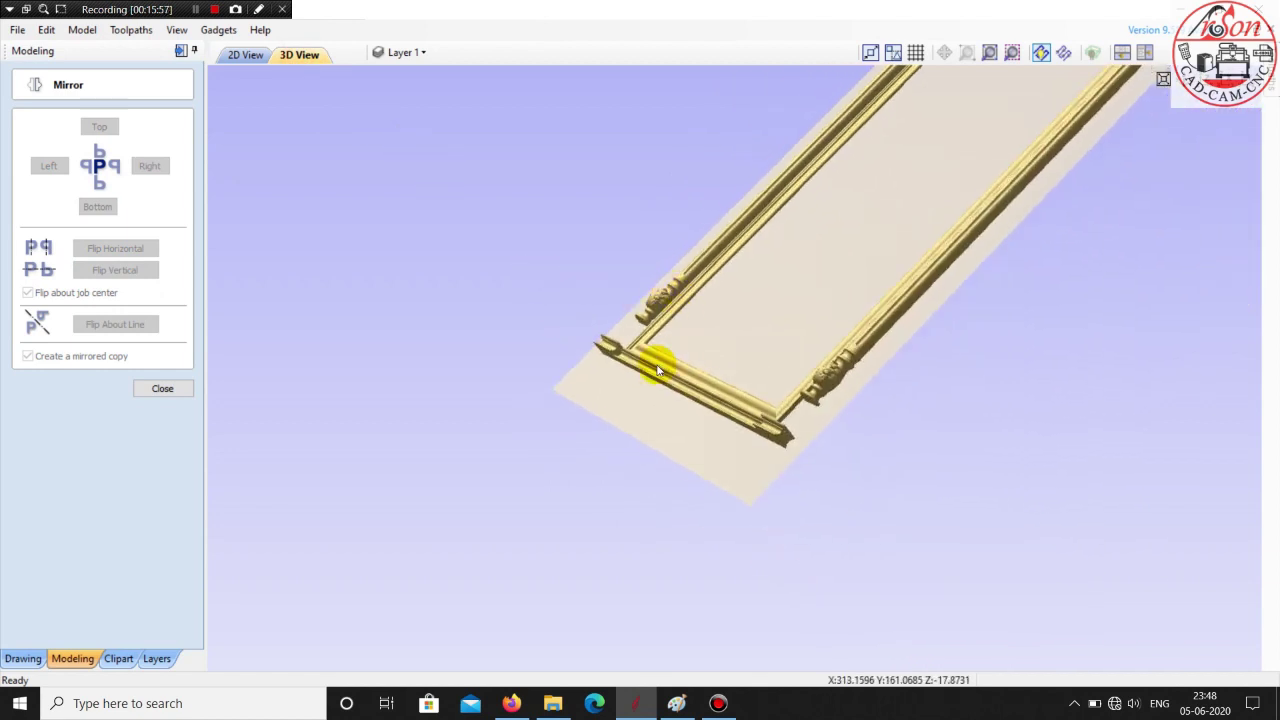
pyautogui.moveTo(646, 414); pyautogui.dragTo(620, 323)
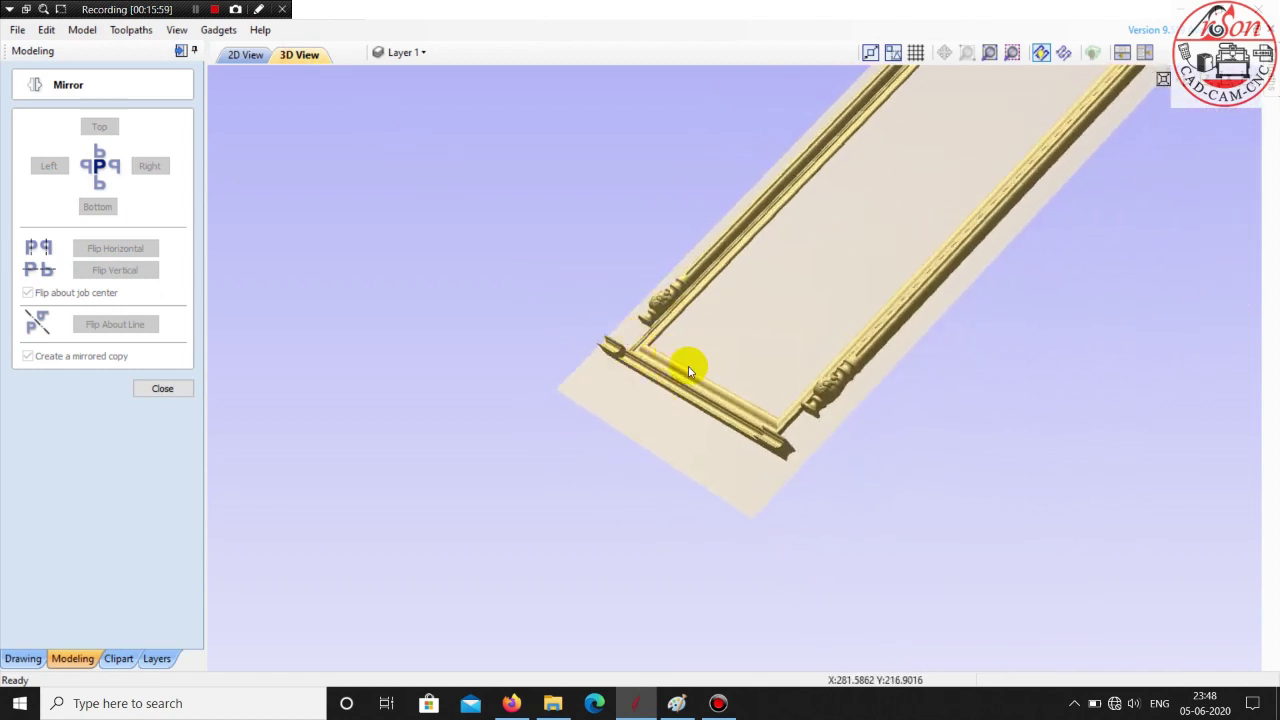
pyautogui.scroll(-5, 874, 249)
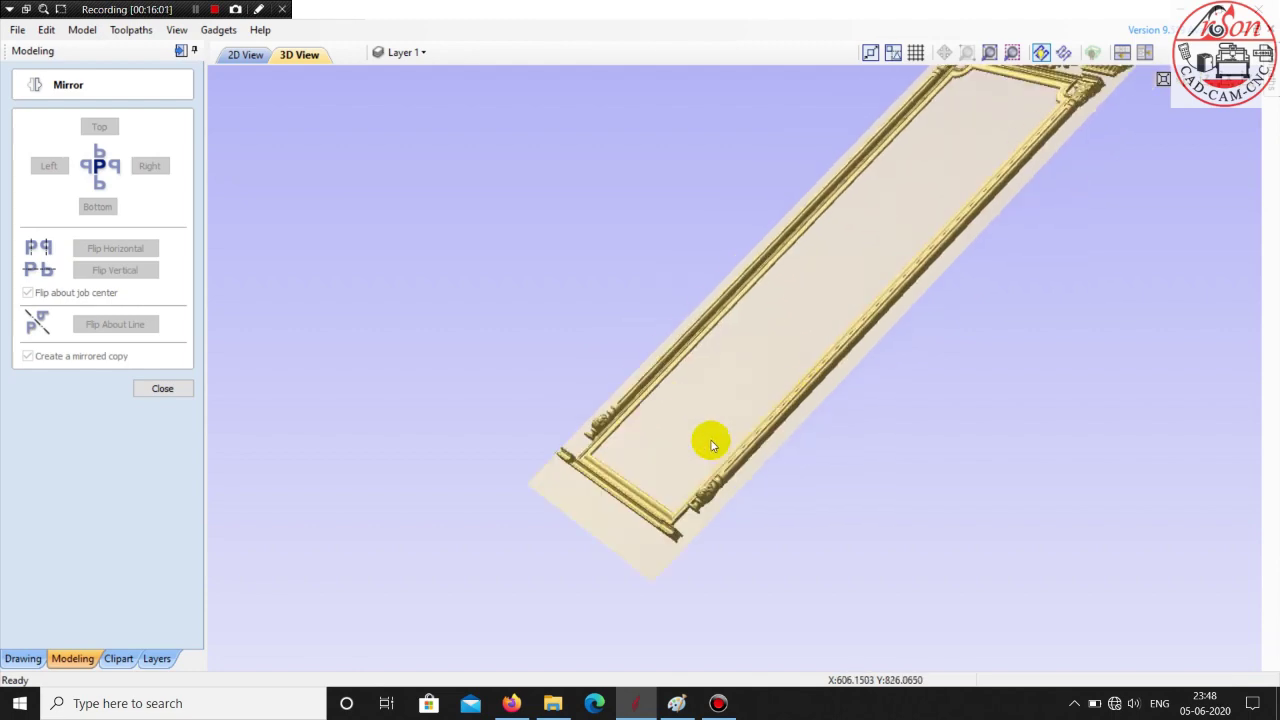
pyautogui.scroll(-1, 736, 163)
pyautogui.scroll(6, 563, 349)
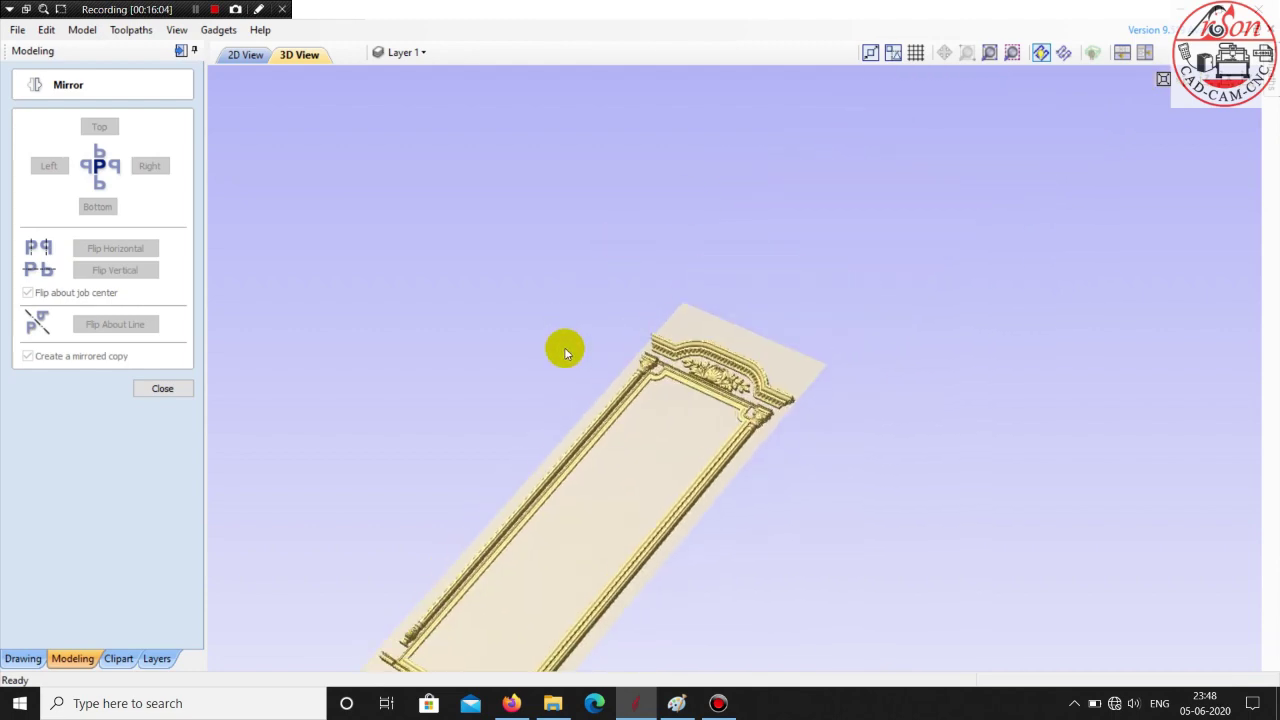
pyautogui.scroll(2, 470, 365)
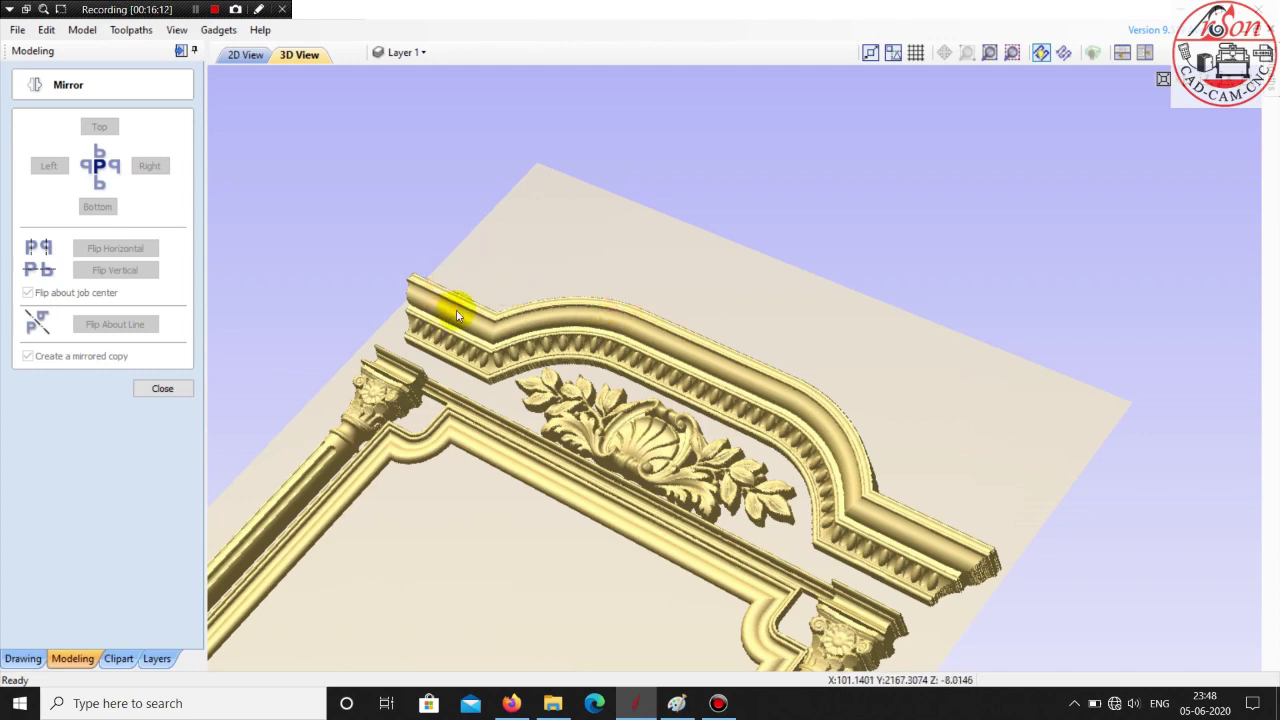
pyautogui.scroll(-3, 894, 457)
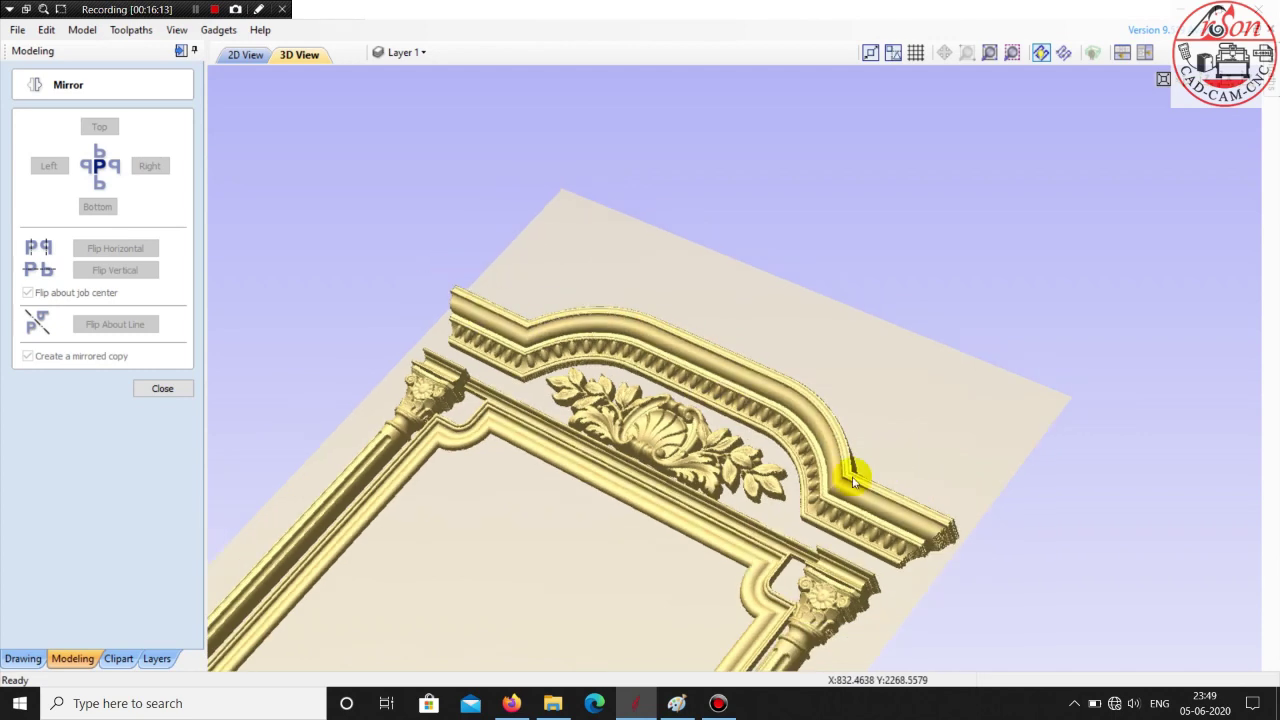
pyautogui.scroll(3, 779, 453)
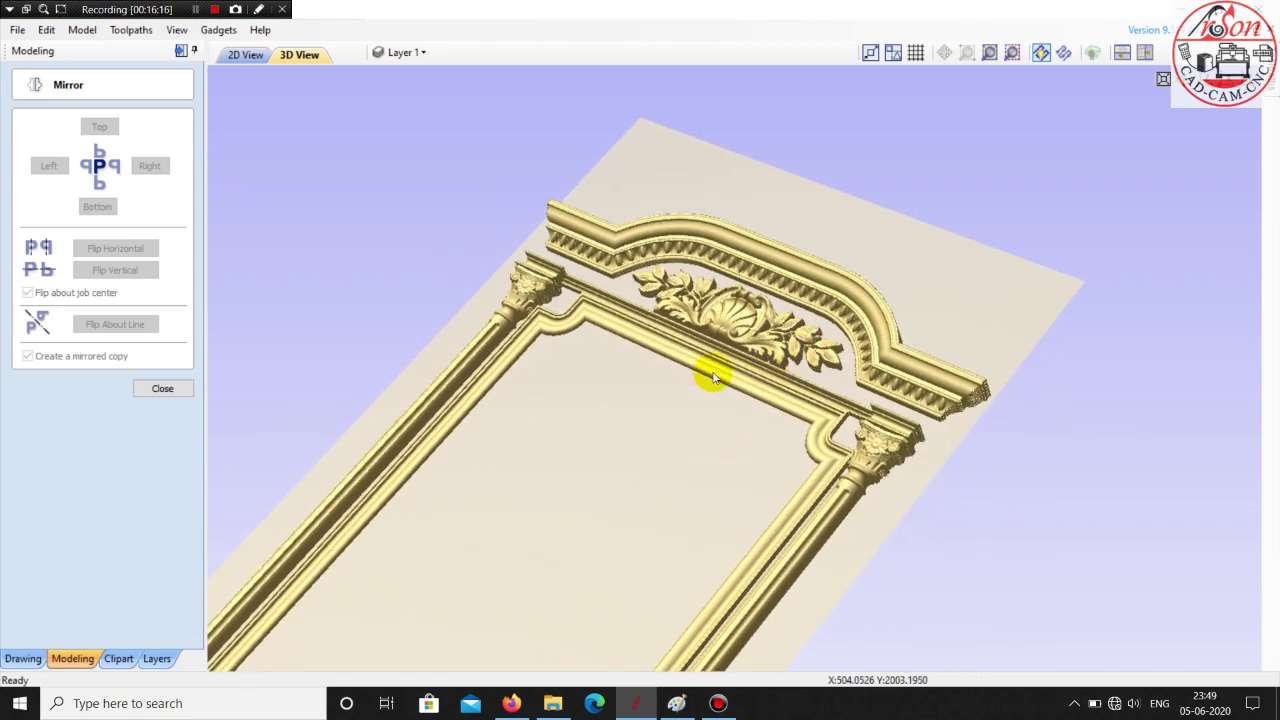
pyautogui.scroll(3, 765, 328)
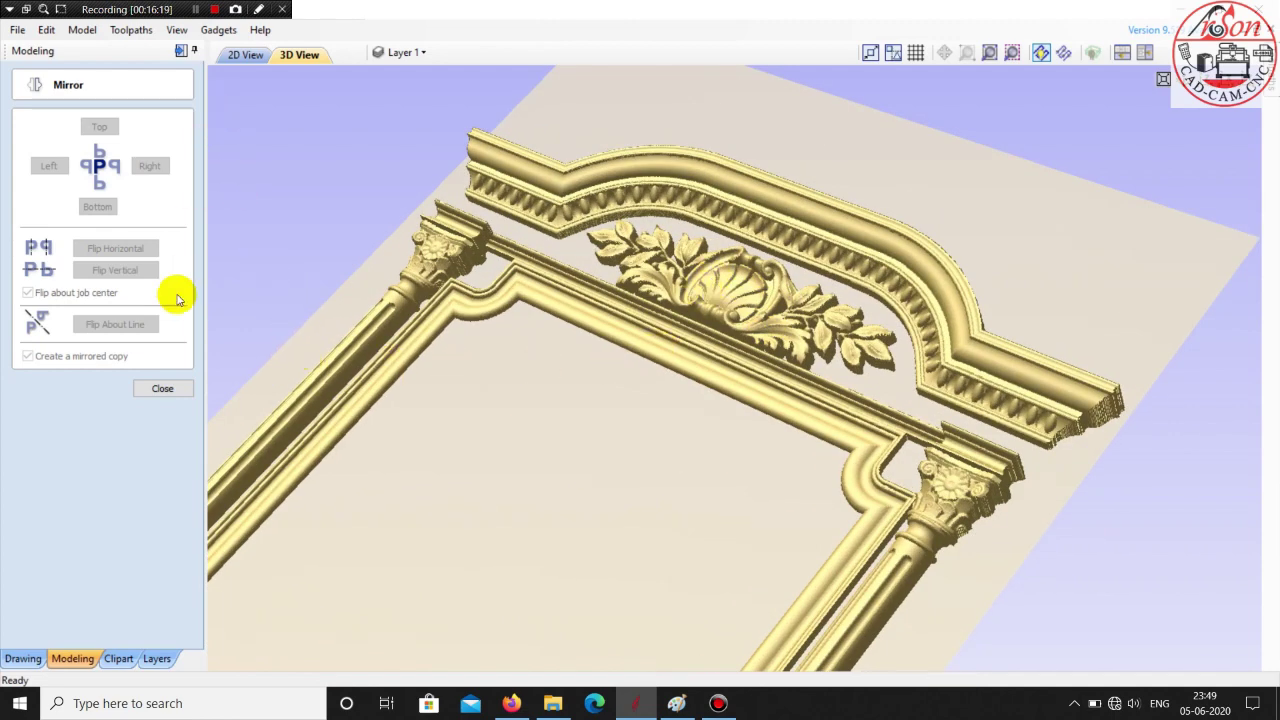
pyautogui.click(163, 389)
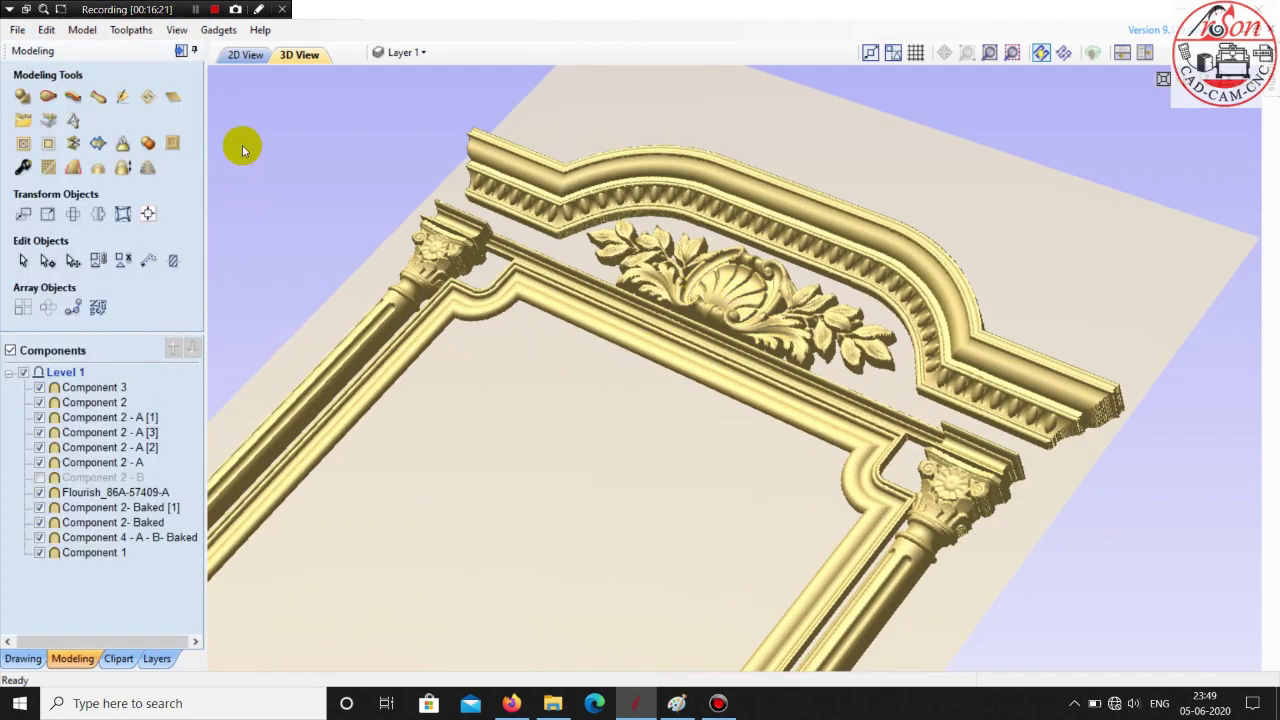
pyautogui.click(241, 54)
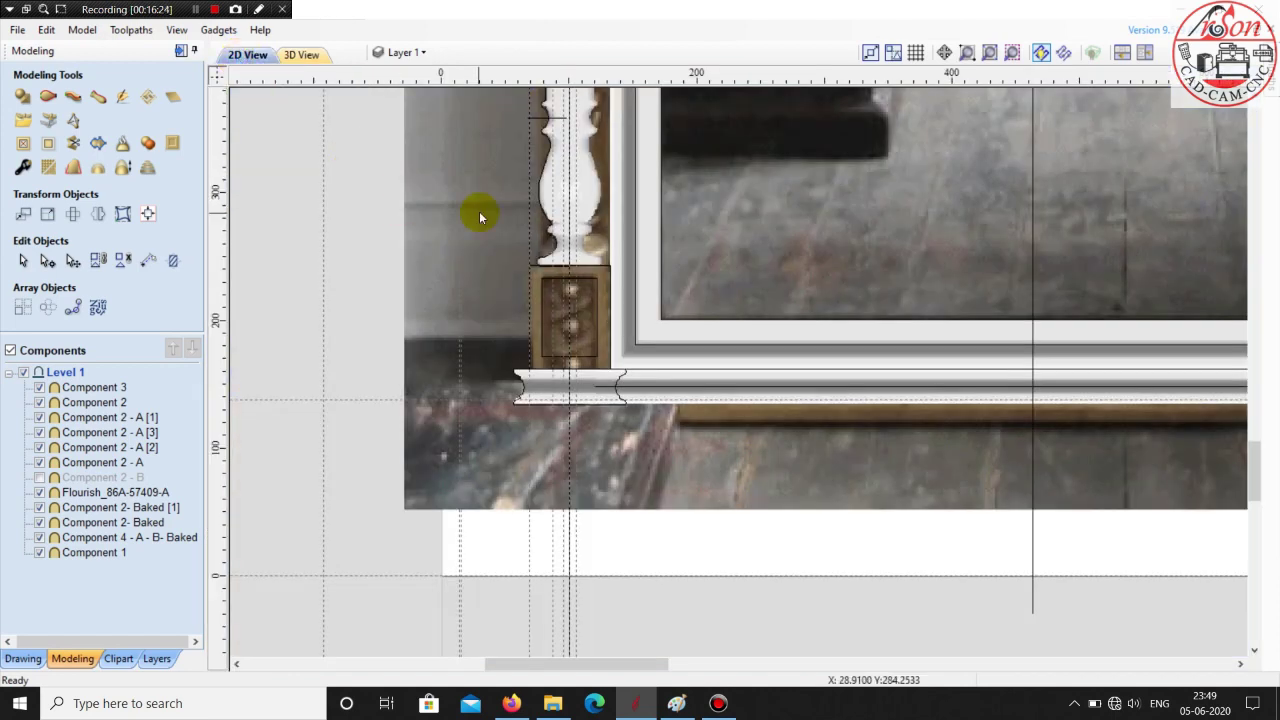
# - Insert the Weave8-iii clipart inside the mirror opening near the frame's lower-left corner
pyautogui.scroll(5, 580, 257)
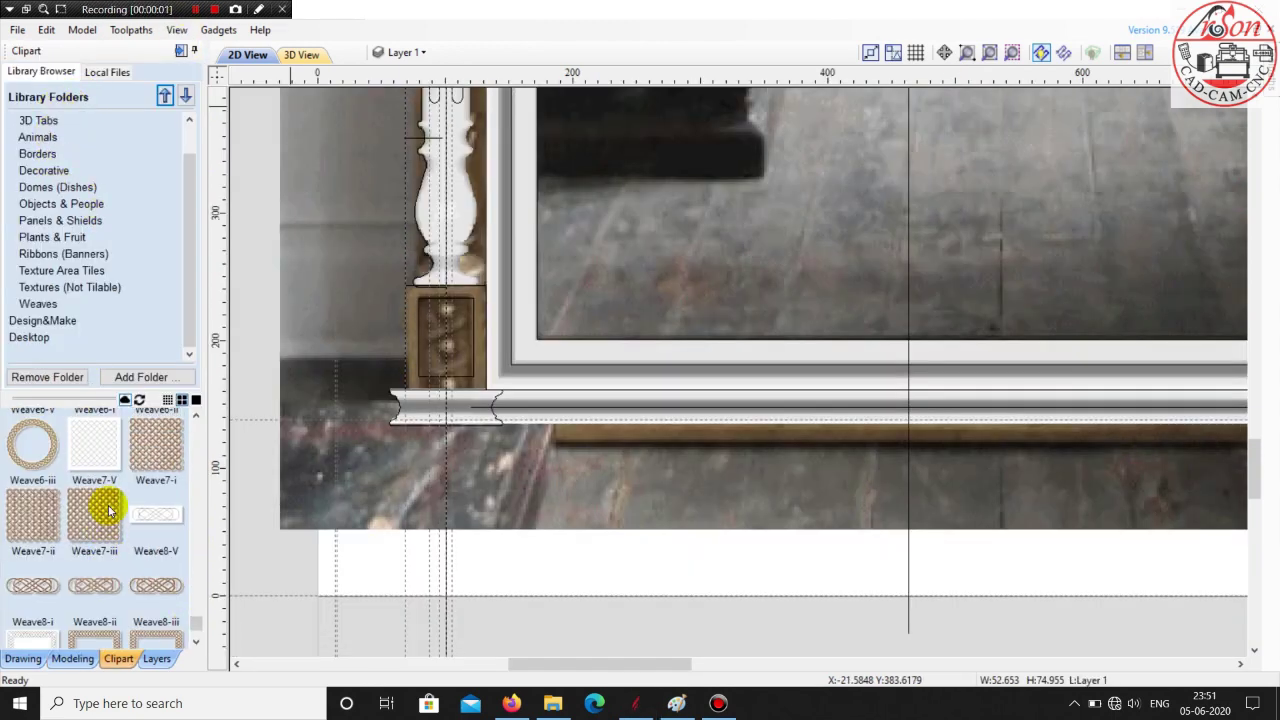
pyautogui.scroll(2, 97, 506)
pyautogui.scroll(-3, 106, 503)
pyautogui.moveTo(143, 531); pyautogui.dragTo(341, 476)
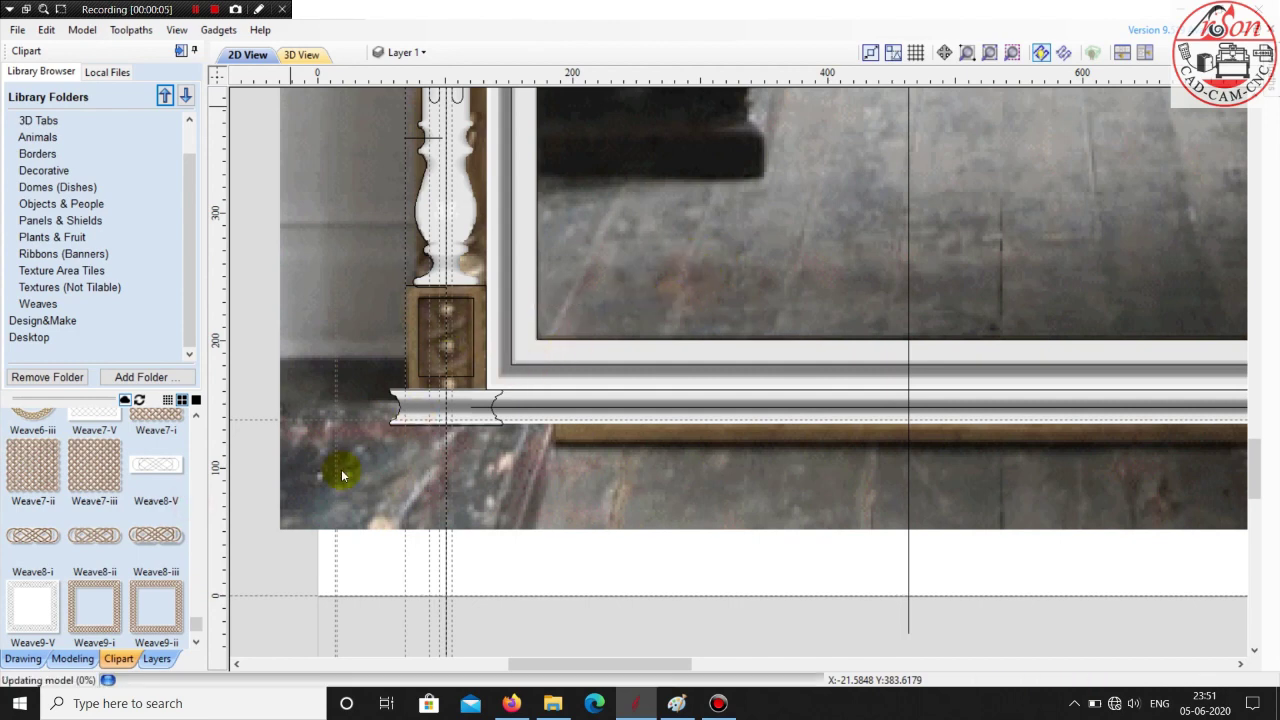
# - Insert the Weave50-i triangular knot clipart beside the first weave in the mirror opening
pyautogui.scroll(4, 105, 572)
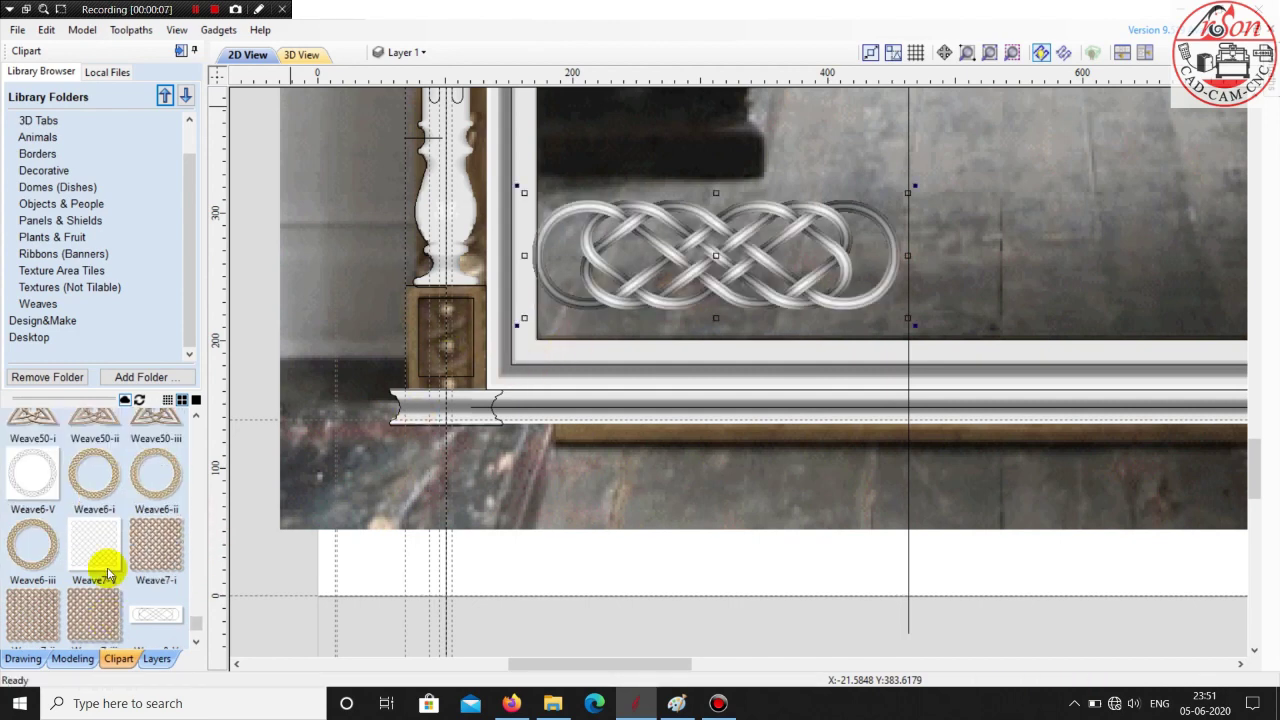
pyautogui.scroll(1, 108, 574)
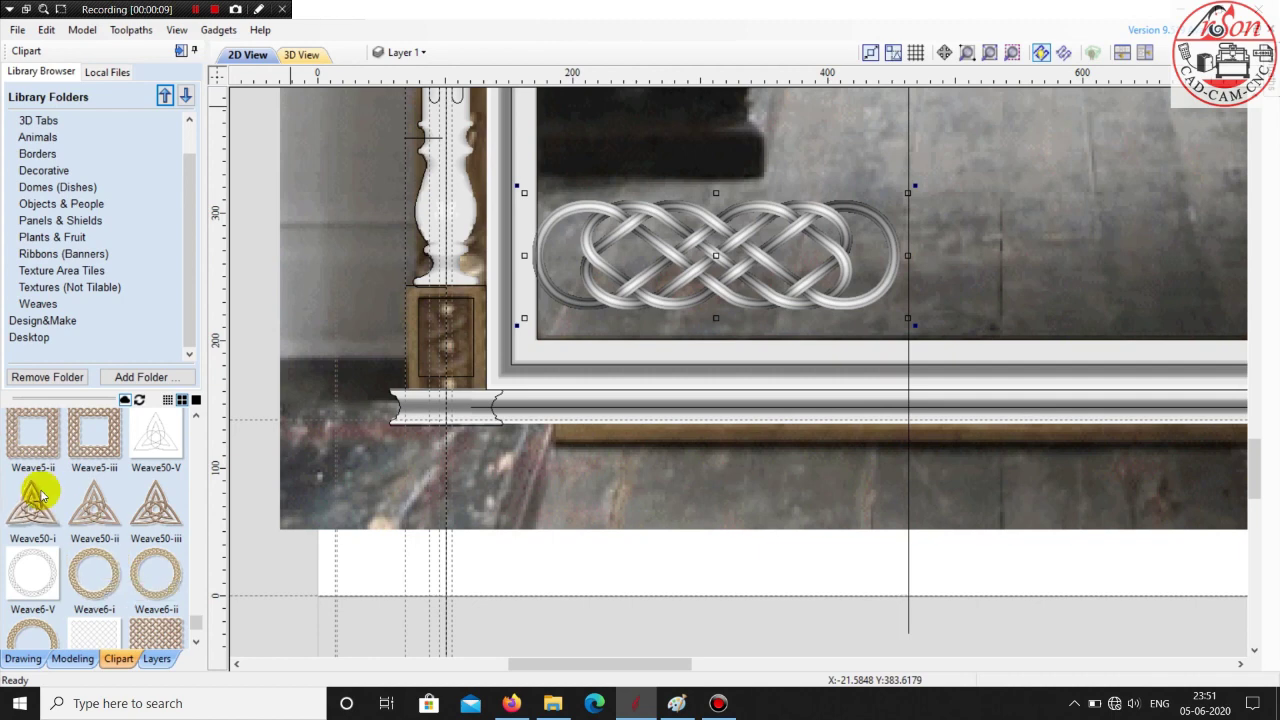
pyautogui.moveTo(34, 503); pyautogui.dragTo(1010, 245)
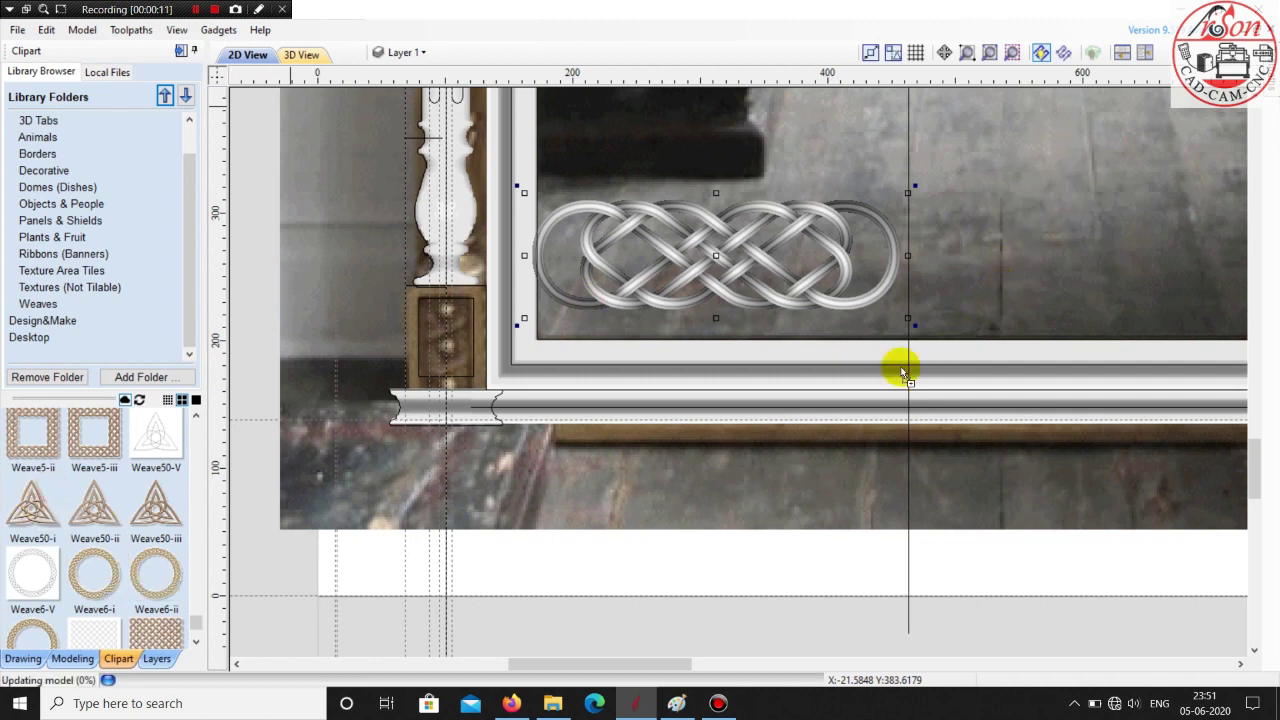
pyautogui.moveTo(957, 350); pyautogui.dragTo(955, 352)
# - Browse the clipart library from the weave designs back to the vertical flourishes and swags for a suitable ornament
pyautogui.scroll(3, 143, 534)
pyautogui.scroll(6, 138, 543)
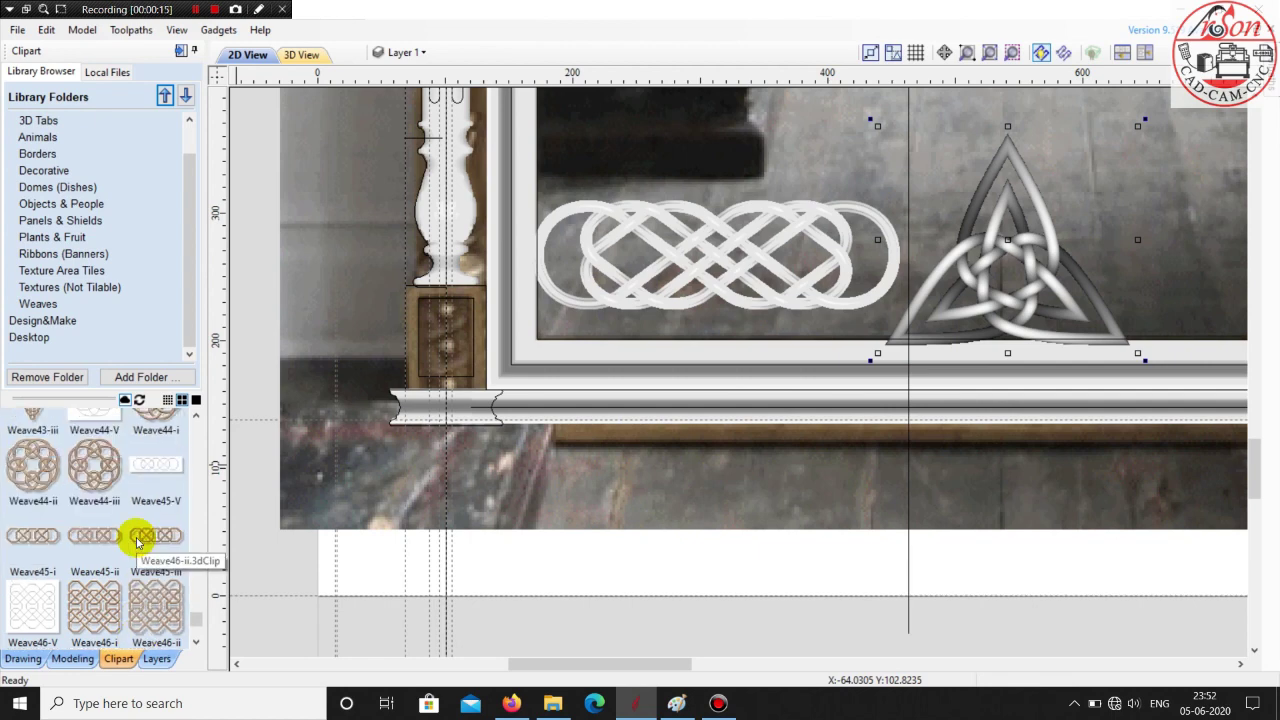
pyautogui.scroll(6, 145, 540)
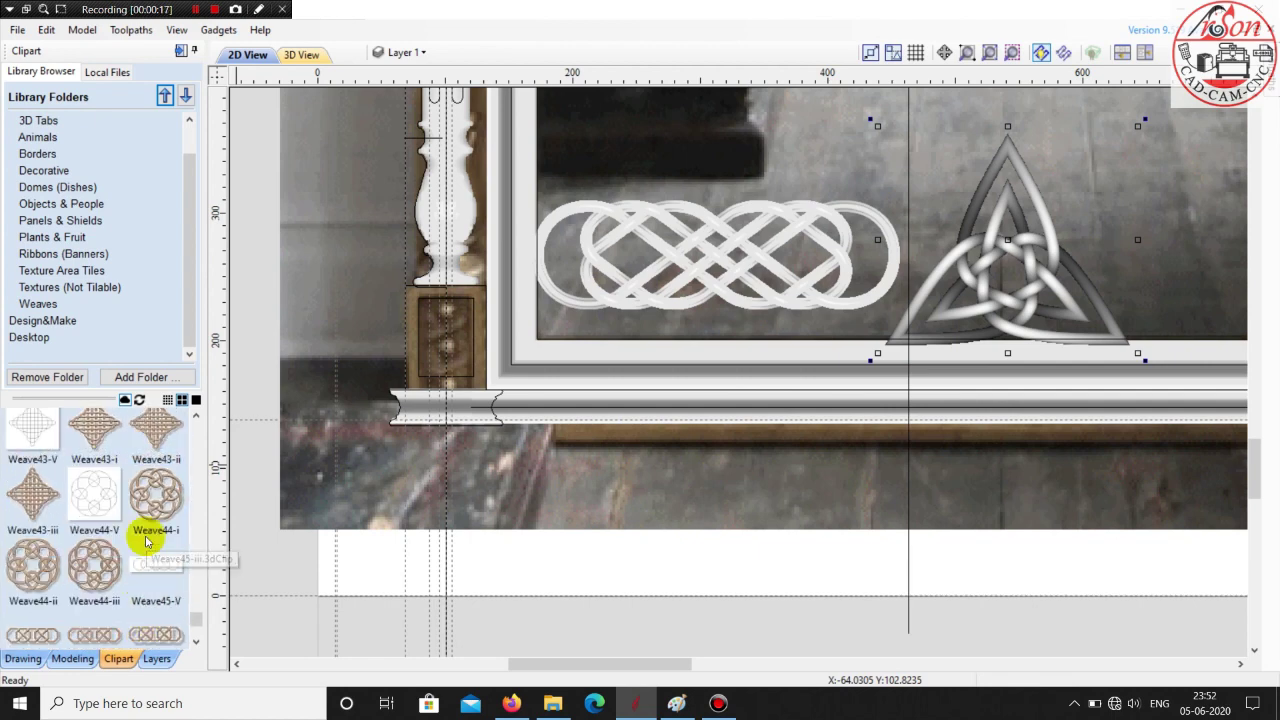
pyautogui.scroll(3, 145, 540)
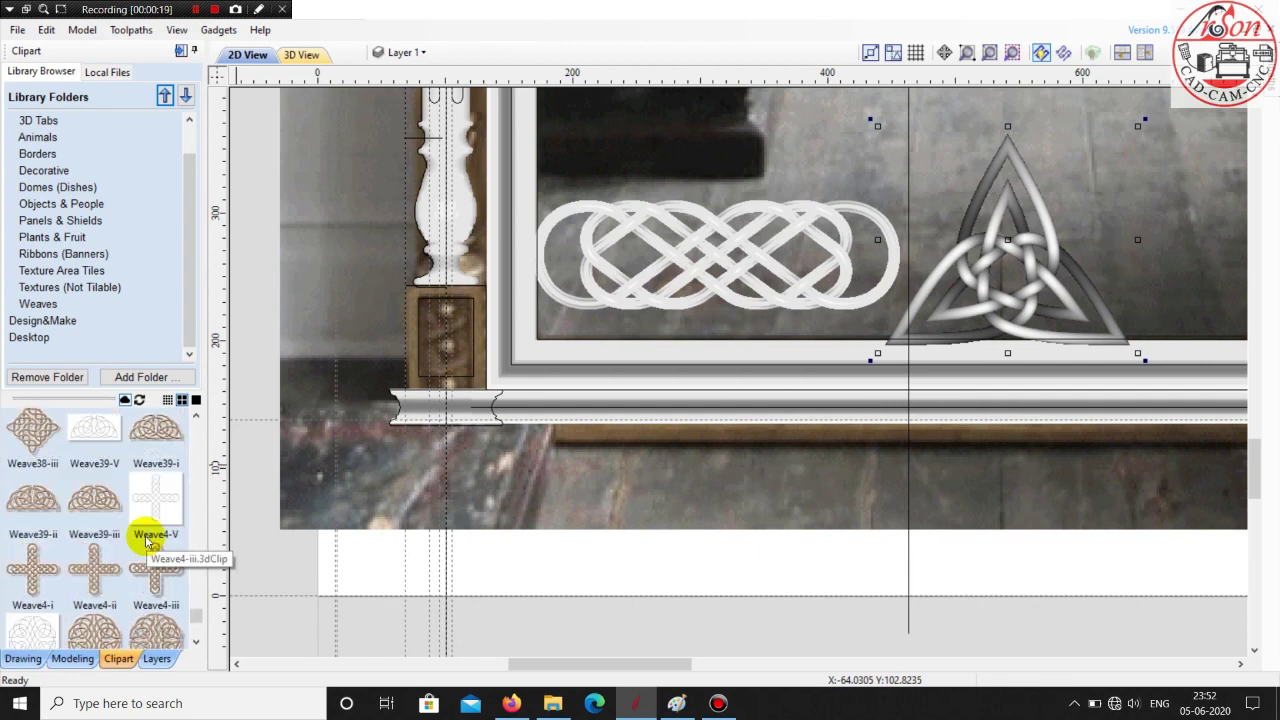
pyautogui.scroll(5, 150, 537)
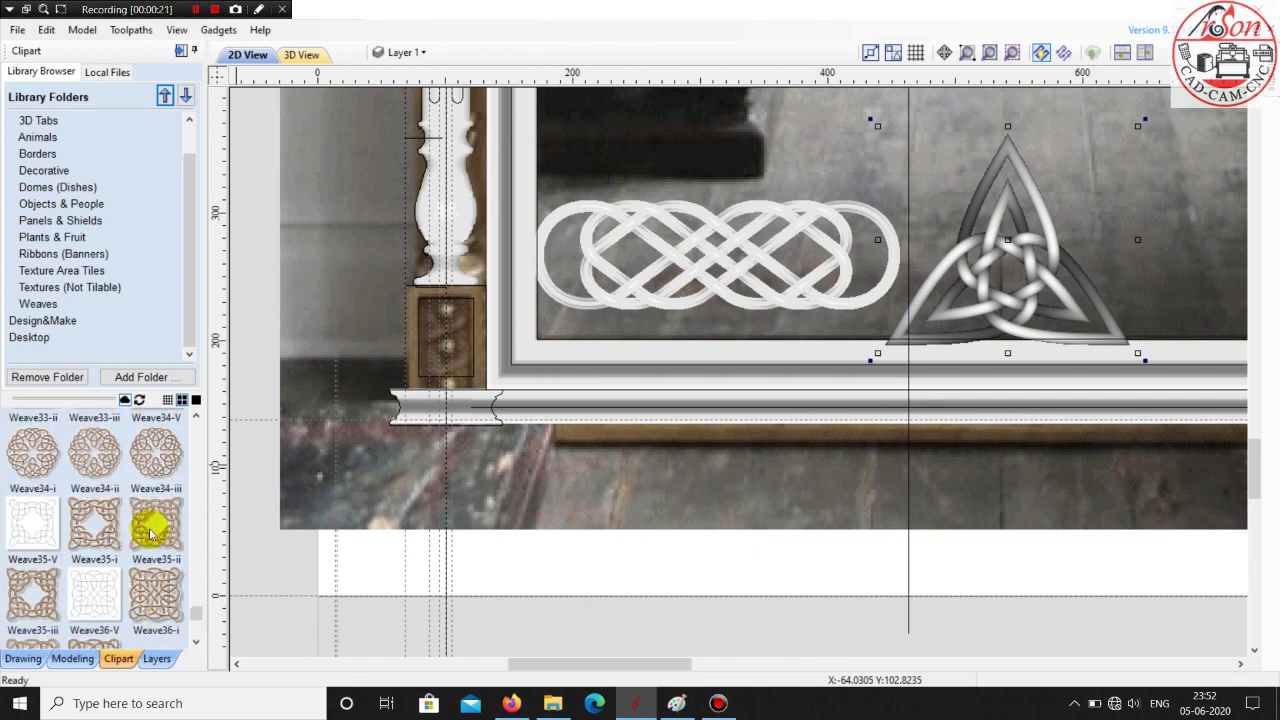
pyautogui.scroll(5, 150, 535)
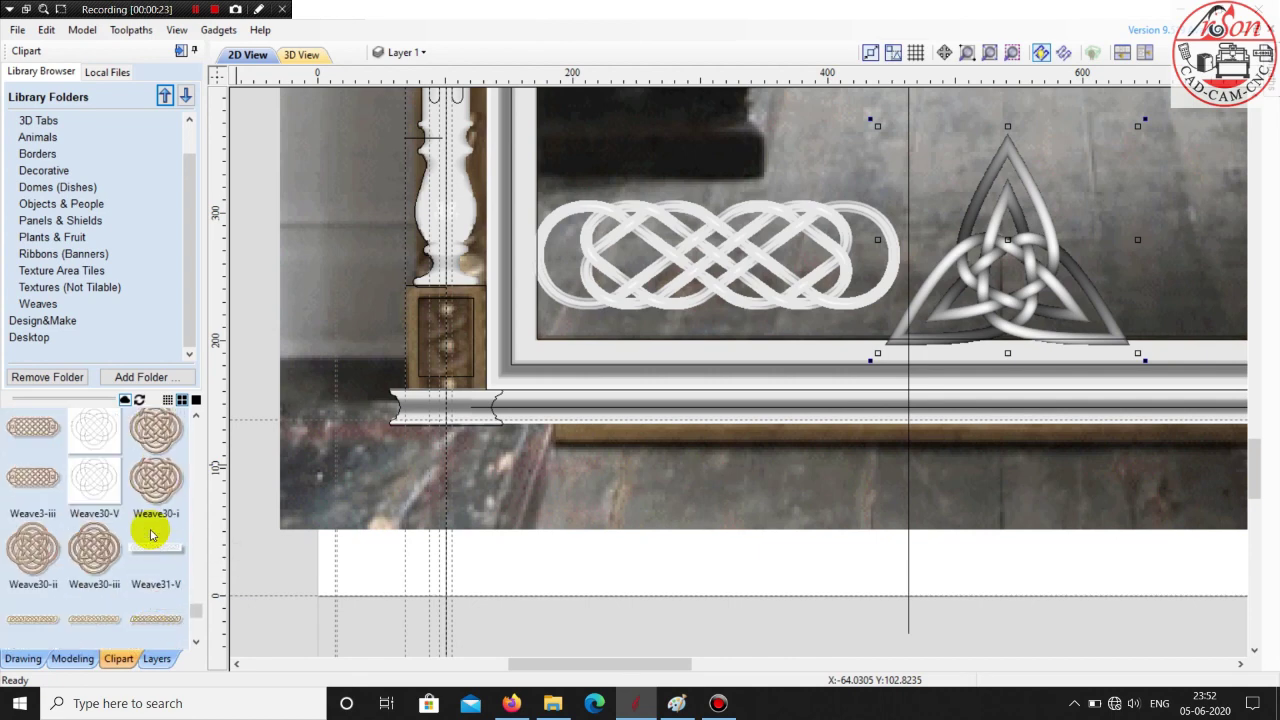
pyautogui.scroll(5, 152, 537)
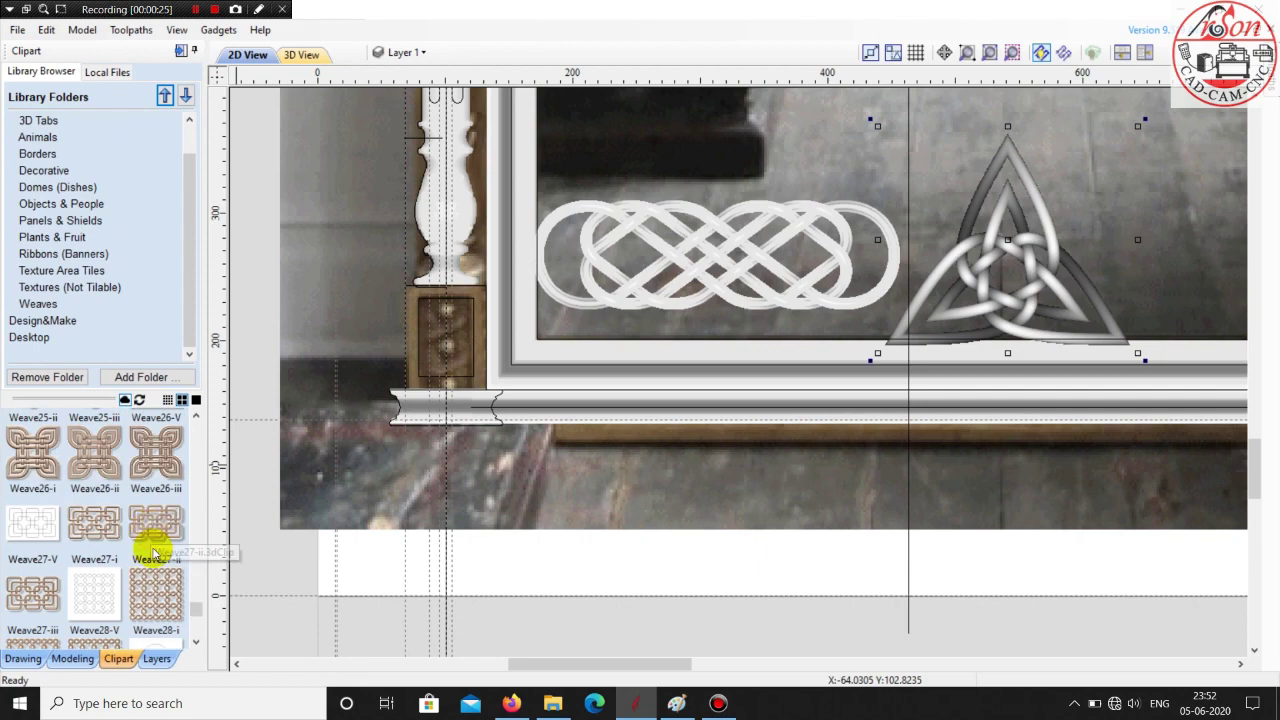
pyautogui.scroll(5, 142, 549)
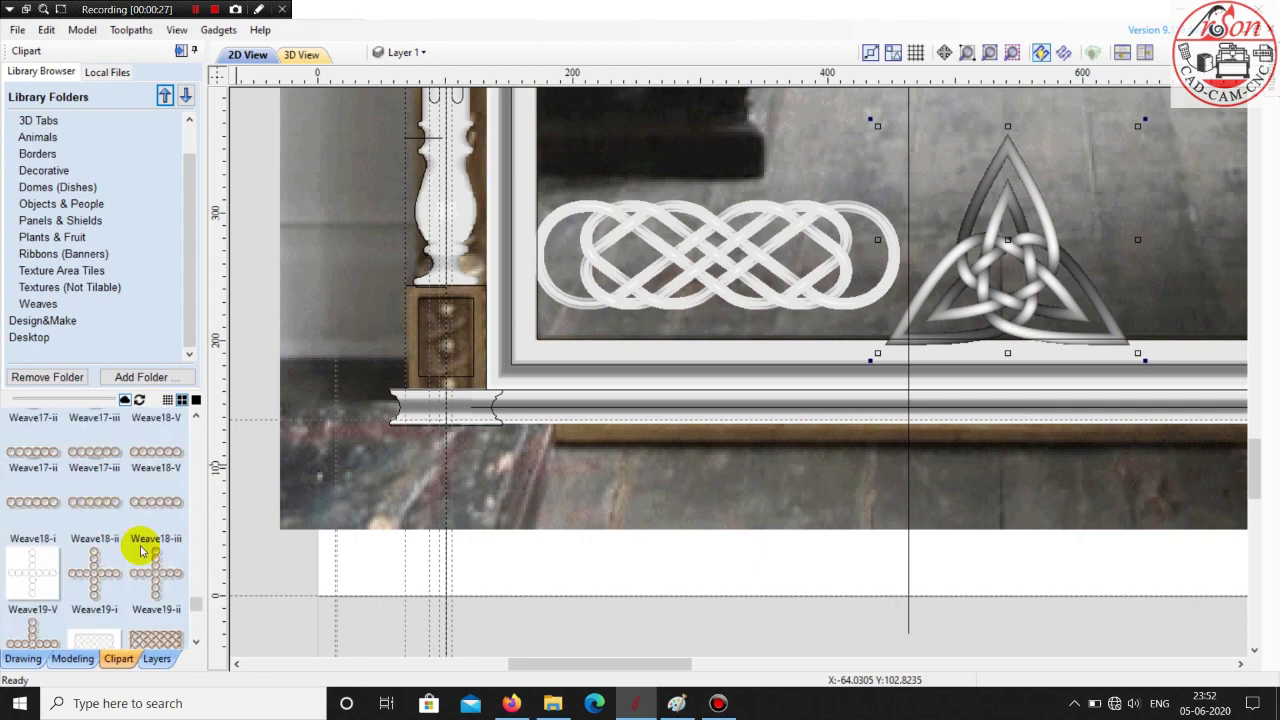
pyautogui.scroll(8, 142, 549)
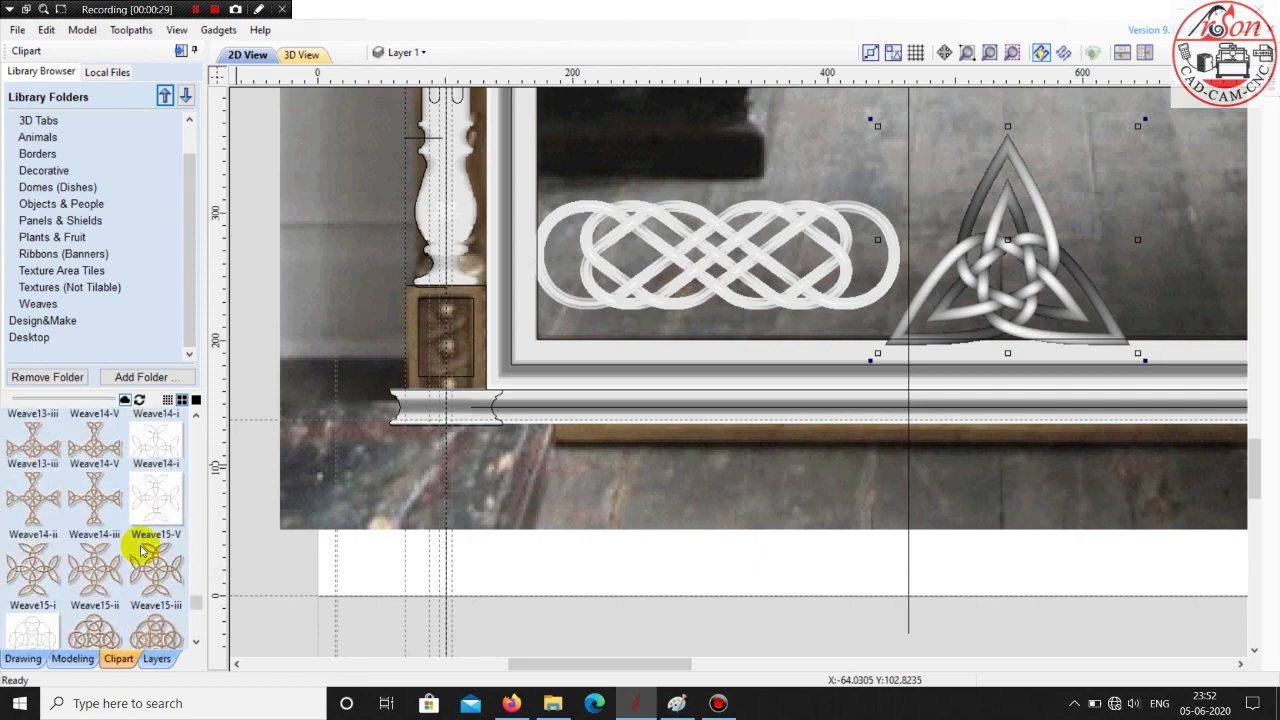
pyautogui.scroll(6, 142, 549)
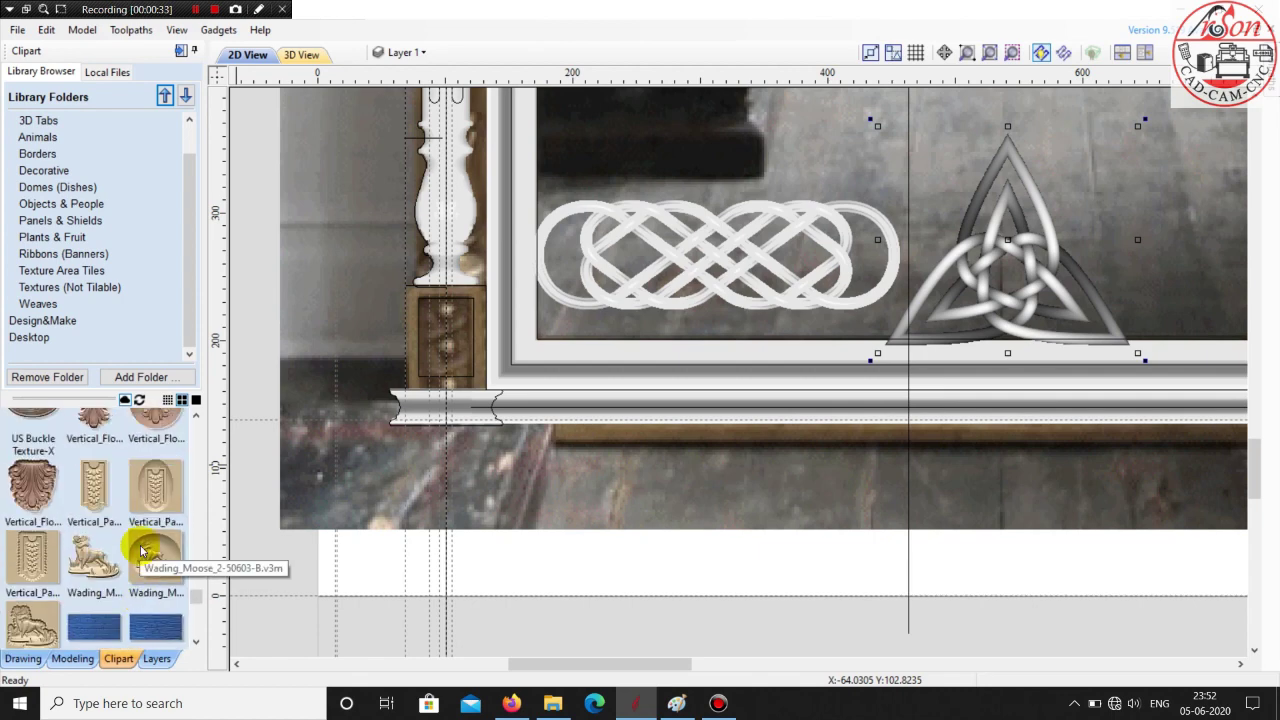
pyautogui.scroll(1, 62, 543)
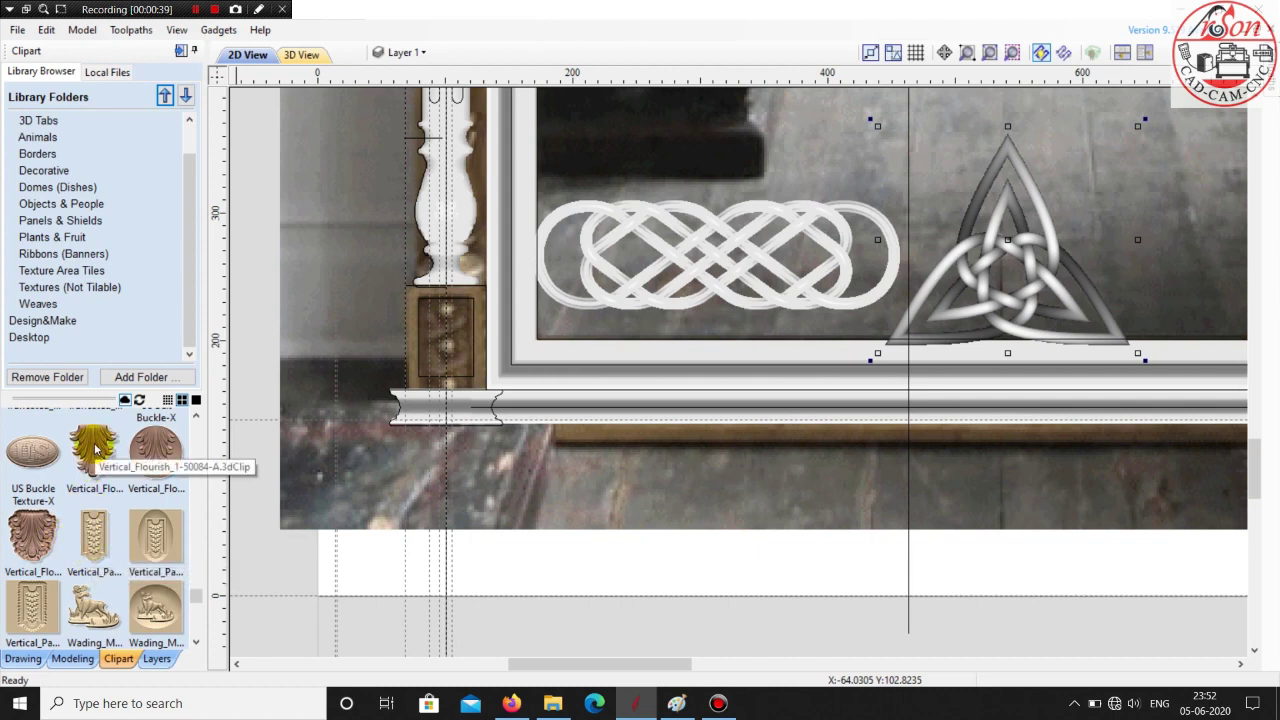
pyautogui.moveTo(95, 450)
pyautogui.mouseDown()
pyautogui.moveTo(453, 345)
pyautogui.moveTo(86, 452)
pyautogui.mouseUp()
pyautogui.scroll(5, 138, 510)
pyautogui.scroll(8, 140, 508)
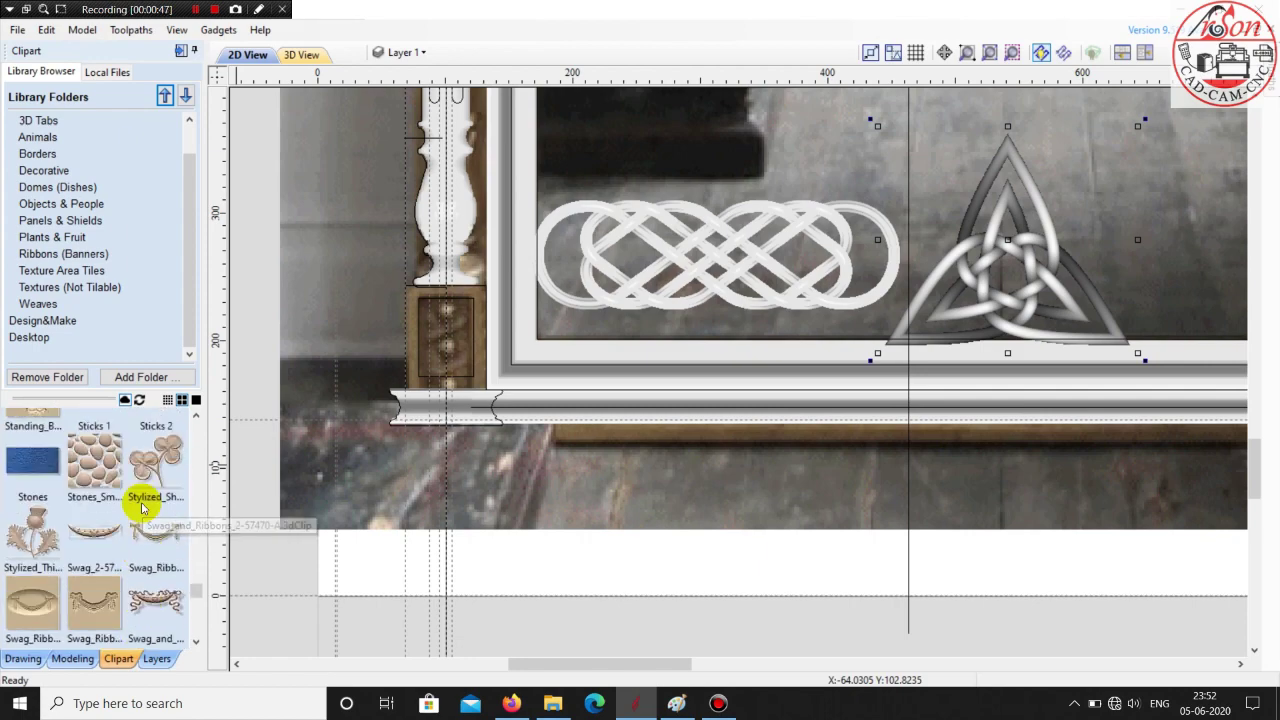
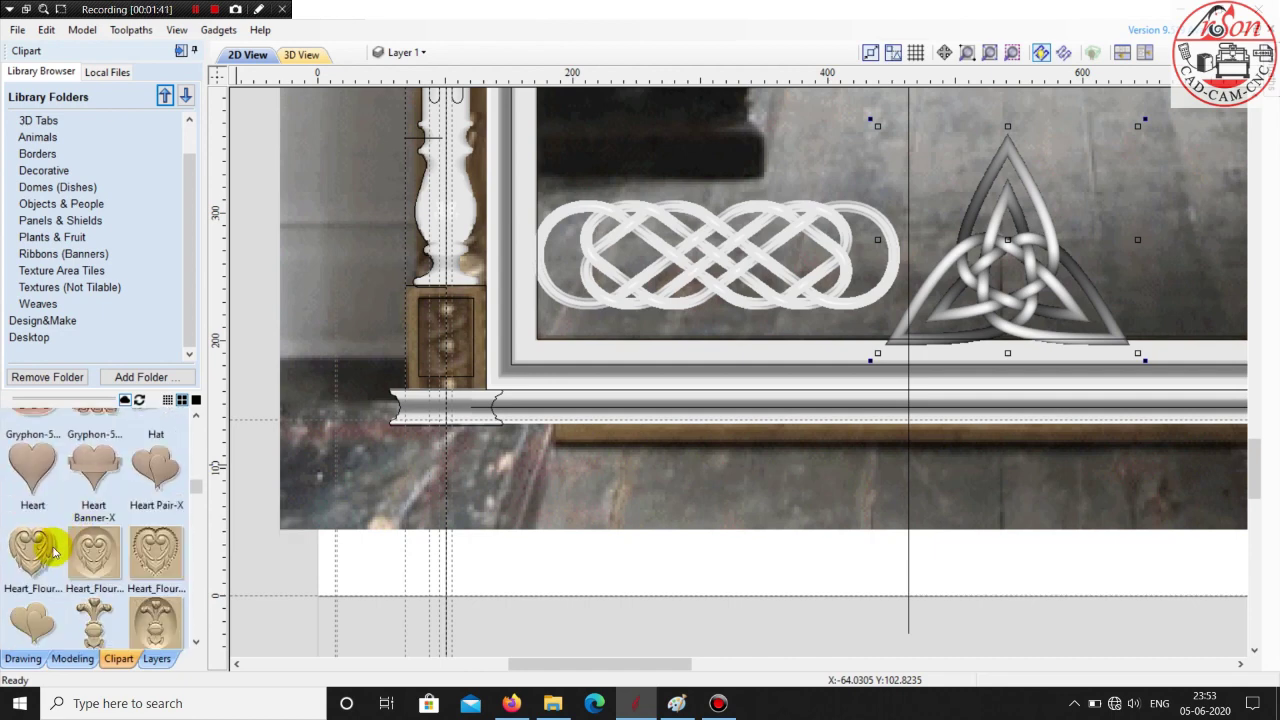
# - Insert the plain Flourish_89 fleur-de-lis clipart over the rectangular block at the base of the left column
pyautogui.moveTo(55, 552); pyautogui.dragTo(101, 579)
pyautogui.scroll(6, 97, 548)
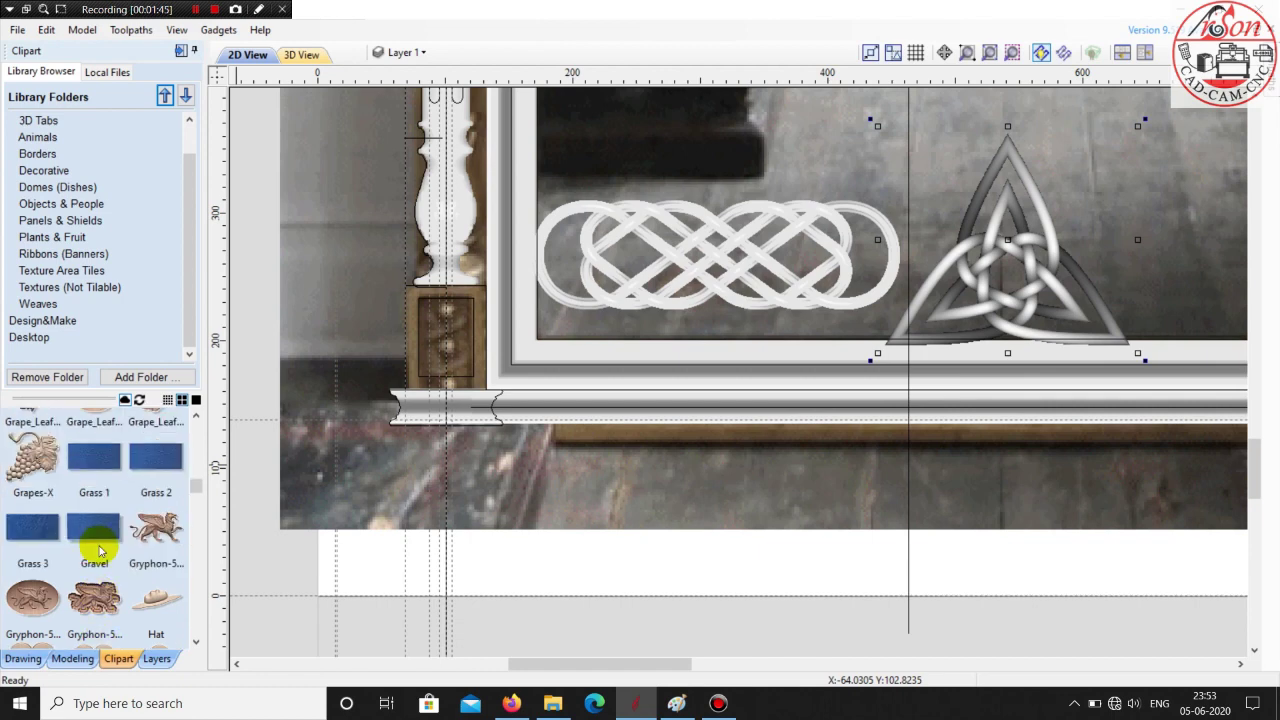
pyautogui.scroll(8, 99, 552)
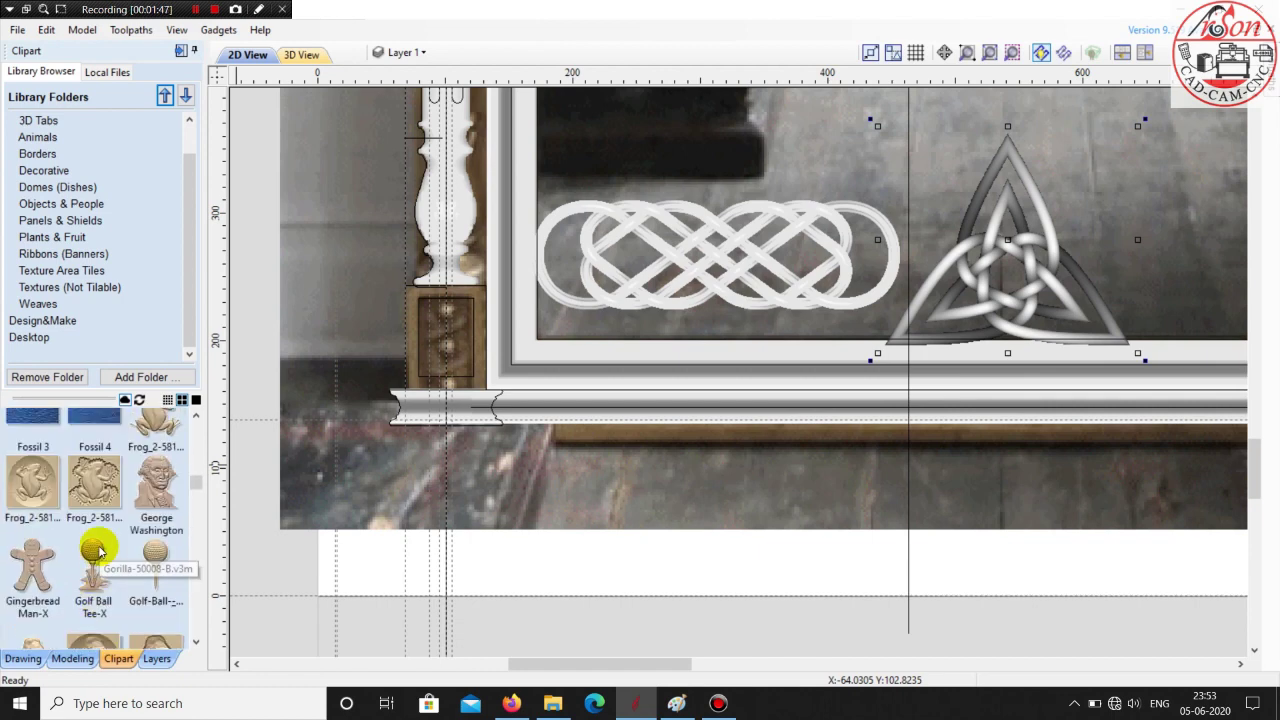
pyautogui.scroll(8, 99, 552)
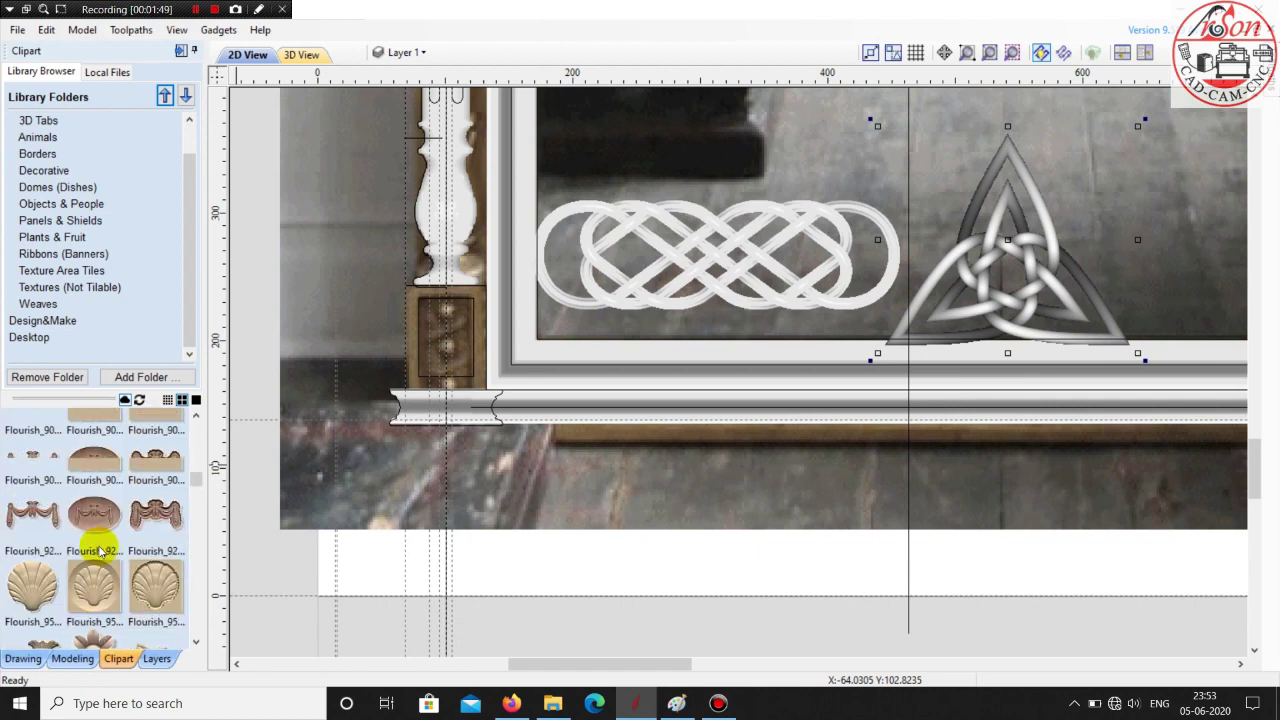
pyautogui.scroll(2, 99, 552)
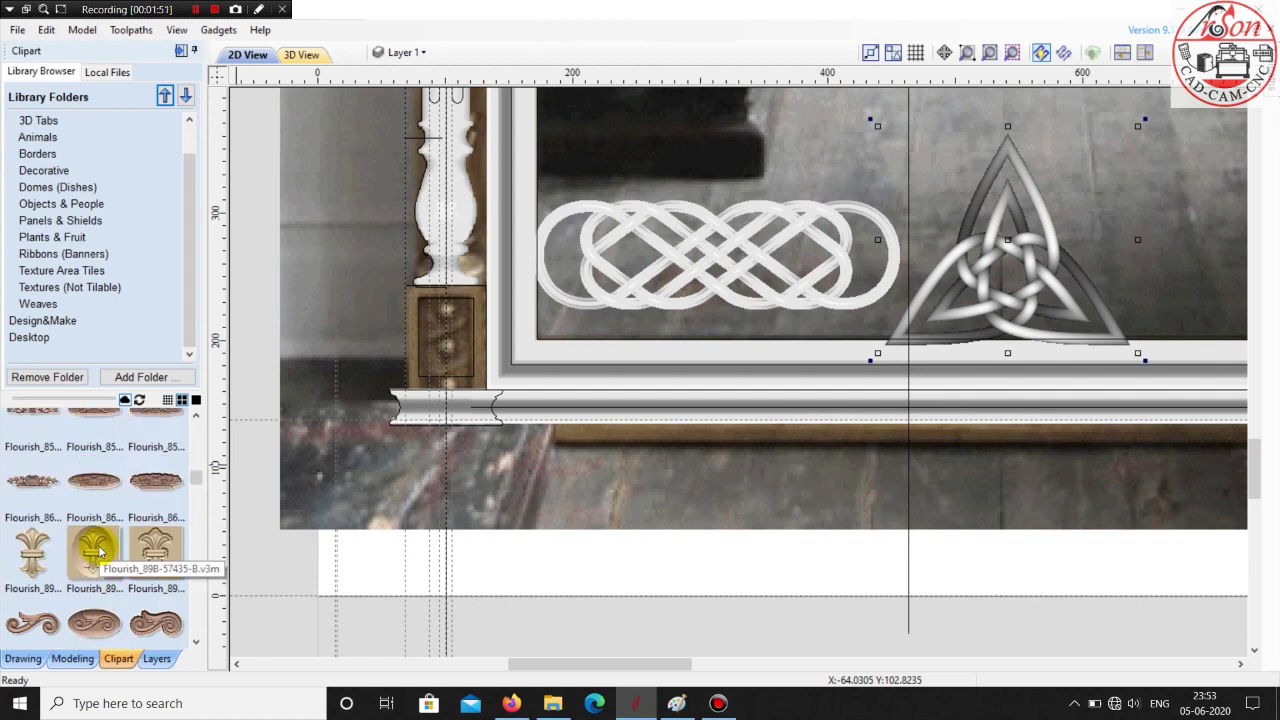
pyautogui.scroll(1, 80, 580)
pyautogui.scroll(-1, 63, 598)
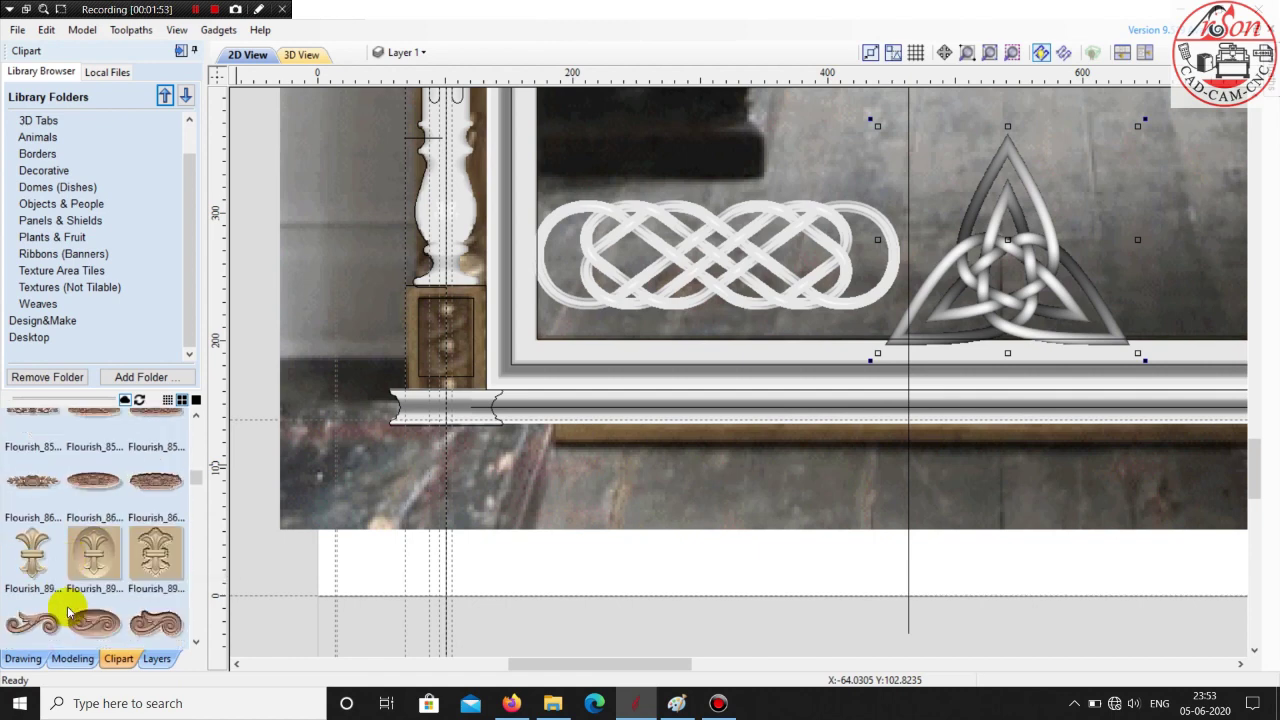
pyautogui.moveTo(36, 555); pyautogui.dragTo(444, 342)
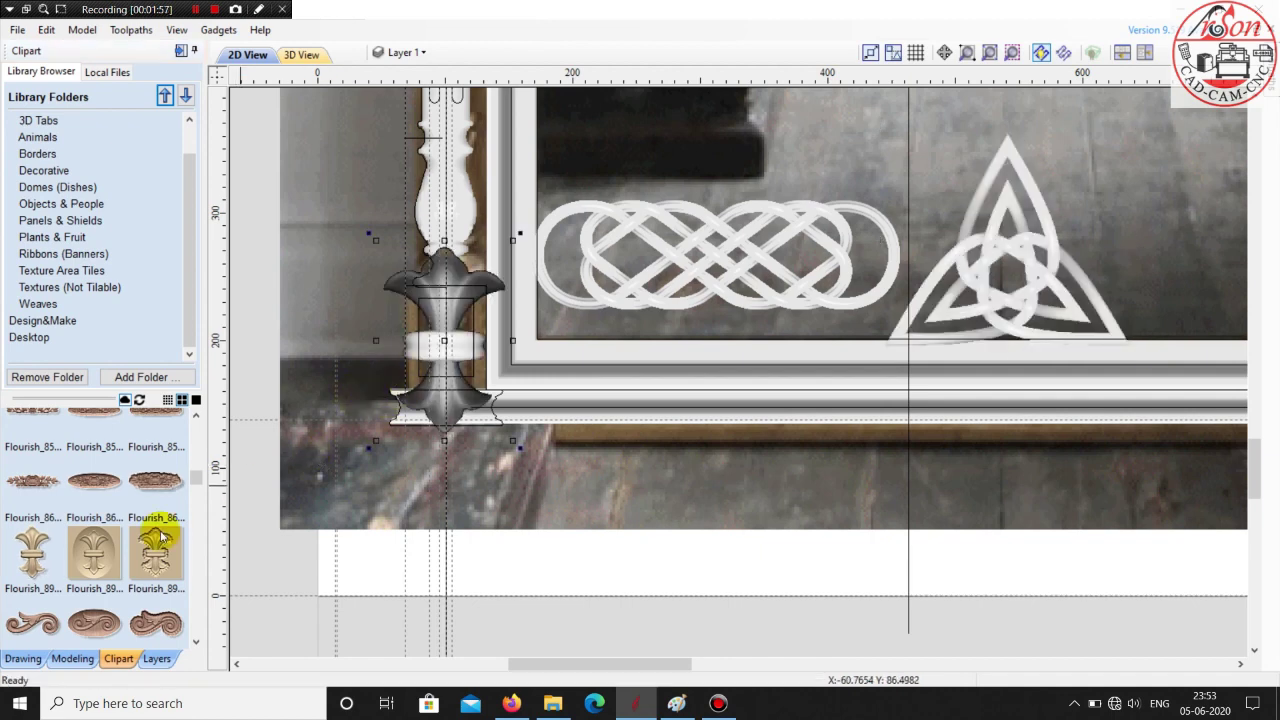
# - Insert the plain Flourish_80 vertical scroll clipart just outside the left column's base block
pyautogui.scroll(1, 125, 565)
pyautogui.scroll(1, 125, 565)
pyautogui.moveTo(30, 482); pyautogui.dragTo(332, 335)
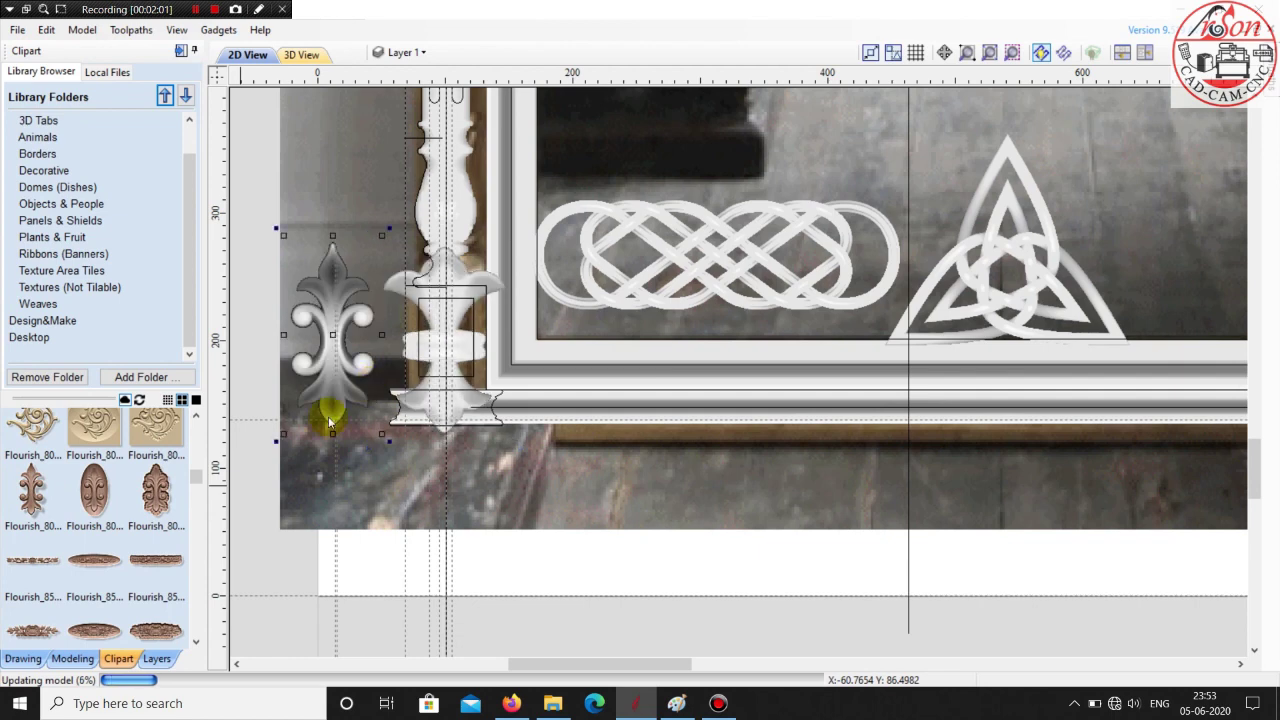
# - Insert the plain Flourish_75 triangular leaf clipart and move it onto the empty area outside the frame's left side
pyautogui.scroll(10, 90, 553)
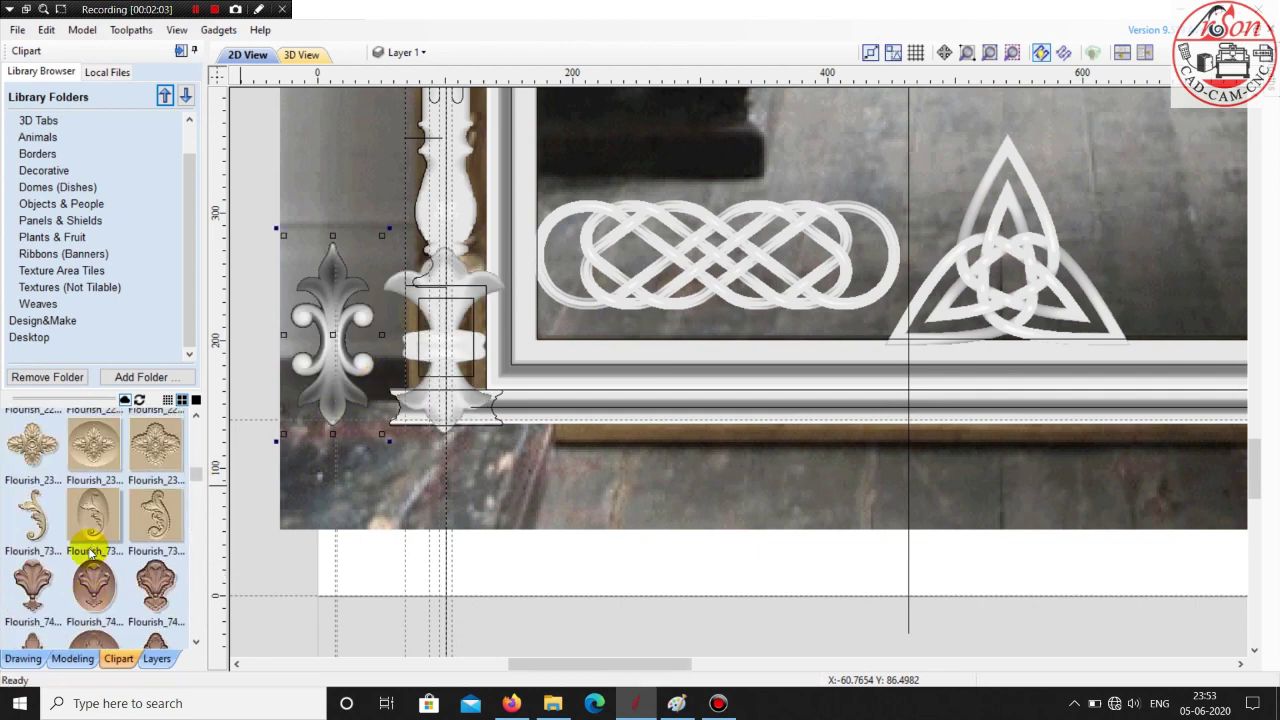
pyautogui.scroll(-3, 85, 545)
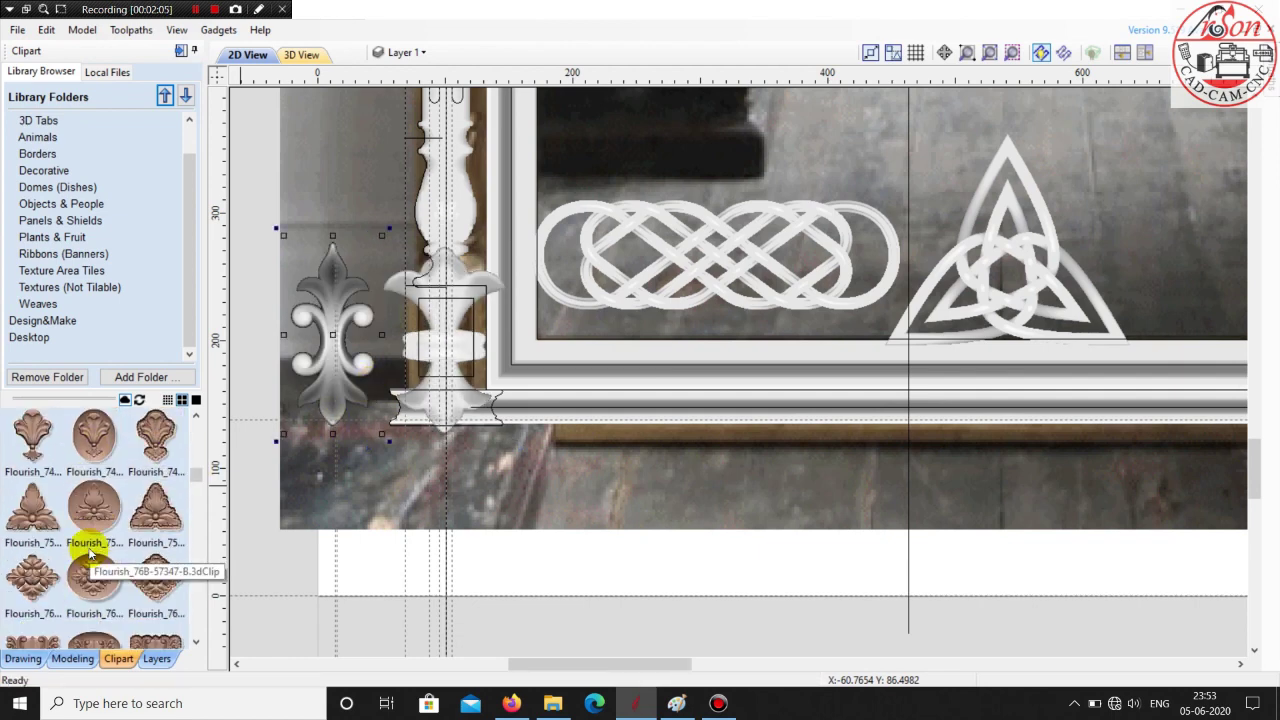
pyautogui.moveTo(55, 525); pyautogui.dragTo(270, 300)
pyautogui.scroll(-3, 494, 371)
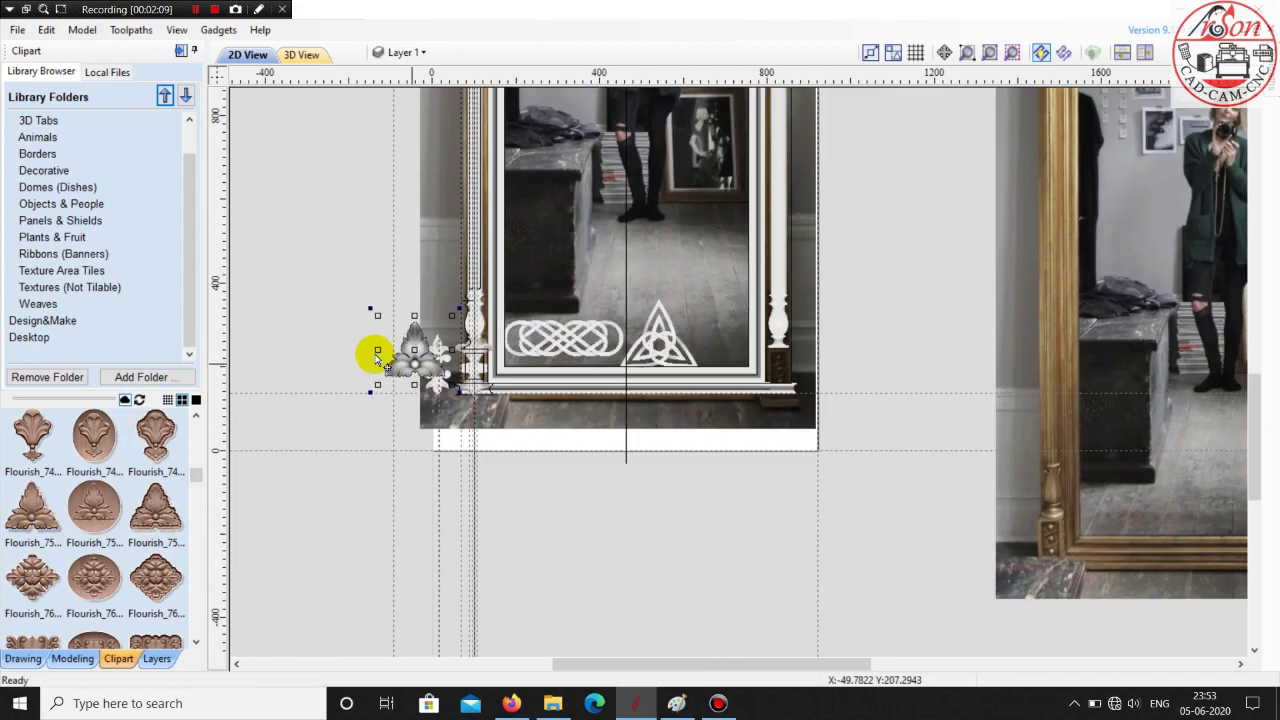
pyautogui.scroll(2, 377, 360)
pyautogui.moveTo(429, 349); pyautogui.dragTo(392, 332)
pyautogui.scroll(2, 88, 555)
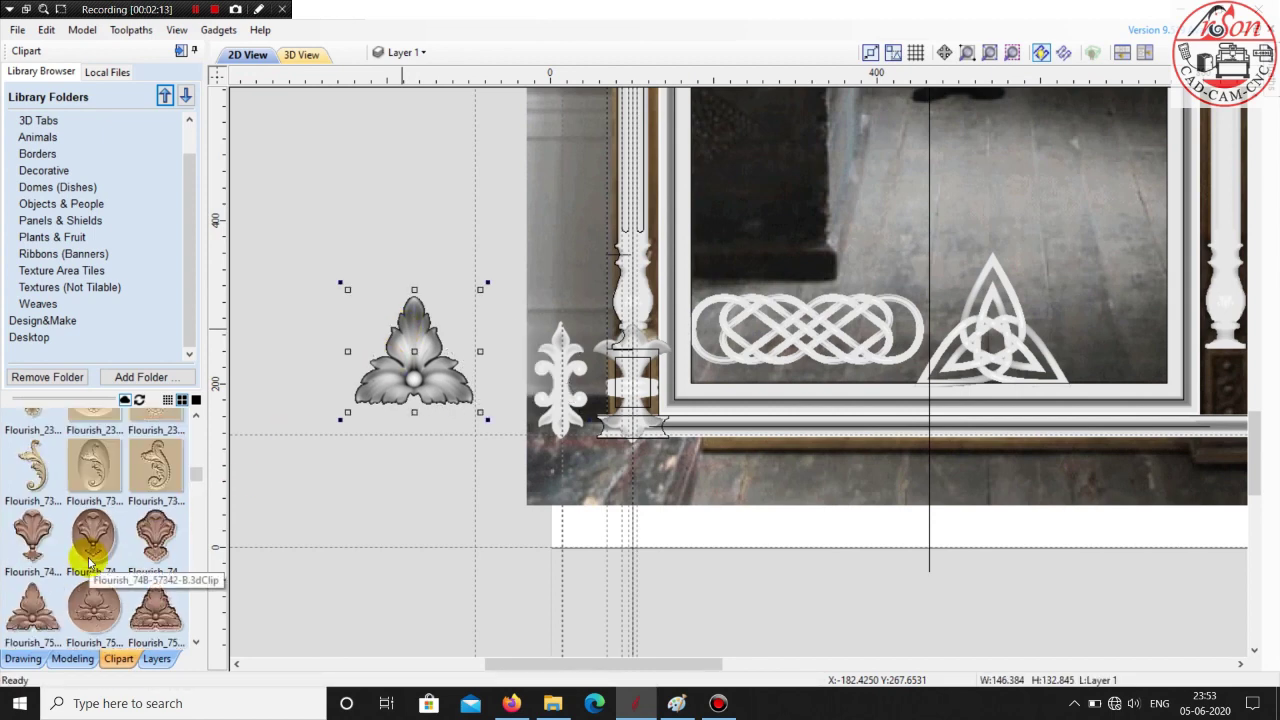
# - Browse the clipart library from the Flourish_74 designs back through the other flourishes, fir trees and cat designs for more ornaments
pyautogui.scroll(1, 88, 563)
pyautogui.moveTo(30, 575); pyautogui.dragTo(380, 383)
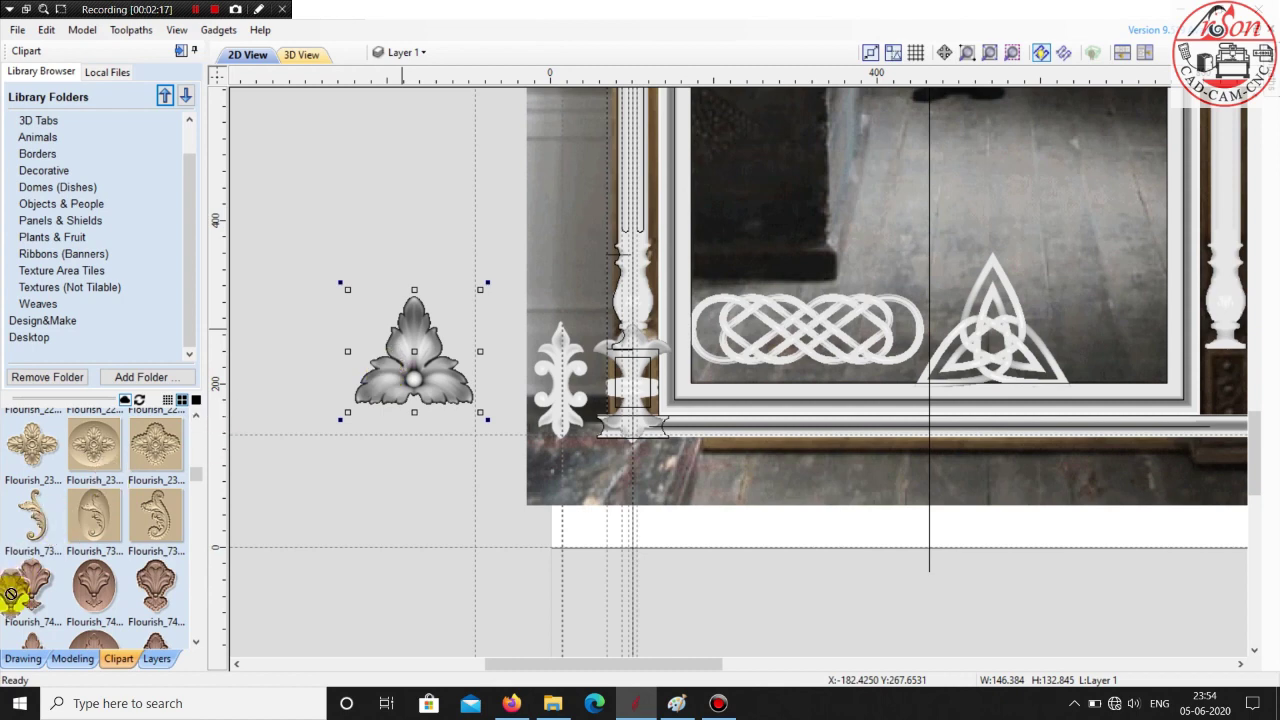
pyautogui.scroll(5, 86, 571)
pyautogui.scroll(6, 94, 579)
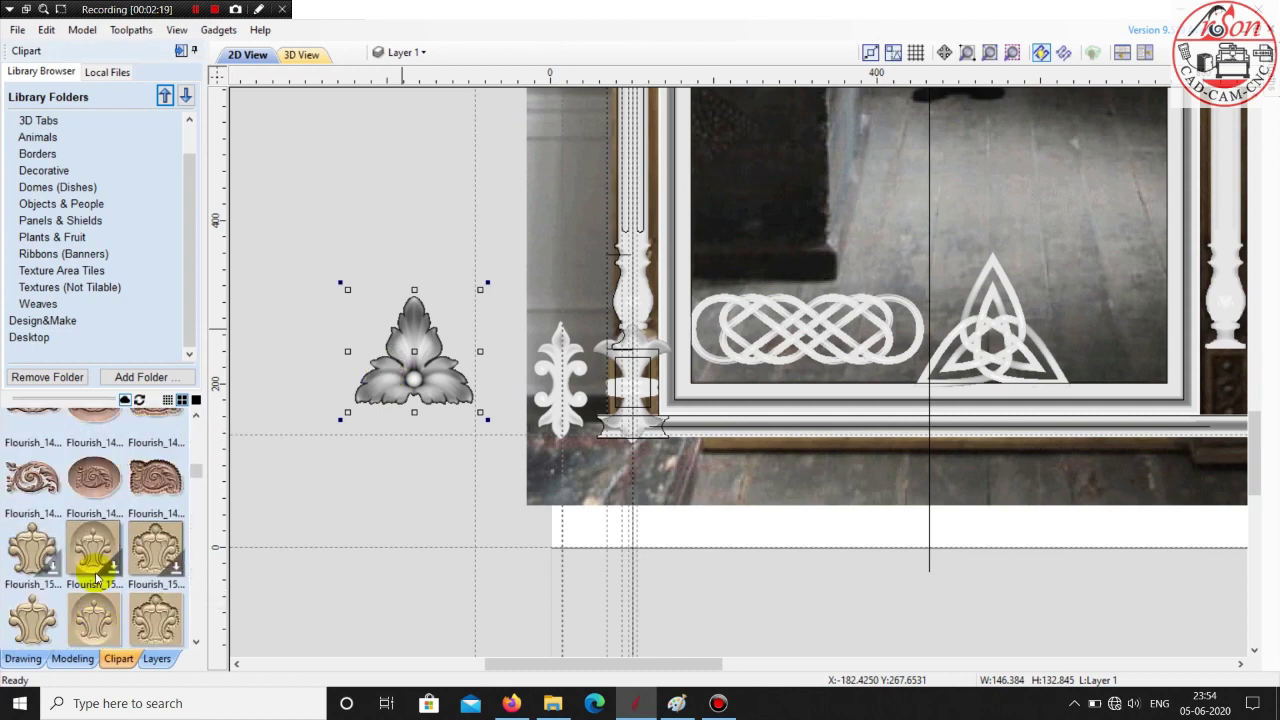
pyautogui.scroll(3, 97, 575)
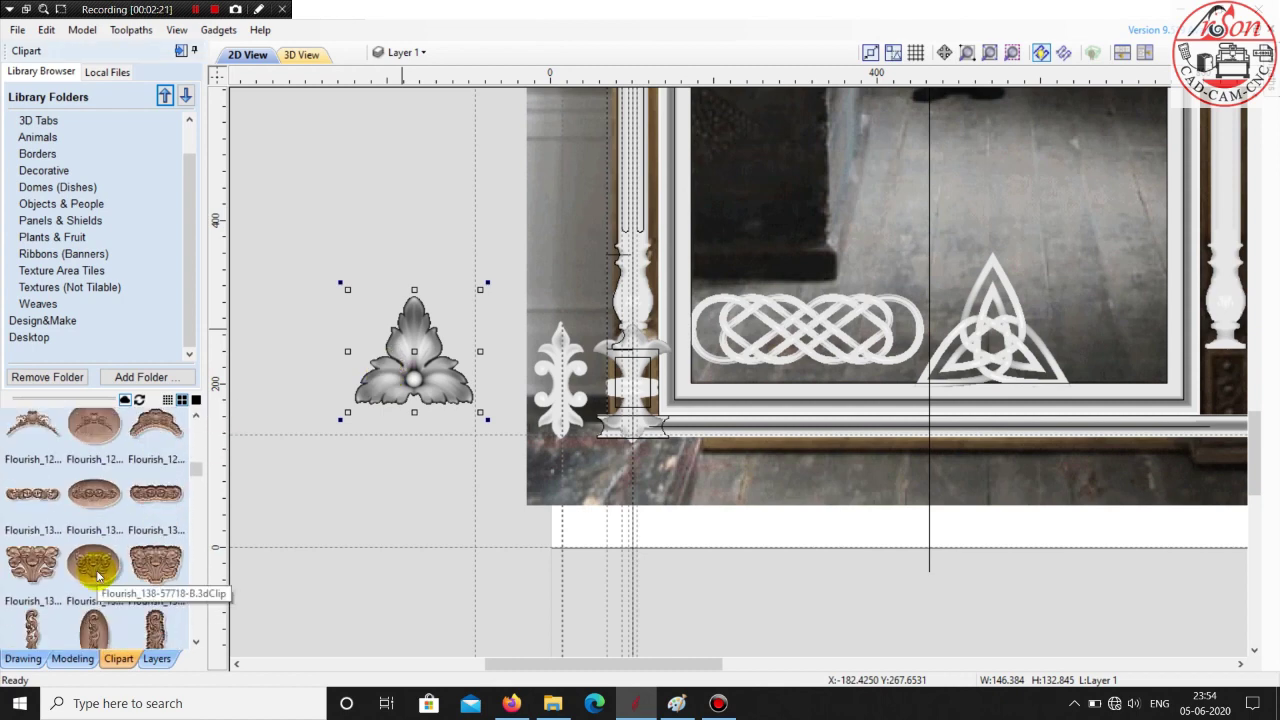
pyautogui.scroll(4, 97, 575)
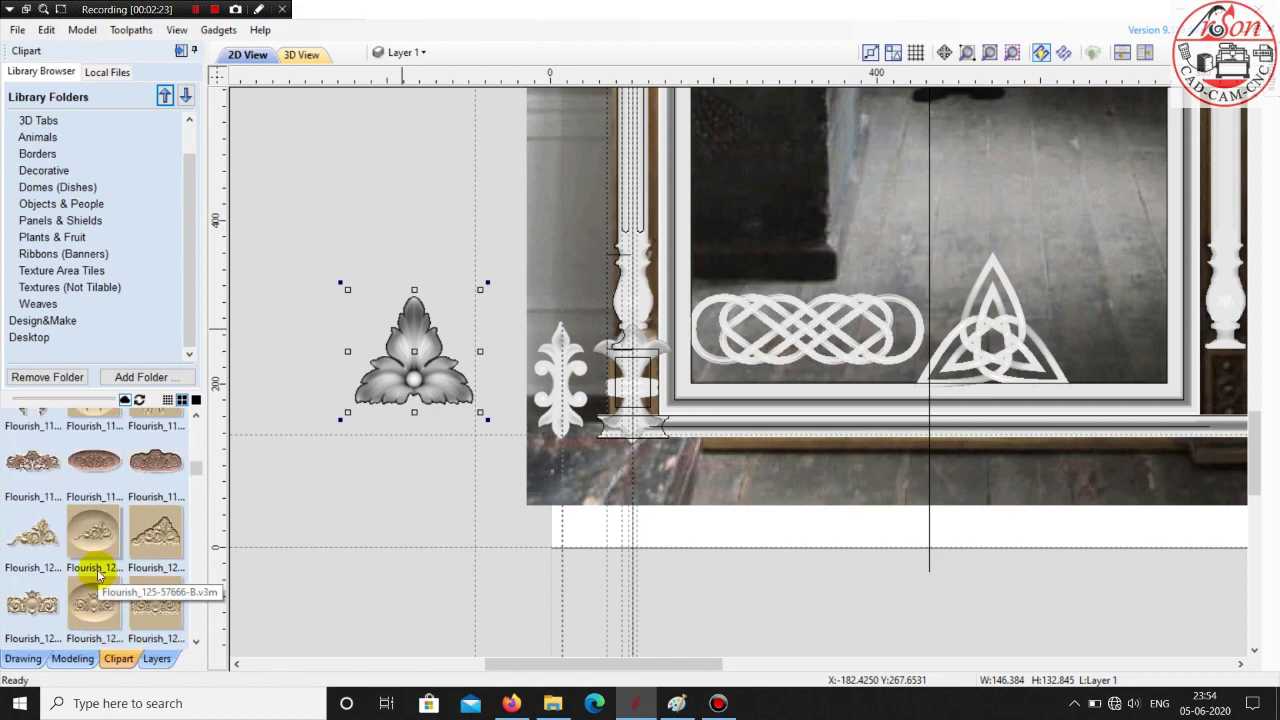
pyautogui.scroll(4, 97, 572)
pyautogui.scroll(2, 235, 530)
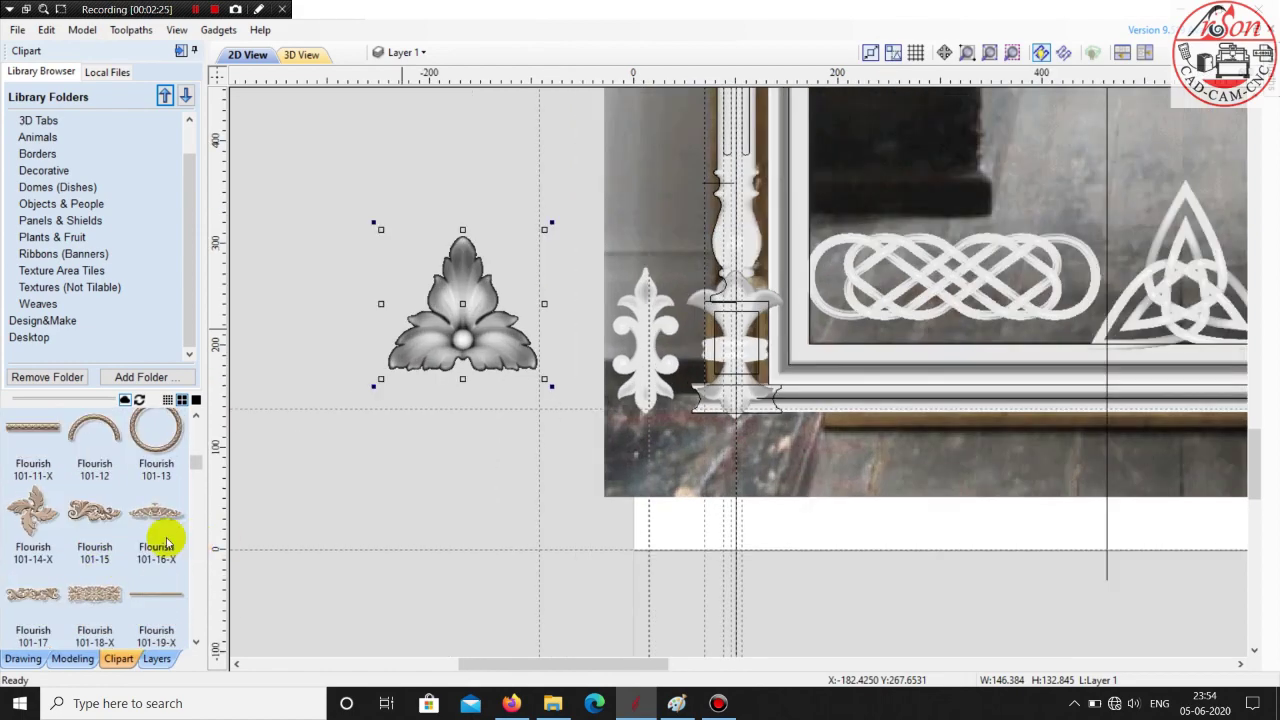
pyautogui.scroll(4, 180, 520)
pyautogui.scroll(3, 240, 523)
pyautogui.scroll(2, 240, 523)
pyautogui.scroll(-3, 338, 526)
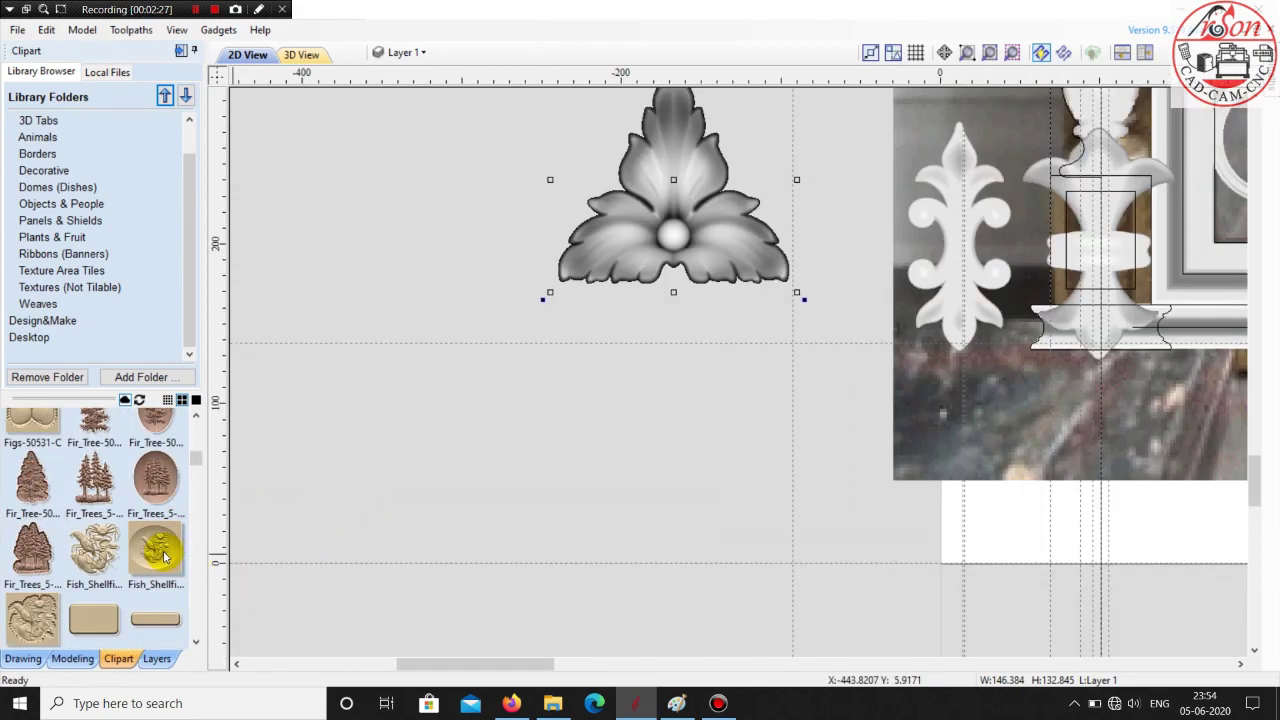
pyautogui.scroll(8, 106, 530)
pyautogui.scroll(15, 118, 545)
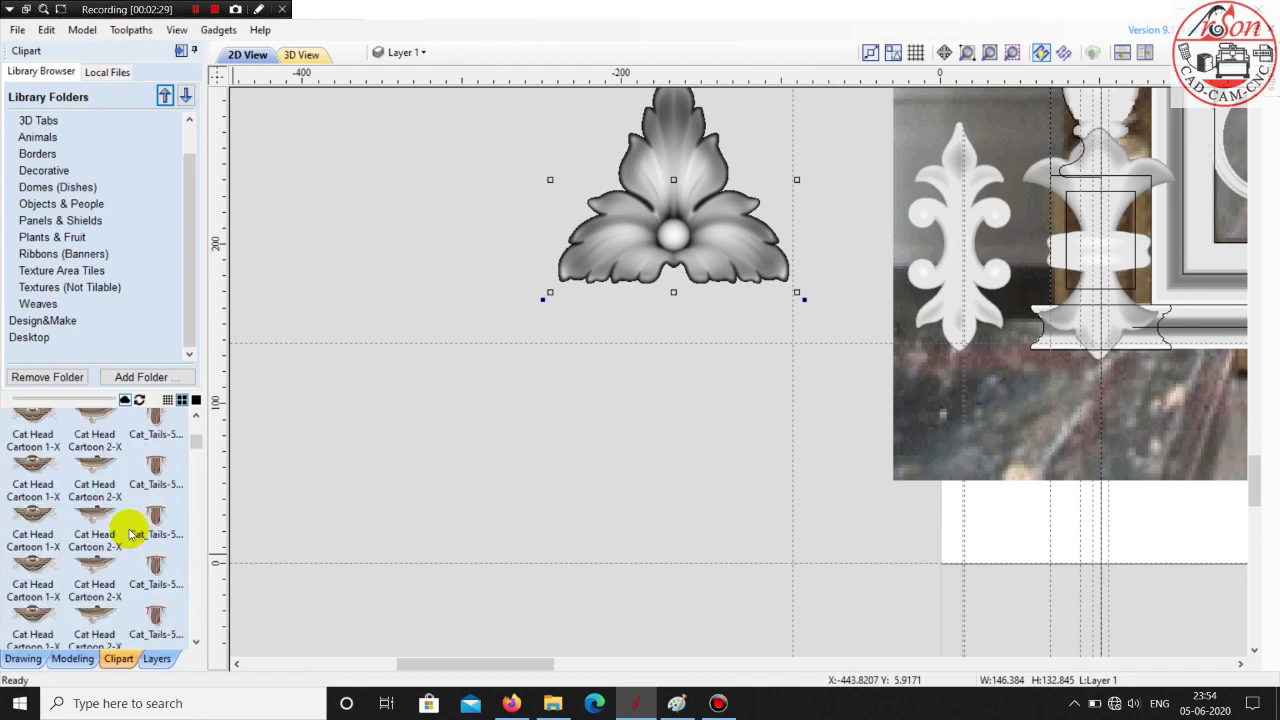
pyautogui.scroll(6, 136, 538)
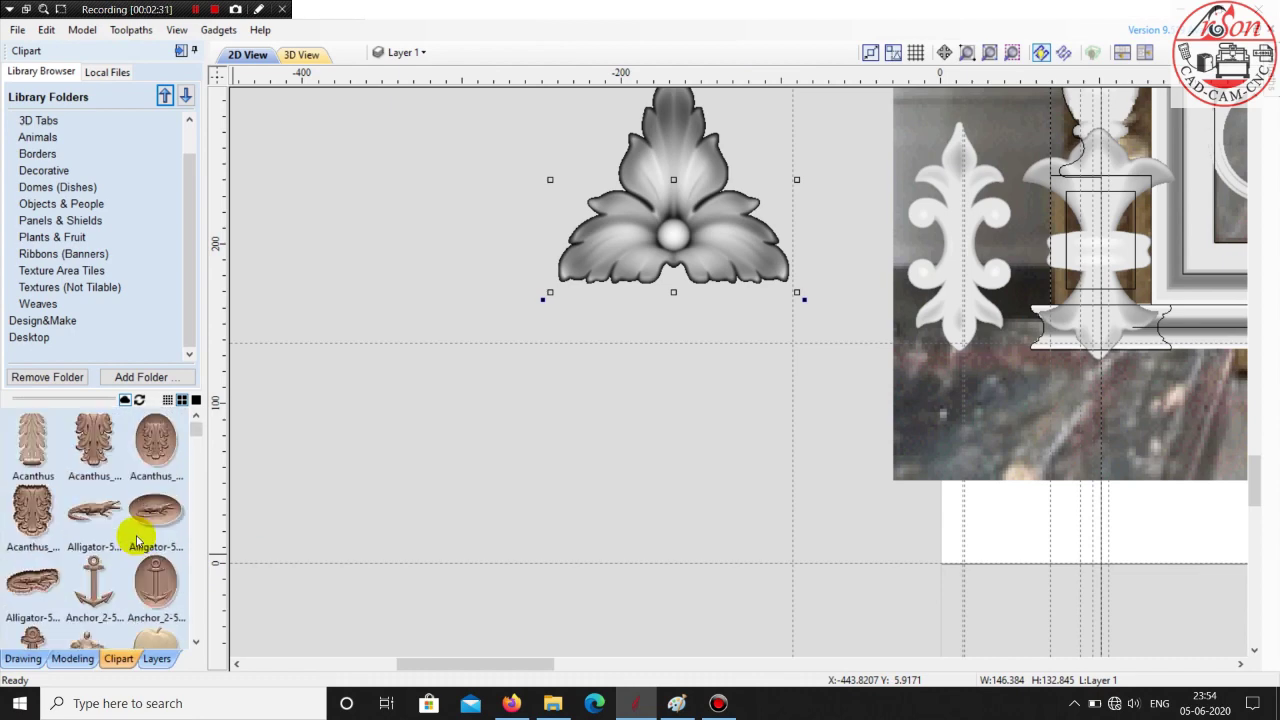
pyautogui.scroll(-3, 517, 483)
pyautogui.scroll(-1, 517, 483)
pyautogui.scroll(1, 980, 425)
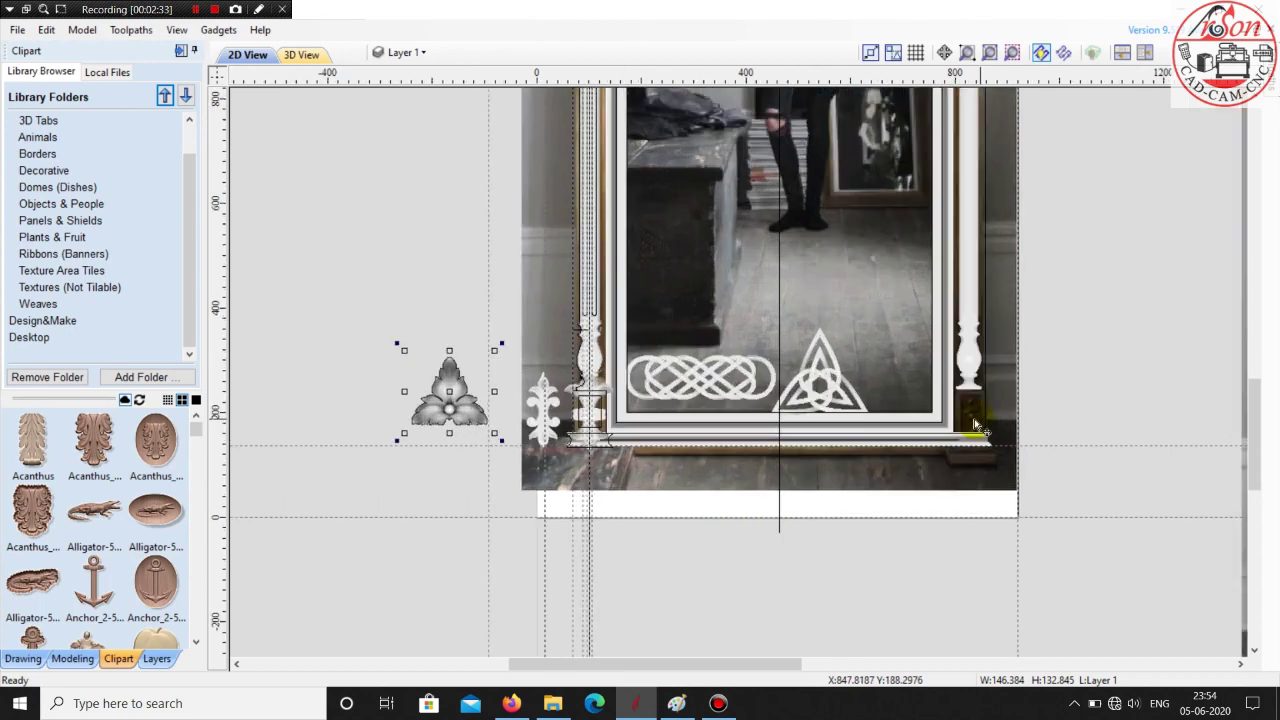
pyautogui.click(872, 572)
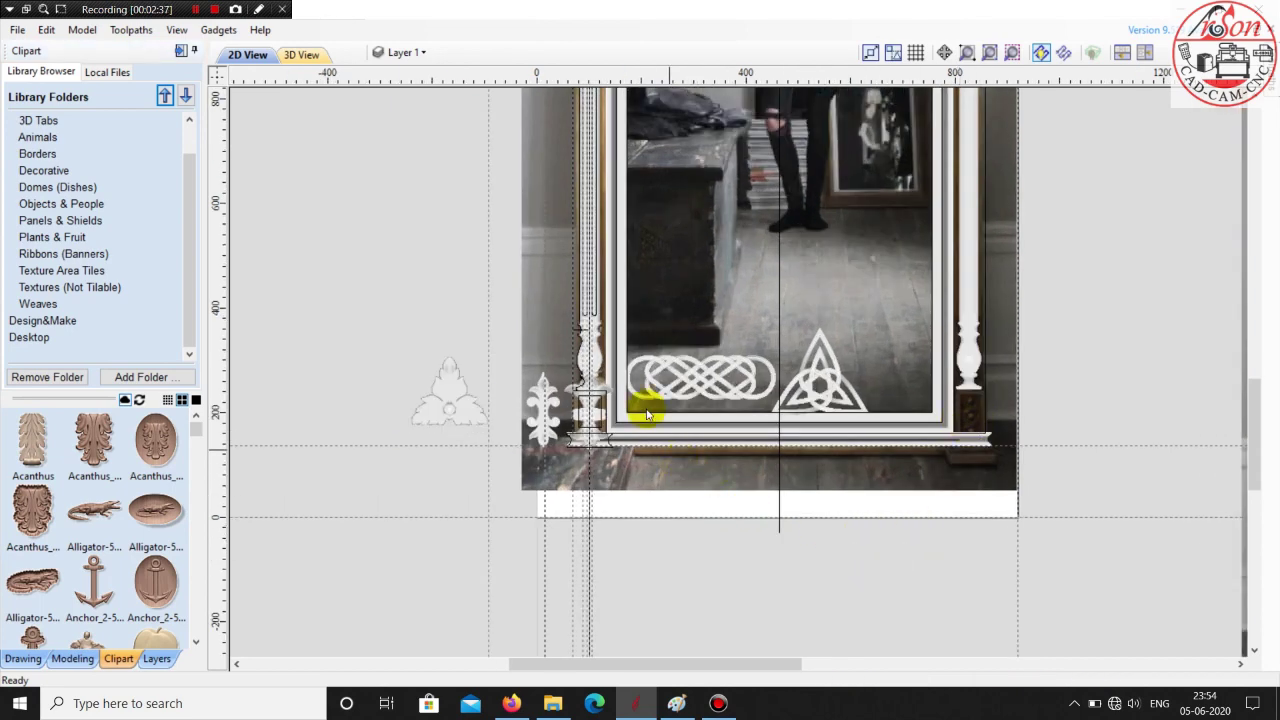
# - Move the triangular leaf ornament further up and the scrolled fleur ornament off the photo into the empty area beside the frame
pyautogui.scroll(-2, 655, 460)
pyautogui.scroll(1, 760, 551)
pyautogui.scroll(2, 480, 406)
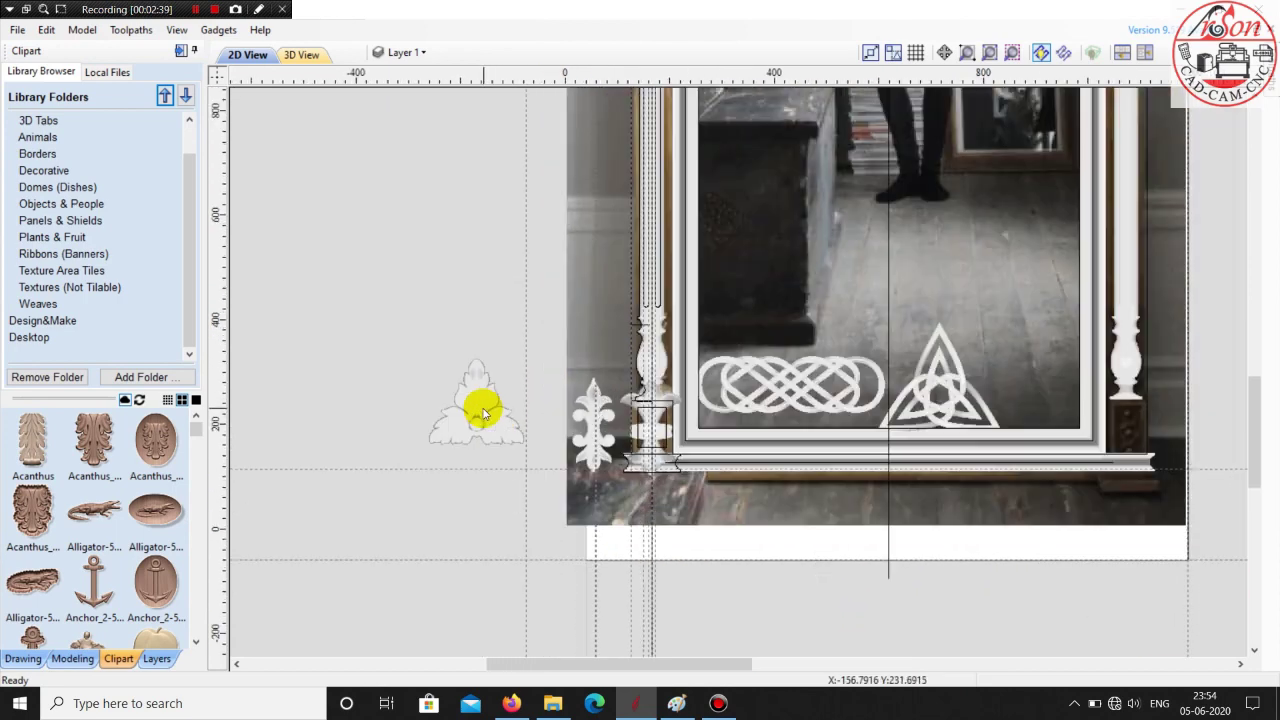
pyautogui.click(480, 398)
pyautogui.moveTo(443, 322); pyautogui.dragTo(415, 223)
pyautogui.click(612, 412)
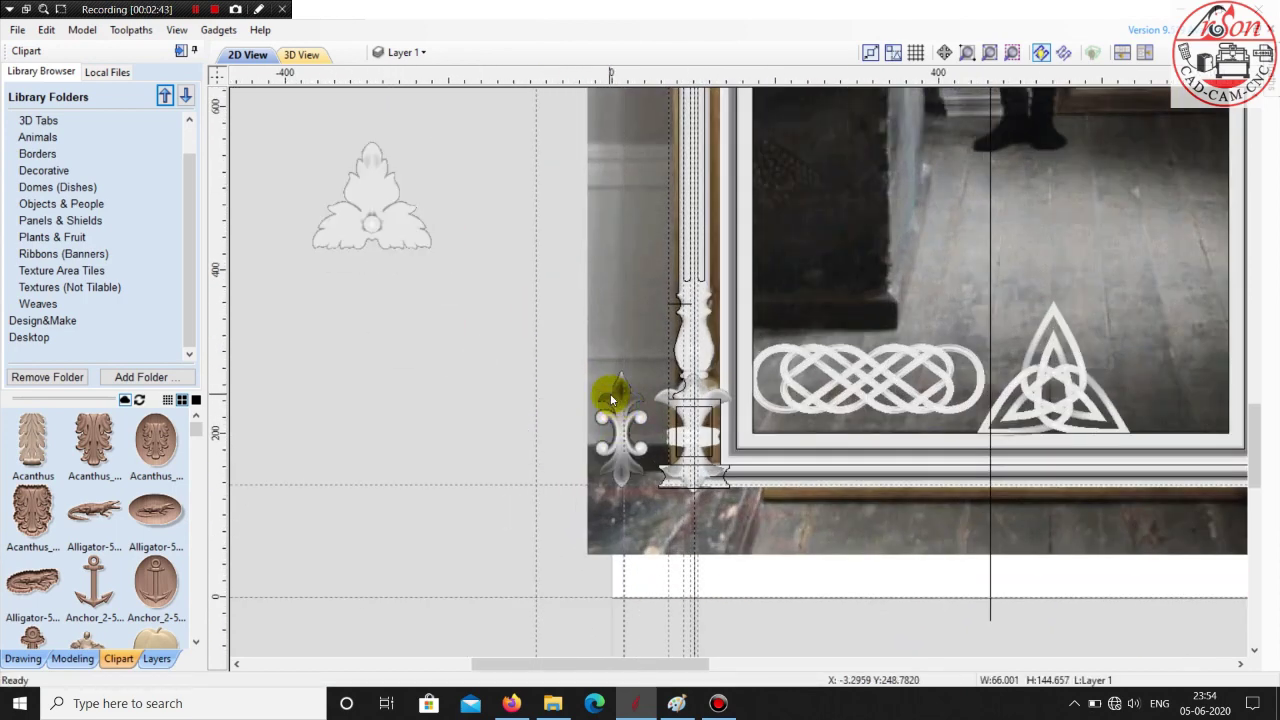
pyautogui.moveTo(610, 400); pyautogui.dragTo(408, 353)
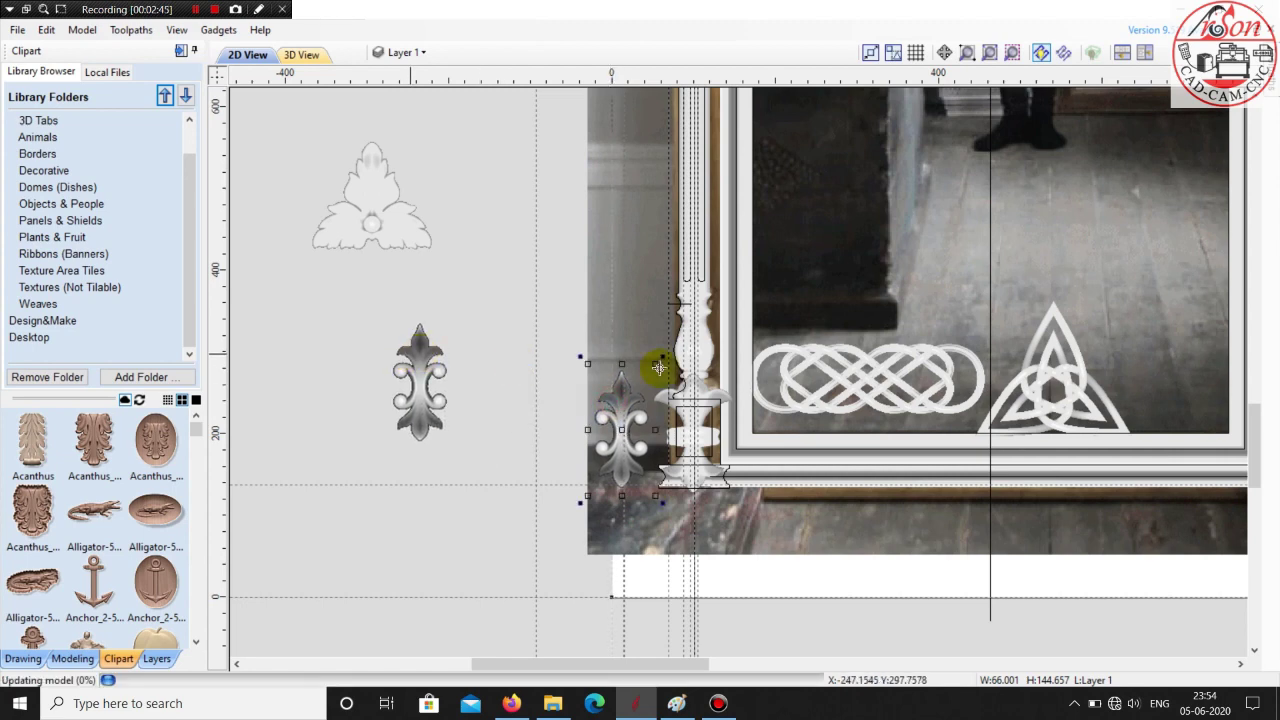
# - Move the braided knot and the triangular knot off the mirror photo, placing the triangular knot on the outer side of the leaf ornament
pyautogui.click(845, 367)
pyautogui.moveTo(843, 362); pyautogui.dragTo(408, 523)
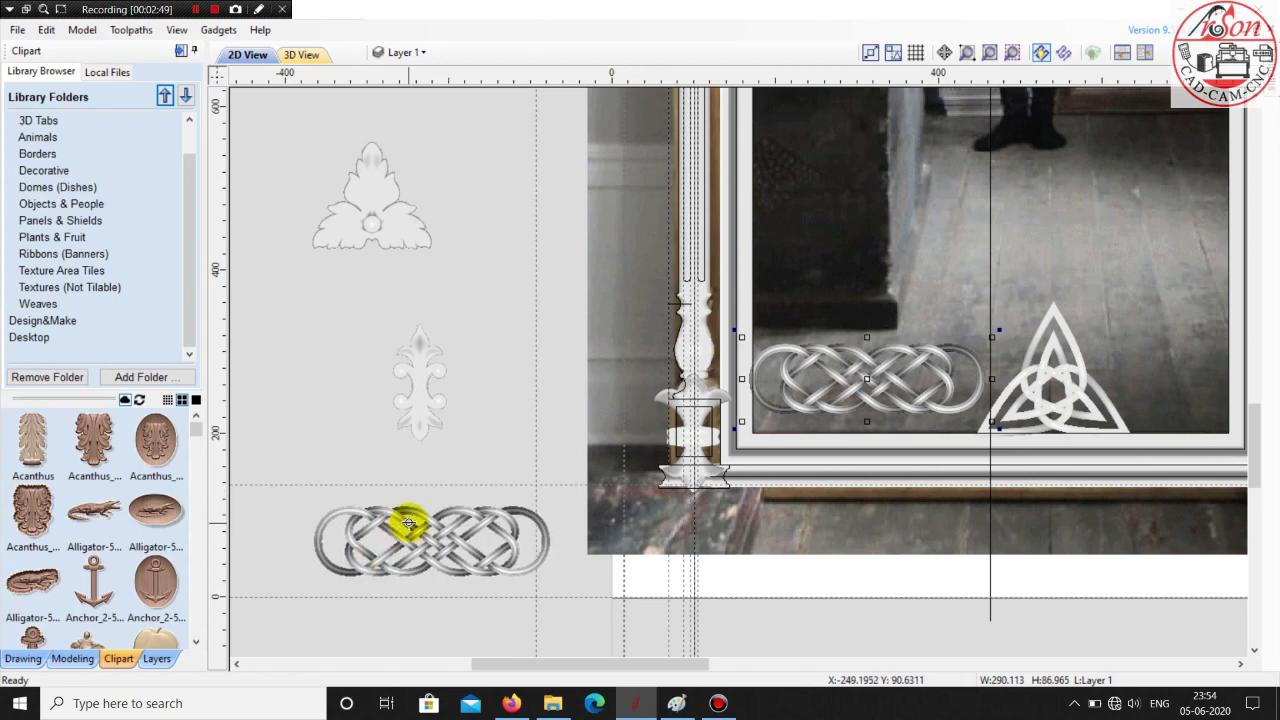
pyautogui.click(1058, 380)
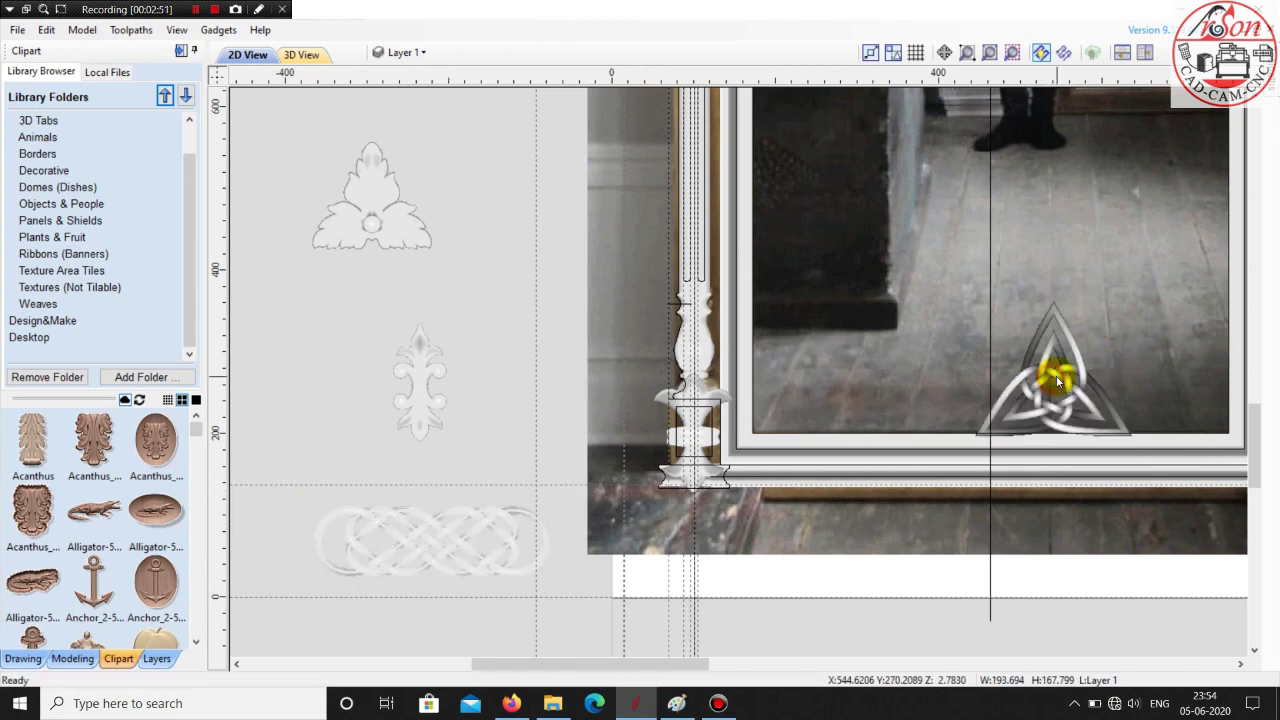
pyautogui.moveTo(1055, 375); pyautogui.dragTo(527, 193)
pyautogui.scroll(3, 400, 171)
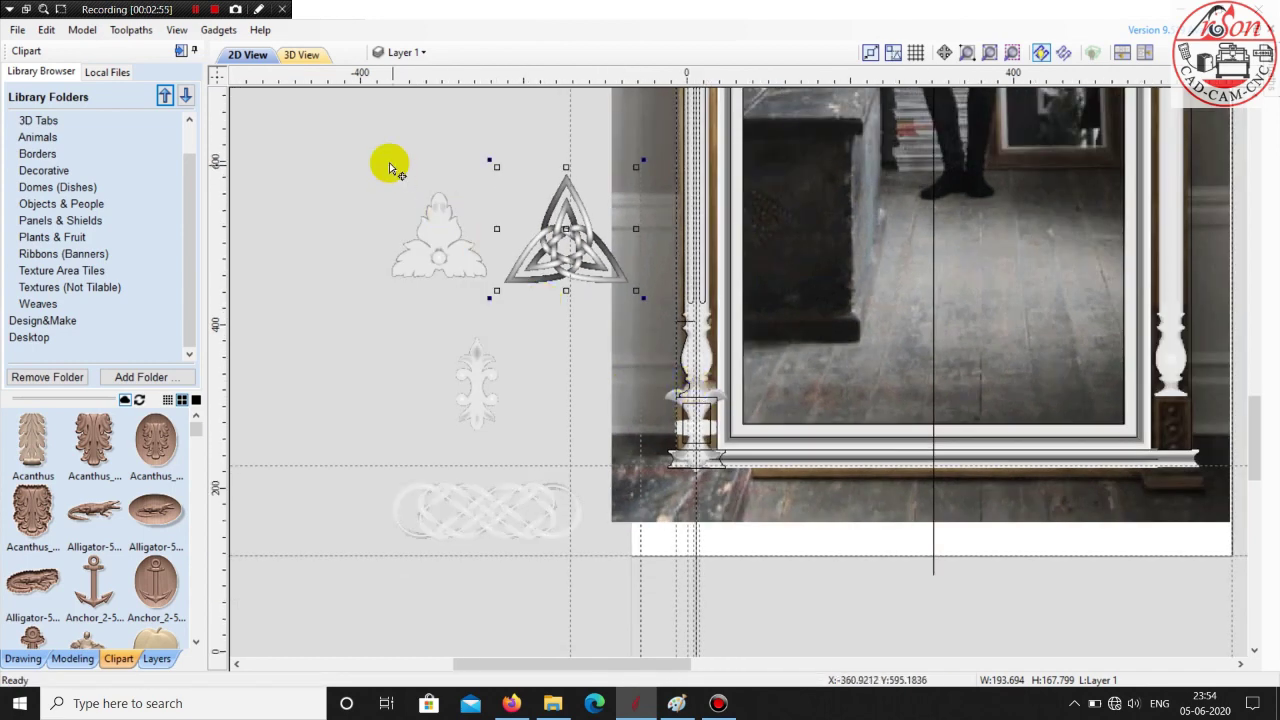
pyautogui.keyDown('ctrl'); pyautogui.moveTo(634, 262); pyautogui.dragTo(272, 260); pyautogui.keyUp('ctrl')
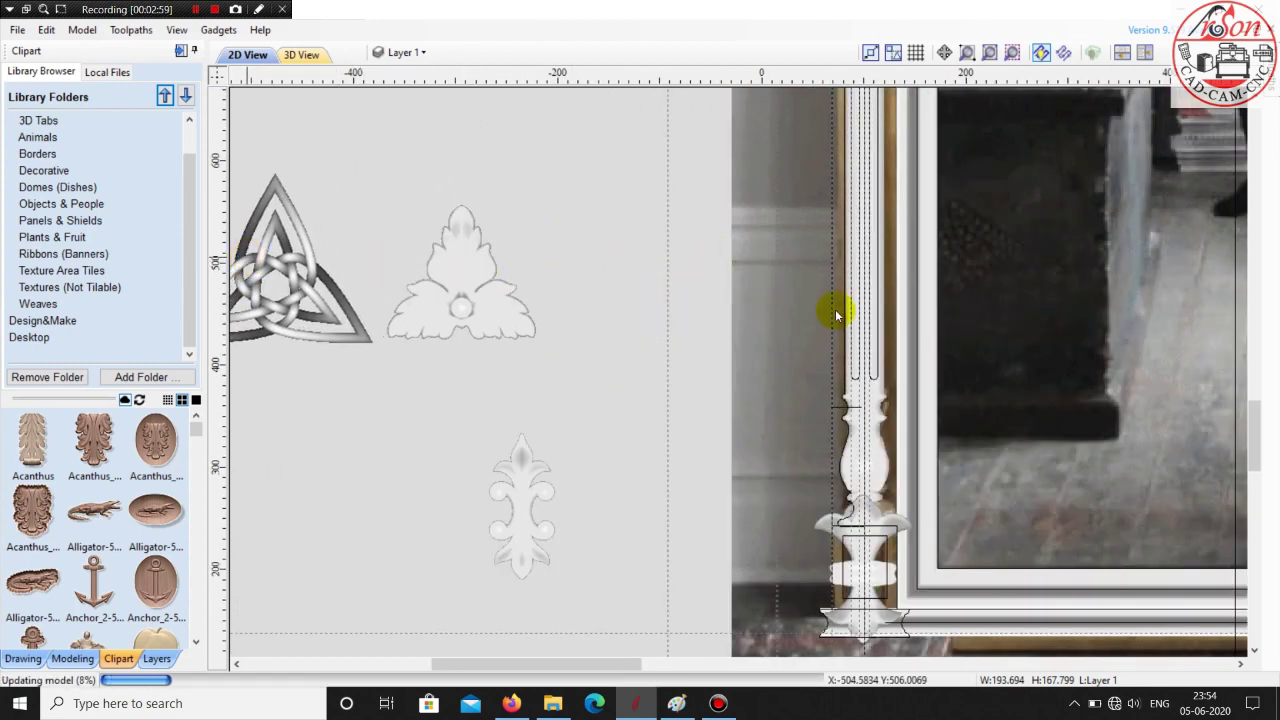
# - Create downward mirrored copies of the triangular knot and the leaf ornament together
pyautogui.scroll(-1, 825, 360)
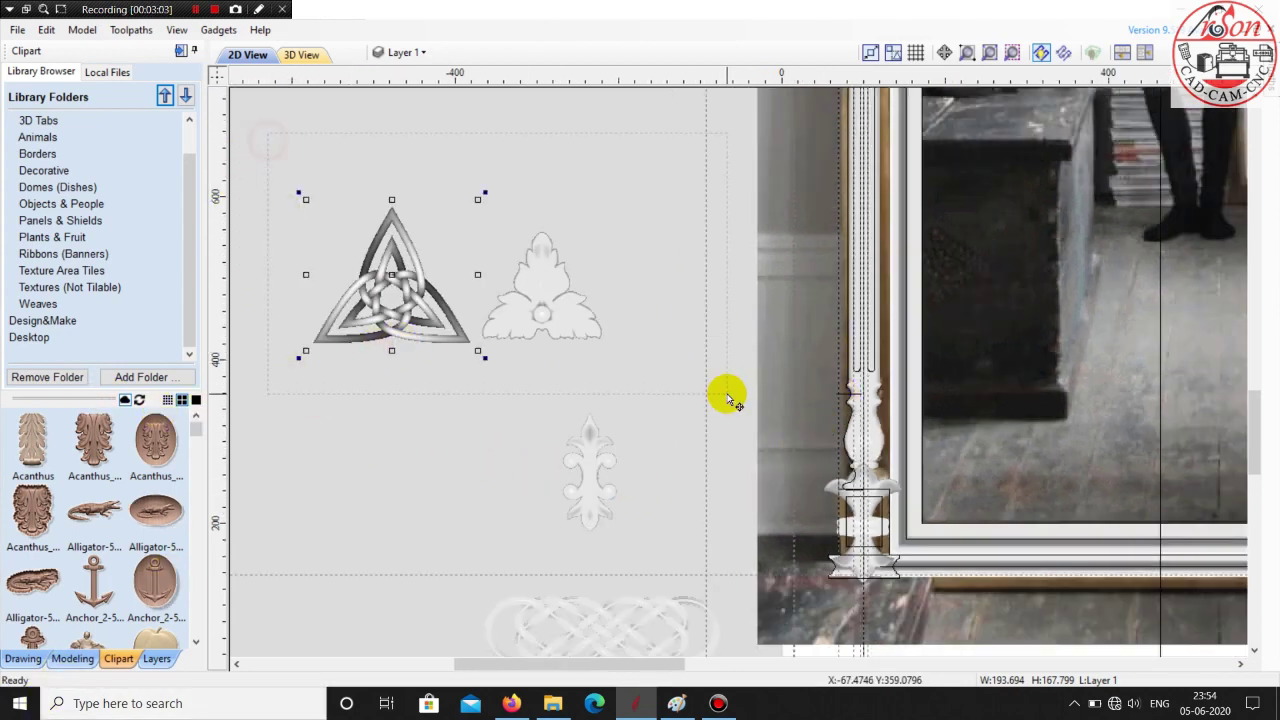
pyautogui.click(650, 385)
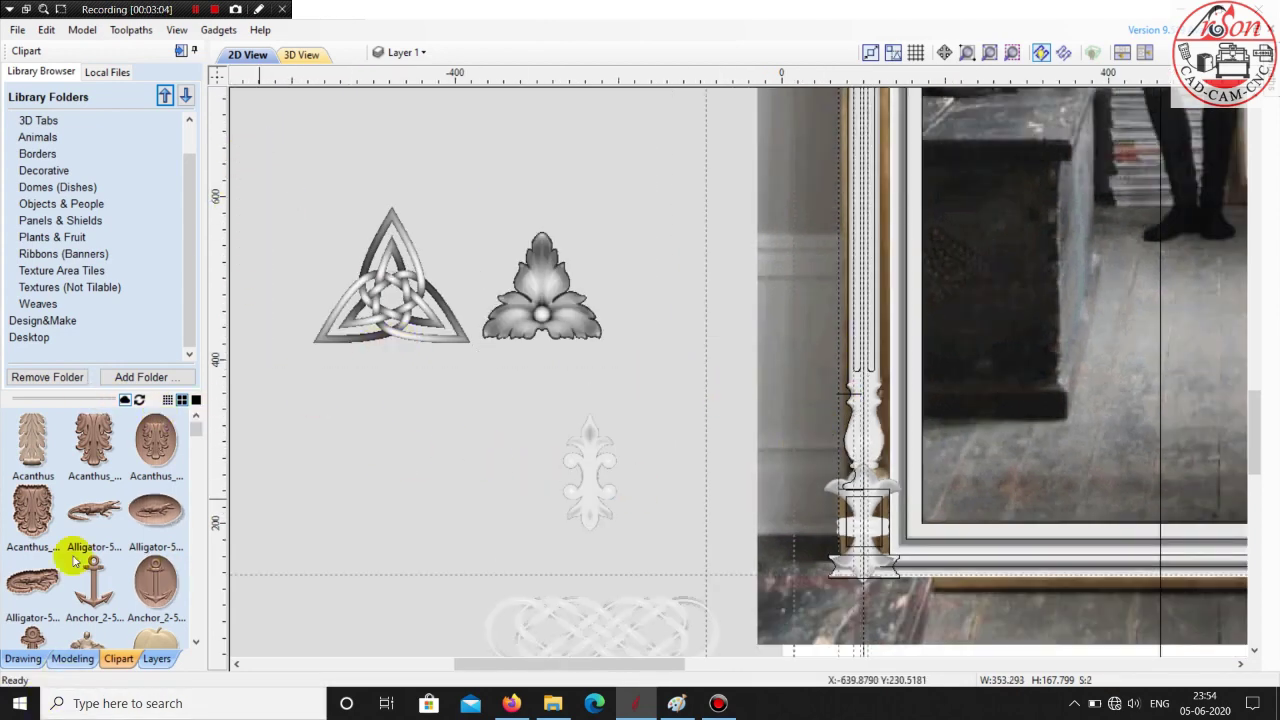
pyautogui.click(38, 662)
pyautogui.click(97, 284)
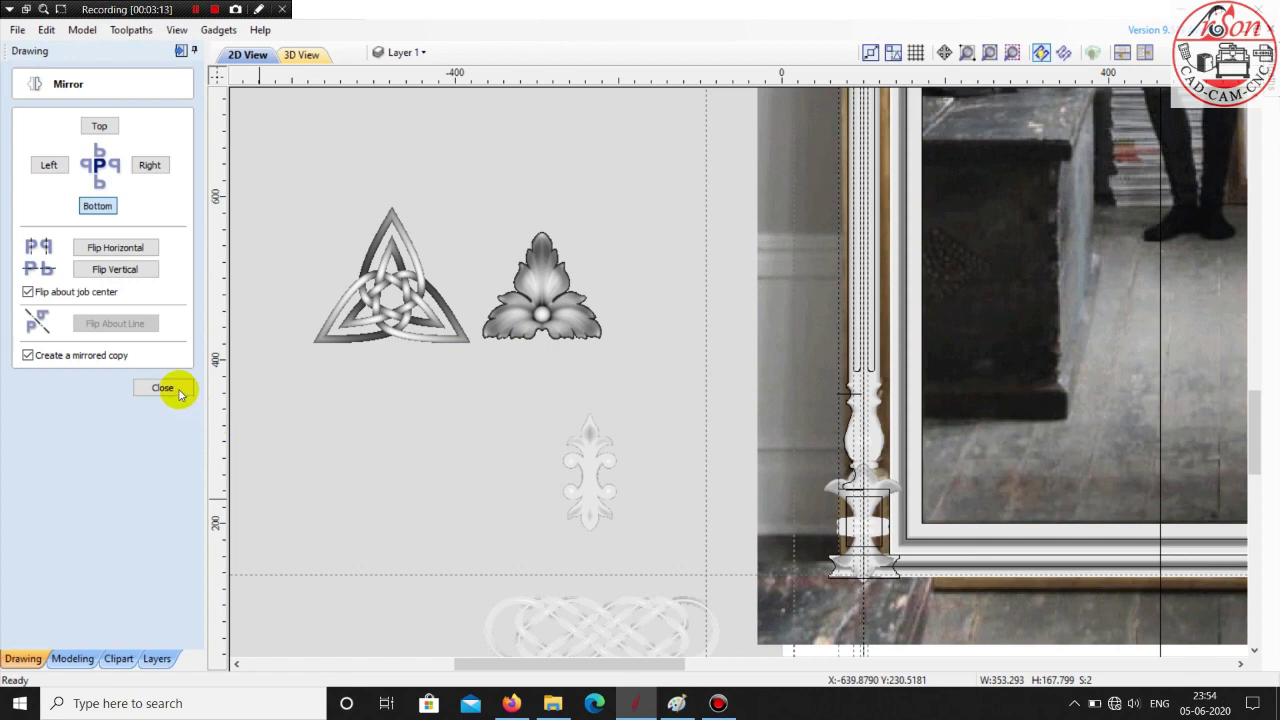
pyautogui.click(649, 251)
# - Shrink the diamond formed by the two triangular knots and move the braided knot further away from the frame
pyautogui.moveTo(274, 180); pyautogui.dragTo(488, 520)
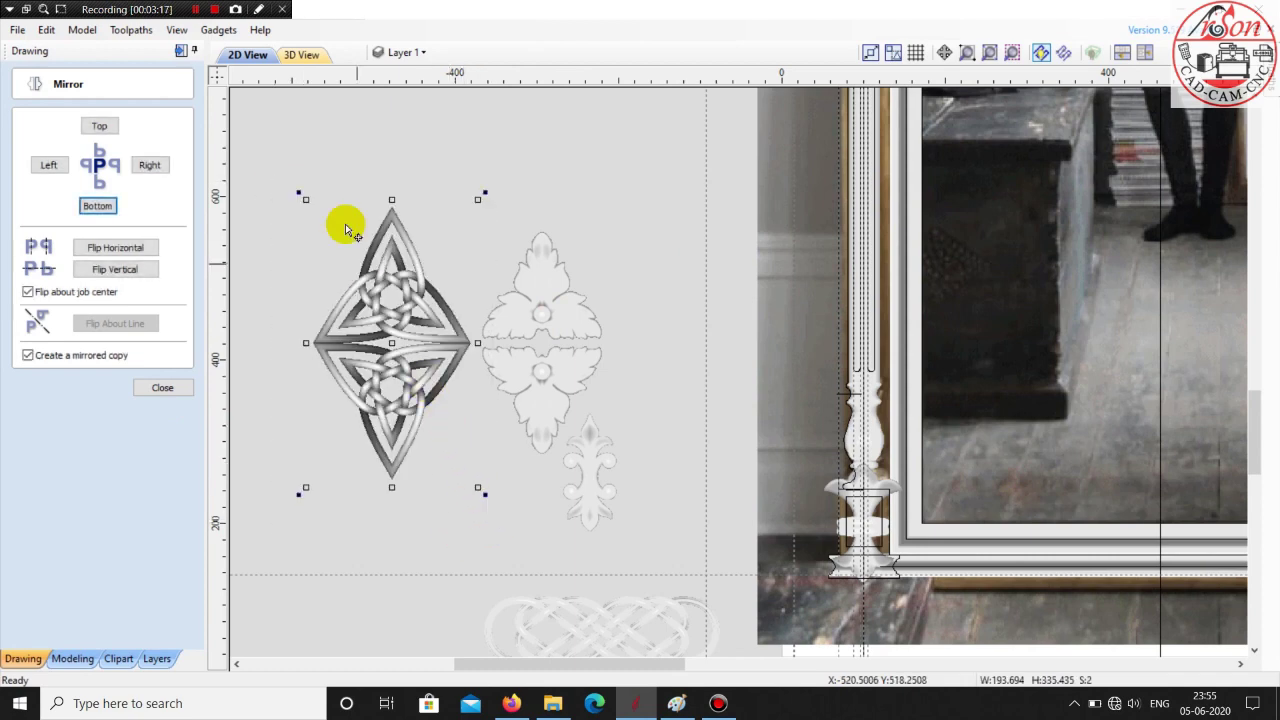
pyautogui.moveTo(303, 199); pyautogui.dragTo(425, 316)
pyautogui.scroll(-2, 675, 640)
pyautogui.scroll(4, 675, 643)
pyautogui.click(592, 524)
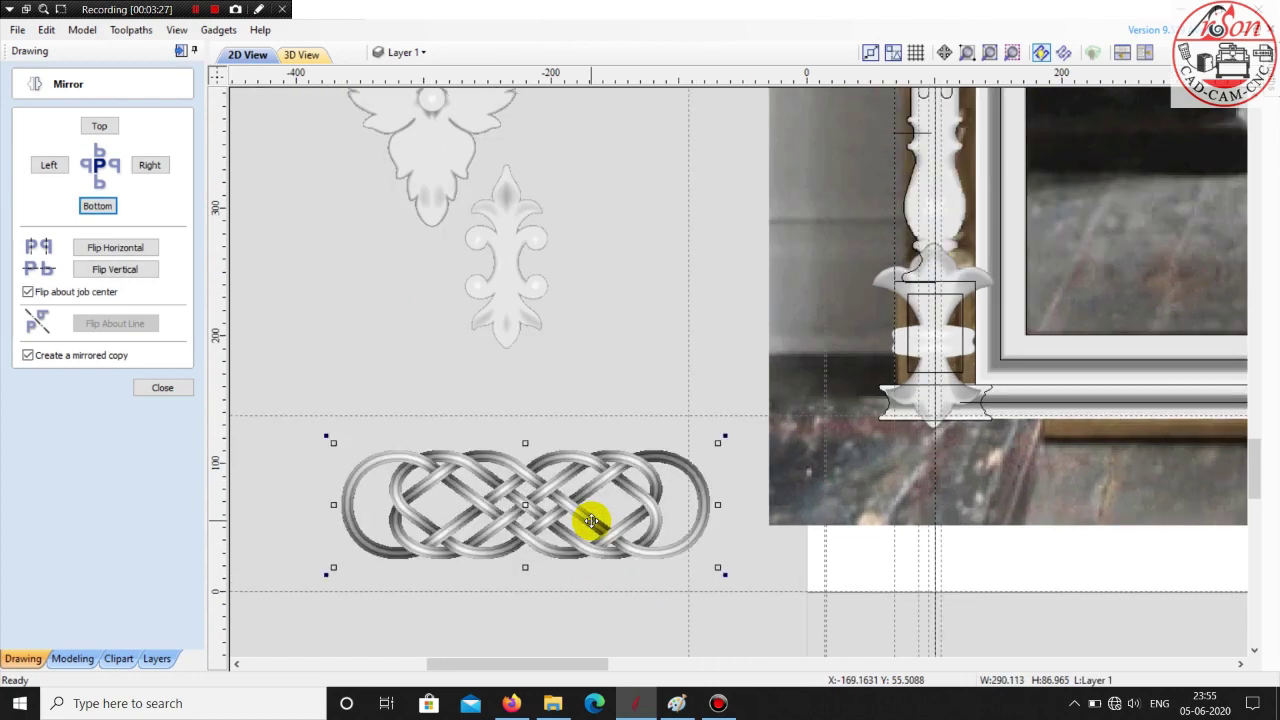
pyautogui.moveTo(578, 508); pyautogui.dragTo(280, 316)
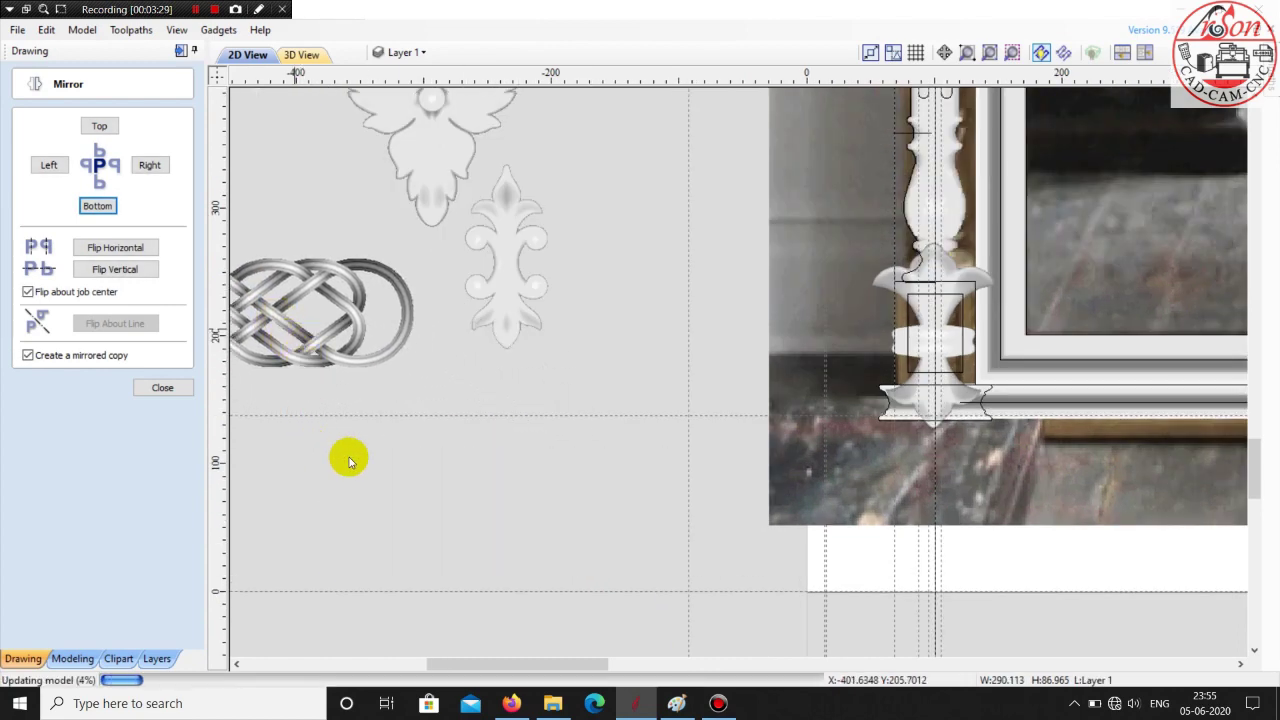
# - Move the banded double-leaf ornament off the column's base block into the empty area beside the frame
pyautogui.scroll(4, 857, 337)
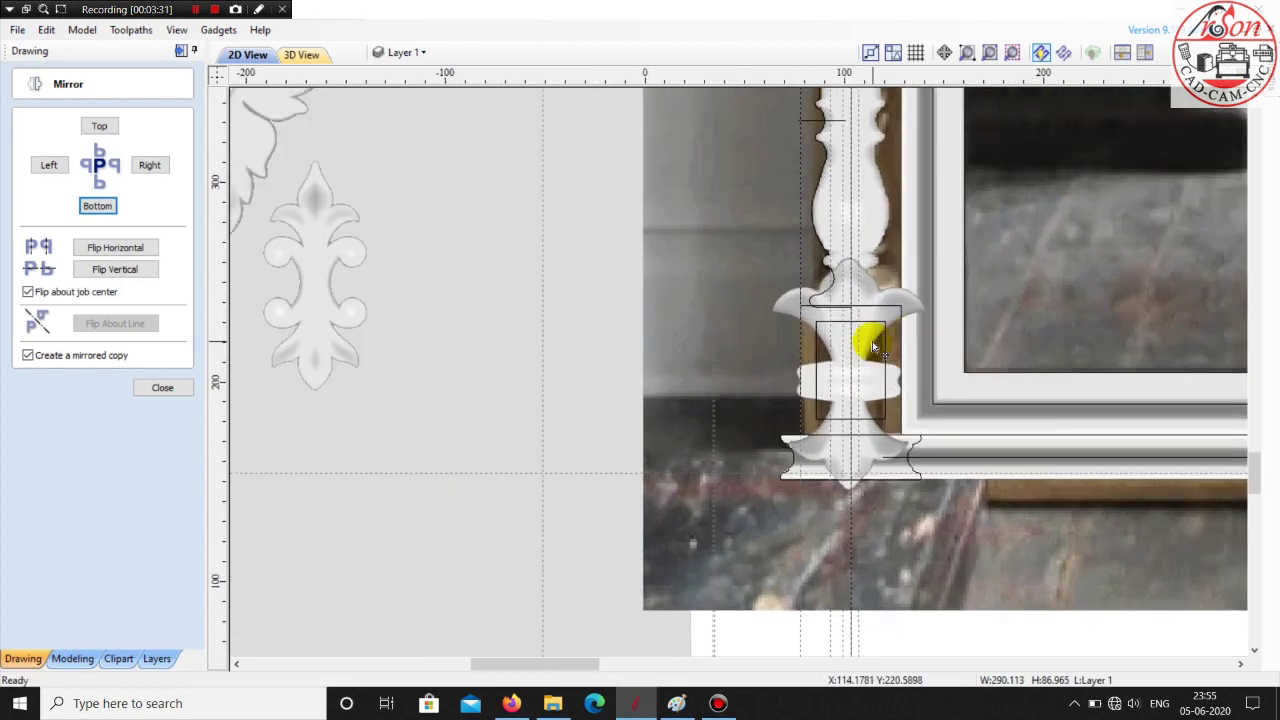
pyautogui.click(863, 332)
pyautogui.scroll(-2, 863, 333)
pyautogui.moveTo(863, 332); pyautogui.dragTo(535, 152)
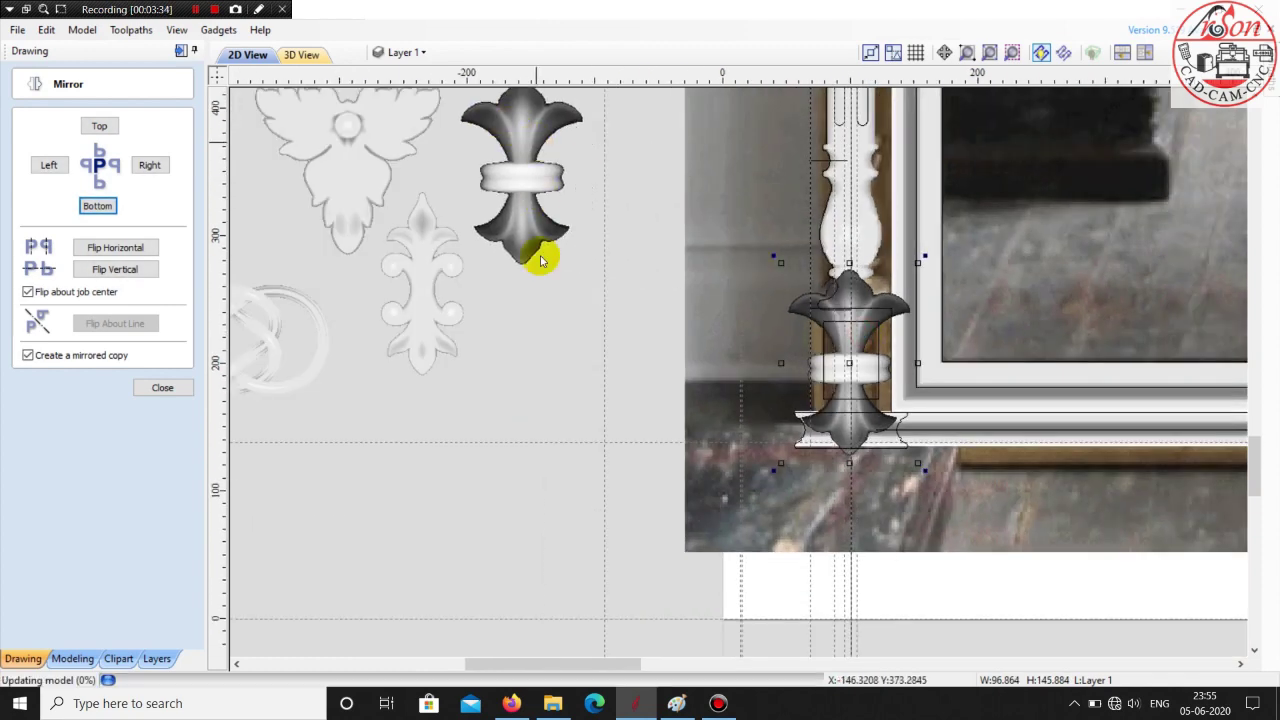
# - Place the scrolled fleur ornament on the column's base block and shrink it to about 47 × 78 mm
pyautogui.click(424, 269)
pyautogui.moveTo(424, 269); pyautogui.dragTo(852, 335)
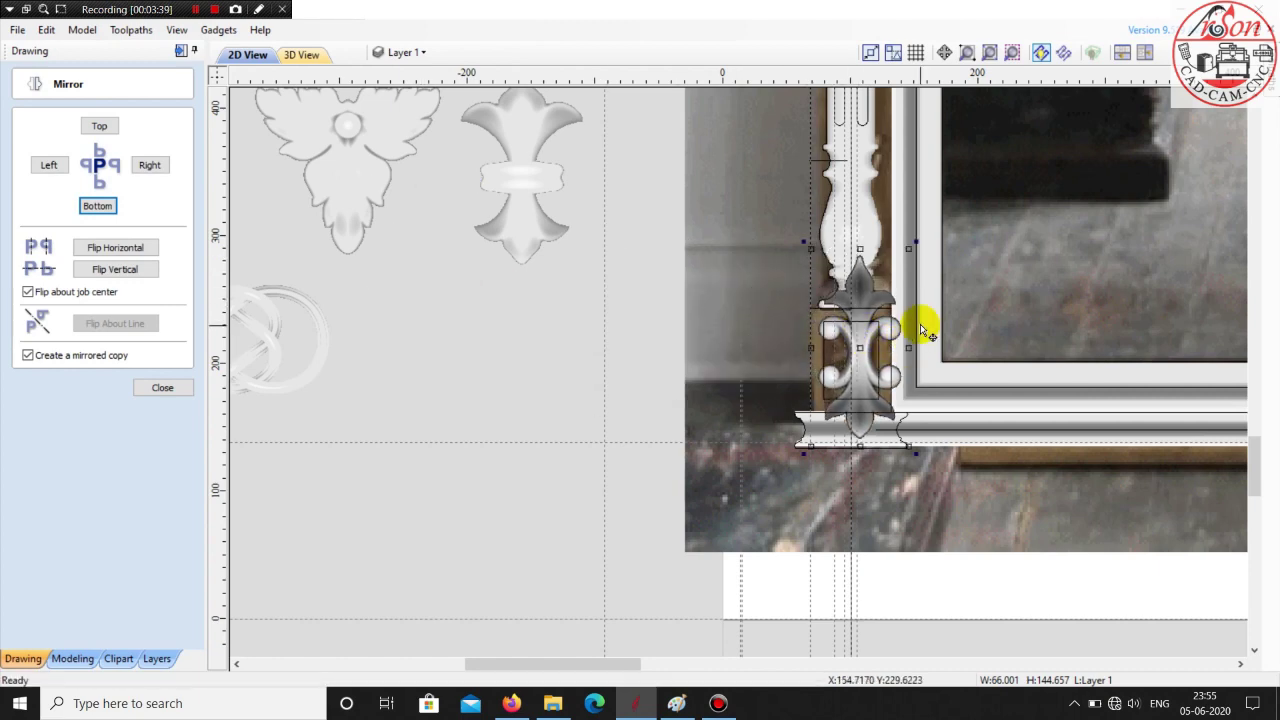
pyautogui.scroll(3, 935, 325)
pyautogui.moveTo(773, 180); pyautogui.dragTo(800, 370)
pyautogui.scroll(1, 817, 476)
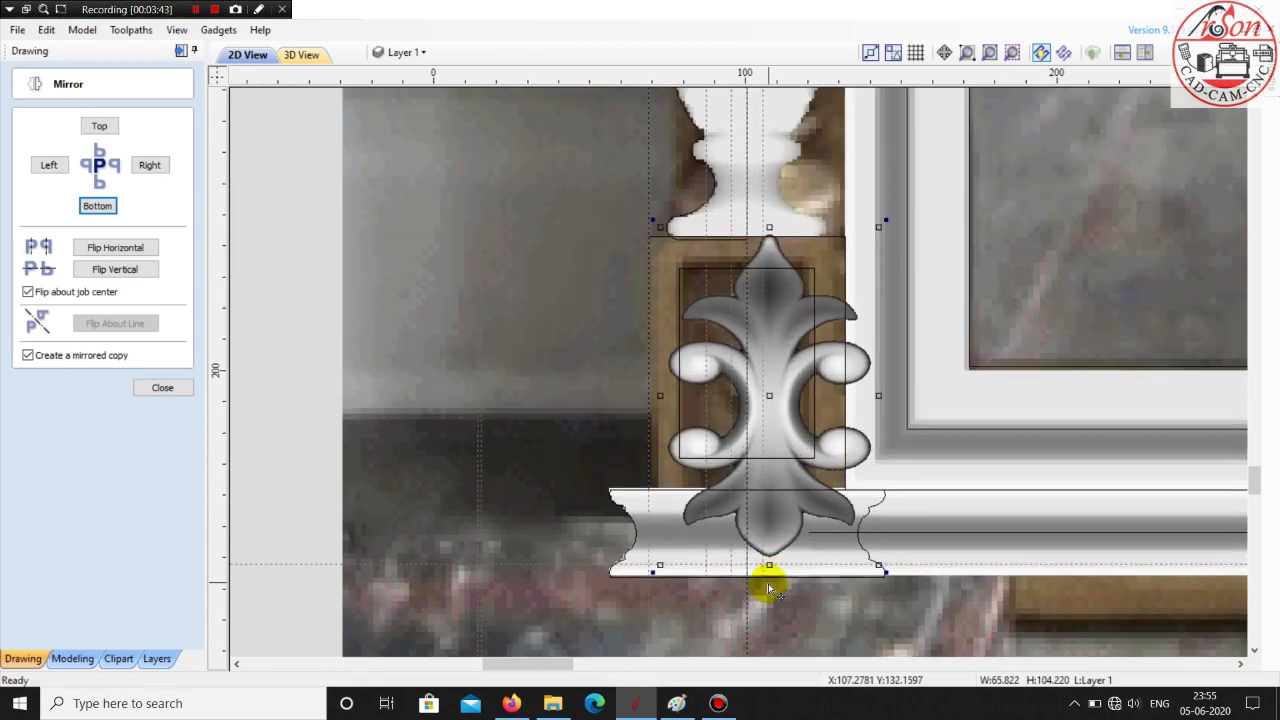
pyautogui.moveTo(768, 566); pyautogui.dragTo(760, 460)
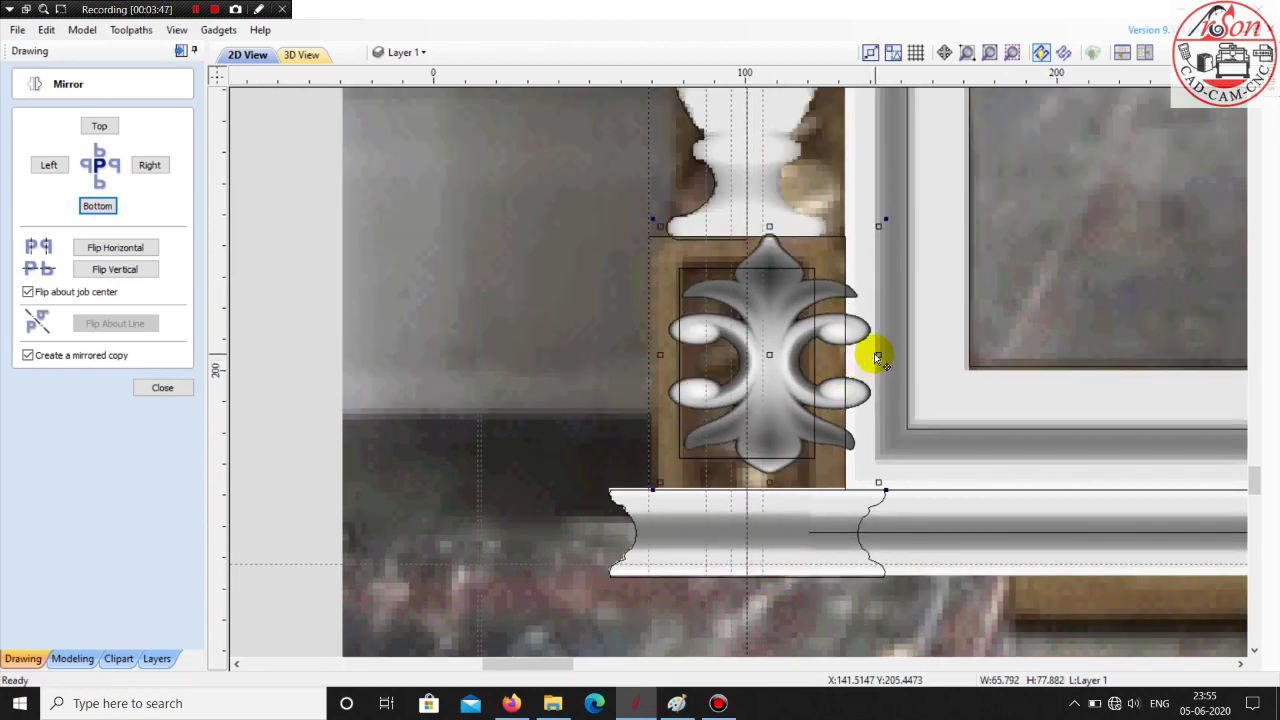
pyautogui.moveTo(876, 356); pyautogui.dragTo(832, 357)
pyautogui.scroll(2, 766, 214)
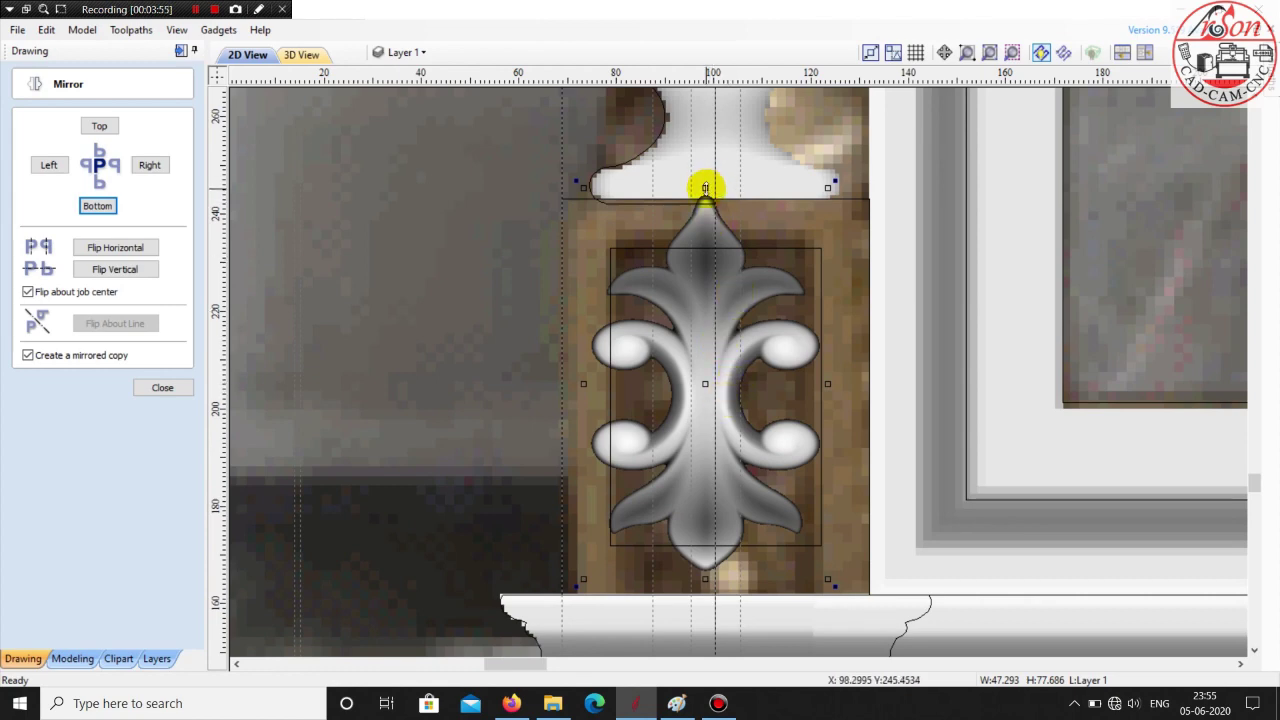
# - Fit the fleur ornament inside the base block's inner rectangle by resizing it to about 44 × 62 mm
pyautogui.moveTo(705, 188); pyautogui.dragTo(700, 248)
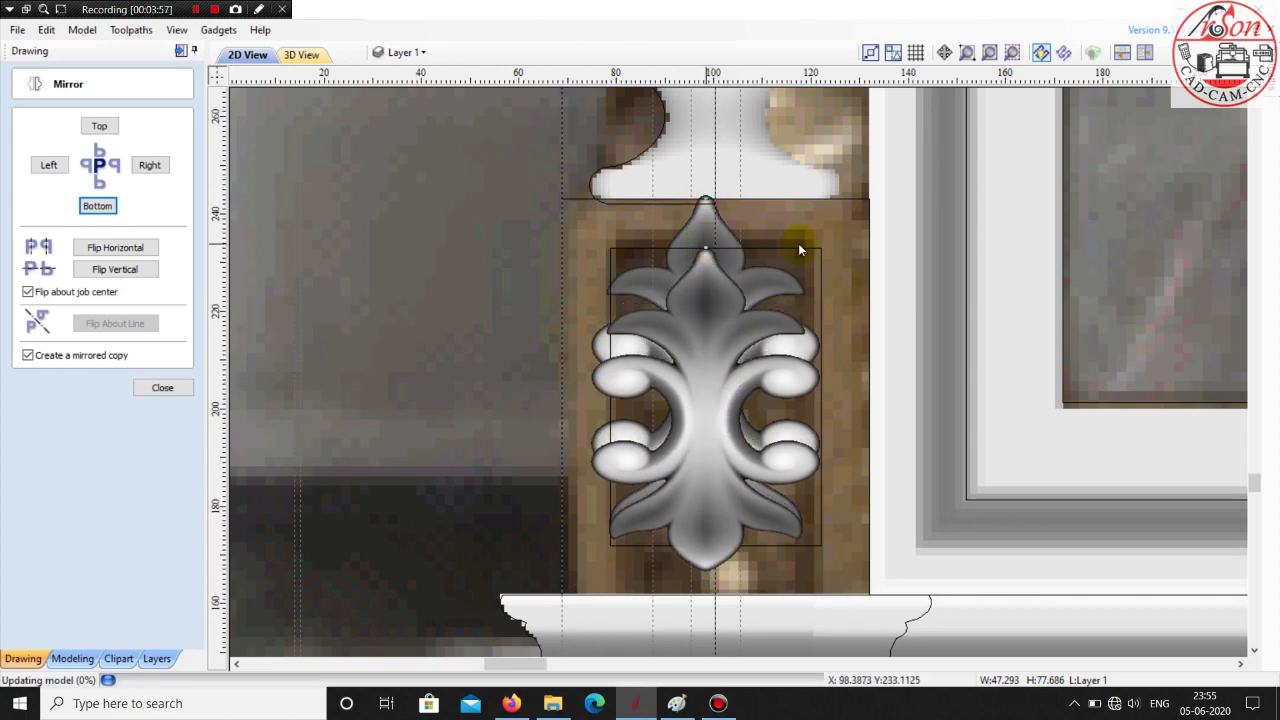
pyautogui.scroll(2, 688, 588)
pyautogui.moveTo(686, 571); pyautogui.dragTo(686, 522)
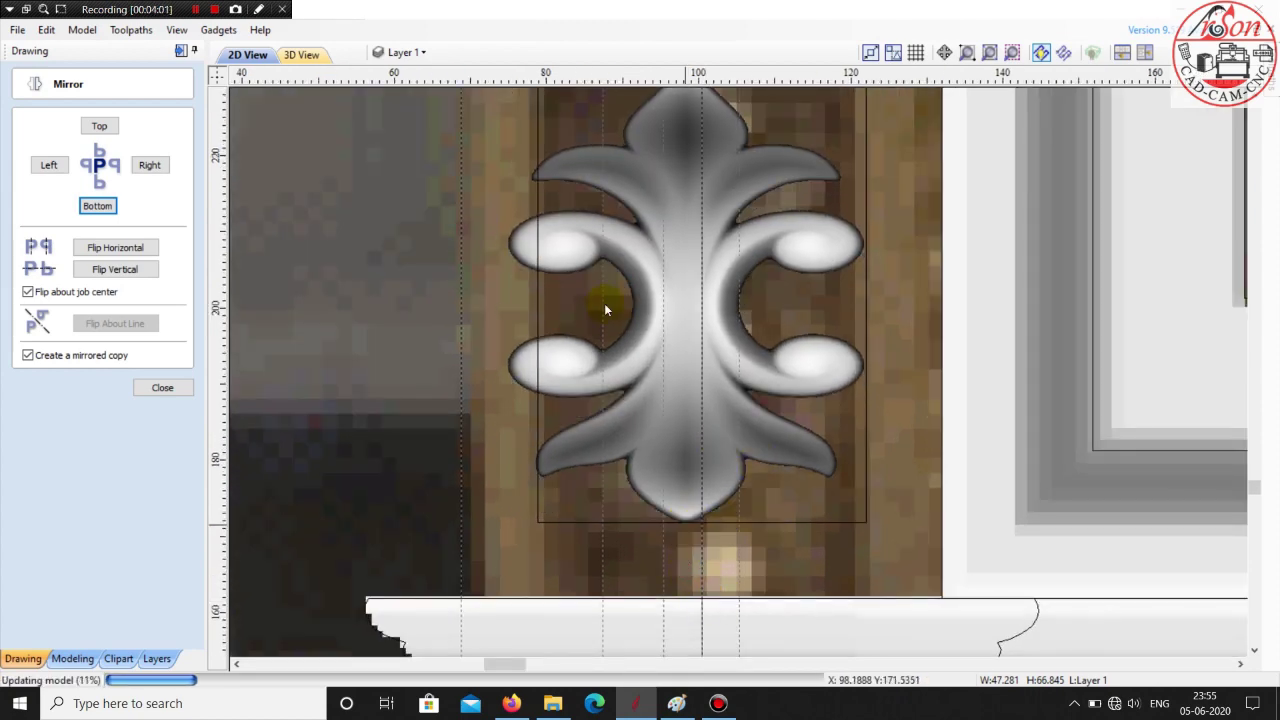
pyautogui.scroll(1, 540, 285)
pyautogui.moveTo(488, 291); pyautogui.dragTo(537, 300)
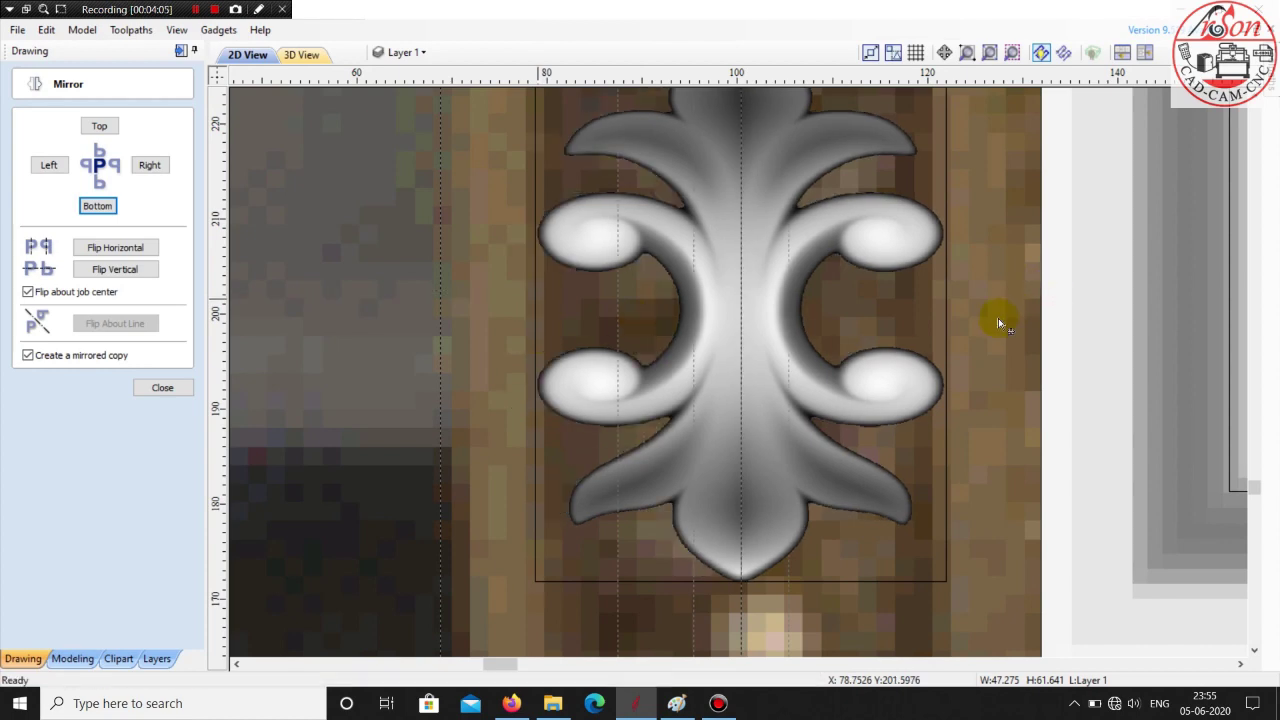
pyautogui.scroll(1, 955, 293)
pyautogui.scroll(1, 955, 293)
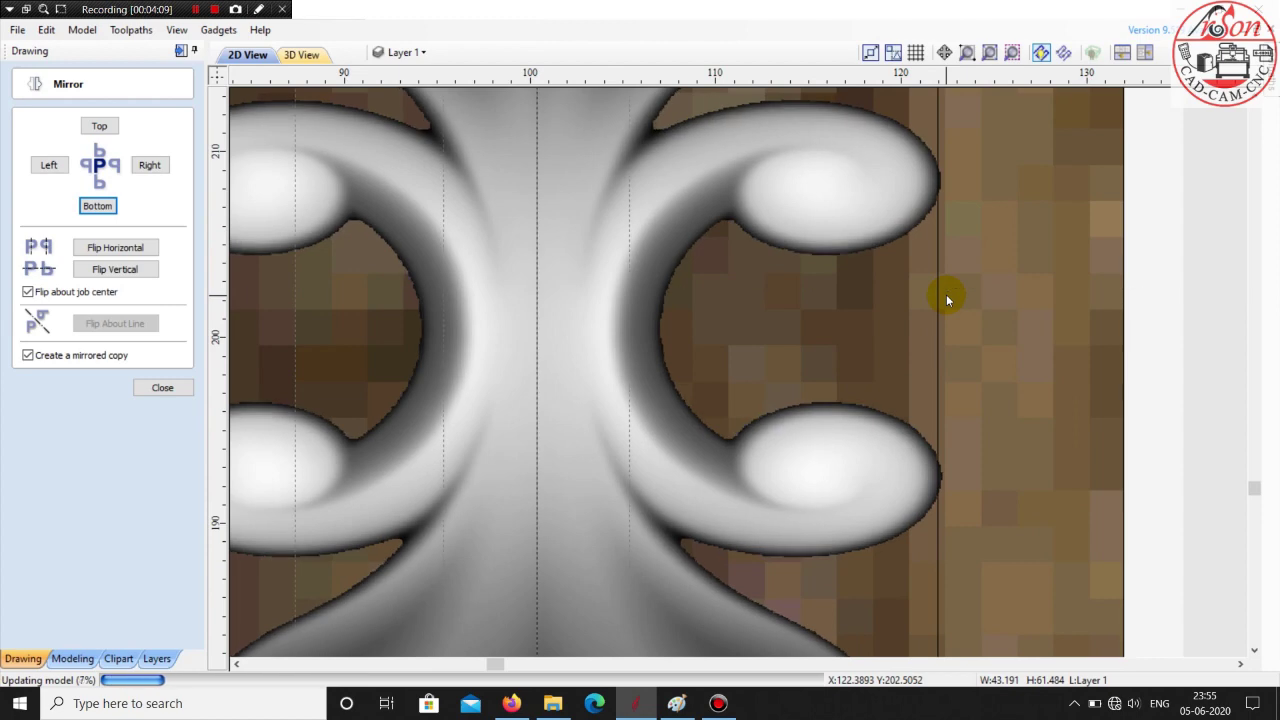
pyautogui.scroll(-2, 946, 294)
pyautogui.scroll(-2, 946, 294)
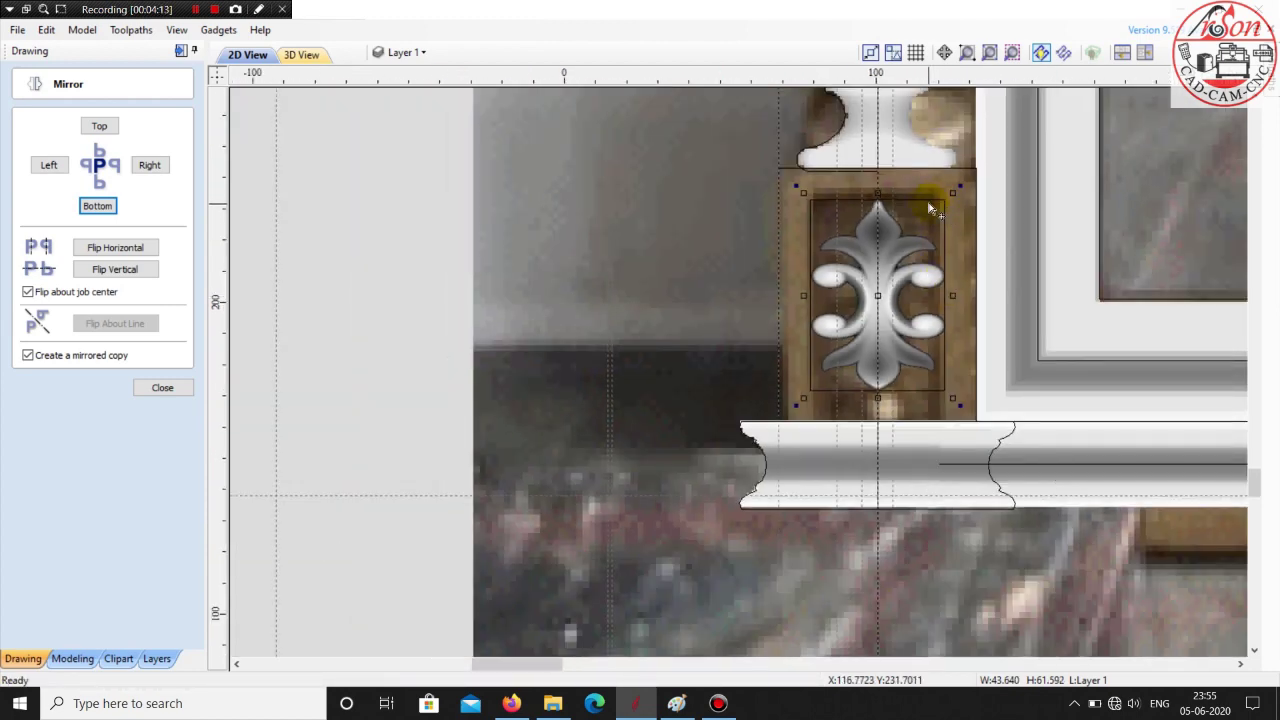
pyautogui.scroll(-5, 669, 249)
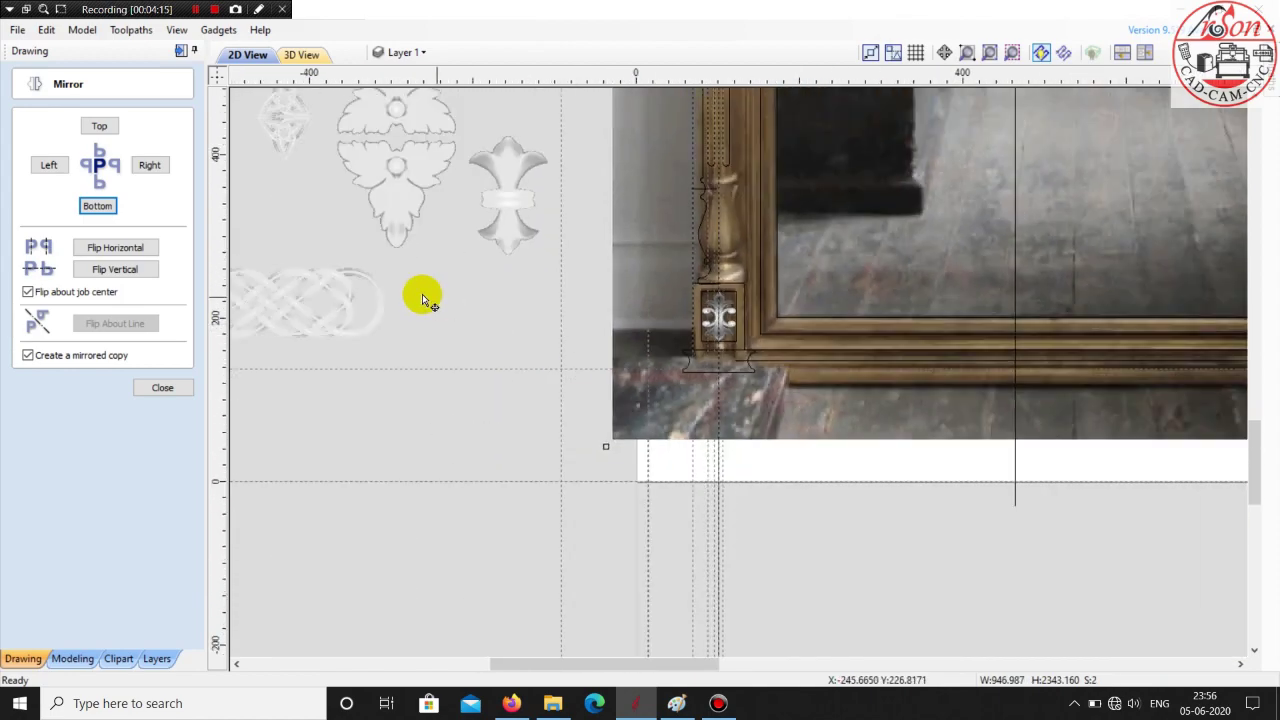
pyautogui.click(421, 294)
# - Center the fleur ornament horizontally and vertically on the base block's inner rectangle
pyautogui.scroll(5, 716, 318)
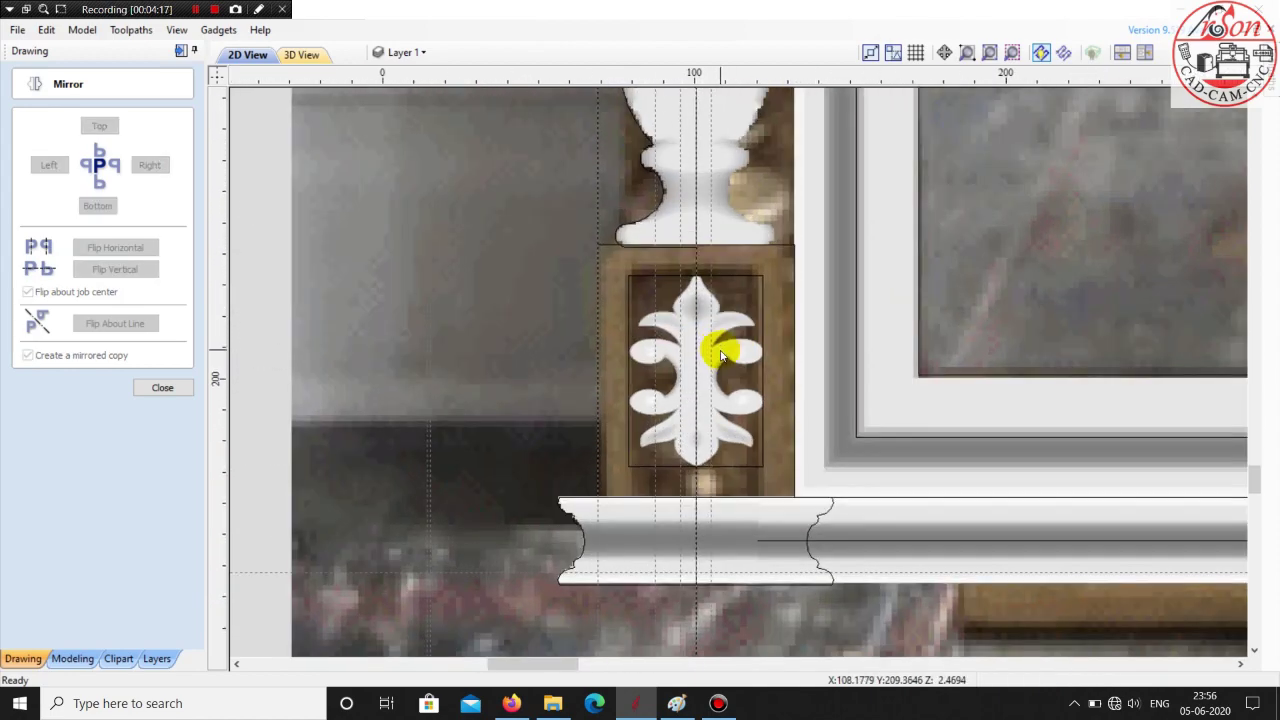
pyautogui.click(735, 354)
pyautogui.moveTo(734, 349); pyautogui.dragTo(834, 329)
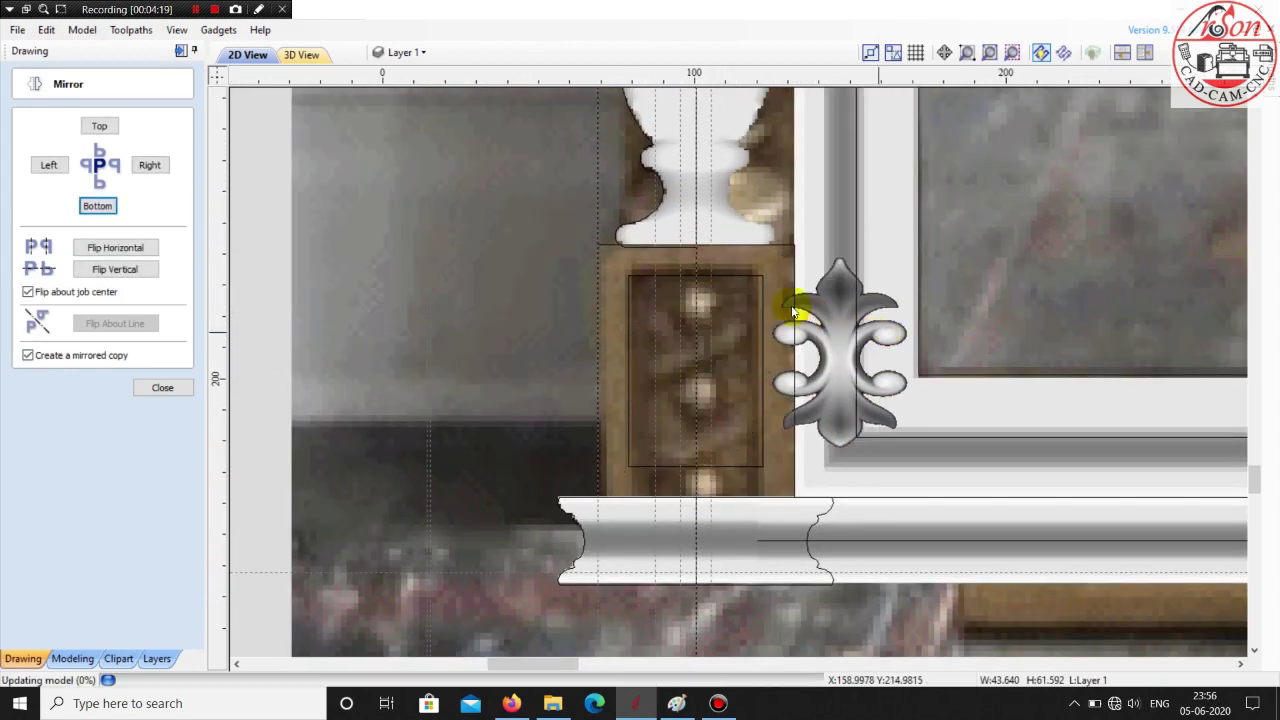
pyautogui.keyDown('shift'); pyautogui.click(762, 298); pyautogui.keyUp('shift')
pyautogui.click(165, 386)
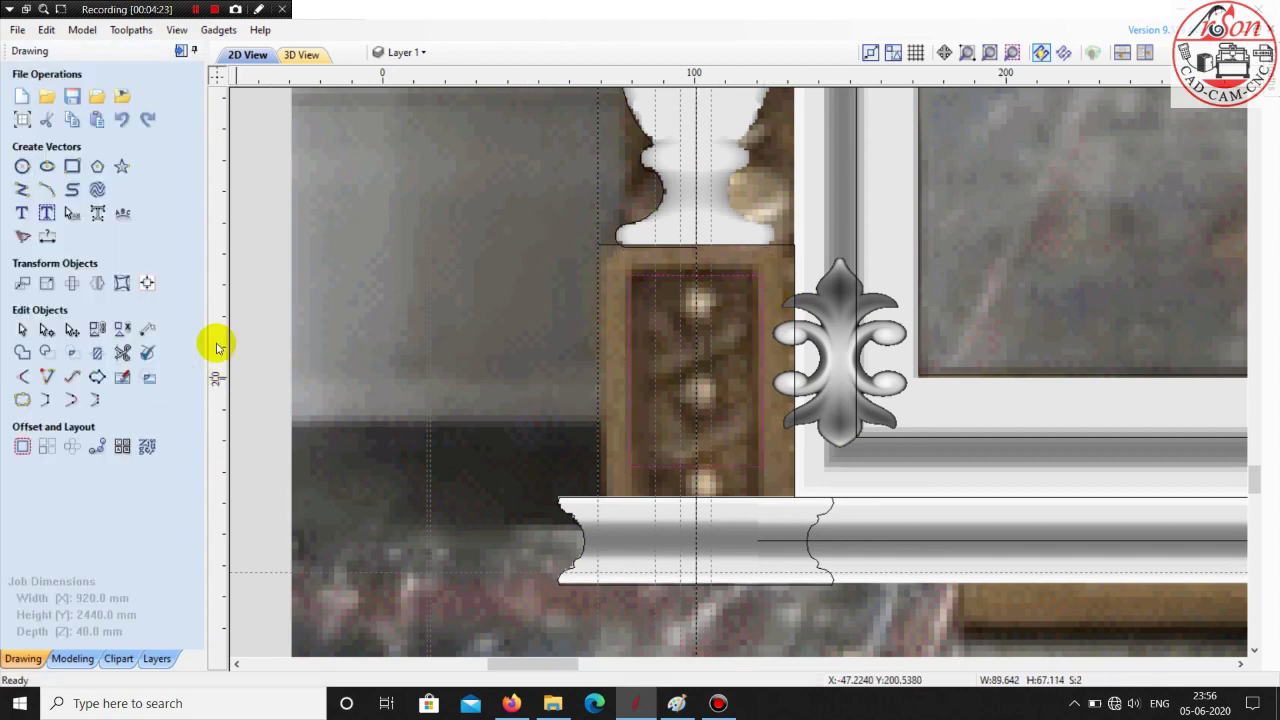
pyautogui.click(147, 285)
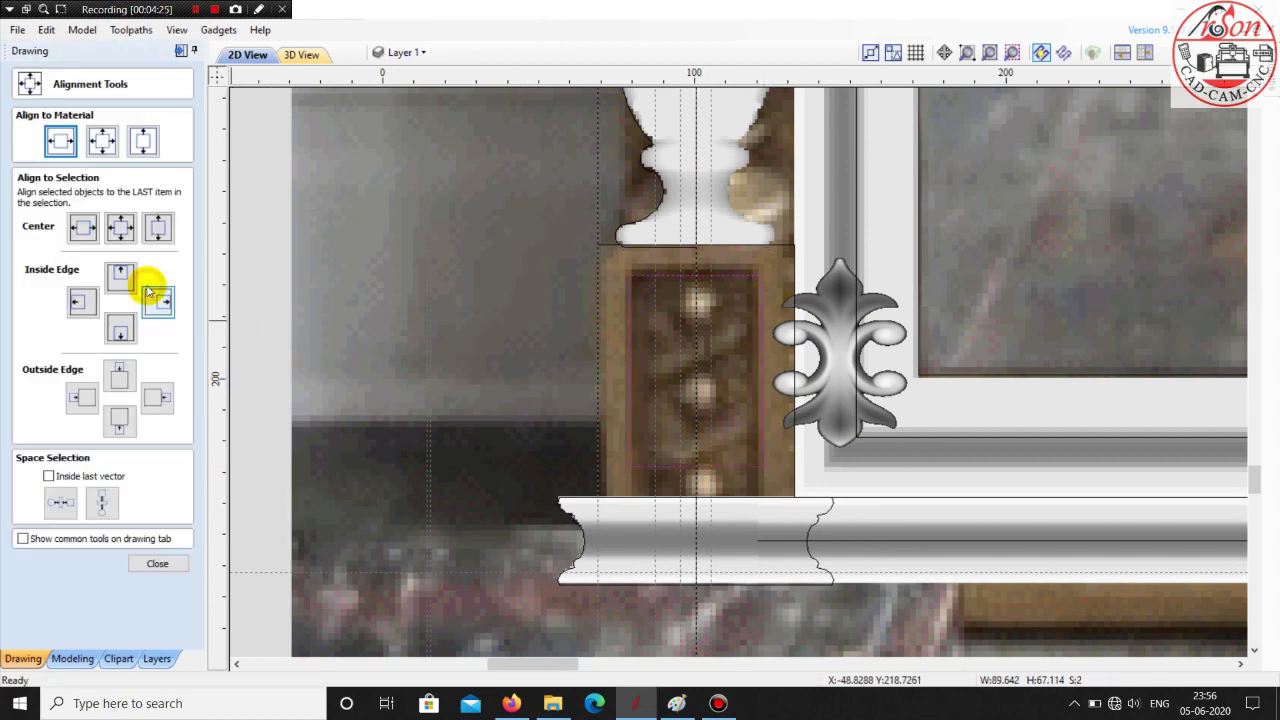
pyautogui.click(113, 233)
pyautogui.scroll(-3, 475, 338)
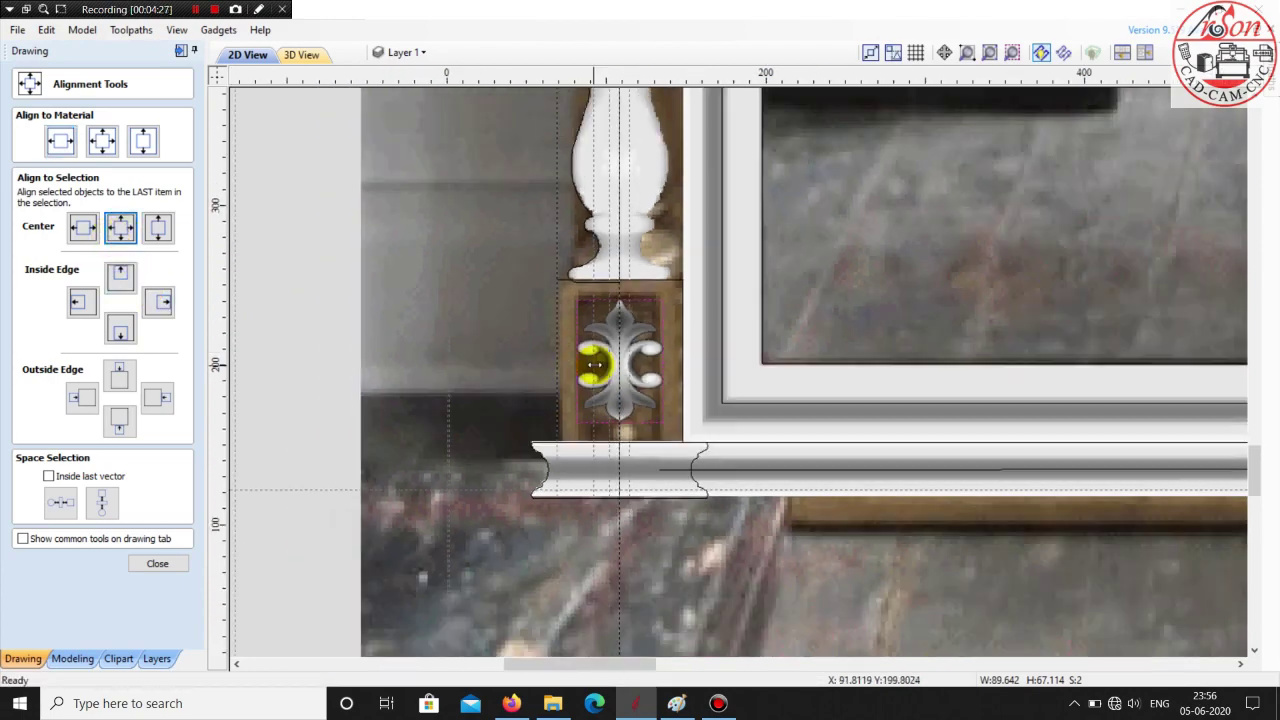
pyautogui.click(391, 321)
pyautogui.scroll(3, 600, 365)
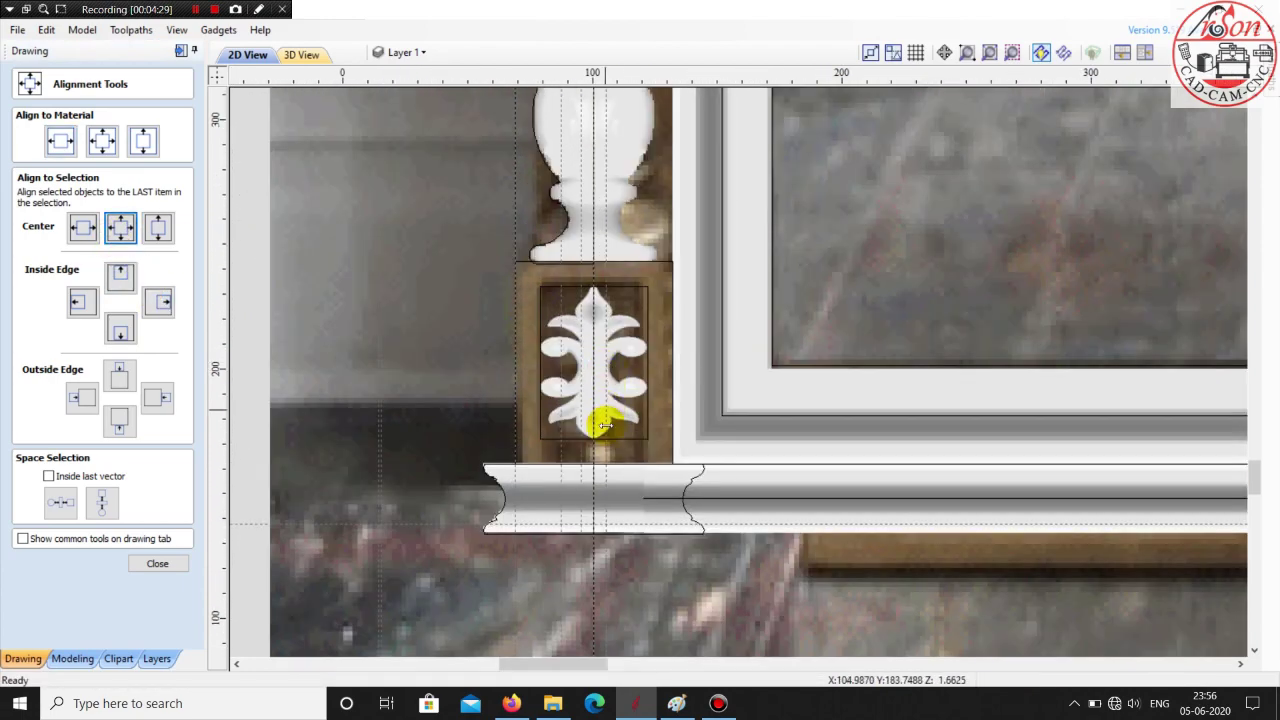
pyautogui.scroll(1, 625, 449)
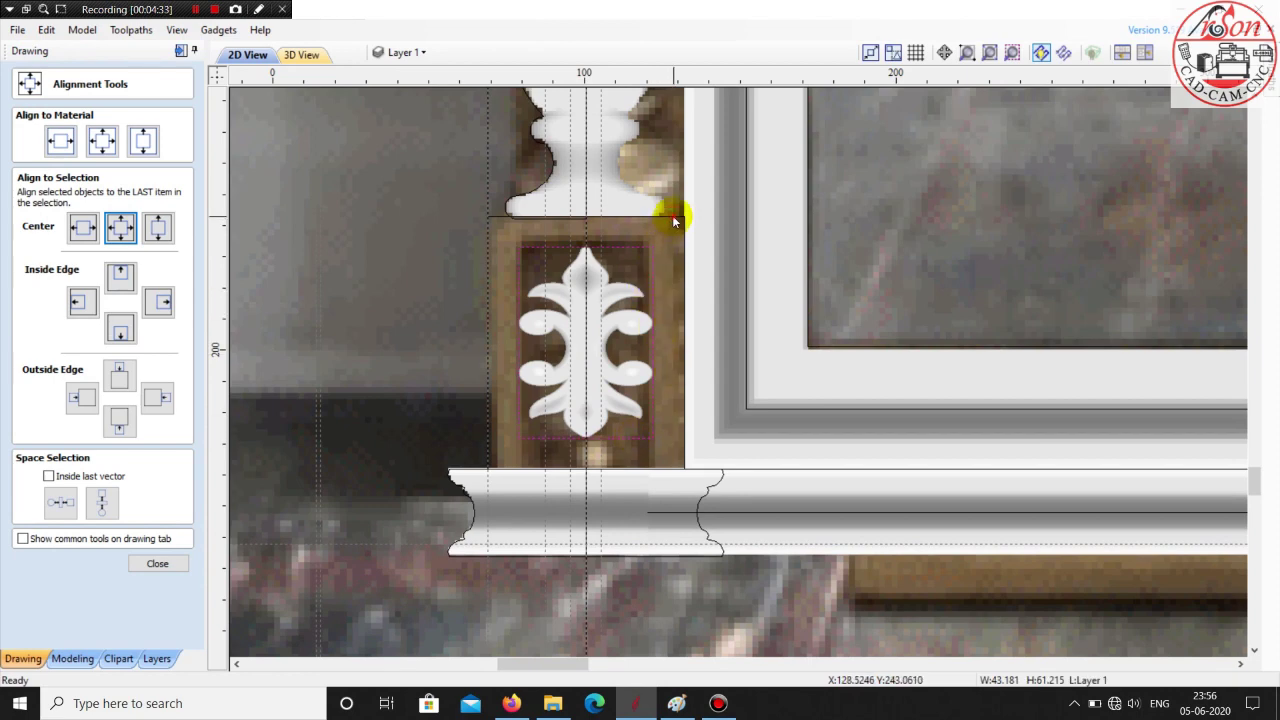
# - Create a flat shape with a 40 mm base height from the base block's outer and inner rectangles, combined using Merge
pyautogui.click(157, 563)
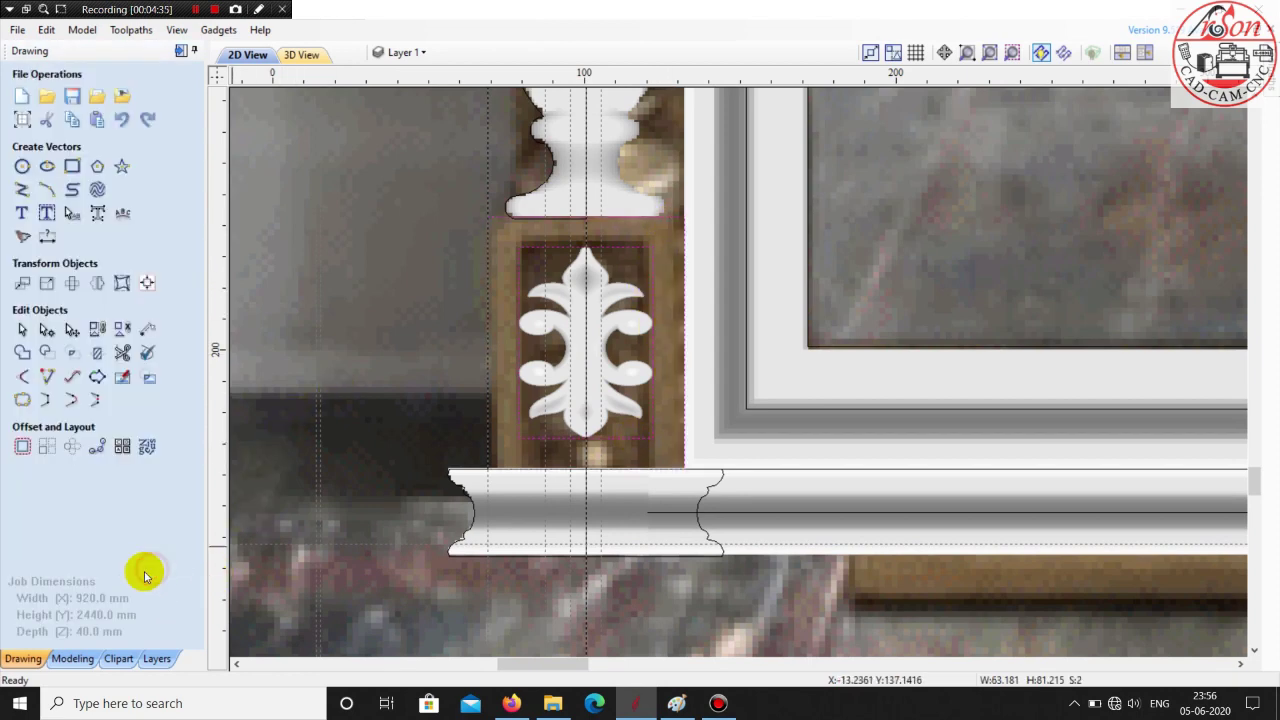
pyautogui.click(82, 658)
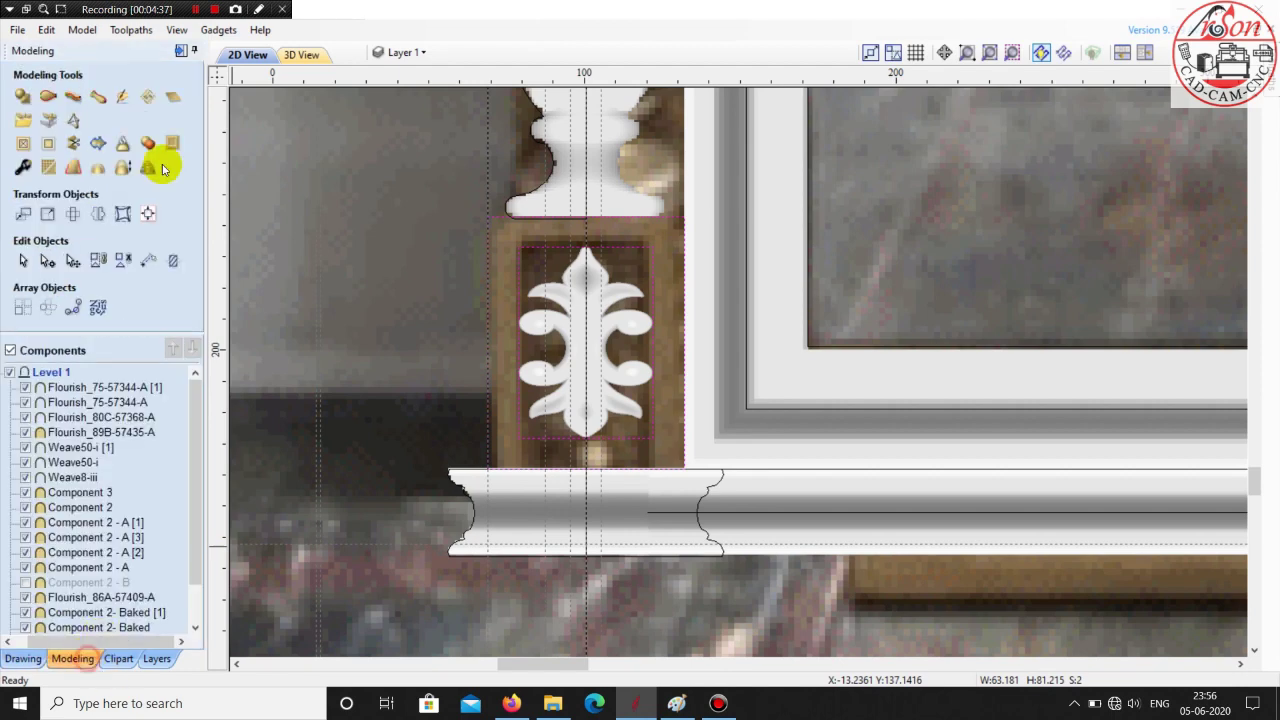
pyautogui.click(24, 96)
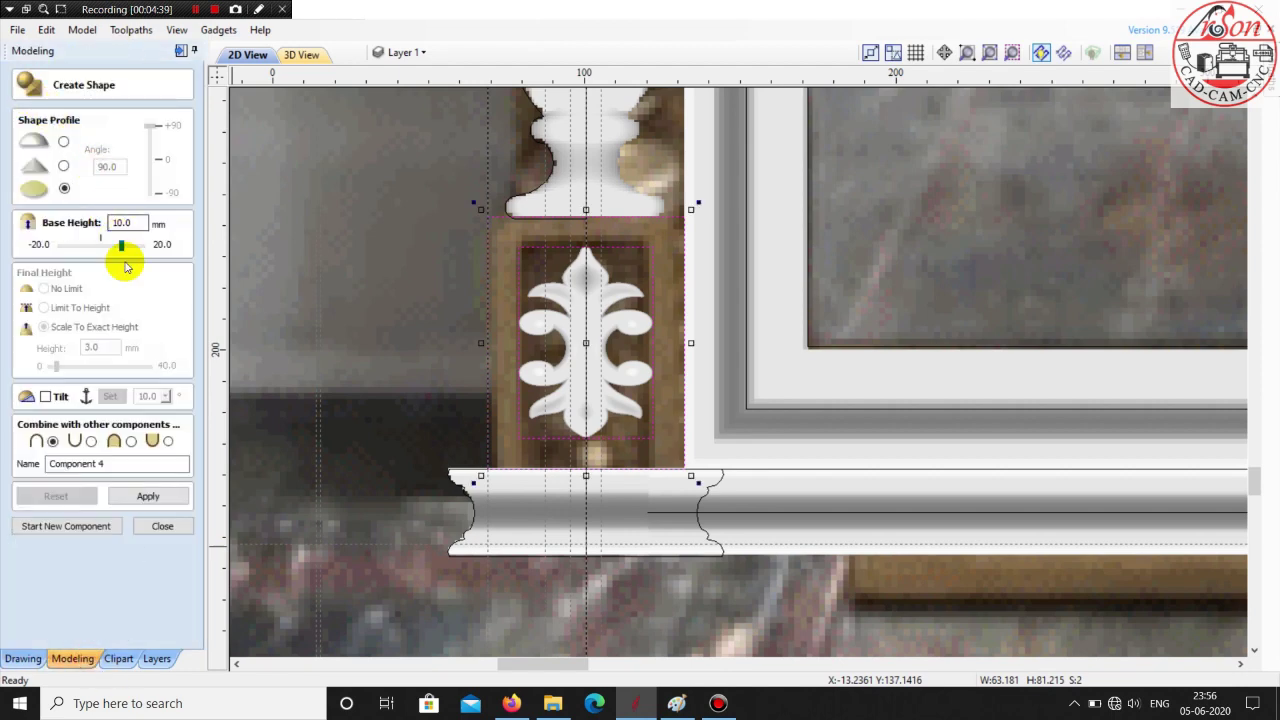
pyautogui.doubleClick(124, 222)
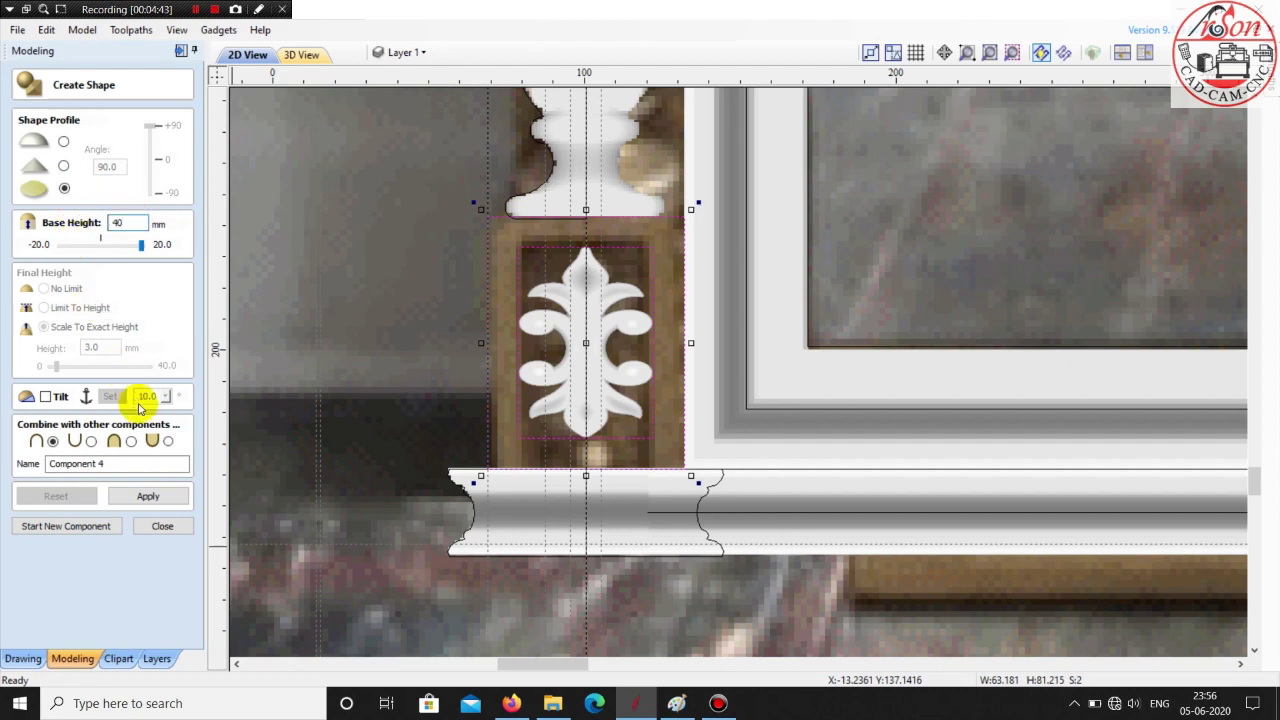
pyautogui.click(131, 443)
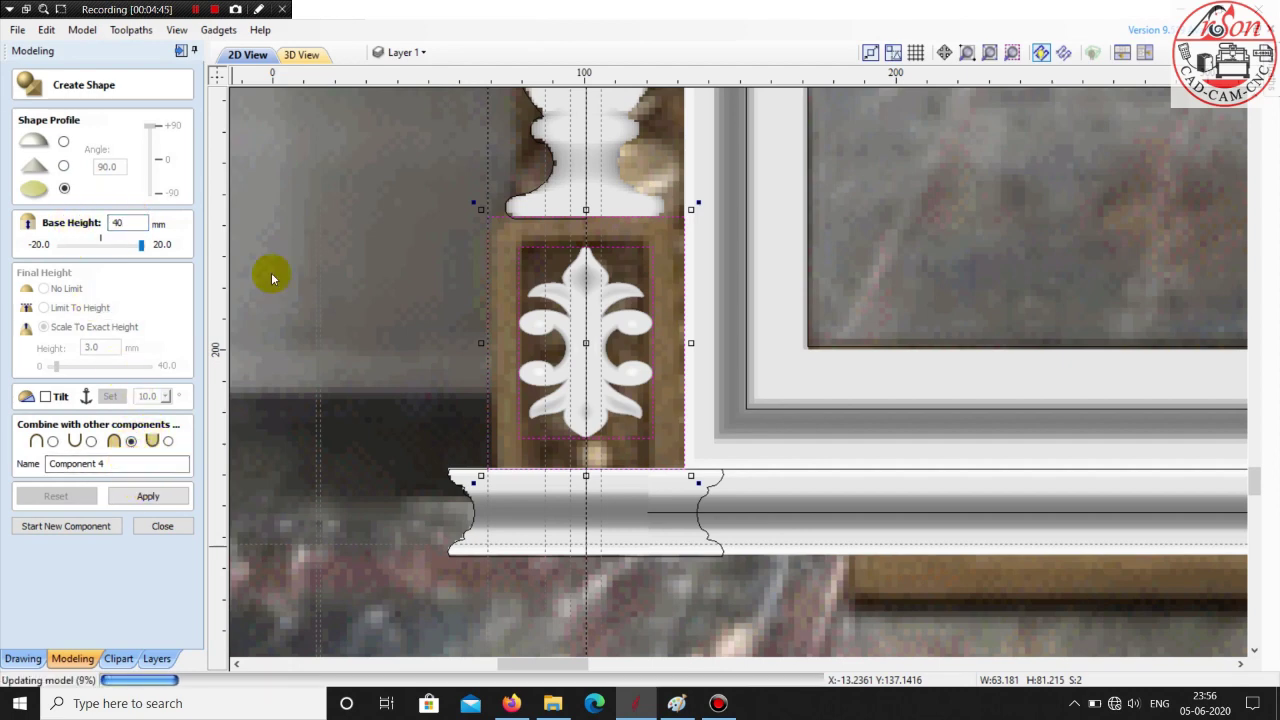
pyautogui.click(298, 58)
pyautogui.moveTo(457, 171); pyautogui.dragTo(586, 403)
pyautogui.scroll(3, 770, 135)
pyautogui.scroll(3, 414, 463)
pyautogui.scroll(2, 623, 283)
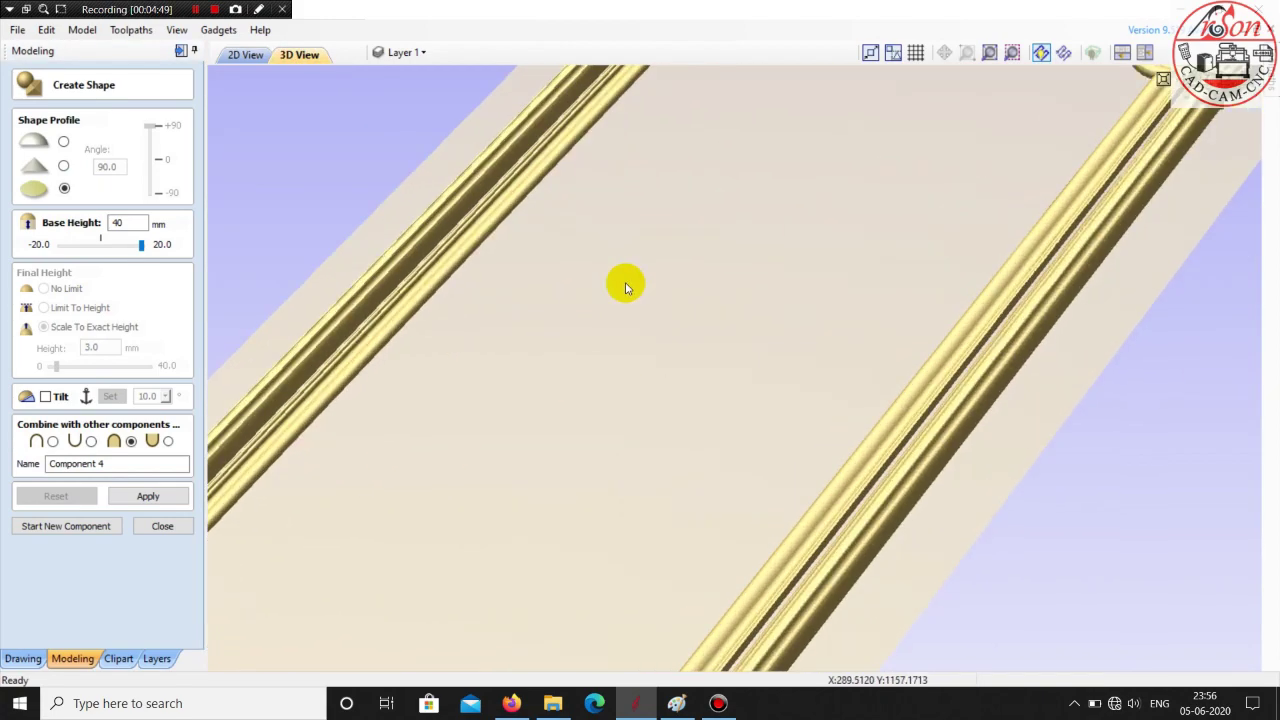
pyautogui.scroll(2, 478, 428)
pyautogui.scroll(-5, 686, 238)
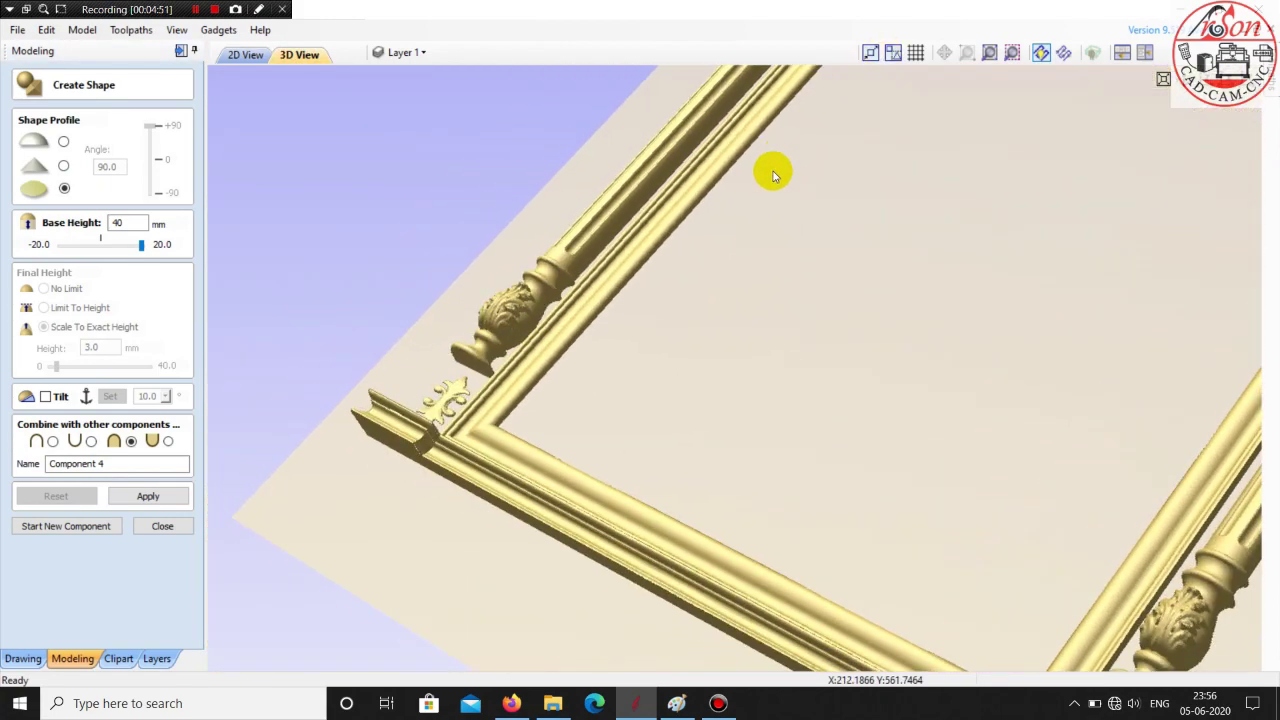
pyautogui.scroll(1, 715, 255)
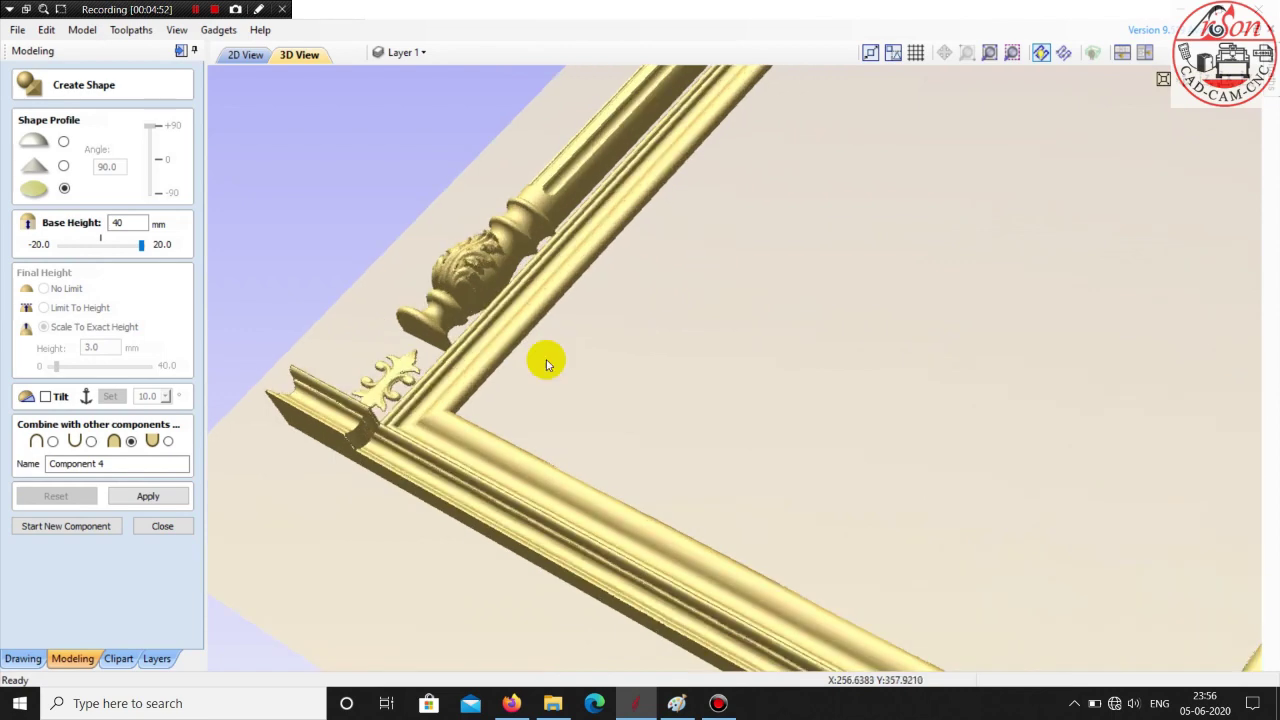
pyautogui.click(143, 499)
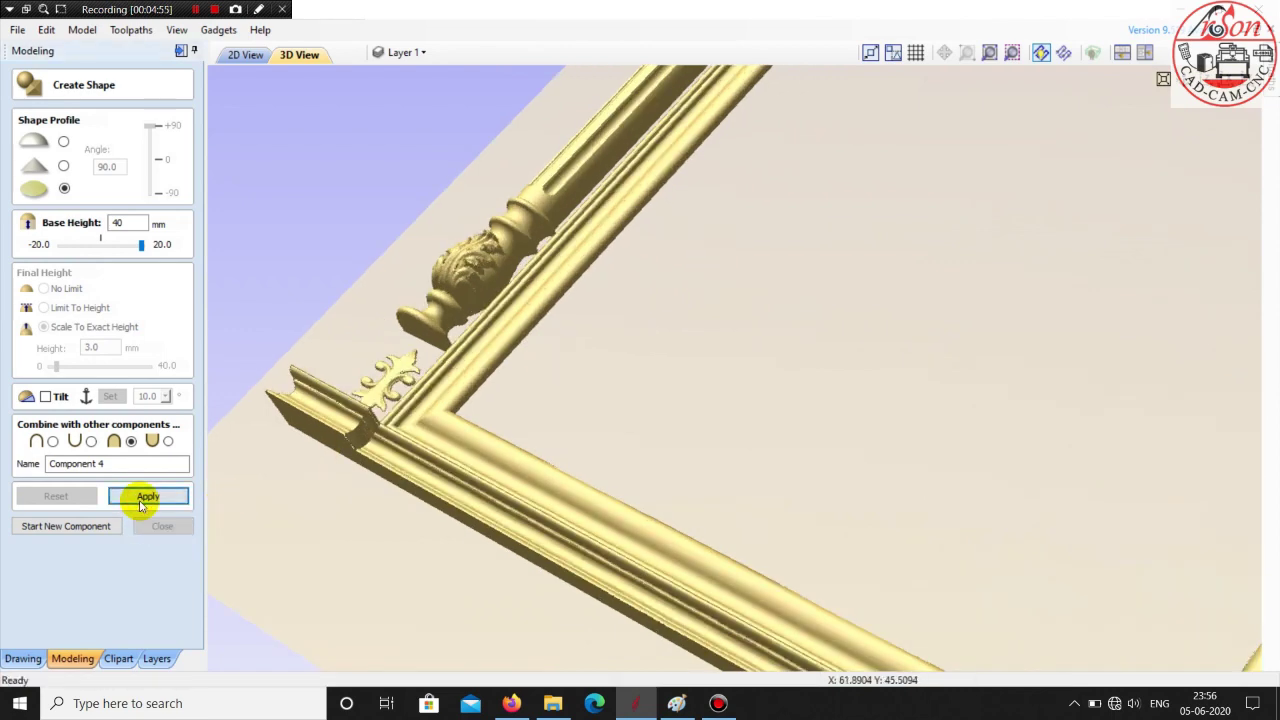
# - Set the base block border's base height to 35 mm and apply it
pyautogui.moveTo(820, 357)
pyautogui.mouseDown()
pyautogui.moveTo(751, 431)
pyautogui.moveTo(806, 474)
pyautogui.moveTo(773, 357)
pyautogui.moveTo(786, 289)
pyautogui.moveTo(823, 406)
pyautogui.moveTo(612, 354)
pyautogui.moveTo(860, 374)
pyautogui.moveTo(686, 394)
pyautogui.moveTo(857, 409)
pyautogui.mouseUp()
pyautogui.scroll(2, 688, 395)
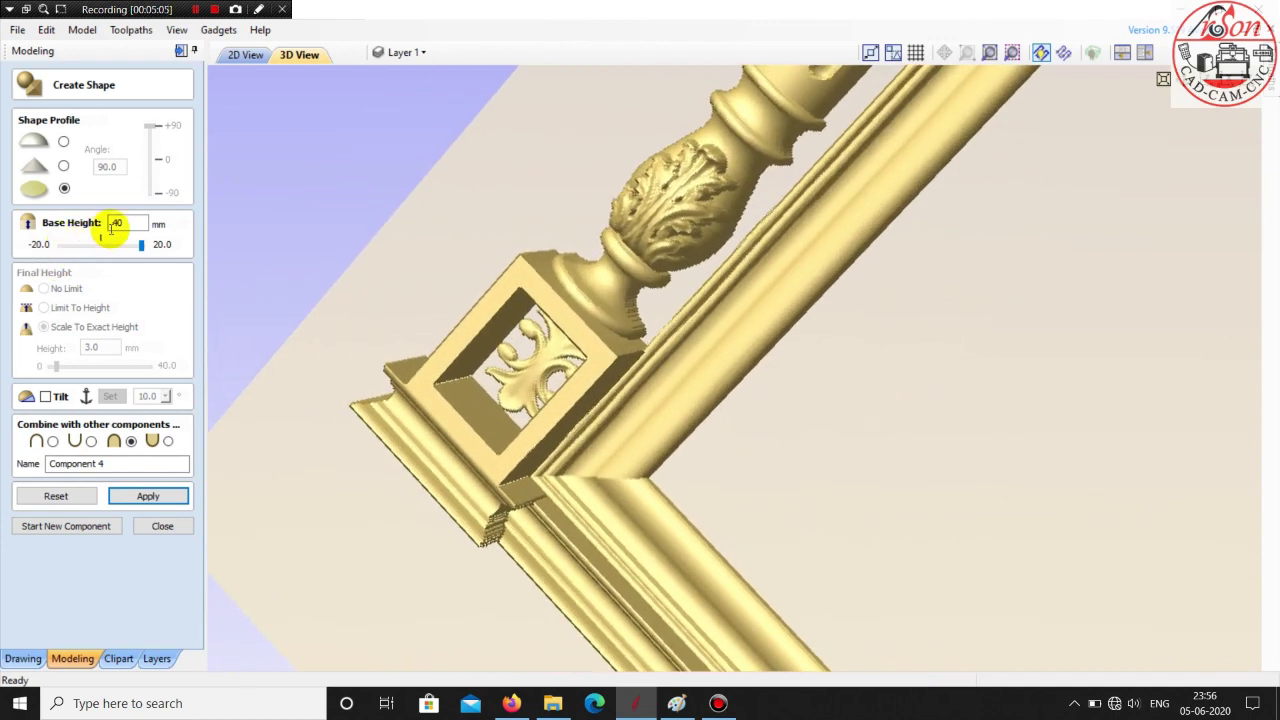
pyautogui.doubleClick(118, 222)
pyautogui.write('35')
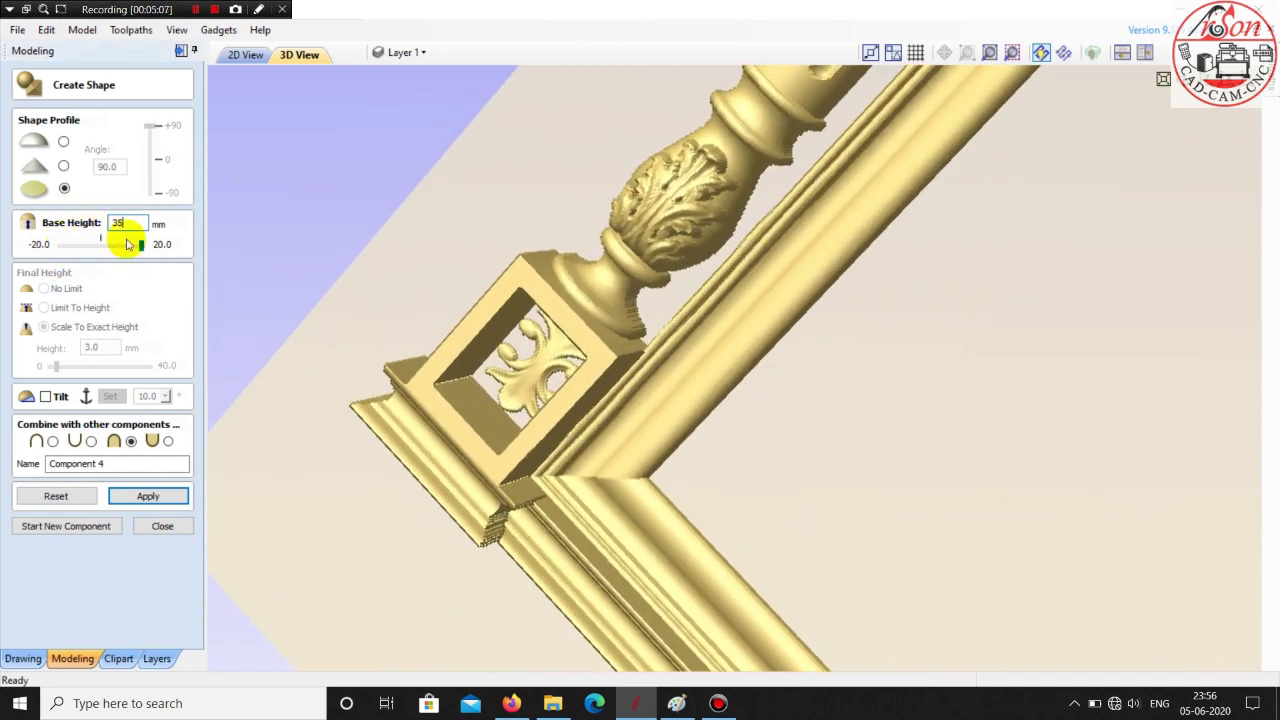
pyautogui.click(145, 494)
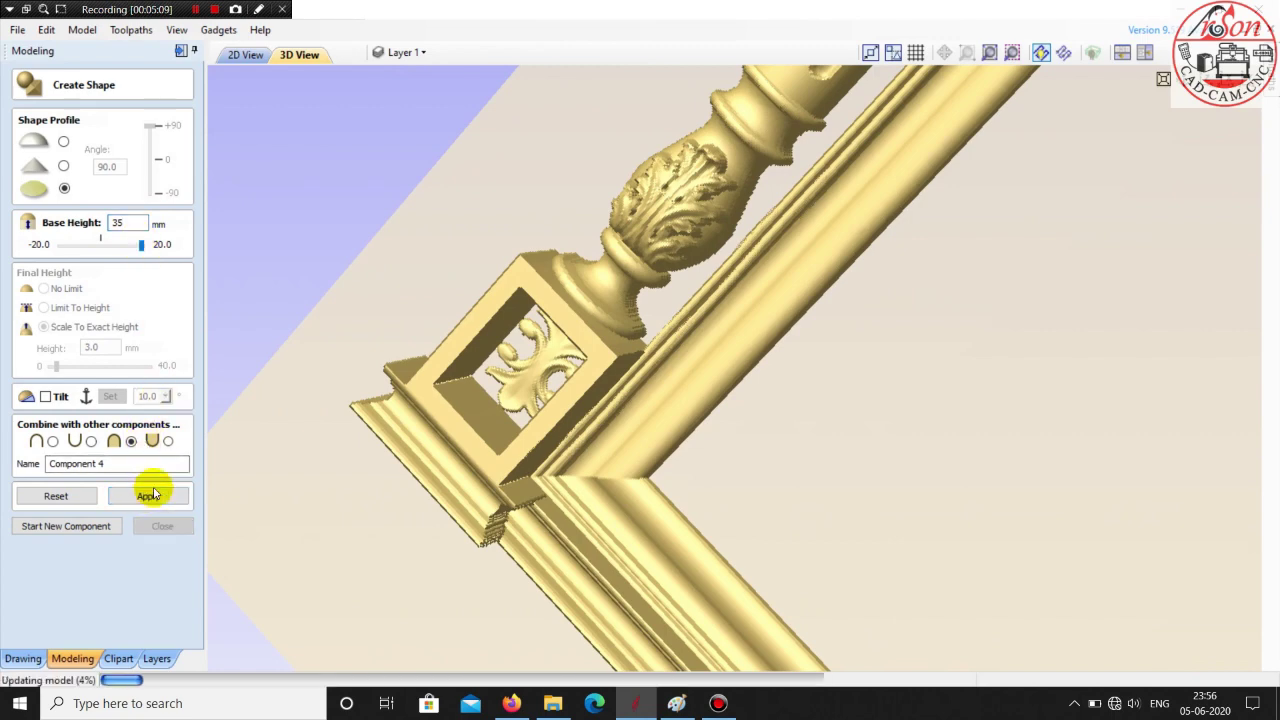
# - Lower the base block border's base height to 30 mm and apply it
pyautogui.moveTo(834, 437); pyautogui.dragTo(700, 480)
pyautogui.doubleClick(118, 223)
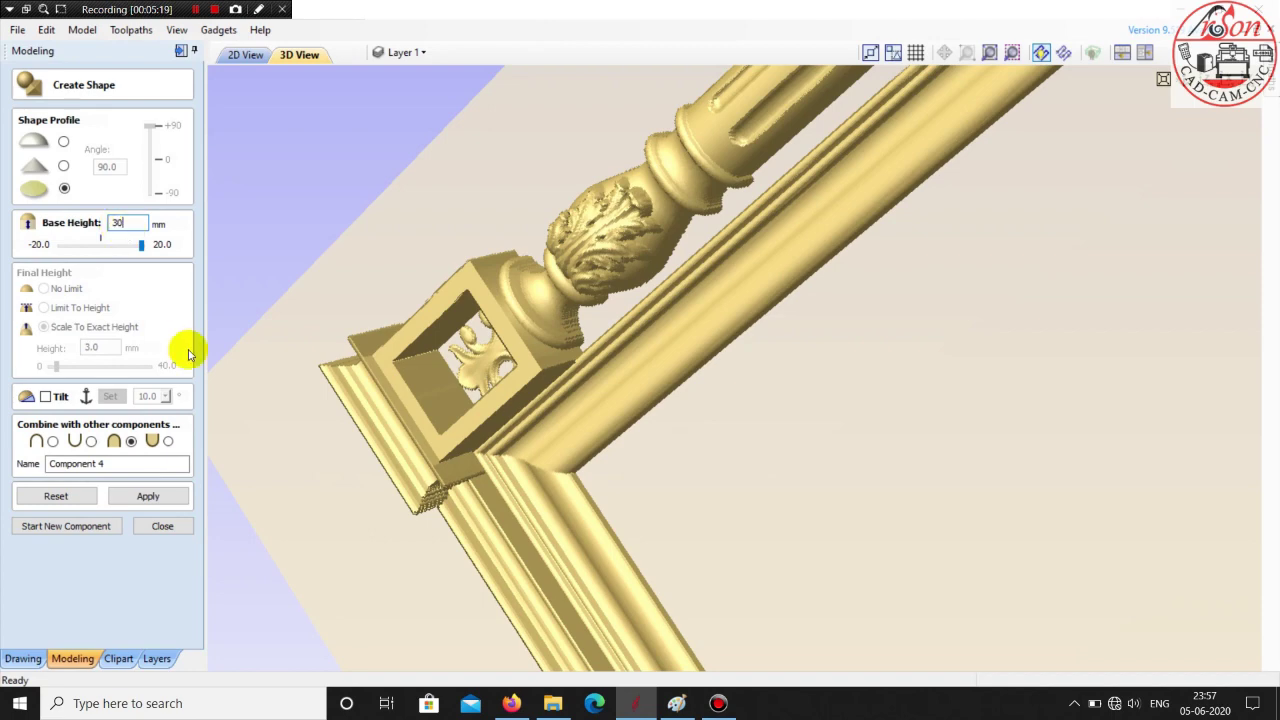
pyautogui.click(148, 496)
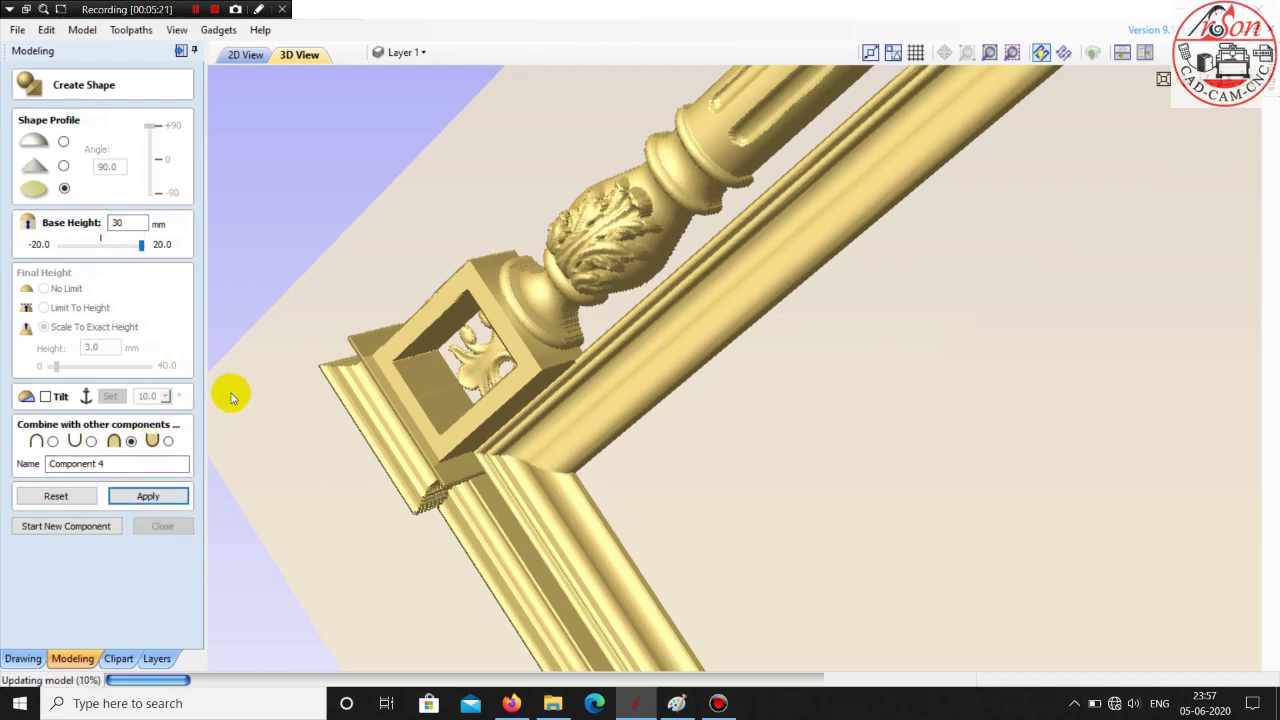
# - Compare the border with the column in 3D and apply a base height of 32 mm to it
pyautogui.moveTo(797, 437); pyautogui.dragTo(731, 311)
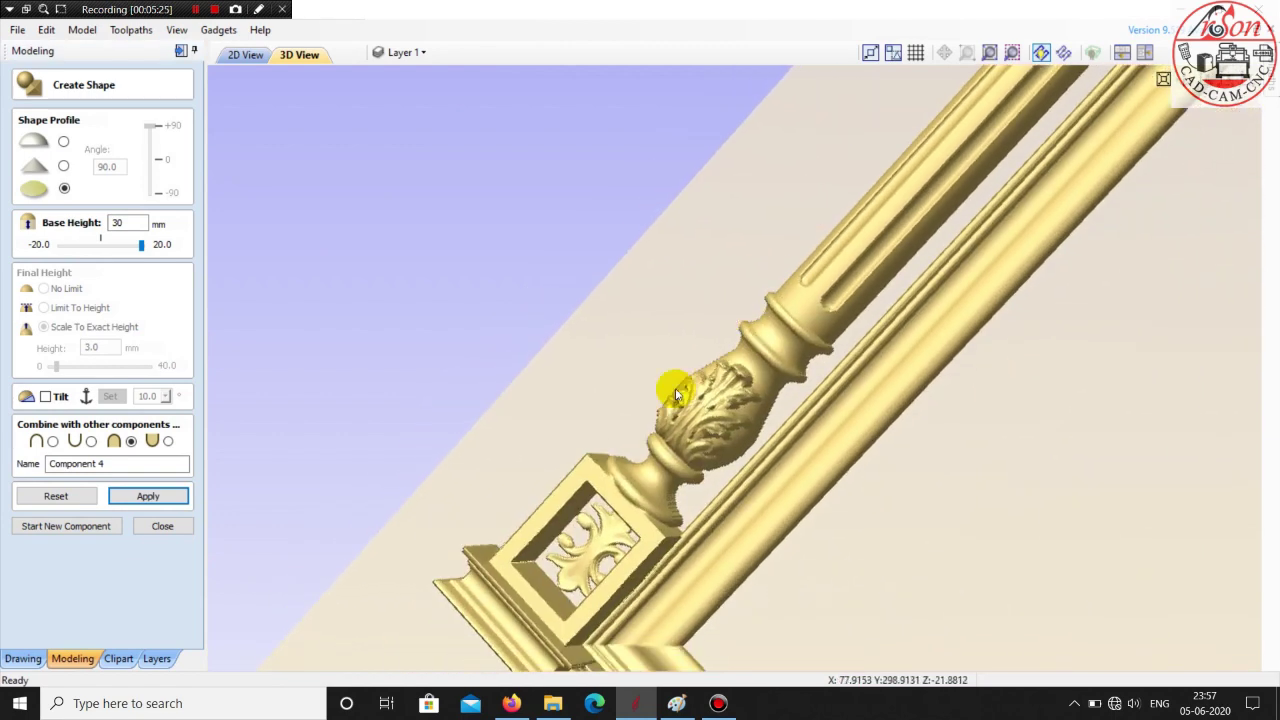
pyautogui.moveTo(583, 449); pyautogui.dragTo(320, 277)
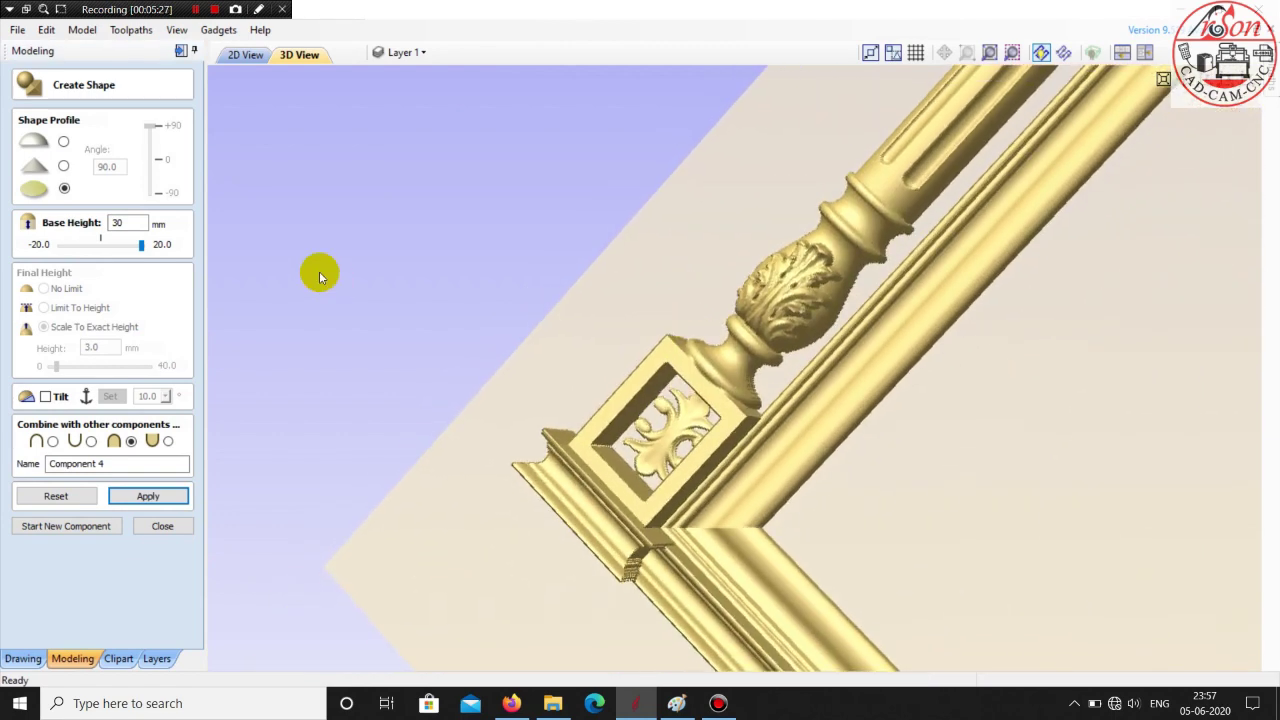
pyautogui.doubleClick(116, 224)
pyautogui.write('32')
pyautogui.click(148, 496)
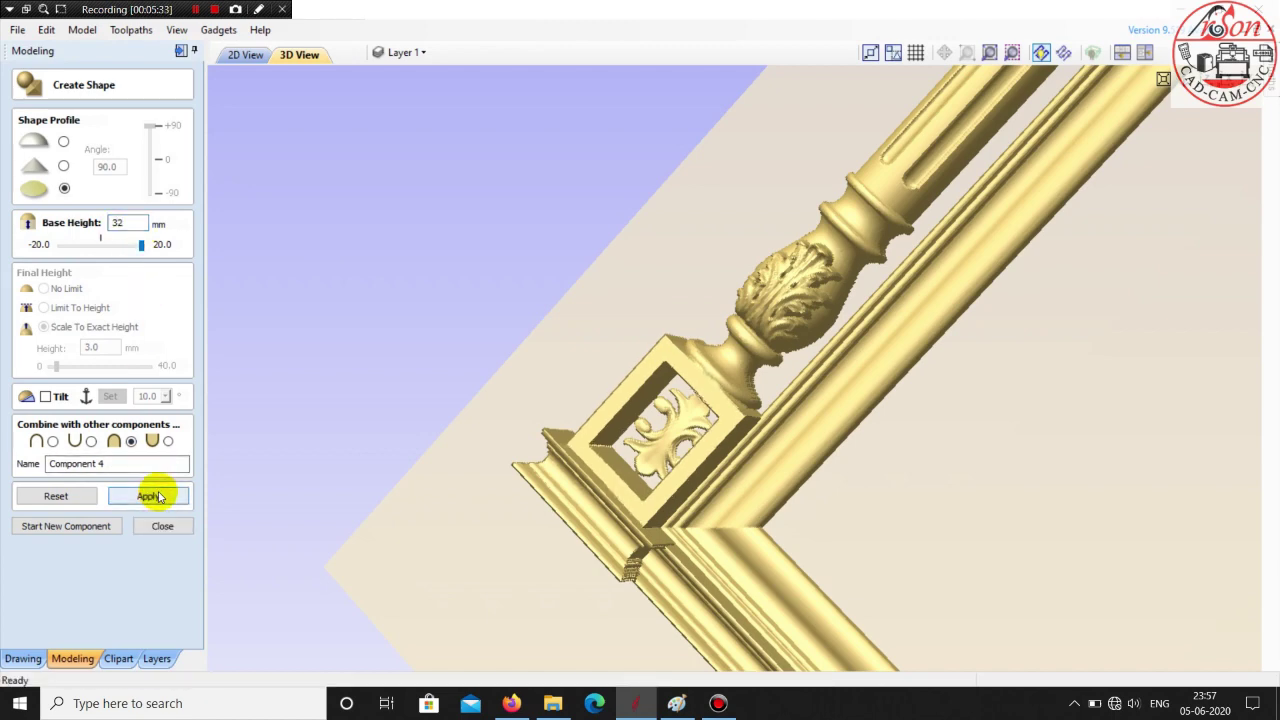
# - Apply a base height of 34 mm to the base block border and finish that component by starting a new one
pyautogui.doubleClick(116, 220)
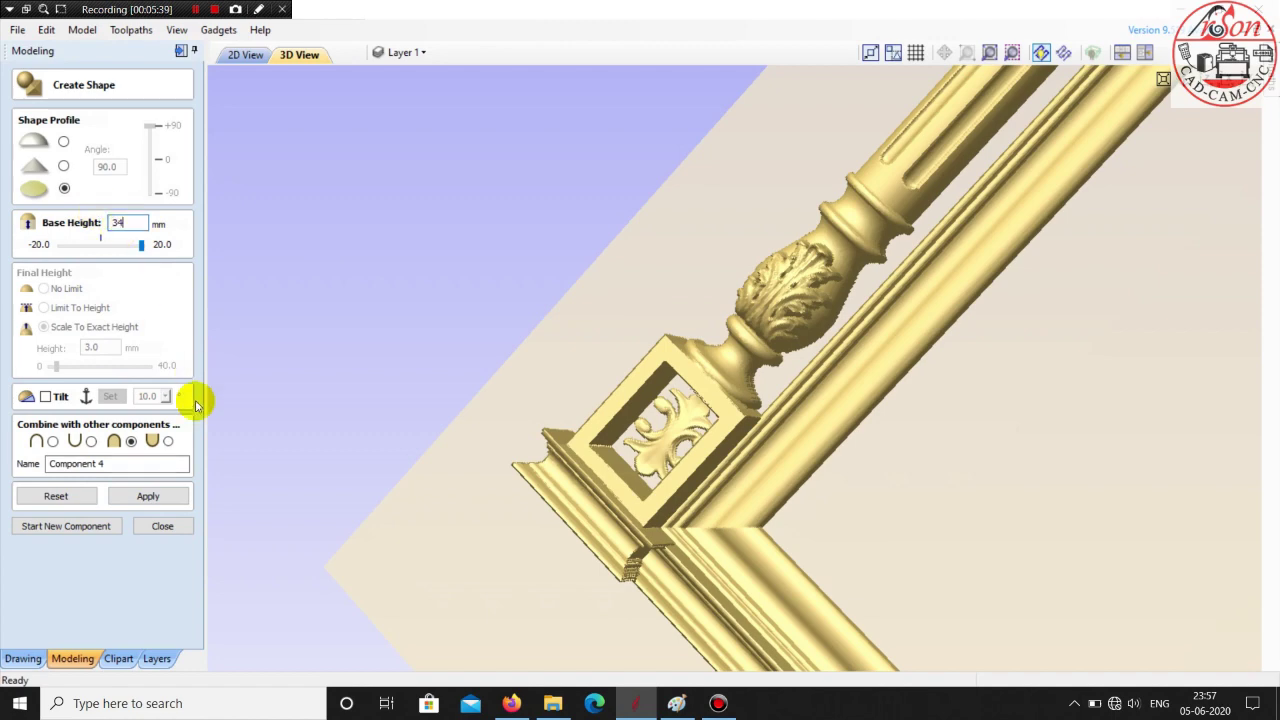
pyautogui.click(150, 497)
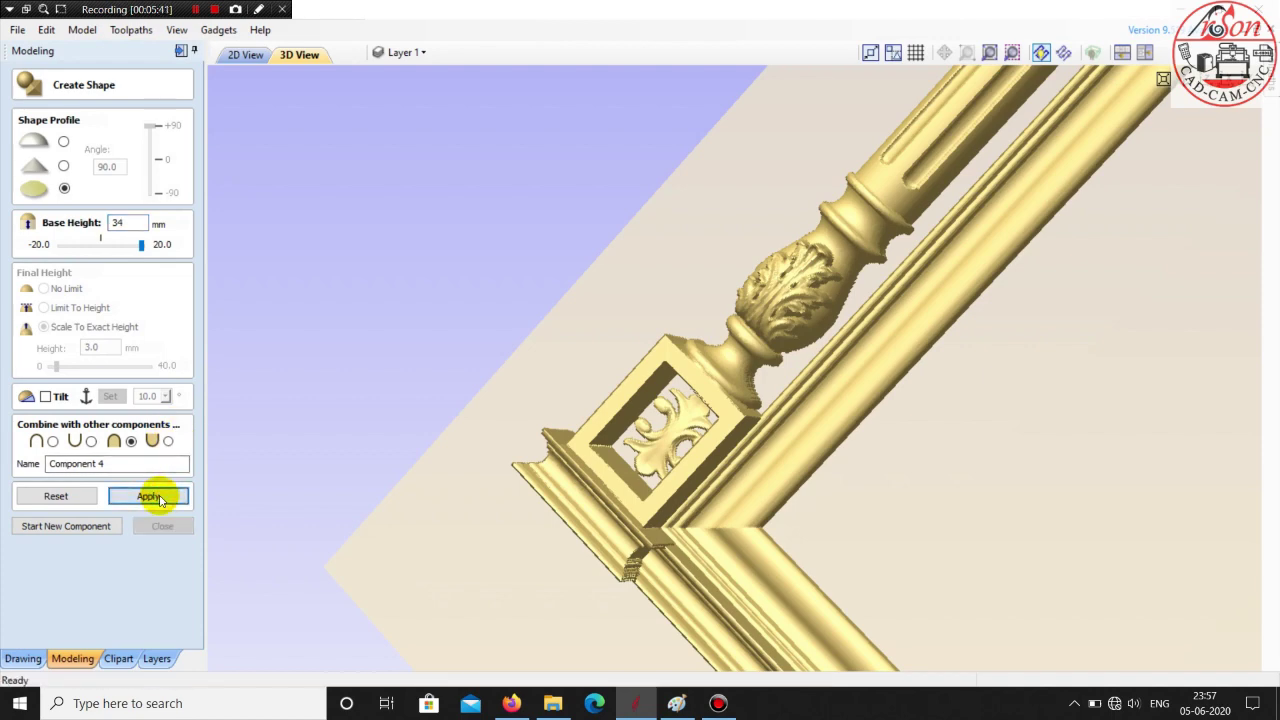
pyautogui.click(99, 533)
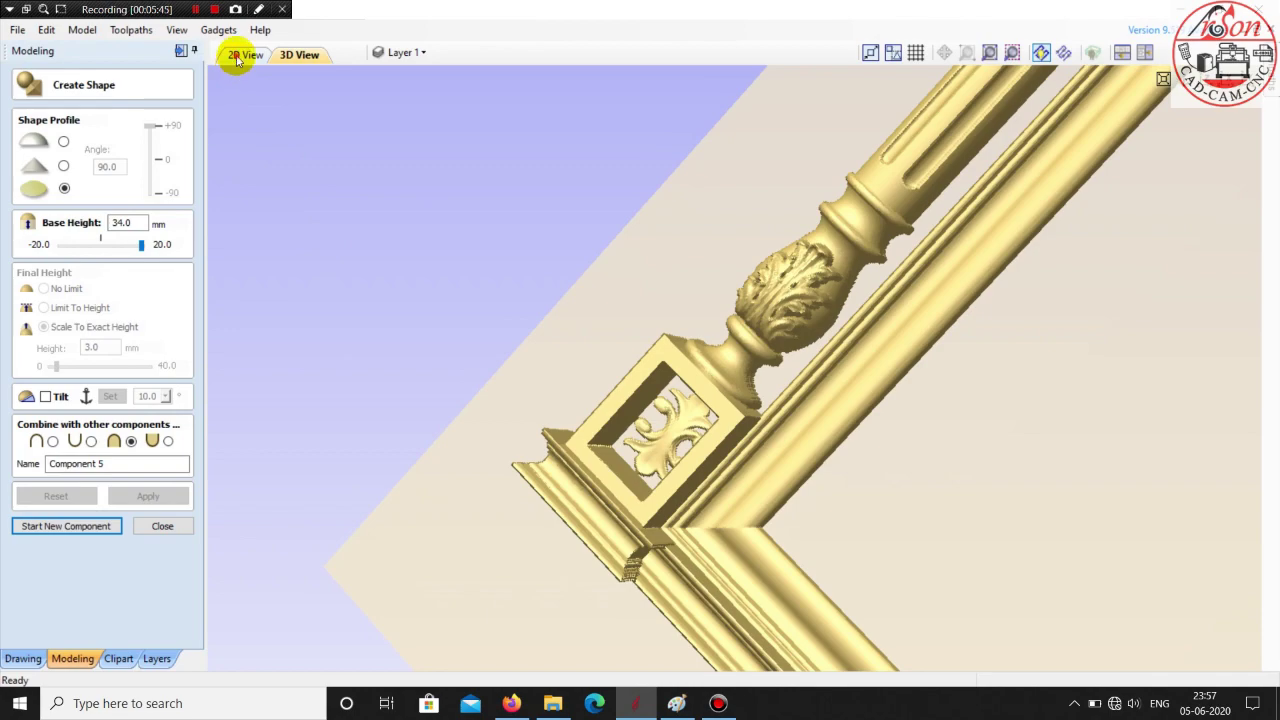
# - Set the shape height of the fleur ornament inside the base block to 5 mm in its component properties
pyautogui.click(240, 54)
pyautogui.scroll(-4, 520, 430)
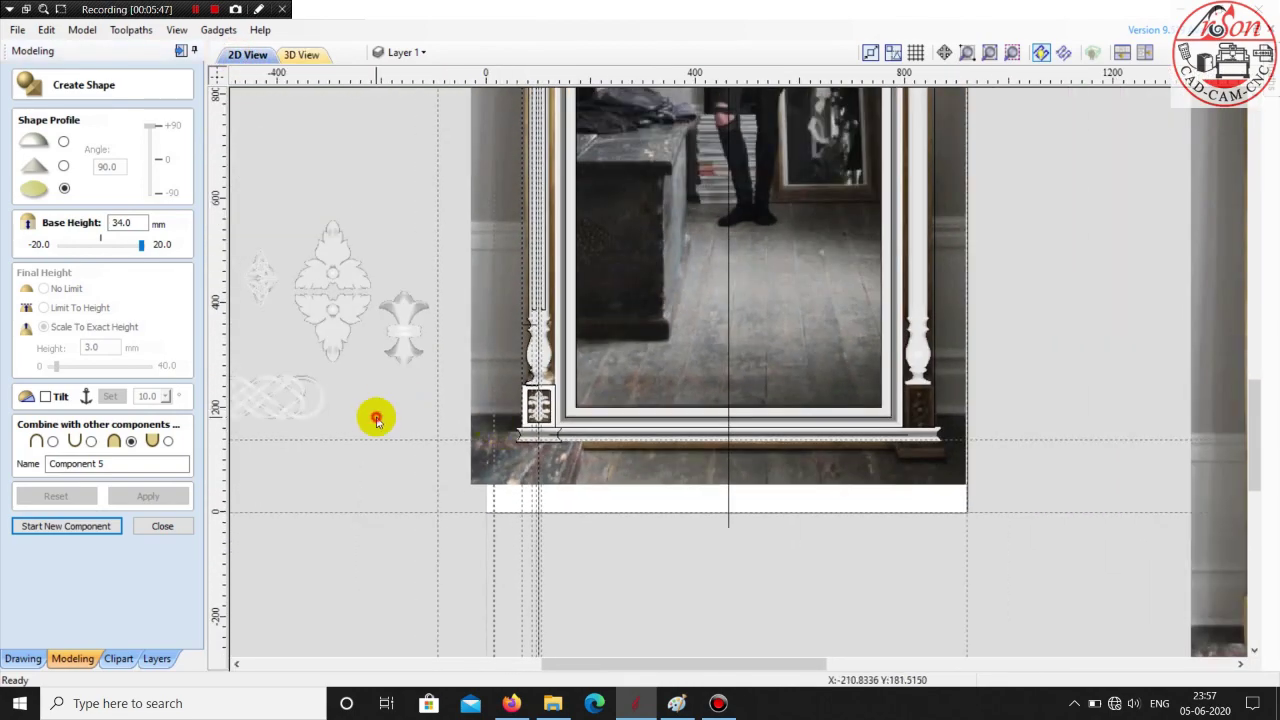
pyautogui.scroll(5, 540, 410)
pyautogui.scroll(1, 581, 410)
pyautogui.click(596, 434)
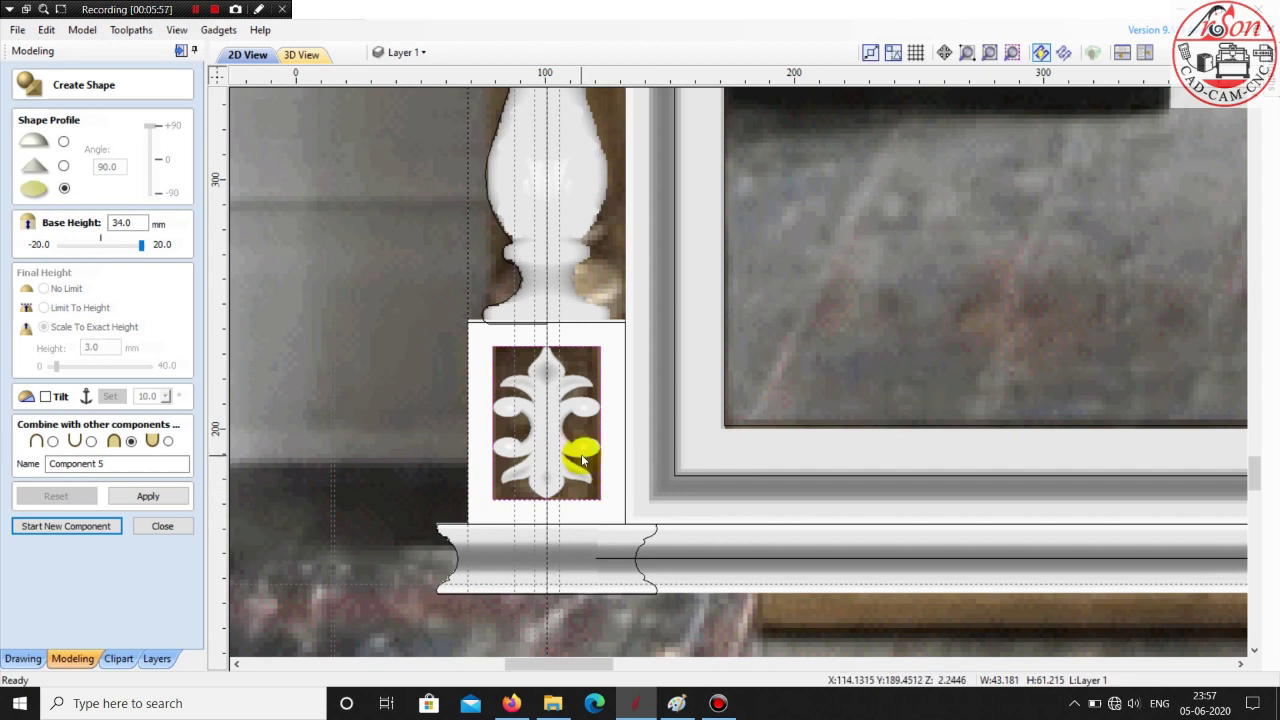
pyautogui.click(162, 526)
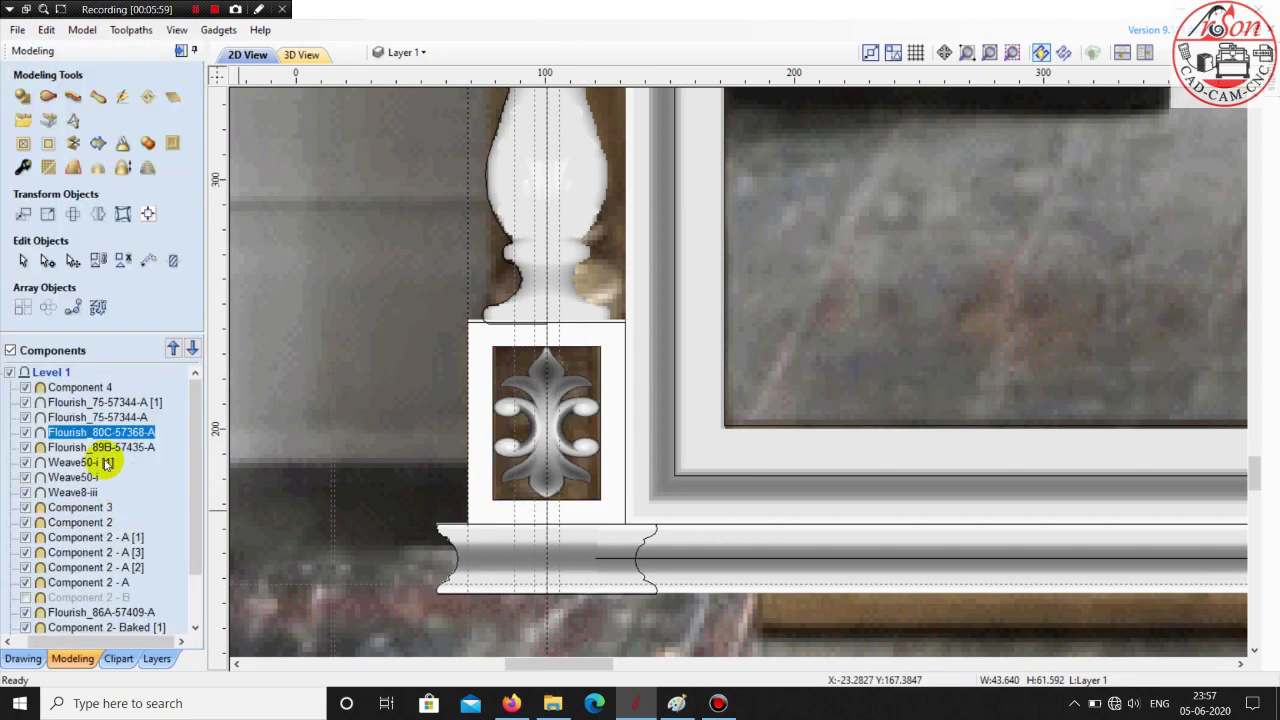
pyautogui.moveTo(101, 437)
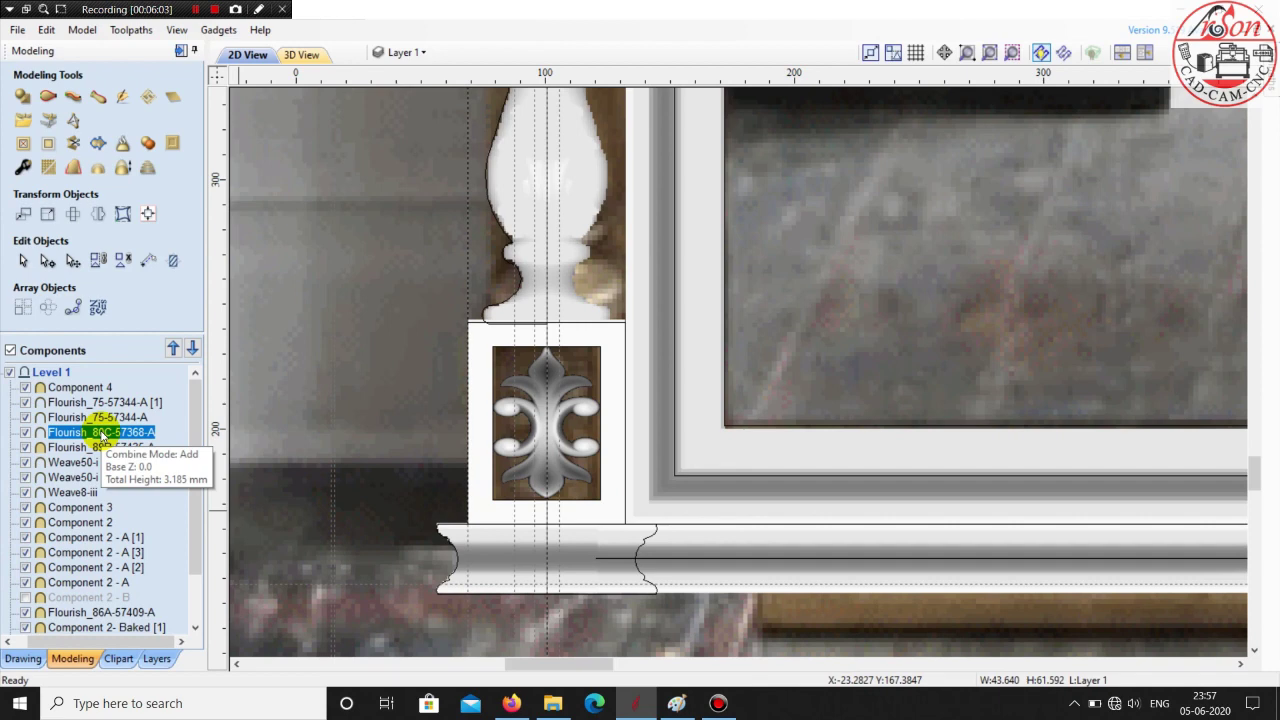
pyautogui.doubleClick(101, 432)
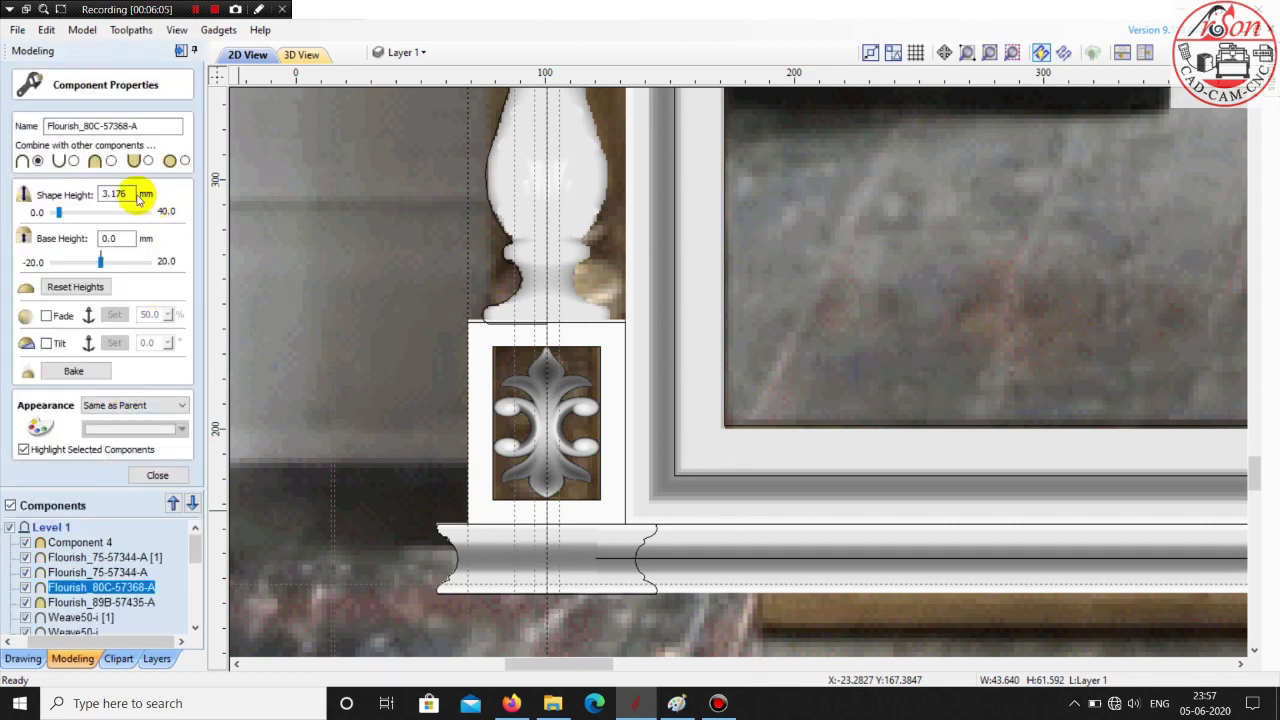
pyautogui.click(65, 194)
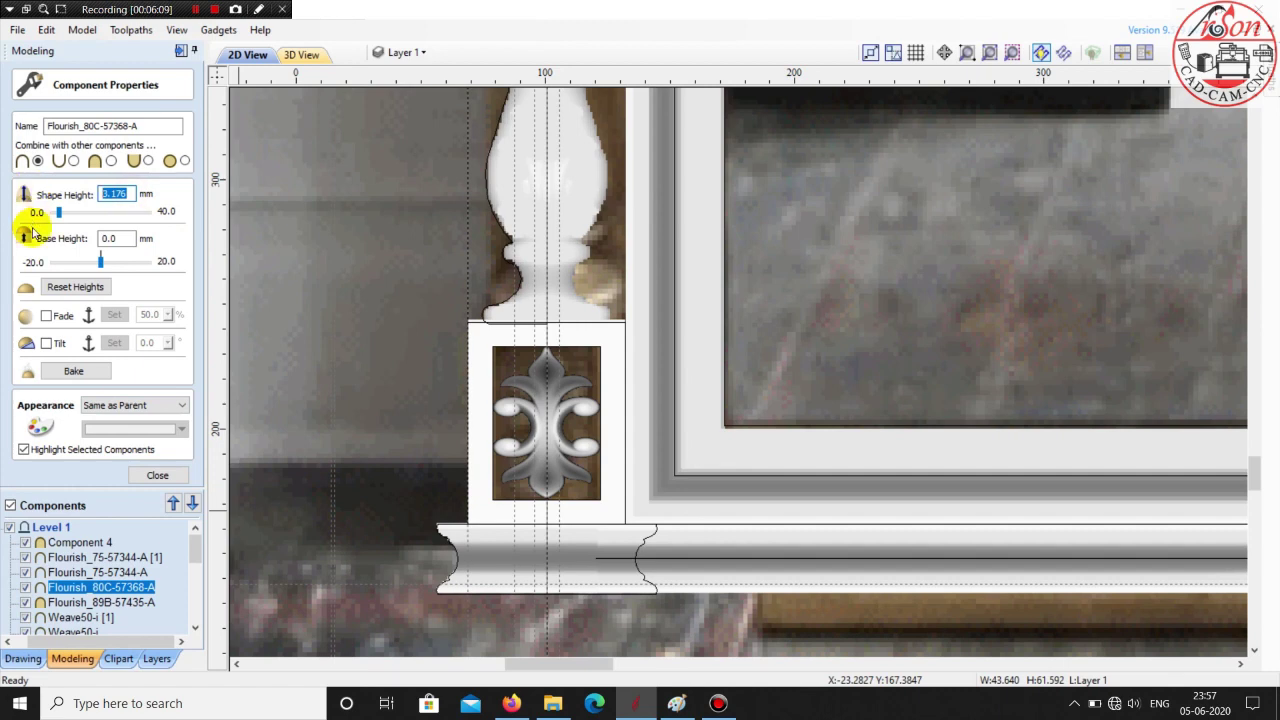
pyautogui.write('5')
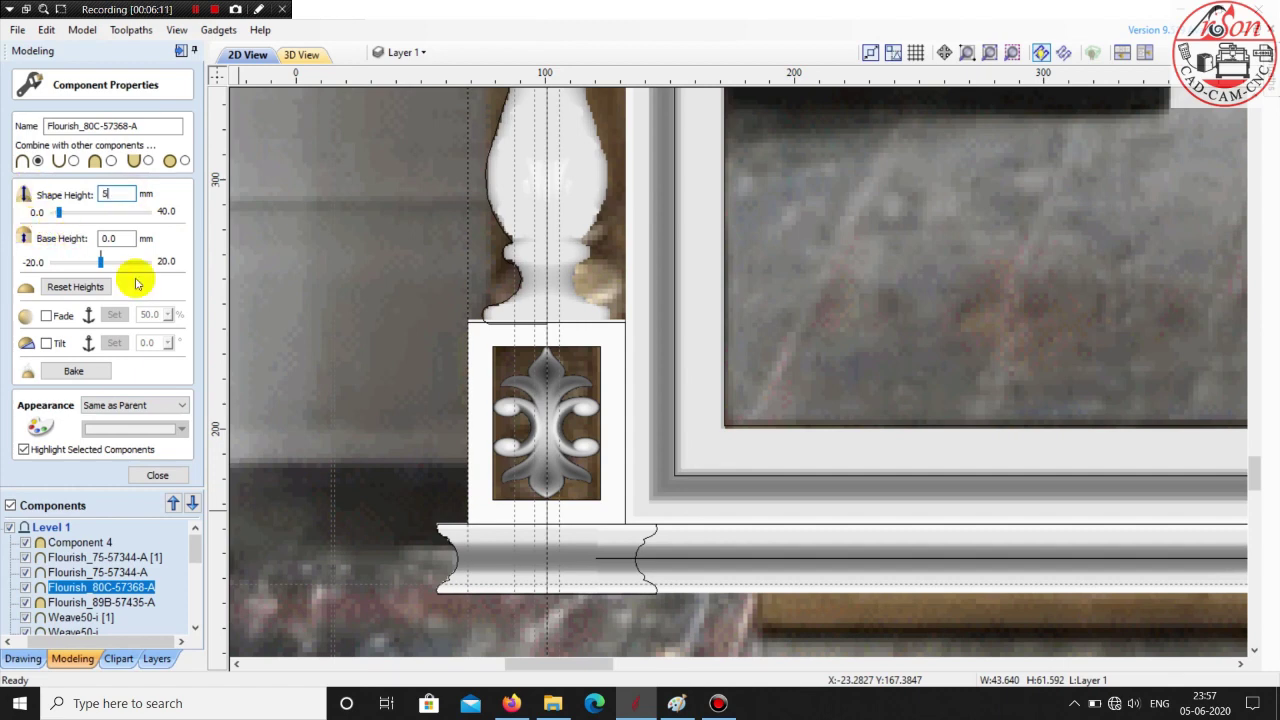
pyautogui.click(129, 238)
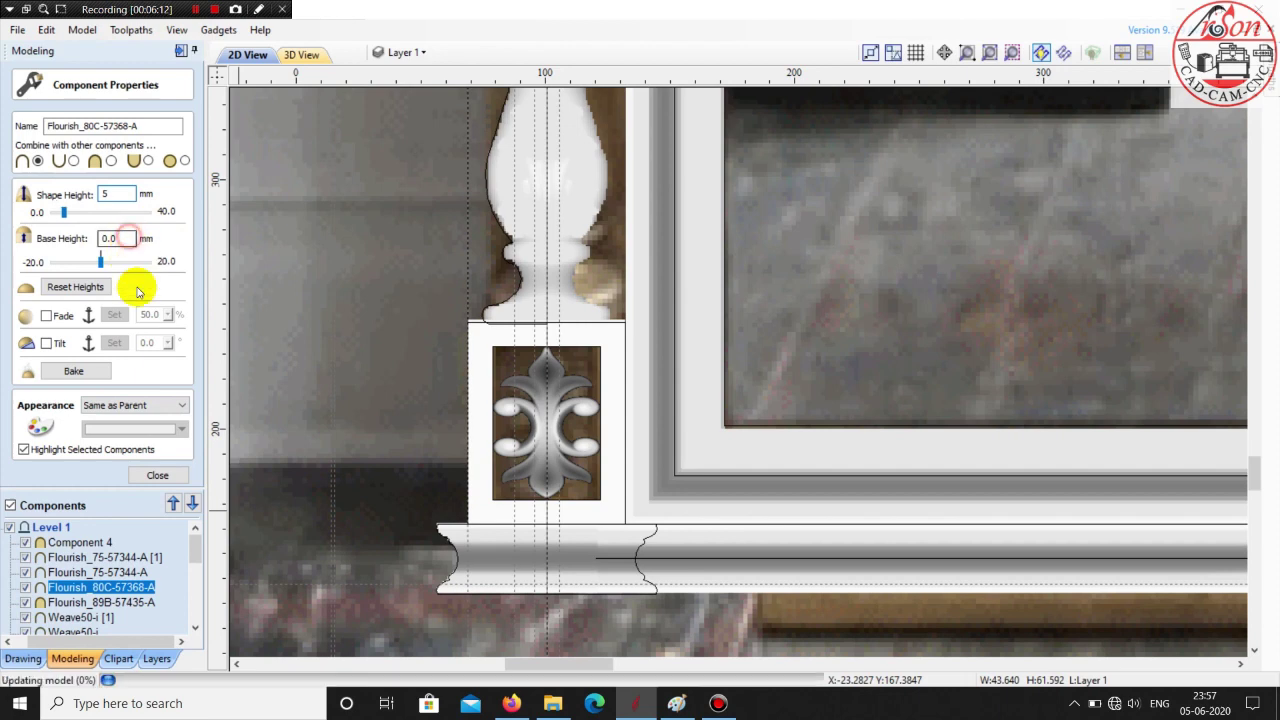
pyautogui.click(170, 478)
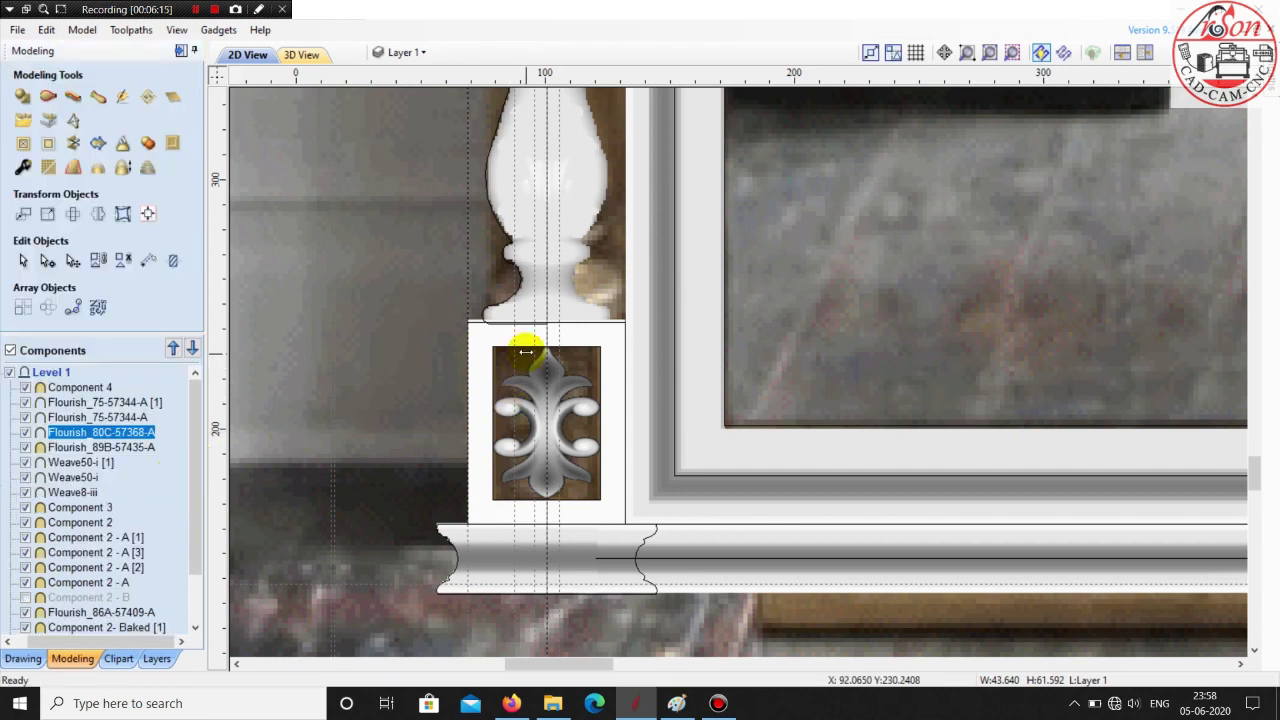
# - Create a flat 28 mm high shape from the base block's outer rectangle, combined using Merge, and check it in 3D
pyautogui.click(608, 326)
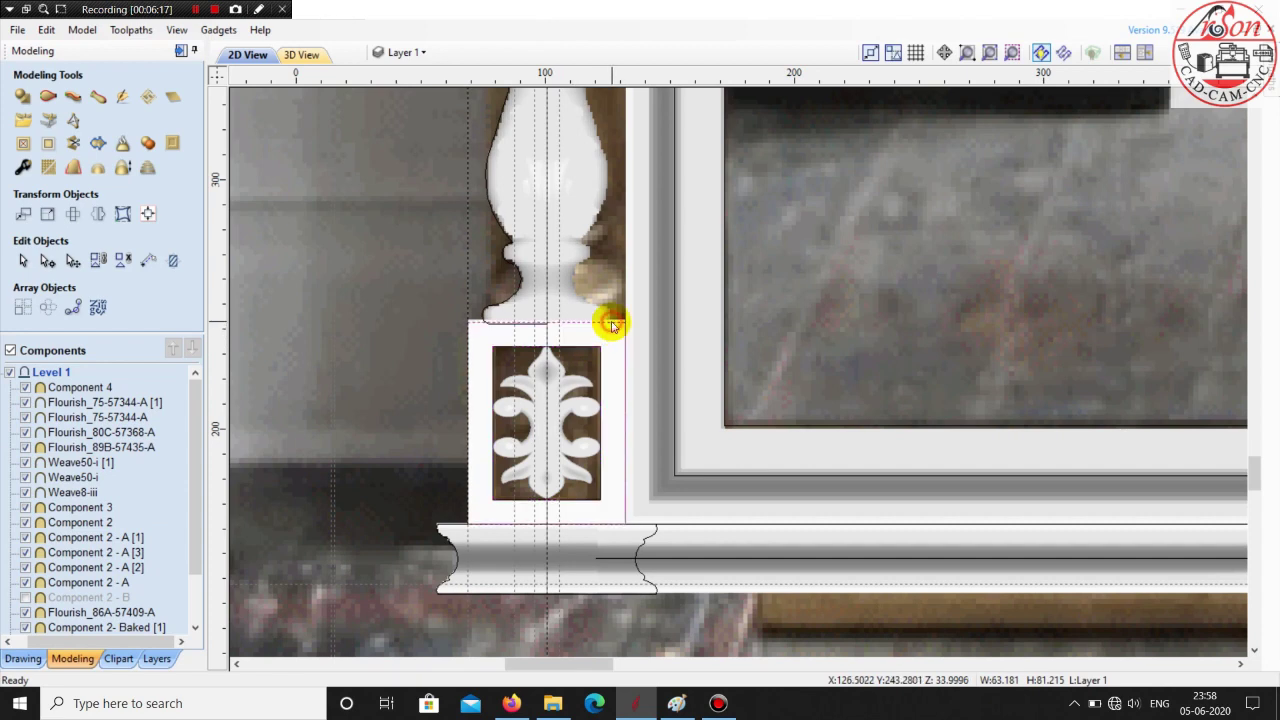
pyautogui.click(23, 98)
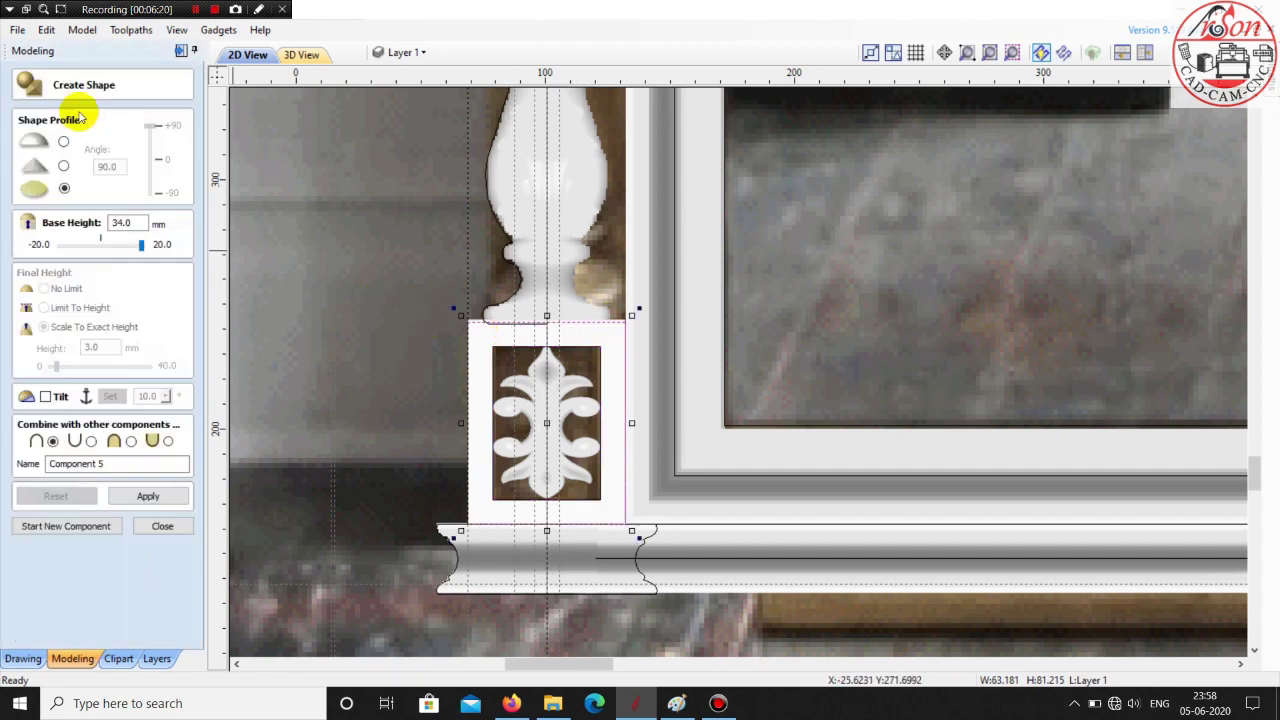
pyautogui.doubleClick(139, 221)
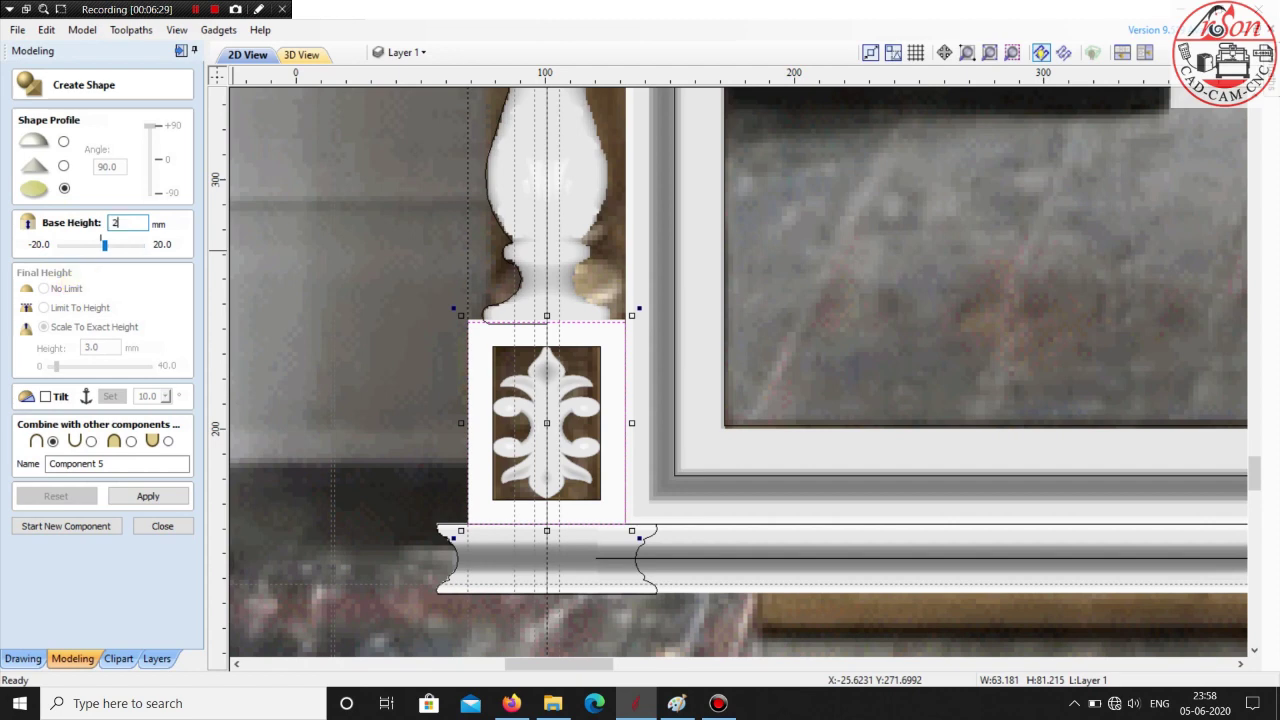
pyautogui.click(131, 441)
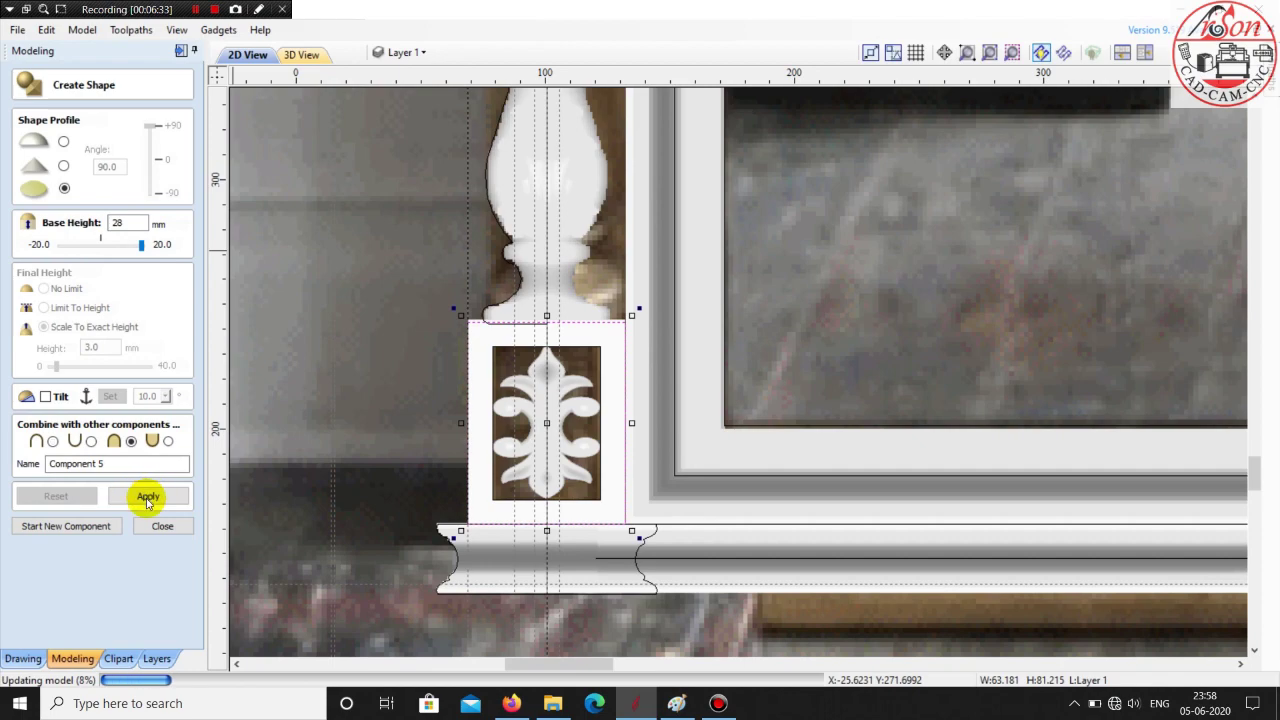
pyautogui.click(147, 497)
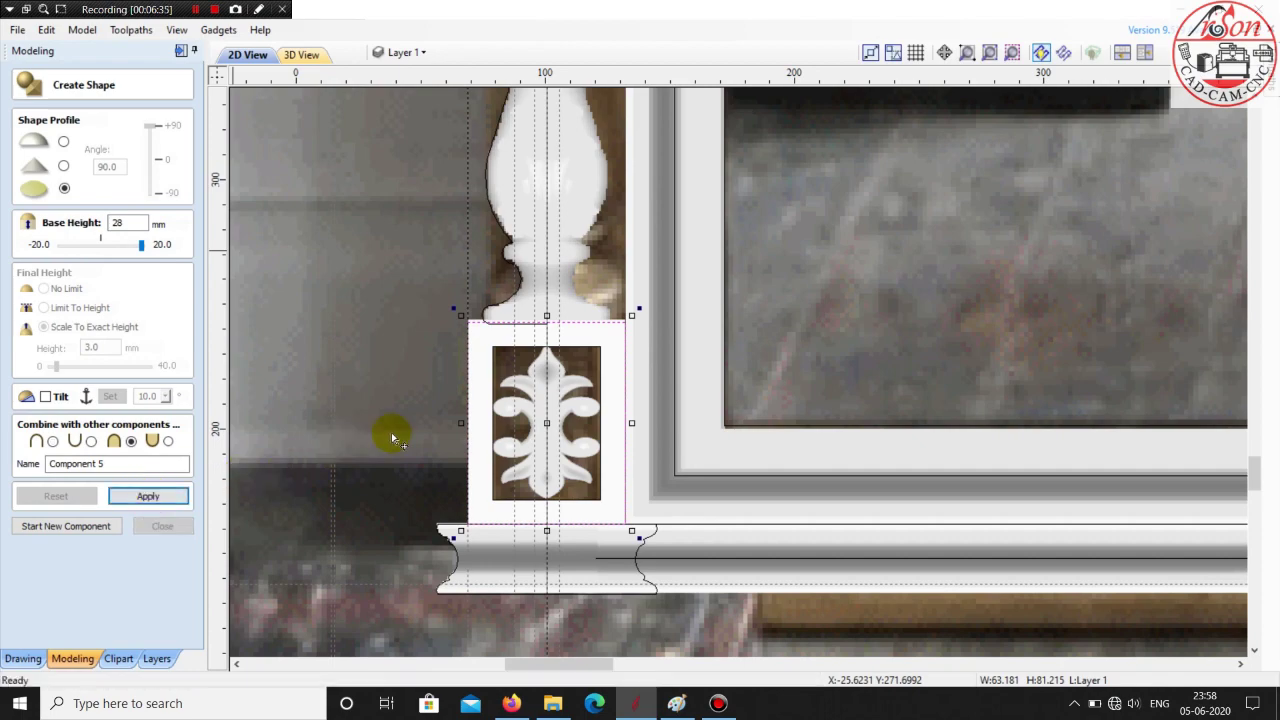
pyautogui.scroll(-2, 471, 417)
pyautogui.click(302, 55)
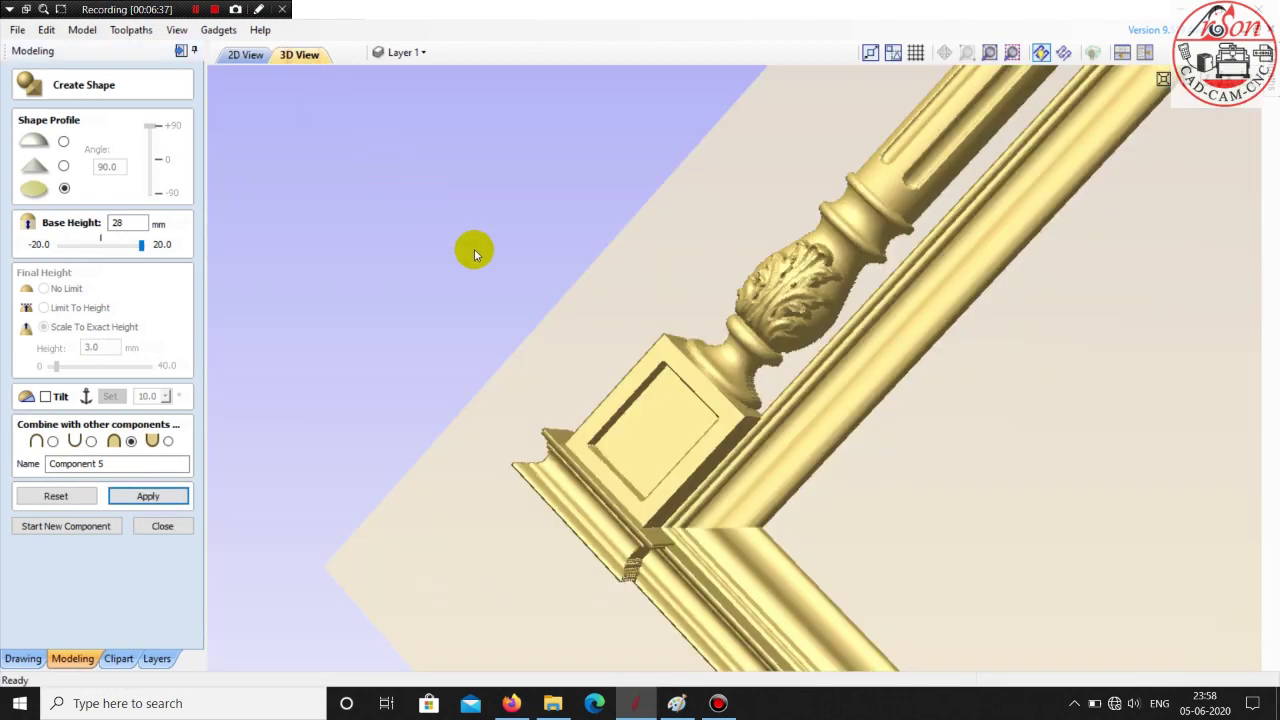
# - Apply the 28 mm base height to the base block's backing shape, finish that component and close Create Shape
pyautogui.press('Return')
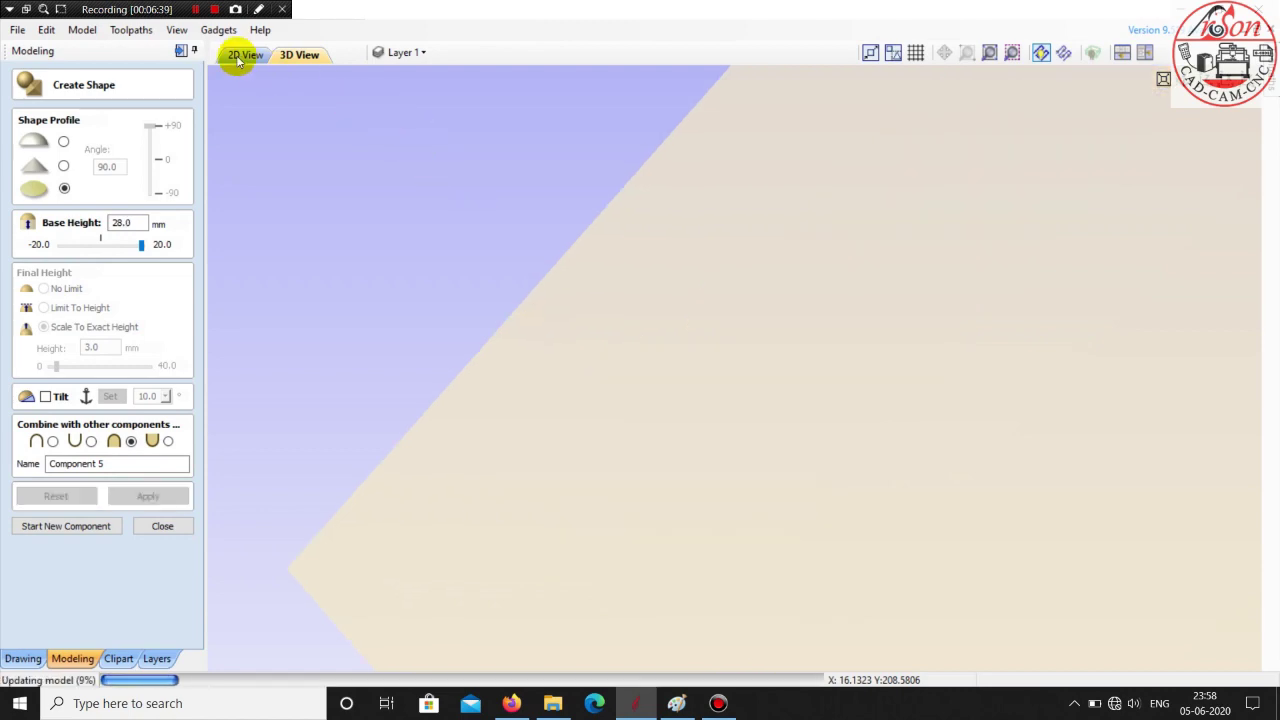
pyautogui.click(244, 55)
pyautogui.scroll(-2, 480, 340)
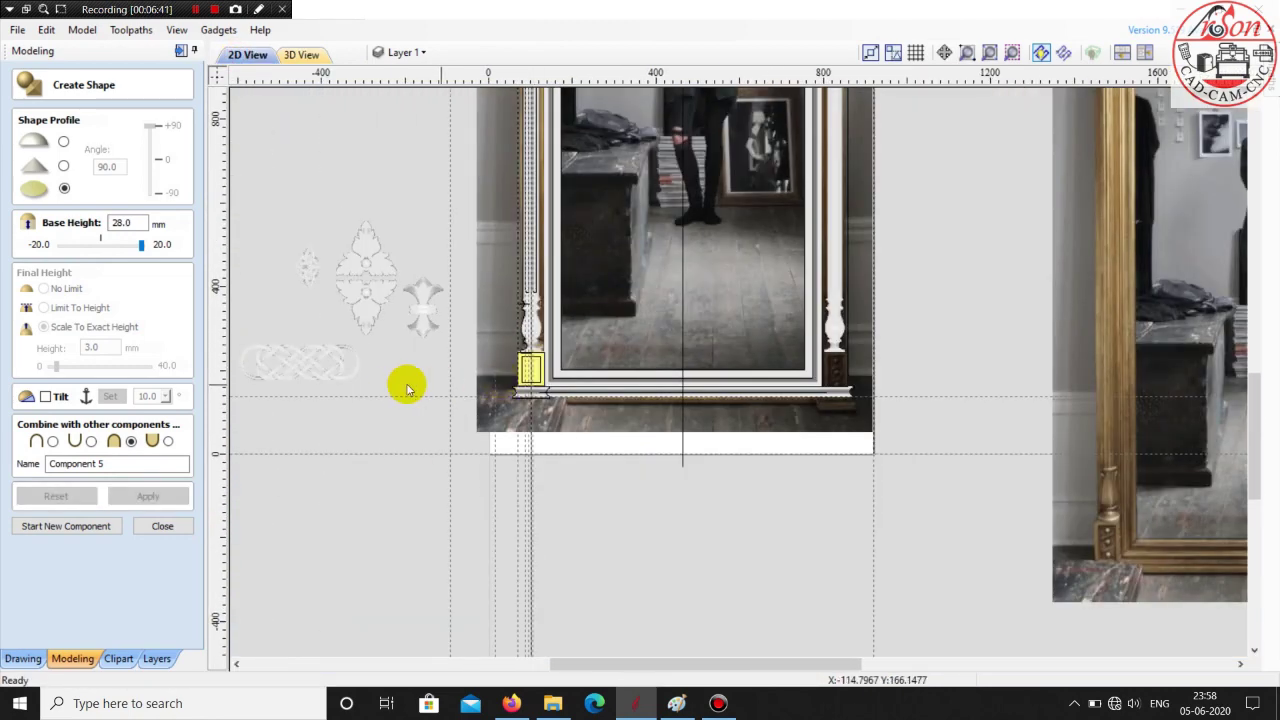
pyautogui.scroll(3, 500, 368)
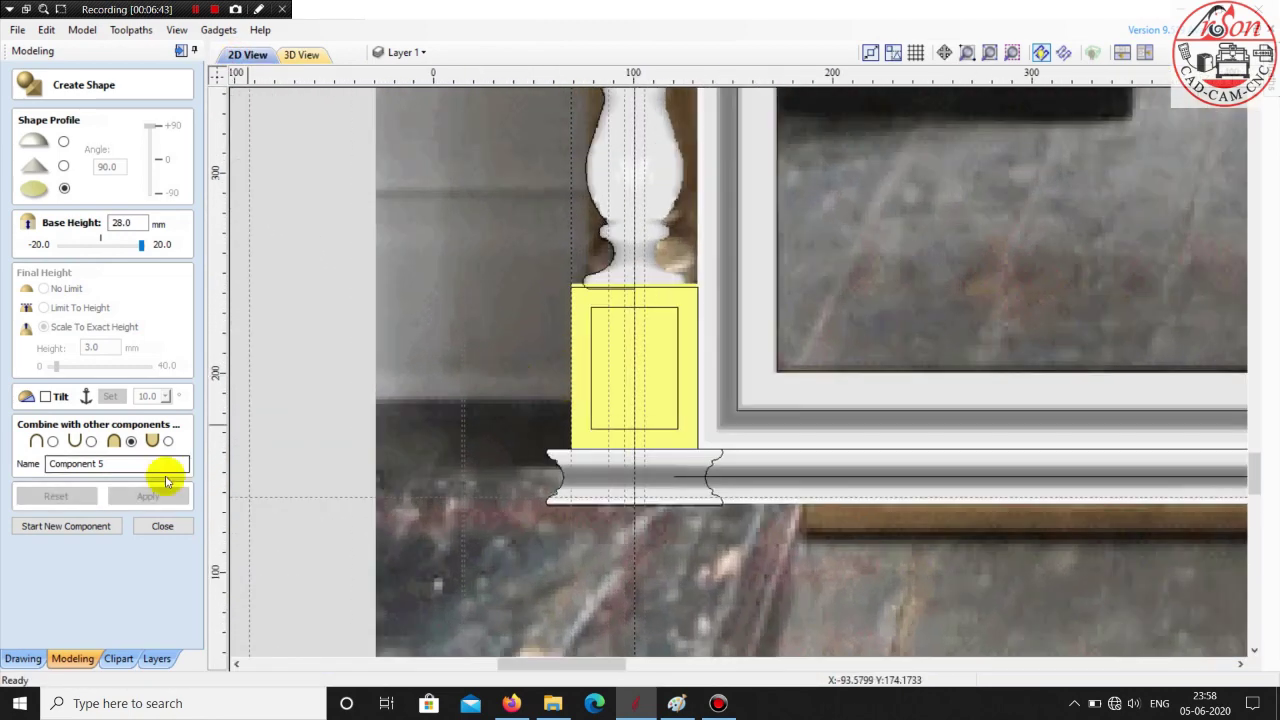
pyautogui.click(110, 532)
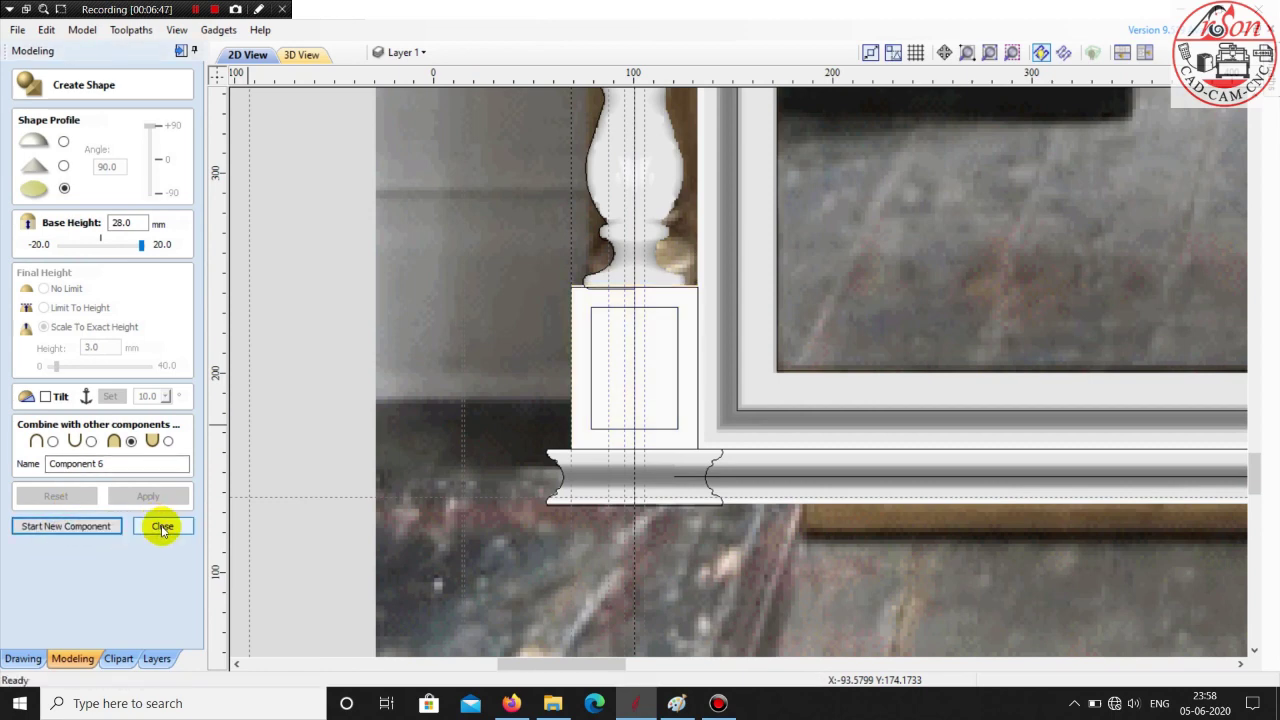
pyautogui.click(163, 530)
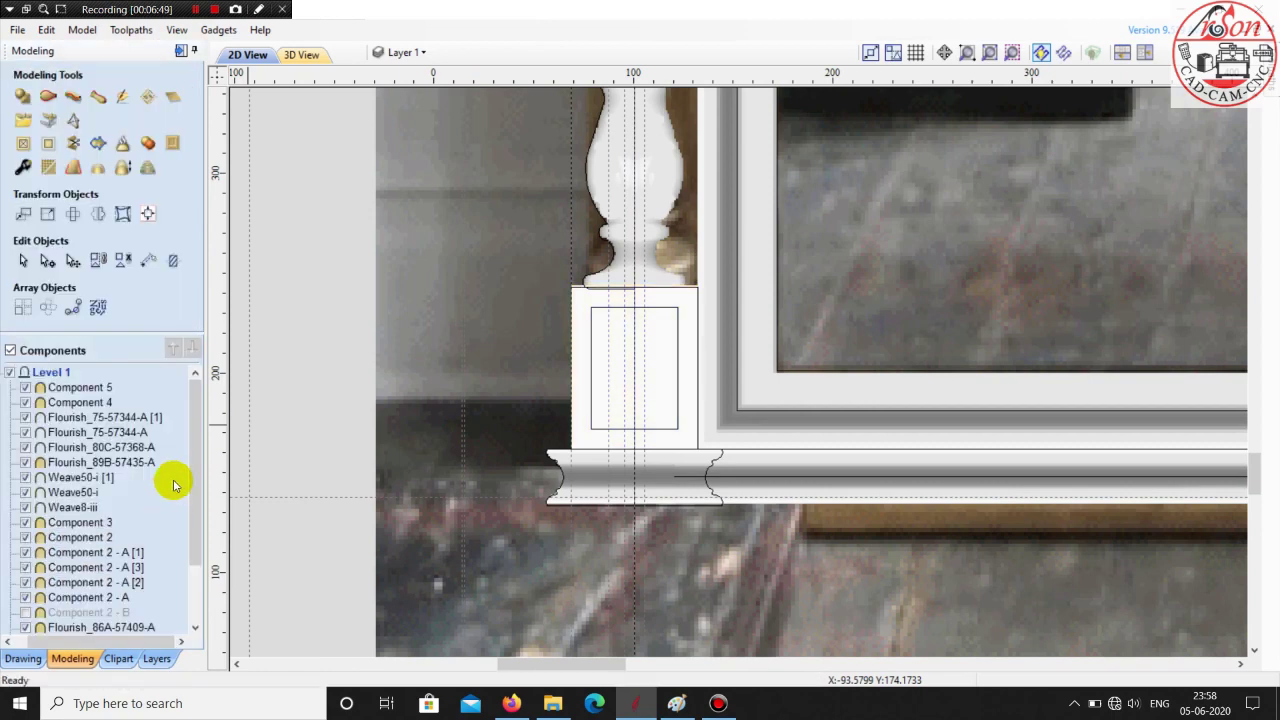
# - Bake the base block's border and backing panel, Component 4 and Component 5, into one component
pyautogui.click(80, 388)
pyautogui.click(660, 362)
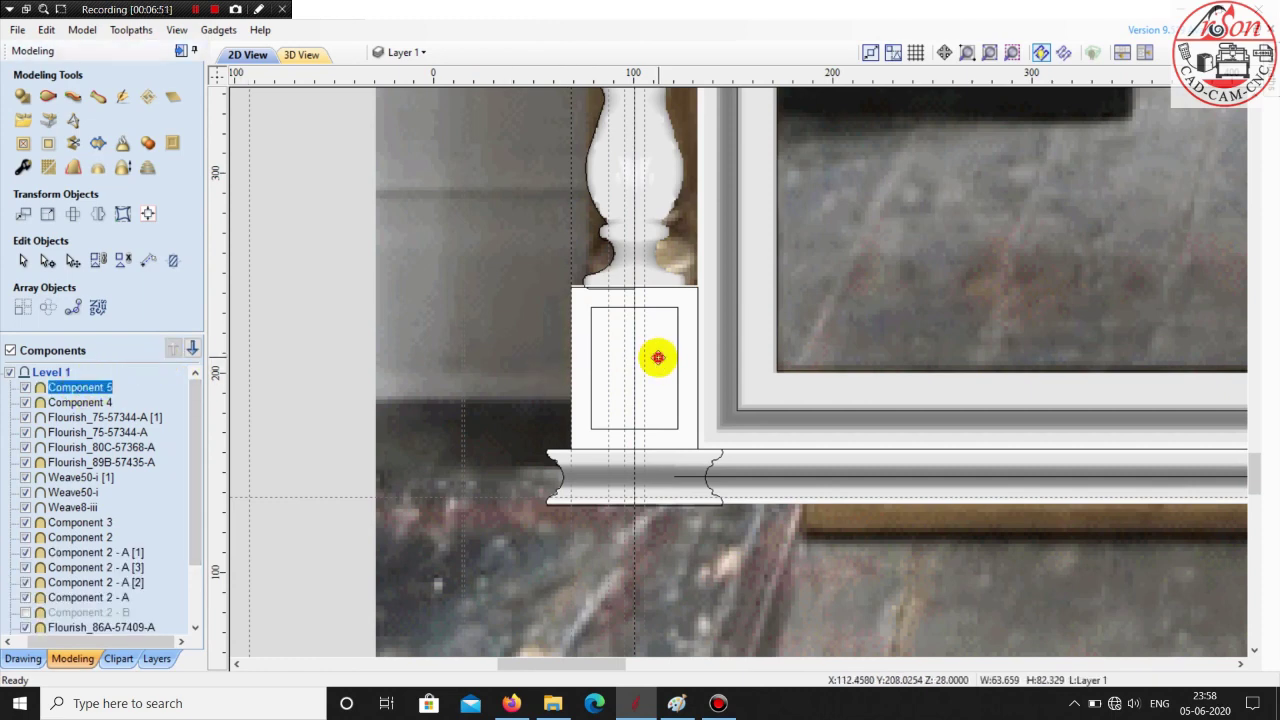
pyautogui.keyDown('ctrl'); pyautogui.click(90, 402); pyautogui.keyUp('ctrl')
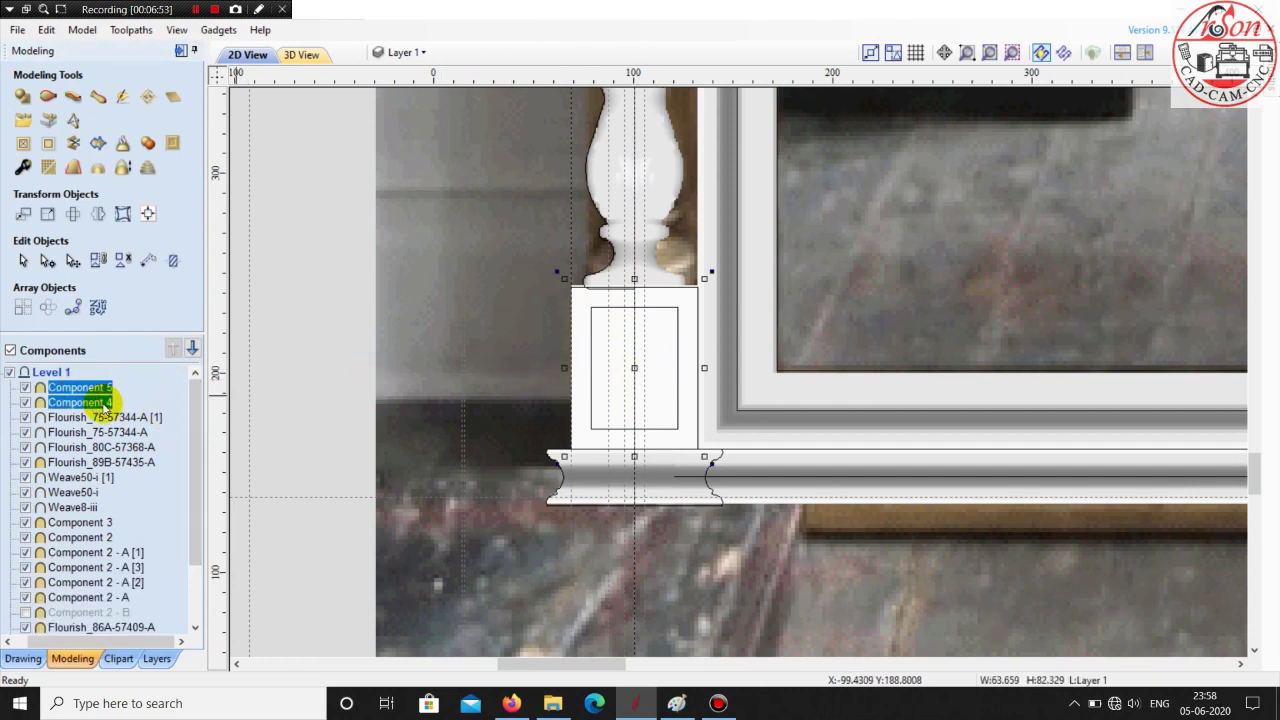
pyautogui.click(302, 54)
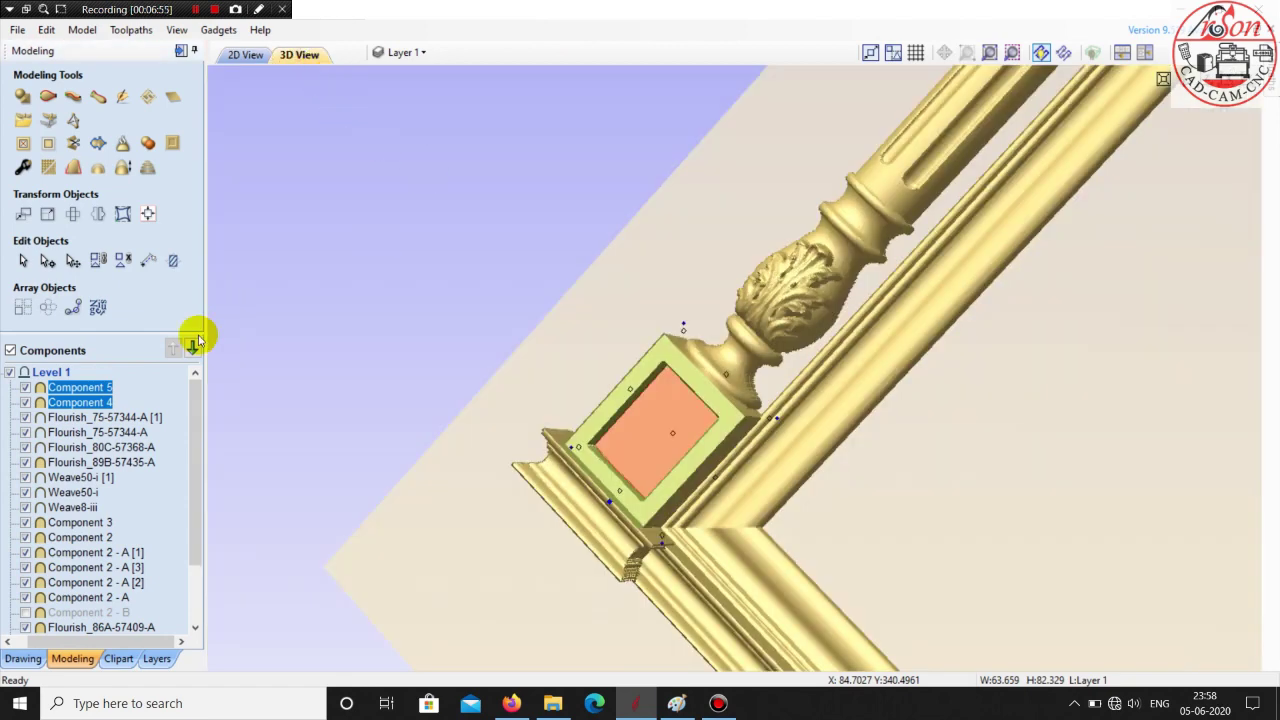
pyautogui.click(122, 145)
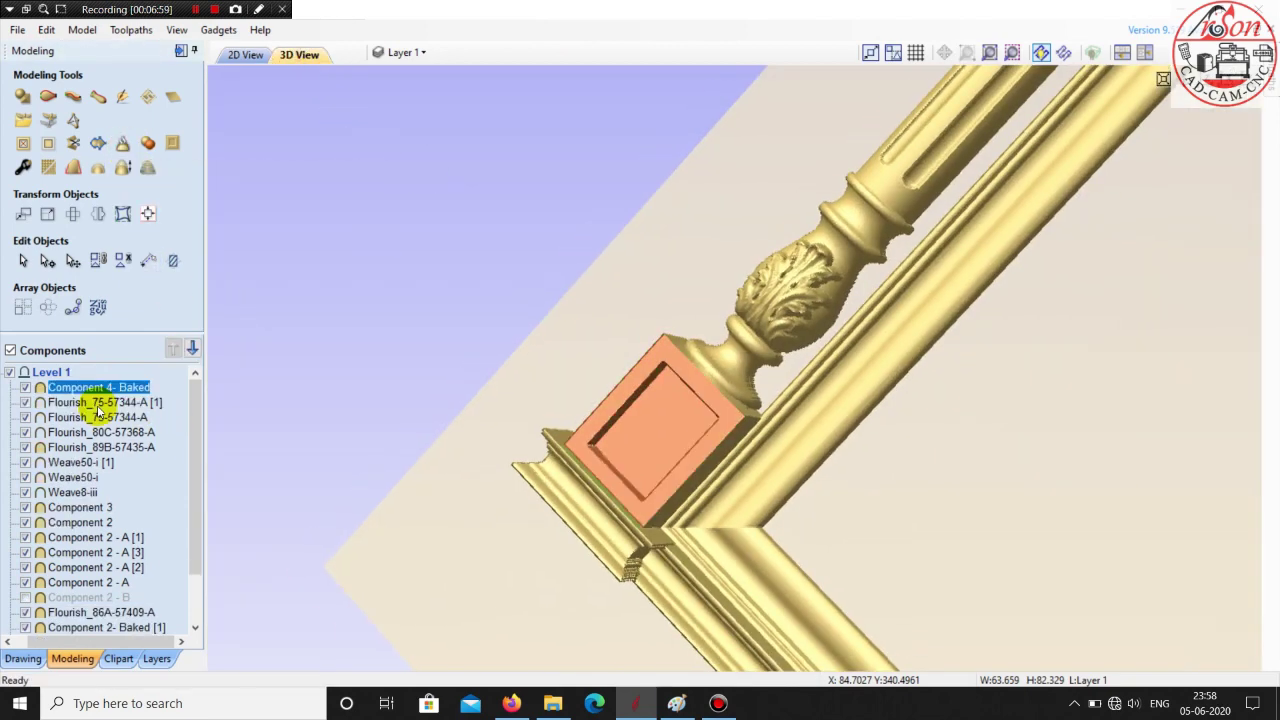
# - Move the fleur ornament Flourish_80C-57368-A above the baked base block in the component order
pyautogui.click(246, 55)
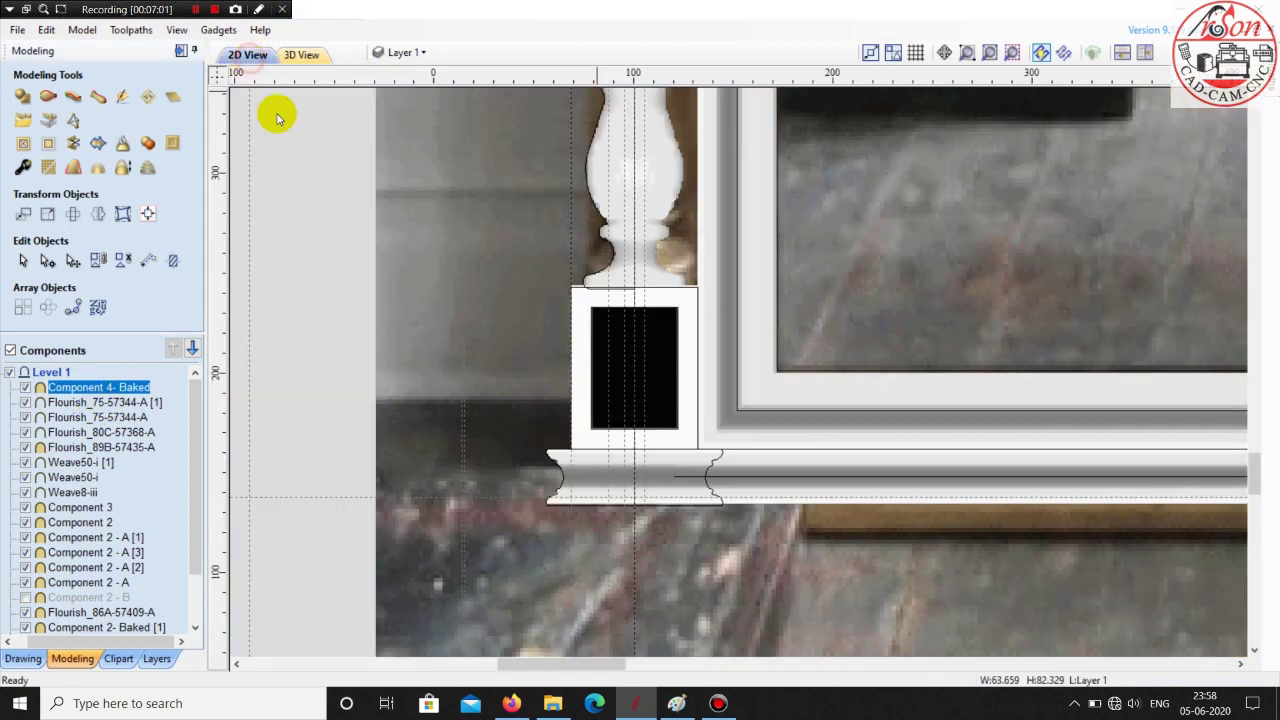
pyautogui.scroll(-1, 470, 344)
pyautogui.click(300, 353)
pyautogui.click(127, 403)
pyautogui.click(122, 419)
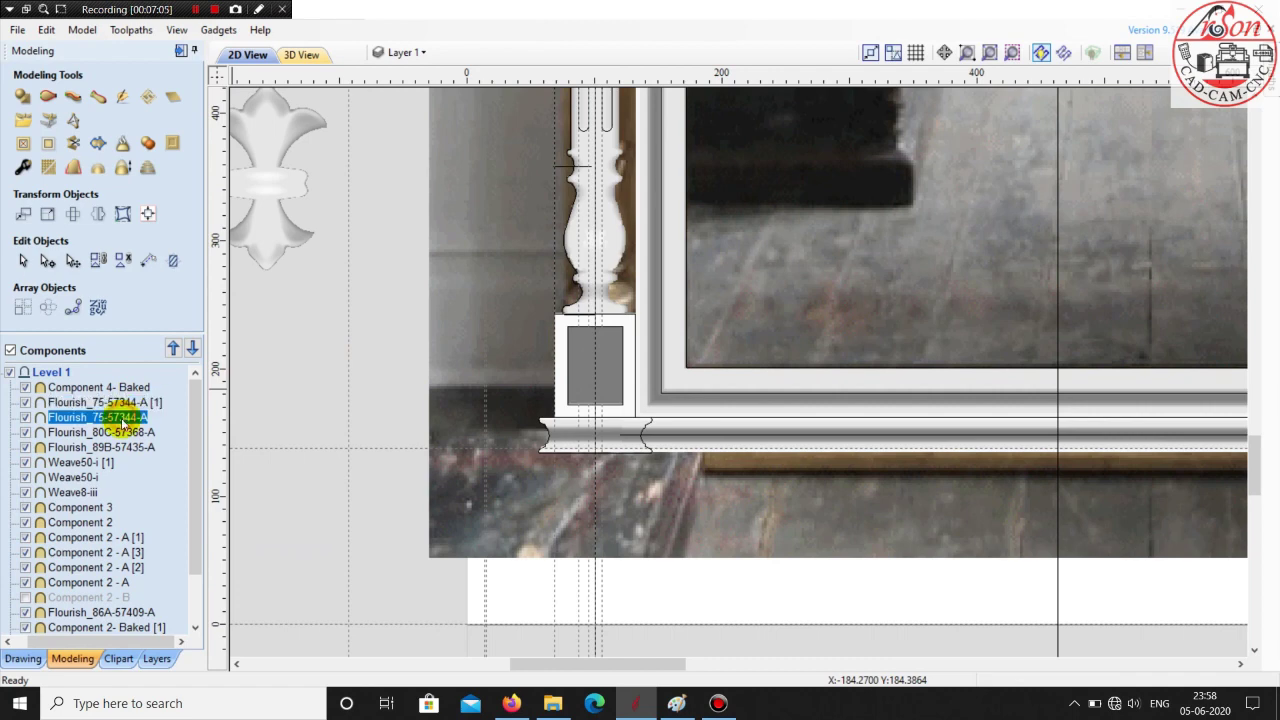
pyautogui.click(306, 369)
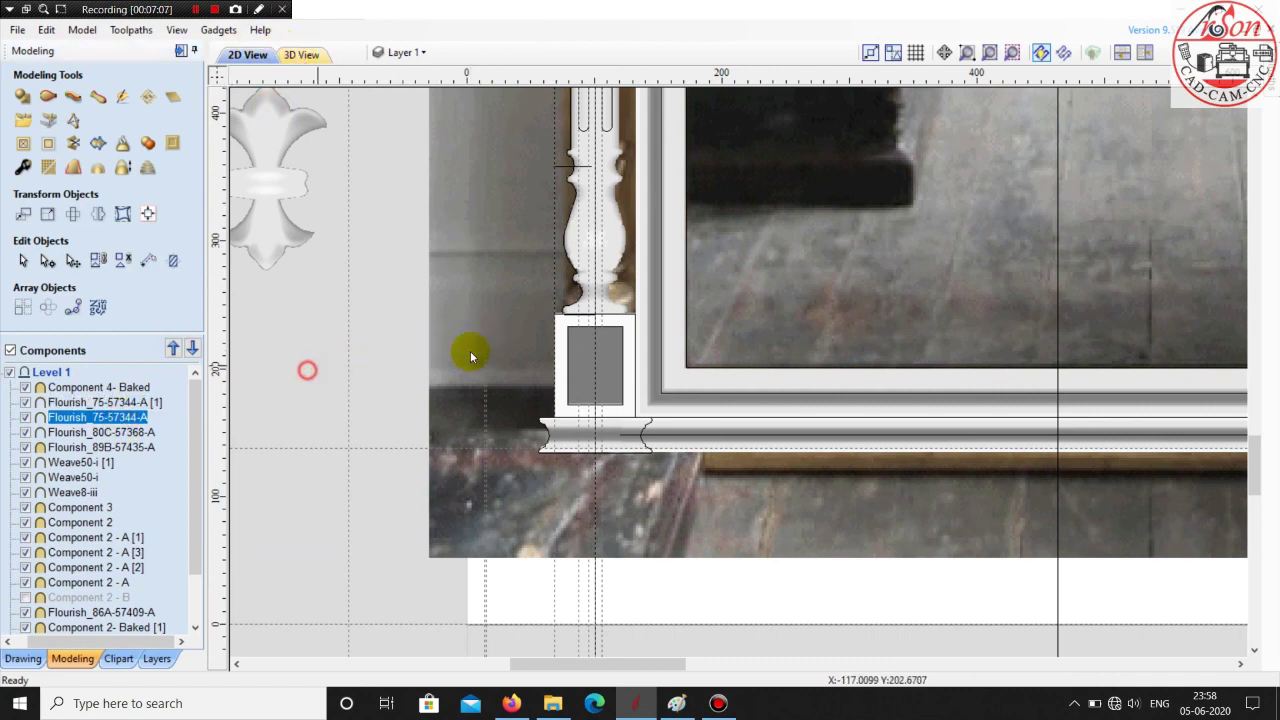
pyautogui.click(648, 413)
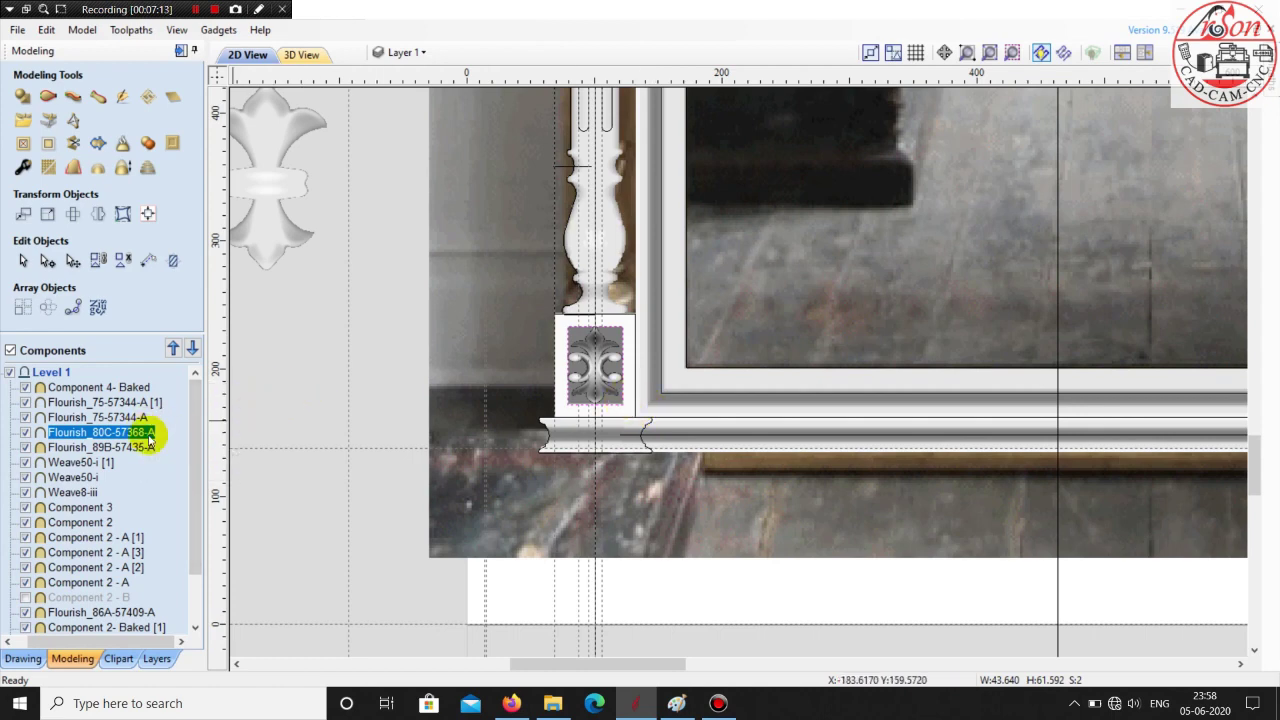
pyautogui.moveTo(143, 410); pyautogui.dragTo(150, 378)
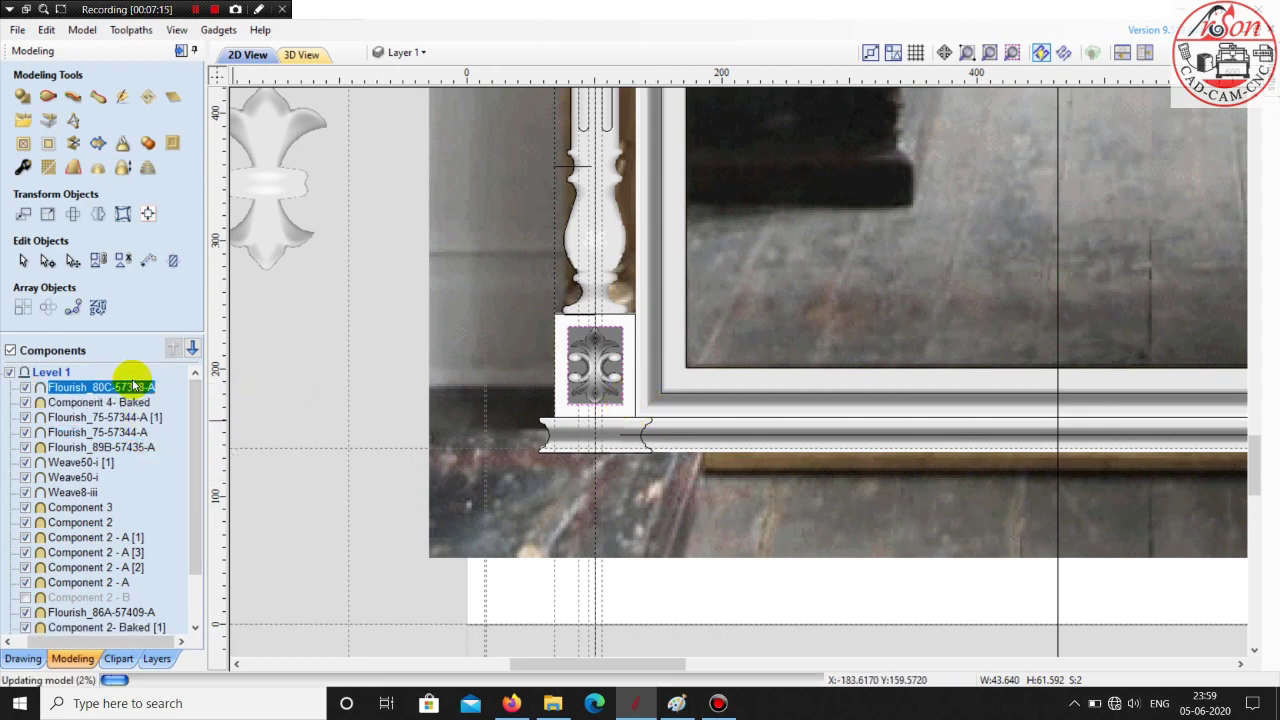
# - Examine the base block with its fleur relief, the adjoining column and the lower frame moulding from several angles in 3D
pyautogui.click(301, 55)
pyautogui.moveTo(391, 251); pyautogui.dragTo(1137, 191)
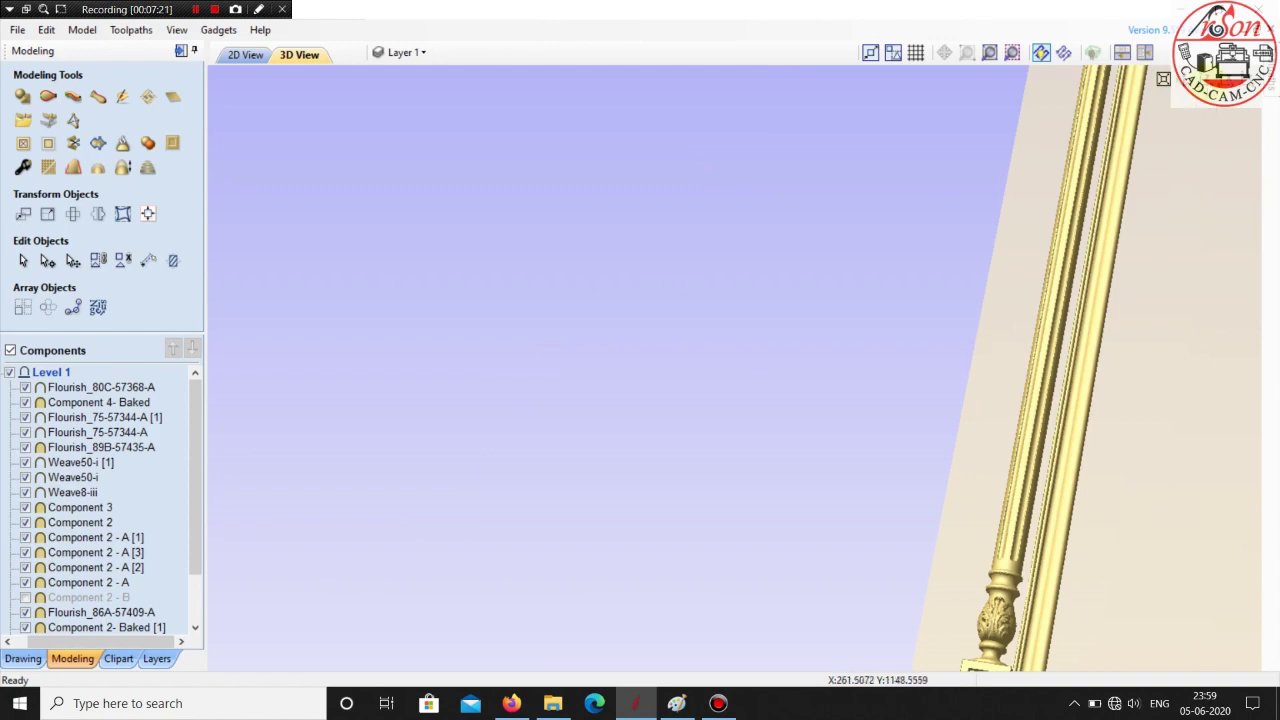
pyautogui.moveTo(1131, 366); pyautogui.dragTo(857, 434)
pyautogui.scroll(3, 877, 458)
pyautogui.scroll(2, 877, 458)
pyautogui.scroll(3, 808, 400)
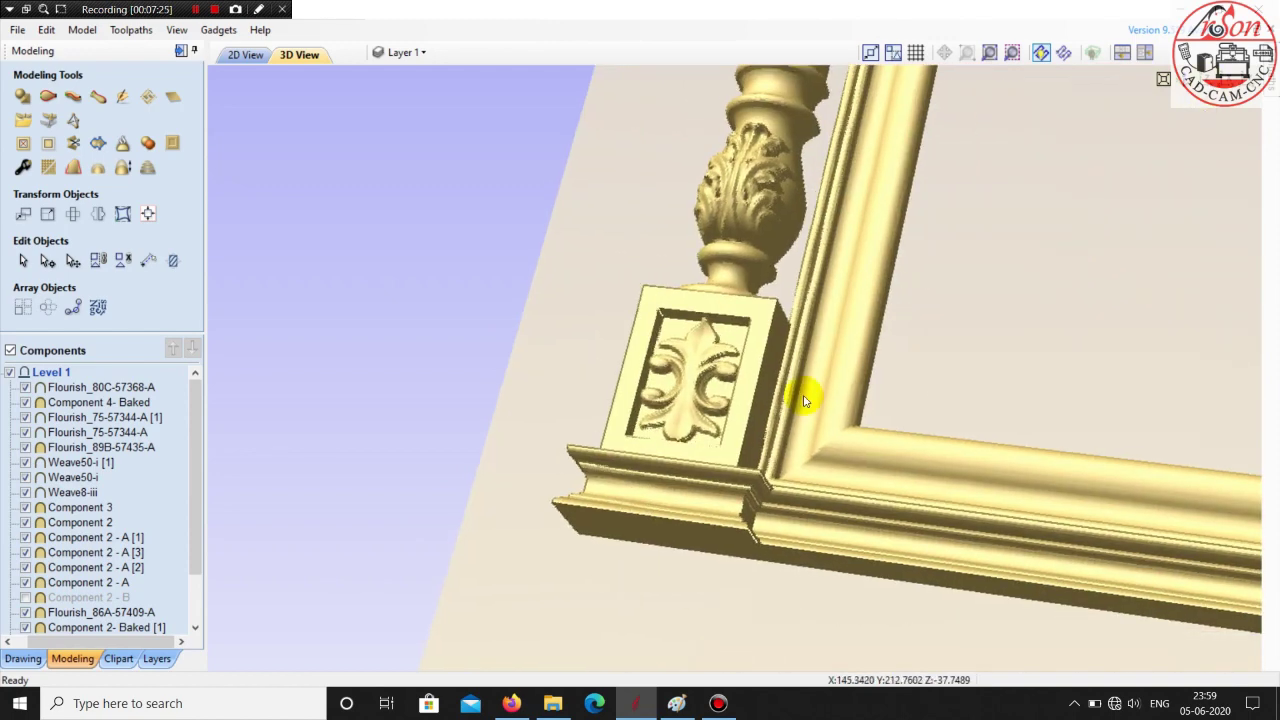
pyautogui.scroll(1, 808, 398)
pyautogui.scroll(-5, 1057, 363)
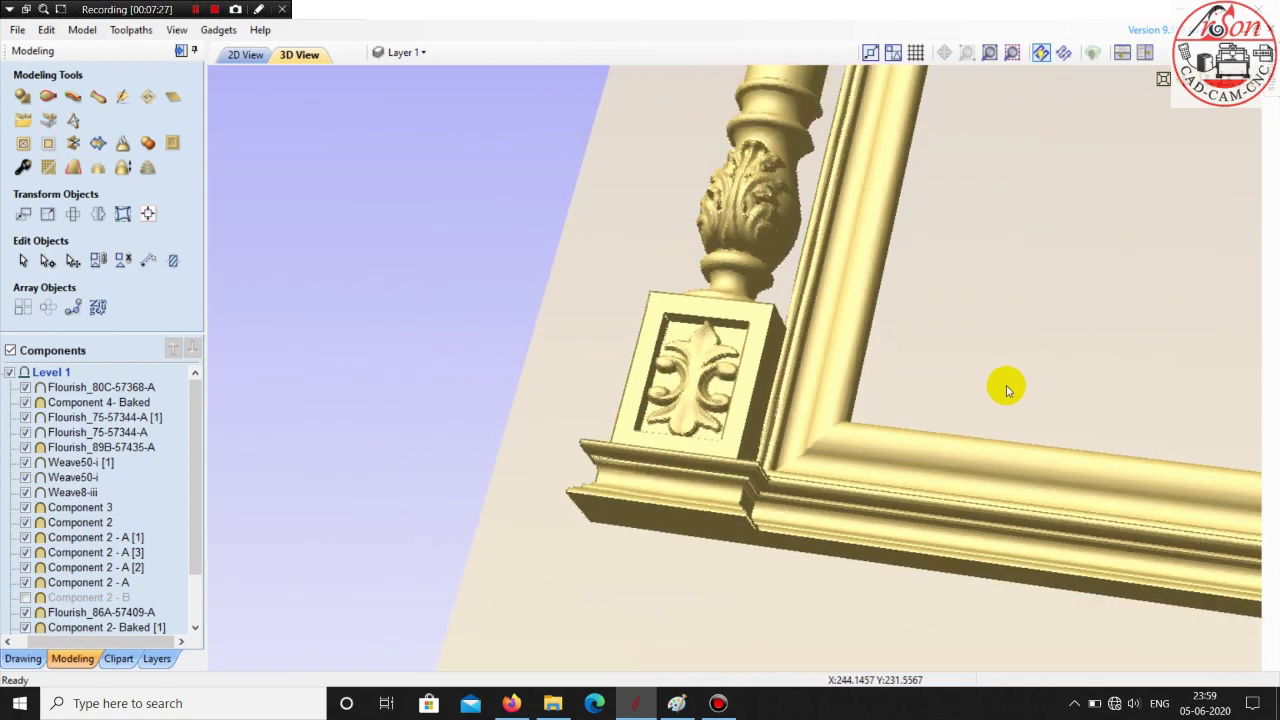
pyautogui.moveTo(683, 407); pyautogui.dragTo(378, 286)
pyautogui.scroll(4, 663, 463)
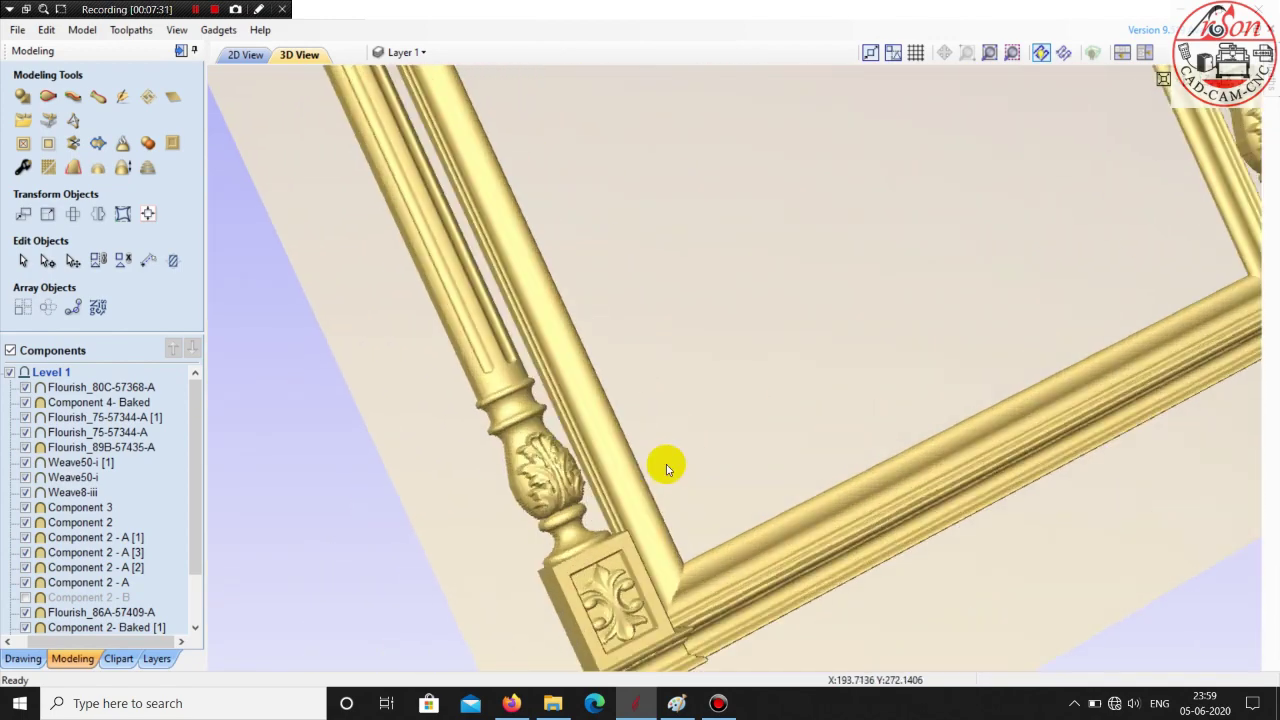
pyautogui.scroll(-2, 420, 497)
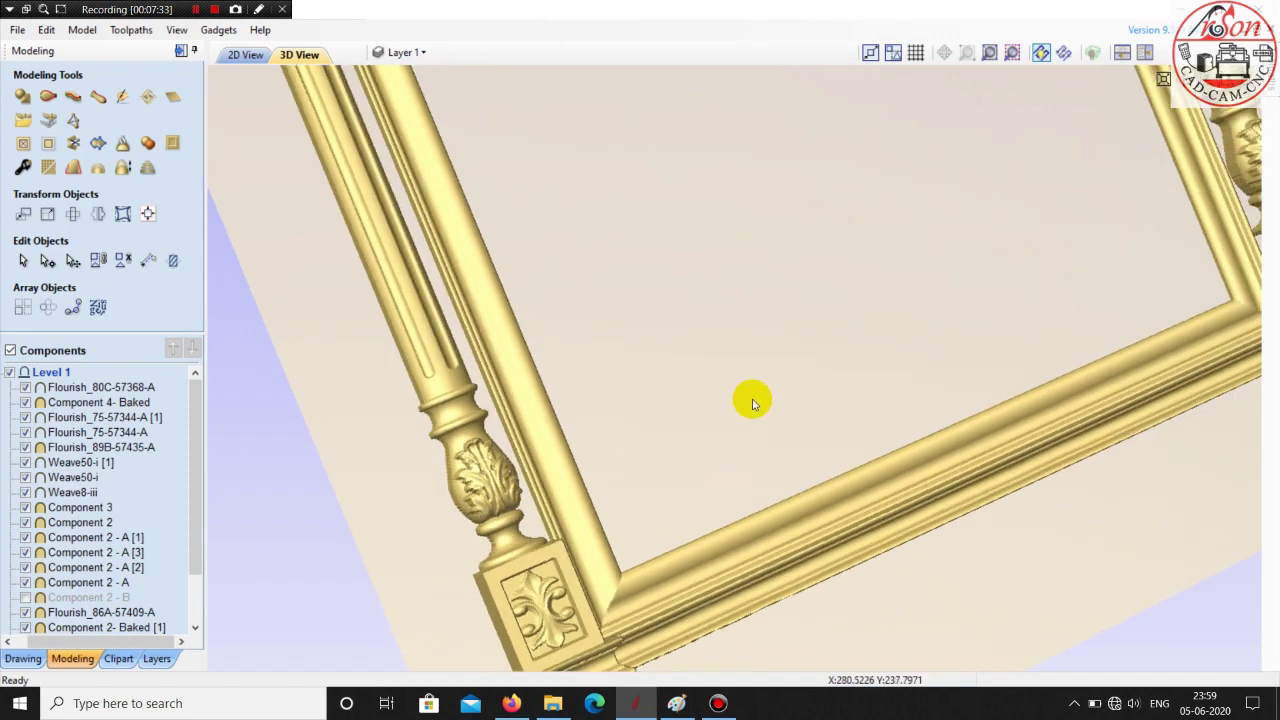
pyautogui.moveTo(731, 443); pyautogui.dragTo(783, 291, button='middle')
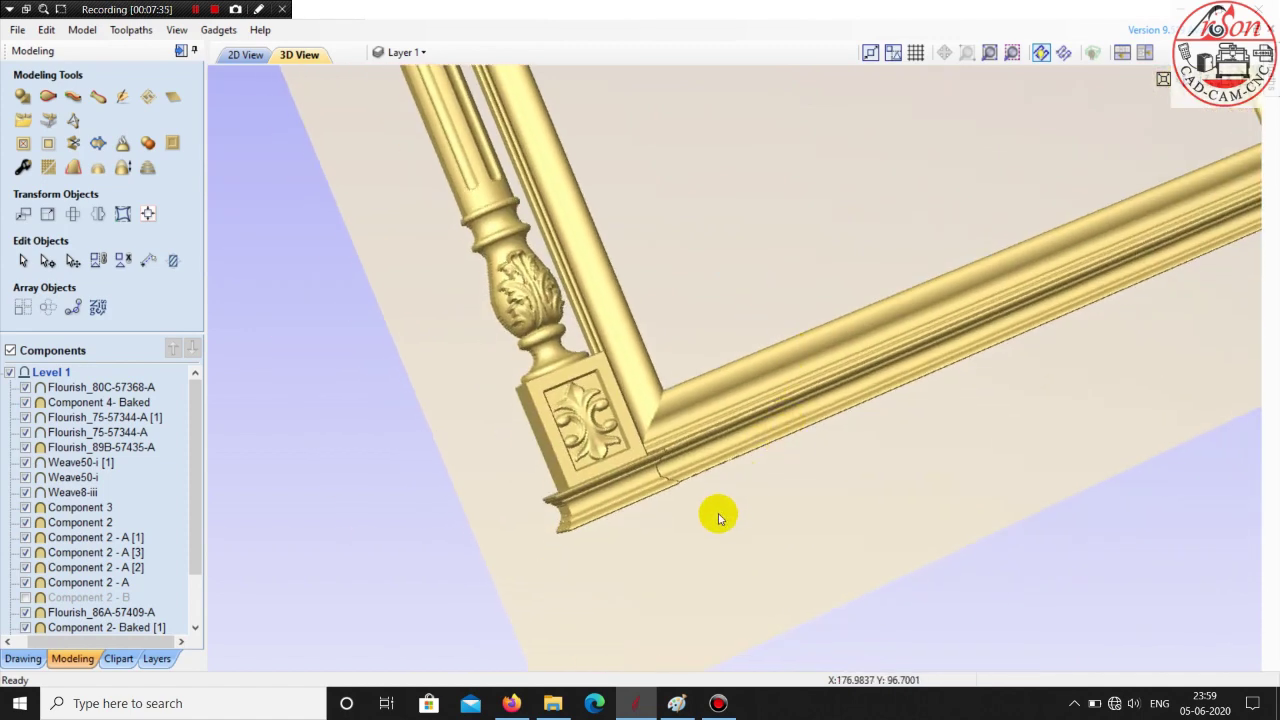
pyautogui.scroll(4, 680, 522)
pyautogui.scroll(-5, 600, 515)
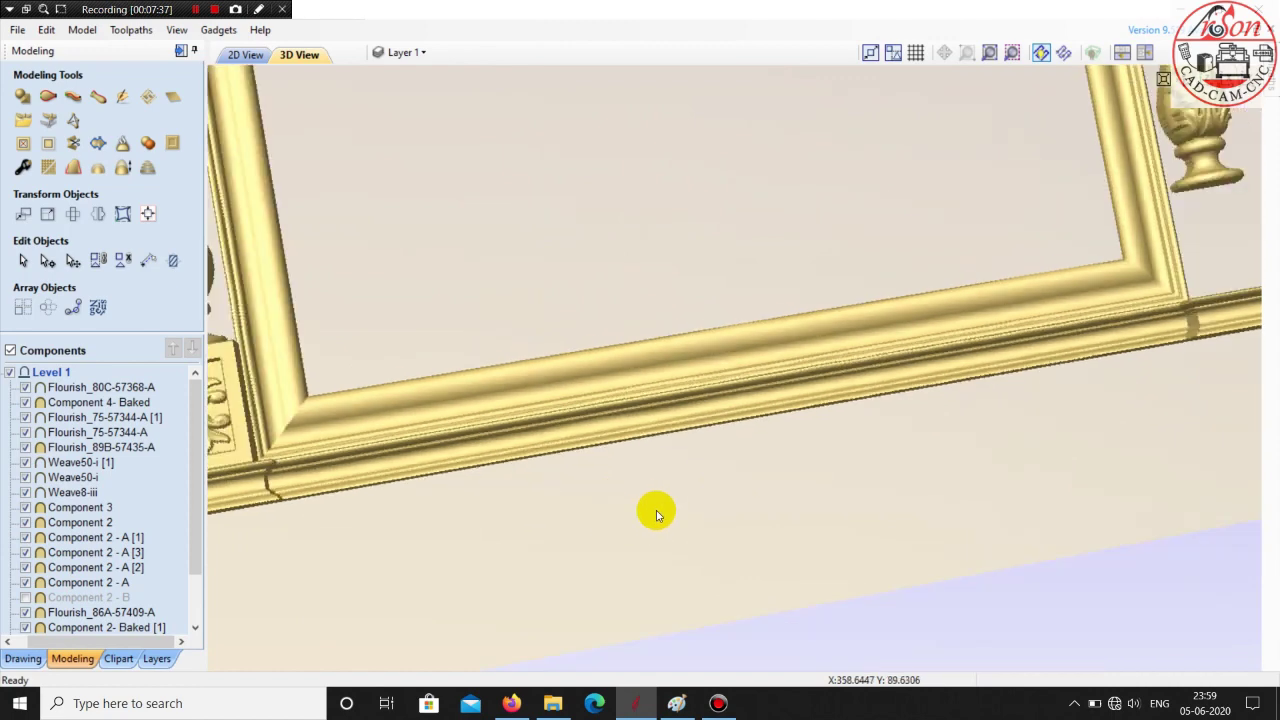
pyautogui.moveTo(793, 595); pyautogui.dragTo(400, 300)
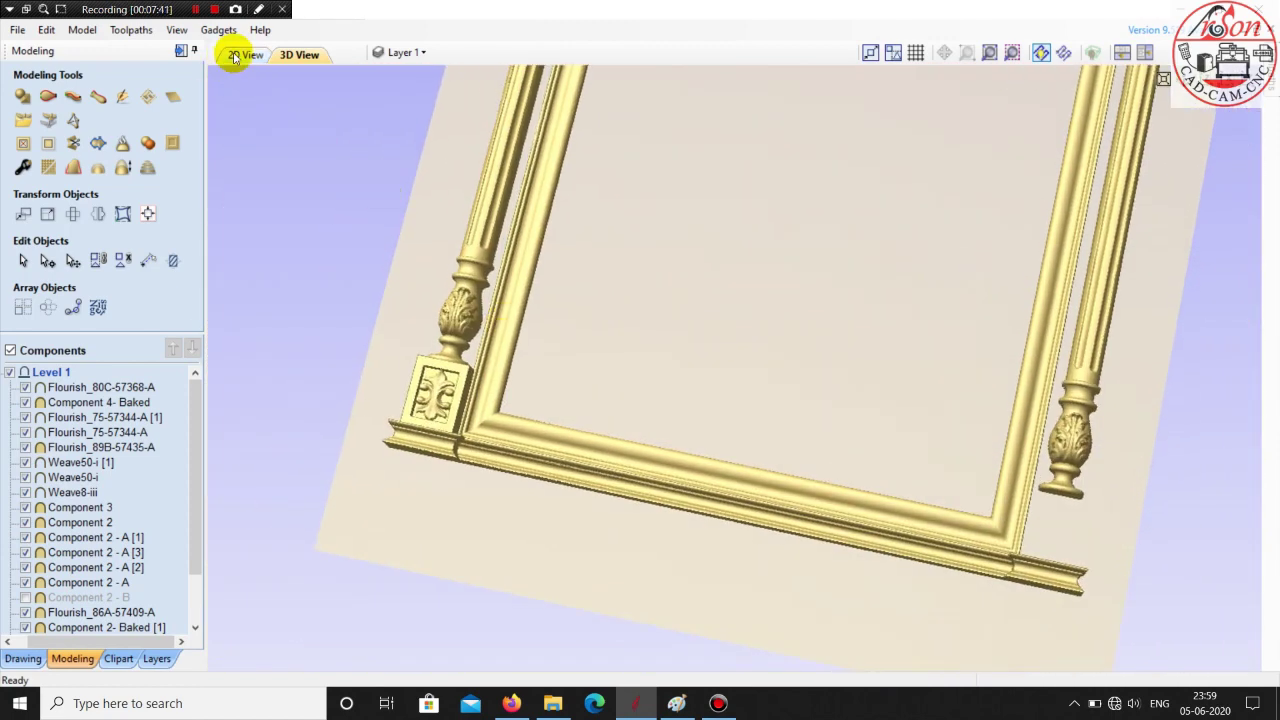
# - Mirror a copy of the baked base block and its fleur ornament about the frame's vertical centre line
pyautogui.click(240, 54)
pyautogui.scroll(2, 451, 194)
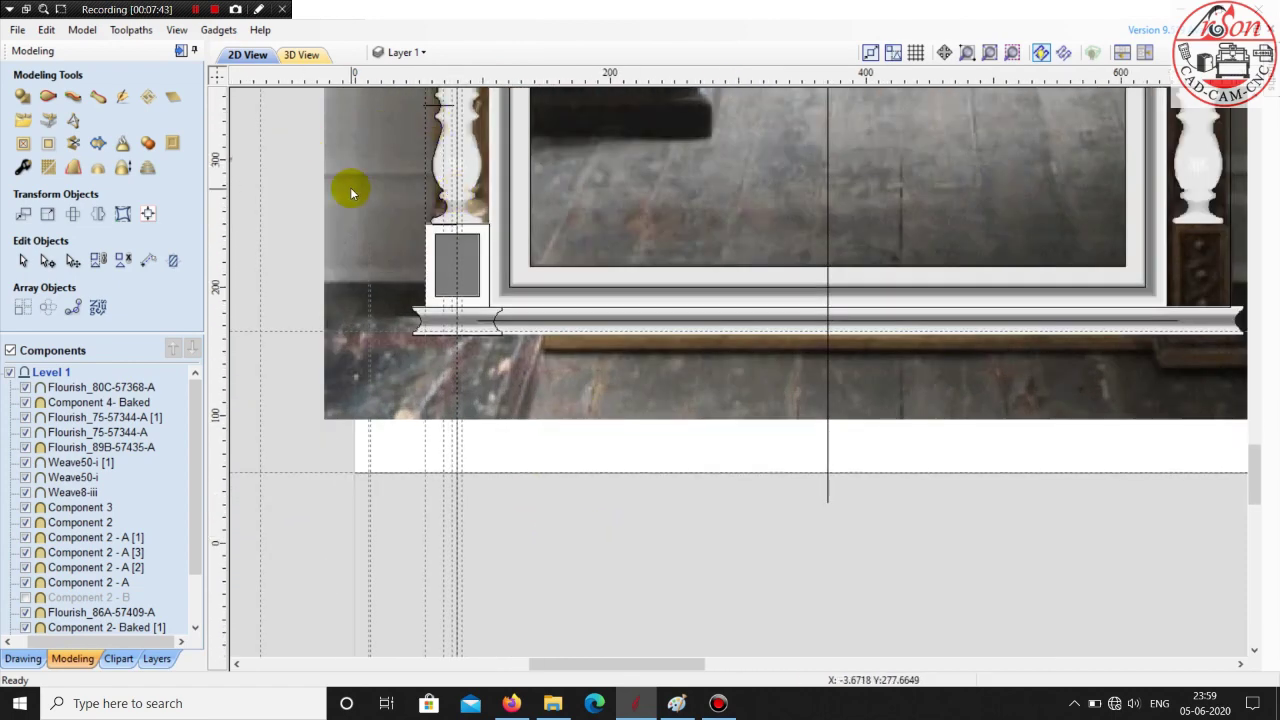
pyautogui.scroll(1, 380, 198)
pyautogui.click(549, 352)
pyautogui.scroll(-2, 549, 352)
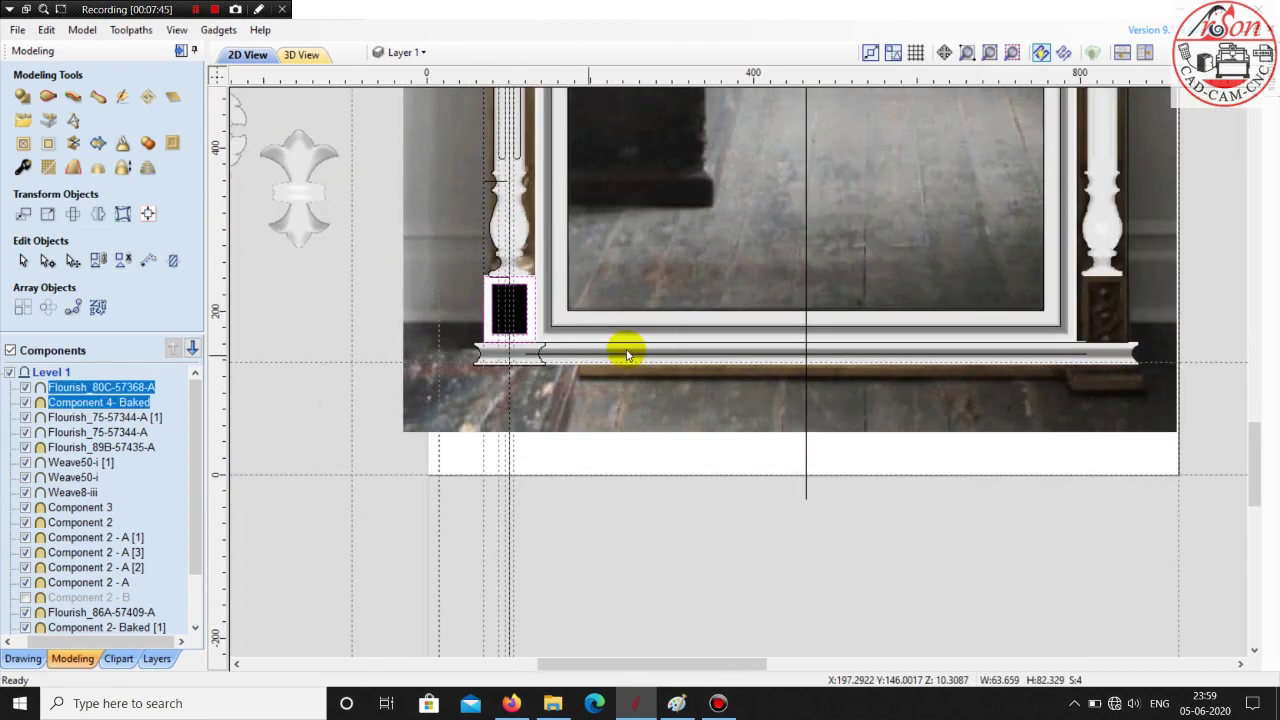
pyautogui.keyDown('shift'); pyautogui.click(806, 210); pyautogui.keyUp('shift')
pyautogui.scroll(-4, 806, 226)
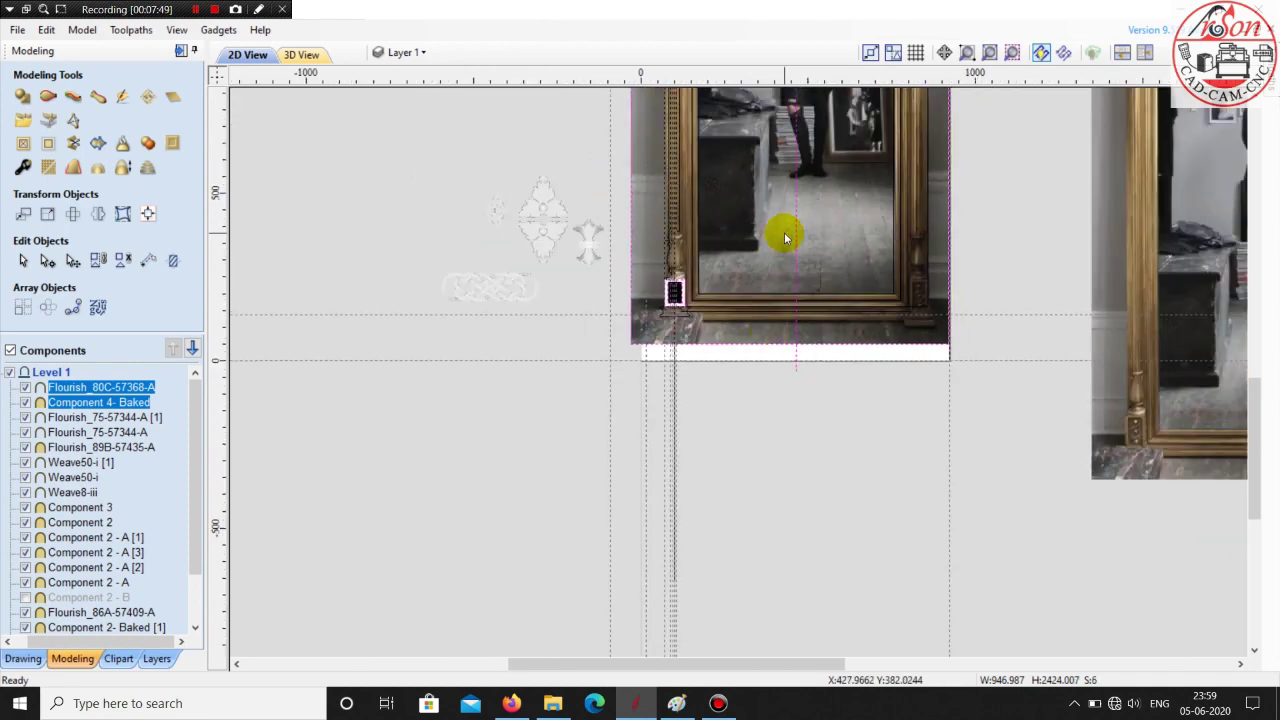
pyautogui.click(99, 213)
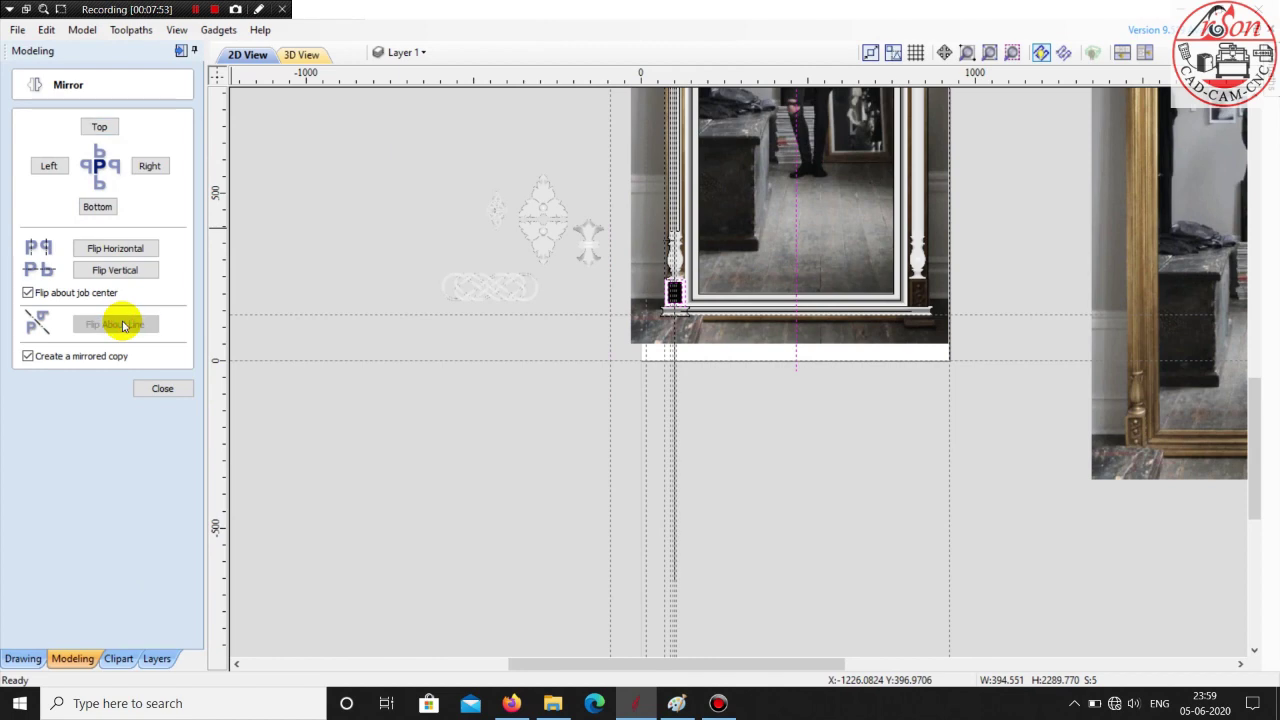
pyautogui.click(906, 460)
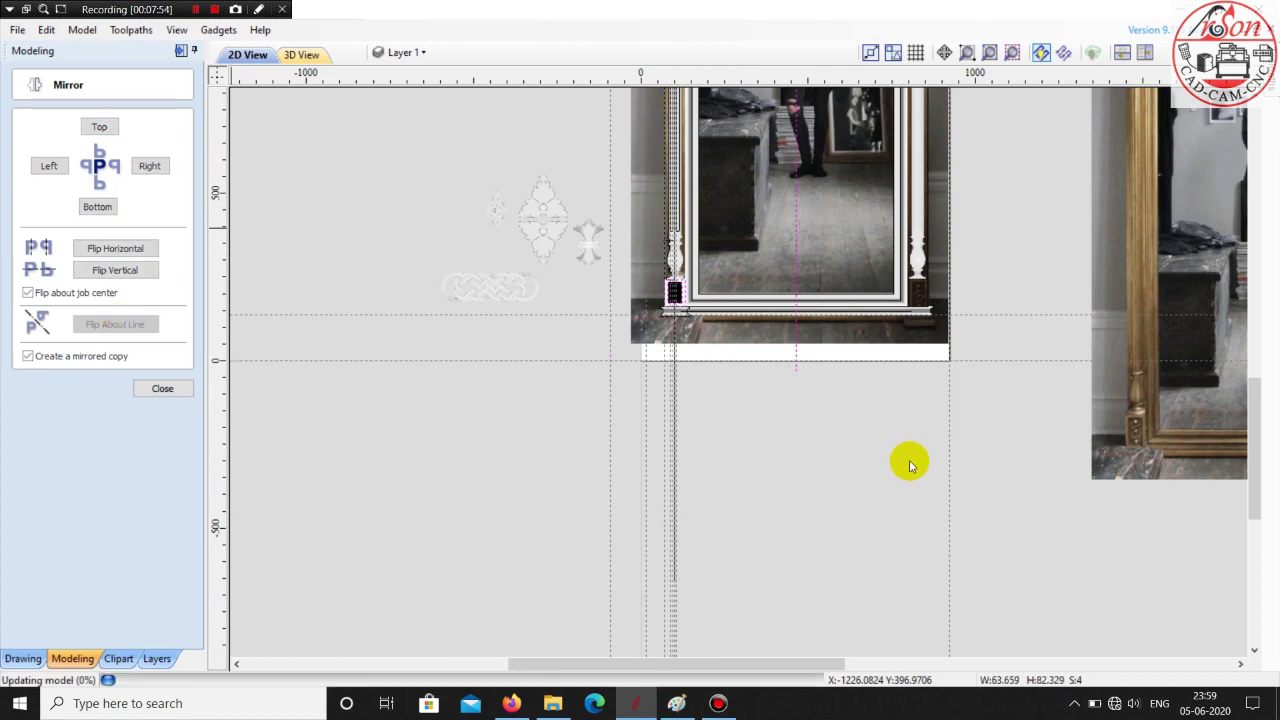
# - Examine both base blocks and the frame's crown in 3D, and compare the crown with the reference photo in 2D
pyautogui.click(302, 55)
pyautogui.moveTo(789, 311); pyautogui.dragTo(901, 218)
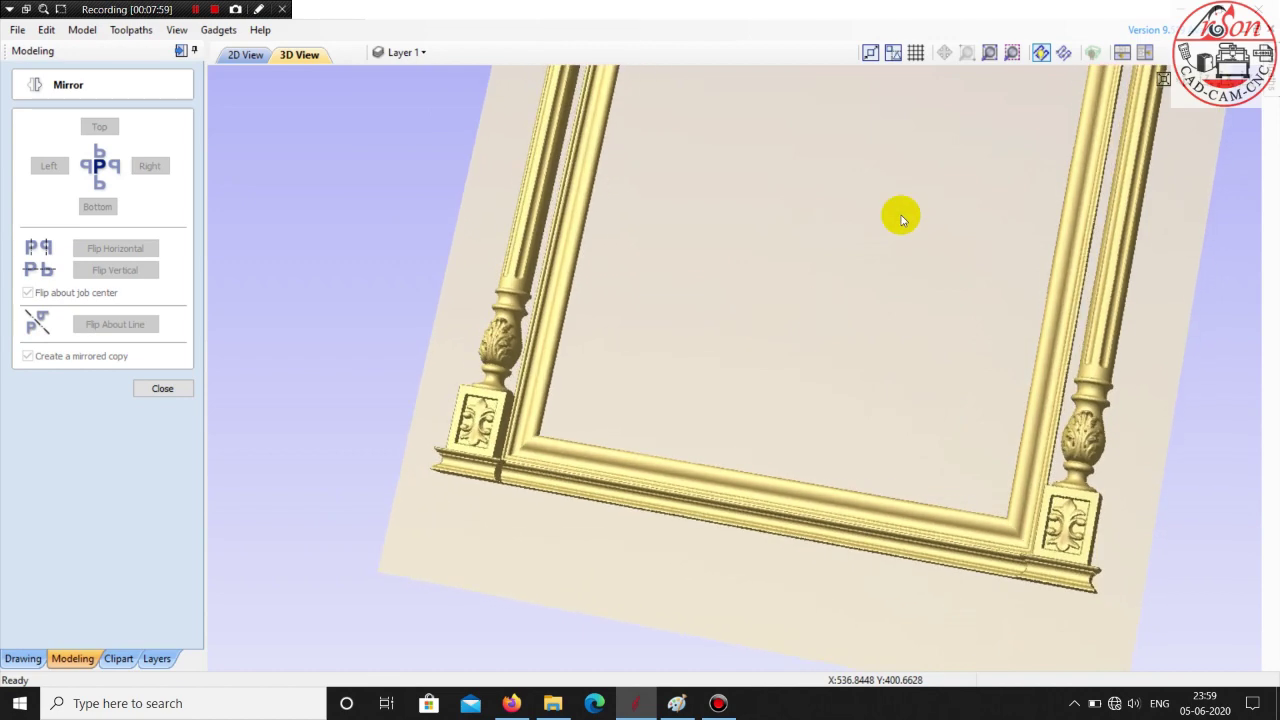
pyautogui.scroll(-5, 474, 340)
pyautogui.moveTo(680, 246); pyautogui.dragTo(676, 172)
pyautogui.moveTo(530, 218); pyautogui.dragTo(612, 400)
pyautogui.scroll(5, 507, 430)
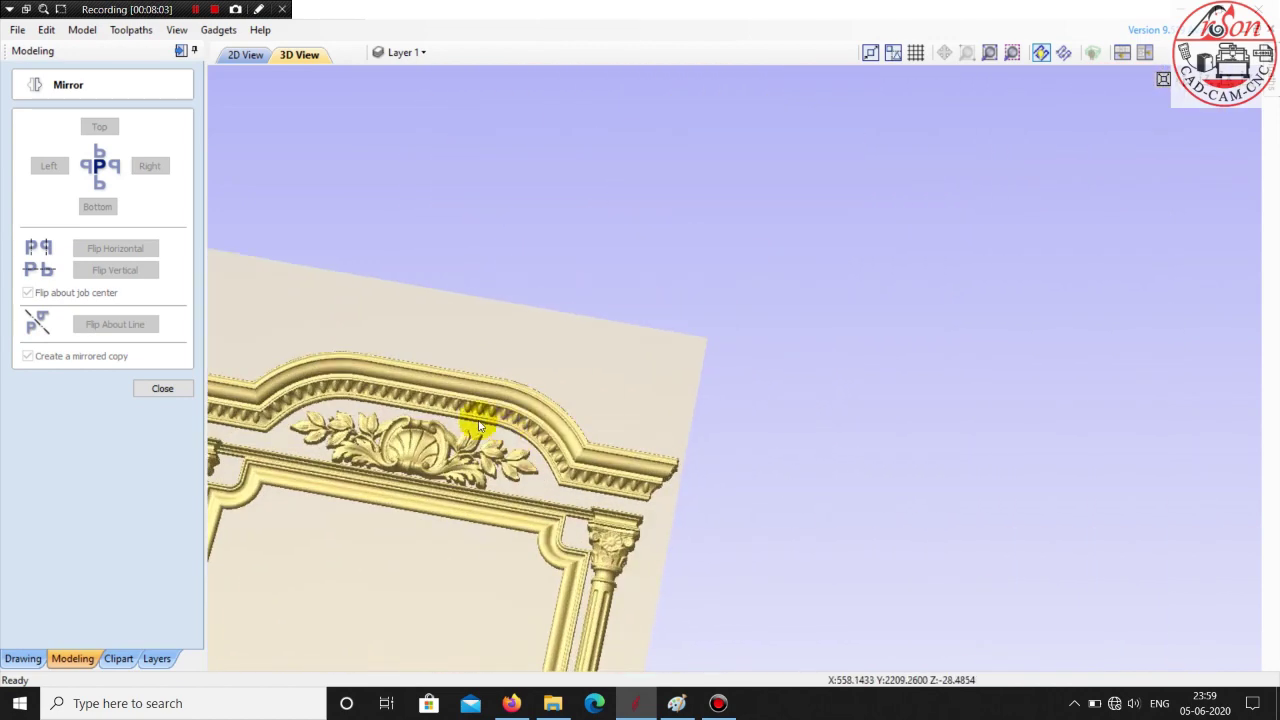
pyautogui.moveTo(643, 523); pyautogui.dragTo(760, 360)
pyautogui.scroll(4, 354, 271)
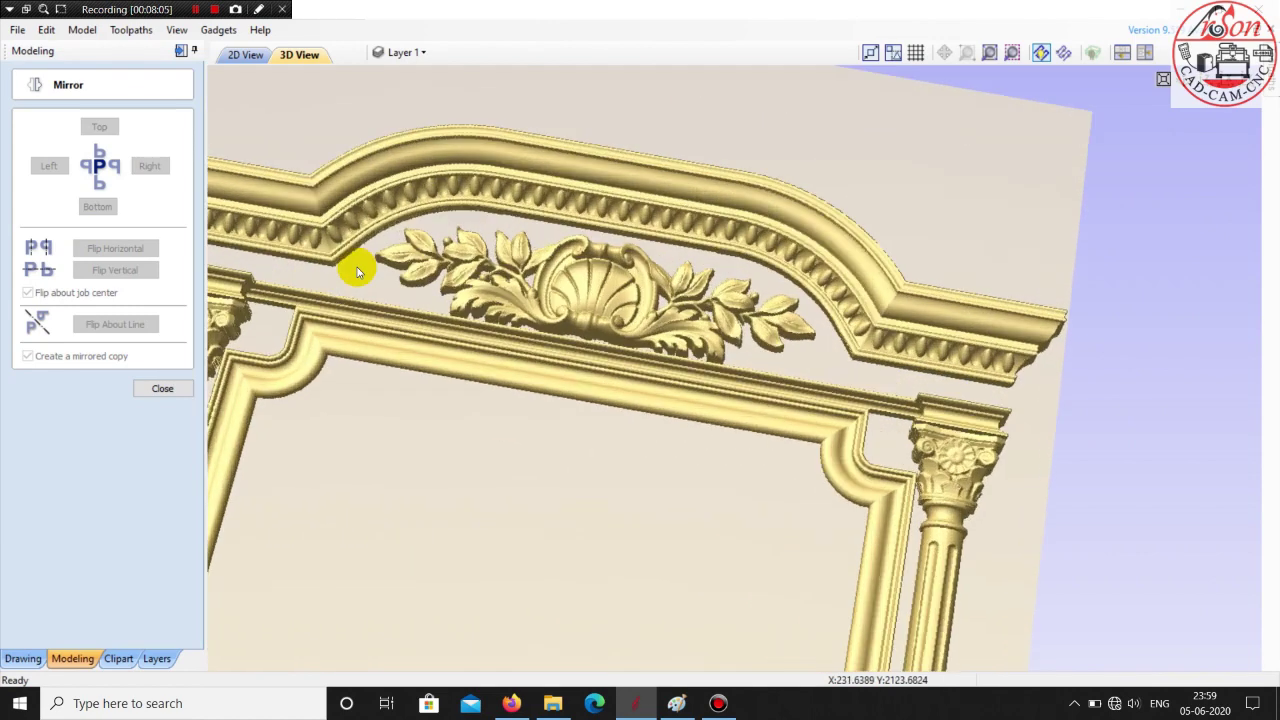
pyautogui.scroll(-3, 268, 262)
pyautogui.moveTo(268, 262); pyautogui.dragTo(895, 385)
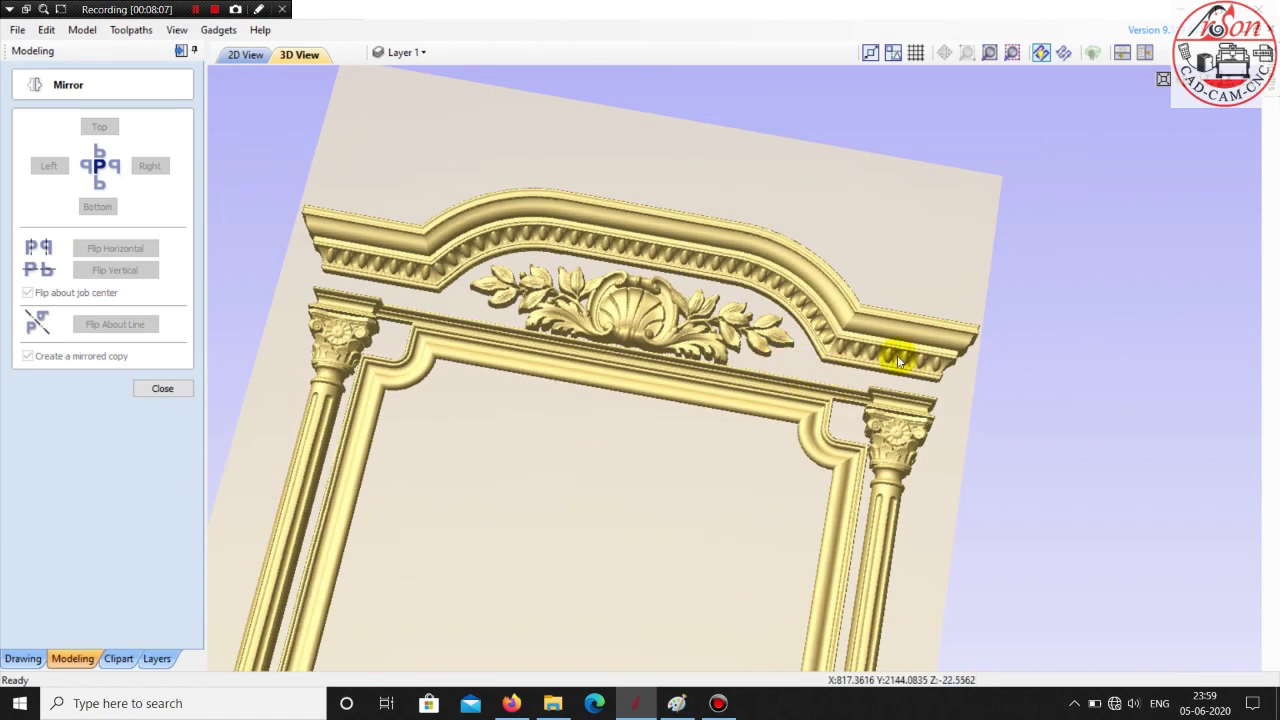
pyautogui.scroll(-3, 714, 300)
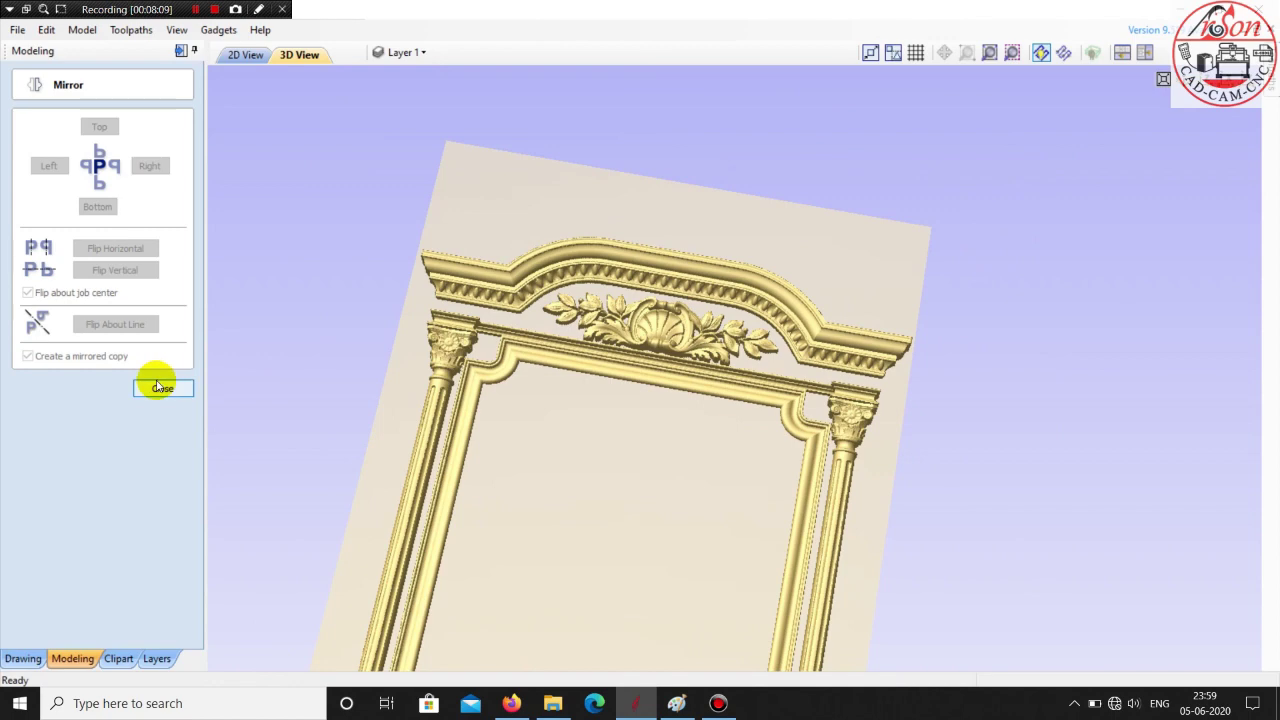
pyautogui.click(162, 388)
pyautogui.moveTo(498, 192); pyautogui.dragTo(480, 246, button='middle')
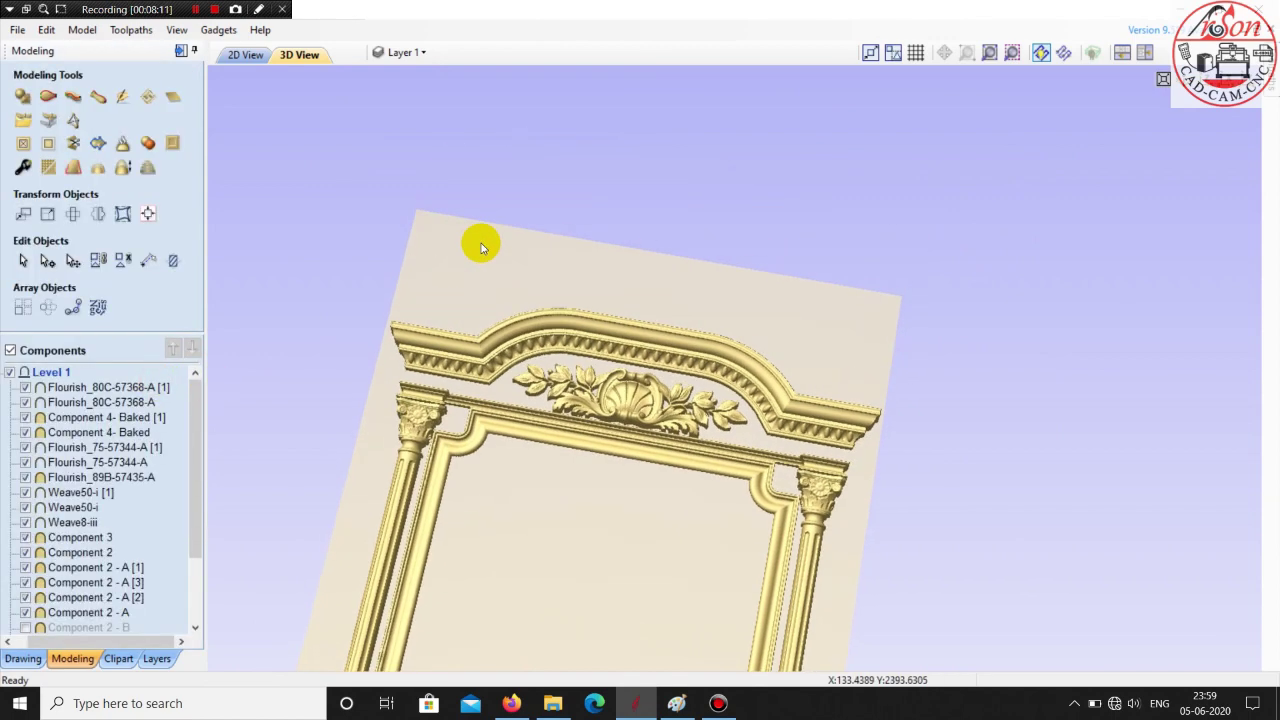
pyautogui.click(244, 55)
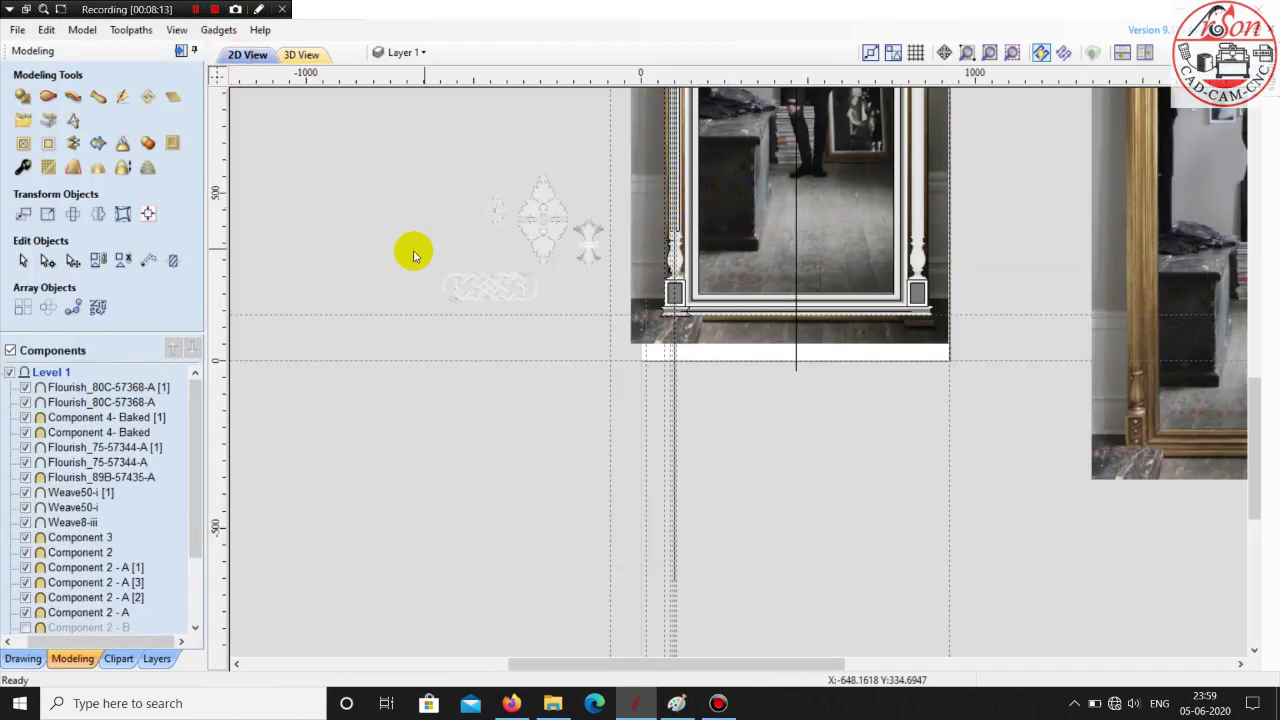
pyautogui.scroll(-3, 486, 346)
pyautogui.scroll(6, 700, 131)
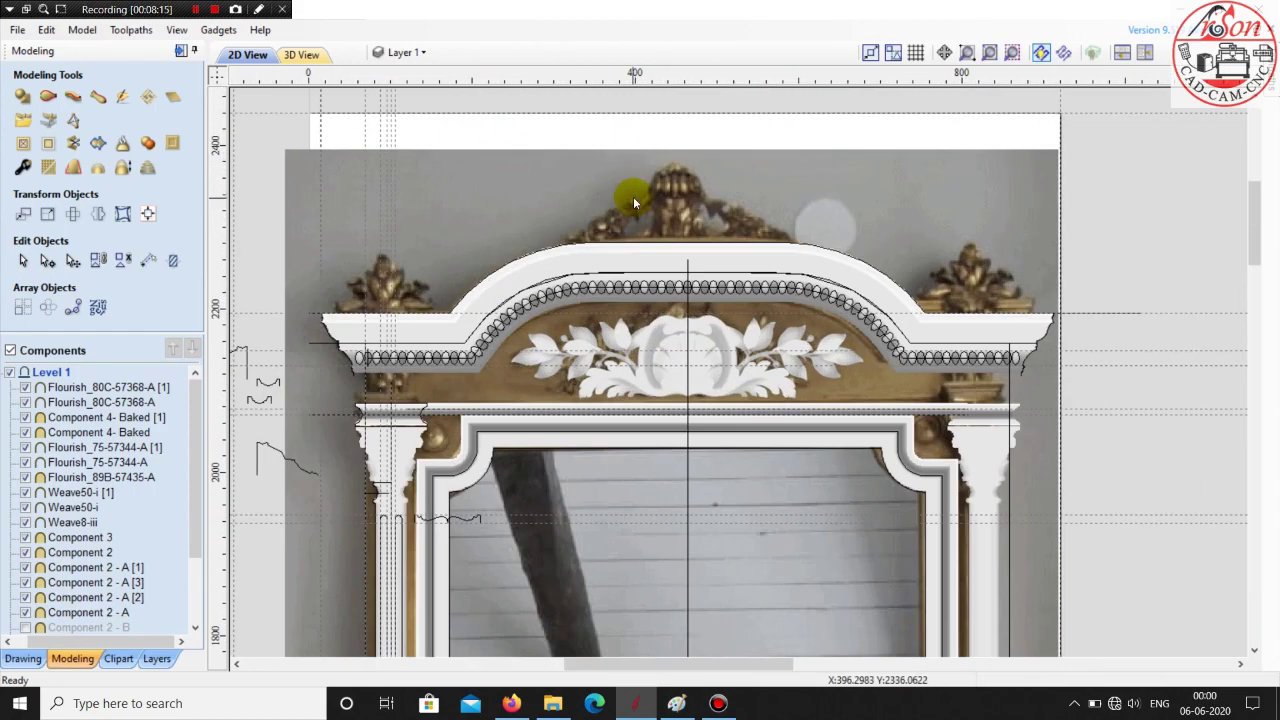
# - Move the separate reference photo from the right side of the frame model to its left side
pyautogui.scroll(-5, 633, 203)
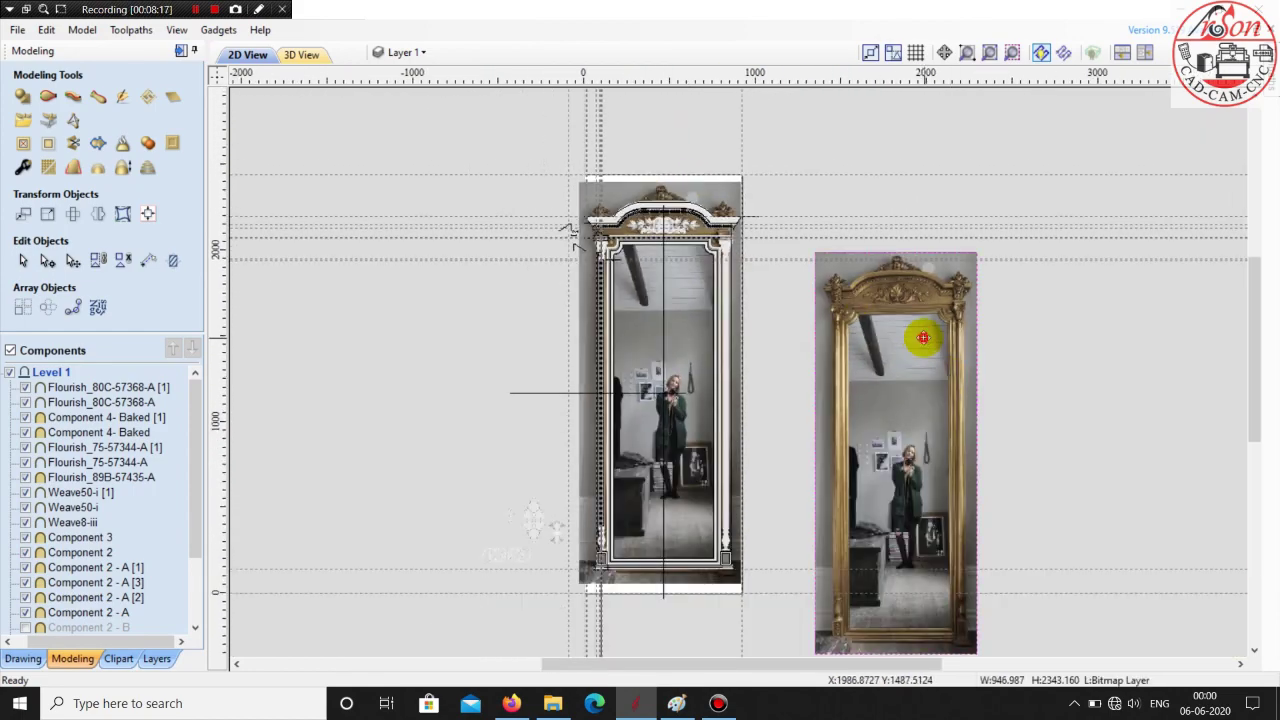
pyautogui.moveTo(884, 329); pyautogui.dragTo(480, 360)
pyautogui.scroll(4, 406, 289)
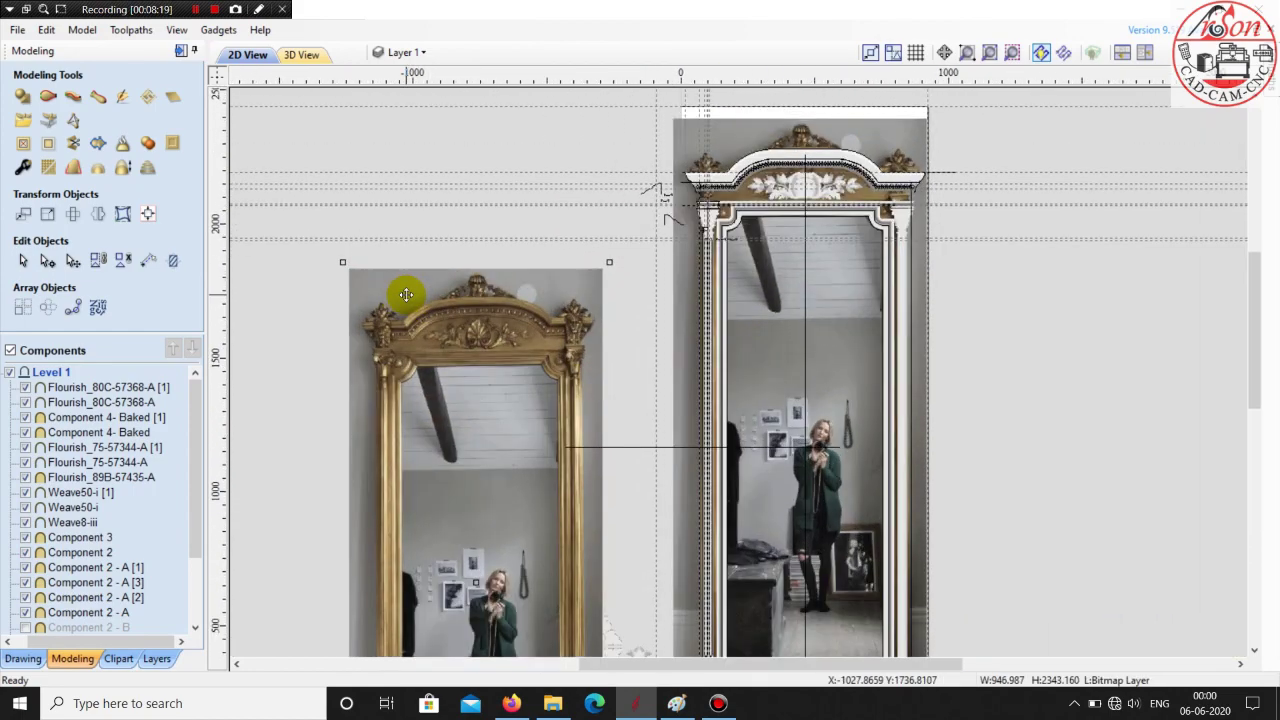
pyautogui.scroll(1, 380, 300)
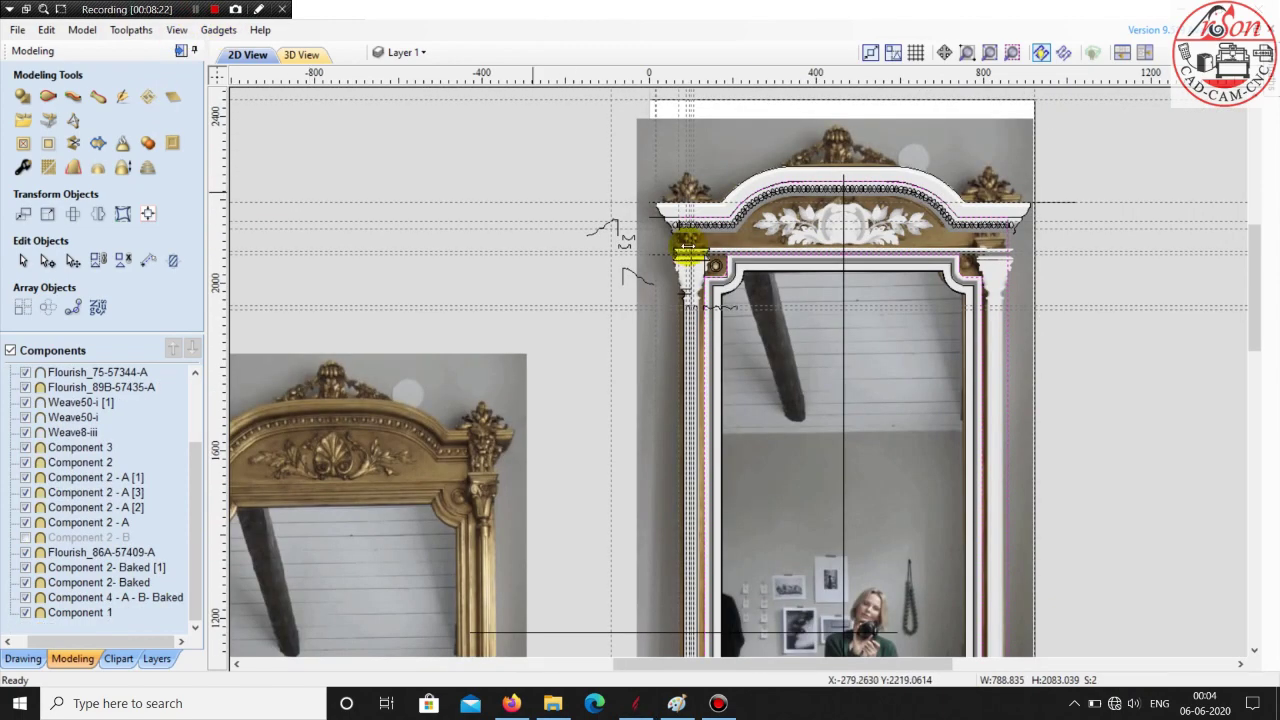
# - Create a flat shape with a 10 mm base height between the frame's selected outer and inner outlines, combined by merging
pyautogui.scroll(4, 686, 251)
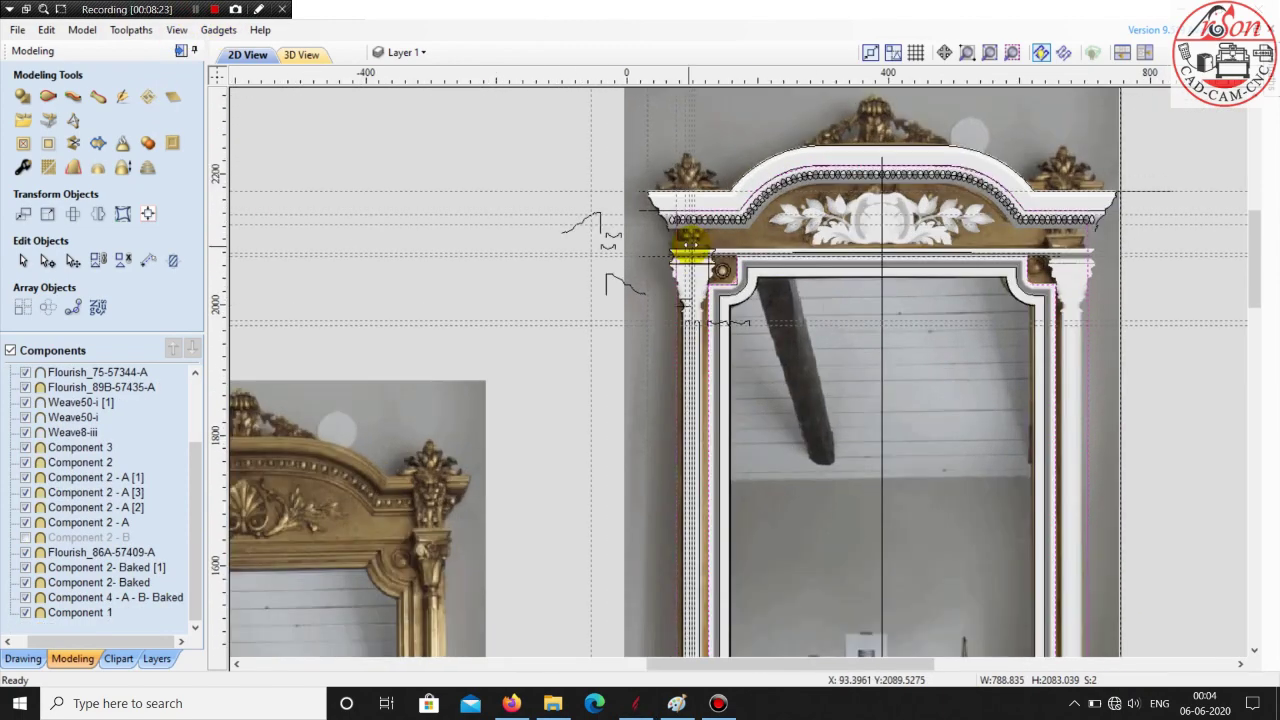
pyautogui.scroll(1, 752, 292)
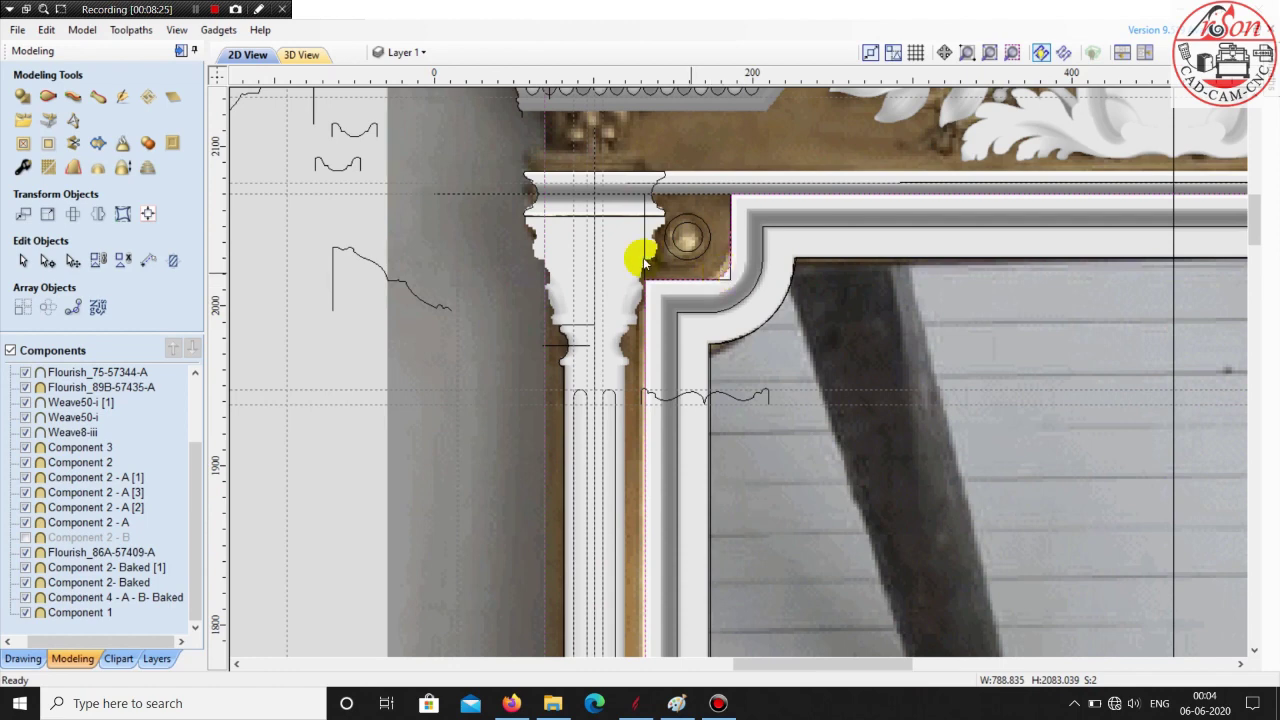
pyautogui.scroll(-2, 541, 139)
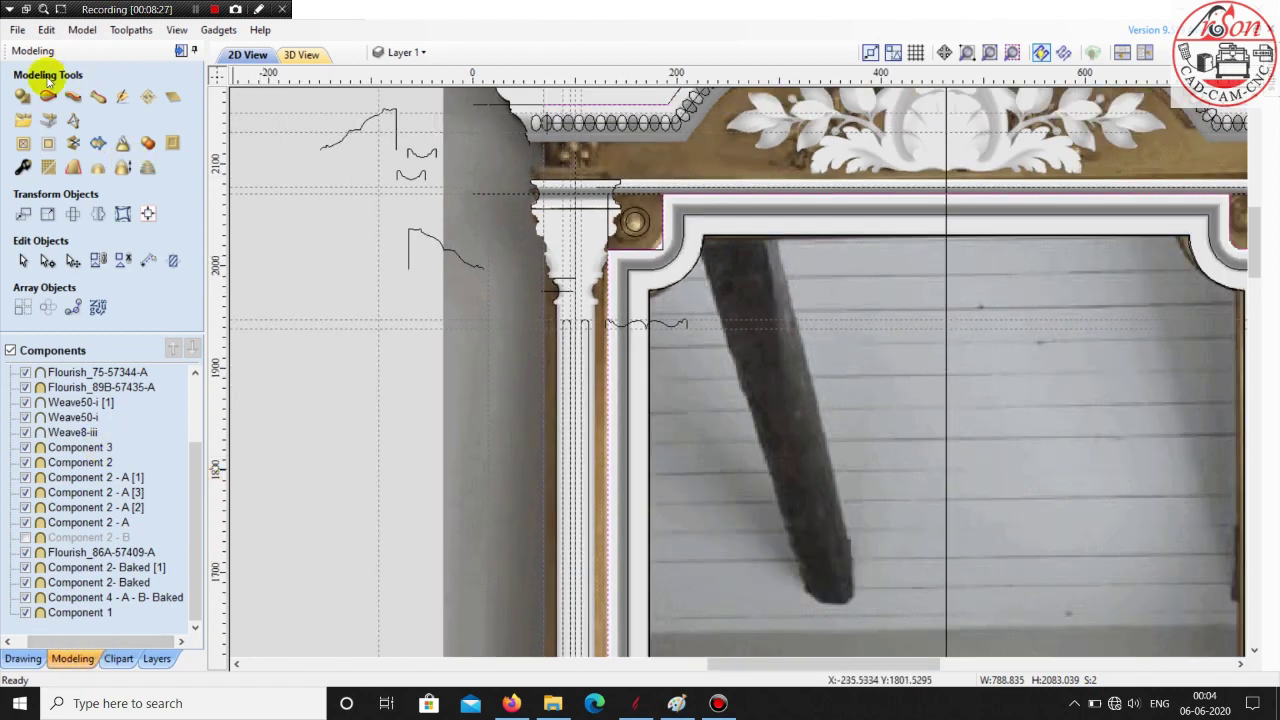
pyautogui.click(21, 97)
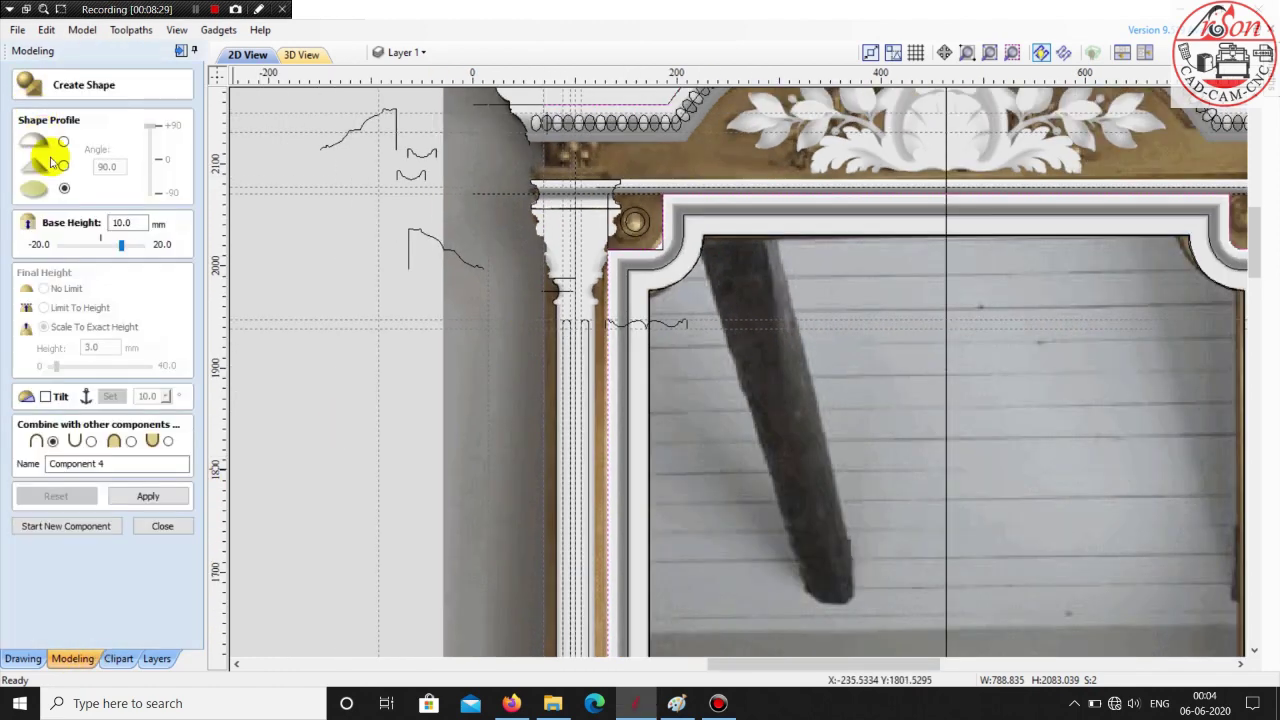
pyautogui.click(131, 441)
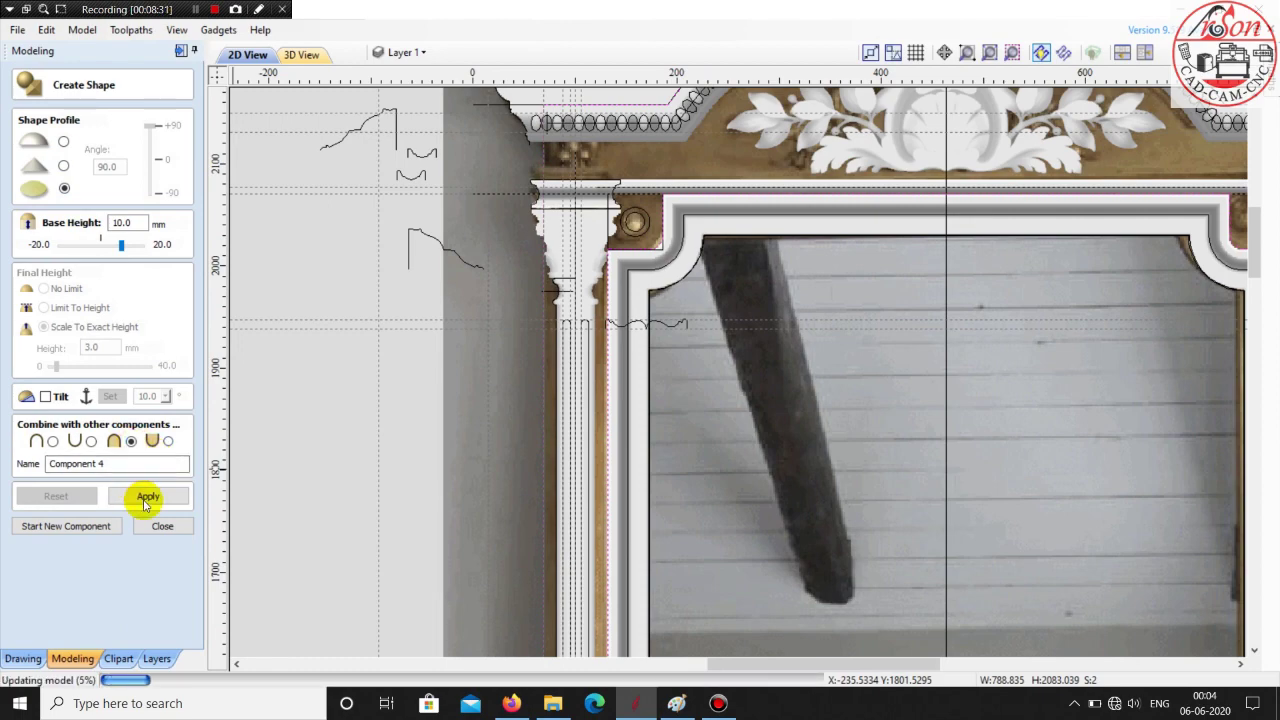
pyautogui.click(147, 497)
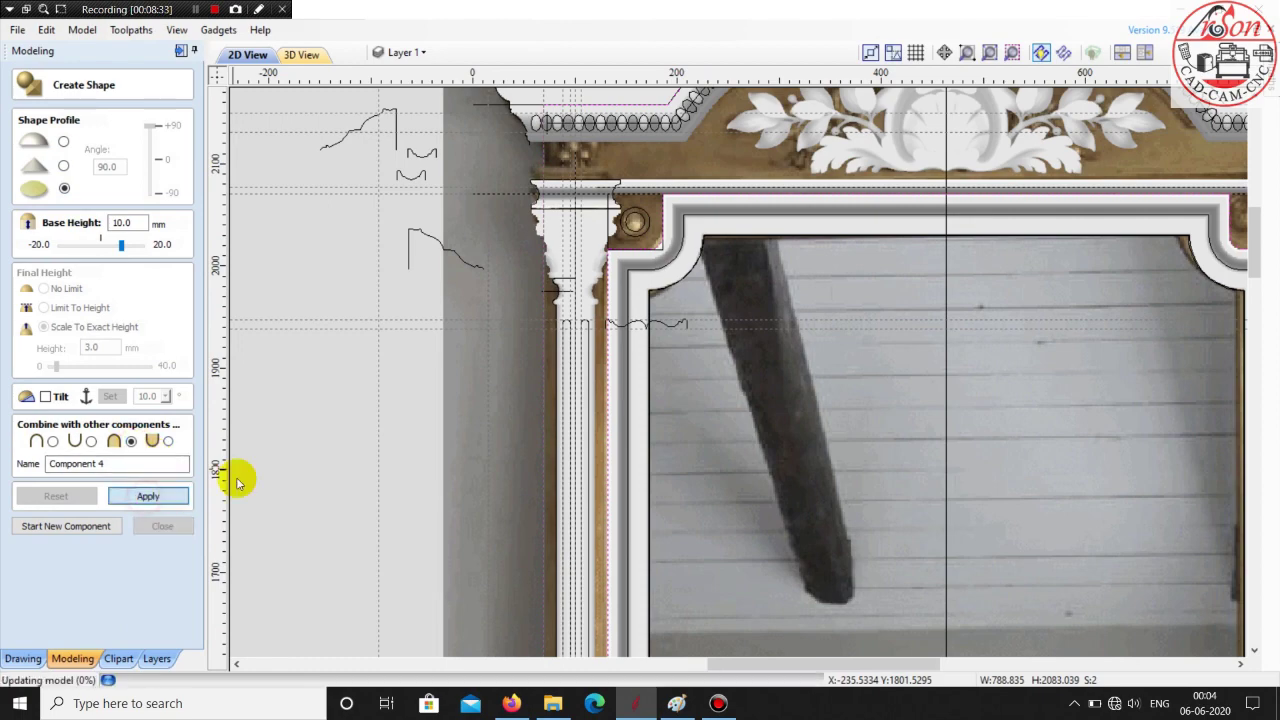
# - Examine the flat backing in 2D and 3D, including the crown, both columns and the capital beside the rounded inner corner
pyautogui.scroll(-5, 510, 255)
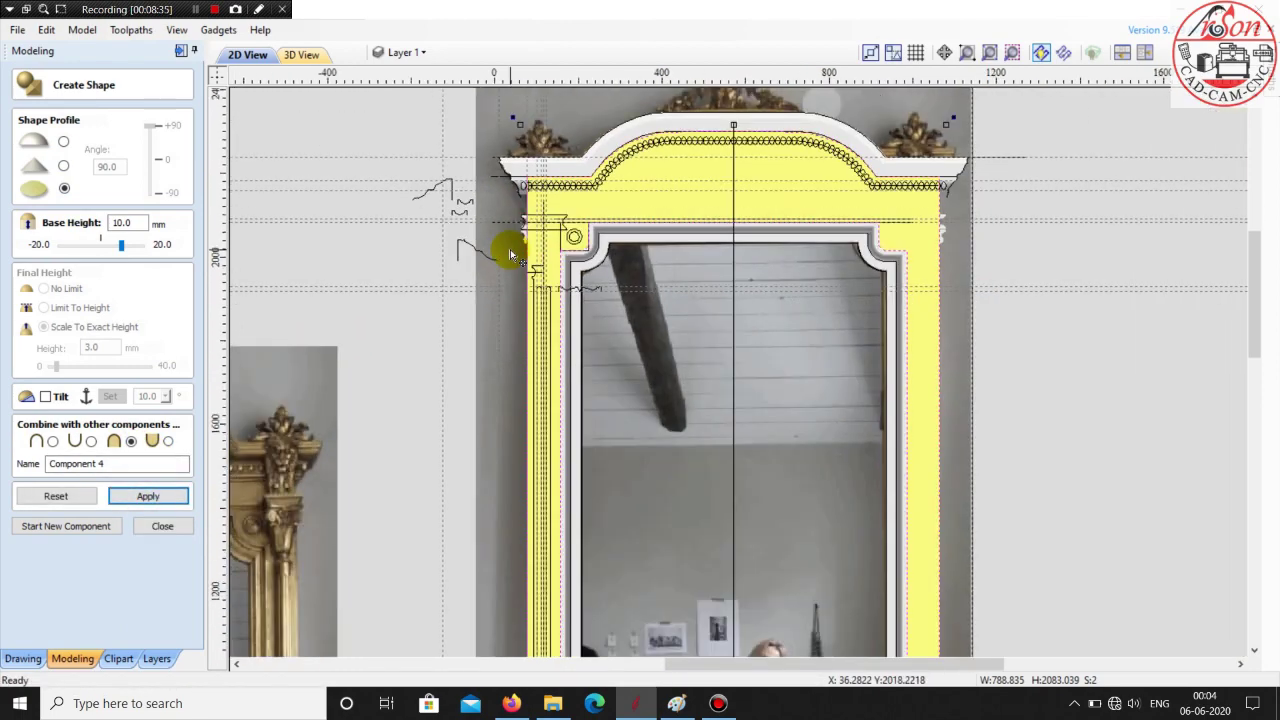
pyautogui.scroll(3, 745, 635)
pyautogui.scroll(2, 745, 635)
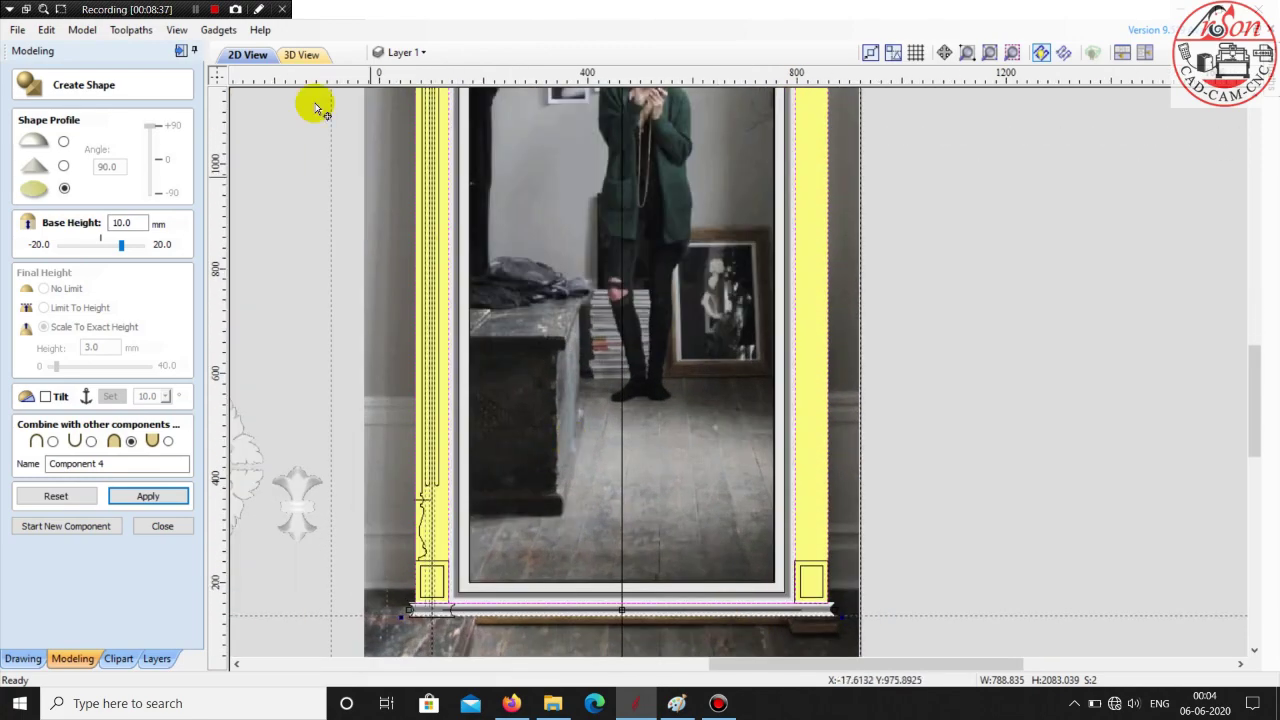
pyautogui.click(300, 56)
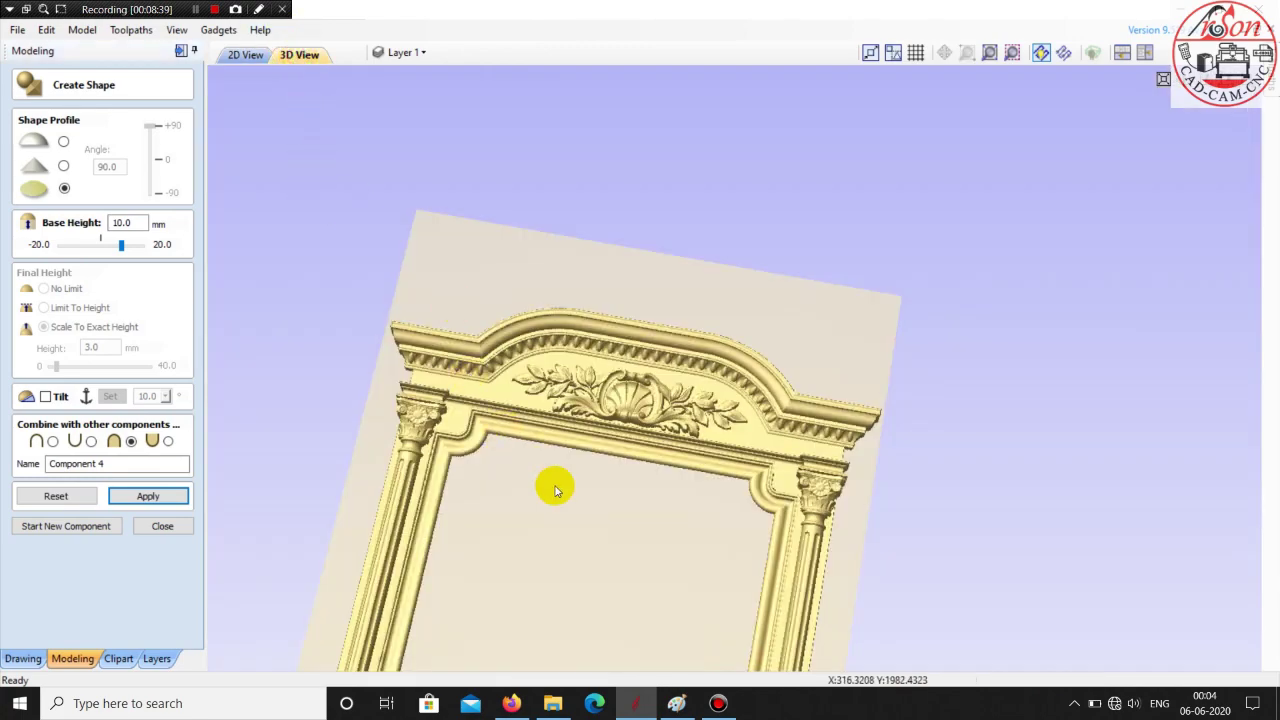
pyautogui.scroll(2, 818, 330)
pyautogui.moveTo(818, 330); pyautogui.dragTo(908, 229, button='right')
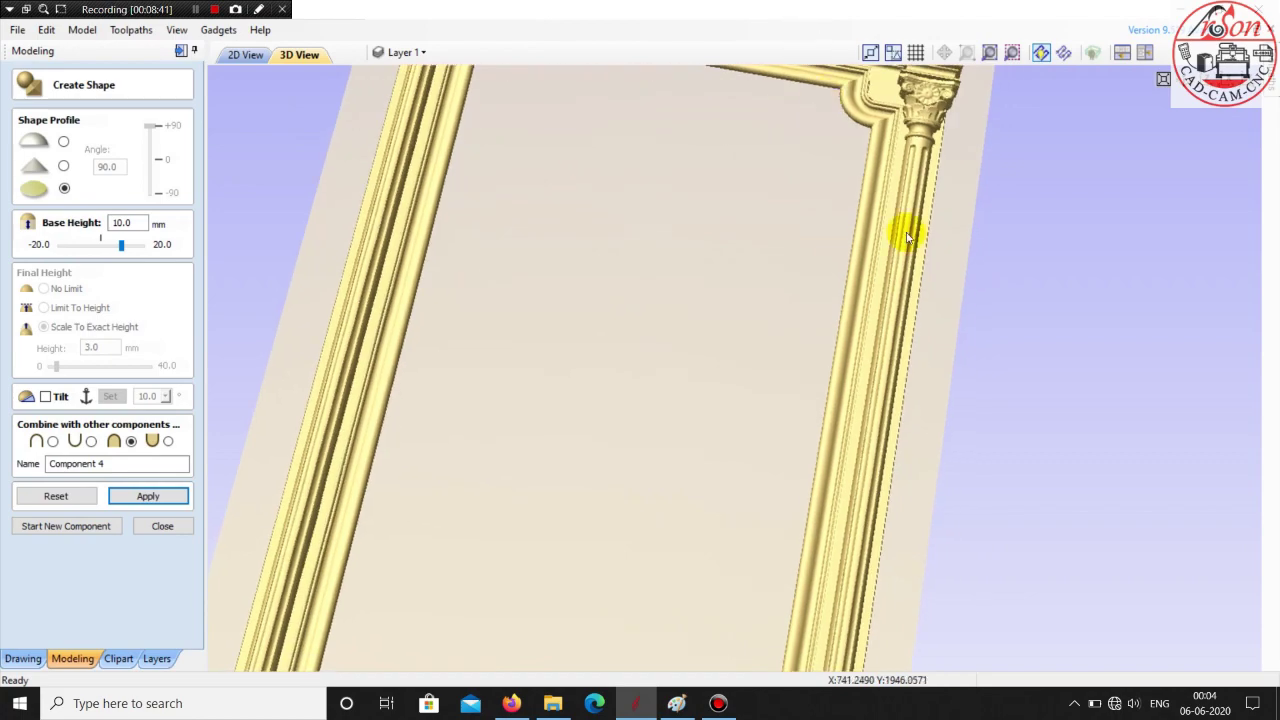
pyautogui.moveTo(903, 514); pyautogui.dragTo(691, 479)
pyautogui.scroll(-6, 754, 351)
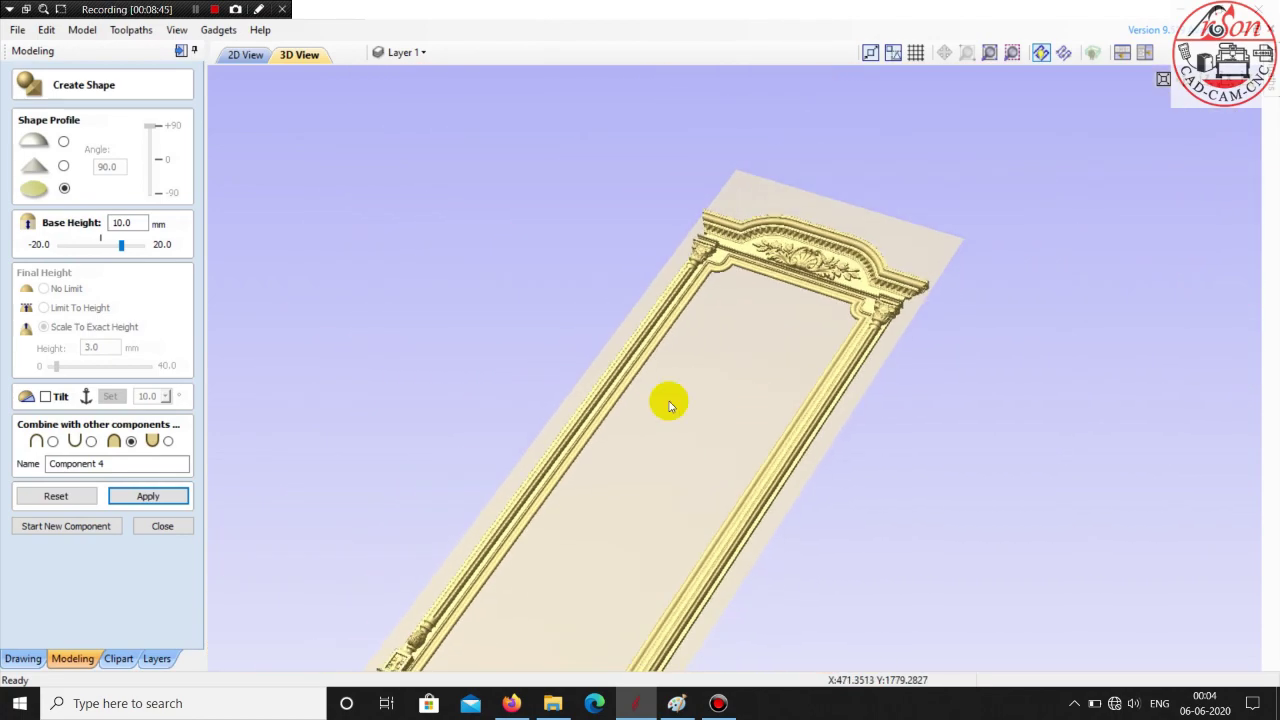
pyautogui.moveTo(600, 568); pyautogui.dragTo(1129, 420)
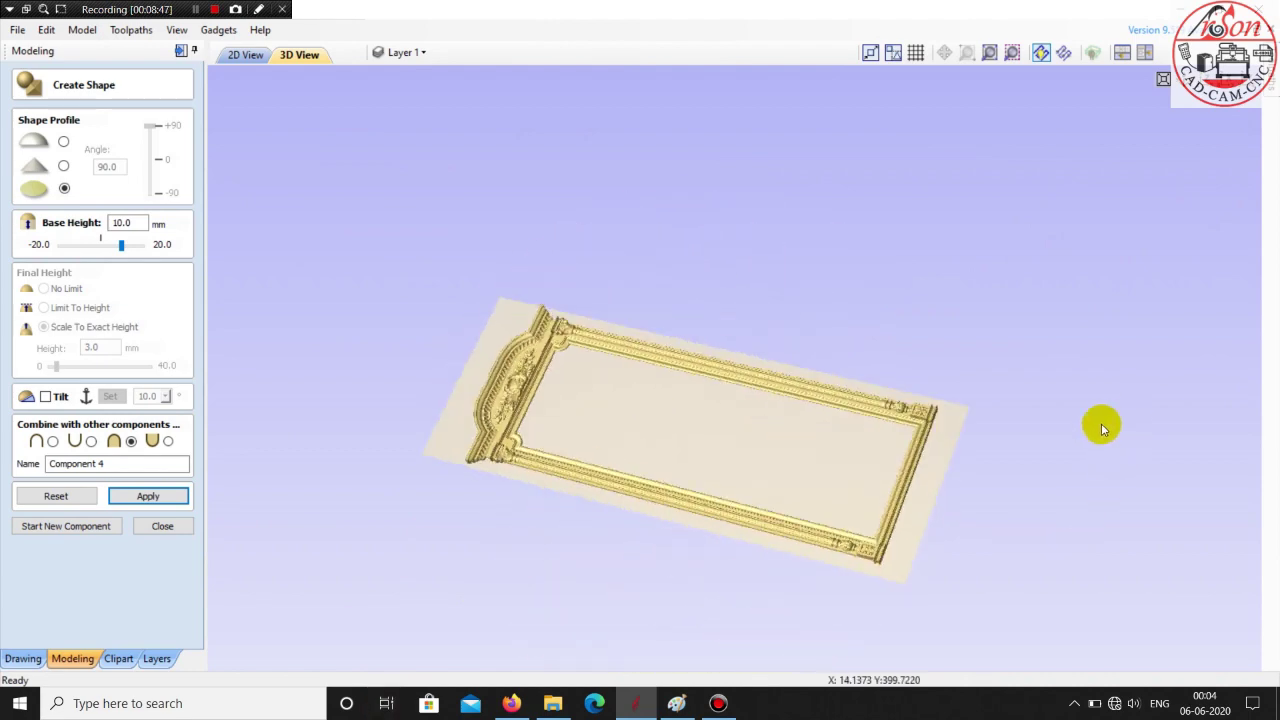
pyautogui.scroll(5, 450, 450)
pyautogui.moveTo(856, 286); pyautogui.dragTo(620, 423)
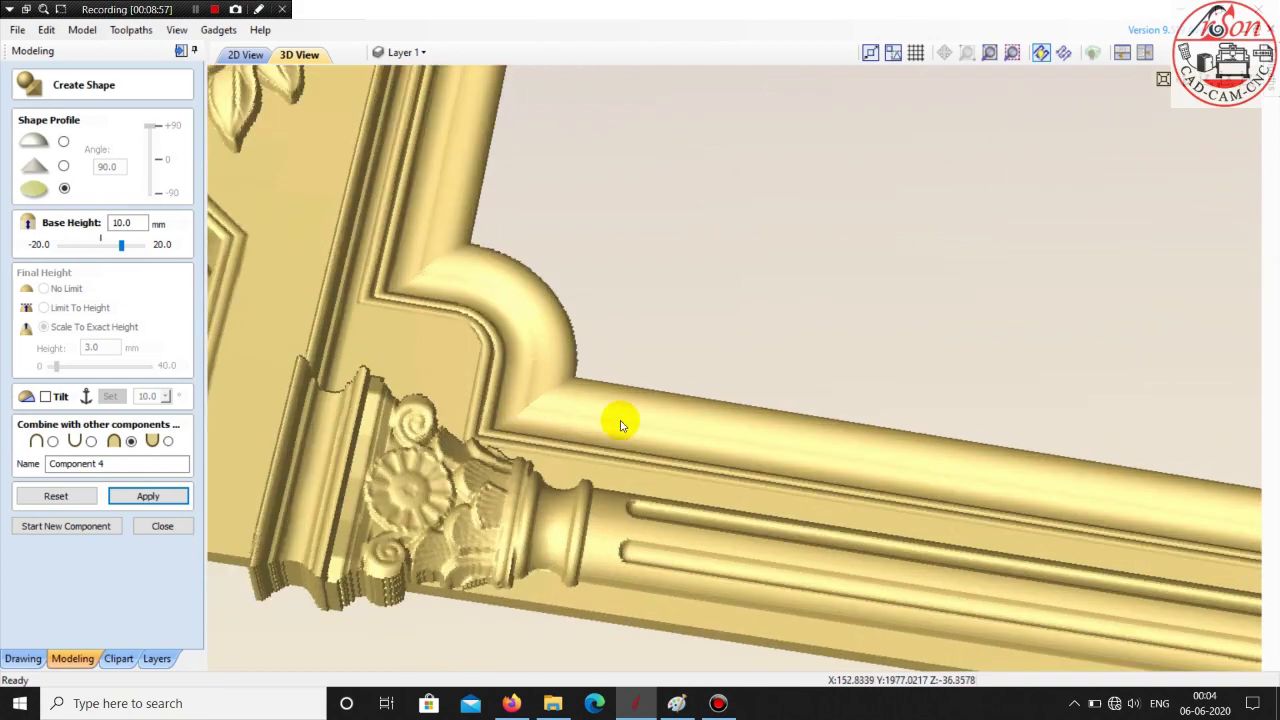
pyautogui.moveTo(694, 351); pyautogui.dragTo(609, 414)
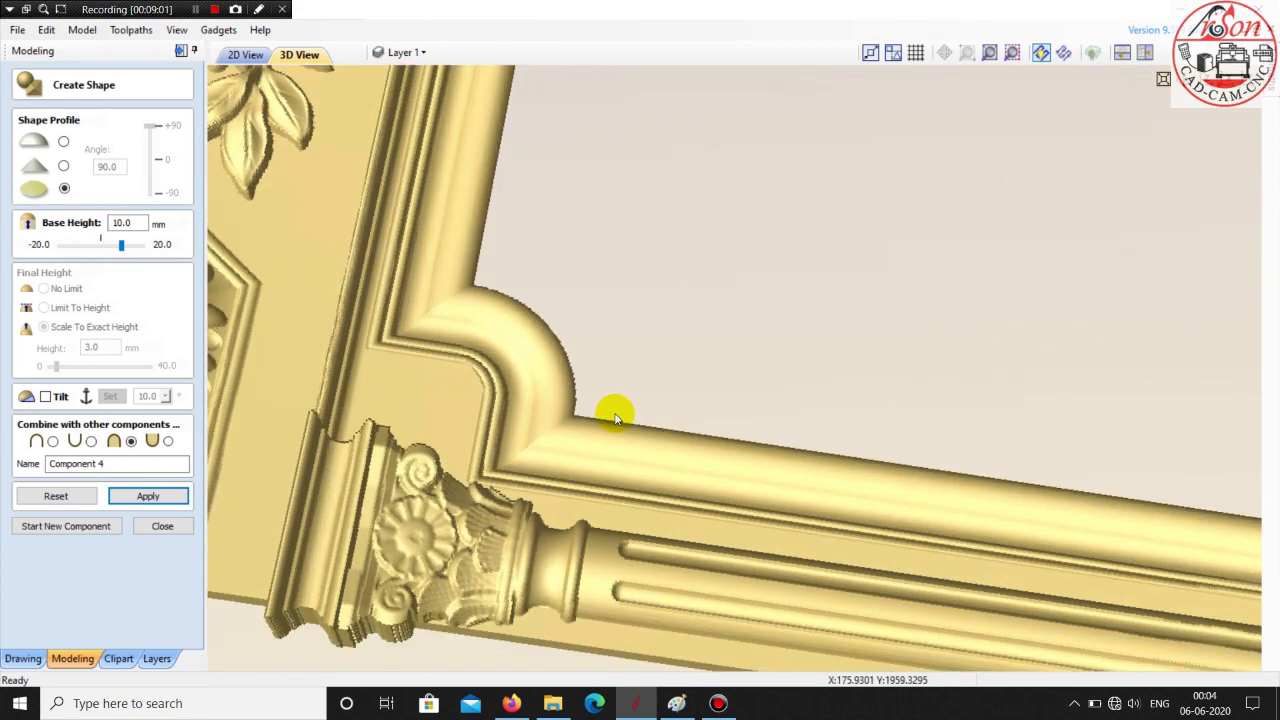
# - Start a new component and give the two concentric circles in the upper-left corner a rounded 90° additive shape with no height limit
pyautogui.click(72, 527)
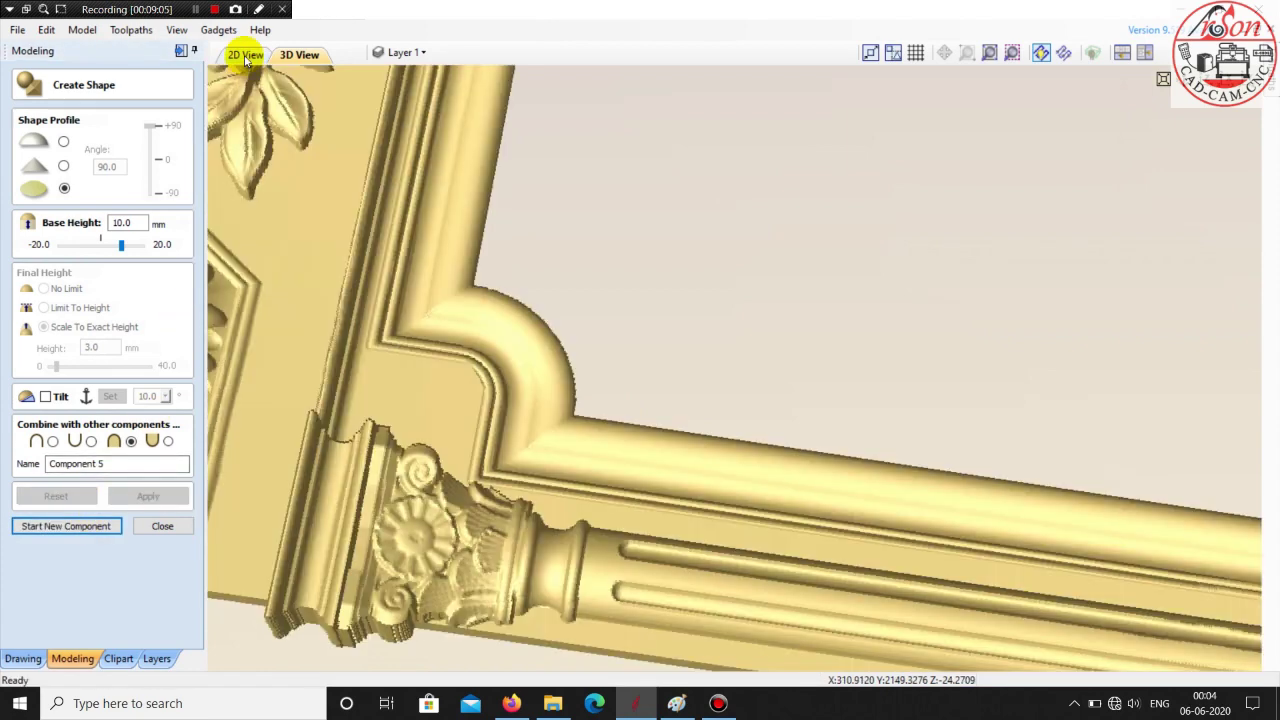
pyautogui.click(245, 55)
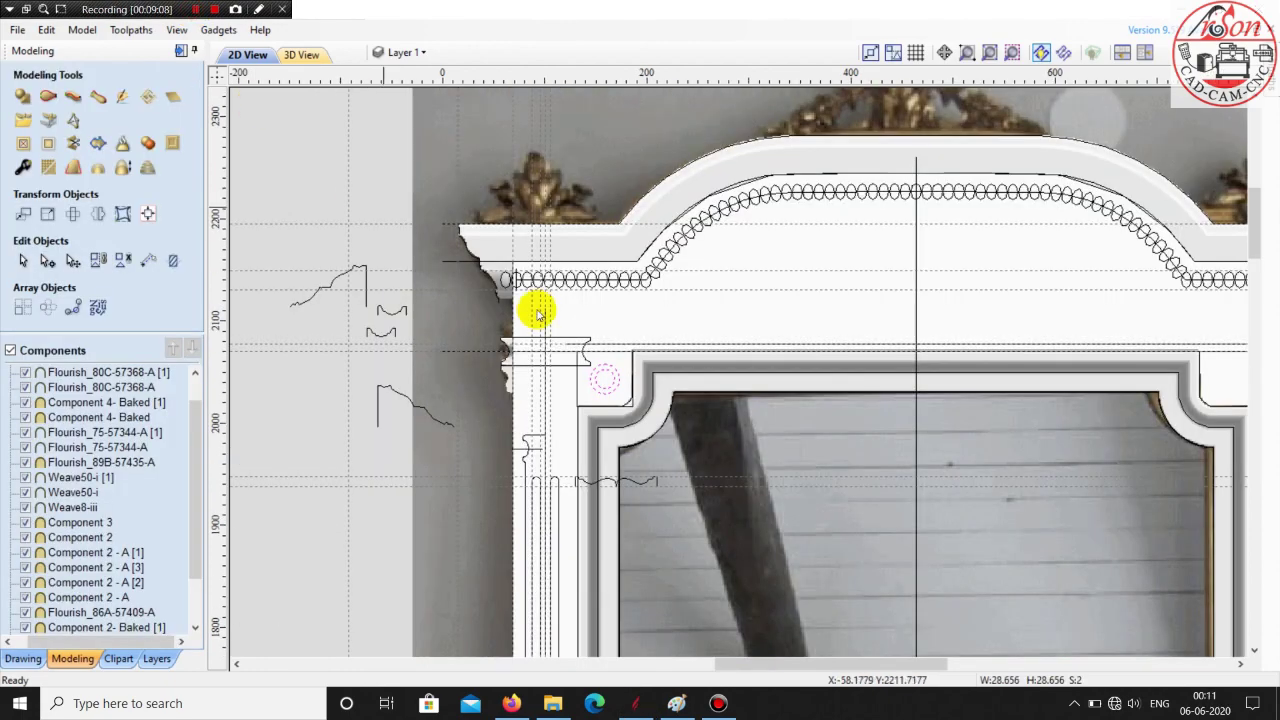
pyautogui.scroll(-1, 534, 295)
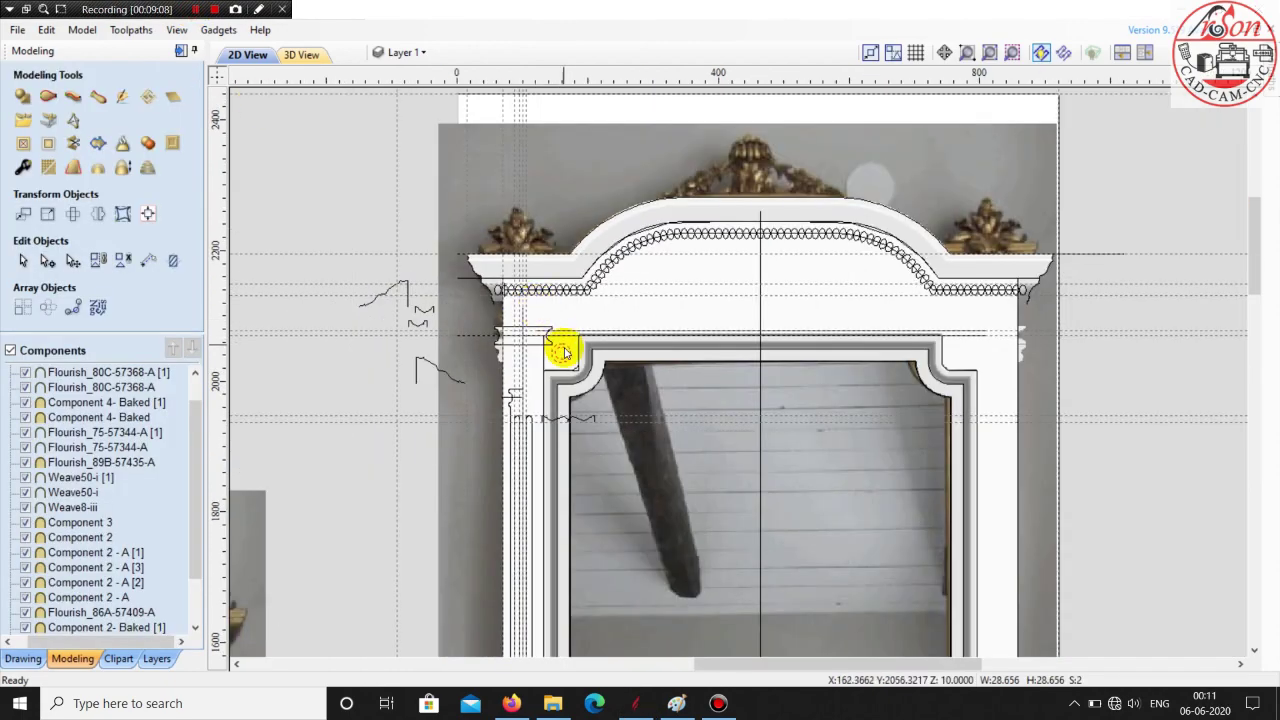
pyautogui.scroll(3, 557, 343)
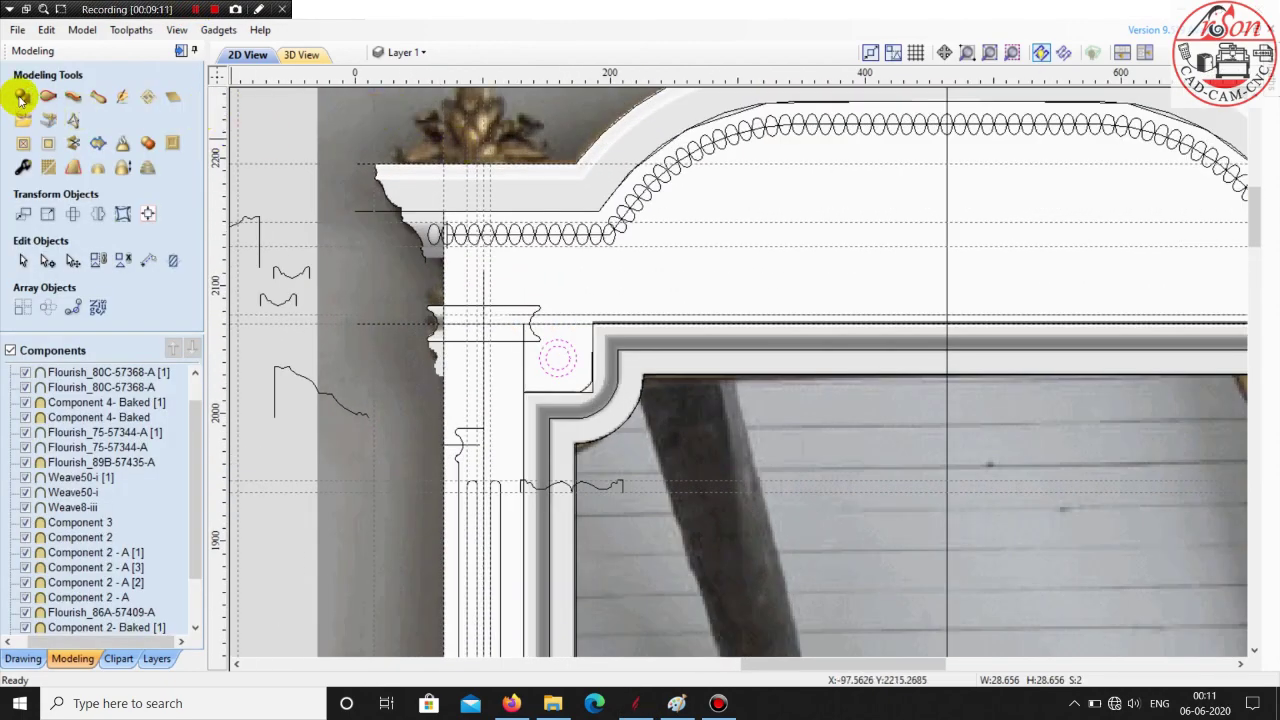
pyautogui.click(21, 97)
pyautogui.click(60, 145)
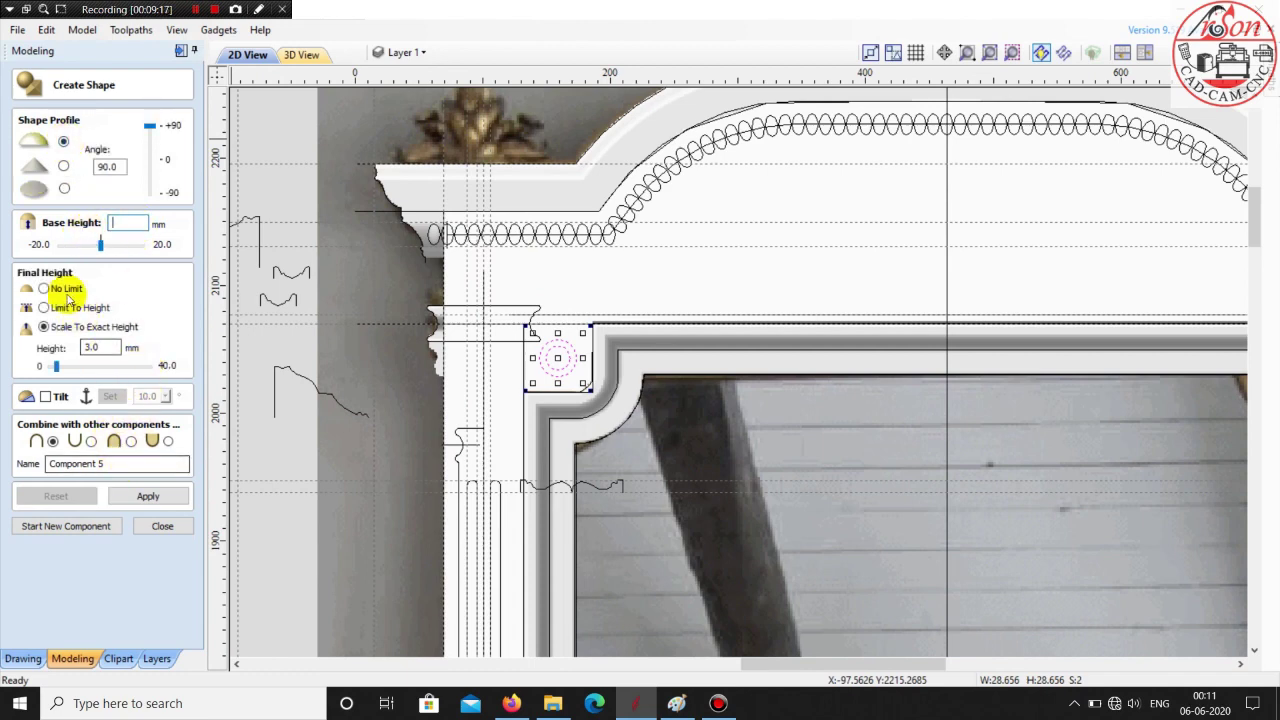
pyautogui.click(148, 495)
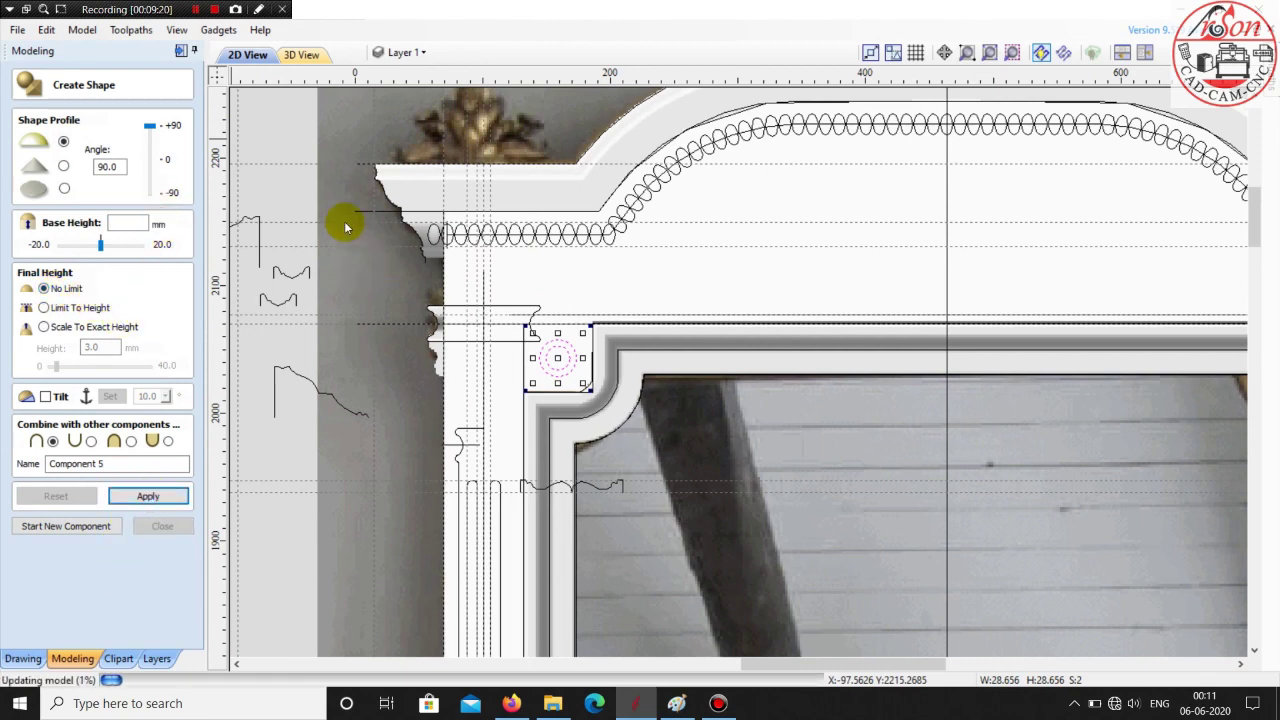
# - Check the corner ring in 3D and deselect its two circles in 2D to discard the shape
pyautogui.click(298, 55)
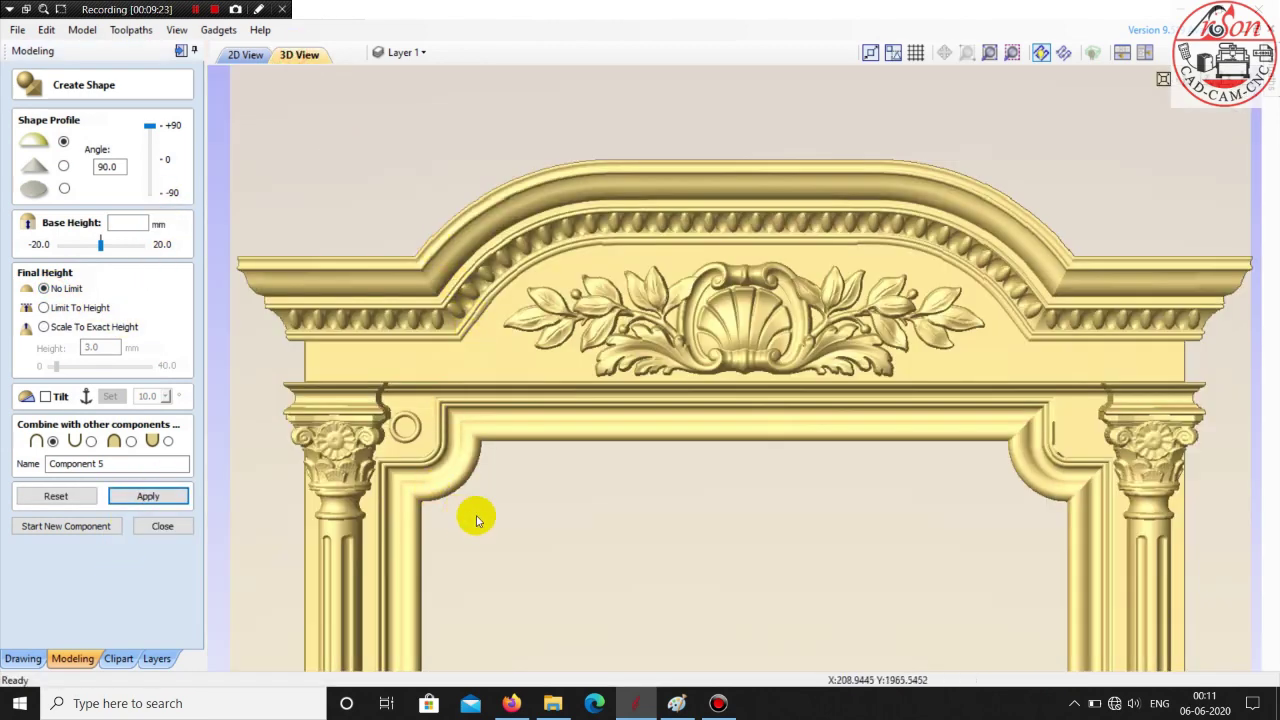
pyautogui.scroll(5, 640, 350)
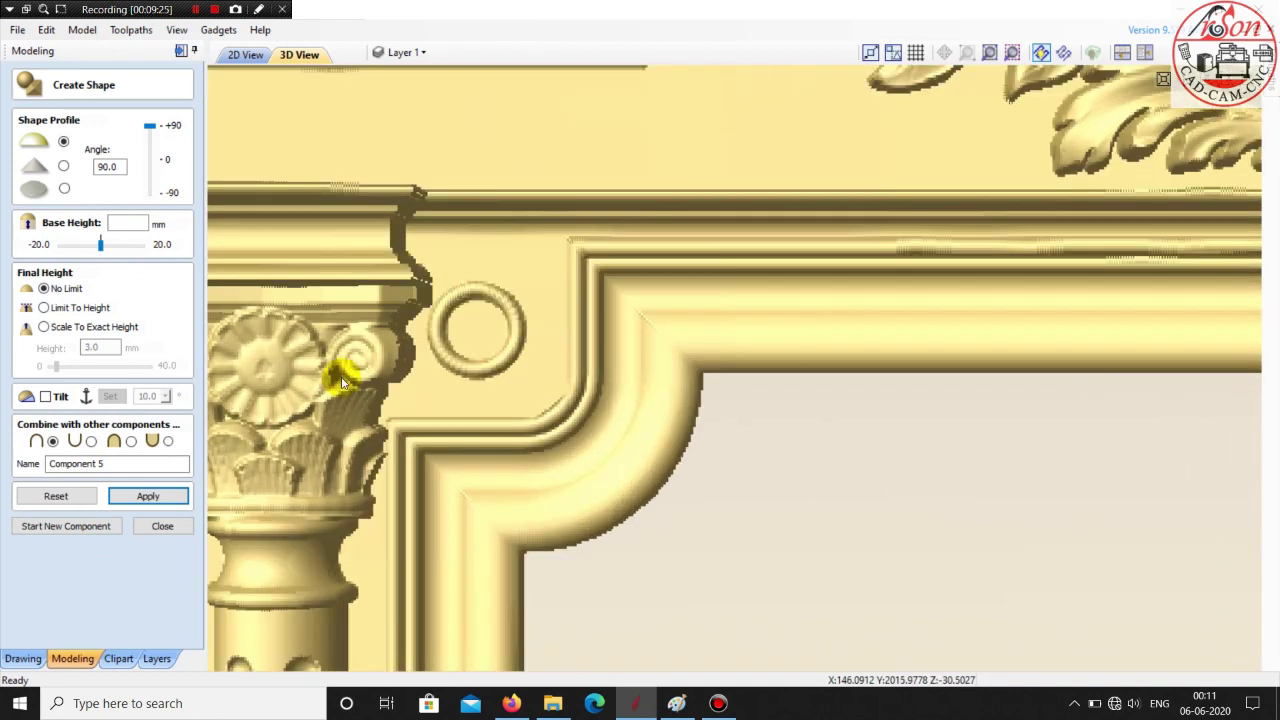
pyautogui.click(149, 497)
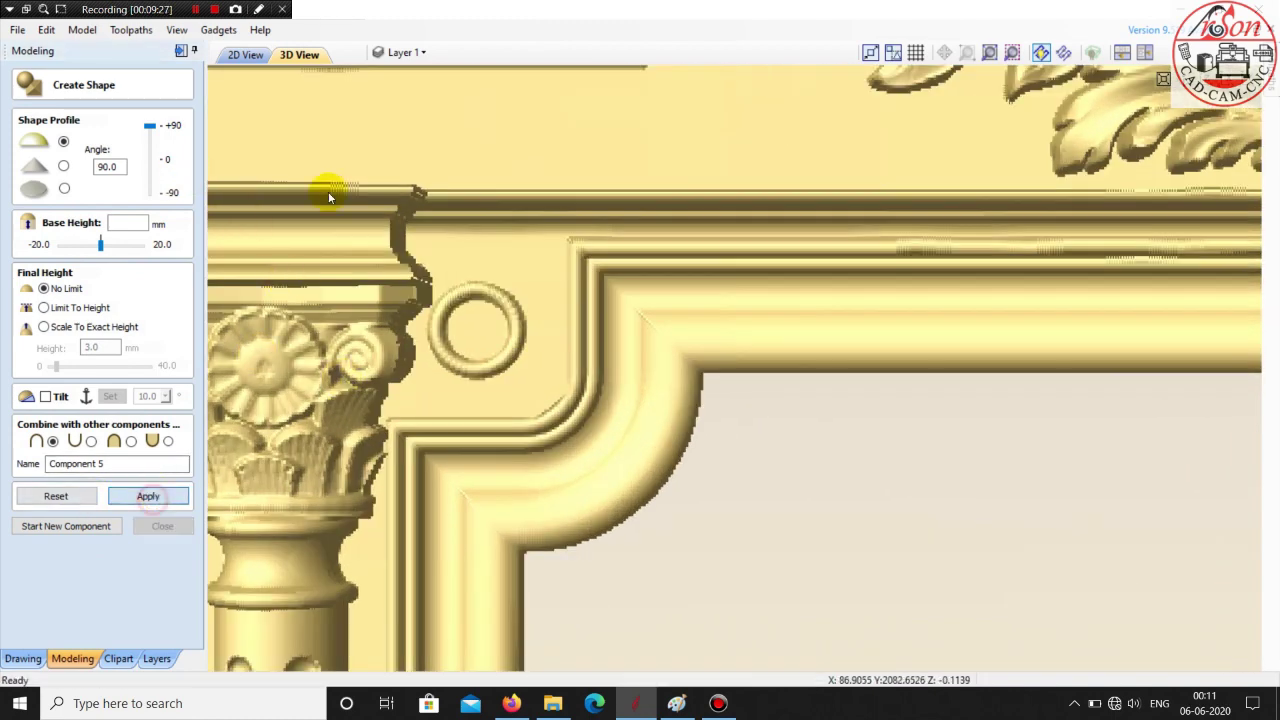
pyautogui.click(247, 55)
pyautogui.scroll(4, 560, 363)
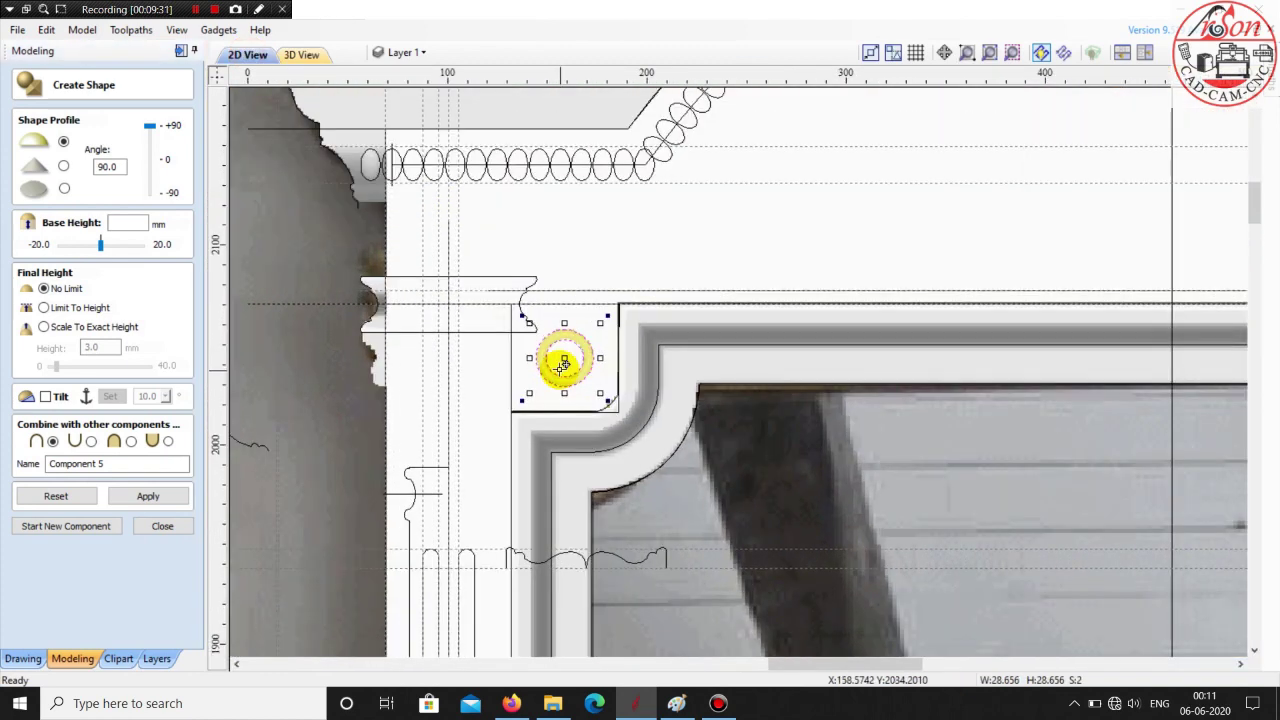
pyautogui.scroll(2, 580, 355)
pyautogui.click(640, 206)
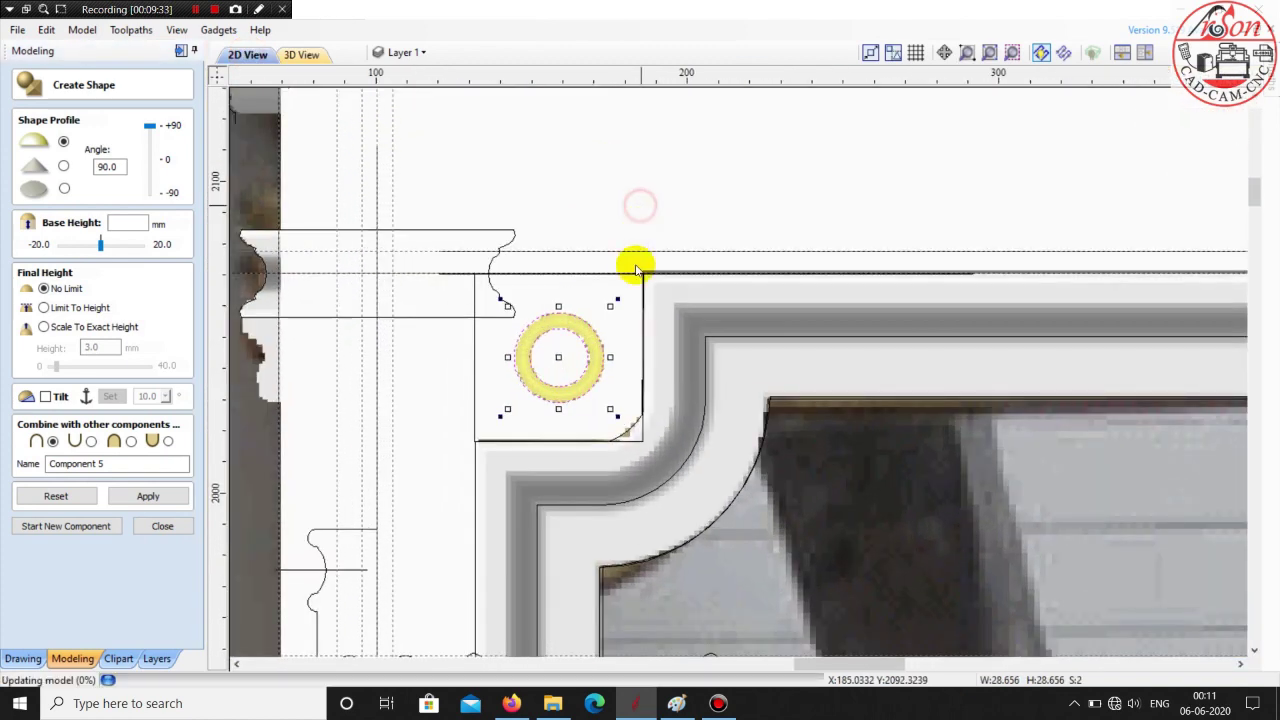
# - Create a rounded dome with 0 mm base height from the inner corner circle and keep it as its own component
pyautogui.click(577, 389)
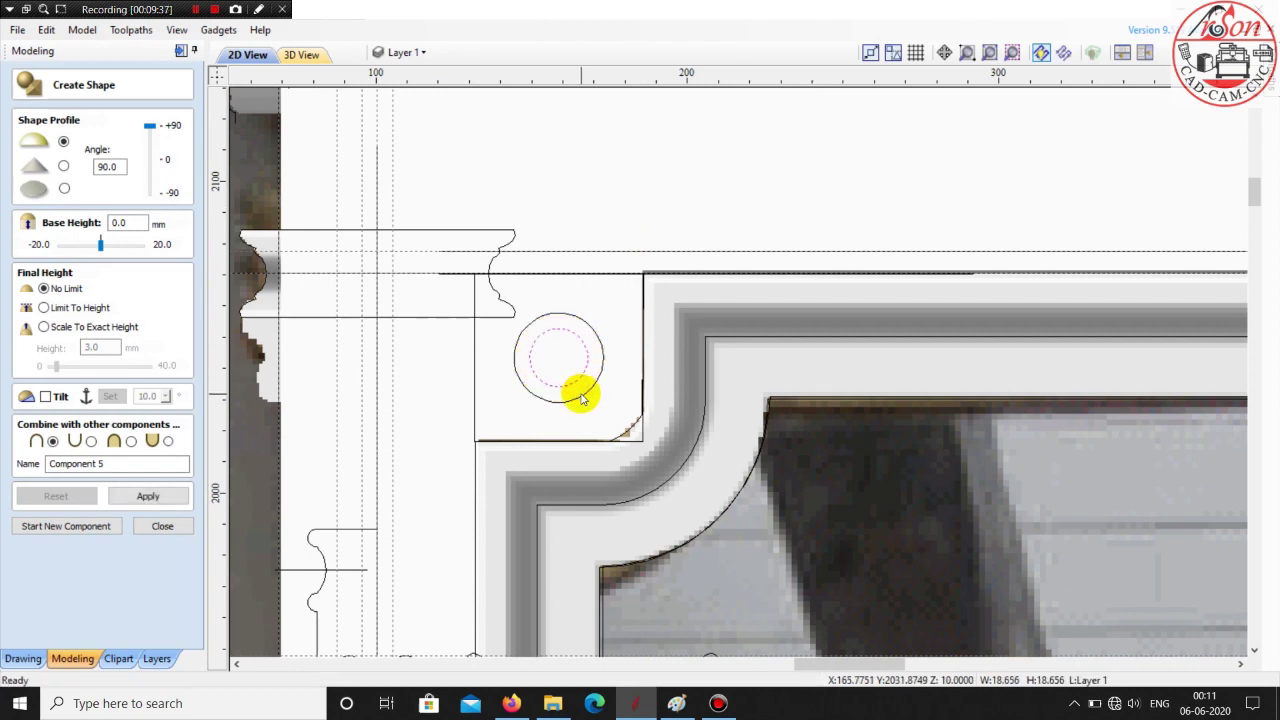
pyautogui.click(158, 498)
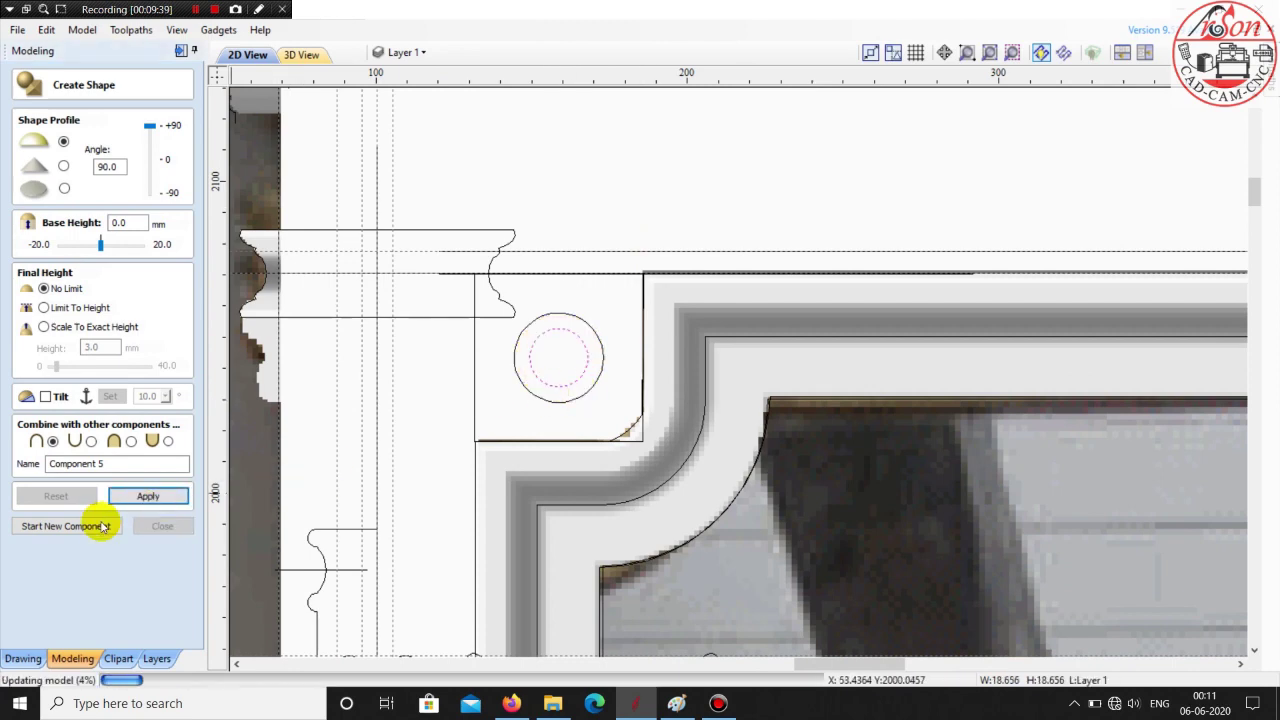
pyautogui.click(95, 533)
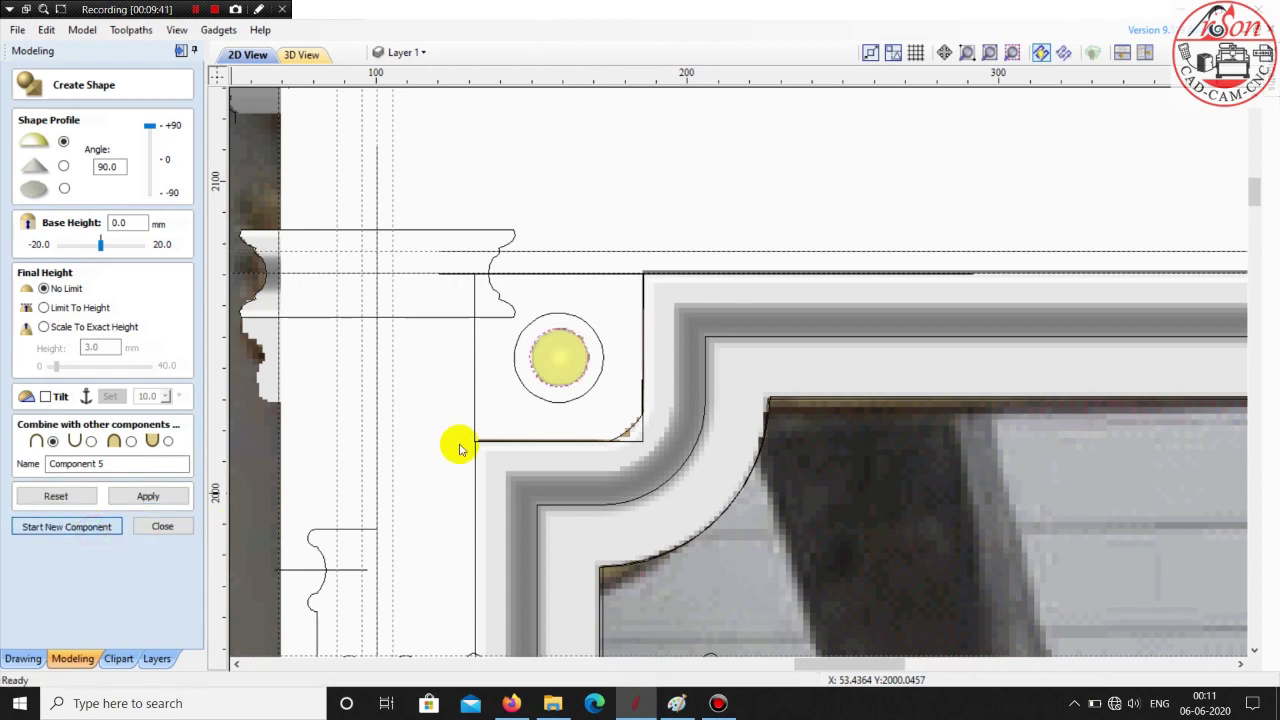
# - Create a rounded ring between the outer and inner corner circles as a separate component and finish shape creation
pyautogui.click(567, 400)
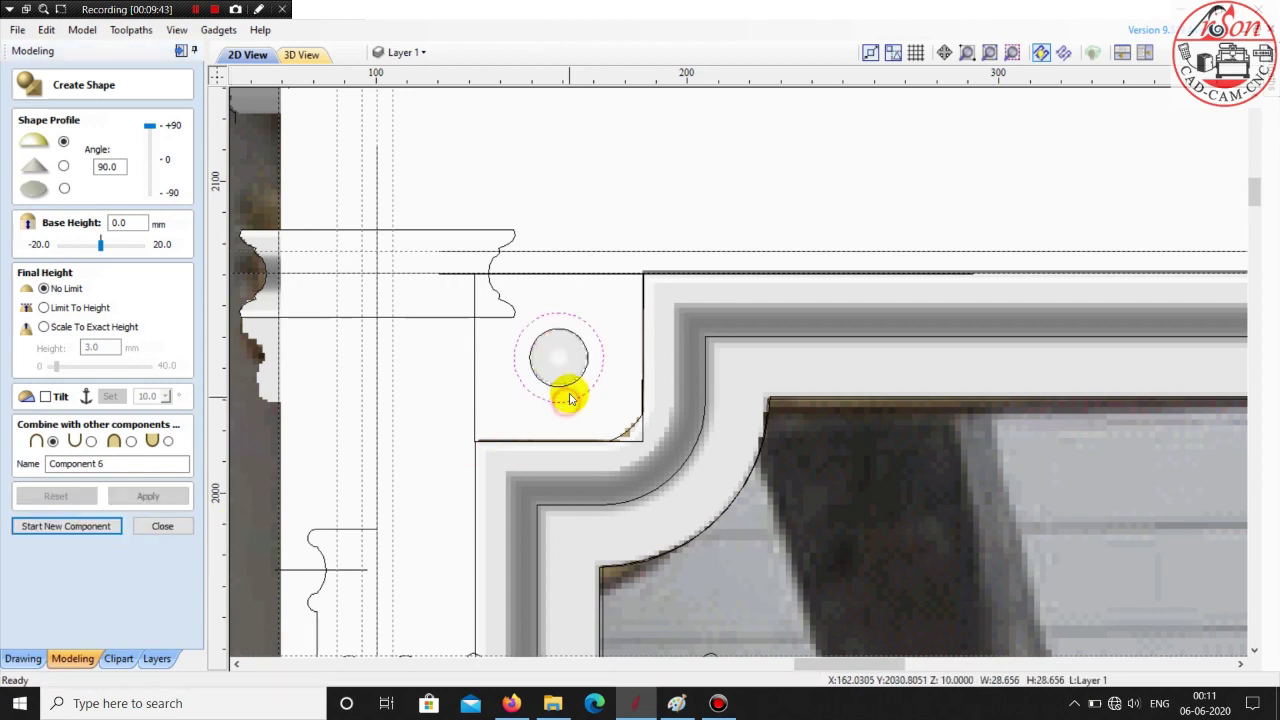
pyautogui.click(169, 495)
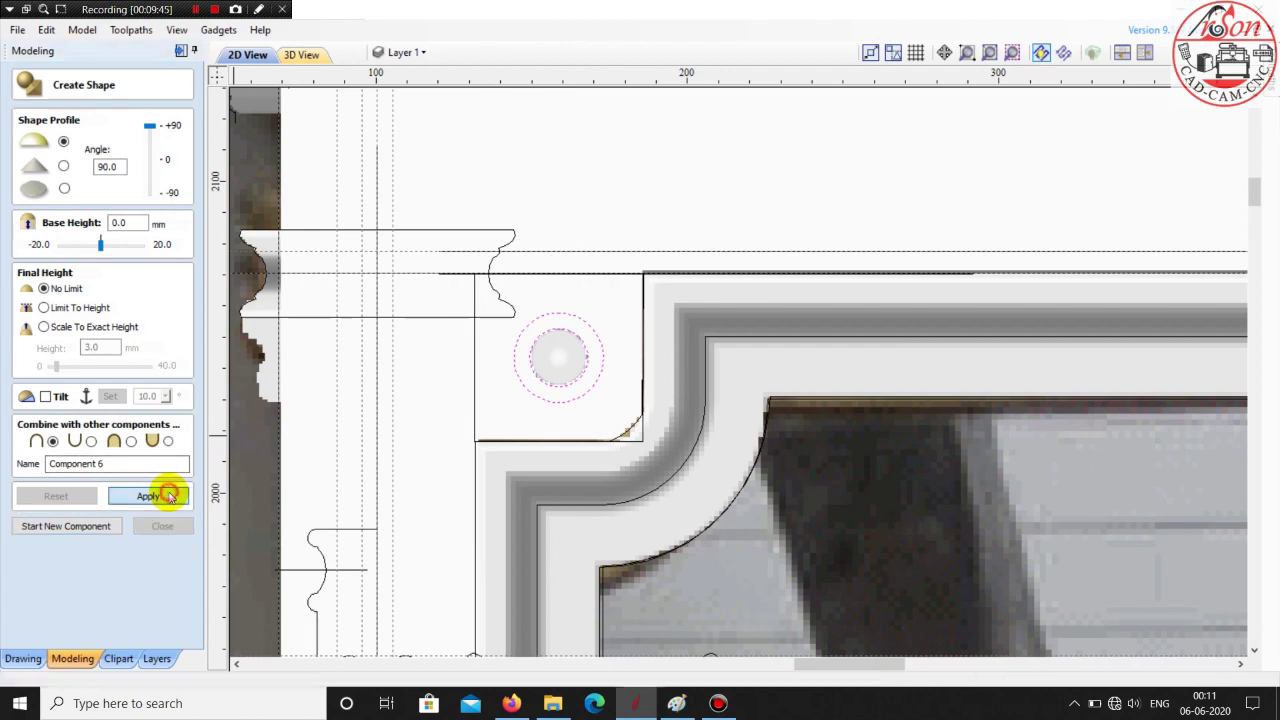
pyautogui.click(92, 527)
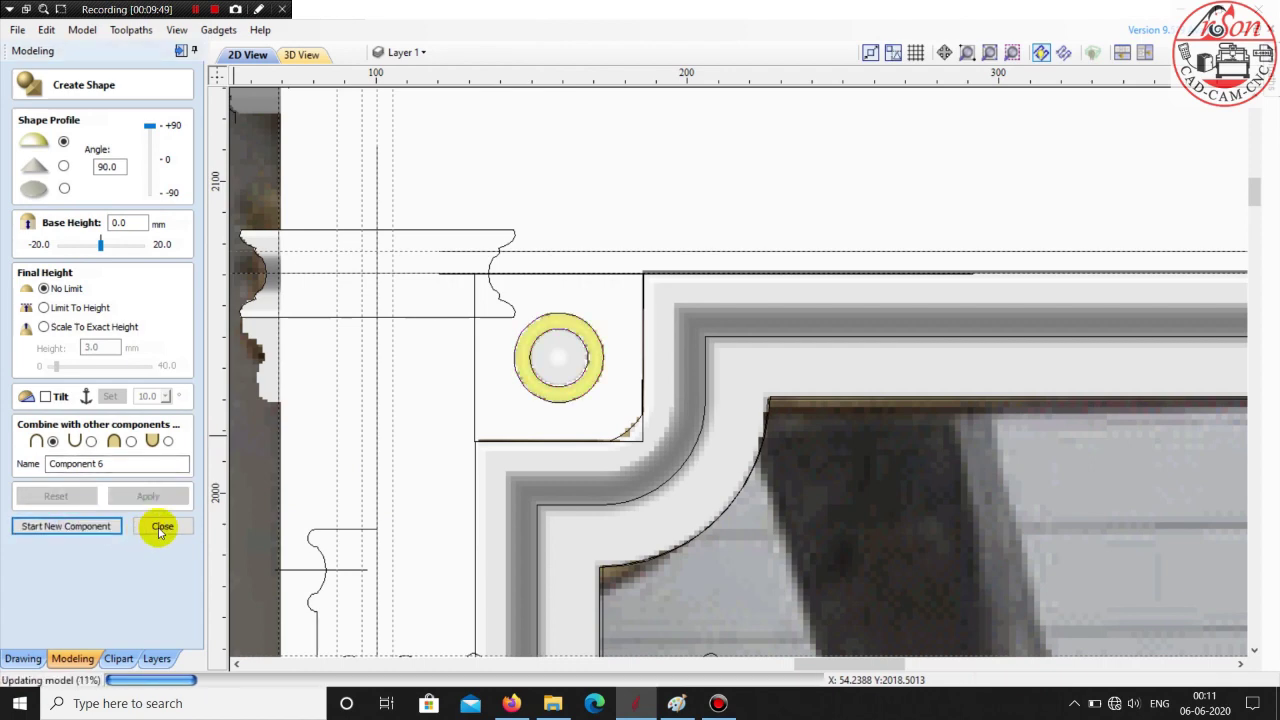
pyautogui.click(161, 527)
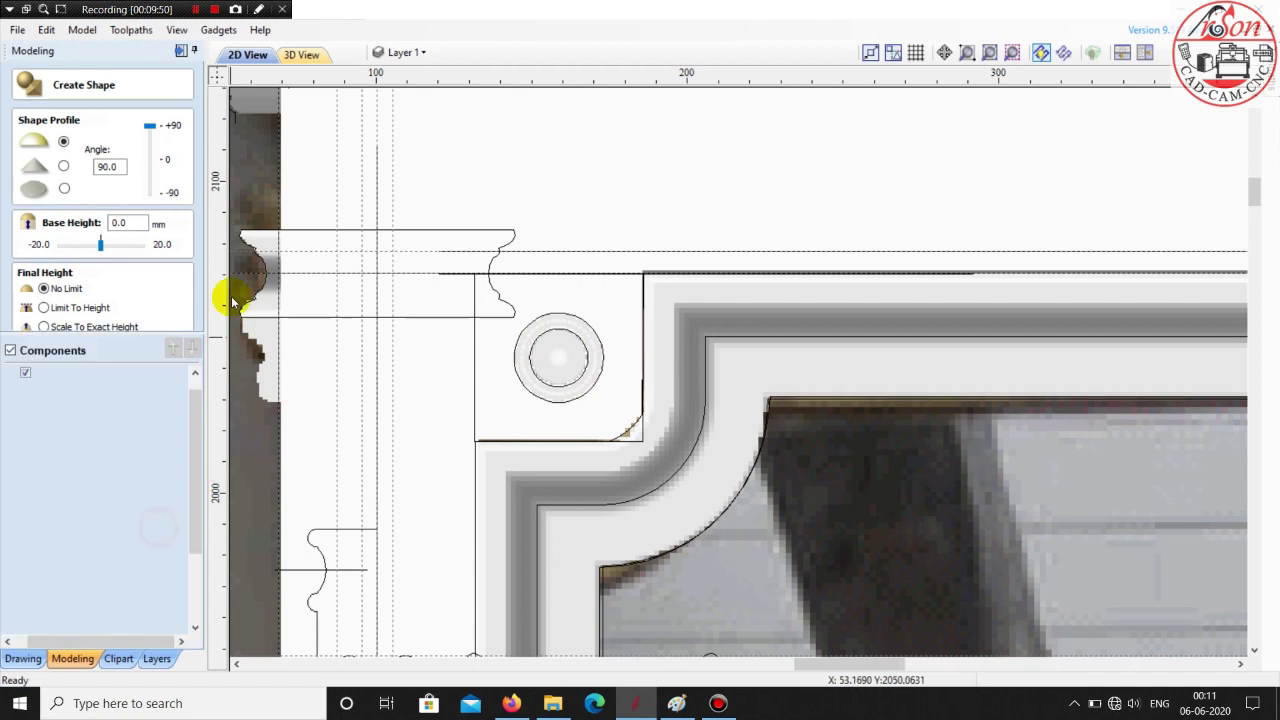
# - Mirror a copy of the upper-left corner dome and ring horizontally about the job center onto the opposite upper corner
pyautogui.click(298, 56)
pyautogui.scroll(-6, 510, 300)
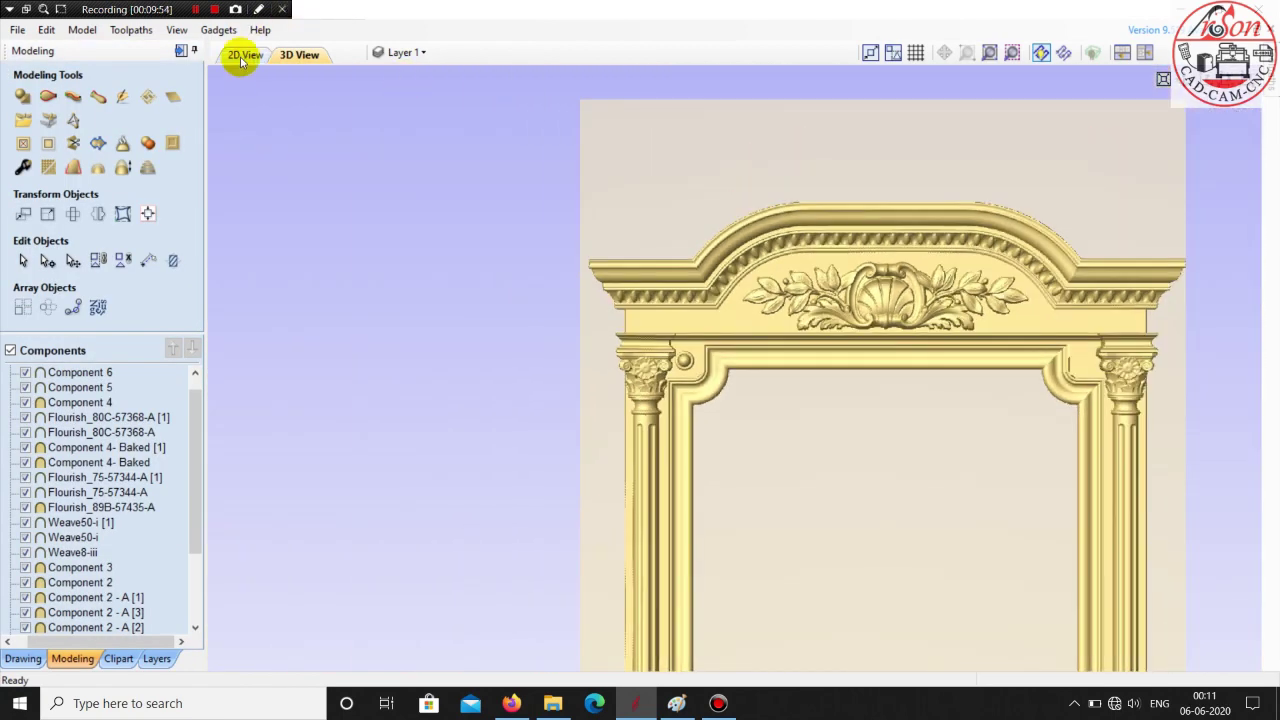
pyautogui.click(243, 57)
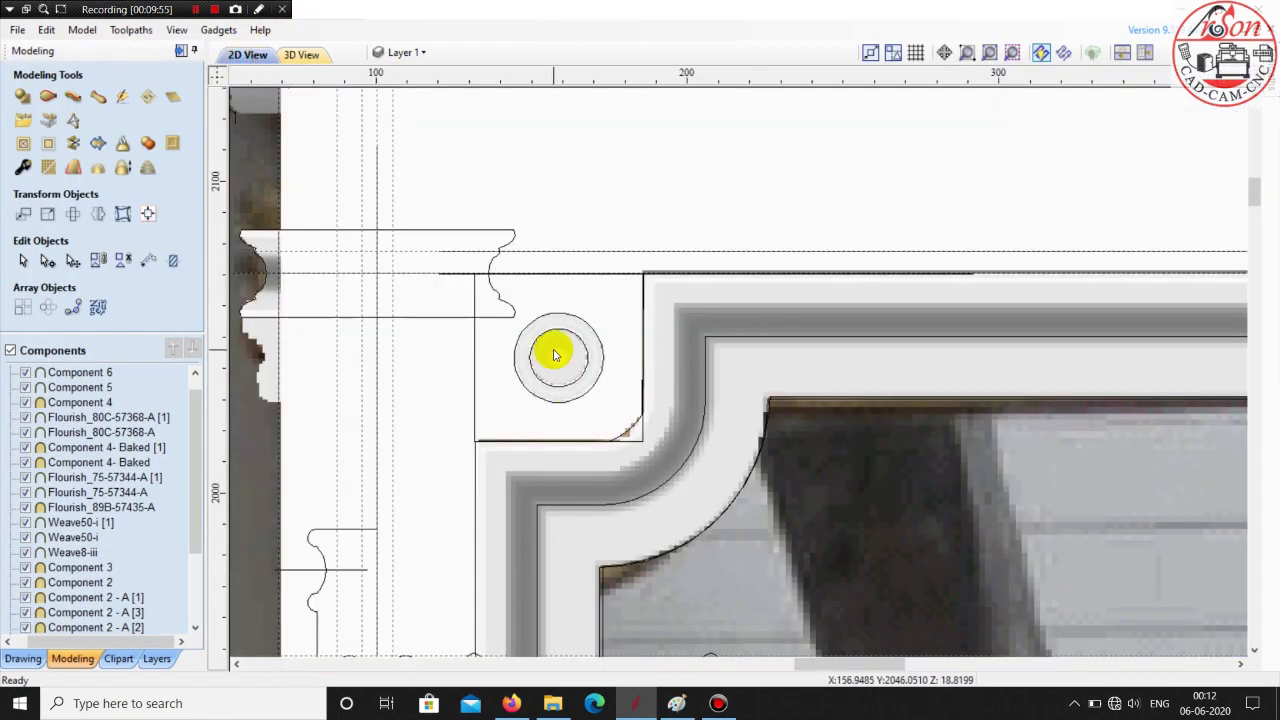
pyautogui.click(588, 360)
pyautogui.keyDown('shift'); pyautogui.click(592, 345); pyautogui.keyUp('shift')
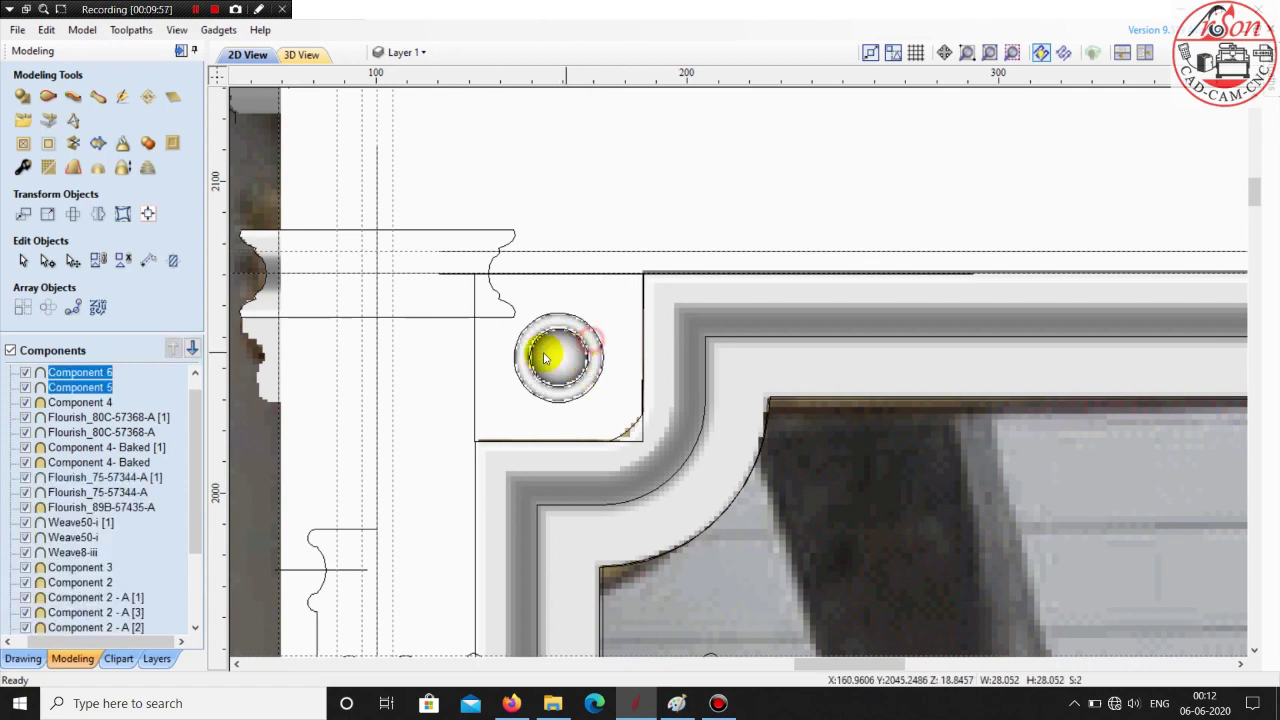
pyautogui.scroll(-5, 600, 355)
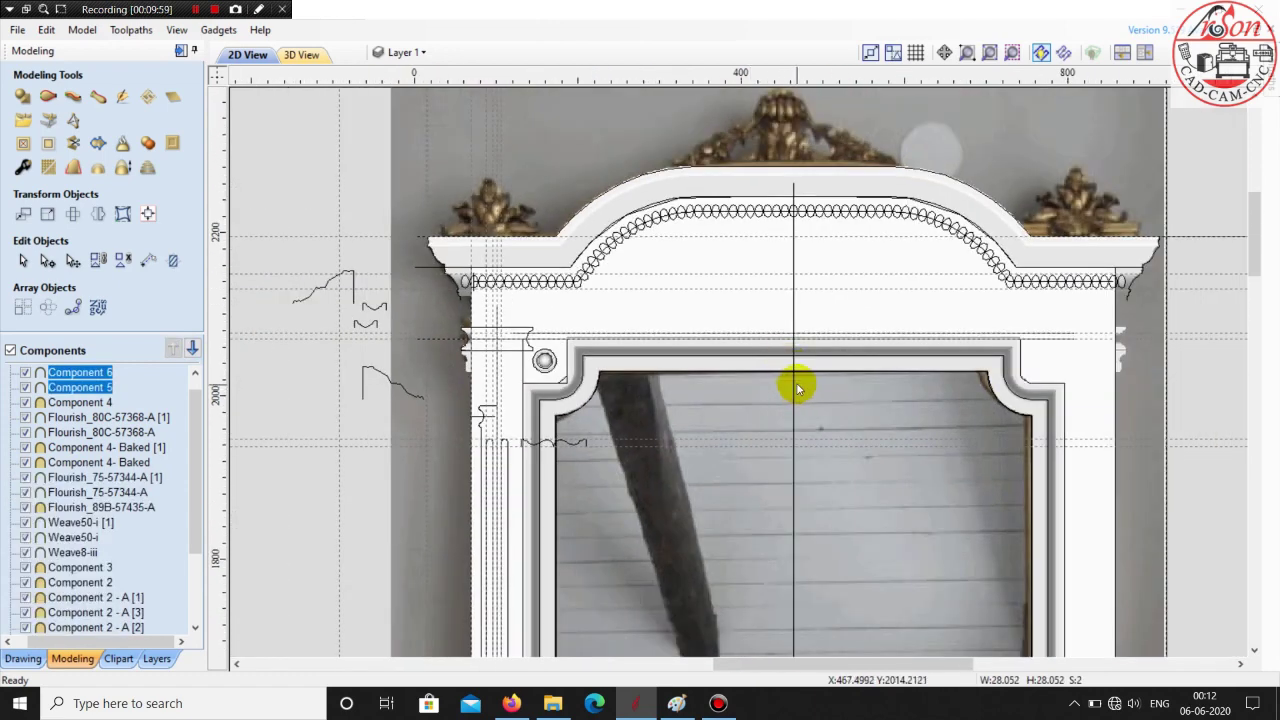
pyautogui.click(98, 213)
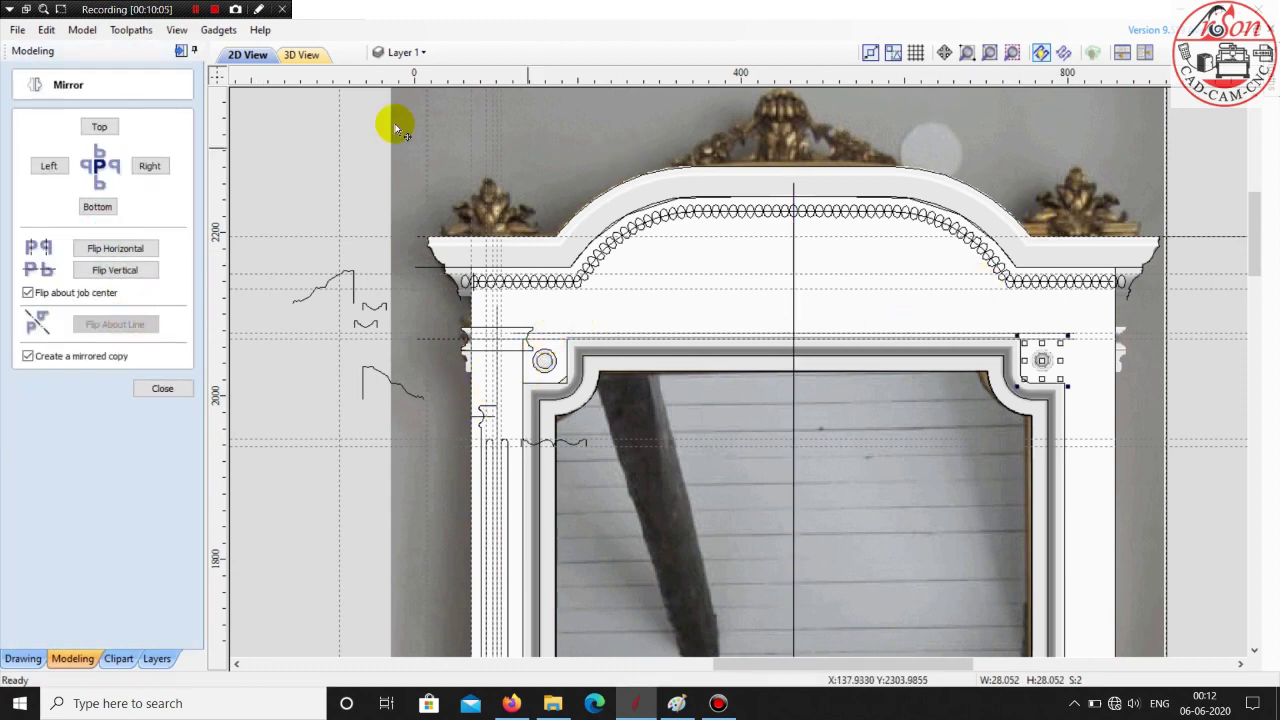
# - Inspect both upper corner ornaments in 3D and finish the mirroring
pyautogui.click(299, 55)
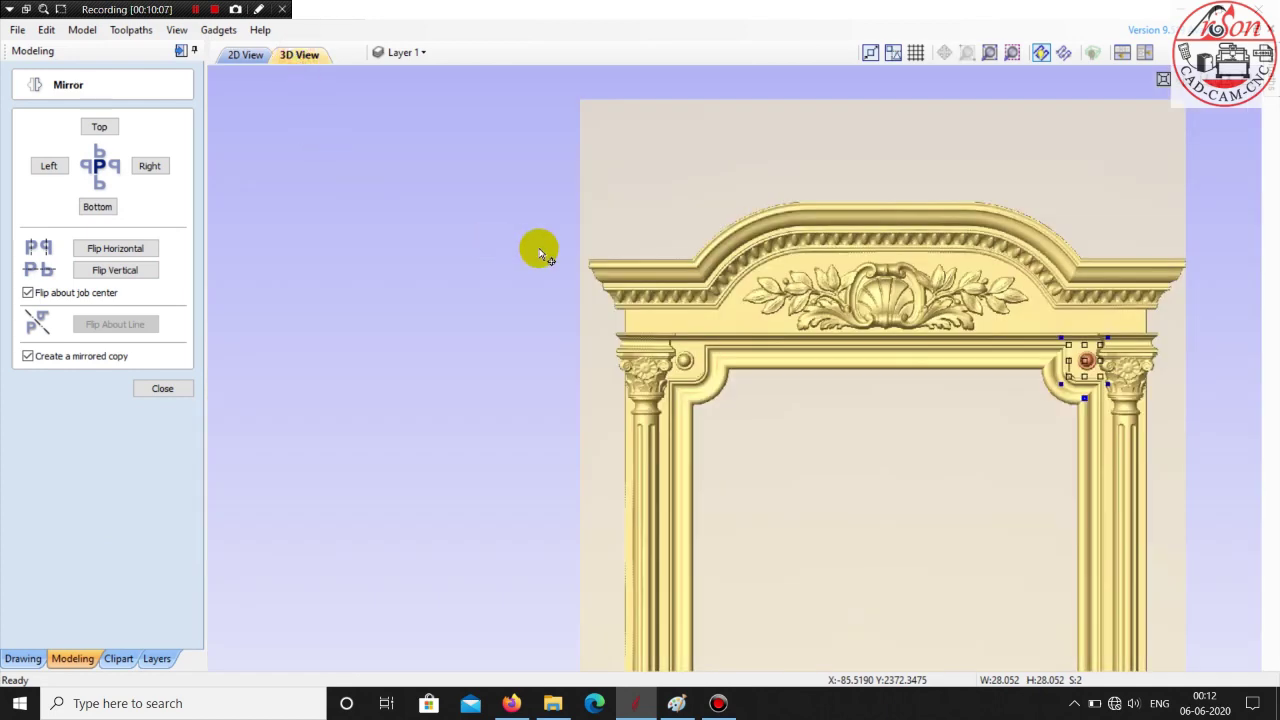
pyautogui.scroll(2, 522, 255)
pyautogui.click(780, 406)
pyautogui.scroll(-2, 780, 406)
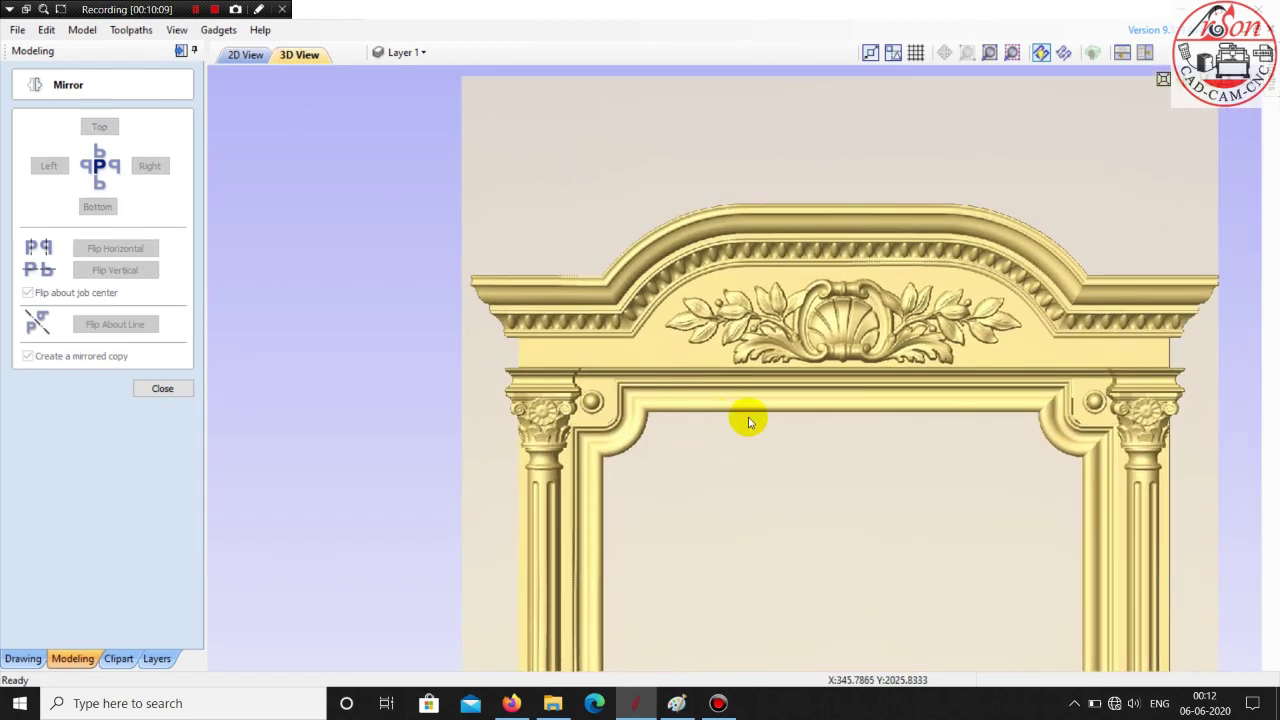
pyautogui.scroll(3, 749, 421)
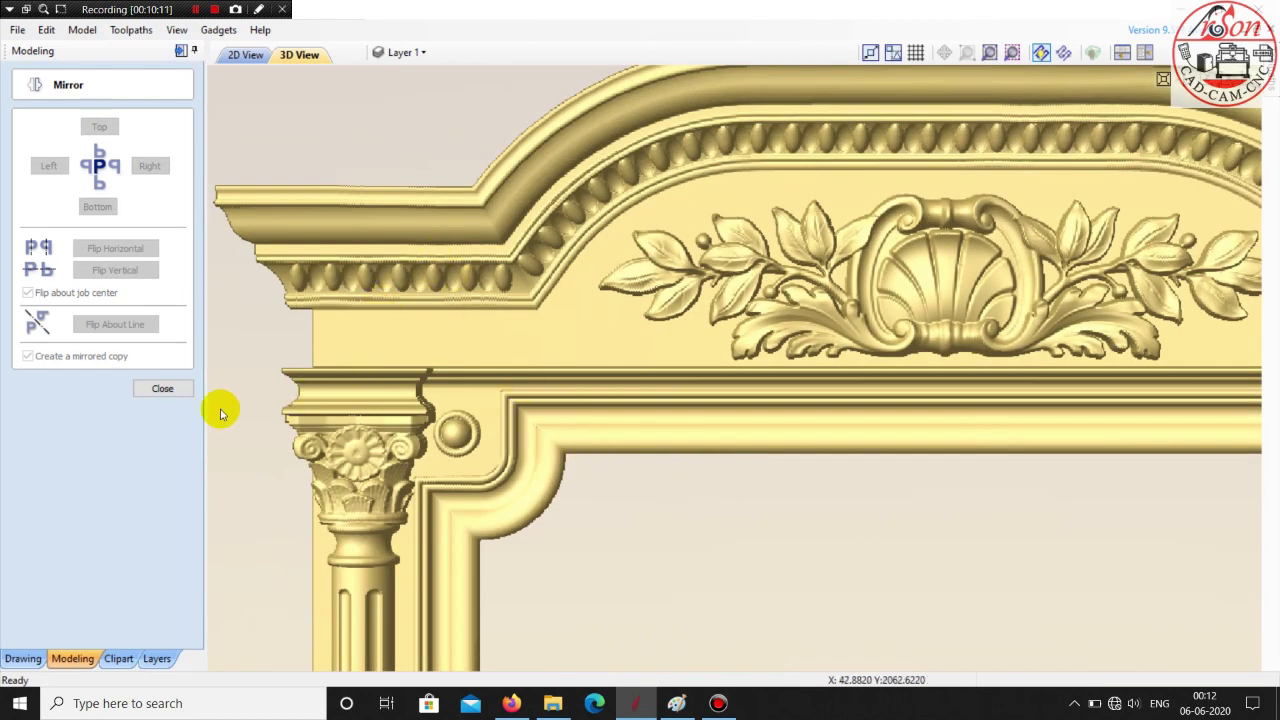
pyautogui.click(163, 389)
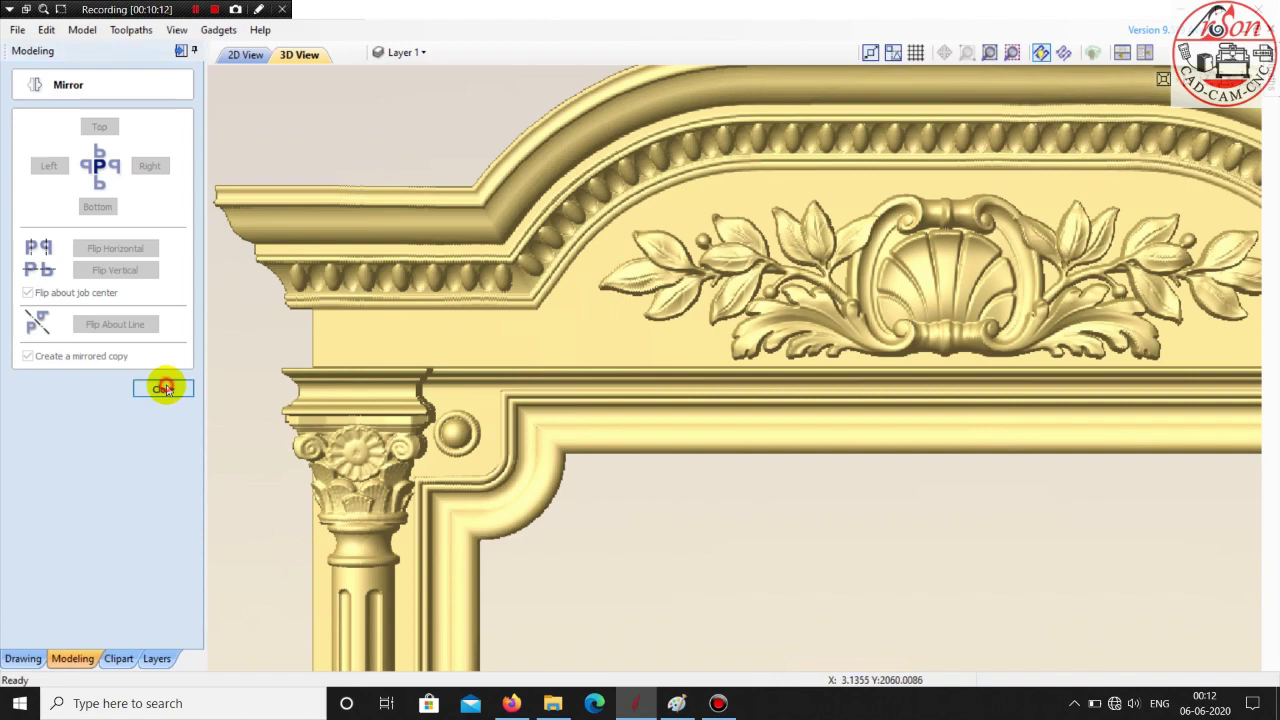
pyautogui.click(192, 10)
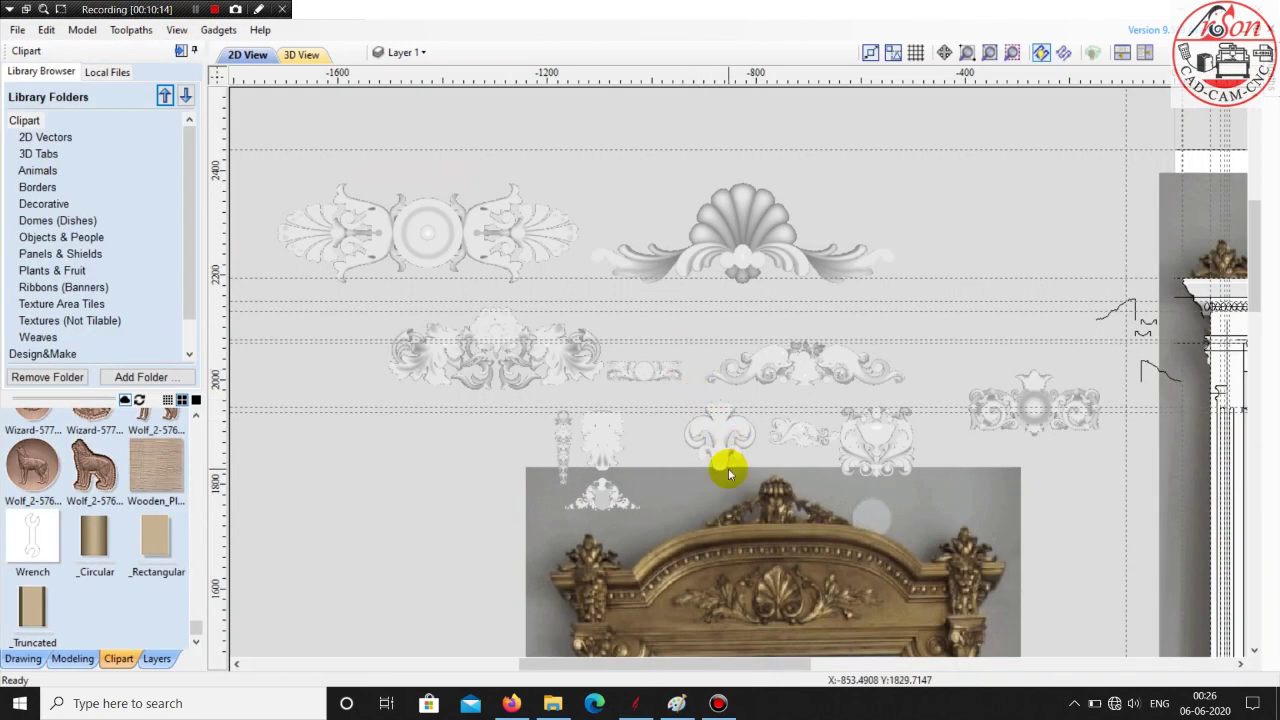
# - Examine the imported flourish clipart around the reference photo for a piece that suits the crest ornament
pyautogui.click(22, 659)
pyautogui.scroll(-1, 430, 478)
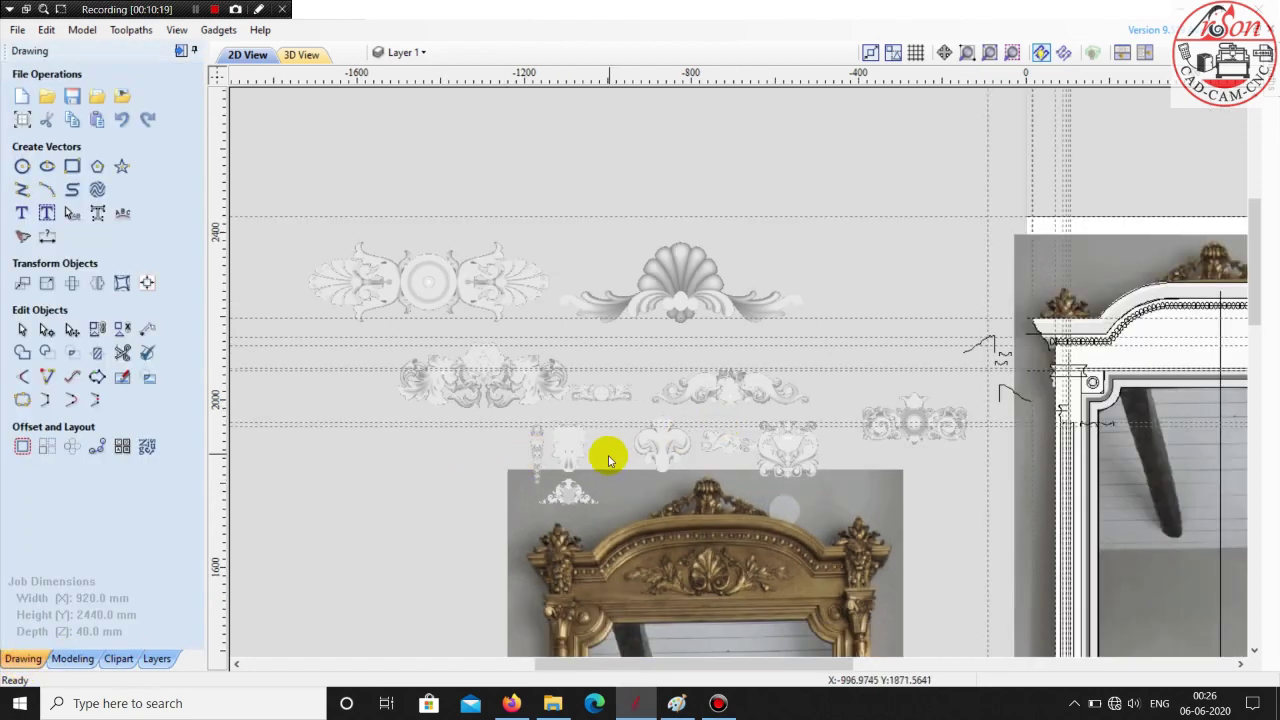
pyautogui.scroll(1, 611, 452)
pyautogui.scroll(-1, 437, 400)
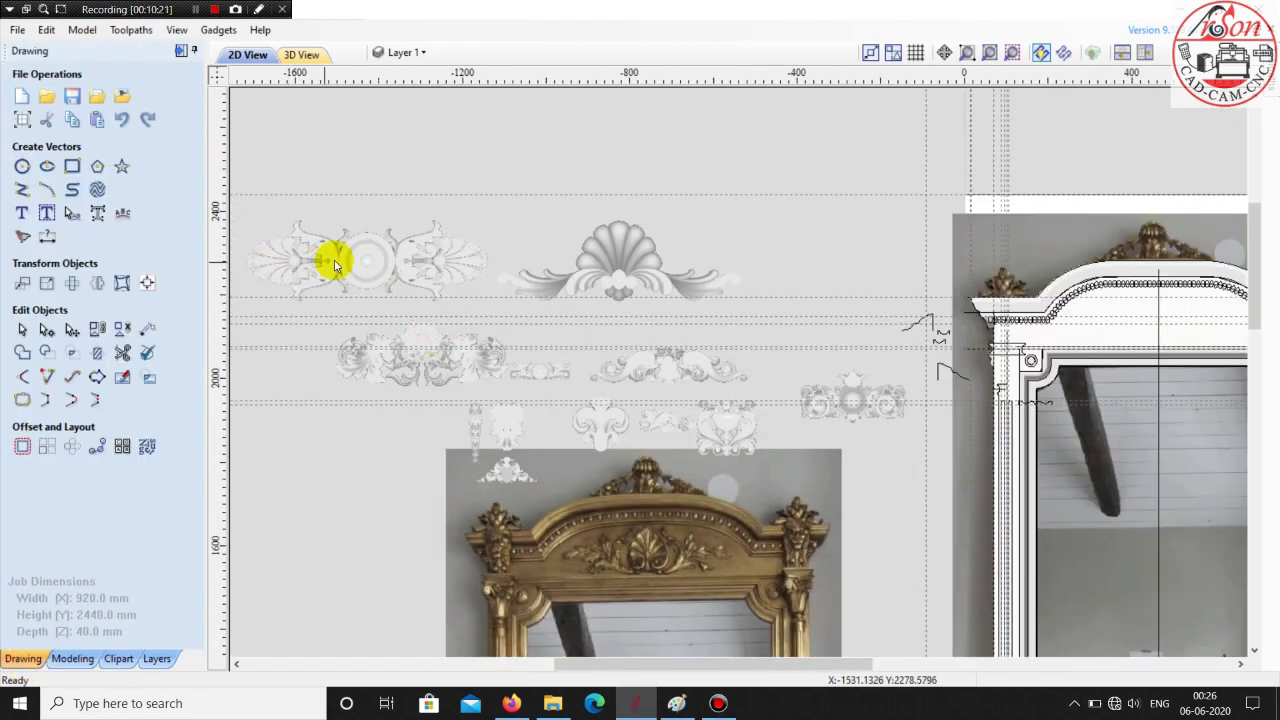
pyautogui.click(336, 265)
pyautogui.click(627, 257)
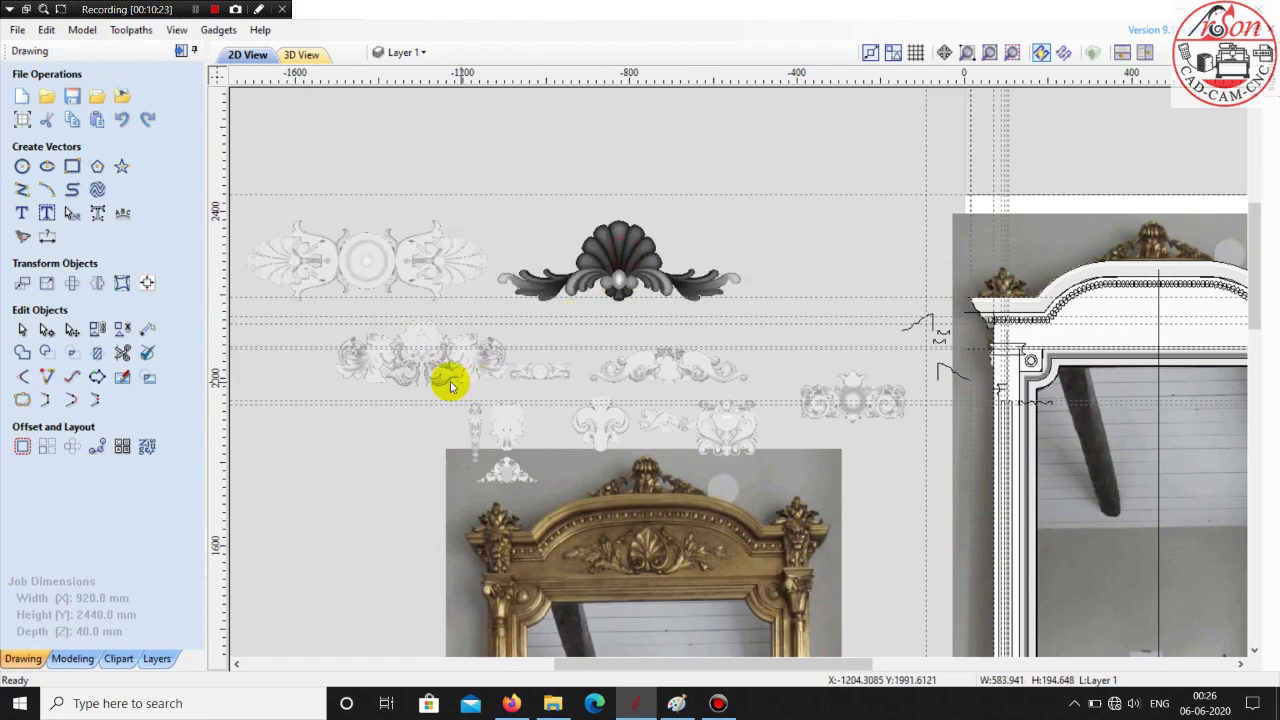
pyautogui.scroll(2, 420, 378)
pyautogui.click(443, 360)
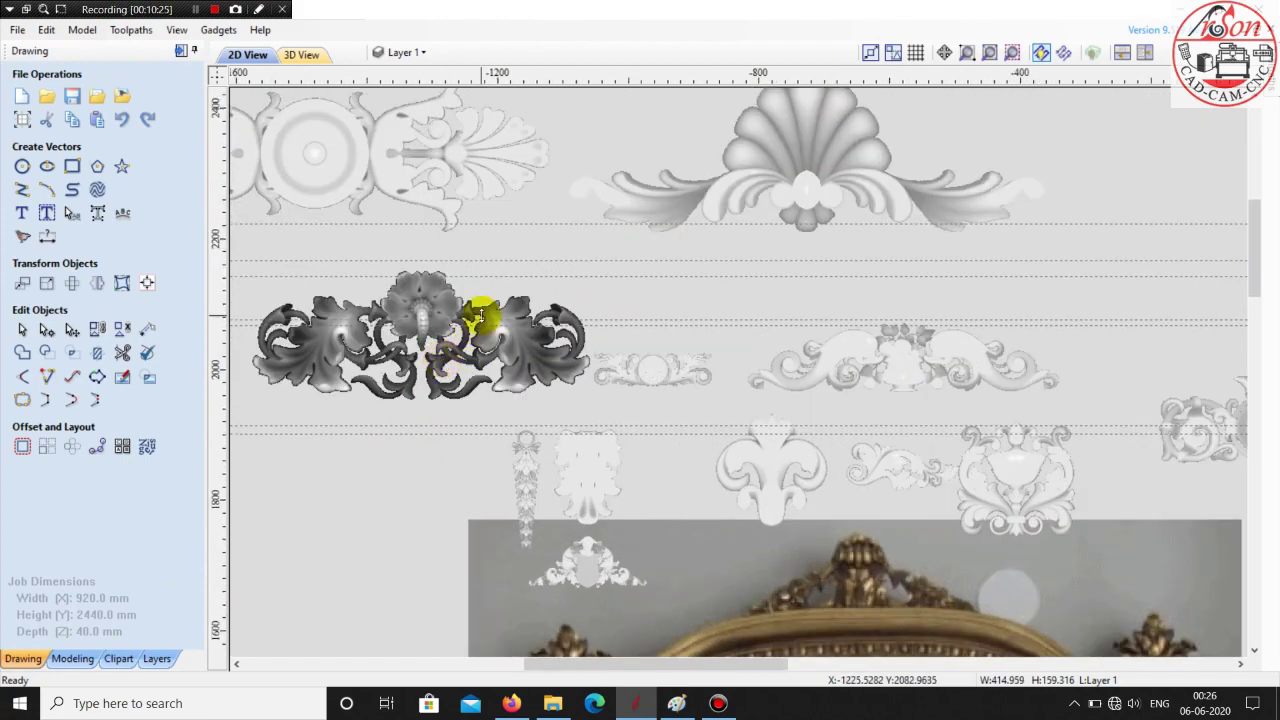
pyautogui.scroll(-1, 686, 443)
pyautogui.scroll(2, 700, 460)
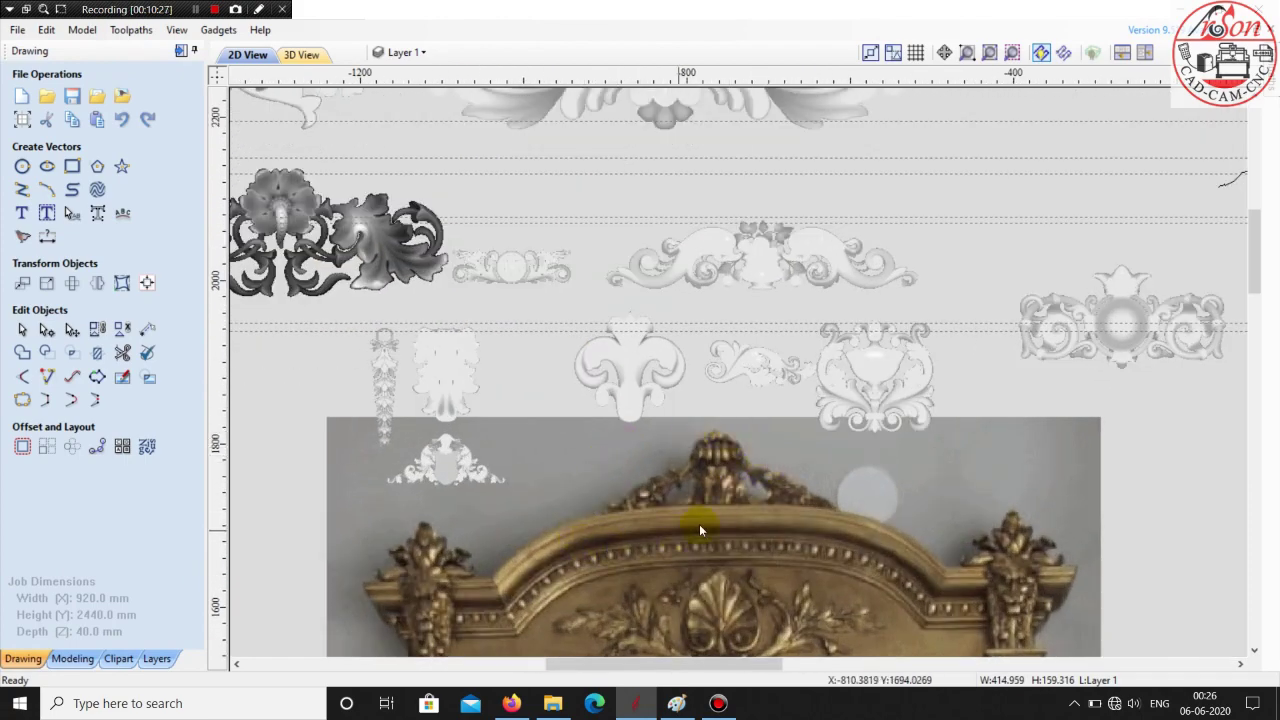
pyautogui.scroll(-2, 700, 482)
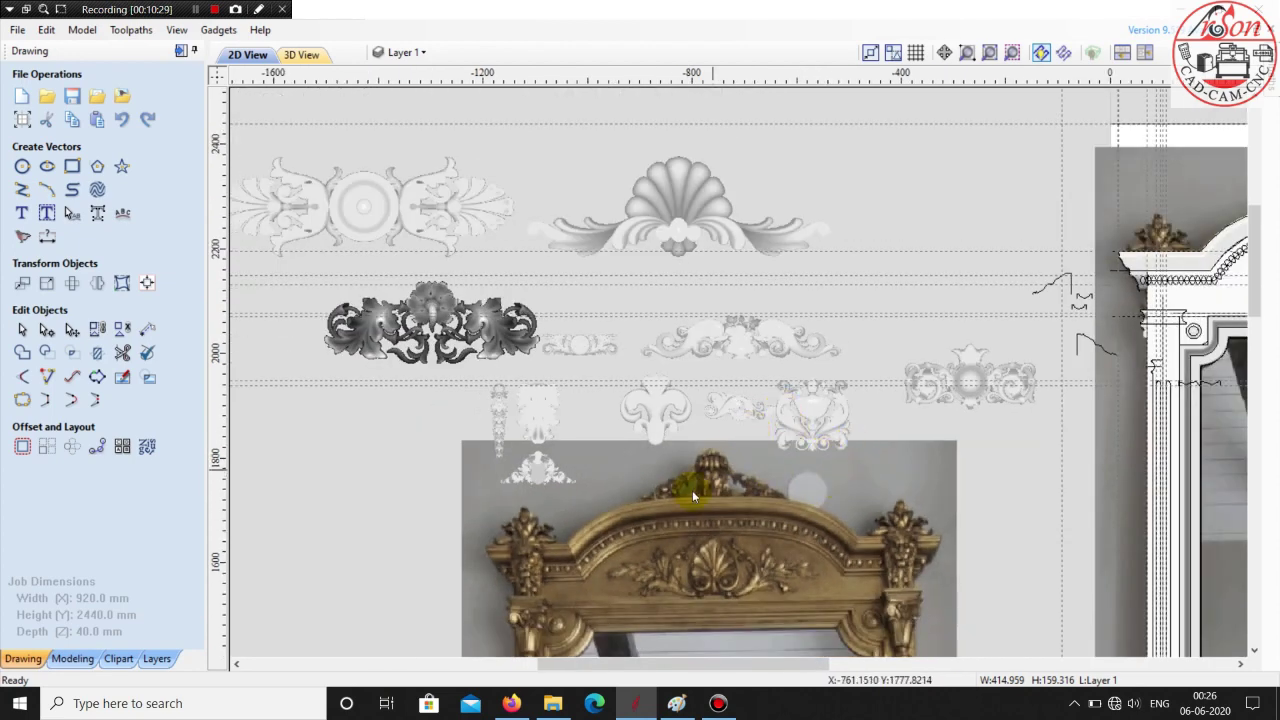
pyautogui.scroll(1, 700, 498)
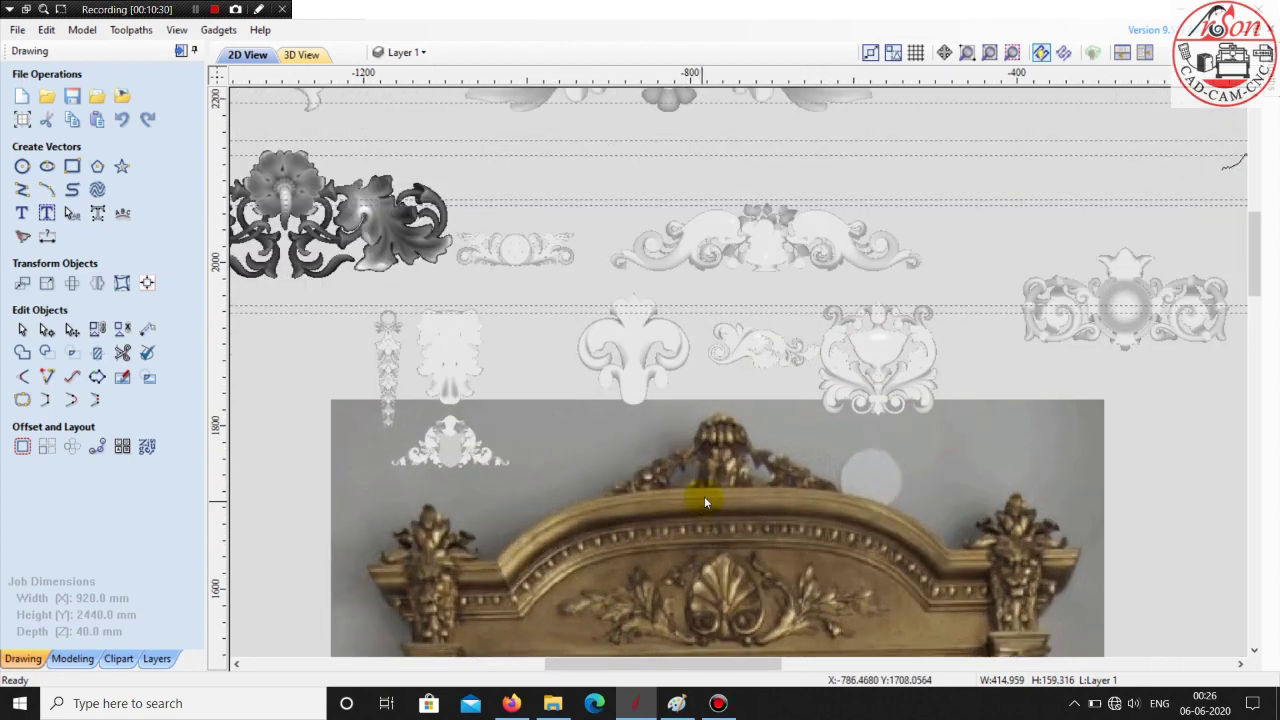
pyautogui.click(881, 367)
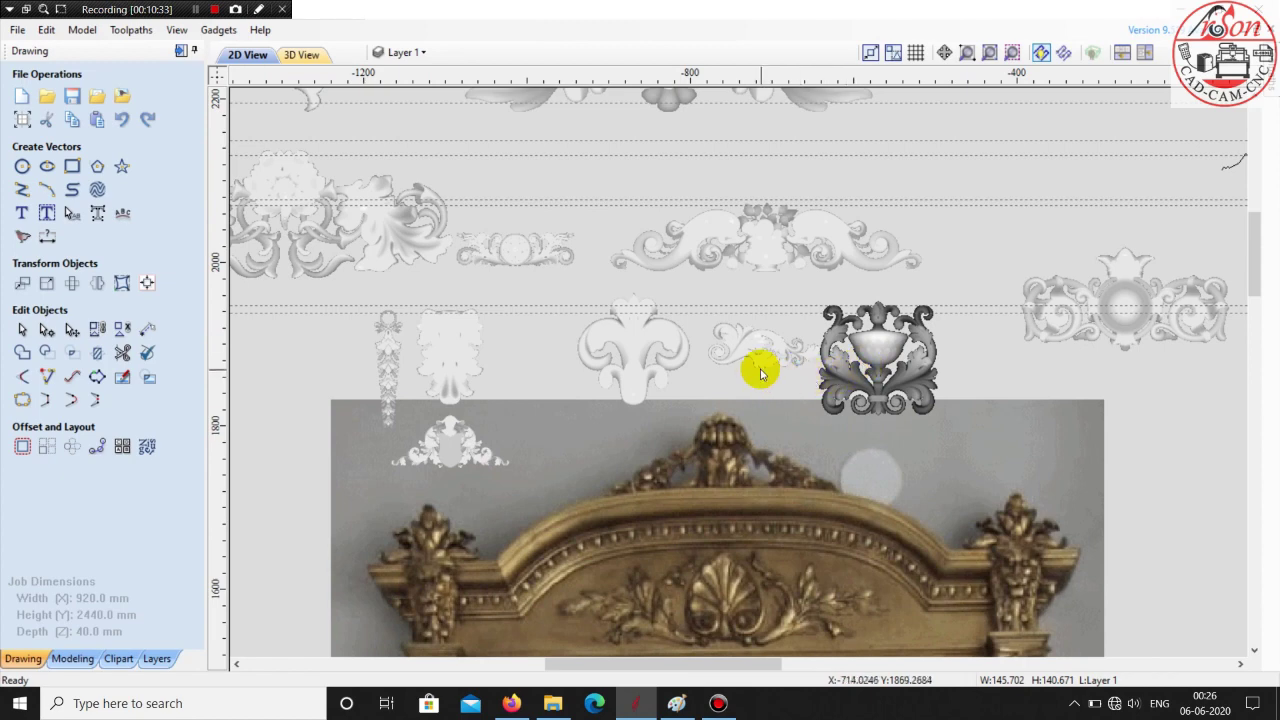
pyautogui.click(760, 232)
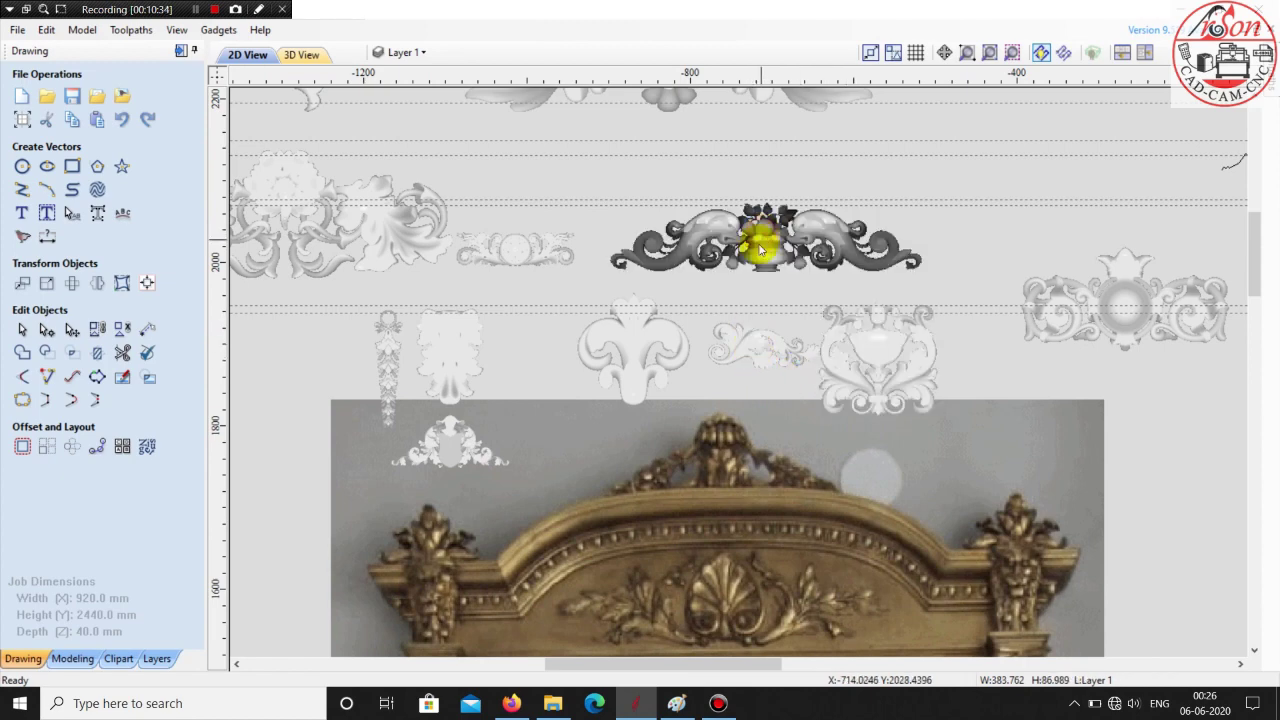
# - Enlarge the small medallion flourish to about 371 x 108 mm and place it over the crest in the spare reference photo
pyautogui.click(524, 251)
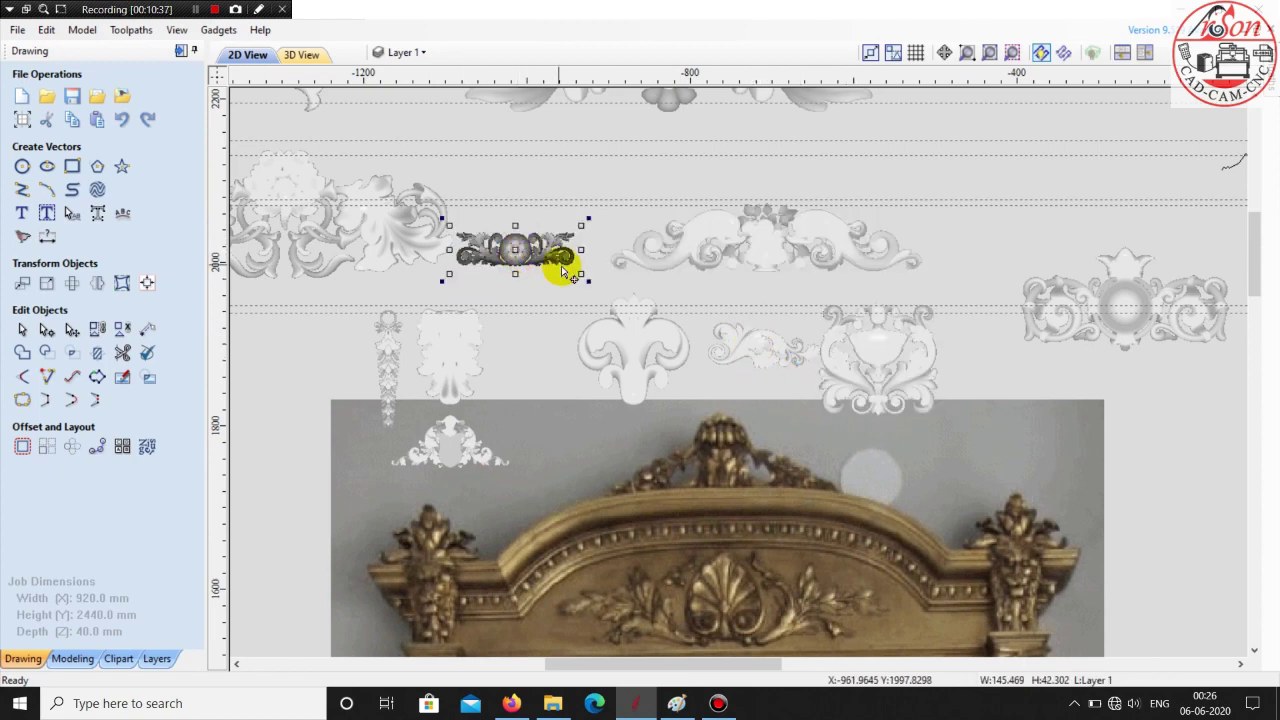
pyautogui.moveTo(580, 271); pyautogui.dragTo(666, 320)
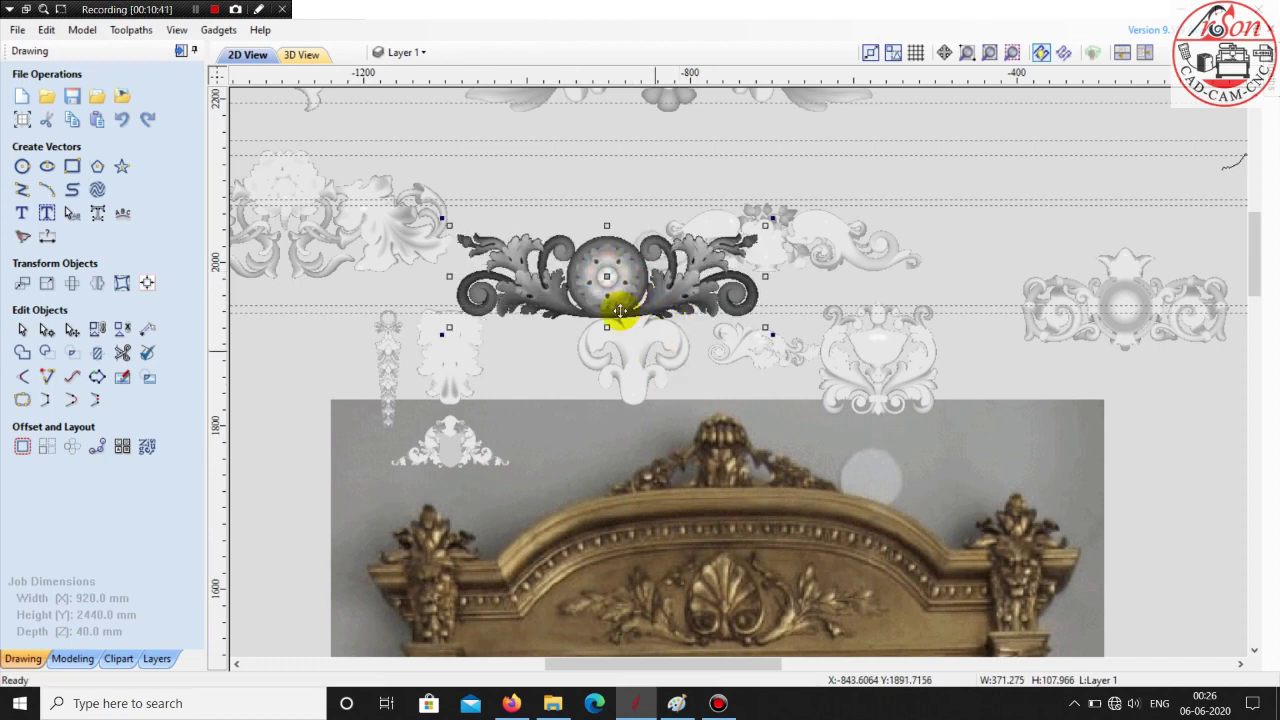
pyautogui.moveTo(608, 261); pyautogui.dragTo(723, 440)
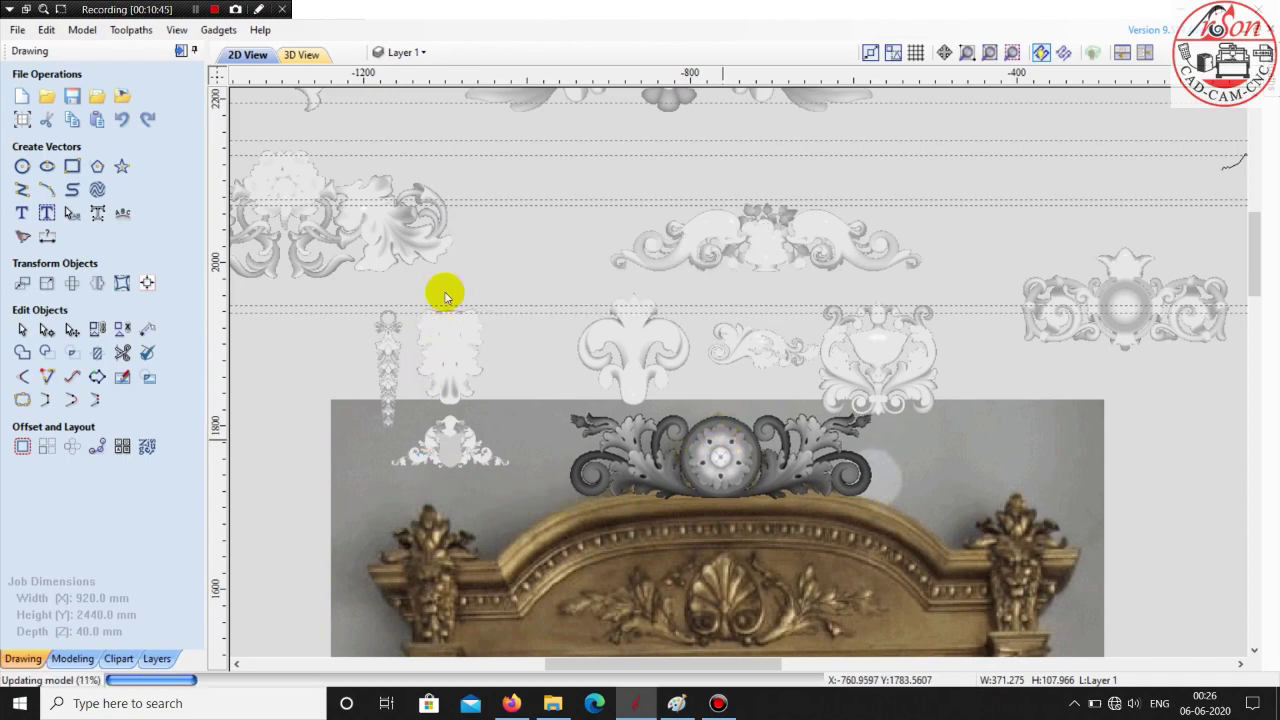
# - Move the enlarged medallion flourish onto the top of the modelled frame's arch, resting on the cornice edge
pyautogui.scroll(-1, 435, 340)
pyautogui.scroll(-1, 435, 340)
pyautogui.click(78, 660)
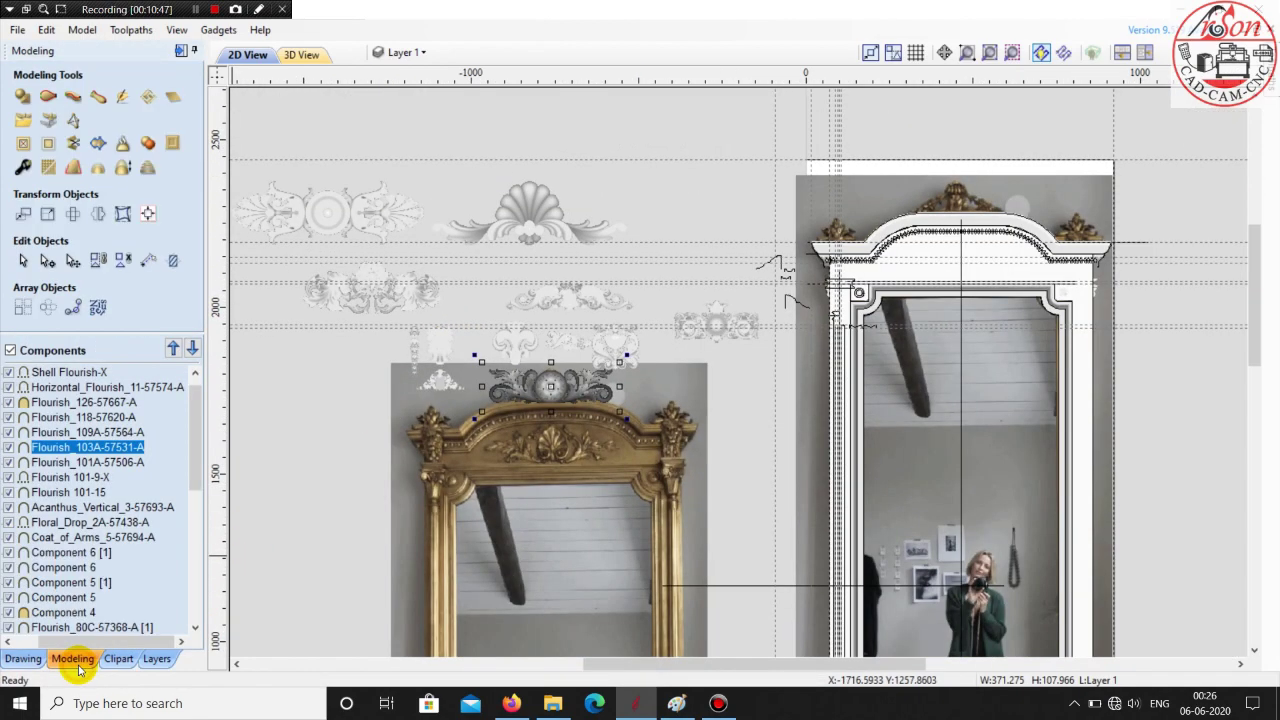
pyautogui.click(299, 55)
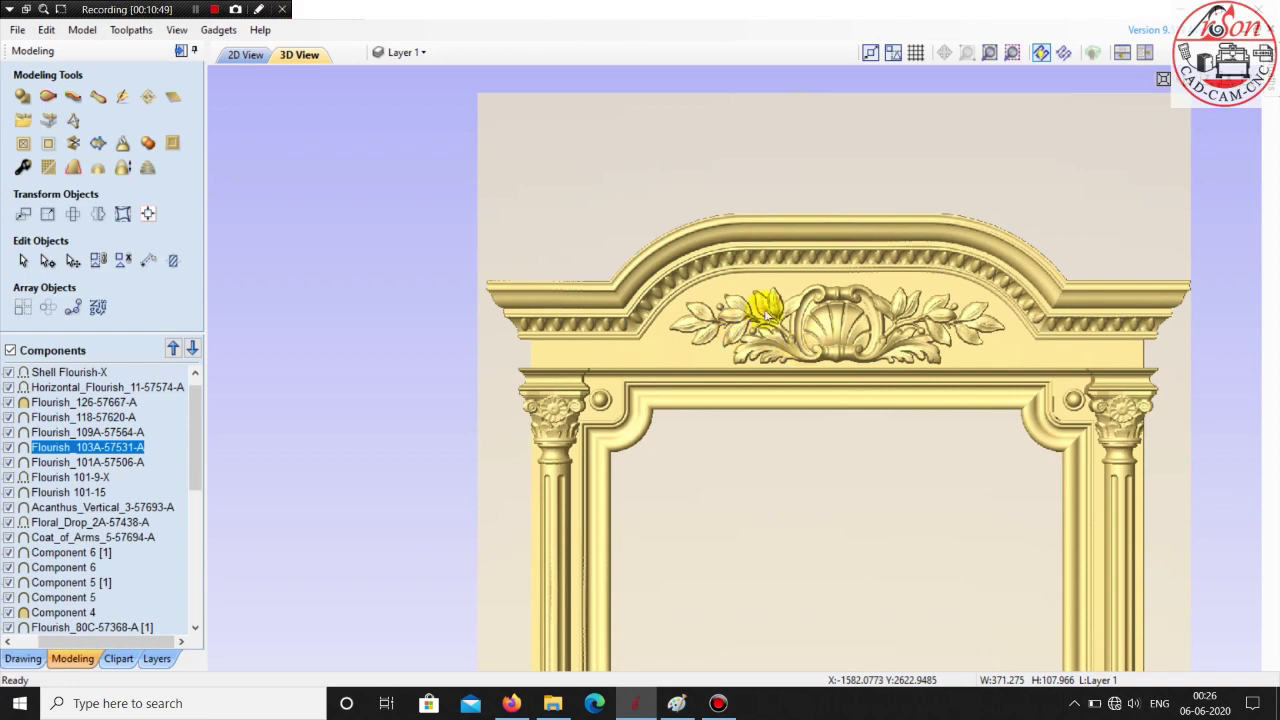
pyautogui.click(247, 54)
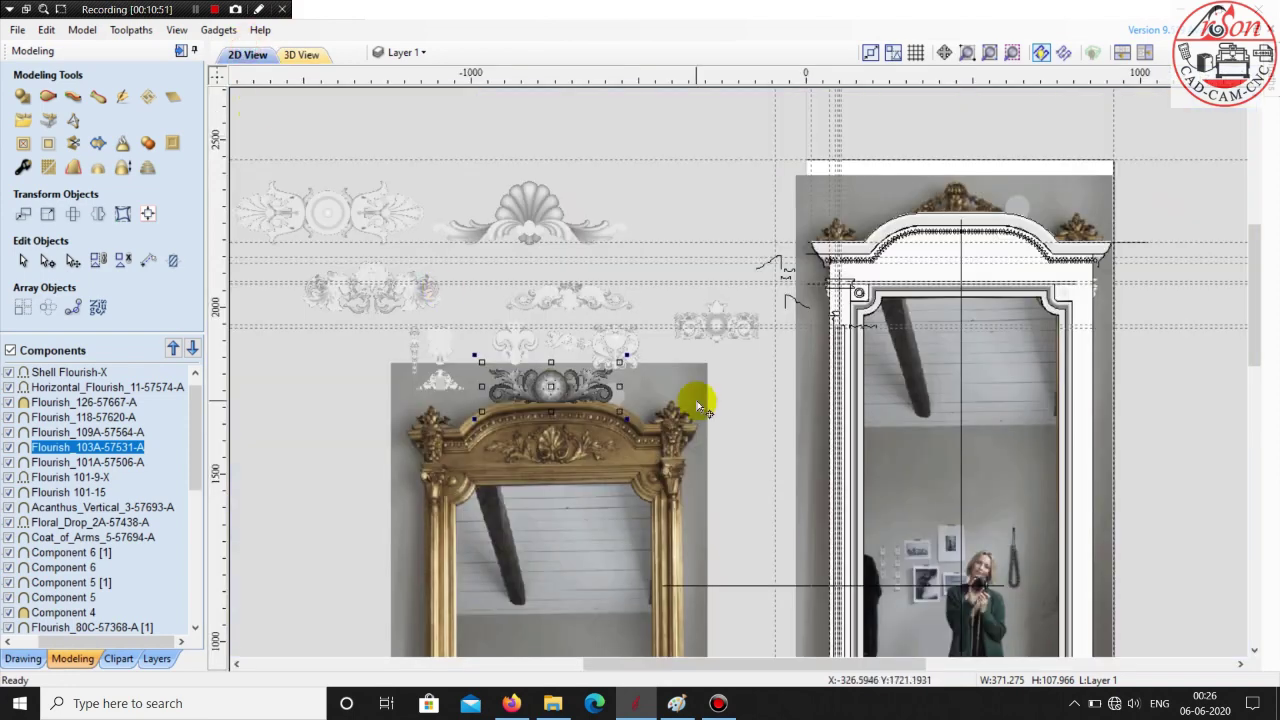
pyautogui.moveTo(563, 381); pyautogui.dragTo(960, 194)
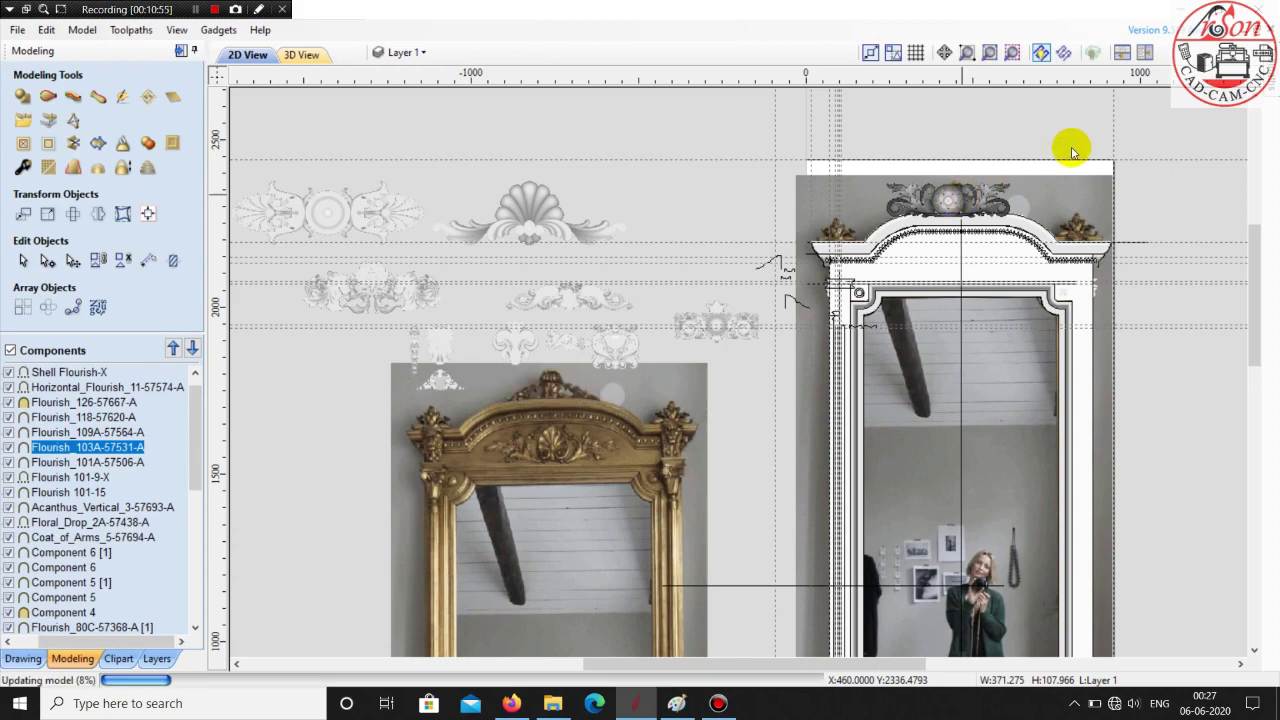
pyautogui.scroll(6, 747, 263)
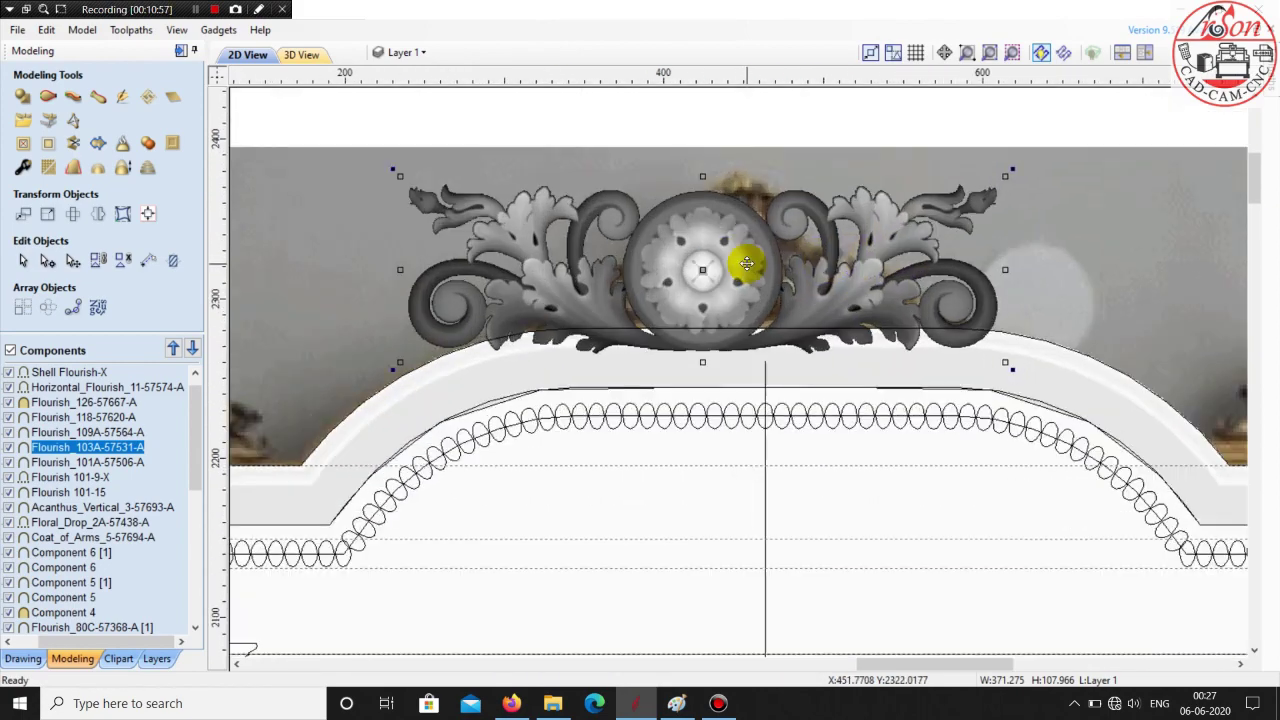
pyautogui.moveTo(714, 264); pyautogui.dragTo(748, 259)
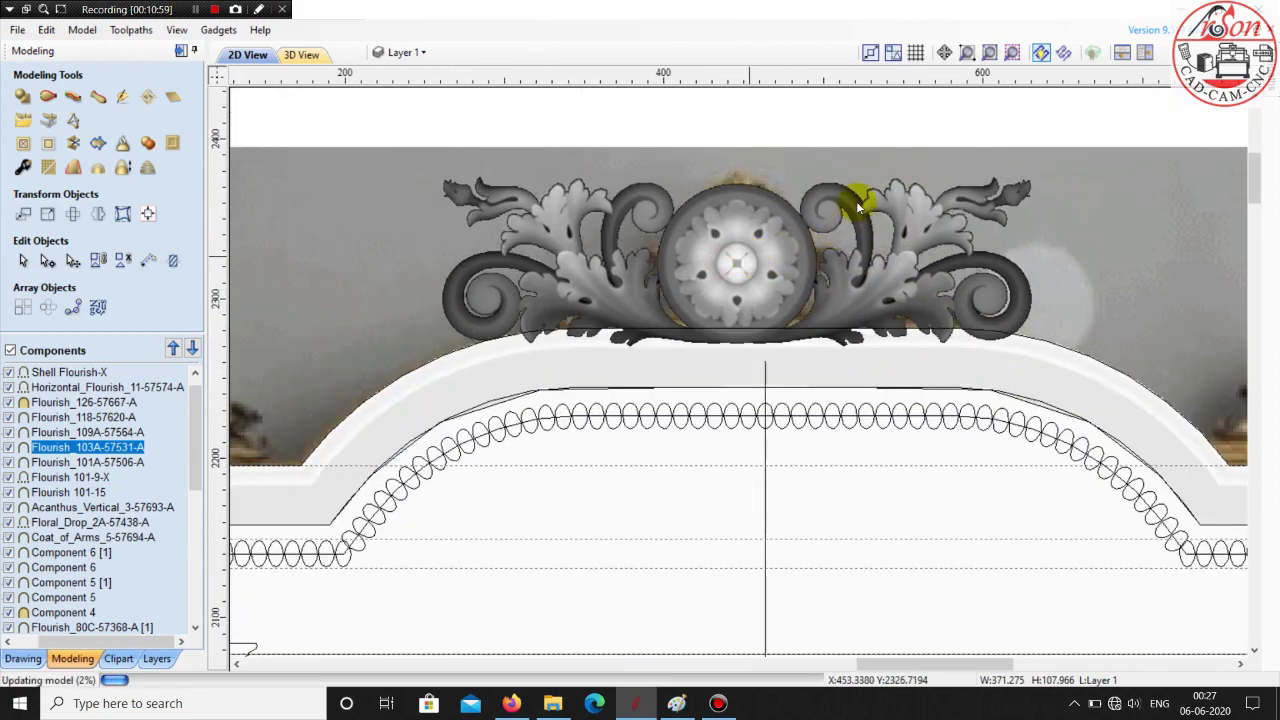
pyautogui.scroll(-4, 847, 222)
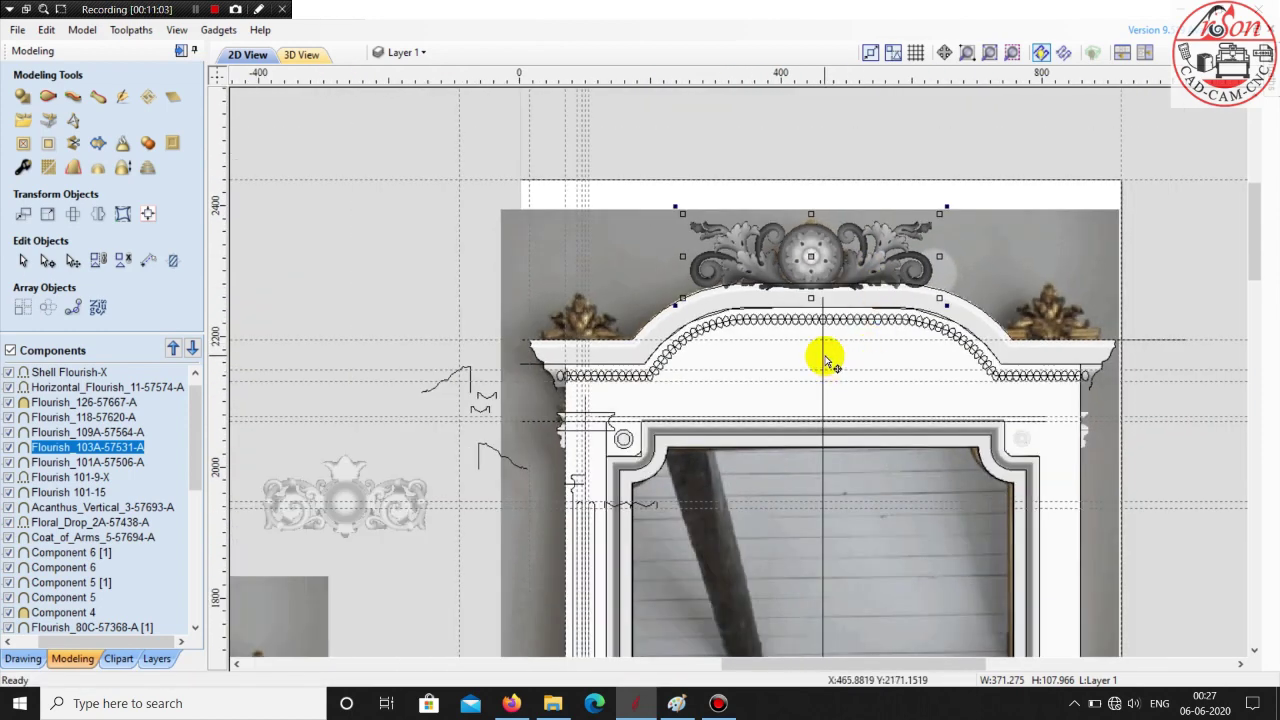
# - Center the crest flourish horizontally on the frame's vertical centre line
pyautogui.keyDown('shift'); pyautogui.click(824, 358); pyautogui.keyUp('shift')
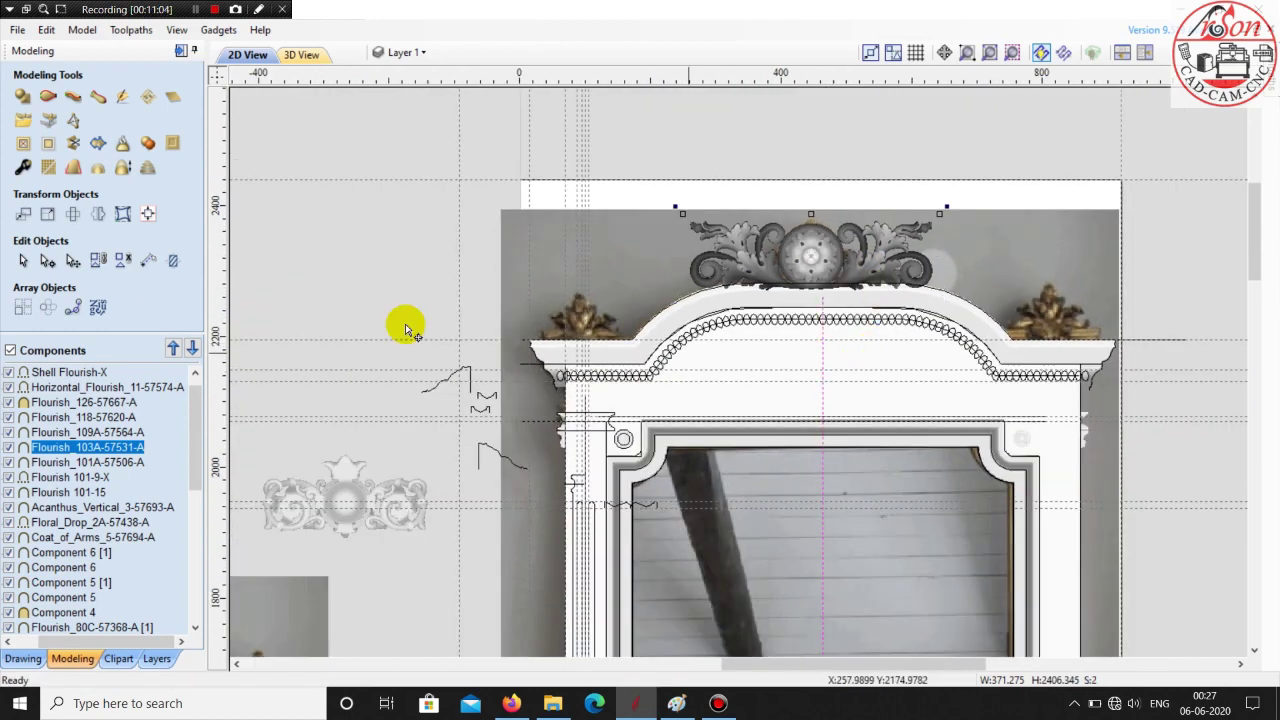
pyautogui.click(147, 215)
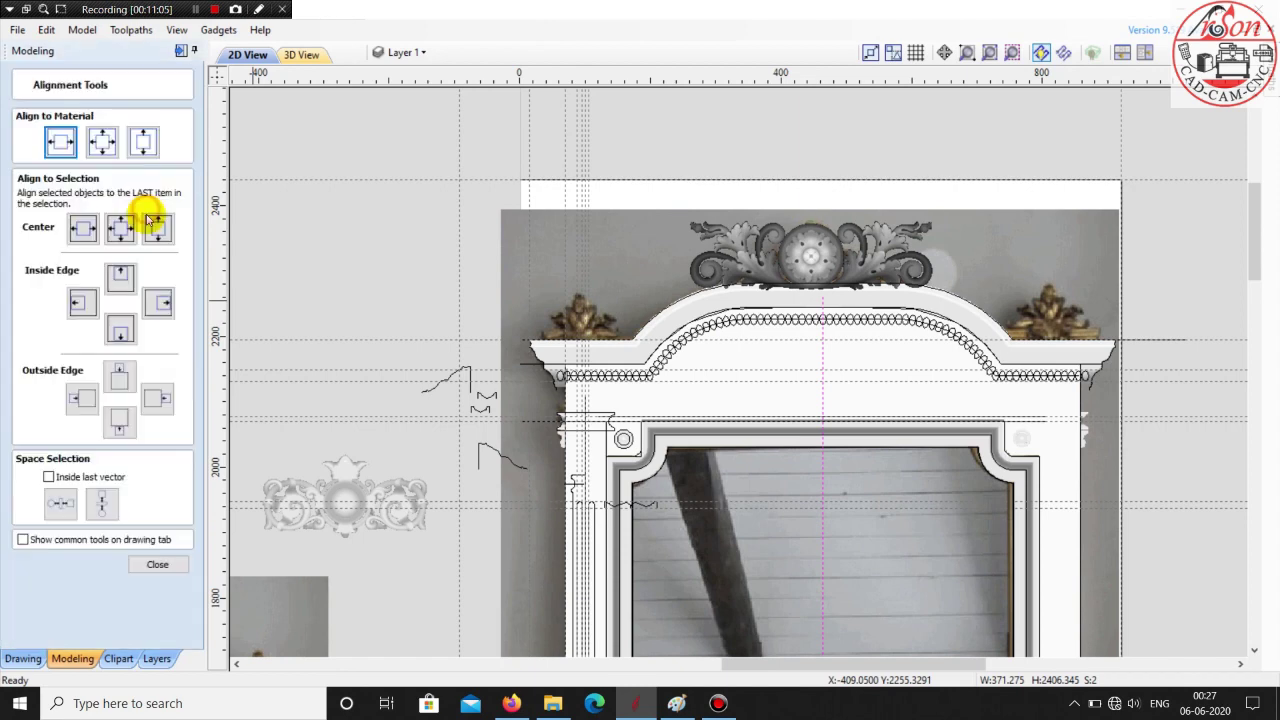
pyautogui.click(83, 230)
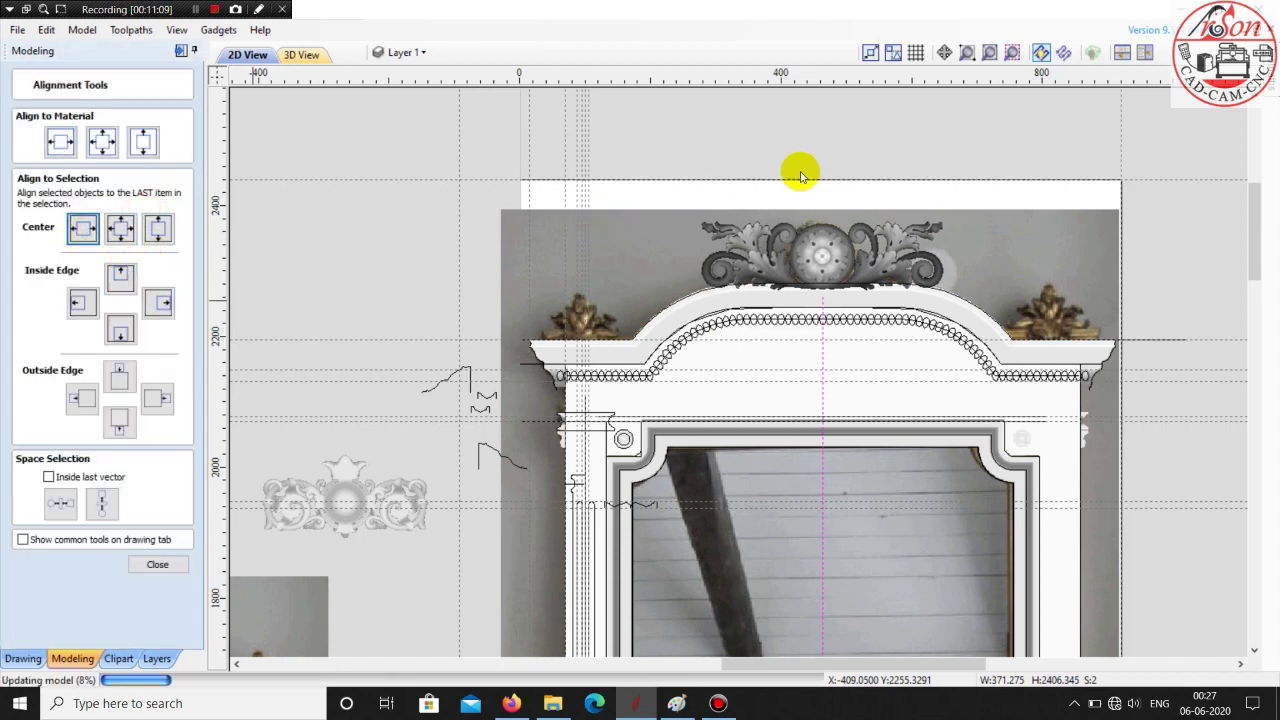
pyautogui.click(133, 566)
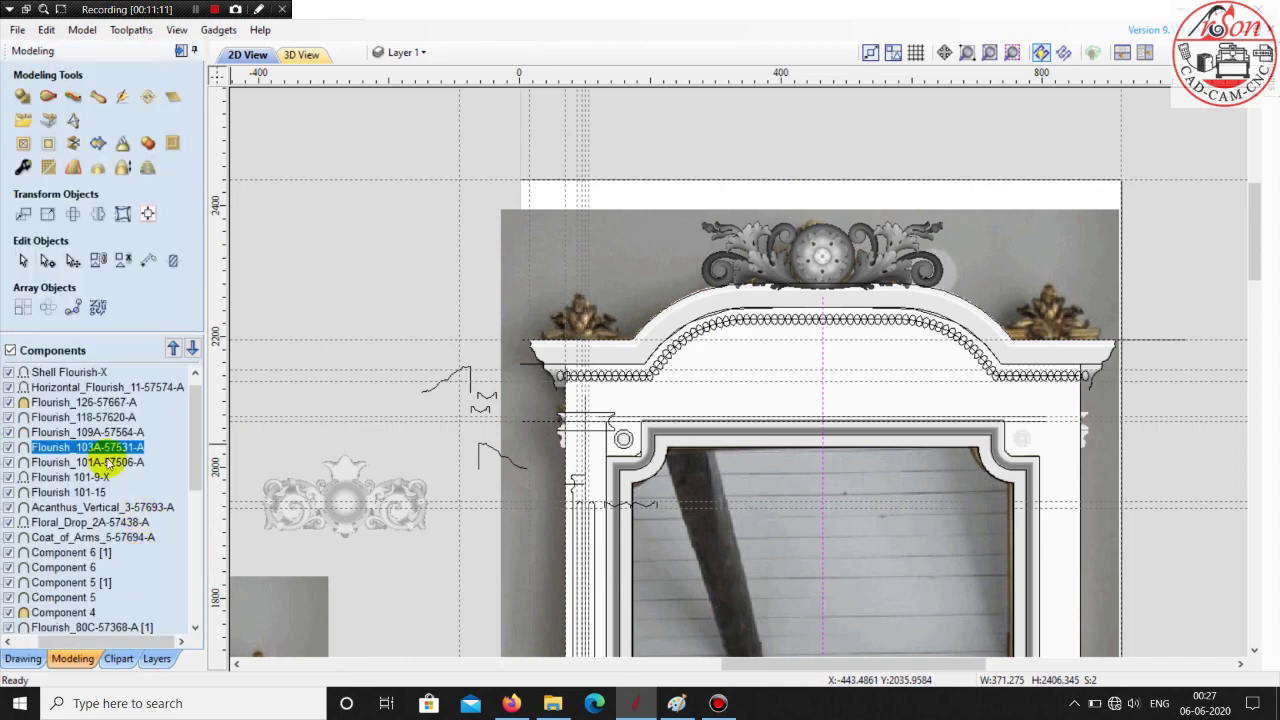
# - Set the crest flourish component's combine mode to Merge
pyautogui.rightClick(120, 452)
pyautogui.moveTo(217, 206)
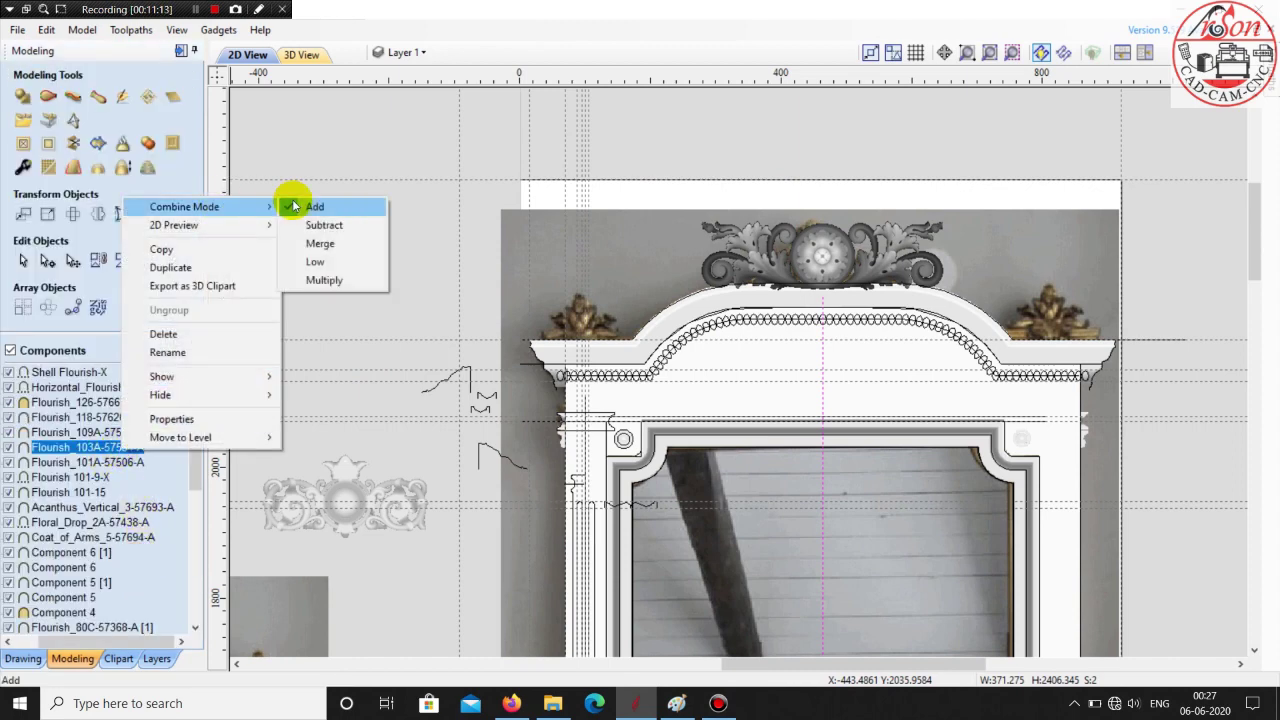
pyautogui.click(312, 243)
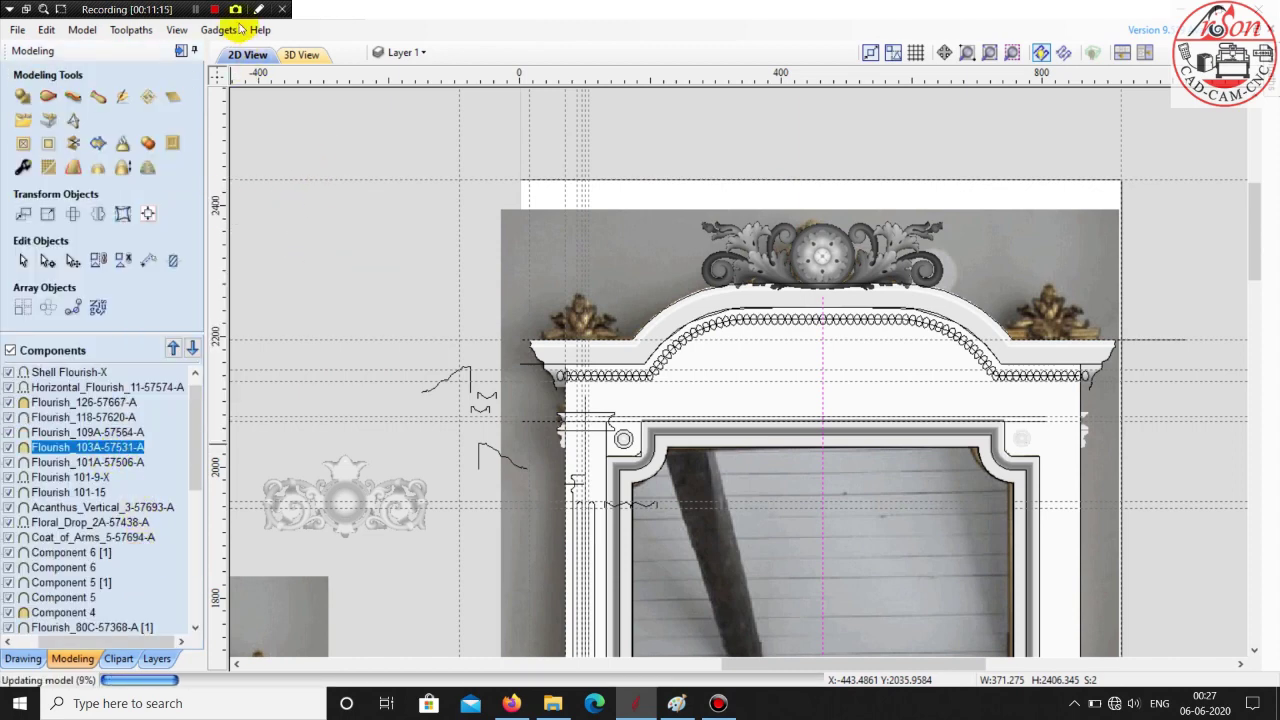
# - Set the medallion crest flourish's shape height to 21 mm and its base height to 15 mm
pyautogui.click(305, 54)
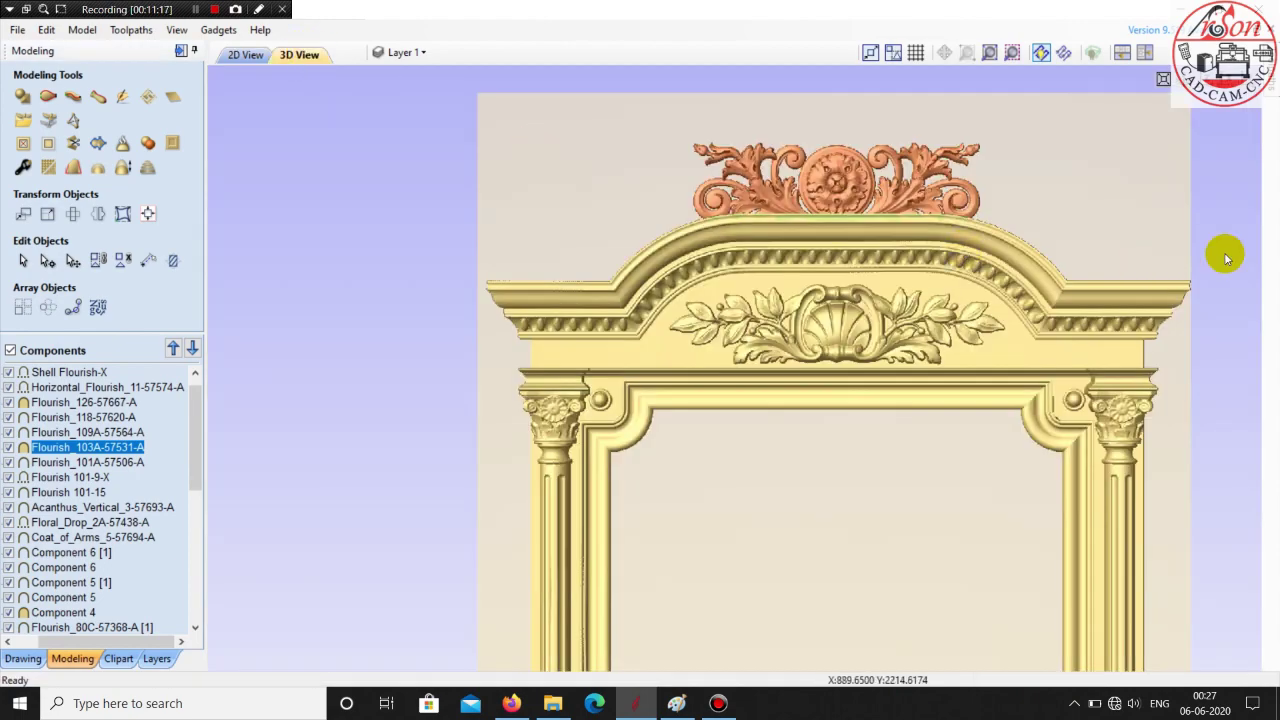
pyautogui.moveTo(1162, 177); pyautogui.dragTo(931, 349)
pyautogui.scroll(2, 980, 351)
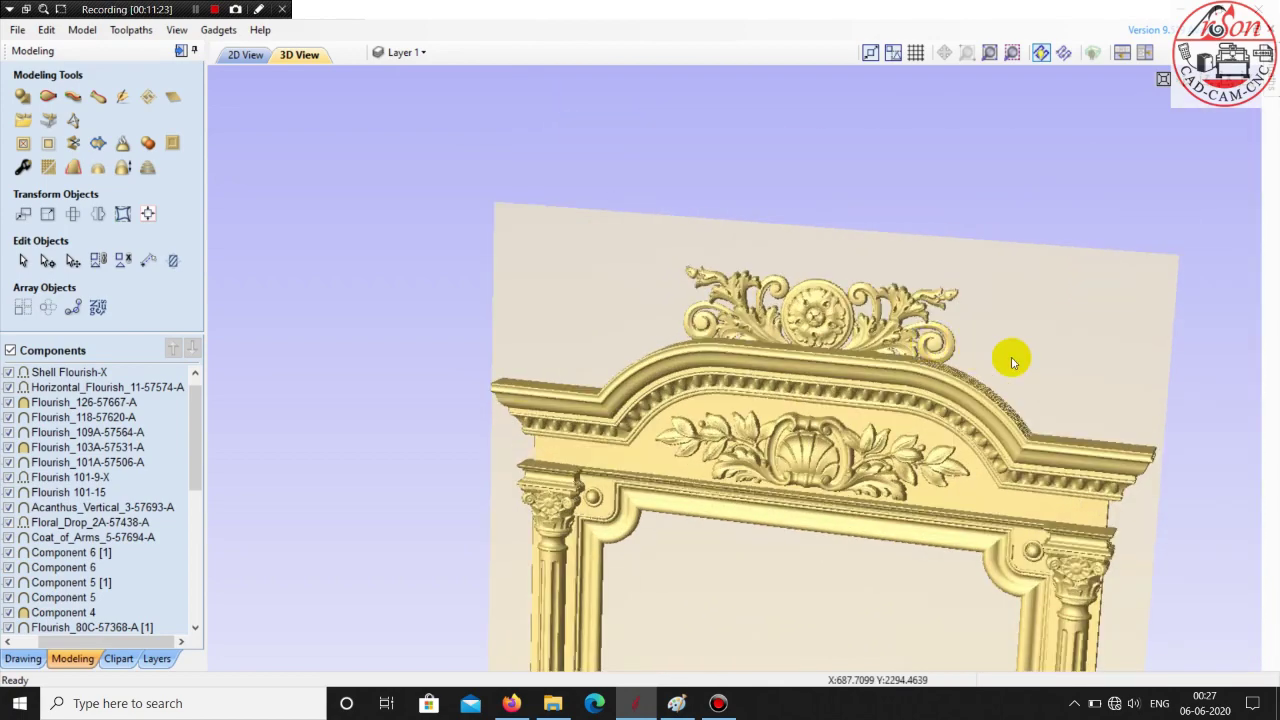
pyautogui.moveTo(1100, 320); pyautogui.dragTo(1056, 314)
pyautogui.scroll(2, 984, 350)
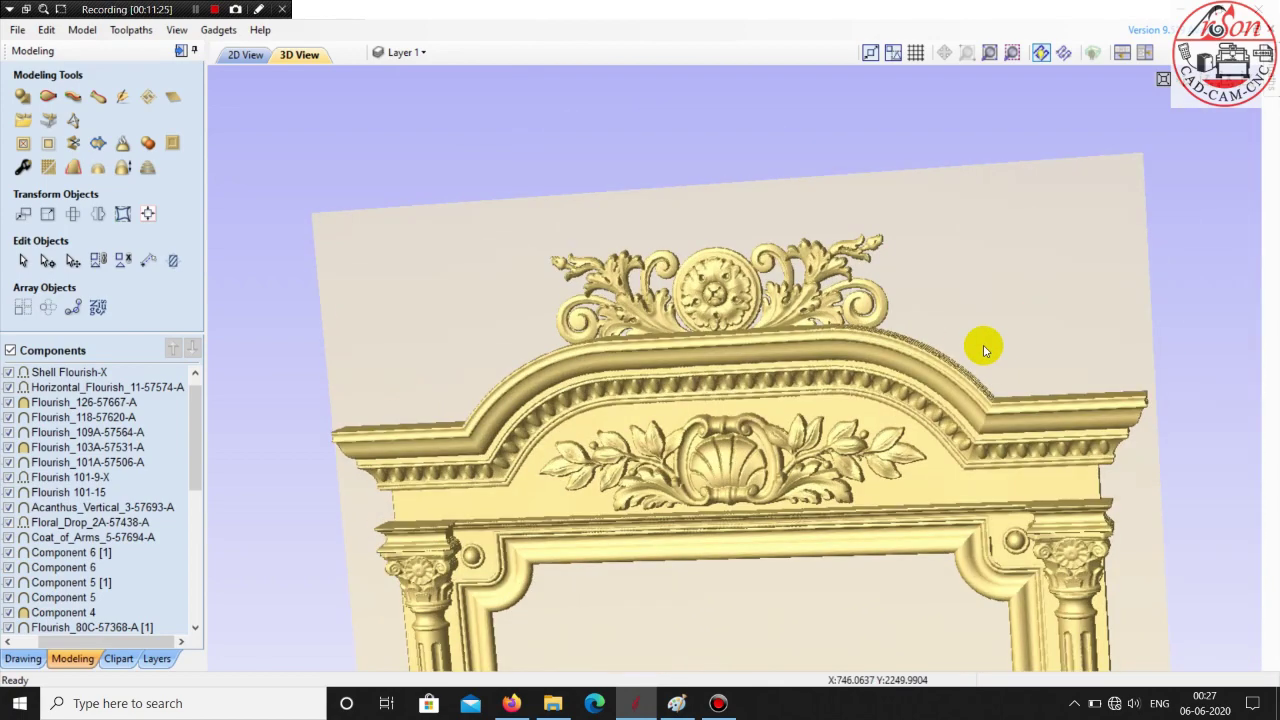
pyautogui.moveTo(984, 349); pyautogui.dragTo(1014, 331, button='middle')
pyautogui.click(748, 271)
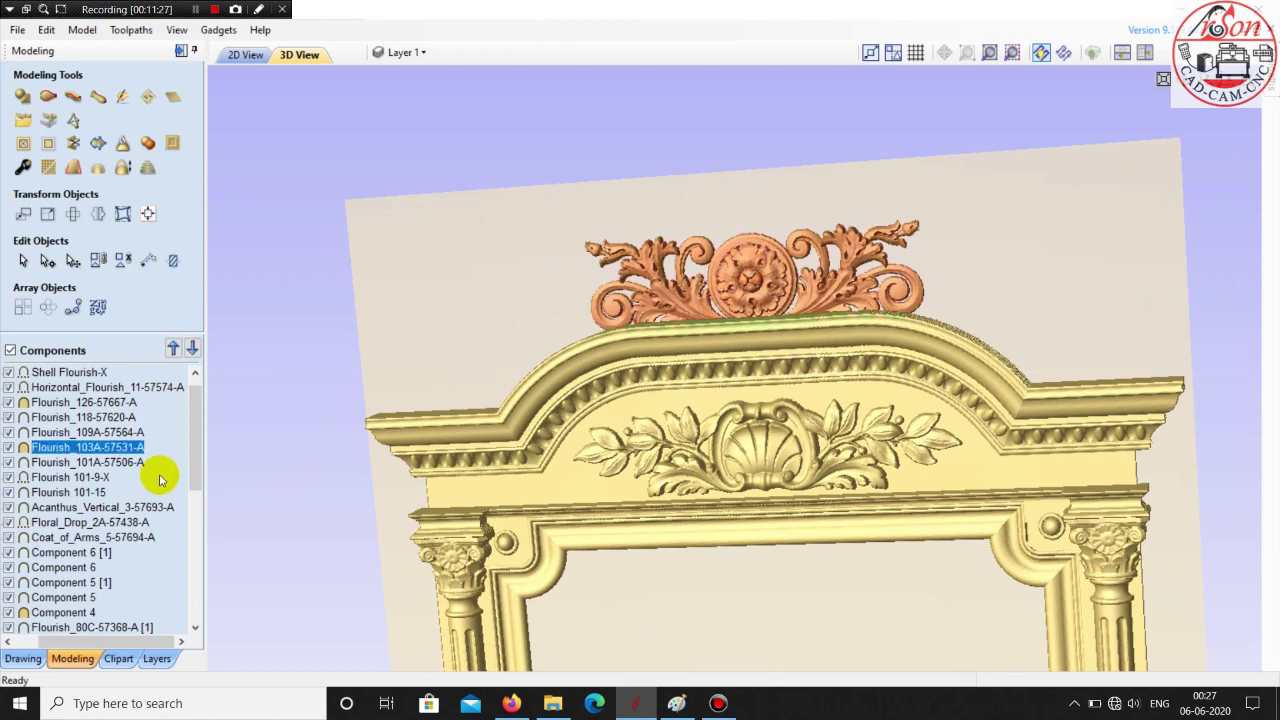
pyautogui.doubleClick(130, 446)
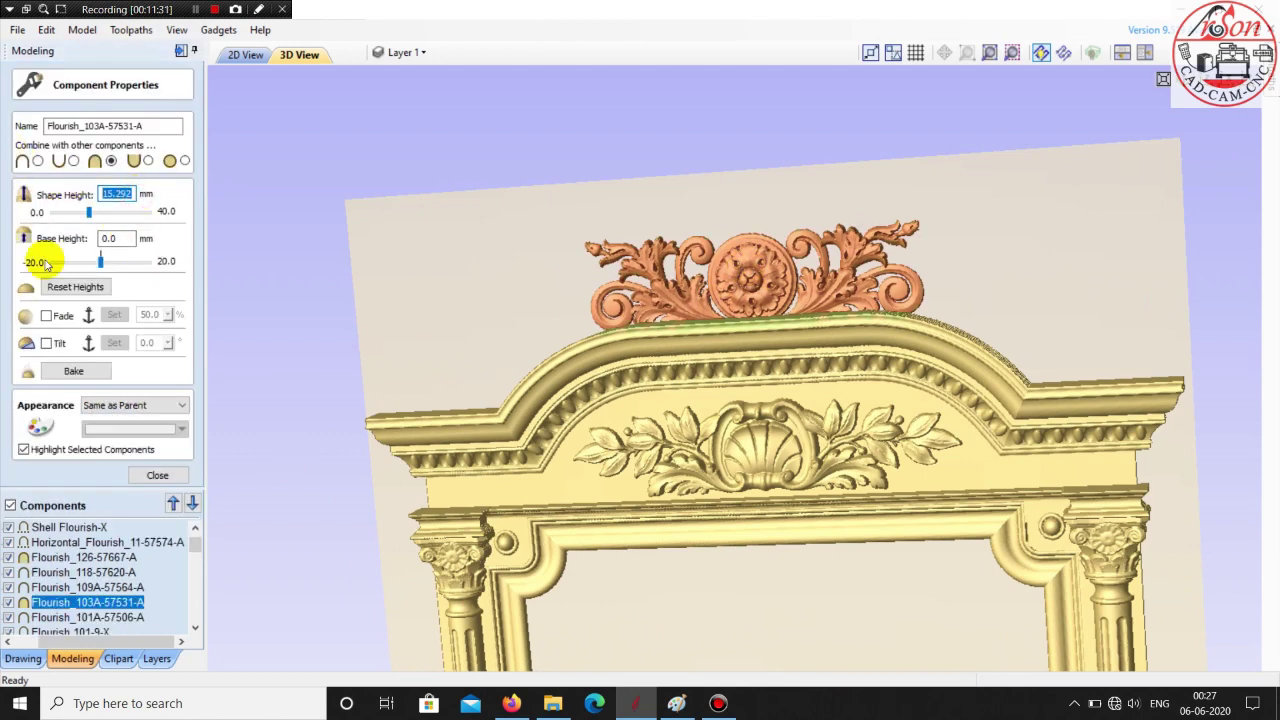
pyautogui.click(120, 237)
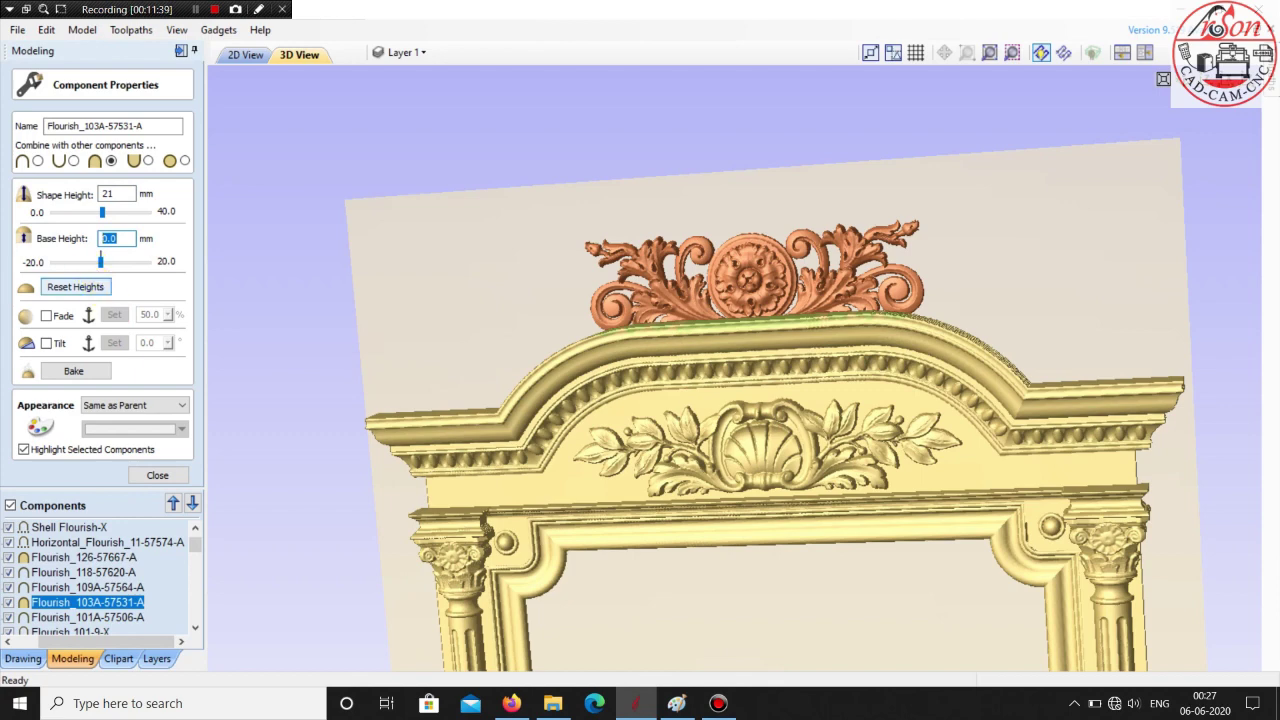
pyautogui.click(123, 195)
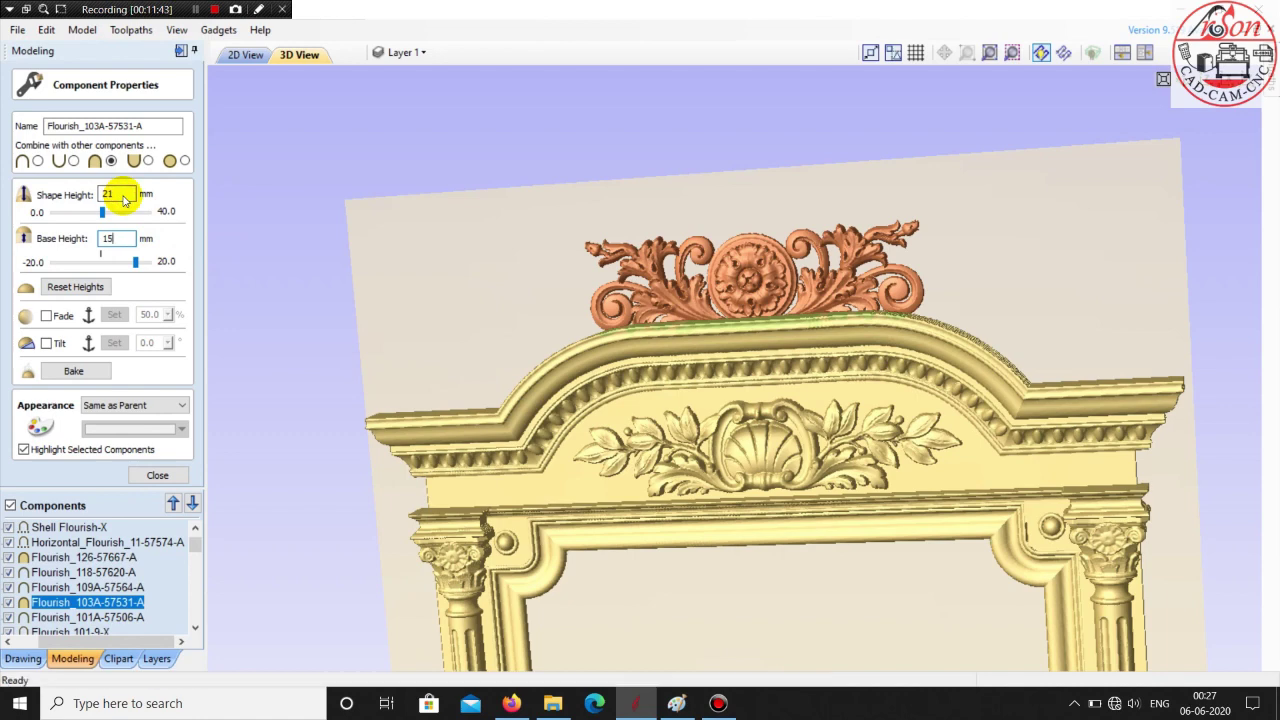
pyautogui.click(997, 229)
pyautogui.moveTo(1020, 297); pyautogui.dragTo(940, 160)
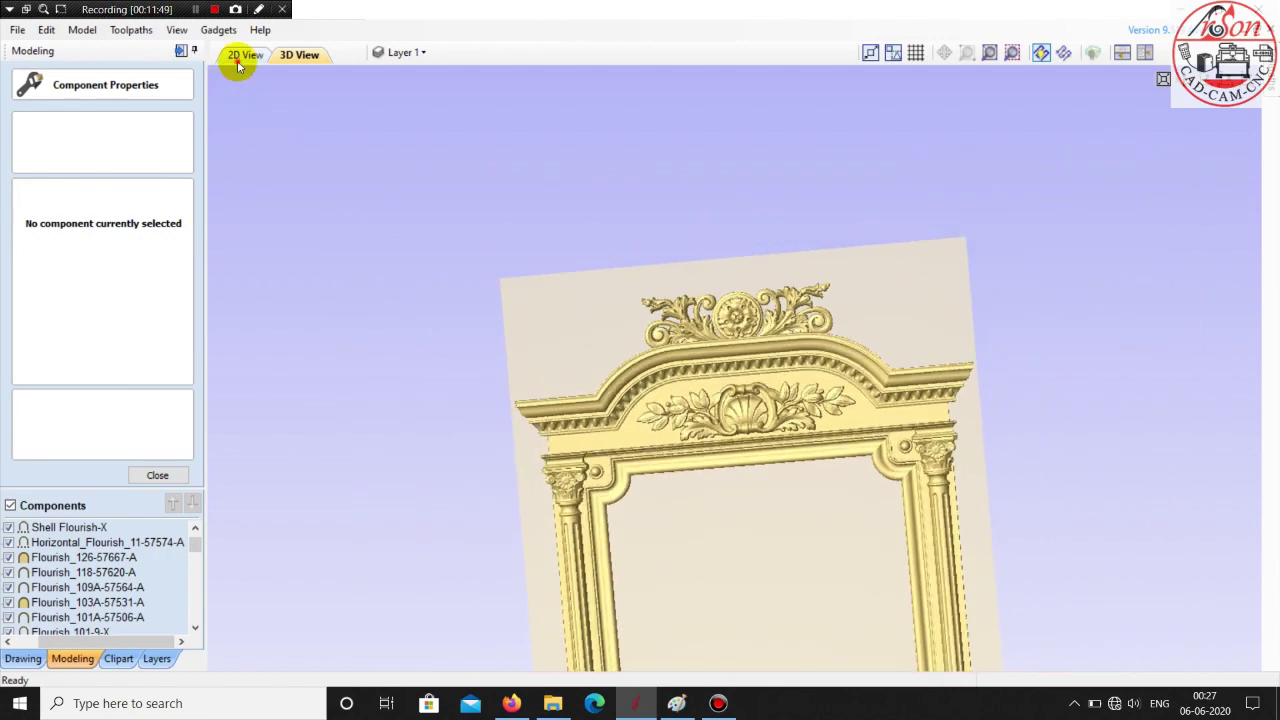
# - Shift the medallion crest flourish slightly upward so its lower leaves rest on the top edge of the arch
pyautogui.click(245, 55)
pyautogui.scroll(2, 830, 276)
pyautogui.scroll(2, 836, 279)
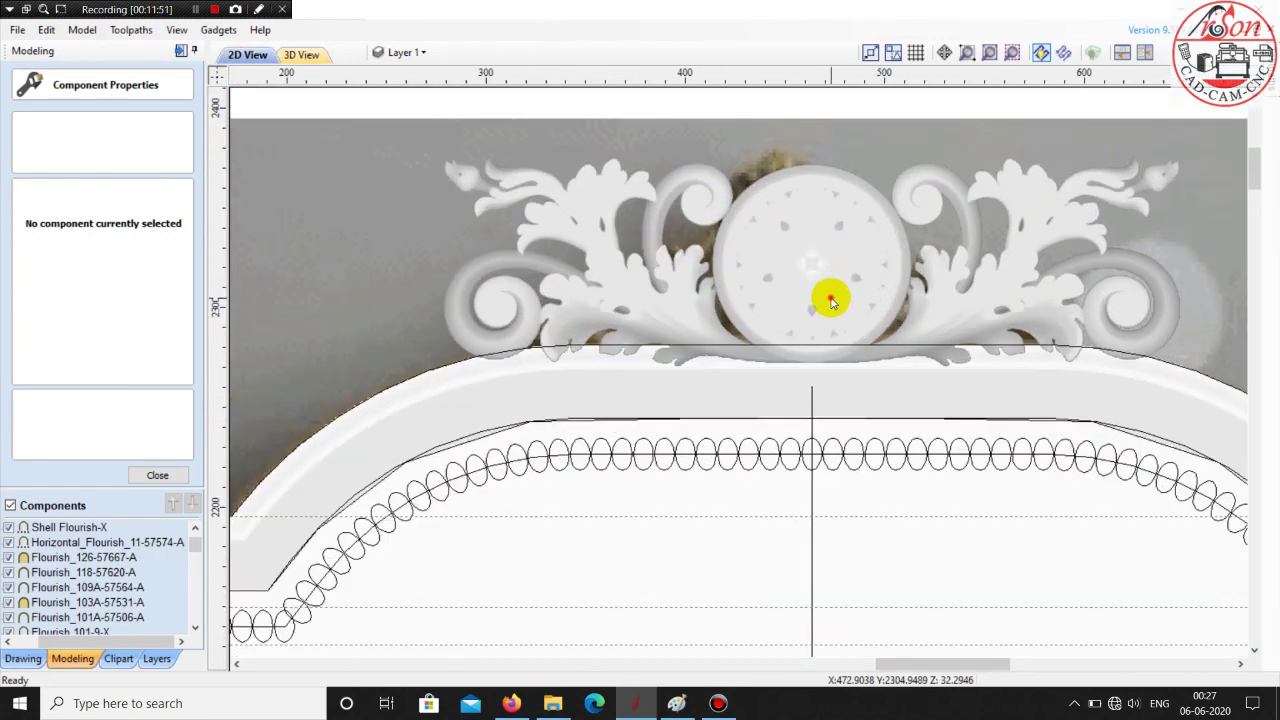
pyautogui.click(829, 316)
pyautogui.click(828, 321)
pyautogui.moveTo(828, 318); pyautogui.dragTo(828, 311)
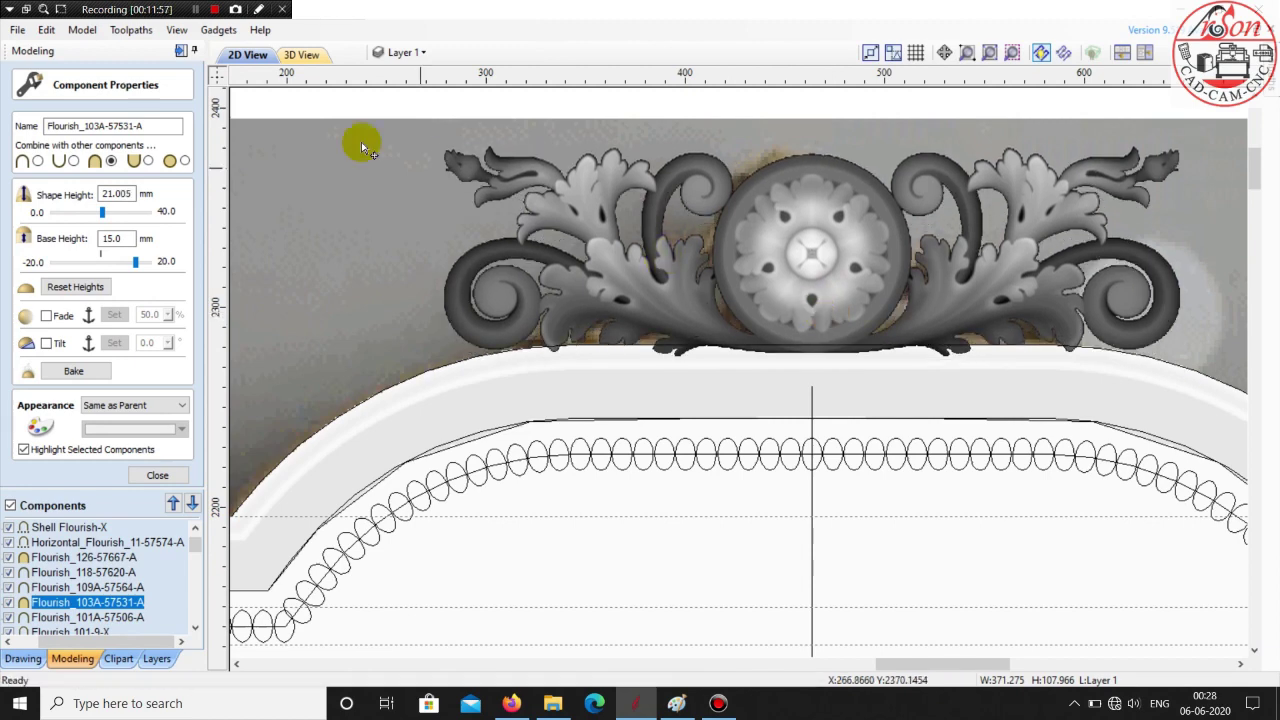
# - Examine the raised medallion crest and its fit against the arched cornice in the 3D model
pyautogui.click(297, 54)
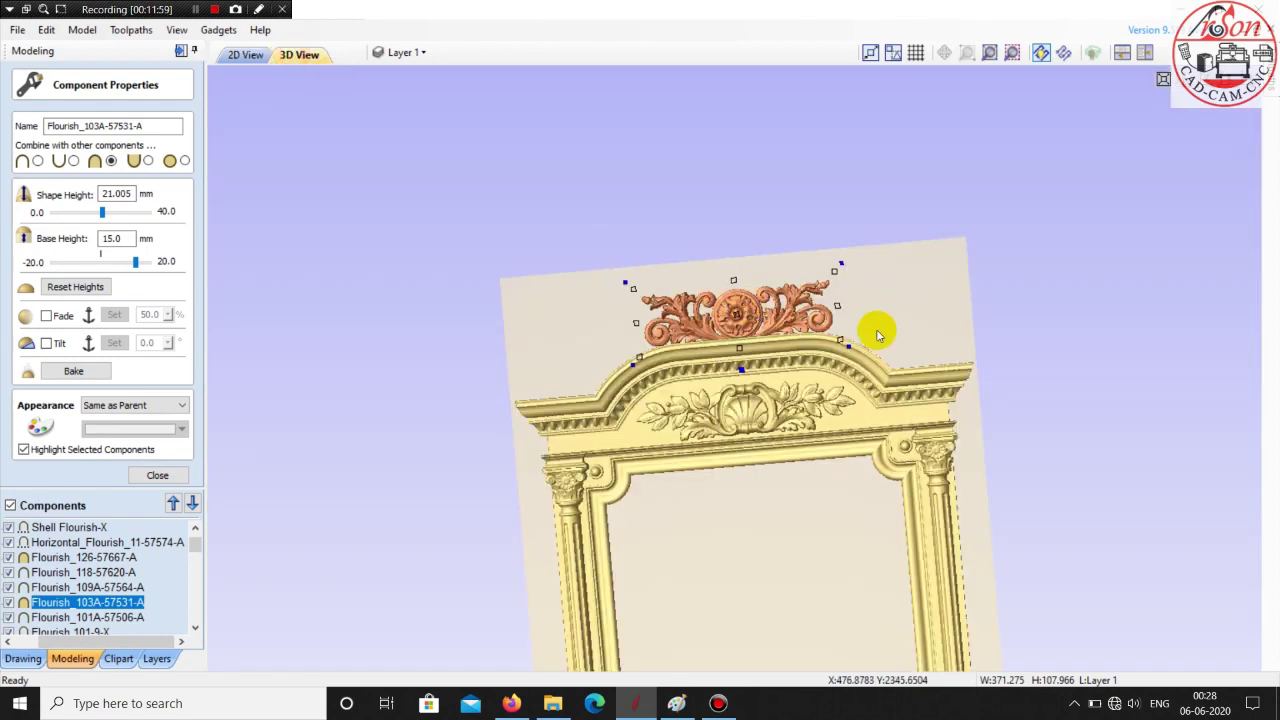
pyautogui.click(943, 307)
pyautogui.scroll(6, 943, 307)
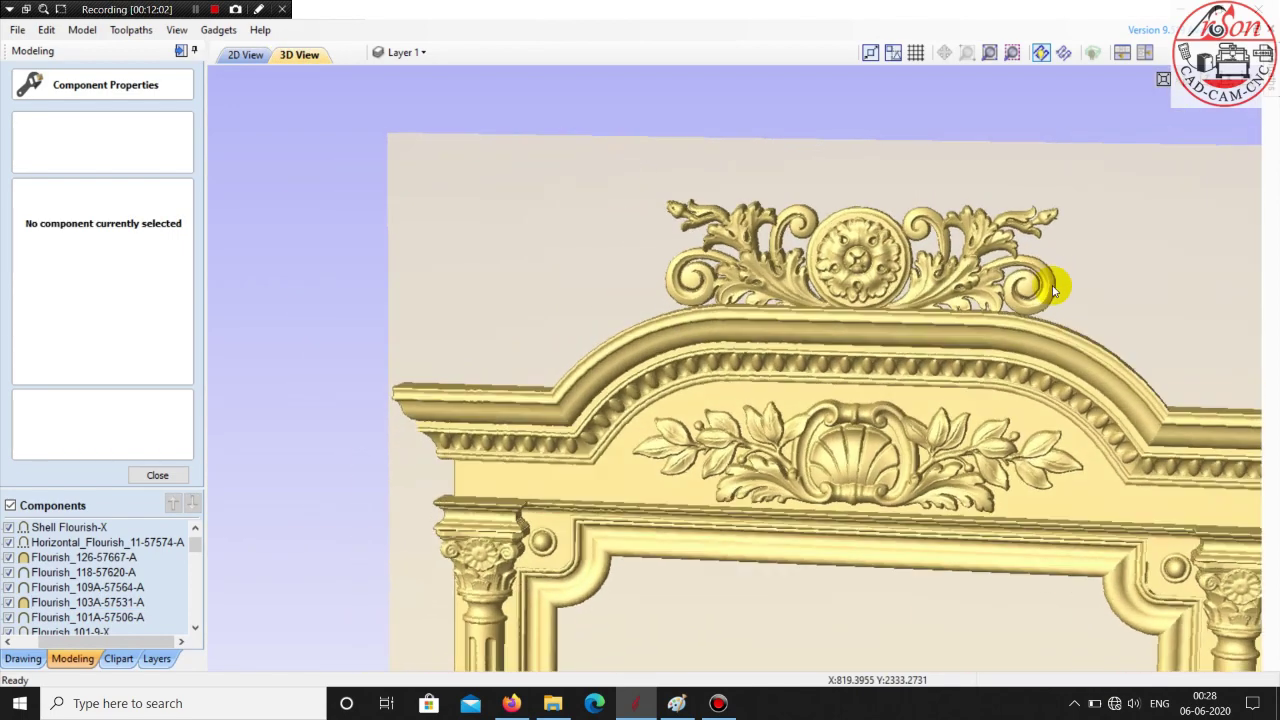
pyautogui.moveTo(1052, 290); pyautogui.dragTo(1153, 224)
pyautogui.scroll(-5, 943, 380)
pyautogui.moveTo(831, 491); pyautogui.dragTo(771, 517)
pyautogui.scroll(3, 725, 215)
pyautogui.scroll(2, 516, 405)
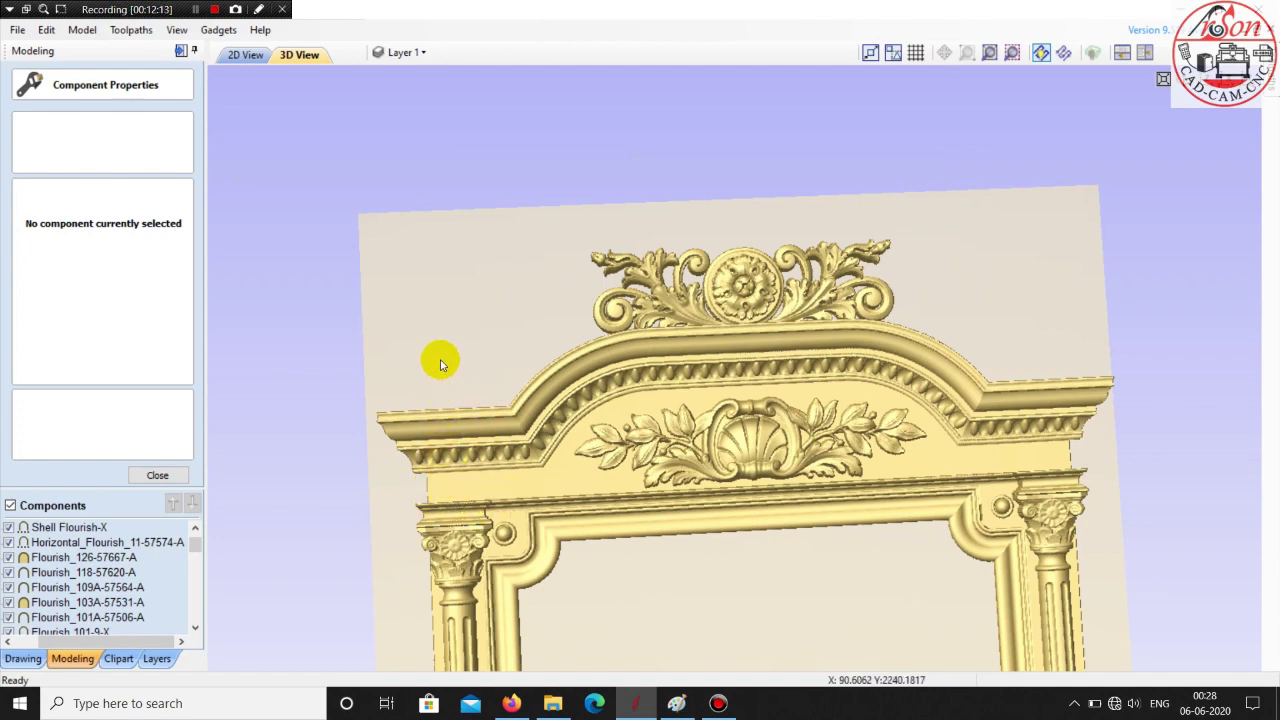
pyautogui.click(155, 476)
# - Move the spare crowned flourish (Flourish_126) from beside the frame onto the top of the arch
pyautogui.click(243, 55)
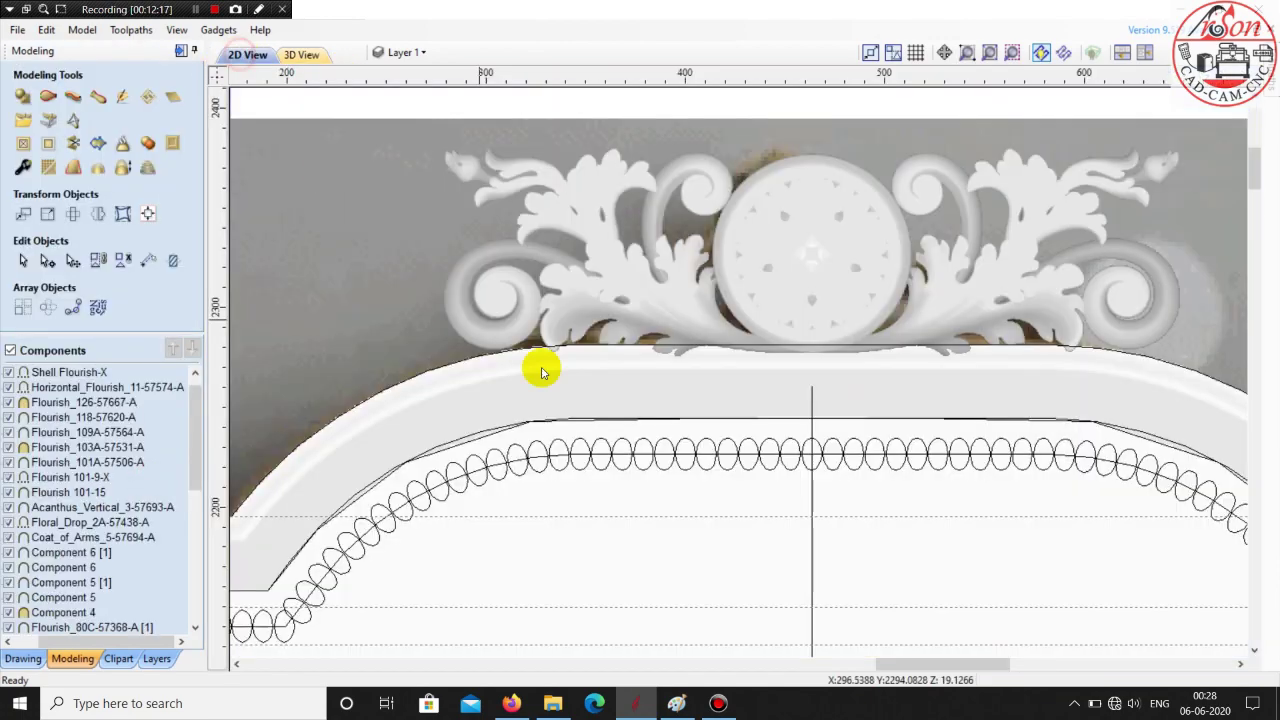
pyautogui.scroll(-5, 700, 260)
pyautogui.scroll(6, 468, 323)
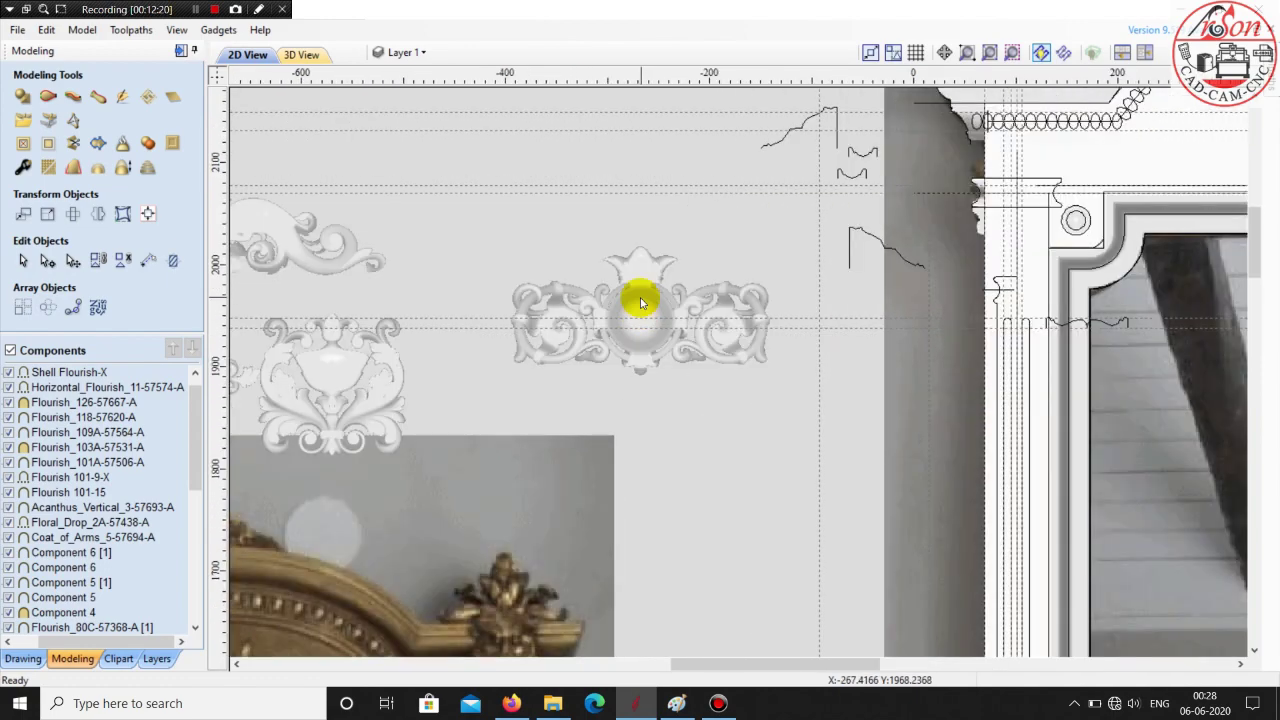
pyautogui.click(645, 293)
pyautogui.scroll(-2, 645, 293)
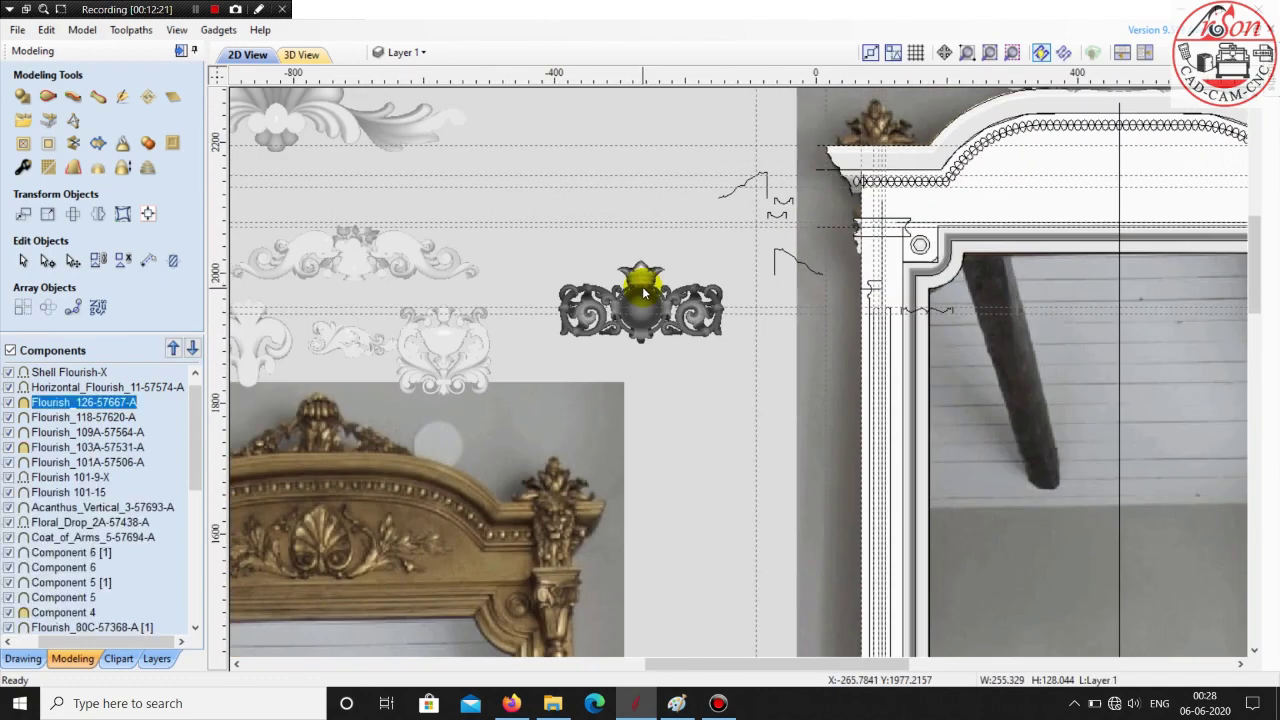
pyautogui.scroll(-2, 642, 289)
pyautogui.moveTo(634, 284); pyautogui.dragTo(903, 149)
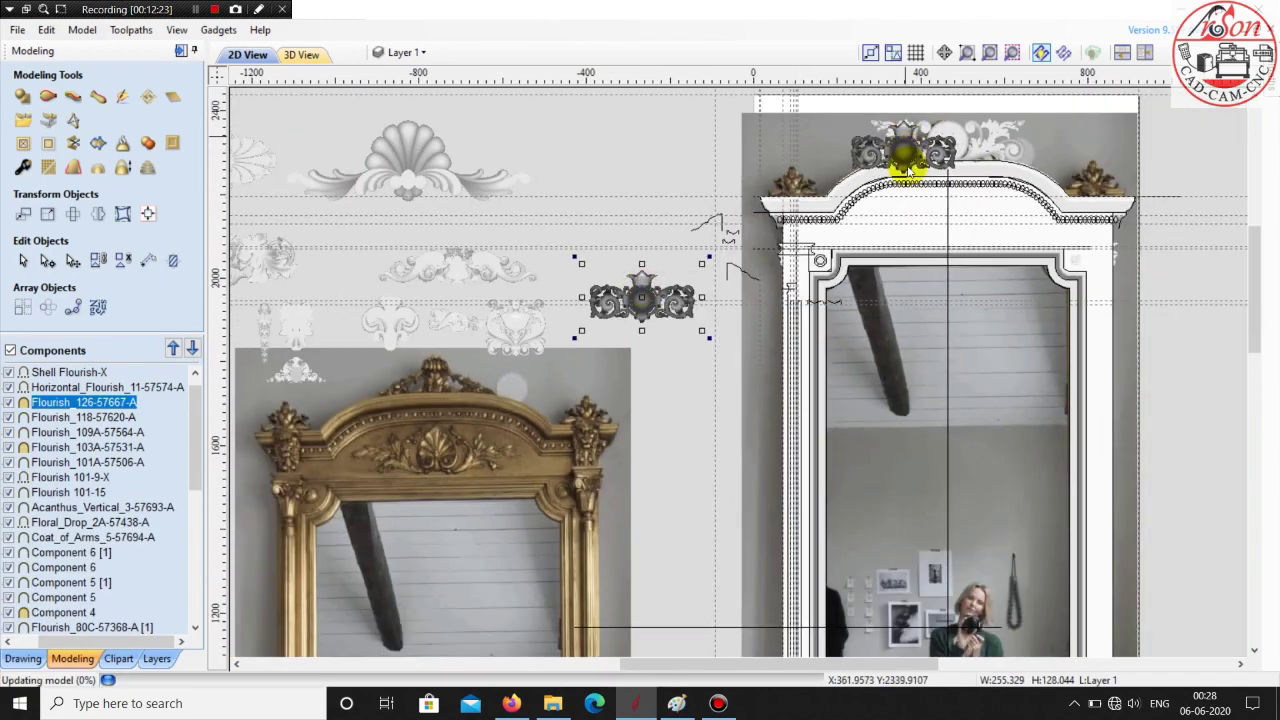
# - Enlarge the crowned flourish to about 345 x 173 mm and position it over the middle of the arch
pyautogui.scroll(-2, 994, 134)
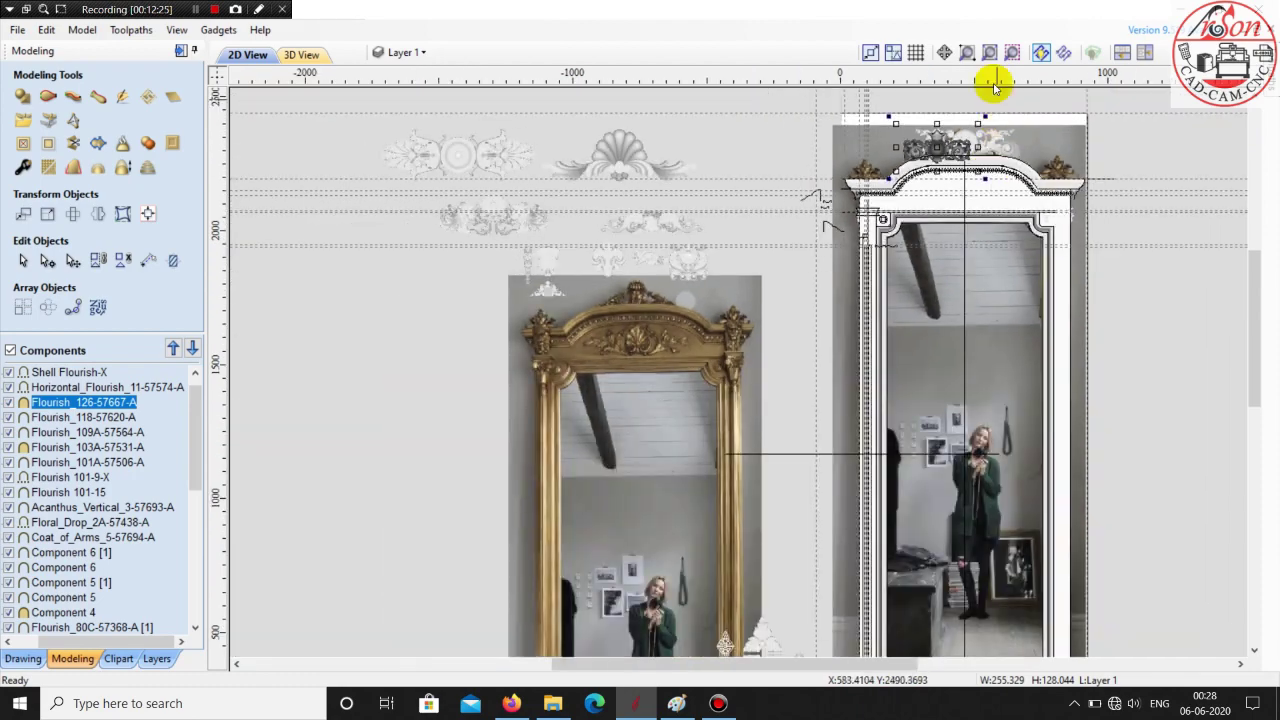
pyautogui.scroll(3, 1020, 100)
pyautogui.scroll(4, 1020, 150)
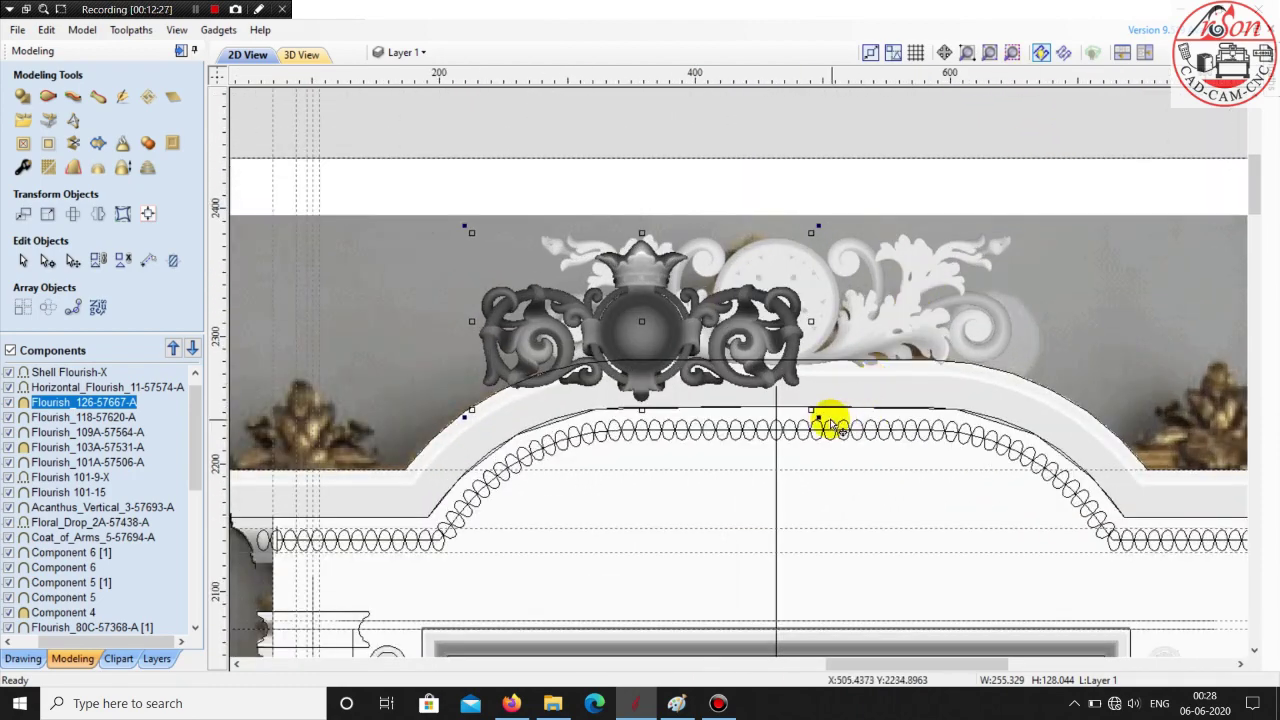
pyautogui.moveTo(813, 410); pyautogui.dragTo(920, 460)
pyautogui.moveTo(696, 345); pyautogui.dragTo(783, 265)
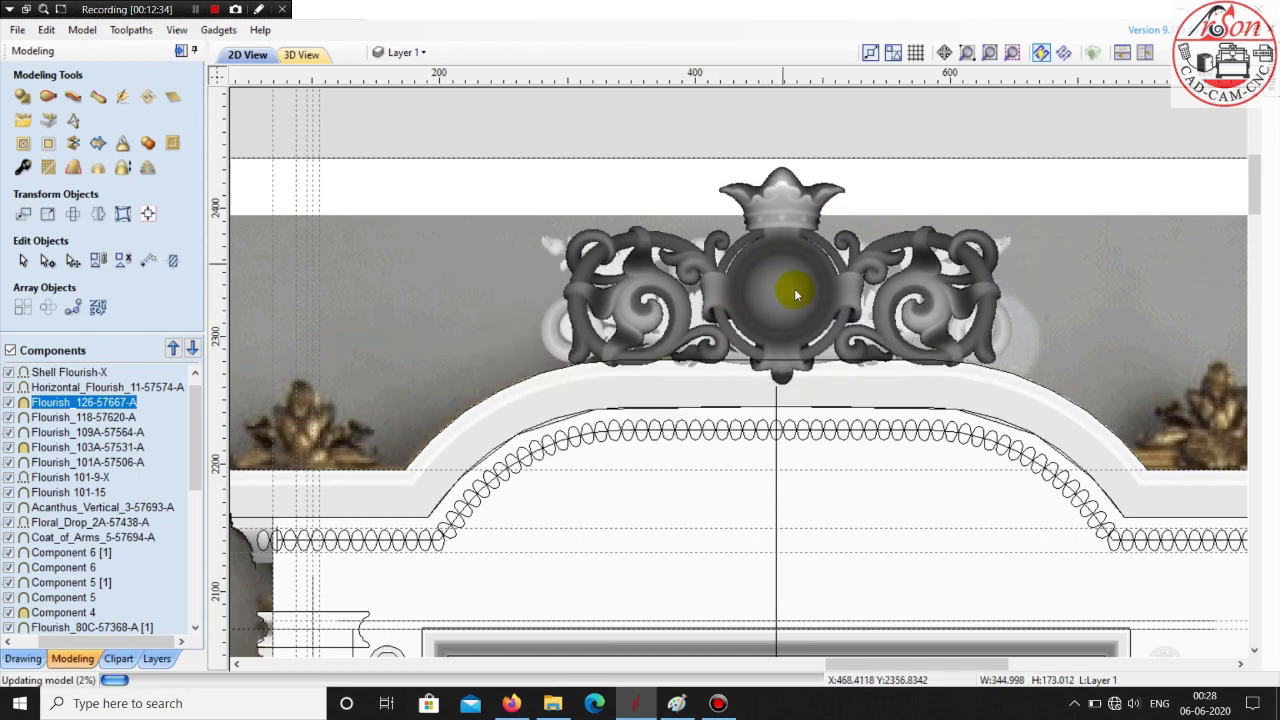
# - Center the crowned flourish horizontally on the frame's vertical centre line
pyautogui.click(775, 392)
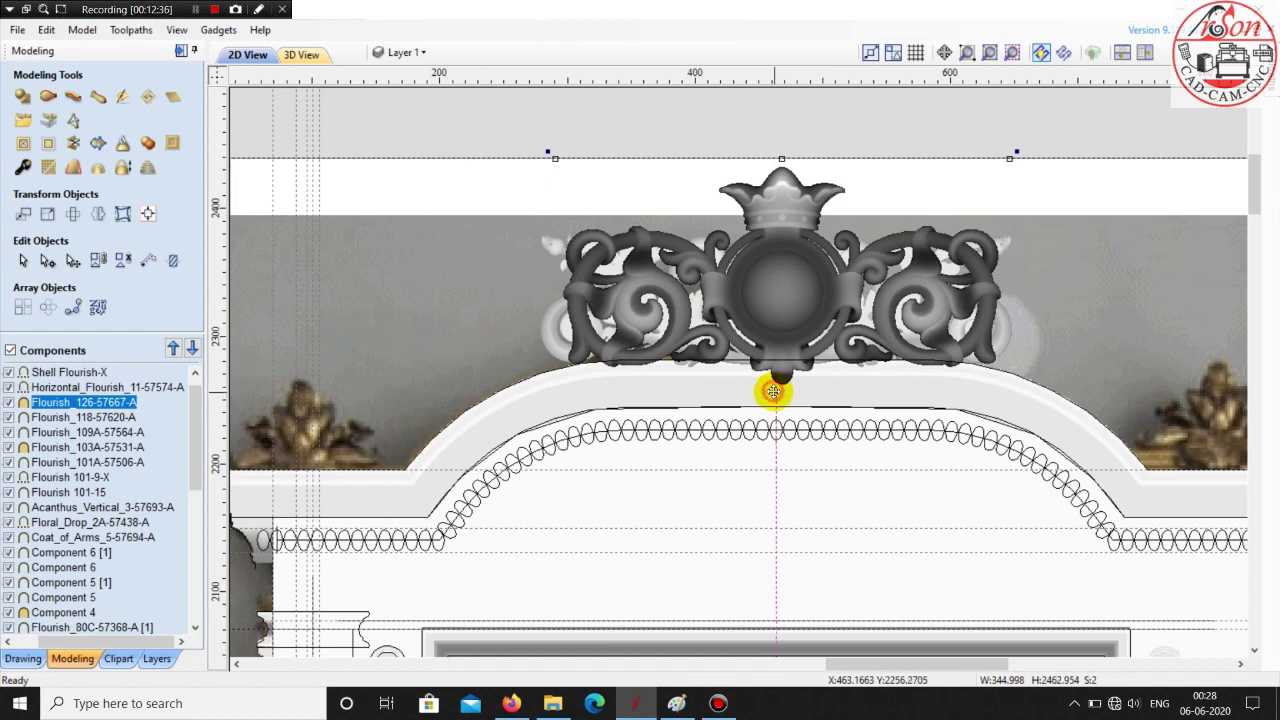
pyautogui.click(146, 214)
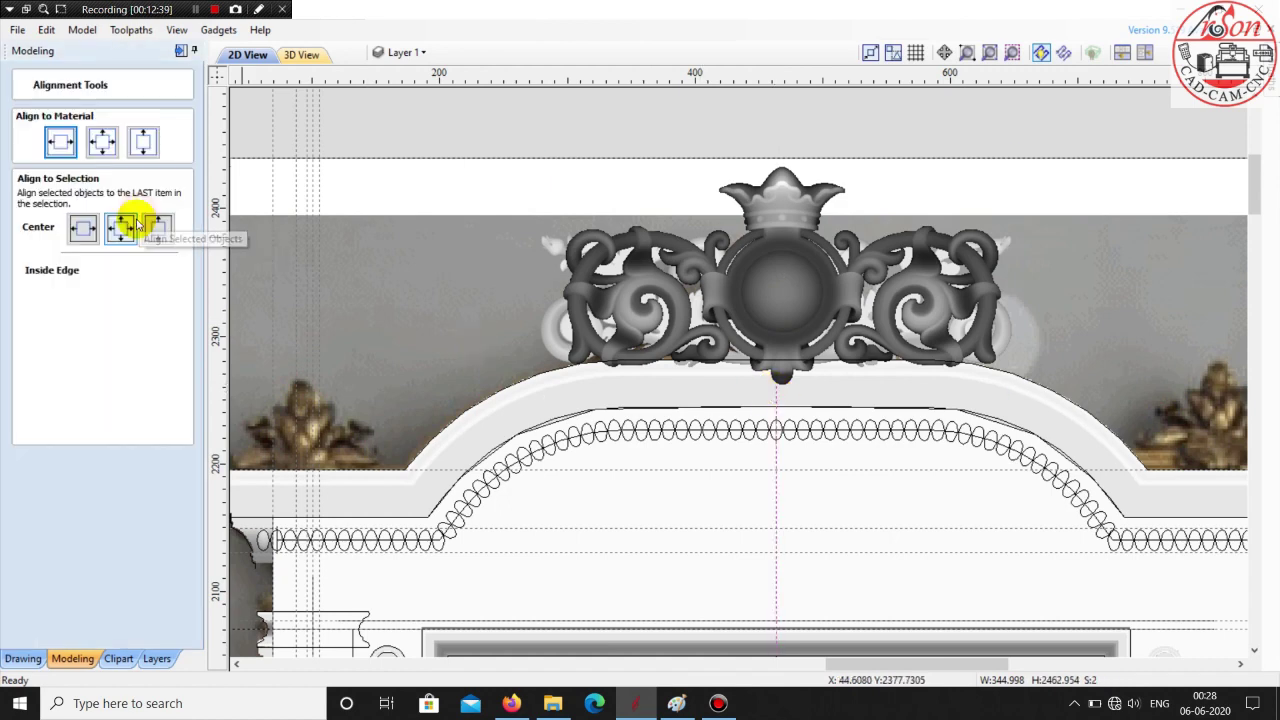
pyautogui.click(85, 230)
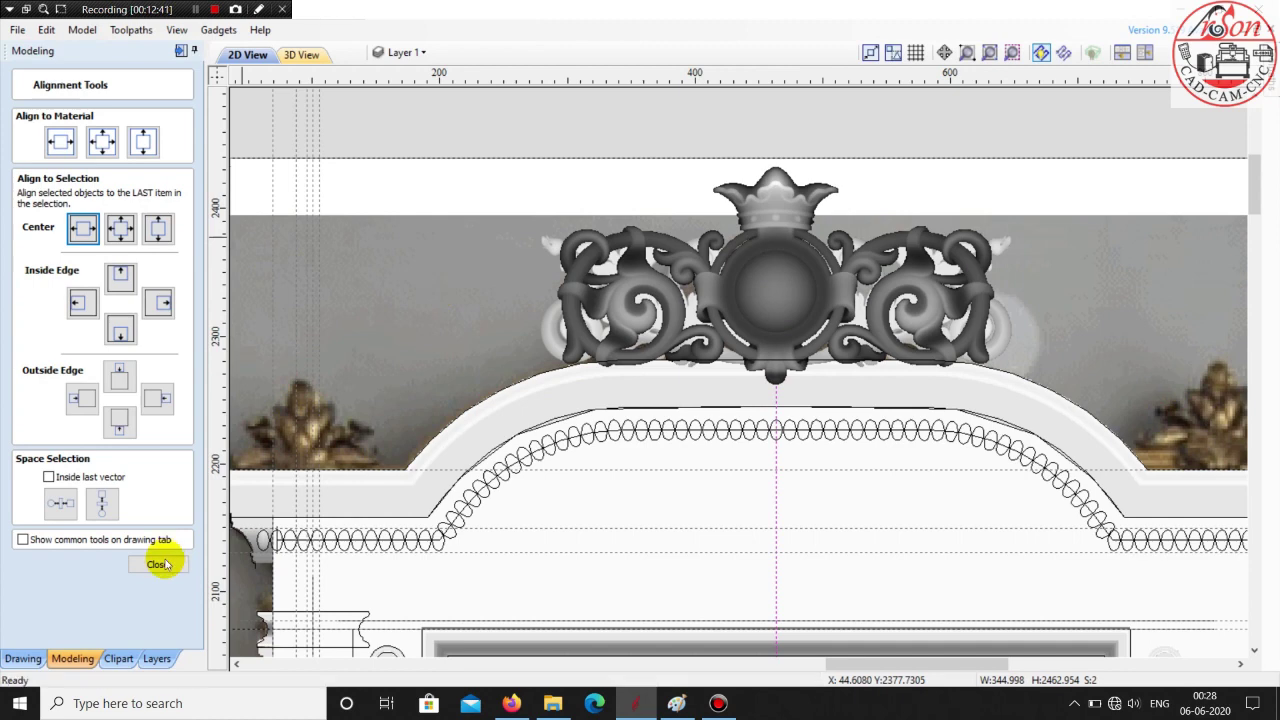
# - Hide the medallion flourish component (Flourish_103A) that overlaps the crowned flourish
pyautogui.click(1010, 325)
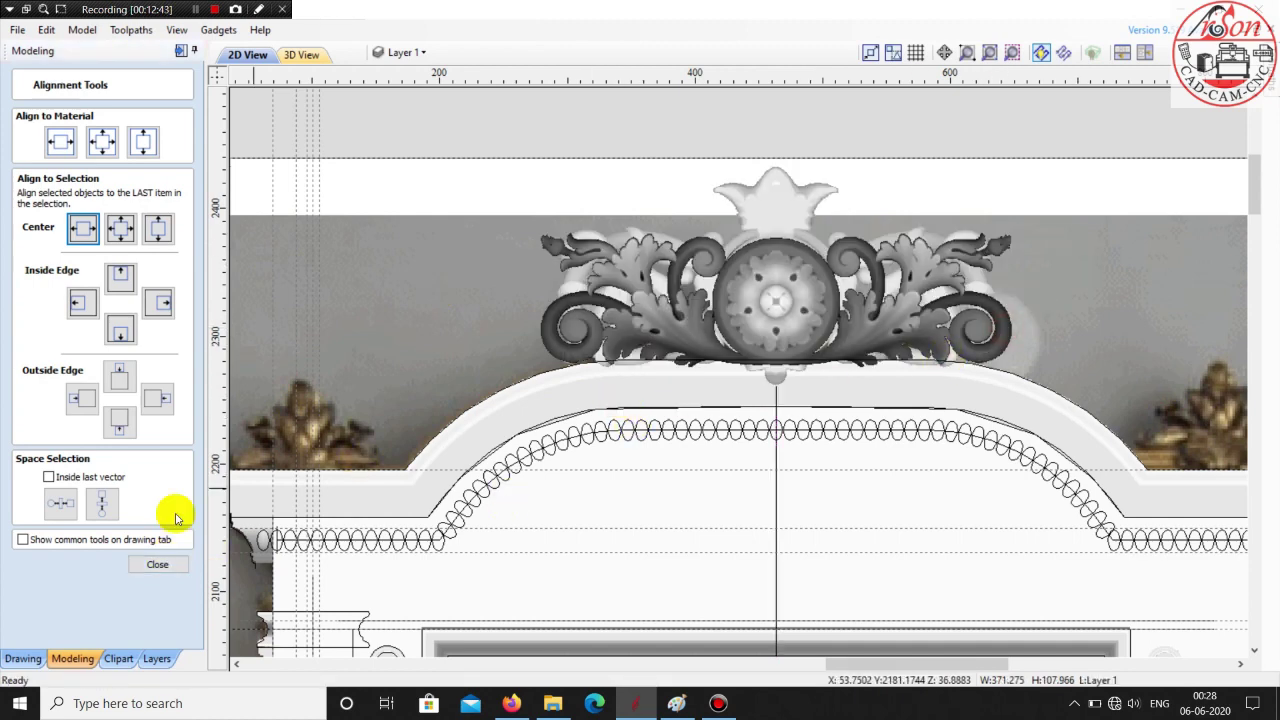
pyautogui.click(155, 566)
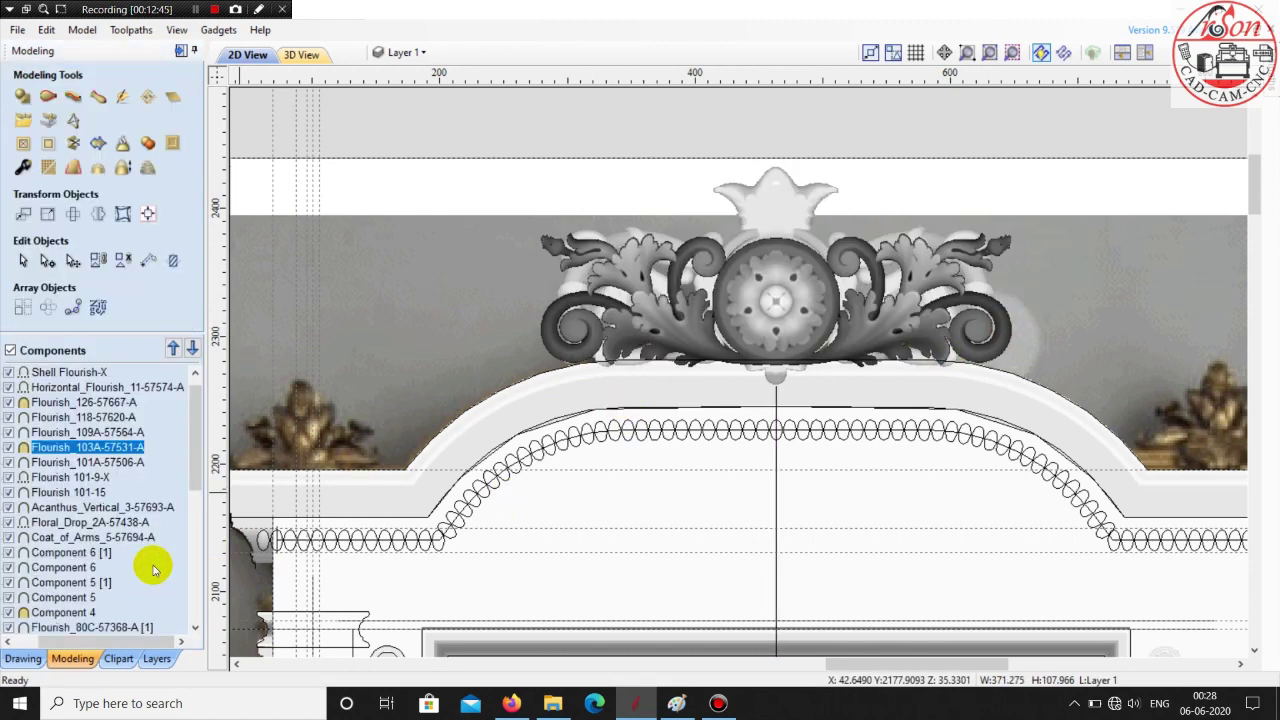
pyautogui.click(9, 448)
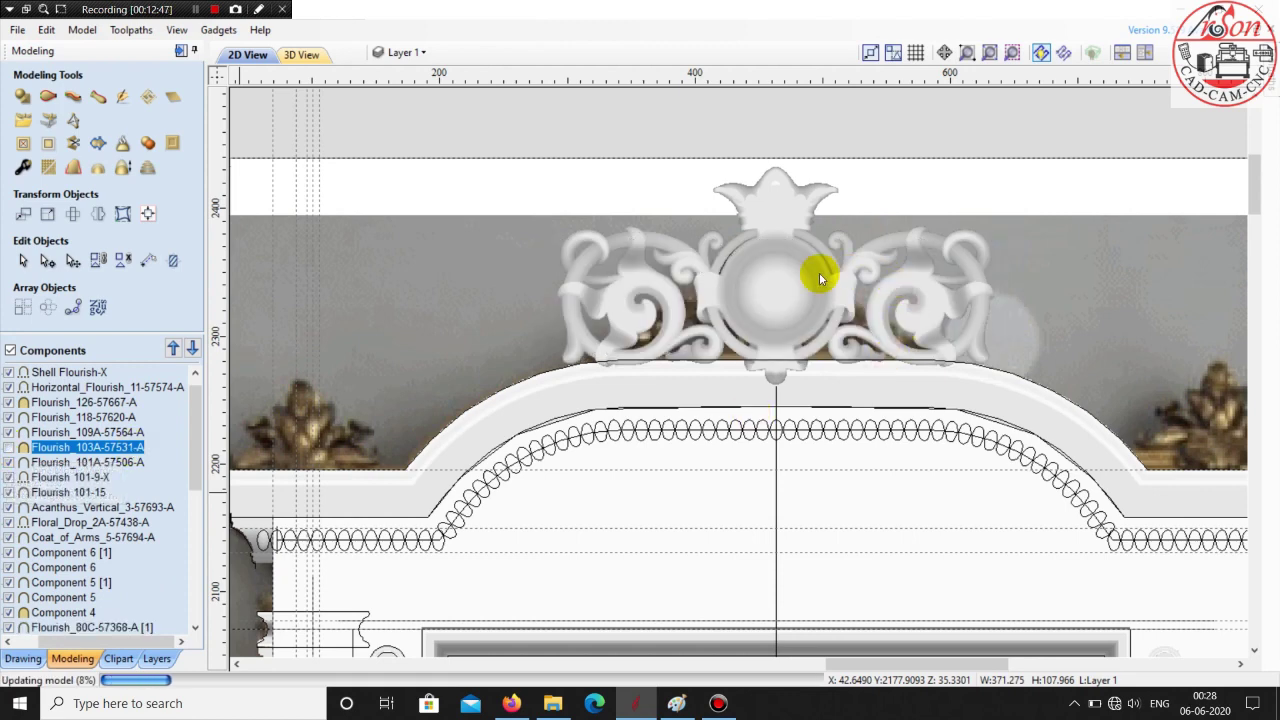
# - Set the crowned flourish's shape height to 21 mm and its base height to 15 mm
pyautogui.click(72, 402)
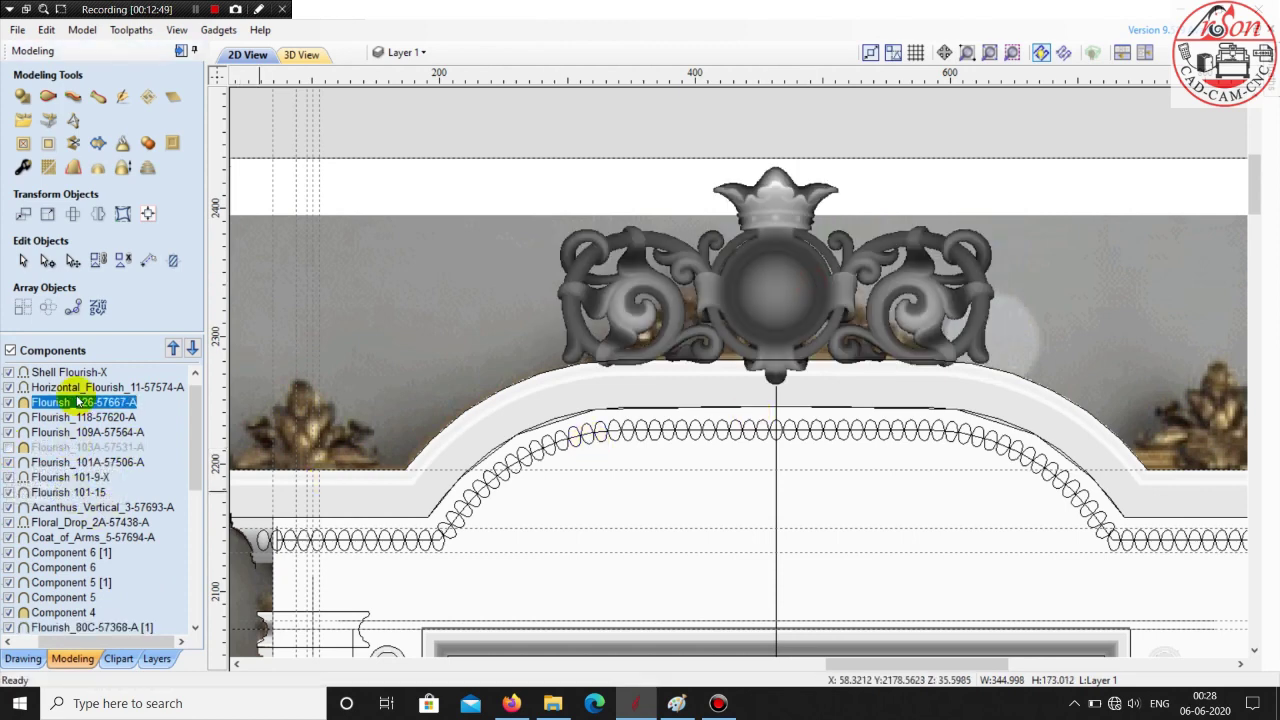
pyautogui.doubleClick(72, 402)
pyautogui.doubleClick(125, 193)
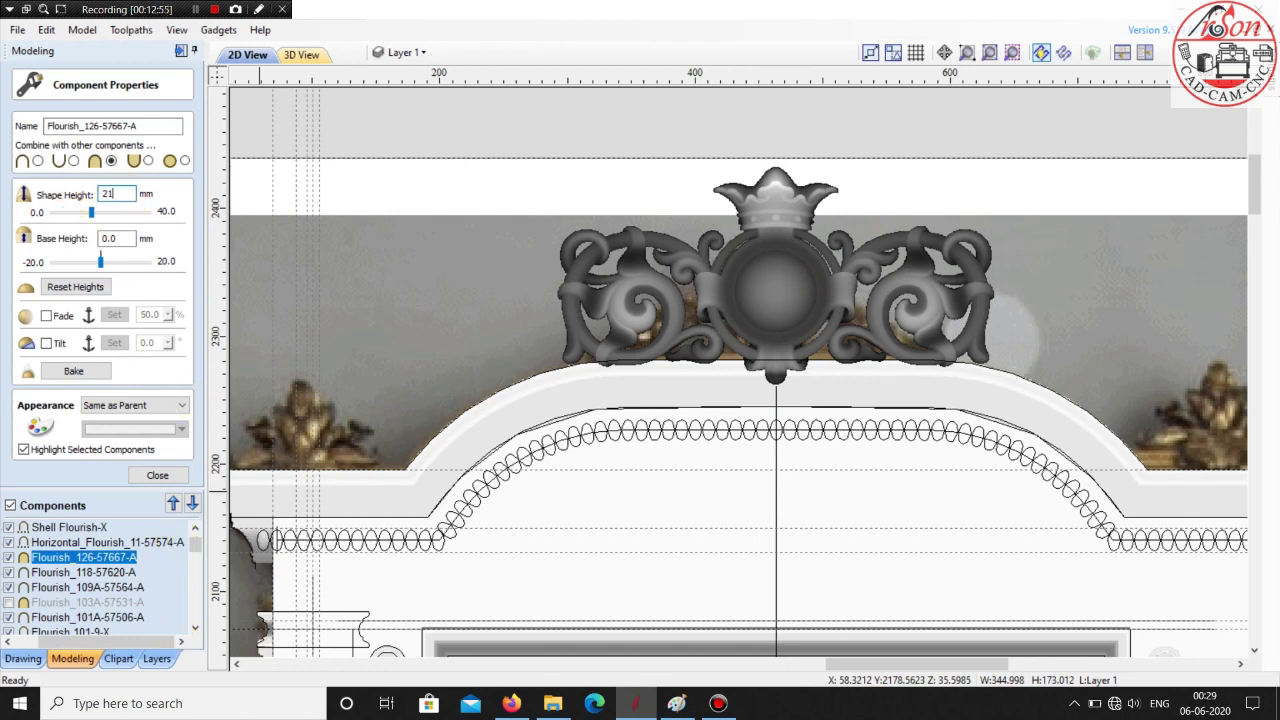
pyautogui.press('Return')
pyautogui.click(120, 242)
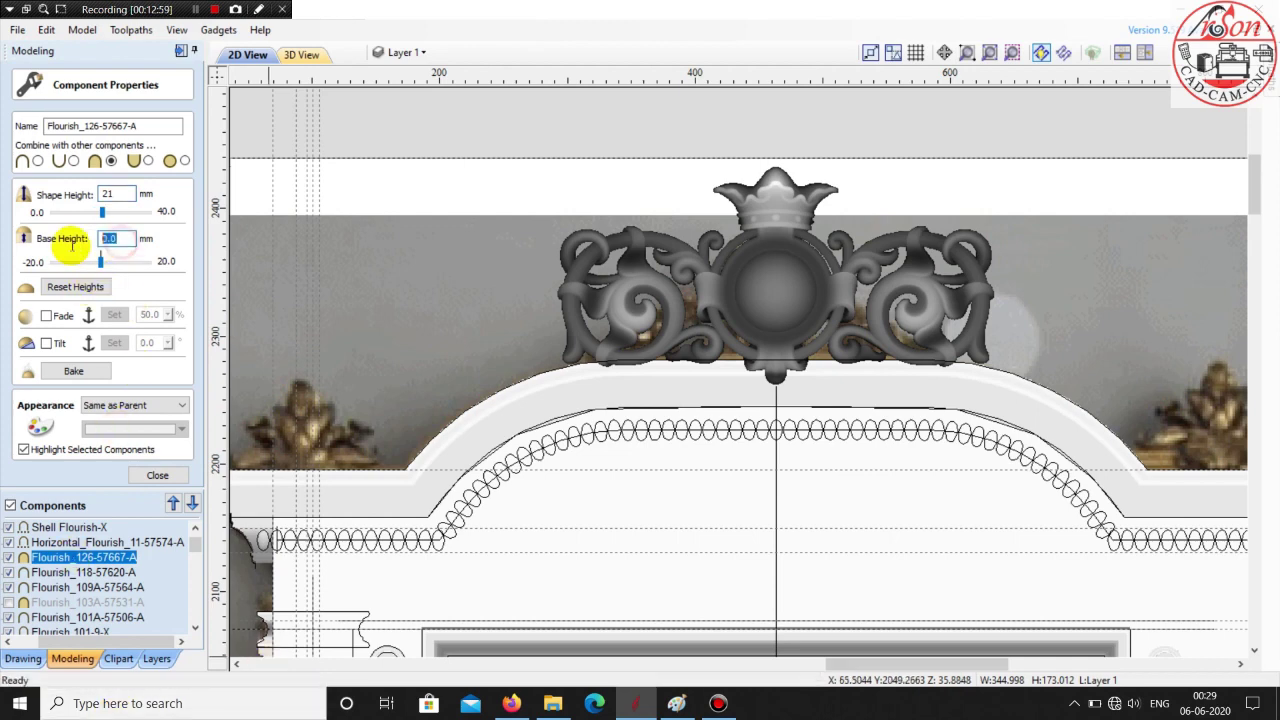
pyautogui.press('Return')
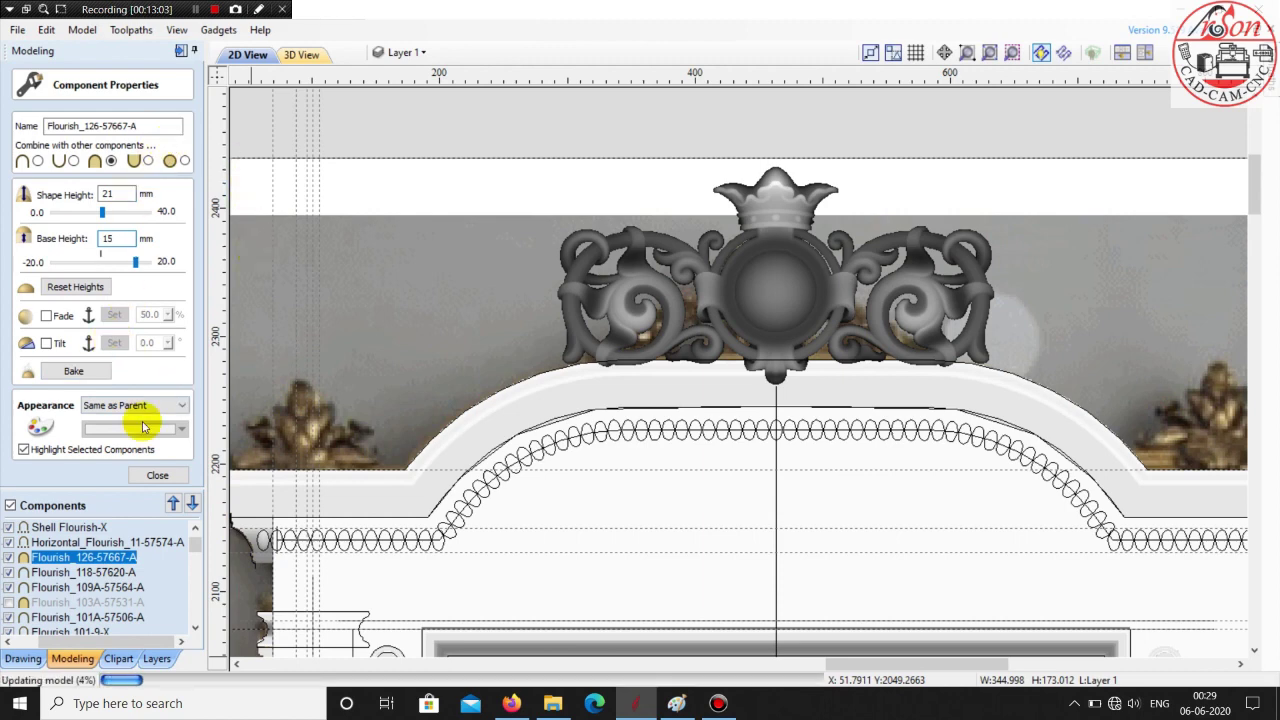
pyautogui.click(160, 477)
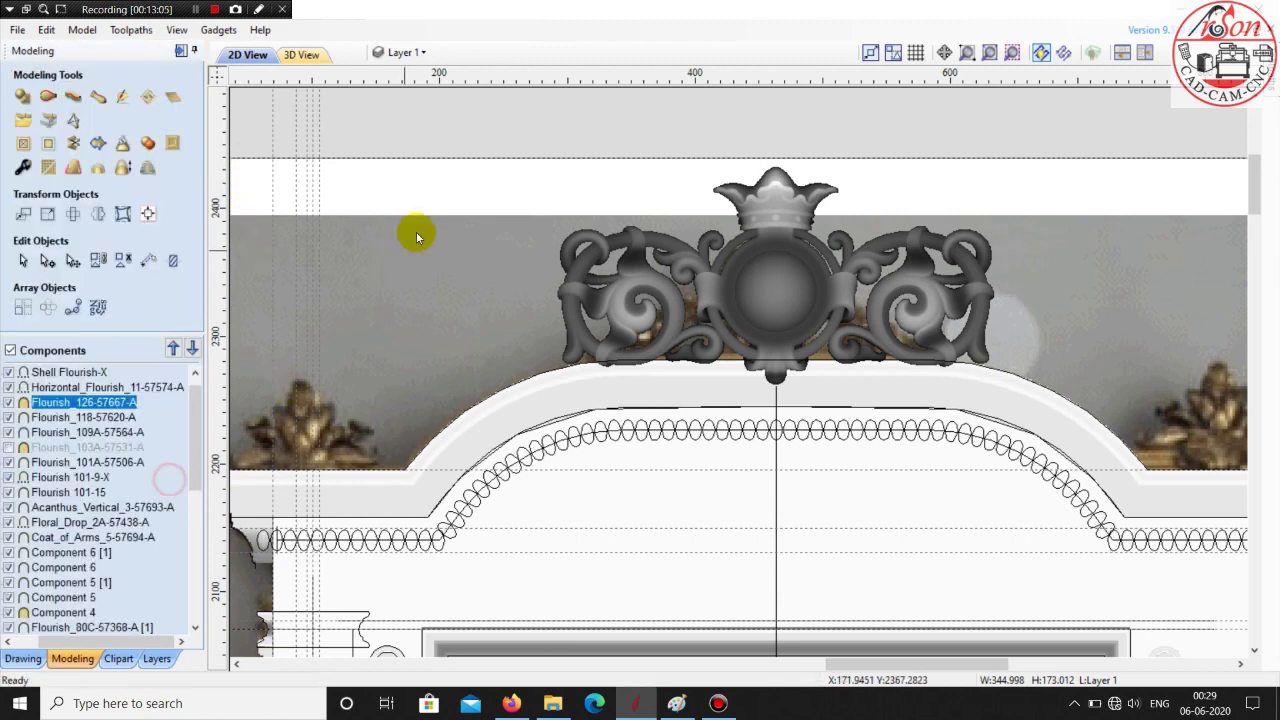
# - Examine the crowned crest on the frame from several angles in the 3D model
pyautogui.click(307, 60)
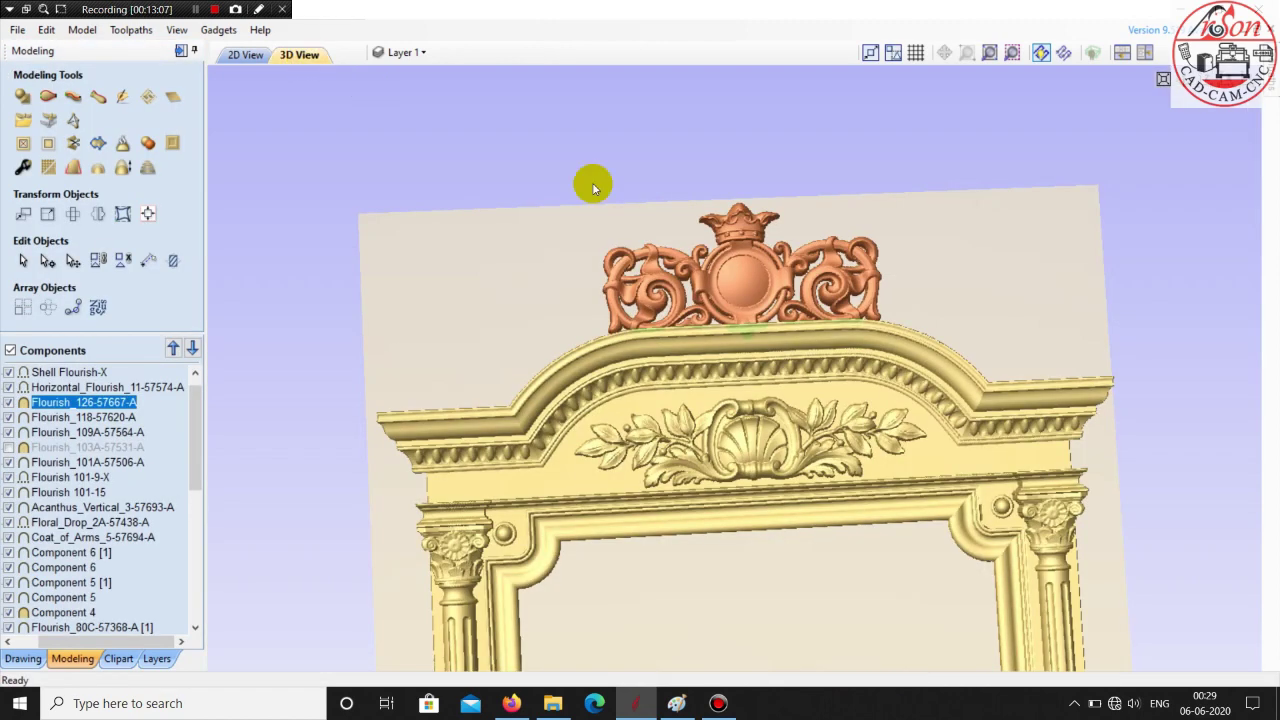
pyautogui.click(966, 260)
pyautogui.click(1058, 287)
pyautogui.moveTo(1058, 290); pyautogui.dragTo(394, 491)
pyautogui.moveTo(704, 341); pyautogui.dragTo(793, 347)
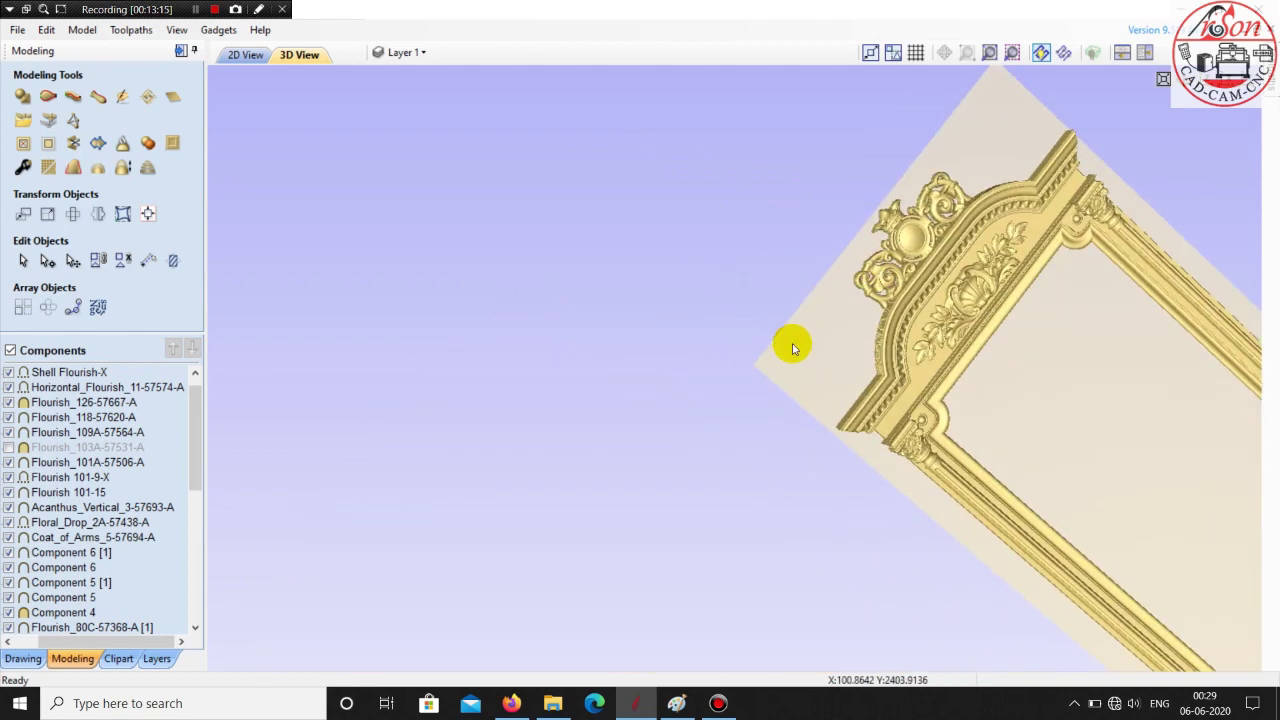
pyautogui.moveTo(818, 183); pyautogui.dragTo(1089, 383)
pyautogui.scroll(5, 909, 494)
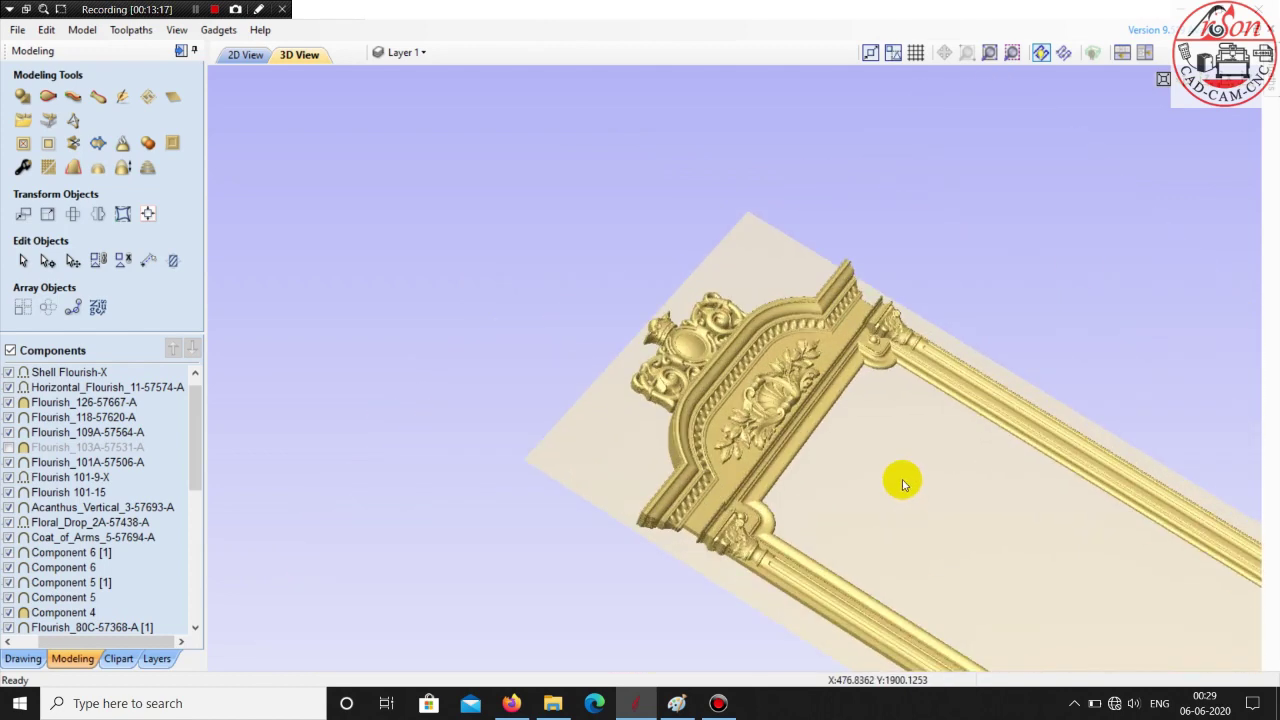
pyautogui.scroll(4, 962, 520)
pyautogui.moveTo(971, 497); pyautogui.dragTo(1024, 384, button='middle')
pyautogui.moveTo(977, 486); pyautogui.dragTo(842, 484)
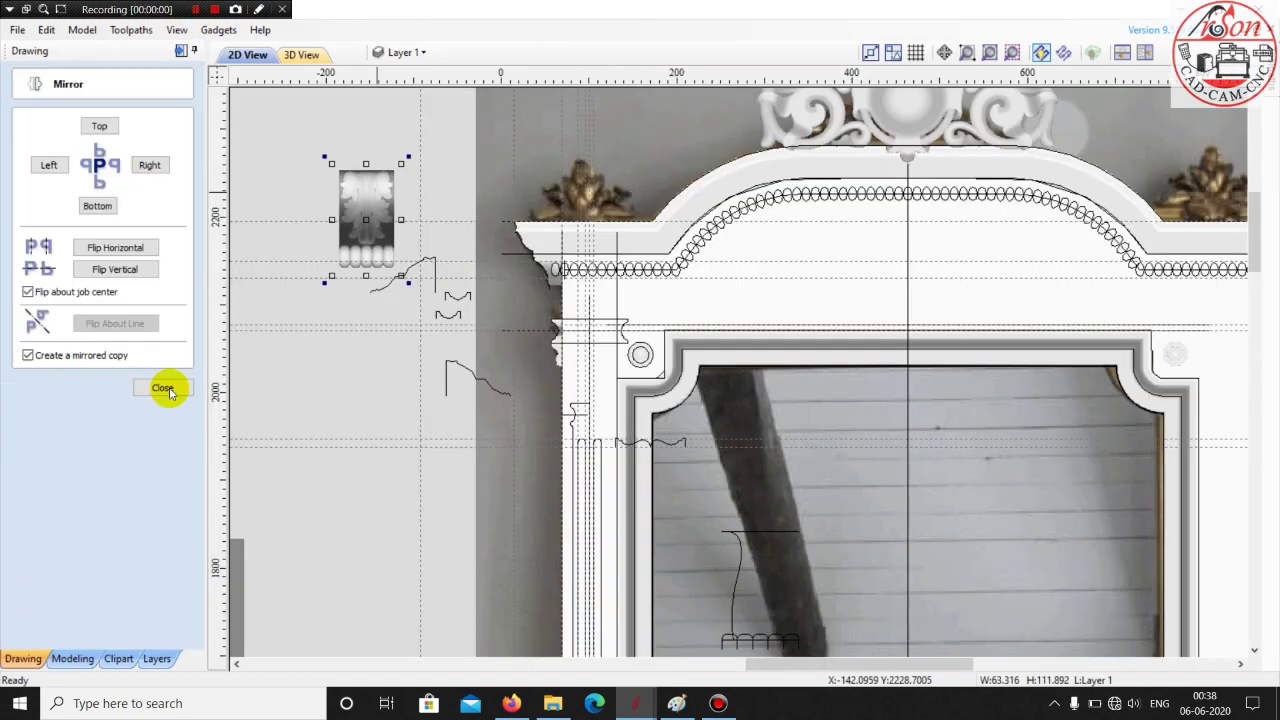
# - Move the acanthus bracket component from beside the frame onto the left column, between the cornice and the capital
pyautogui.click(170, 386)
pyautogui.scroll(3, 360, 177)
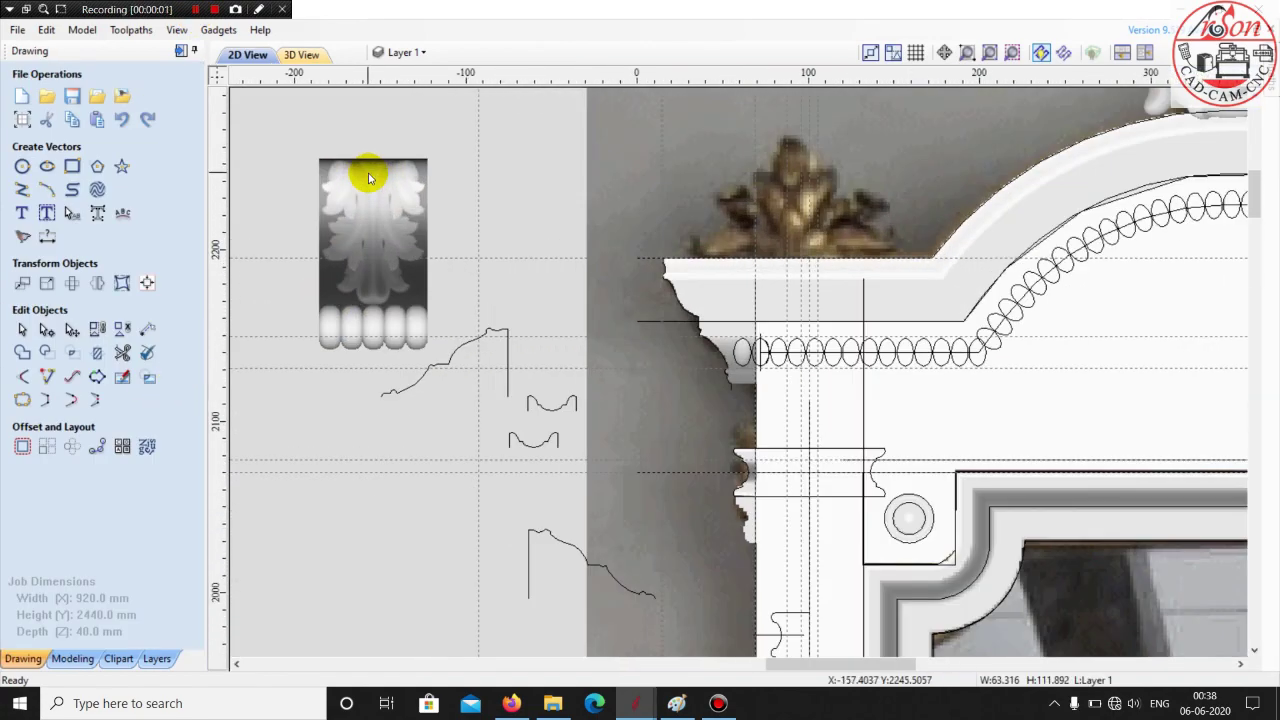
pyautogui.scroll(2, 369, 178)
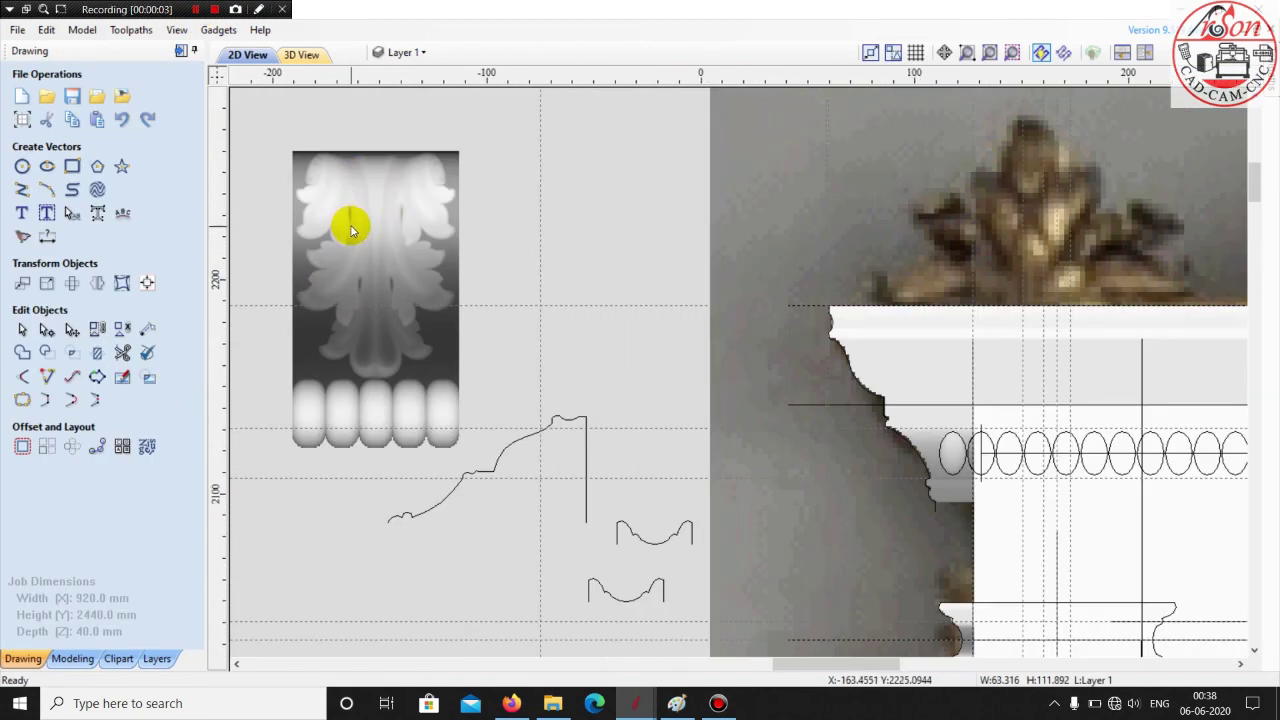
pyautogui.scroll(-3, 350, 226)
pyautogui.click(357, 225)
pyautogui.moveTo(357, 225); pyautogui.dragTo(383, 315)
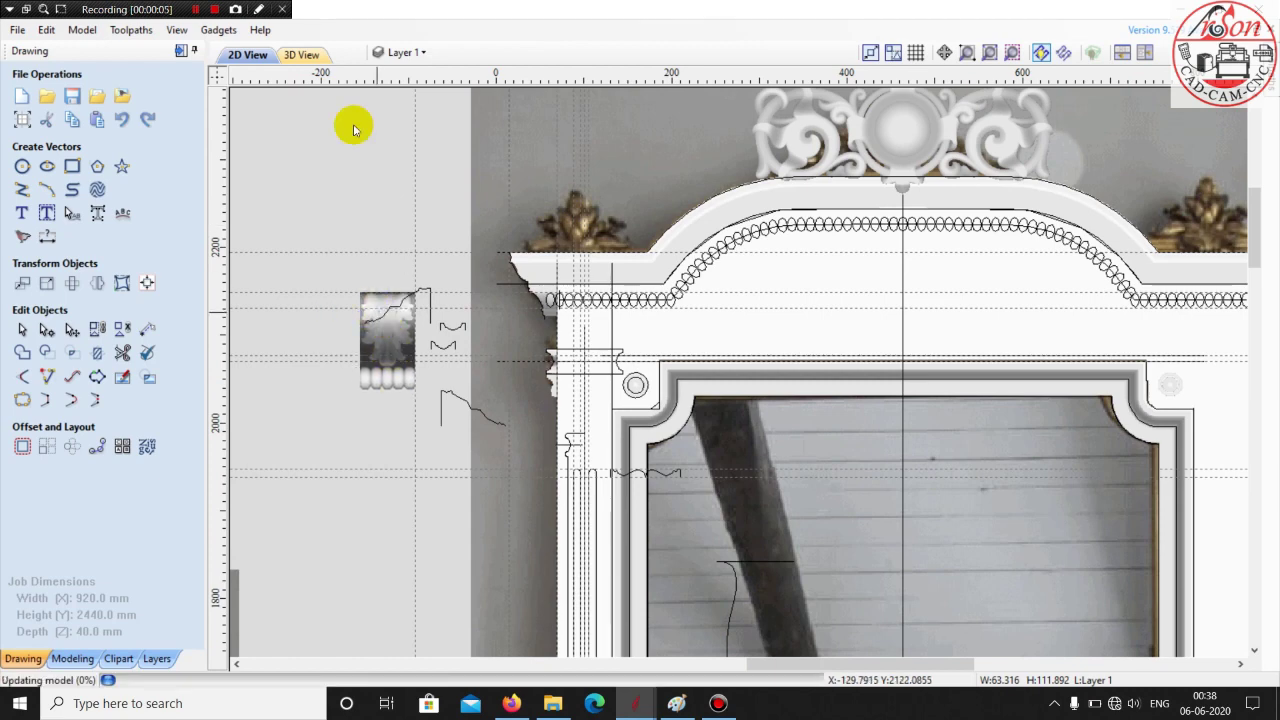
pyautogui.click(305, 55)
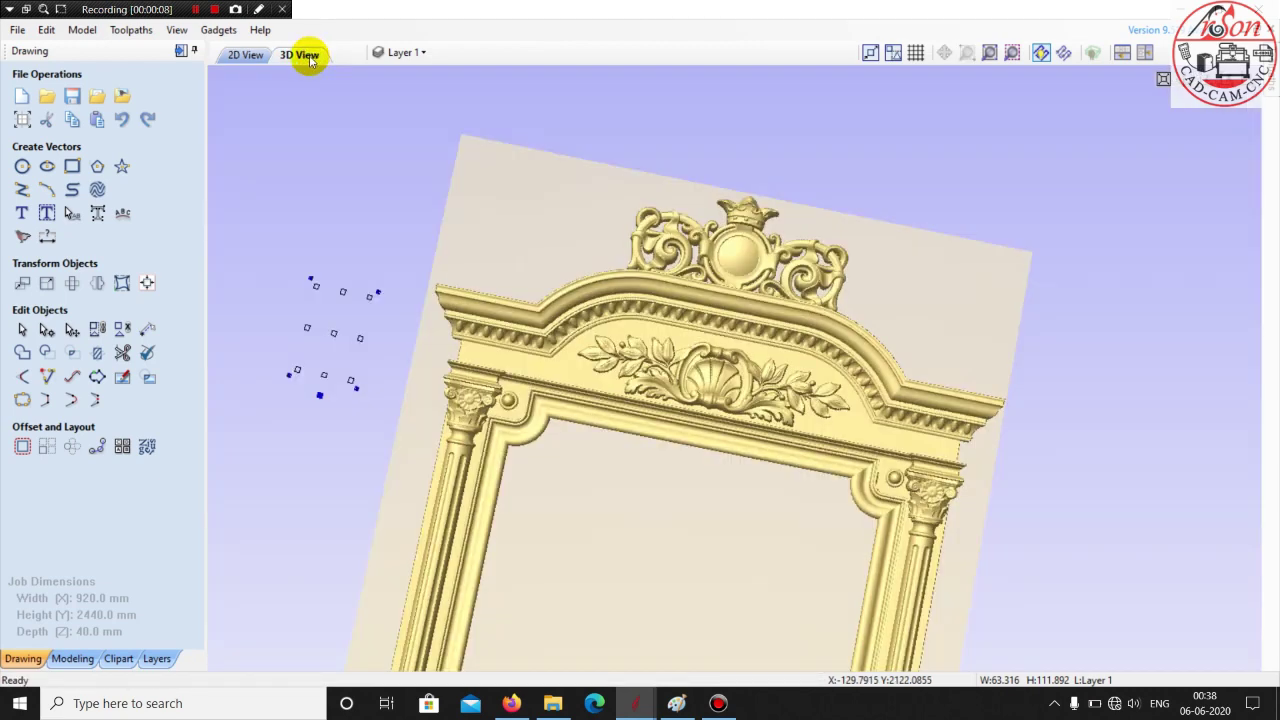
pyautogui.click(247, 55)
pyautogui.scroll(2, 389, 323)
pyautogui.moveTo(394, 326); pyautogui.dragTo(708, 276)
# - Adjust the acanthus bracket's position so its beaded bottom edge rests on the top line of the moulding below
pyautogui.scroll(10, 717, 374)
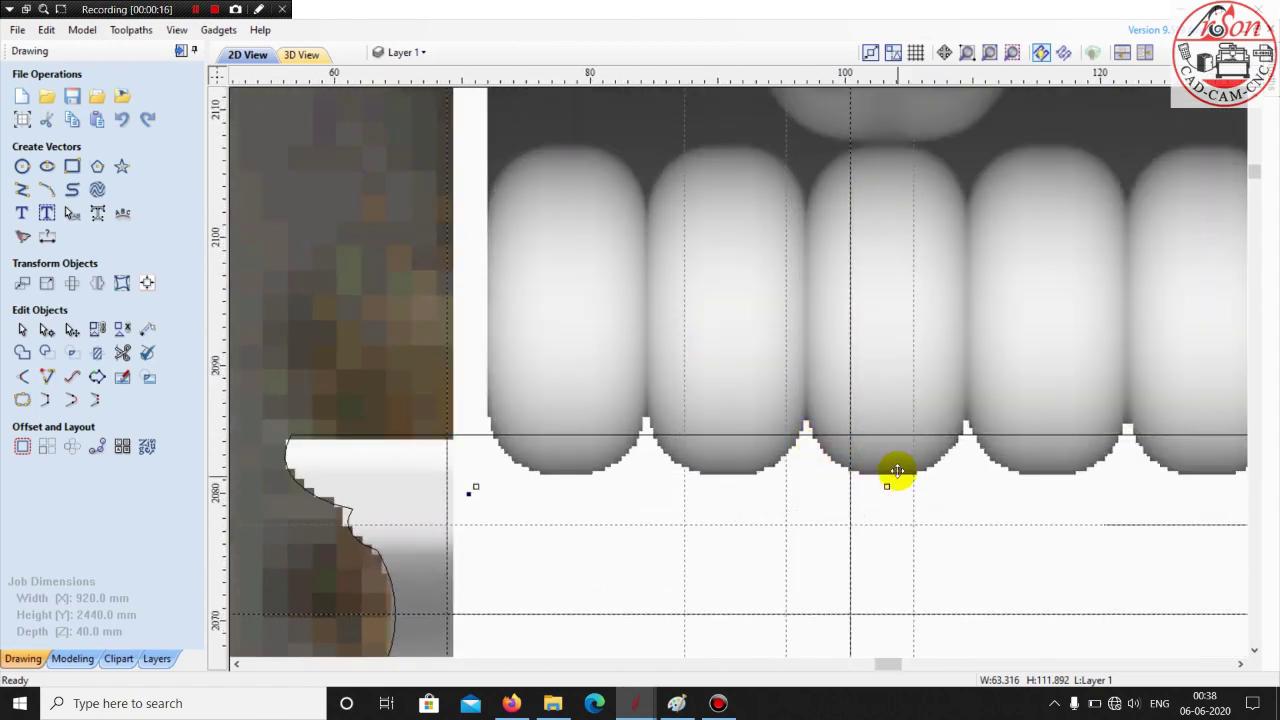
pyautogui.moveTo(897, 470); pyautogui.dragTo(872, 433)
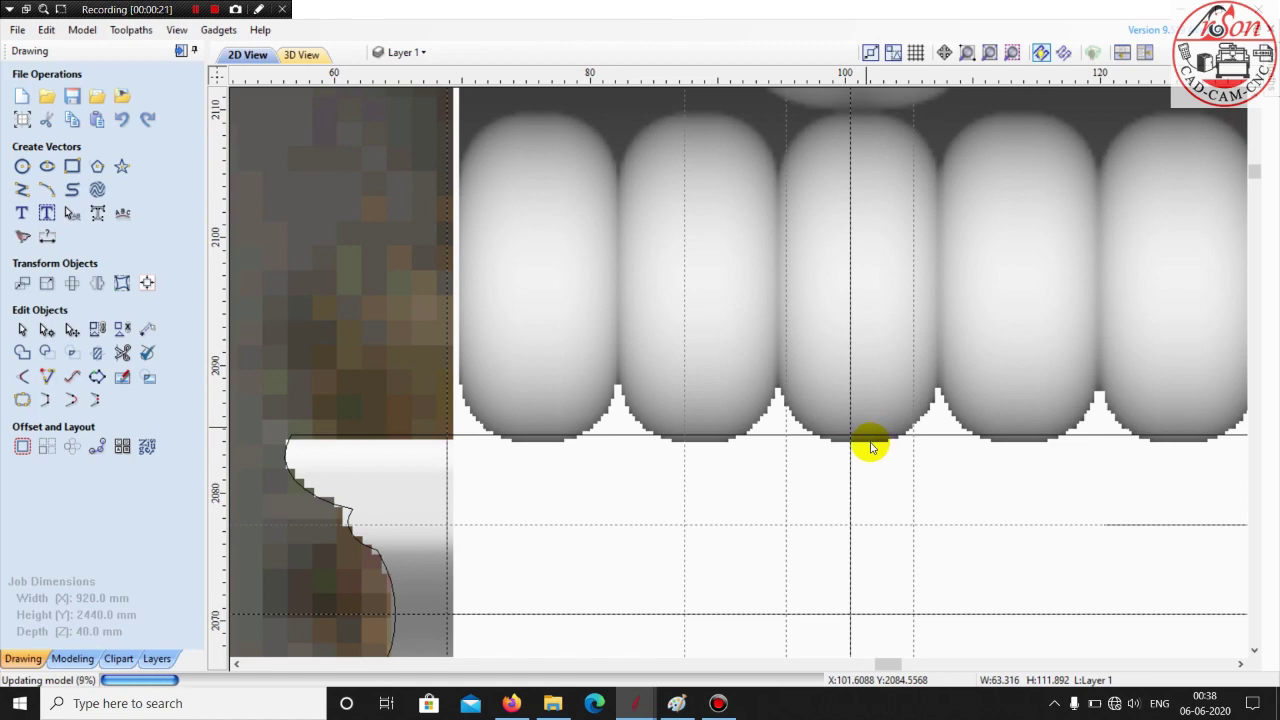
pyautogui.scroll(4, 870, 447)
pyautogui.moveTo(860, 438); pyautogui.dragTo(850, 431)
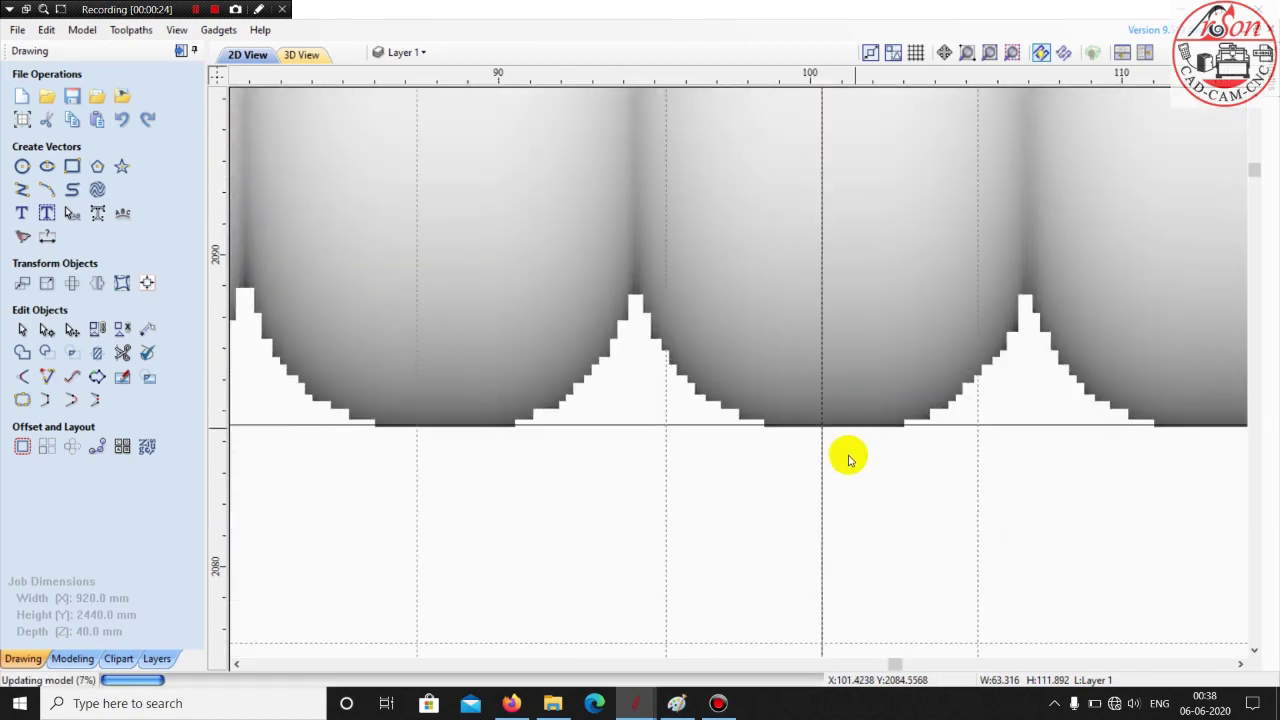
pyautogui.scroll(-8, 848, 451)
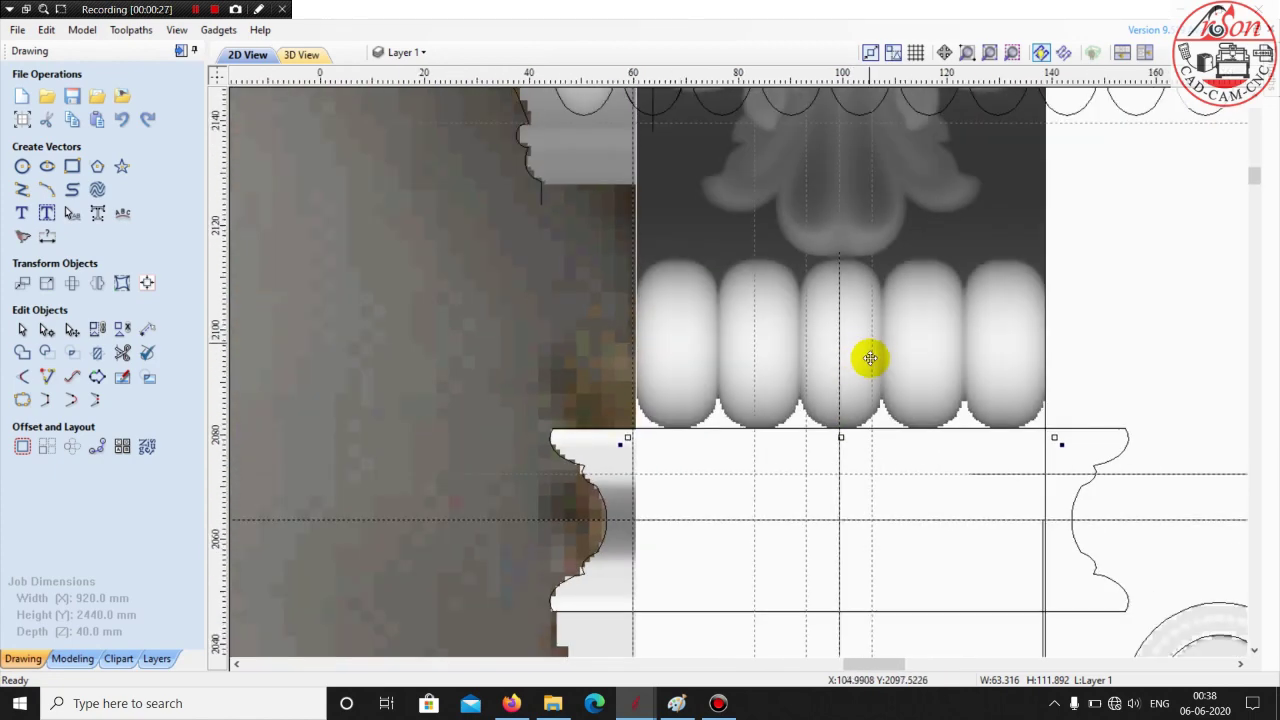
# - Center the acanthus bracket horizontally on the left column's vertical centre line
pyautogui.scroll(-2, 868, 355)
pyautogui.keyDown('shift'); pyautogui.click(855, 529); pyautogui.keyUp('shift')
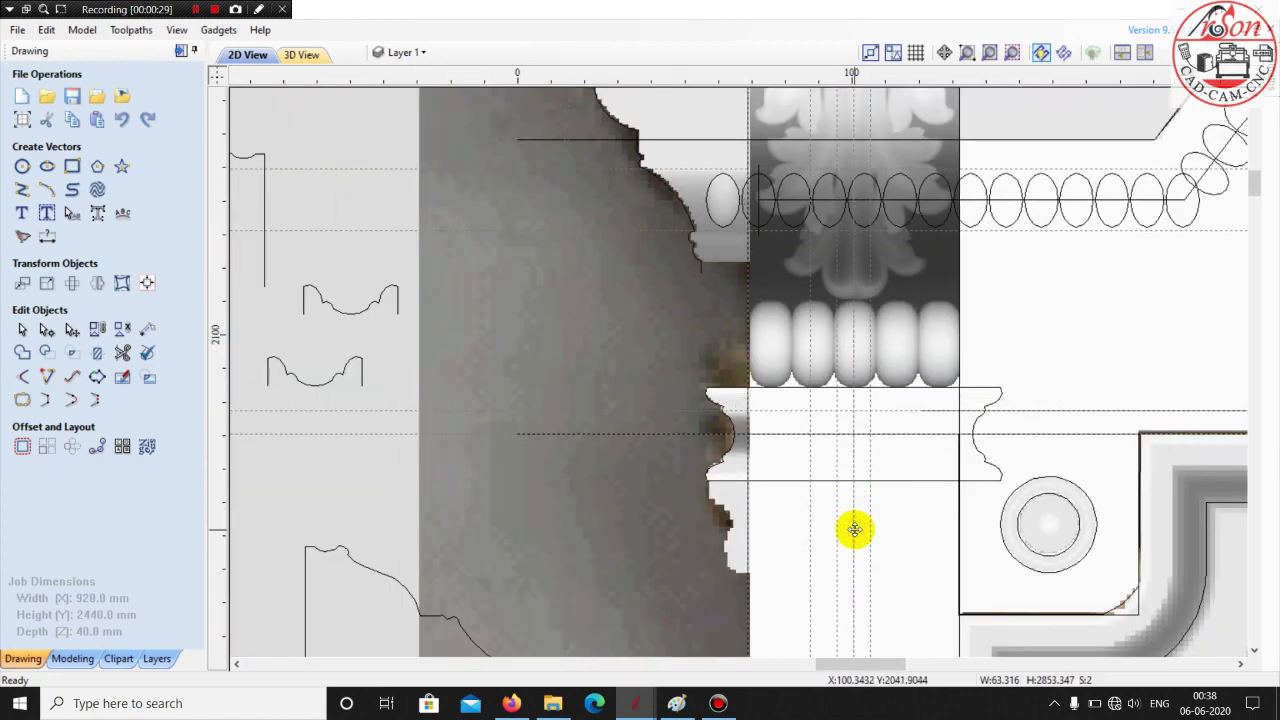
pyautogui.click(128, 285)
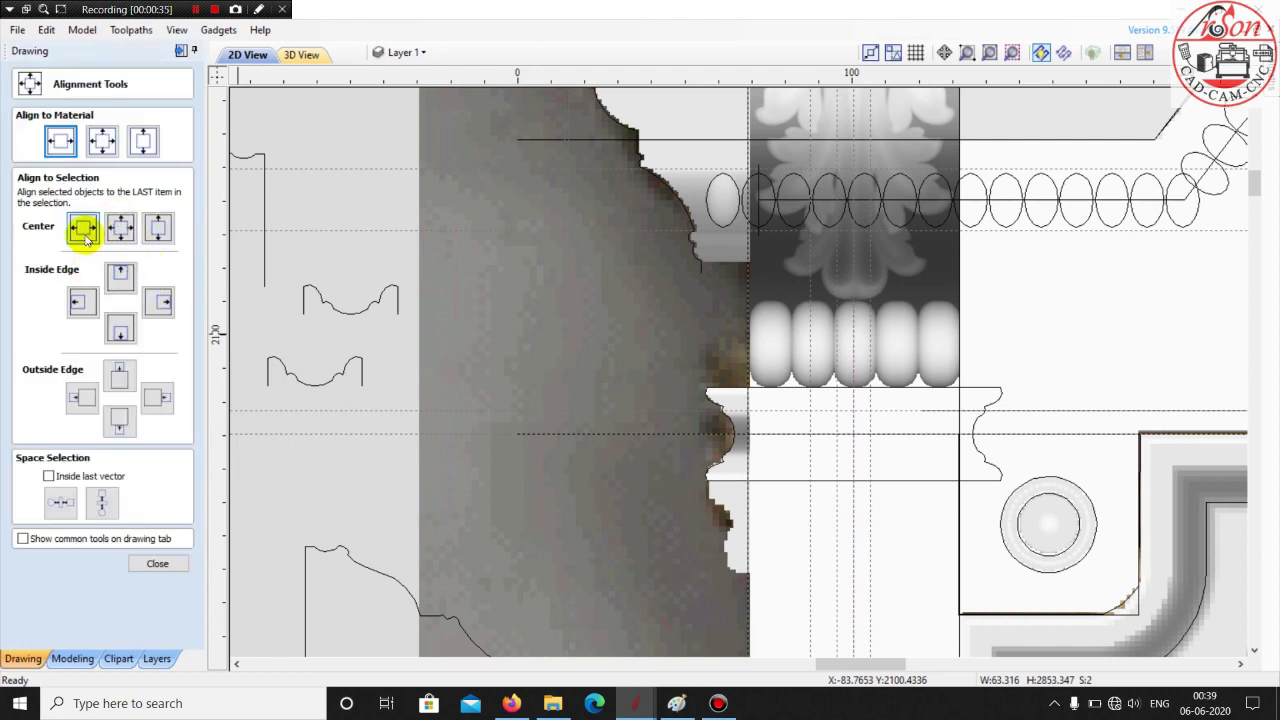
pyautogui.click(84, 232)
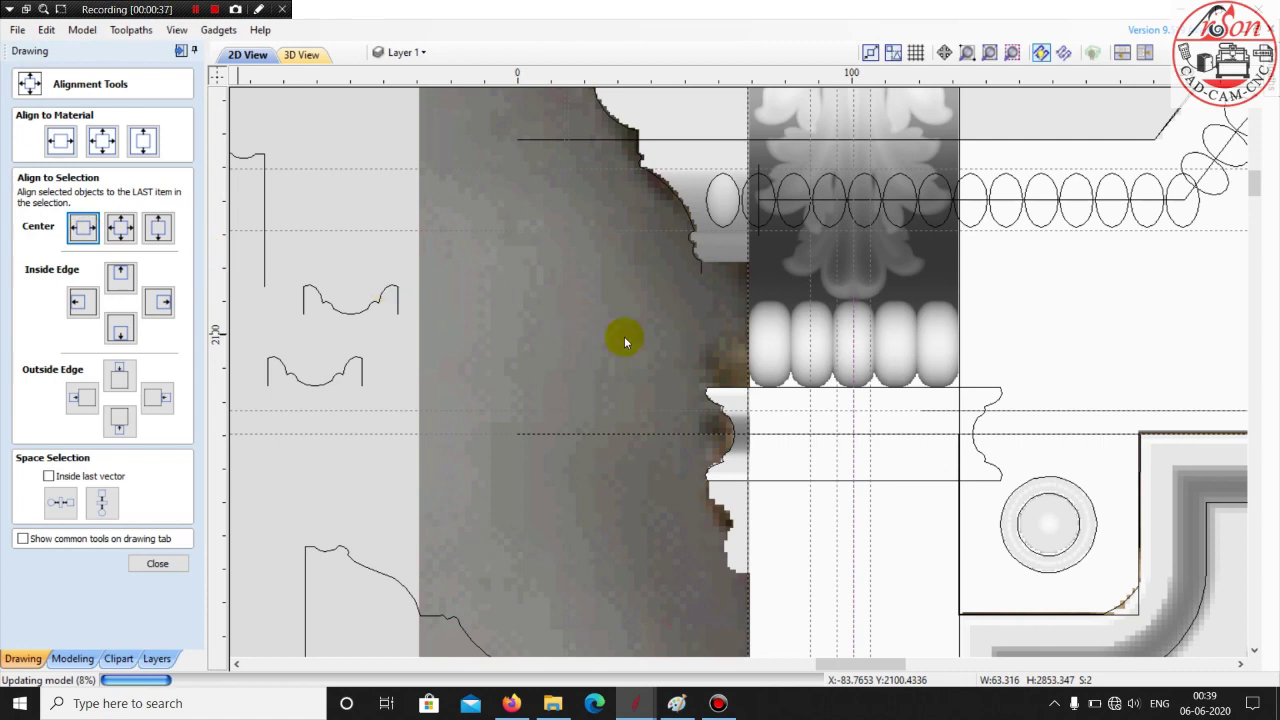
pyautogui.scroll(-4, 653, 358)
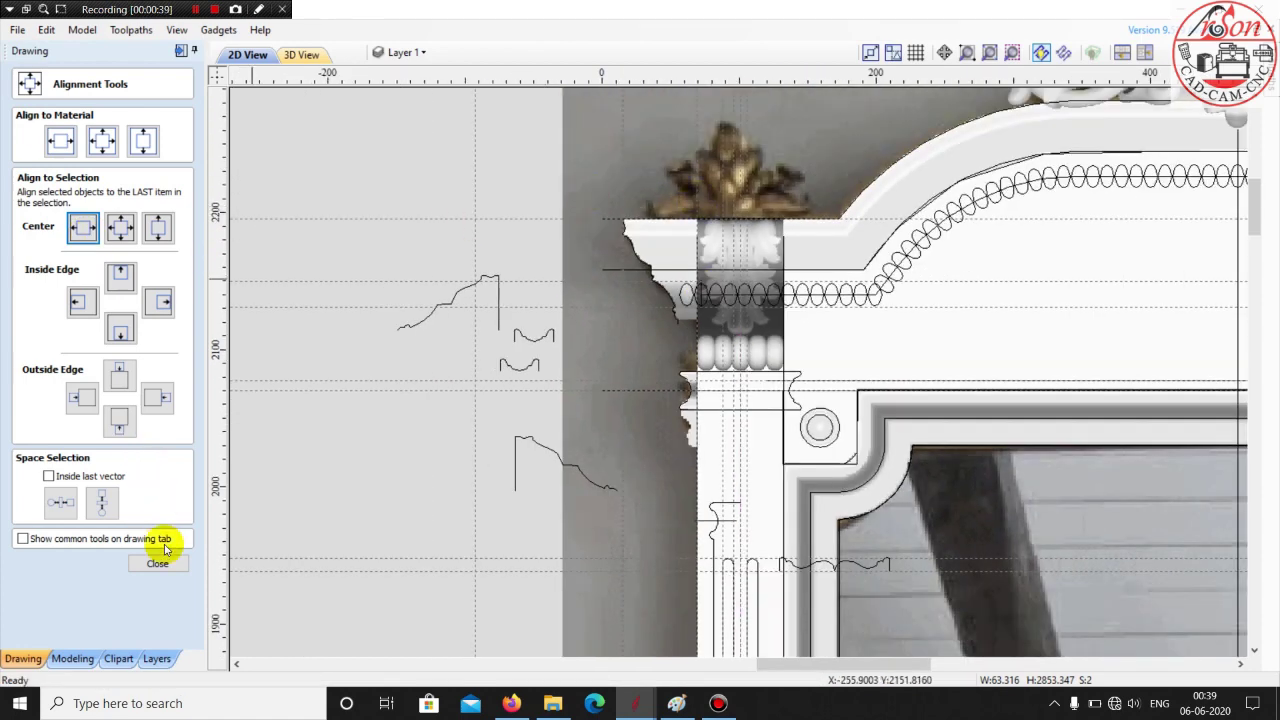
pyautogui.click(160, 564)
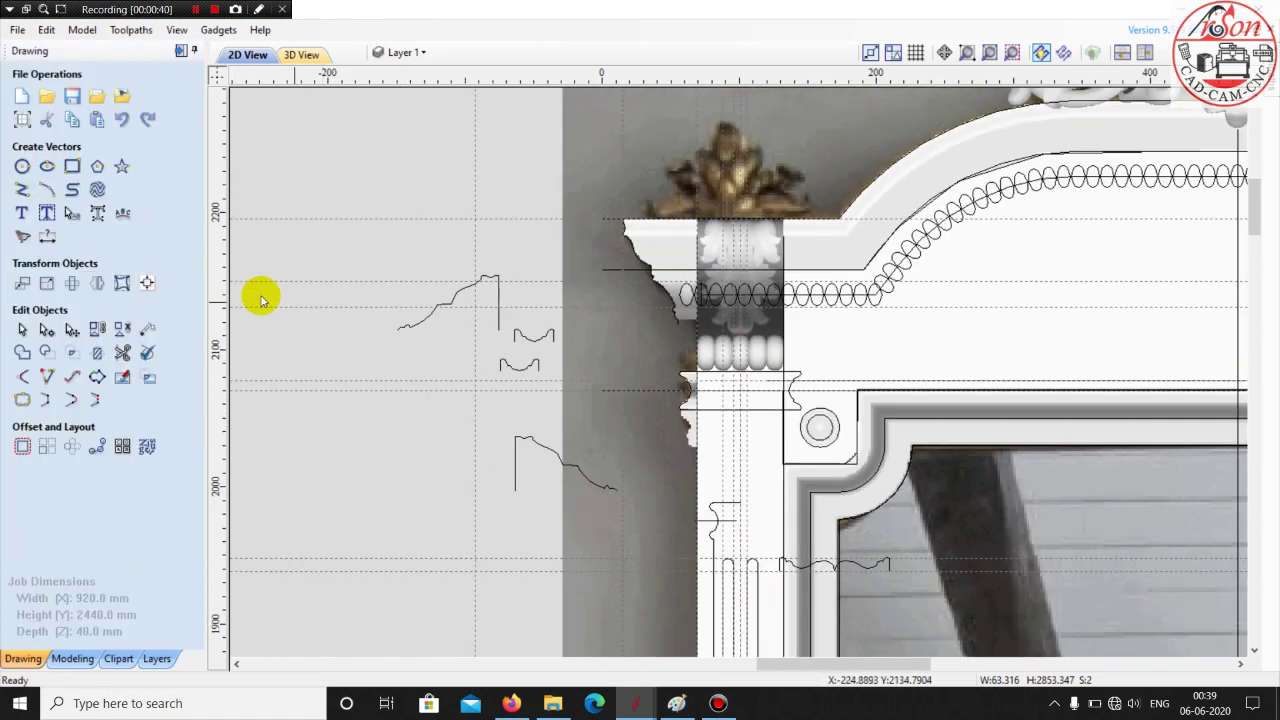
# - Open the baked bracket's component properties and examine in 3D how far it projects from the cornice and column
pyautogui.click(72, 658)
pyautogui.doubleClick(103, 374)
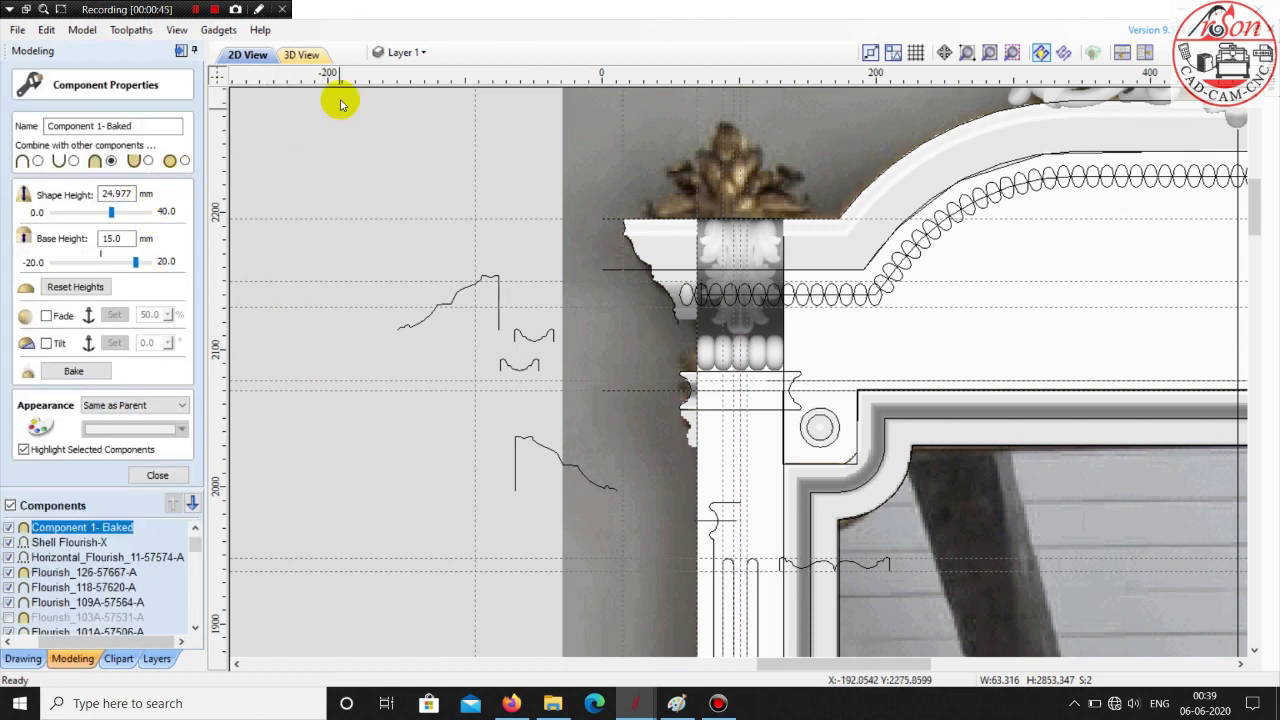
pyautogui.click(313, 56)
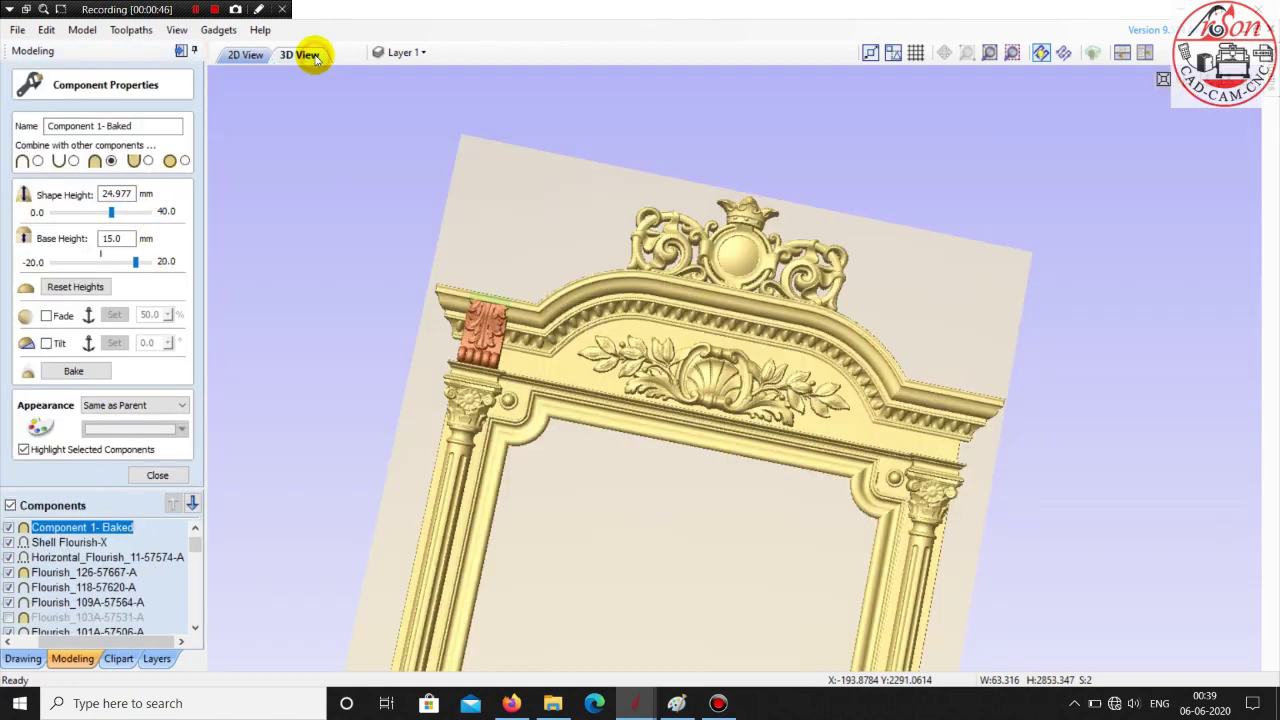
pyautogui.click(650, 525)
pyautogui.moveTo(714, 494); pyautogui.dragTo(528, 437)
pyautogui.scroll(5, 686, 429)
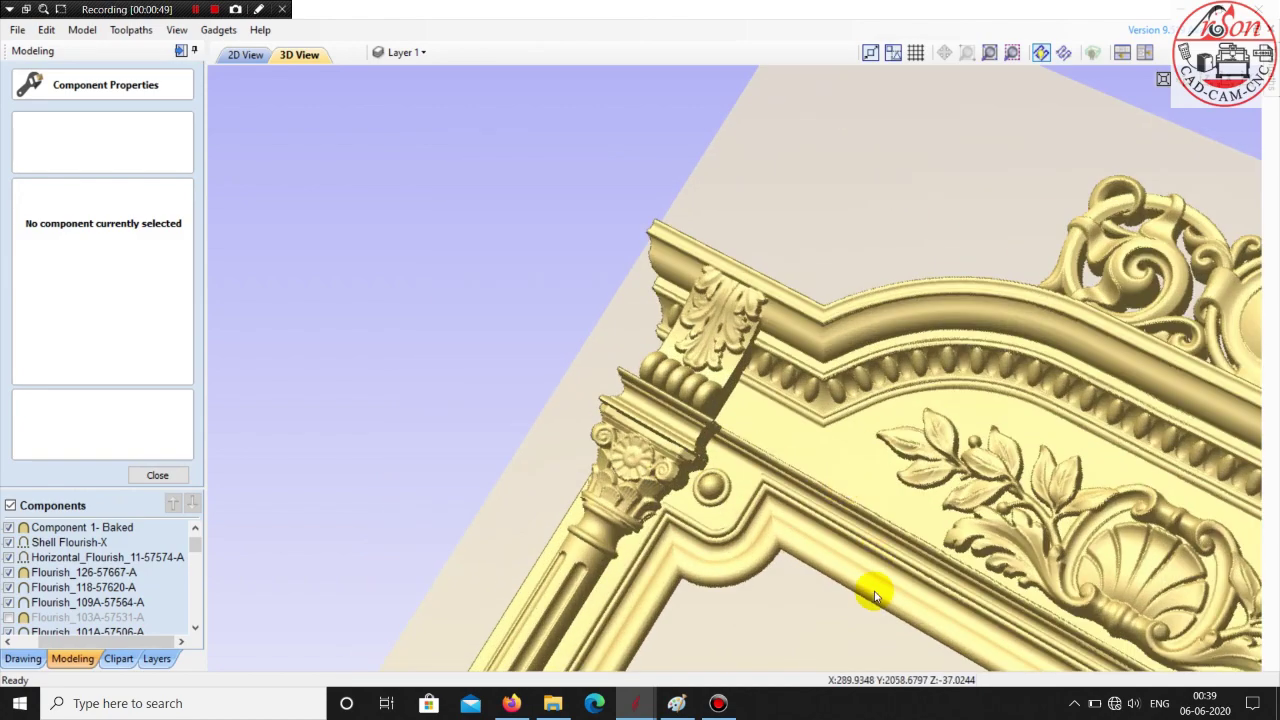
pyautogui.moveTo(826, 177); pyautogui.dragTo(663, 251)
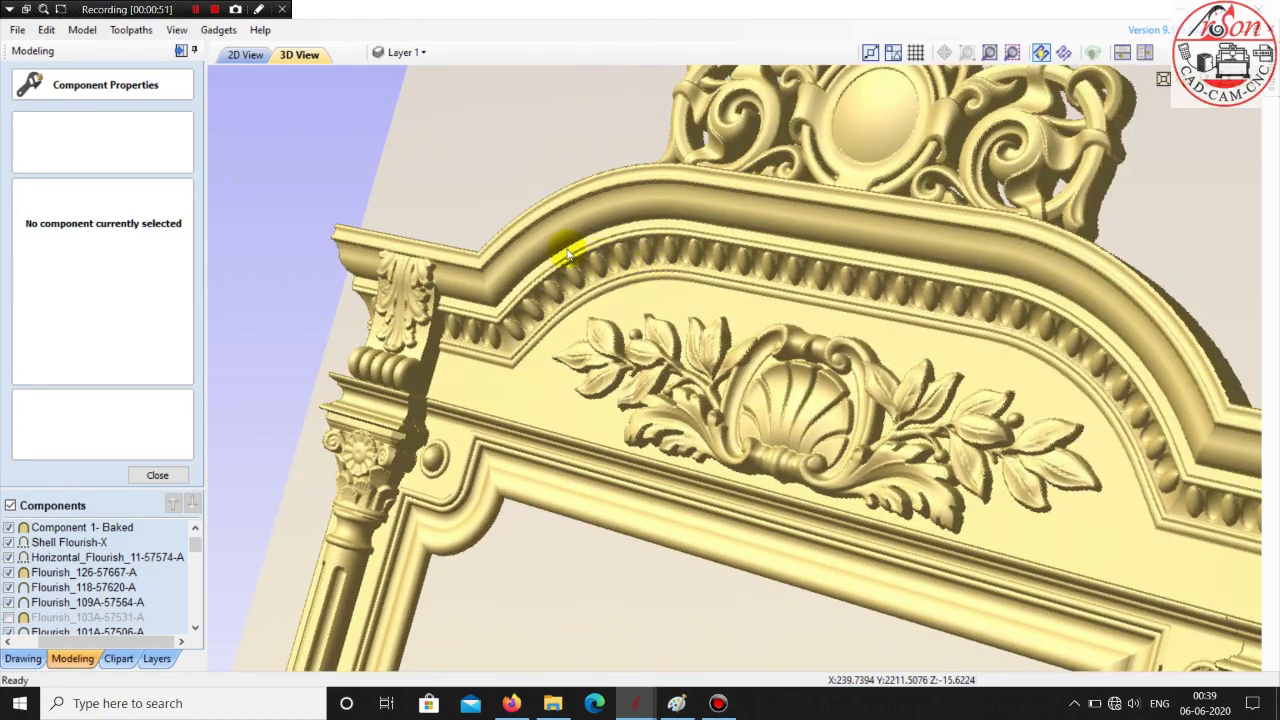
pyautogui.scroll(-5, 400, 294)
pyautogui.moveTo(400, 294); pyautogui.dragTo(698, 527)
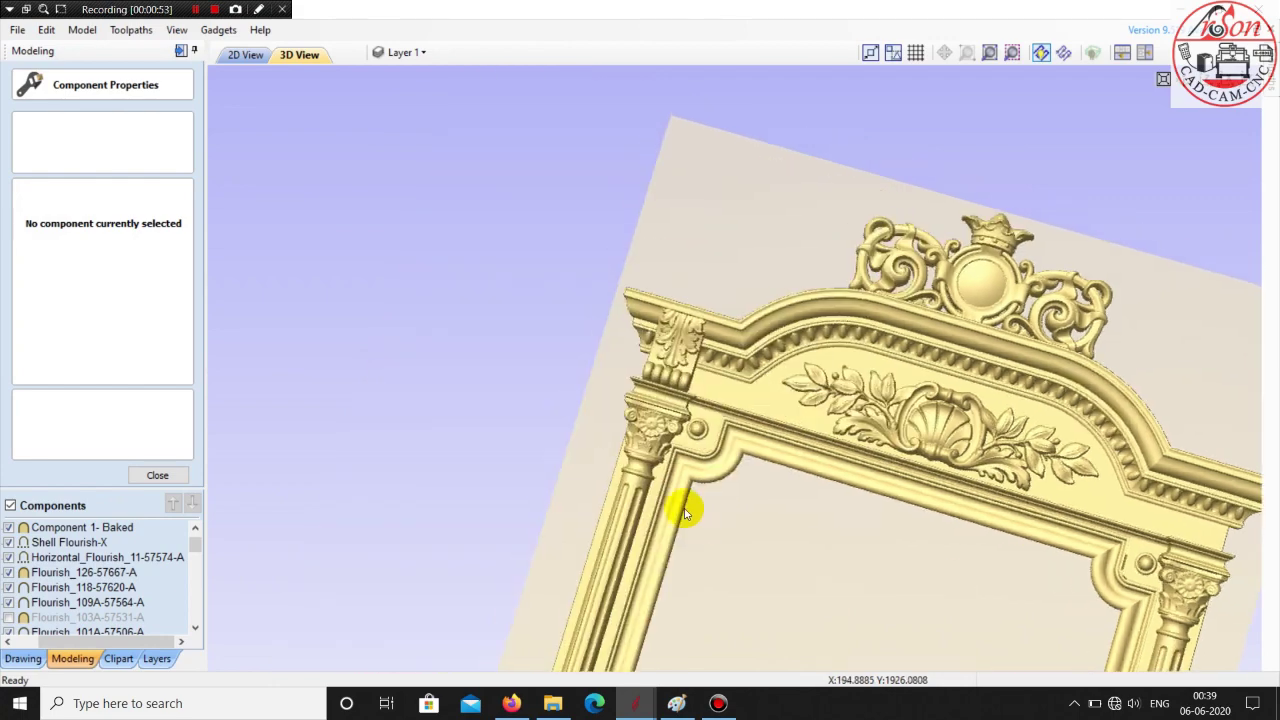
pyautogui.scroll(5, 549, 391)
# - Set the acanthus bracket's shape height to 21 mm and its base height to 19 mm
pyautogui.click(571, 337)
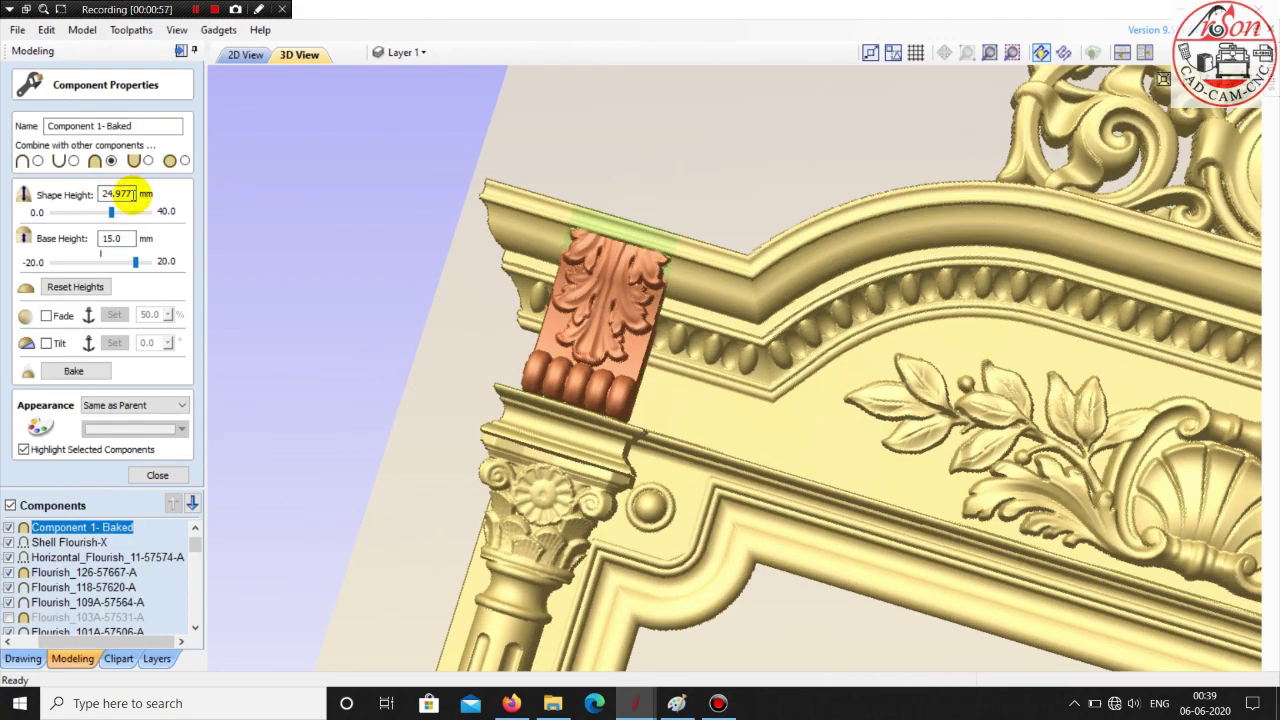
pyautogui.moveTo(133, 193); pyautogui.dragTo(90, 188)
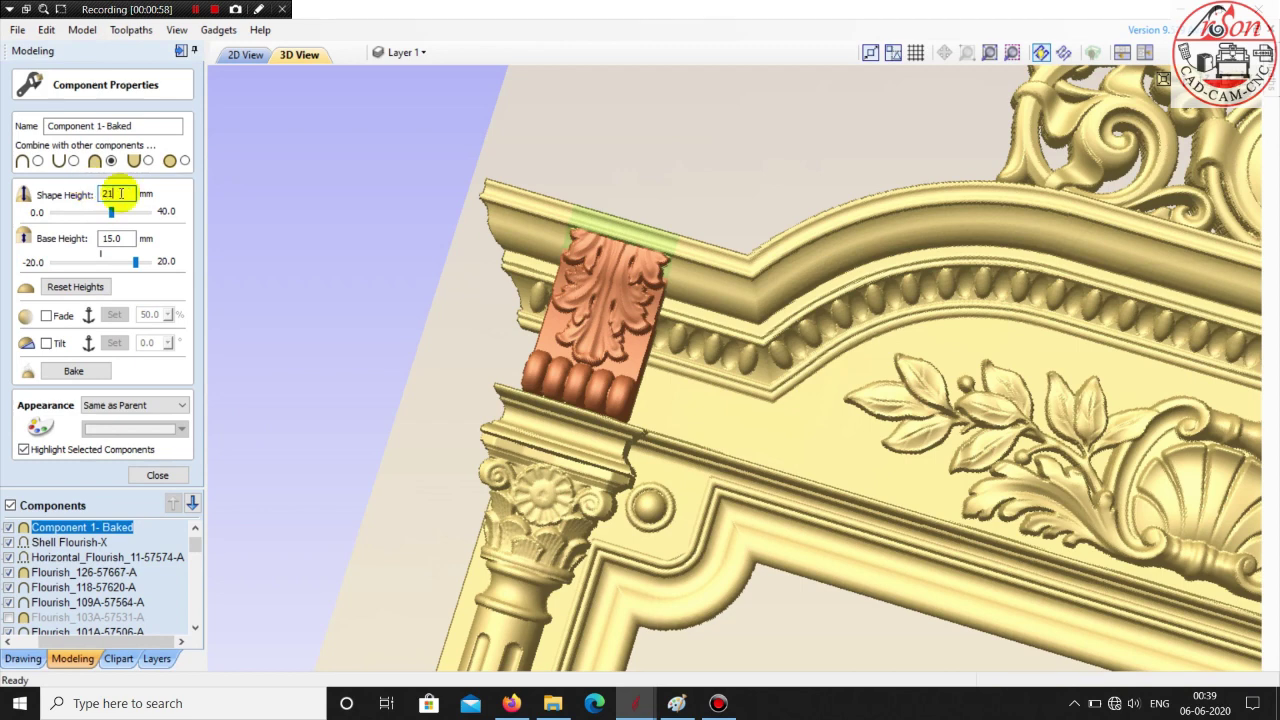
pyautogui.write('21')
pyautogui.click(127, 236)
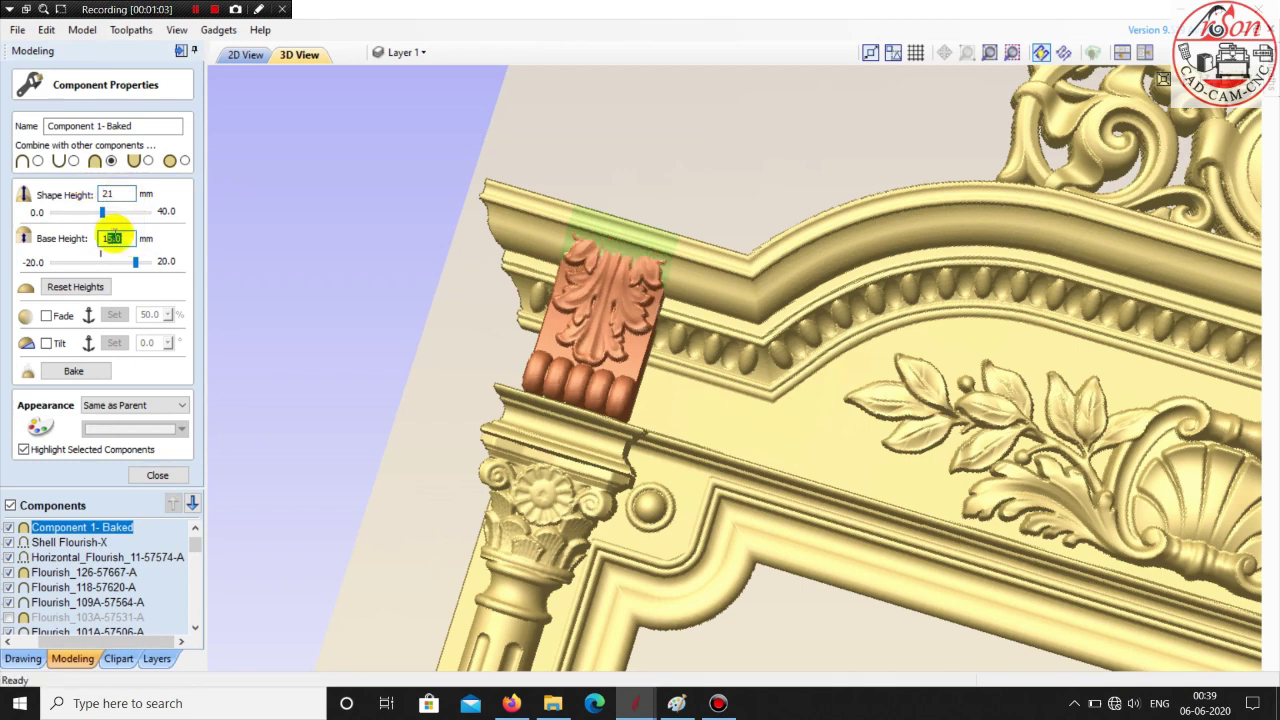
pyautogui.click(124, 194)
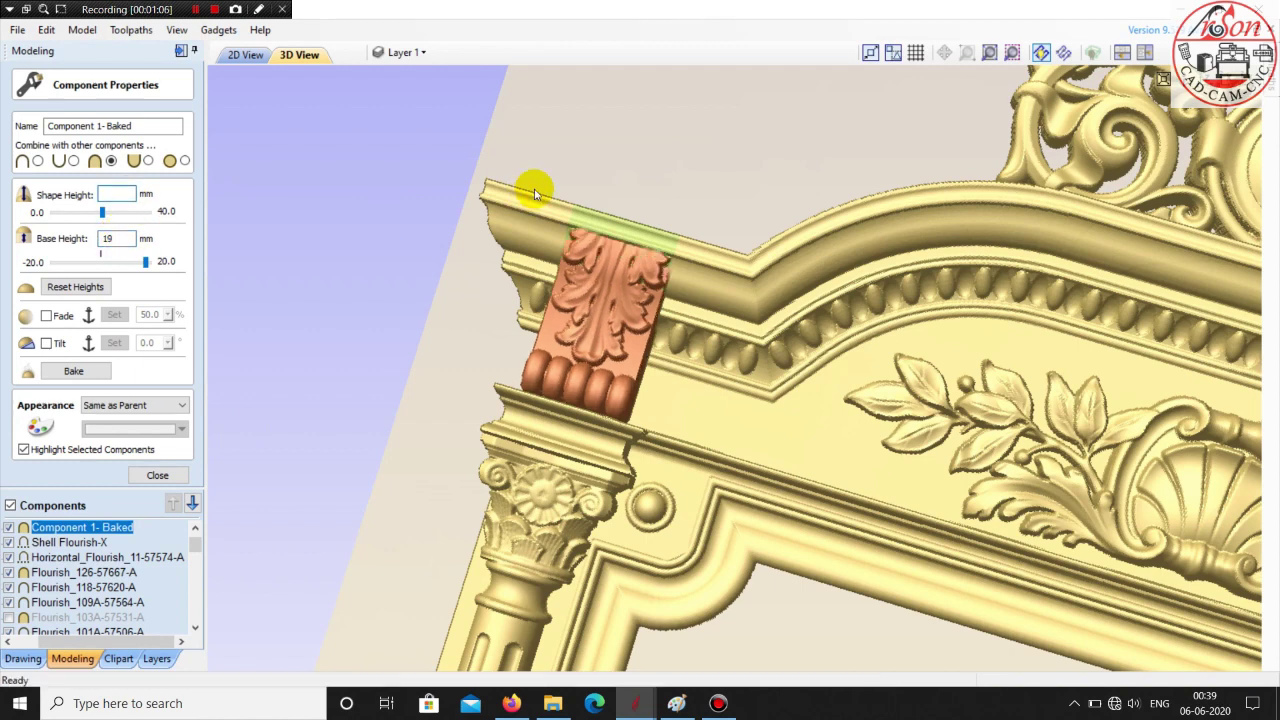
pyautogui.click(620, 160)
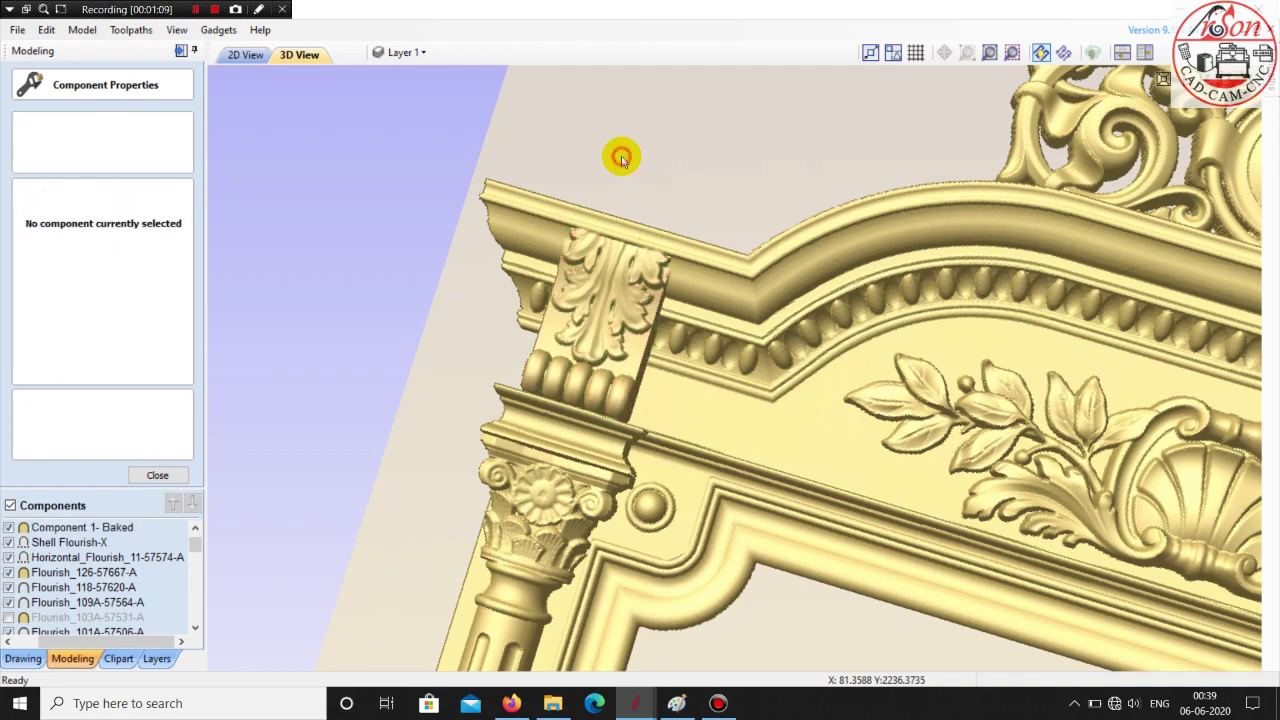
pyautogui.scroll(-3, 608, 171)
pyautogui.scroll(-2, 614, 176)
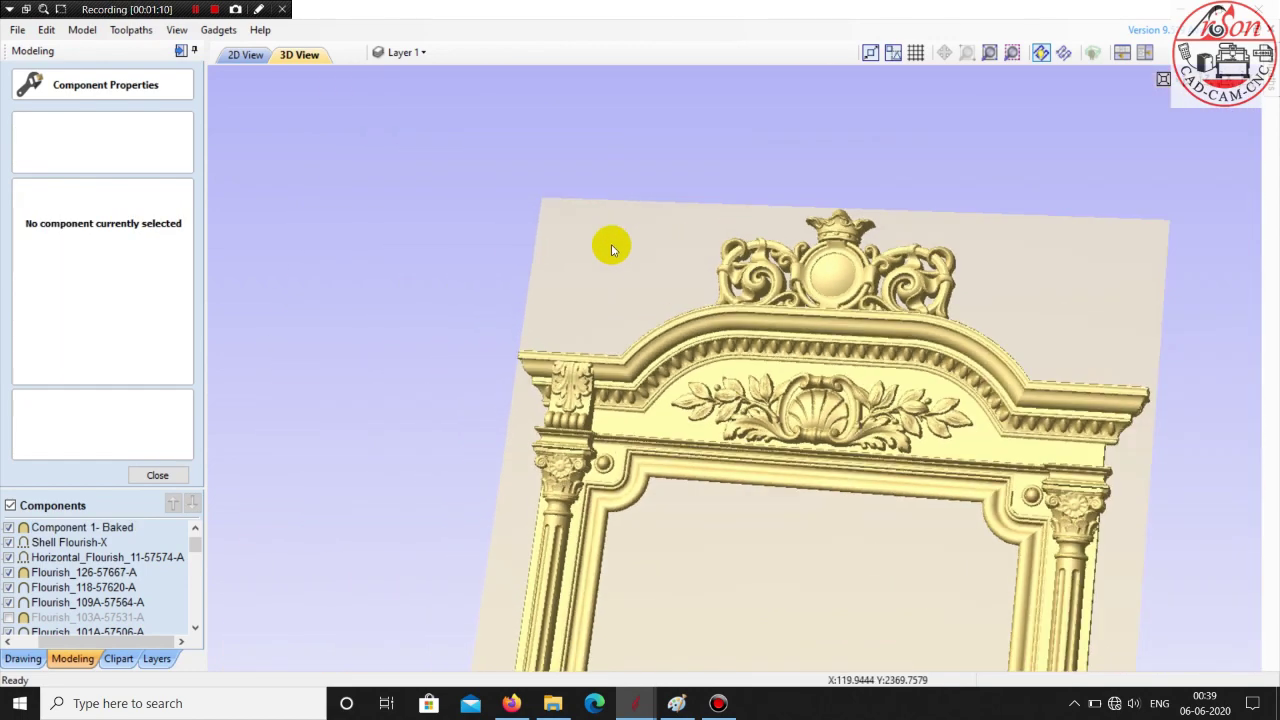
pyautogui.moveTo(610, 243); pyautogui.dragTo(591, 163, button='middle')
pyautogui.click(160, 474)
# - Mirror a copy of the acanthus bracket about the frame's vertical centre line onto the right column
pyautogui.click(558, 343)
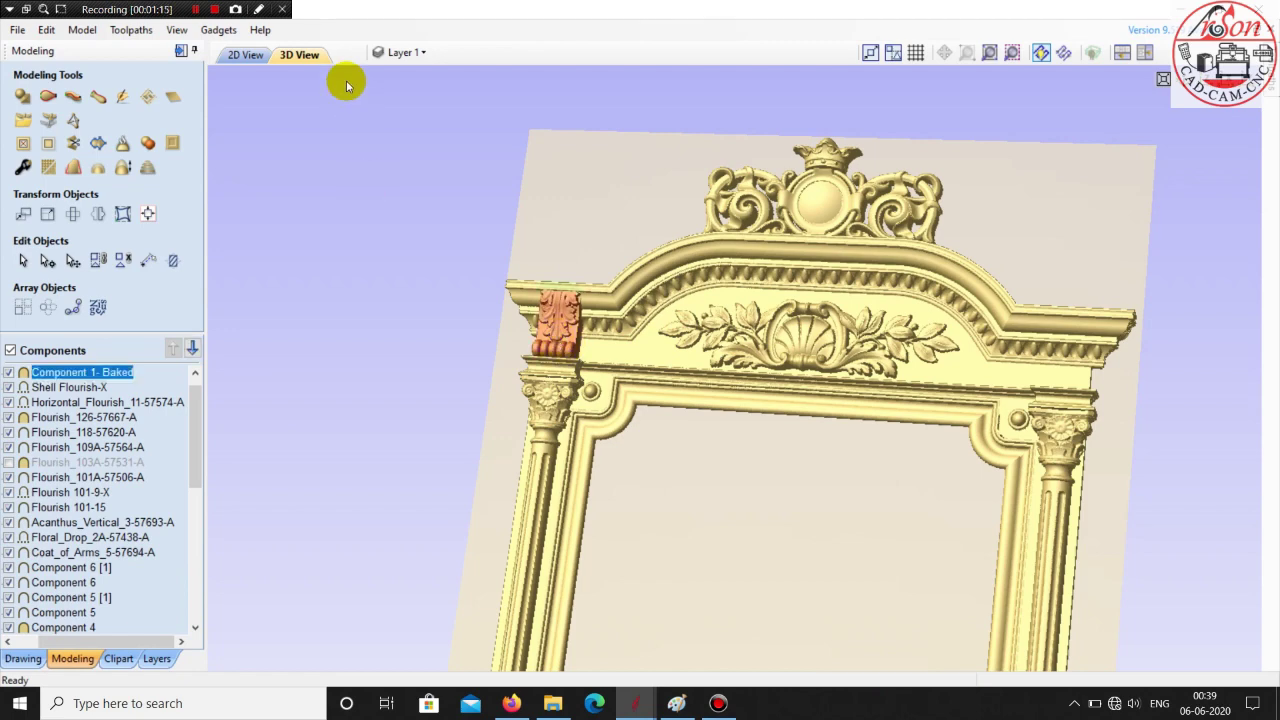
pyautogui.click(246, 55)
pyautogui.scroll(-2, 743, 357)
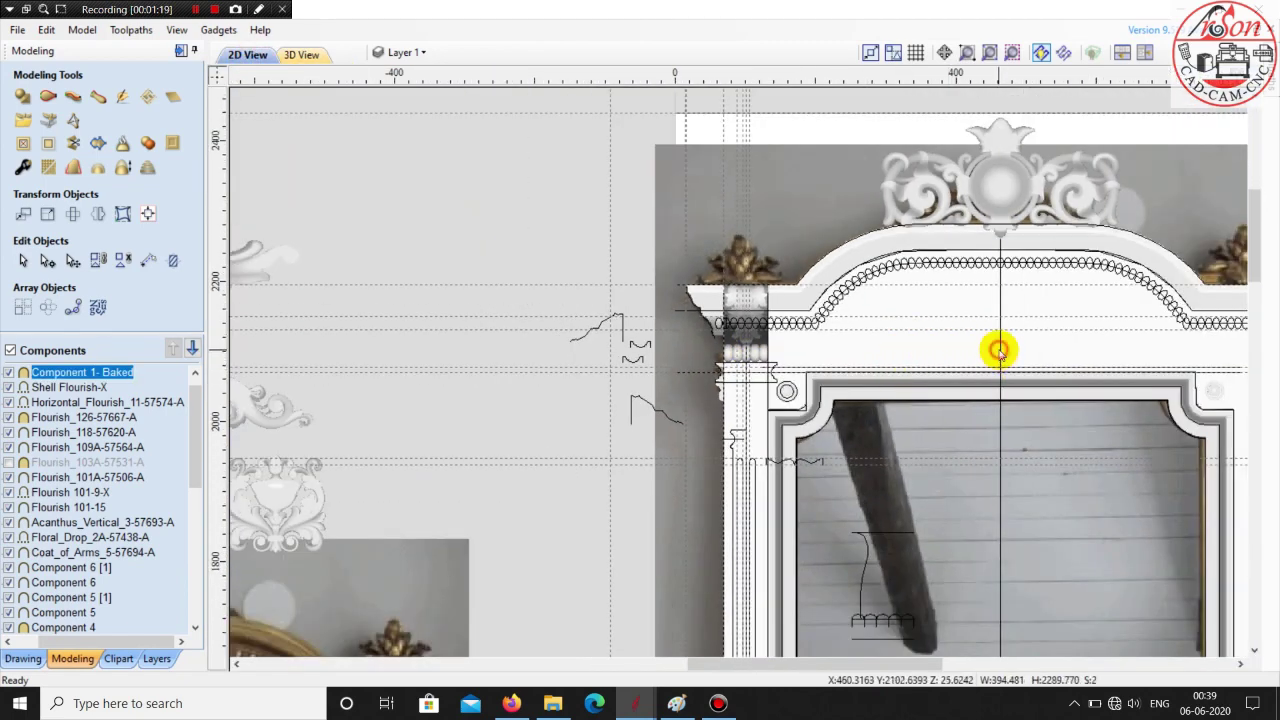
pyautogui.moveTo(998, 350); pyautogui.dragTo(1000, 350)
pyautogui.click(118, 220)
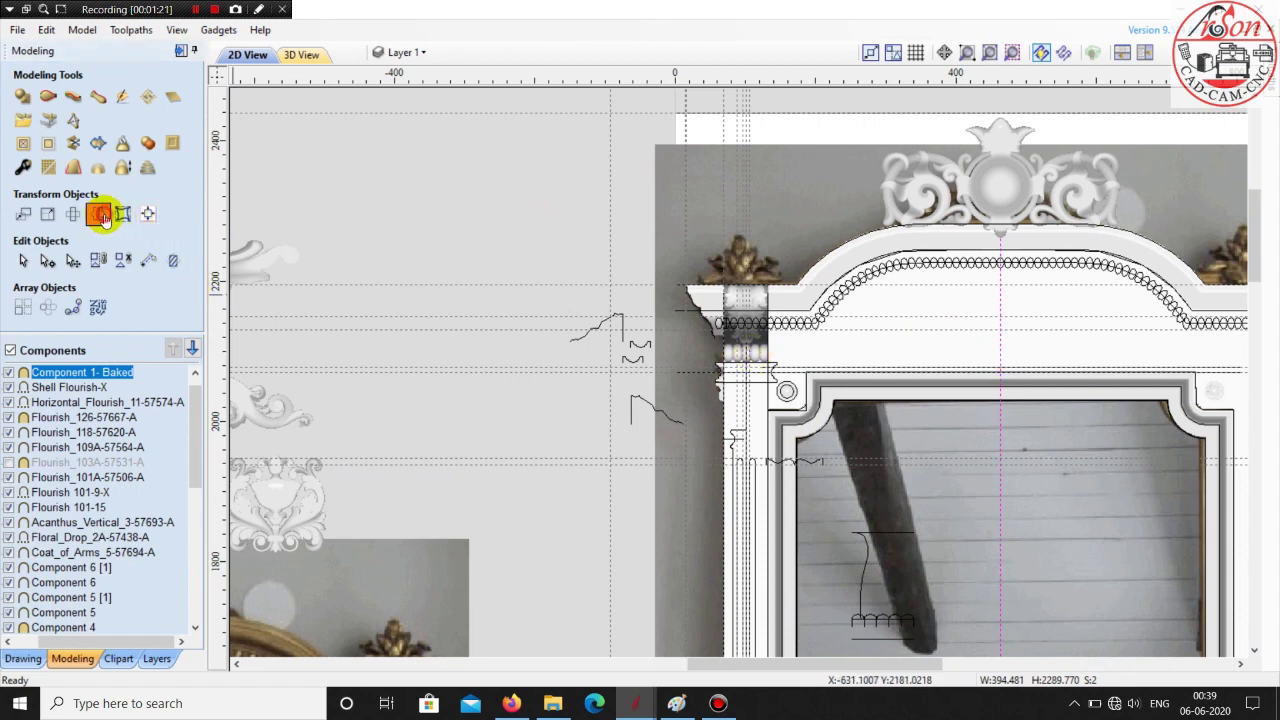
pyautogui.click(110, 325)
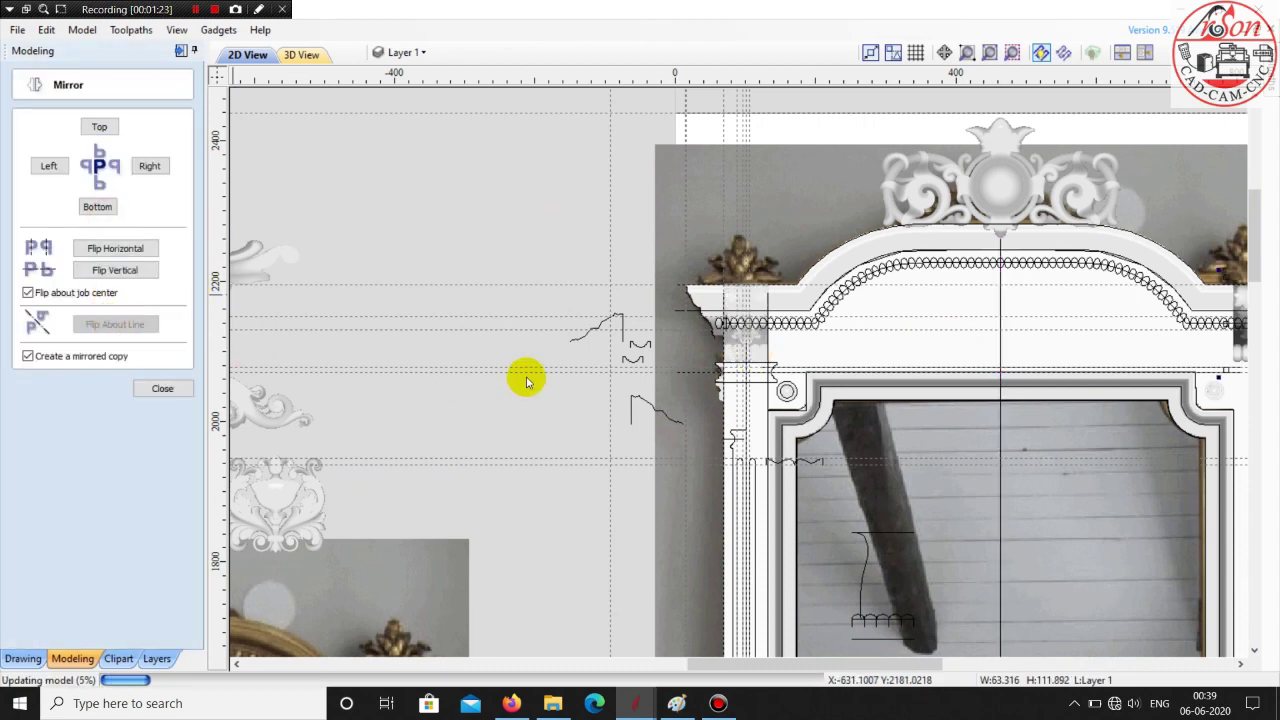
# - Examine both acanthus brackets and the upper frame in the 3D model, and leave the mirror tool
pyautogui.click(303, 56)
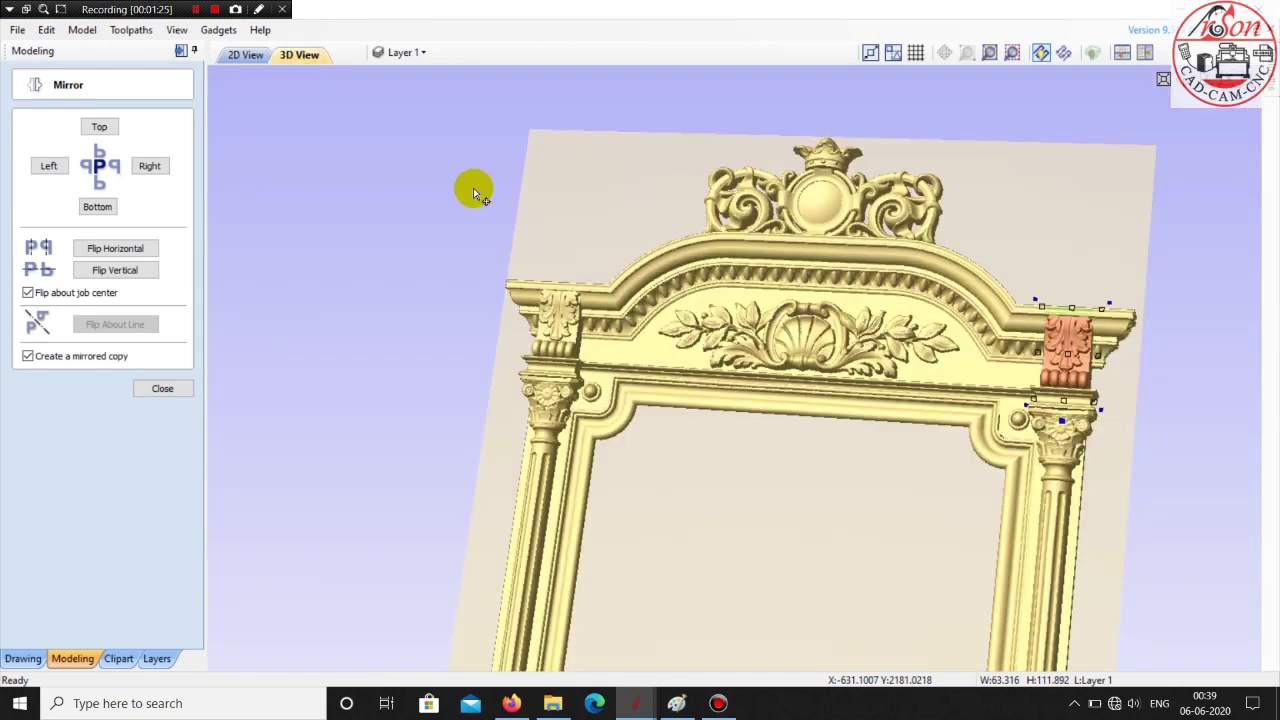
pyautogui.click(599, 172)
pyautogui.moveTo(560, 180); pyautogui.dragTo(446, 191, button='middle')
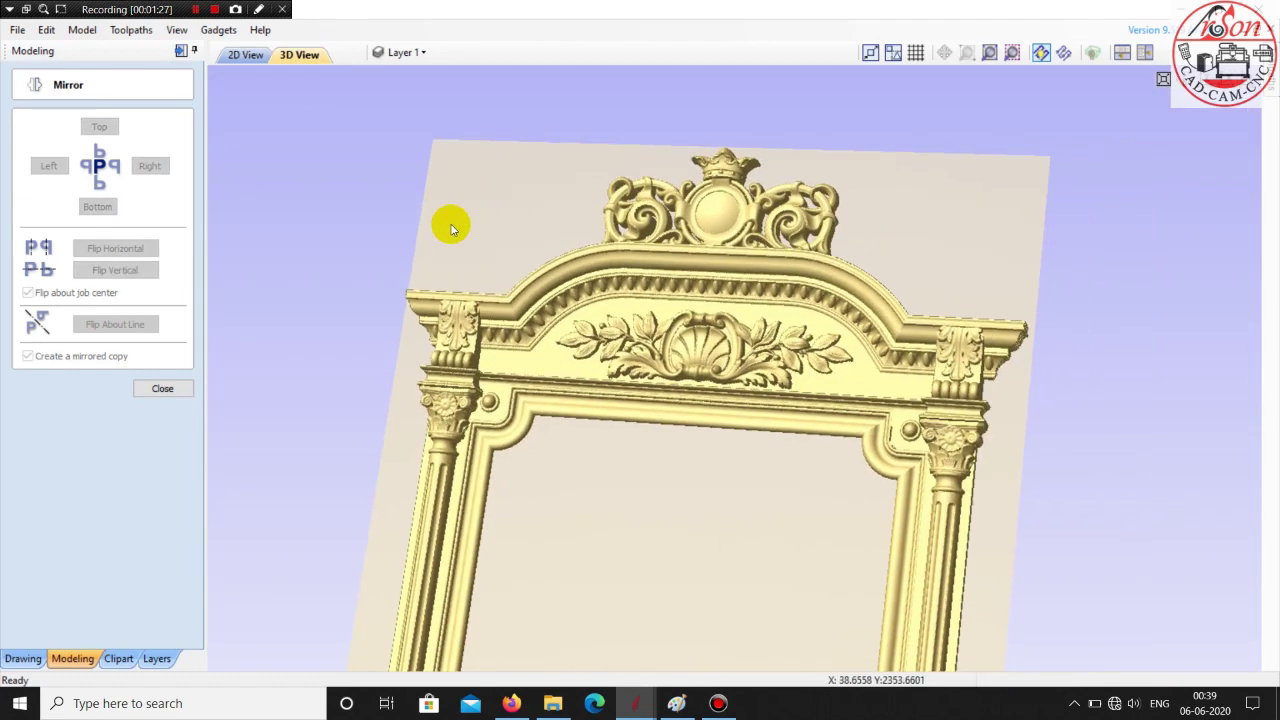
pyautogui.scroll(2, 960, 413)
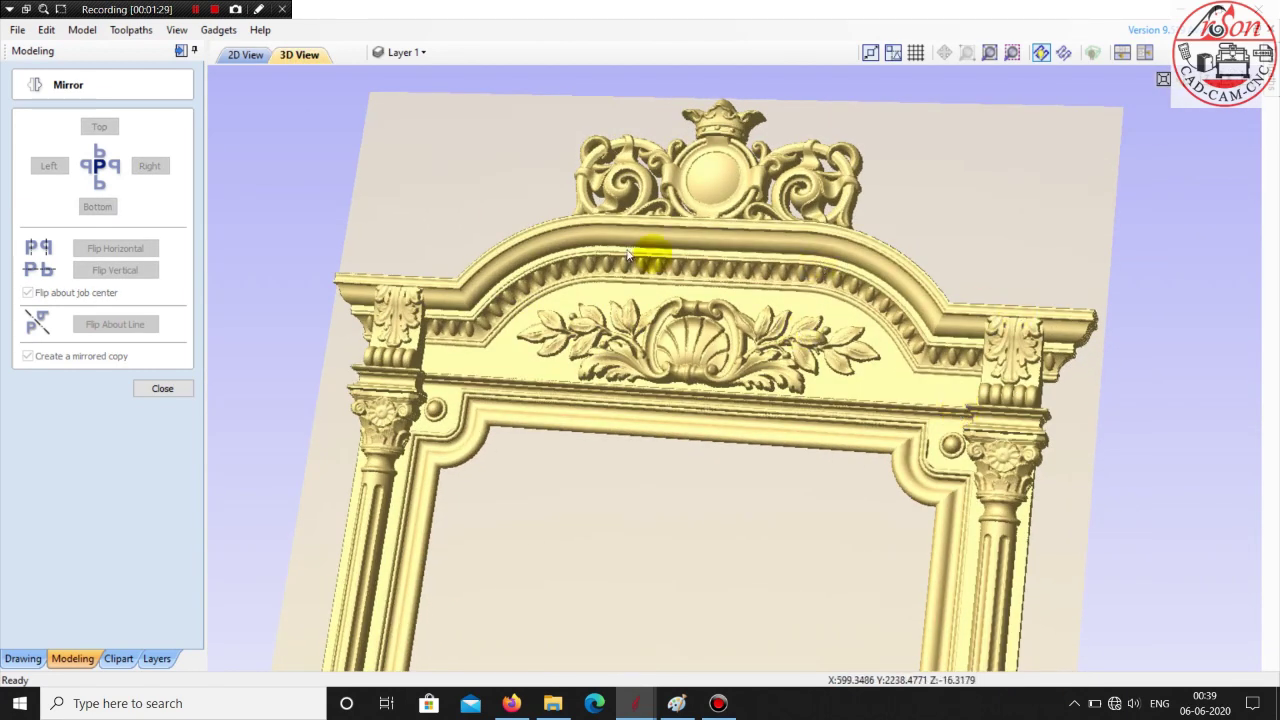
pyautogui.click(168, 390)
pyautogui.scroll(-5, 600, 526)
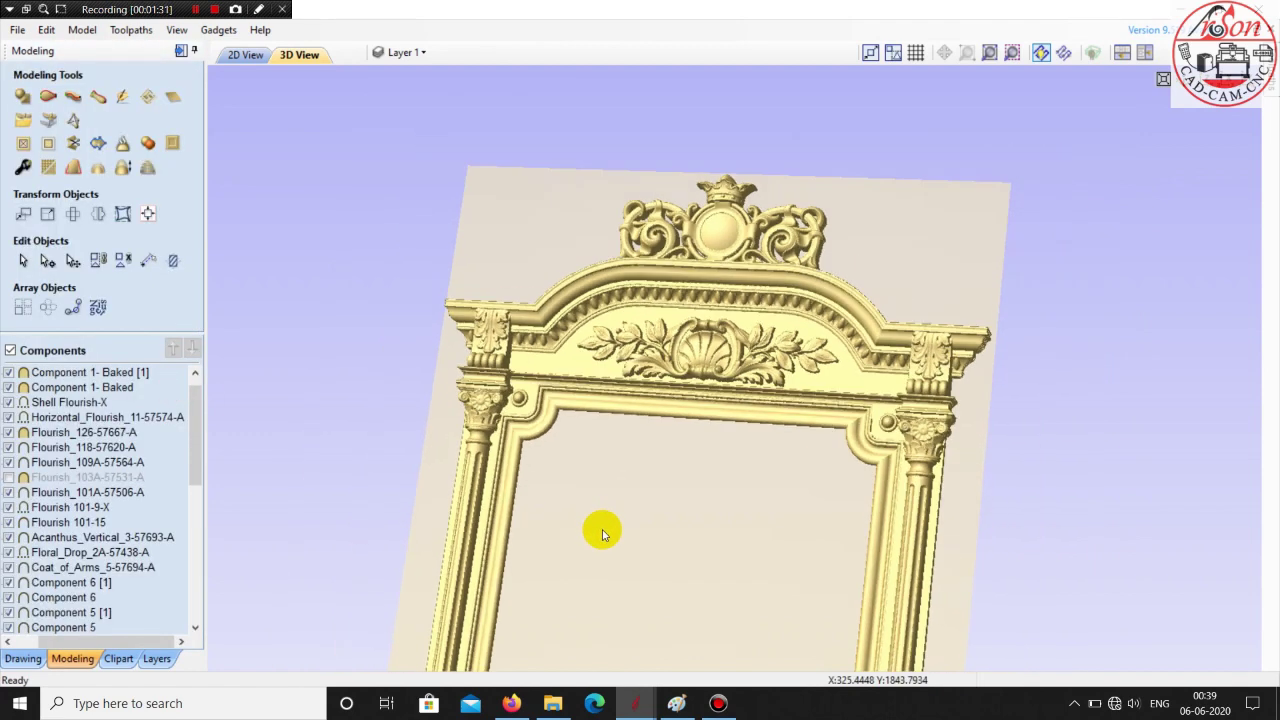
pyautogui.scroll(3, 514, 334)
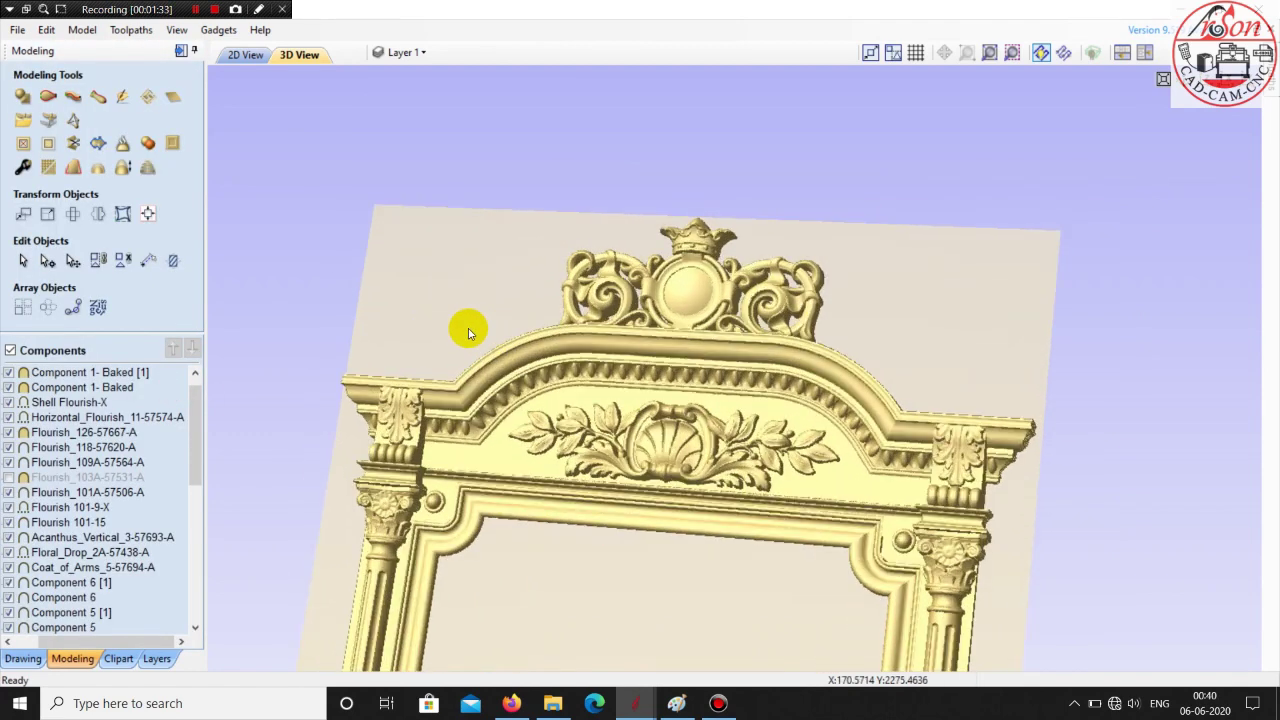
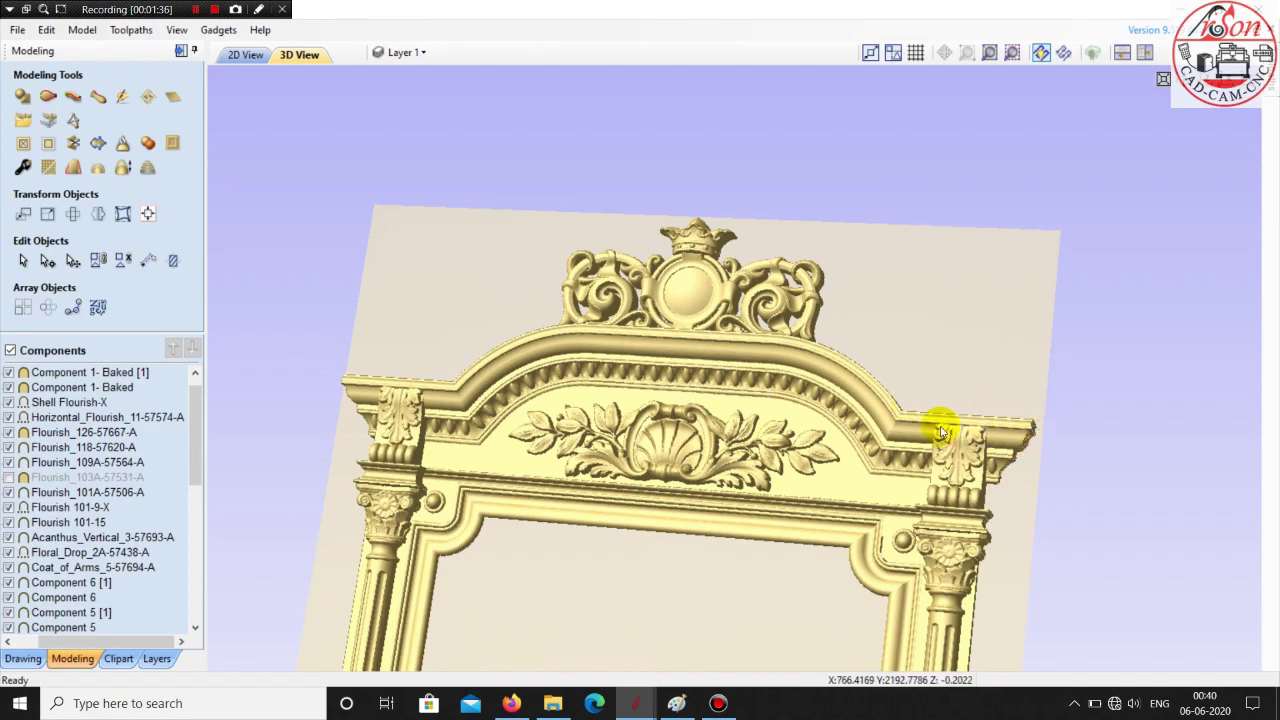
pyautogui.scroll(3, 677, 560)
pyautogui.scroll(-3, 658, 395)
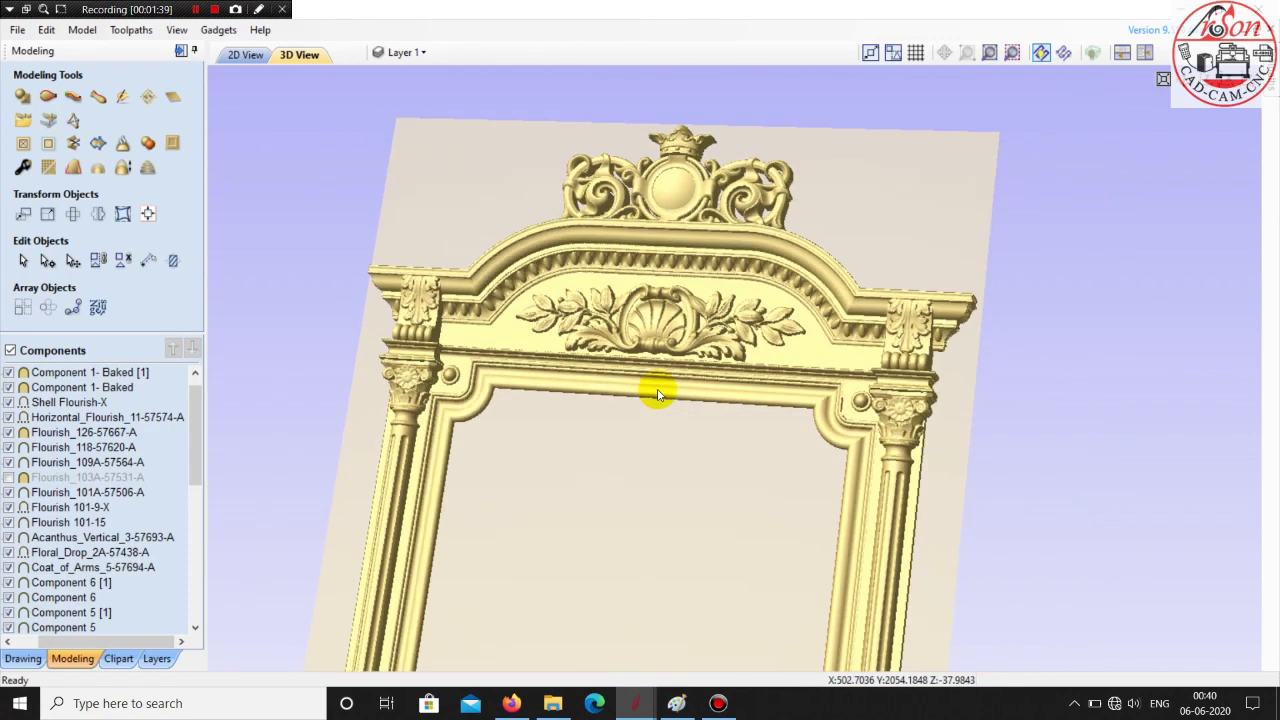
# - Examine the upper frame and the full length of both columns in the 3D model
pyautogui.scroll(-2, 700, 410)
pyautogui.scroll(3, 729, 294)
pyautogui.scroll(3, 648, 528)
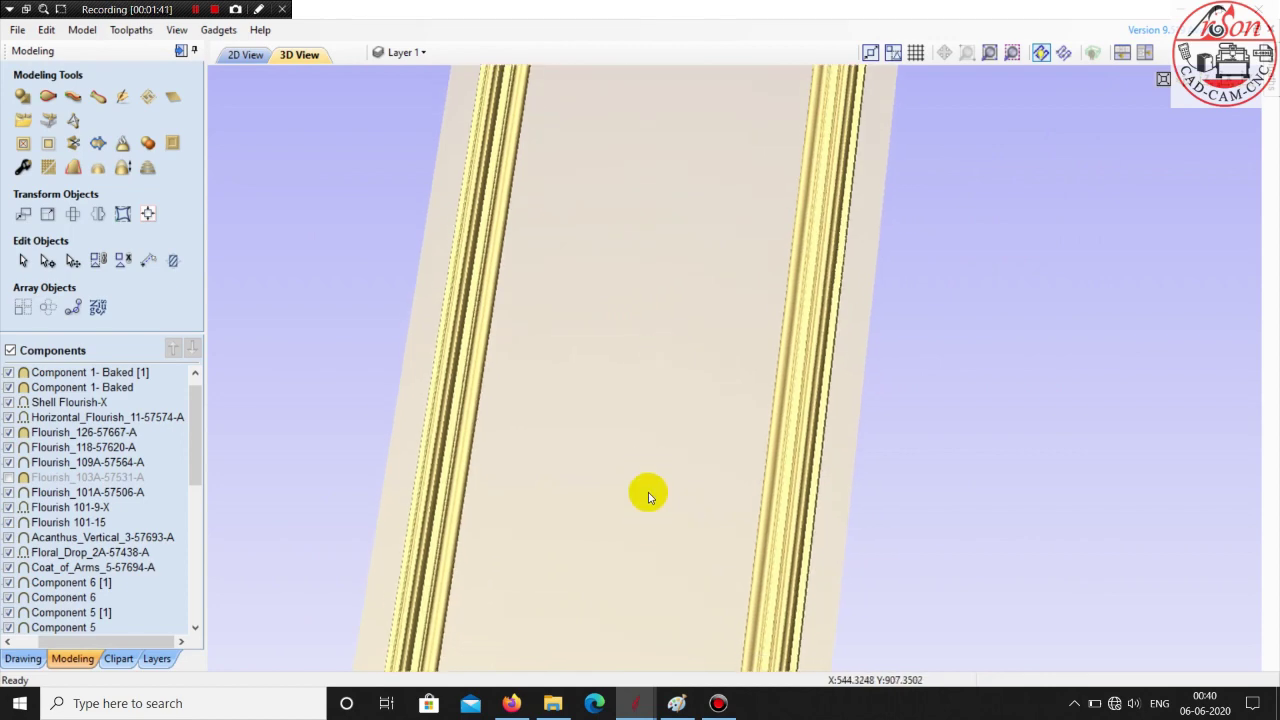
pyautogui.moveTo(648, 528); pyautogui.dragTo(690, 296, button='middle')
pyautogui.moveTo(590, 527); pyautogui.dragTo(651, 294, button='middle')
pyautogui.scroll(-4, 627, 212)
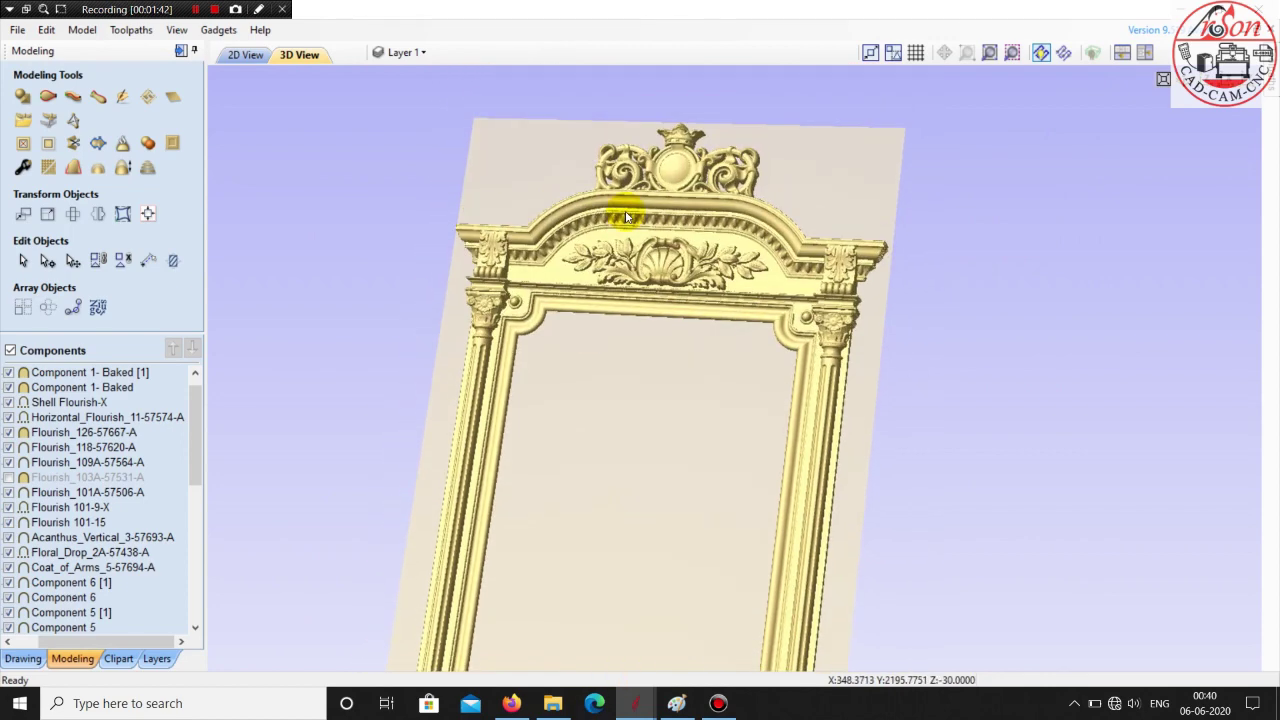
# - Move the fleur-de-lis flourish from beside the frame onto the cornice above the left column in the 2D drawing
pyautogui.click(118, 658)
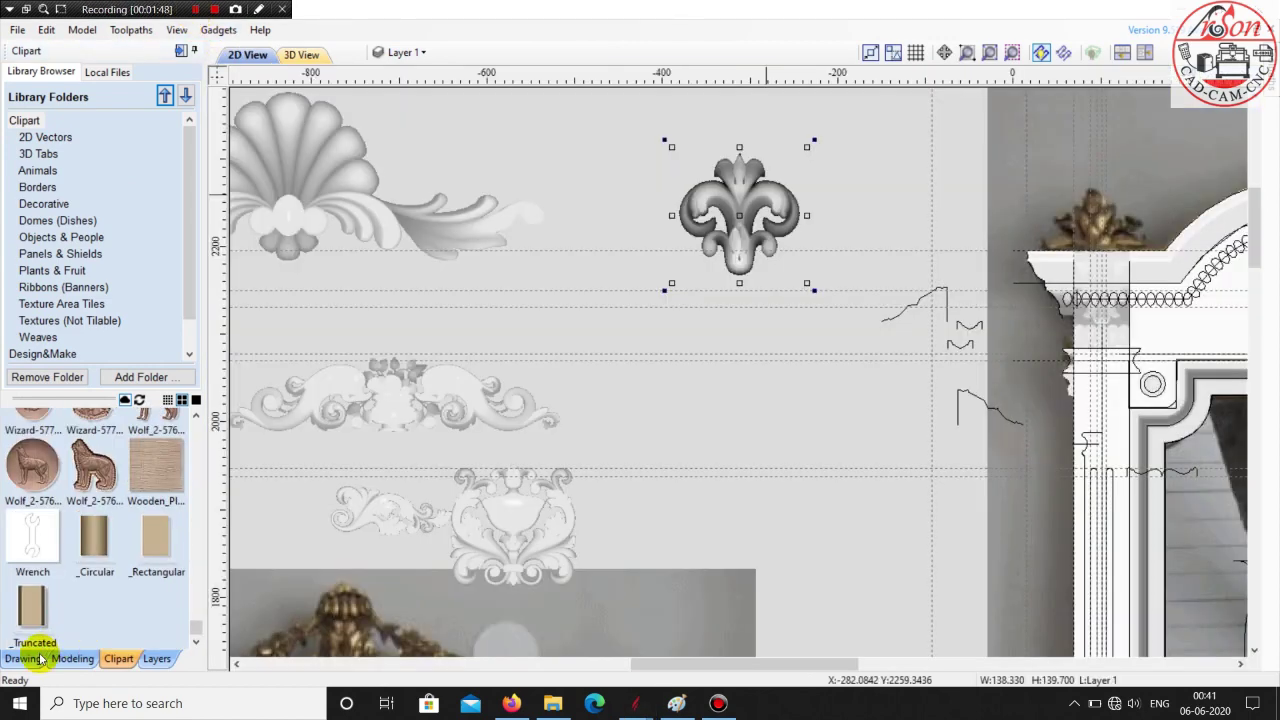
pyautogui.click(38, 658)
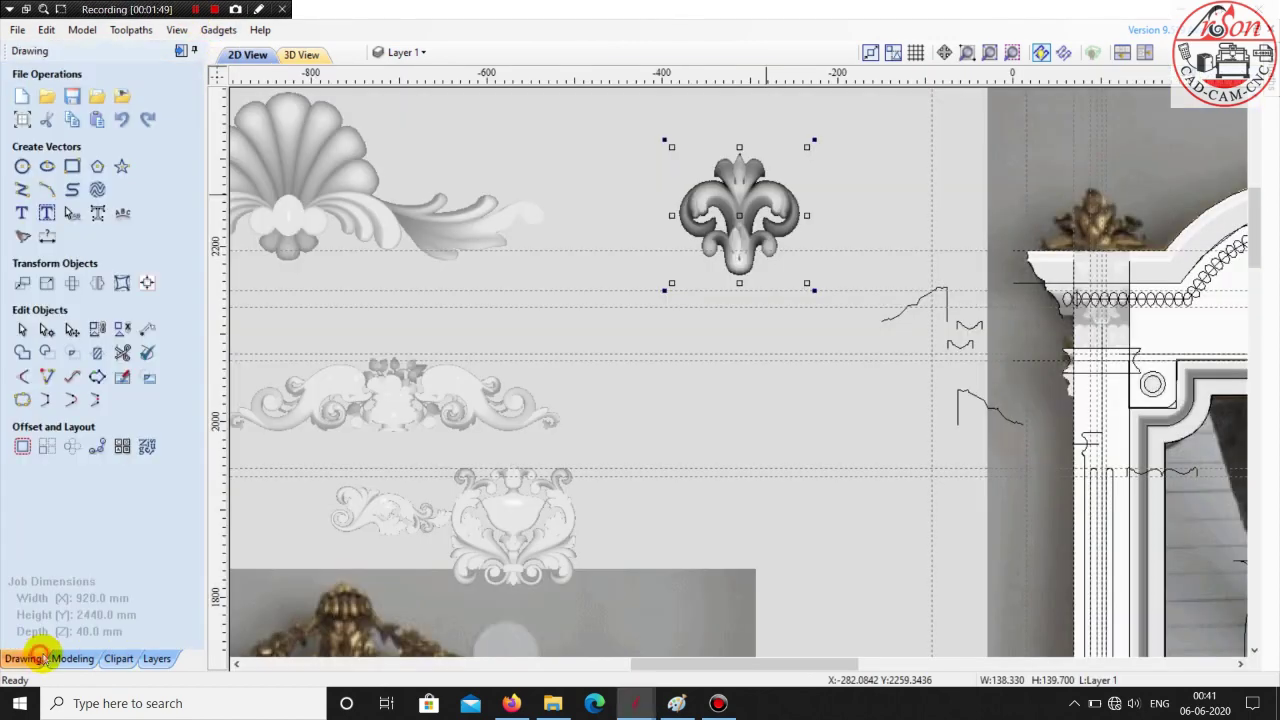
pyautogui.scroll(-3, 743, 343)
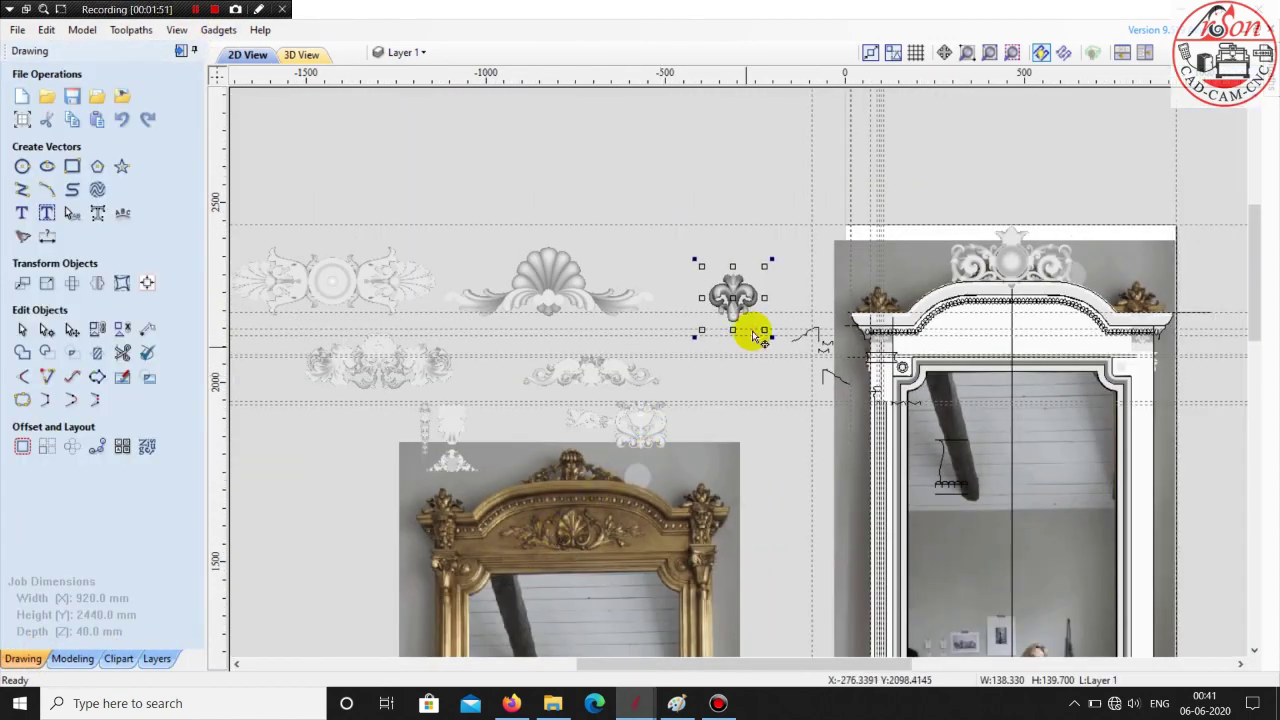
pyautogui.scroll(5, 766, 271)
pyautogui.click(660, 325)
pyautogui.moveTo(789, 267); pyautogui.dragTo(789, 267)
pyautogui.scroll(-4, 590, 330)
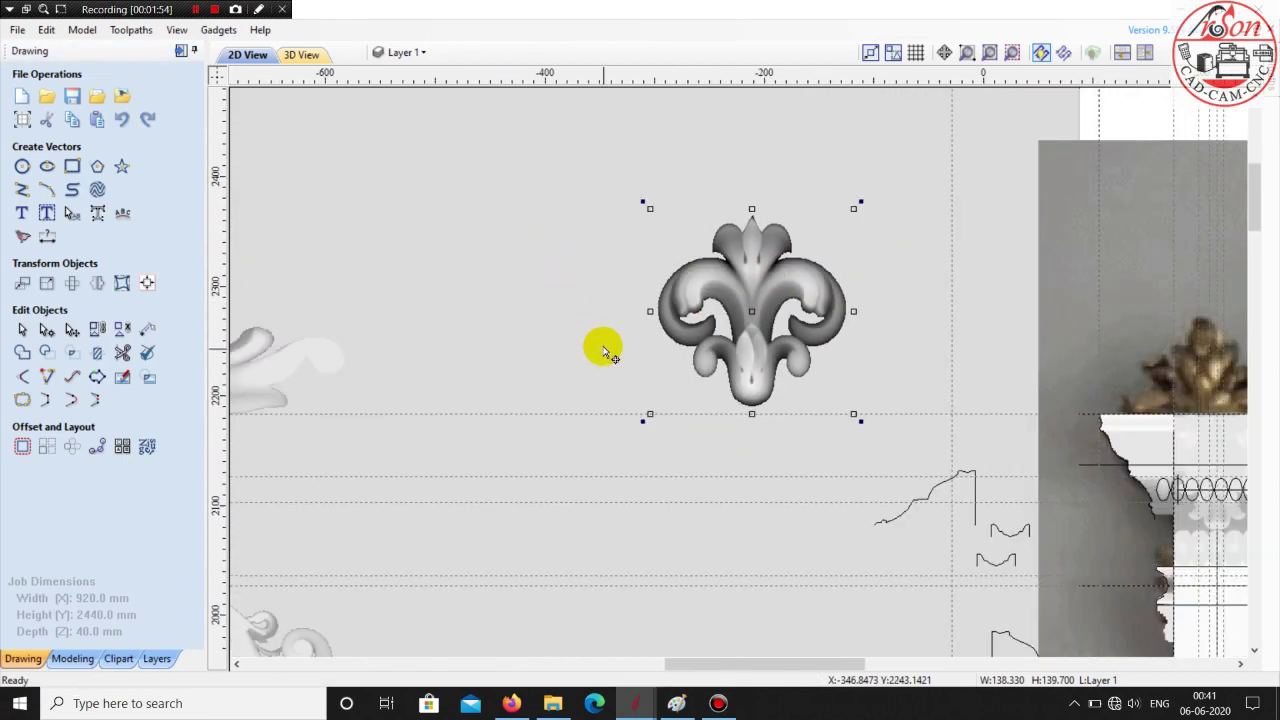
pyautogui.scroll(3, 985, 338)
pyautogui.keyDown('ctrl'); pyautogui.moveTo(397, 311); pyautogui.dragTo(772, 334); pyautogui.keyUp('ctrl')
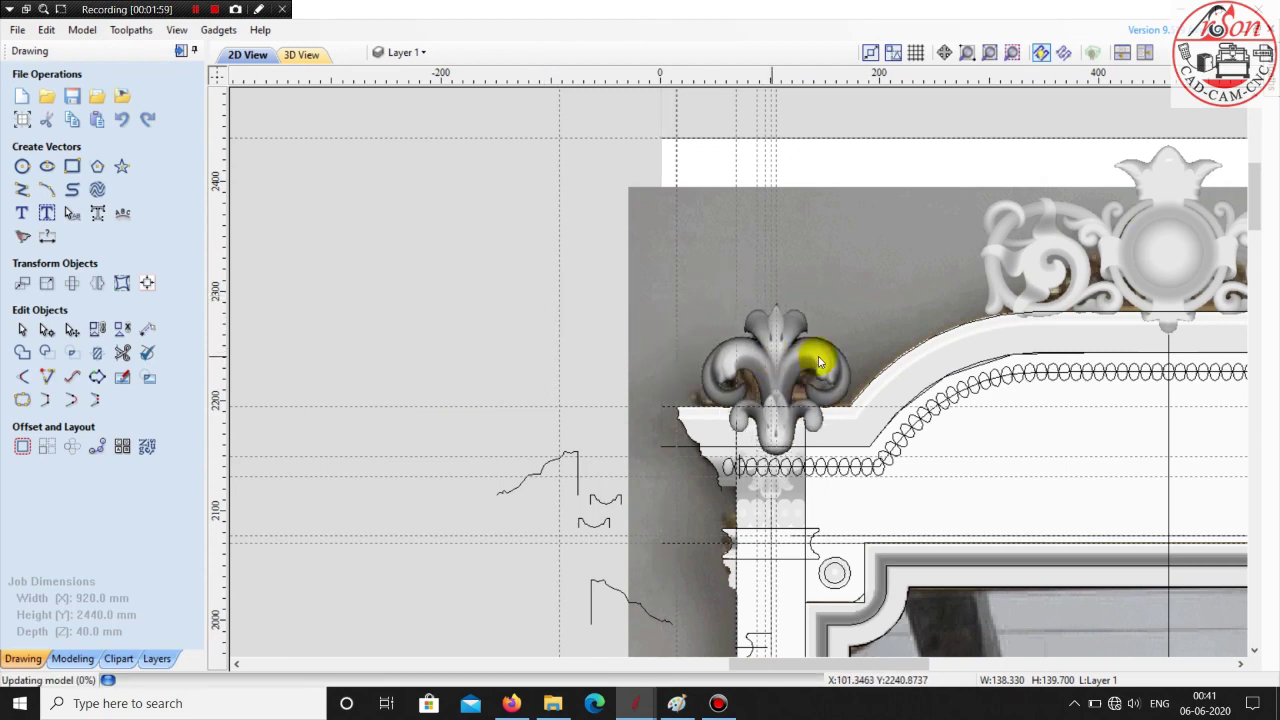
pyautogui.scroll(6, 784, 418)
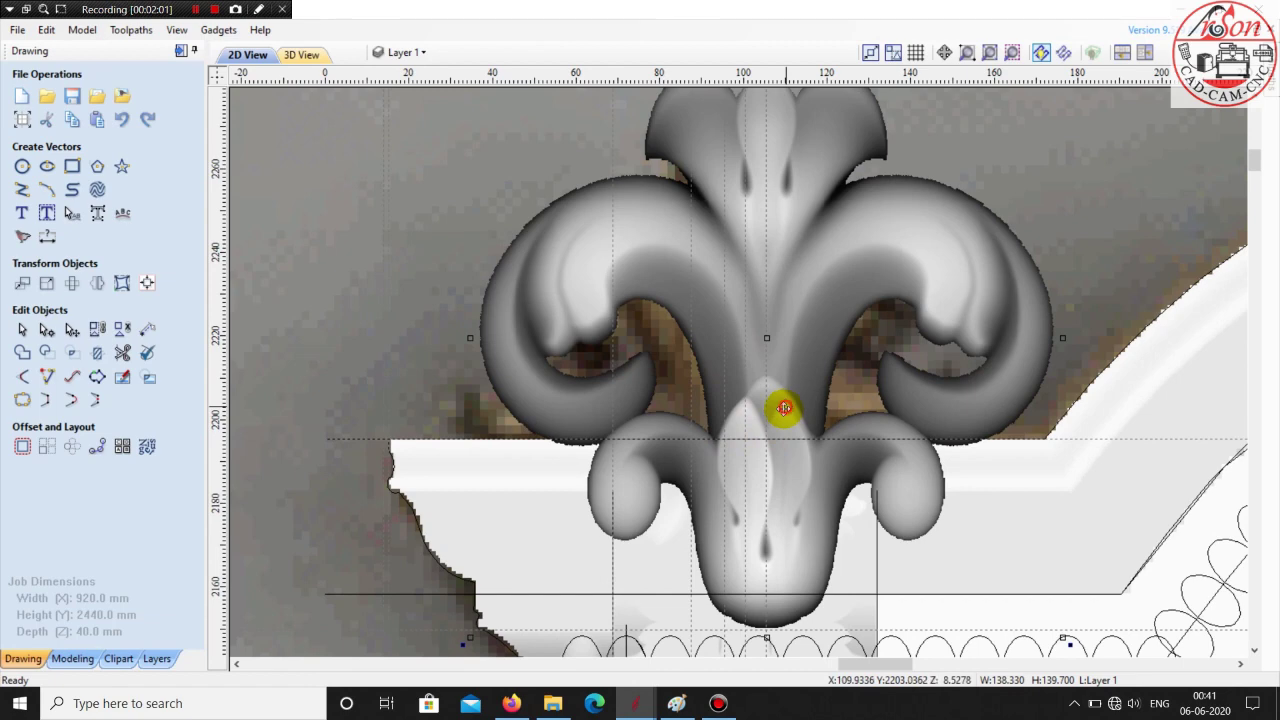
pyautogui.moveTo(784, 407); pyautogui.dragTo(774, 414)
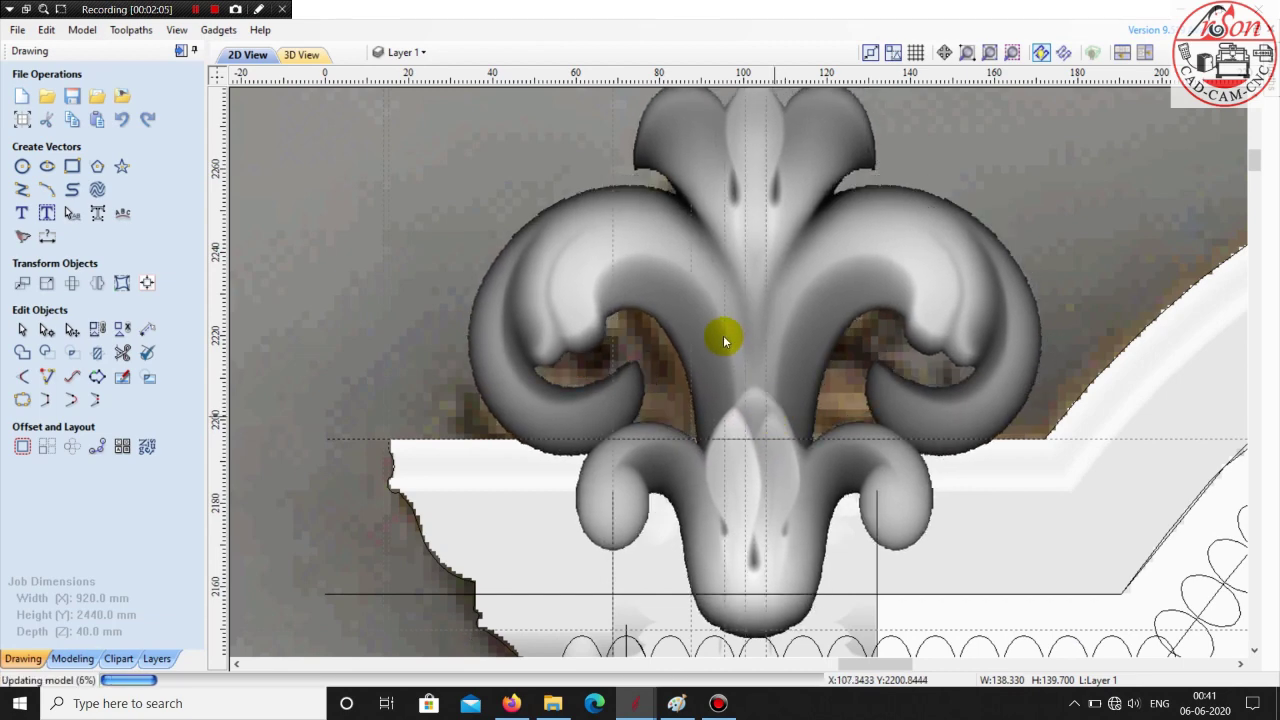
# - Centre the fleur-de-lis flourish horizontally on the left column's vertical centre line with the alignment tools
pyautogui.scroll(-4, 723, 341)
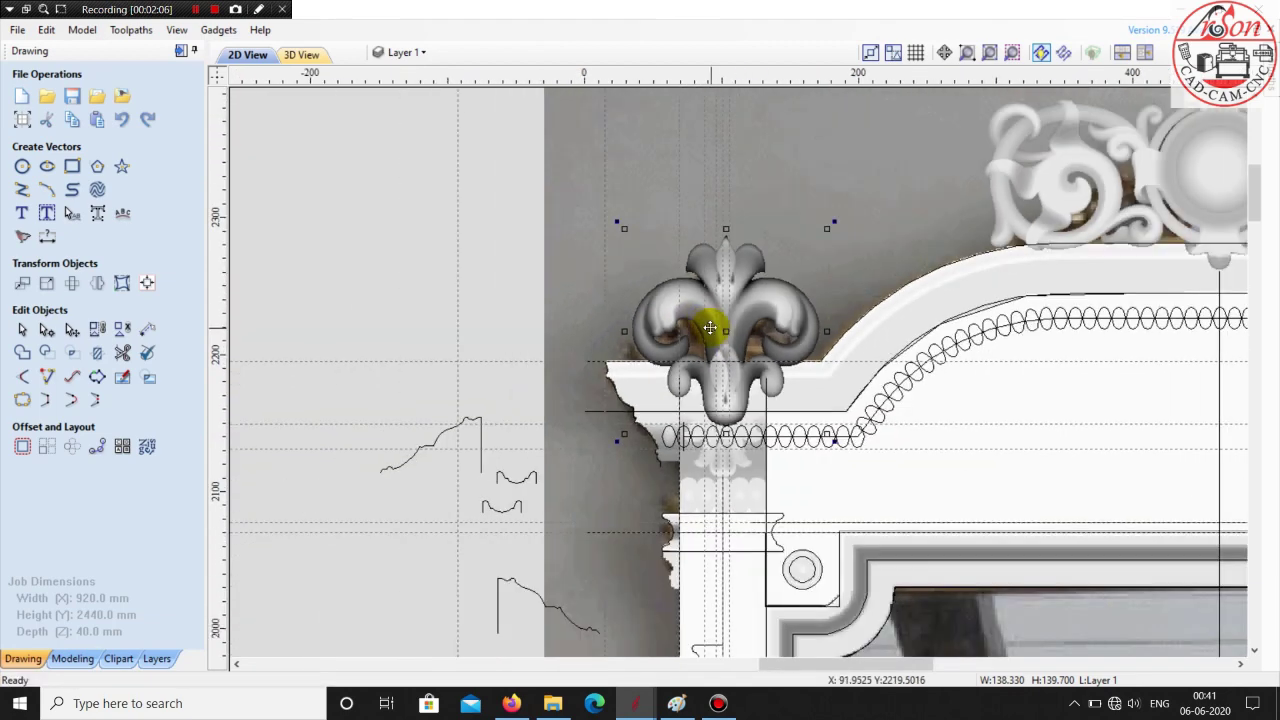
pyautogui.scroll(-3, 709, 328)
pyautogui.scroll(6, 706, 420)
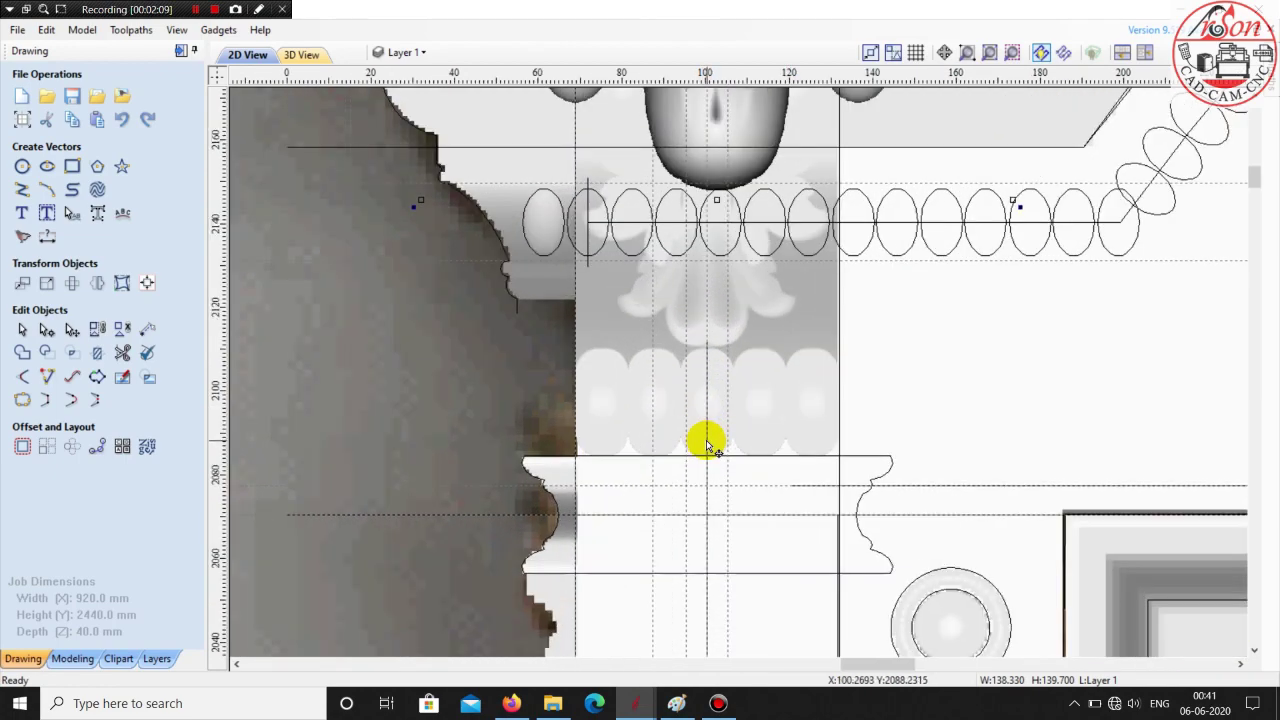
pyautogui.scroll(-2, 706, 440)
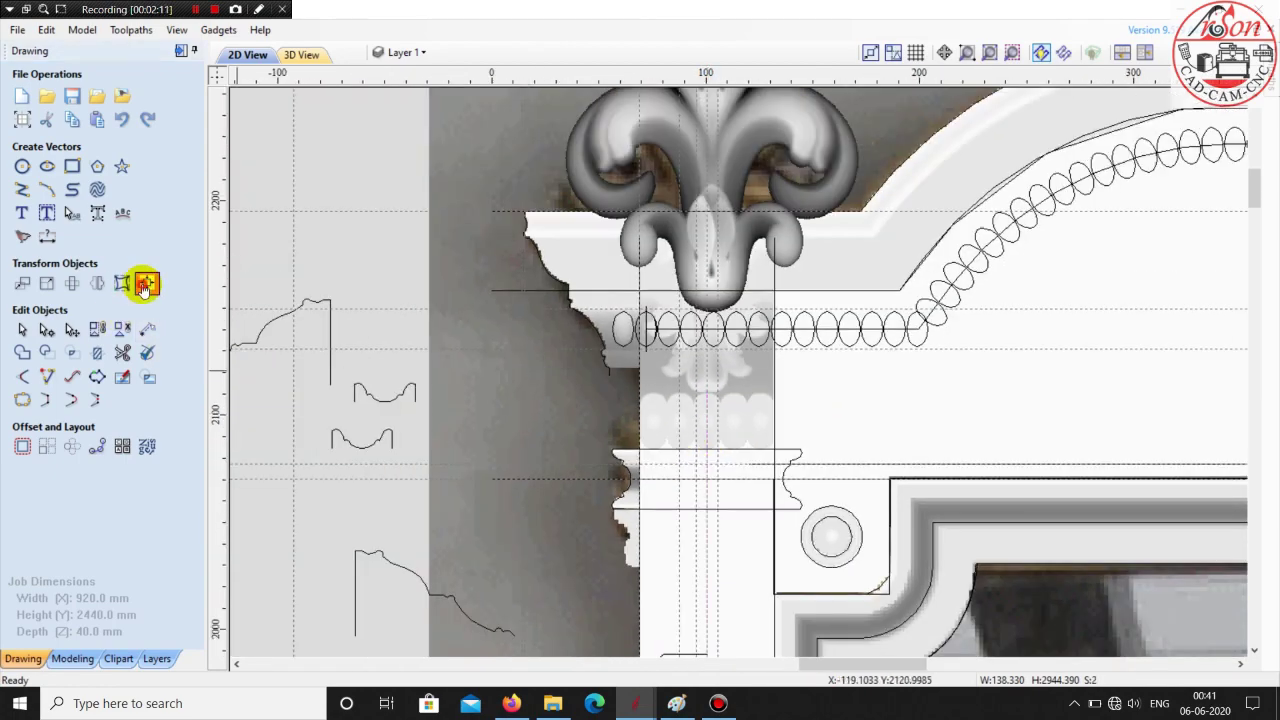
pyautogui.click(145, 285)
pyautogui.click(85, 230)
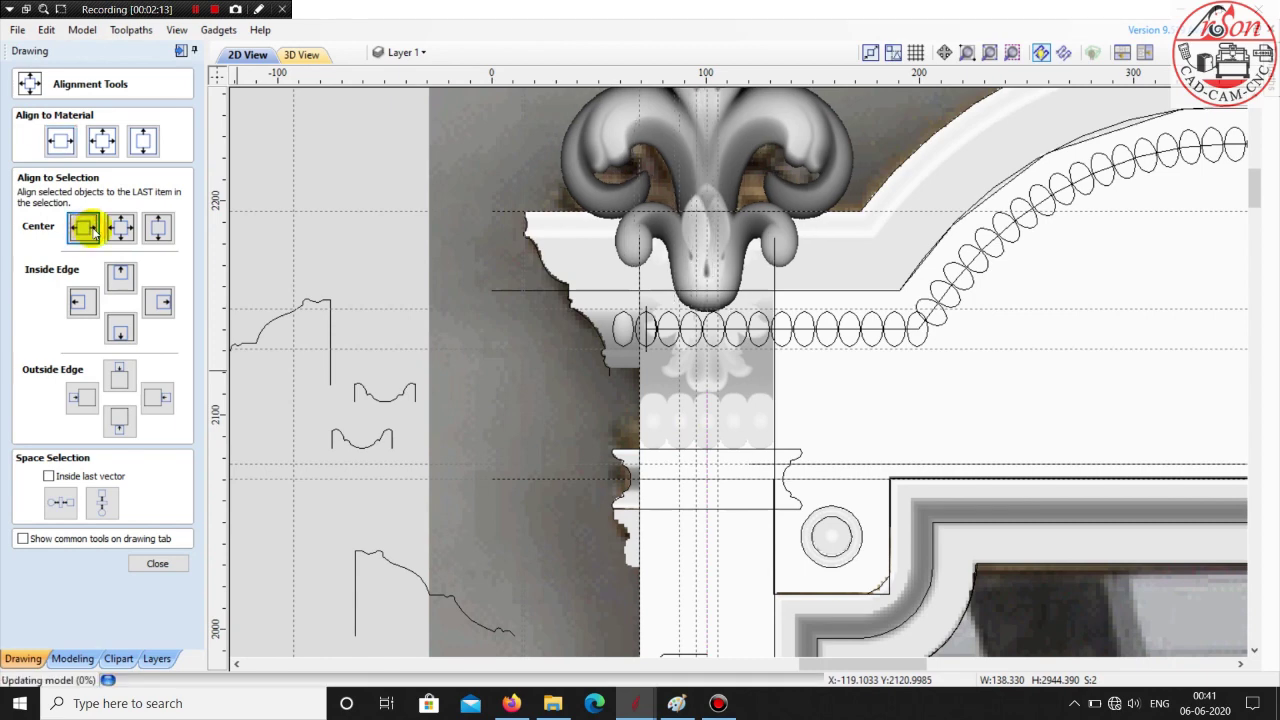
pyautogui.scroll(-1, 631, 425)
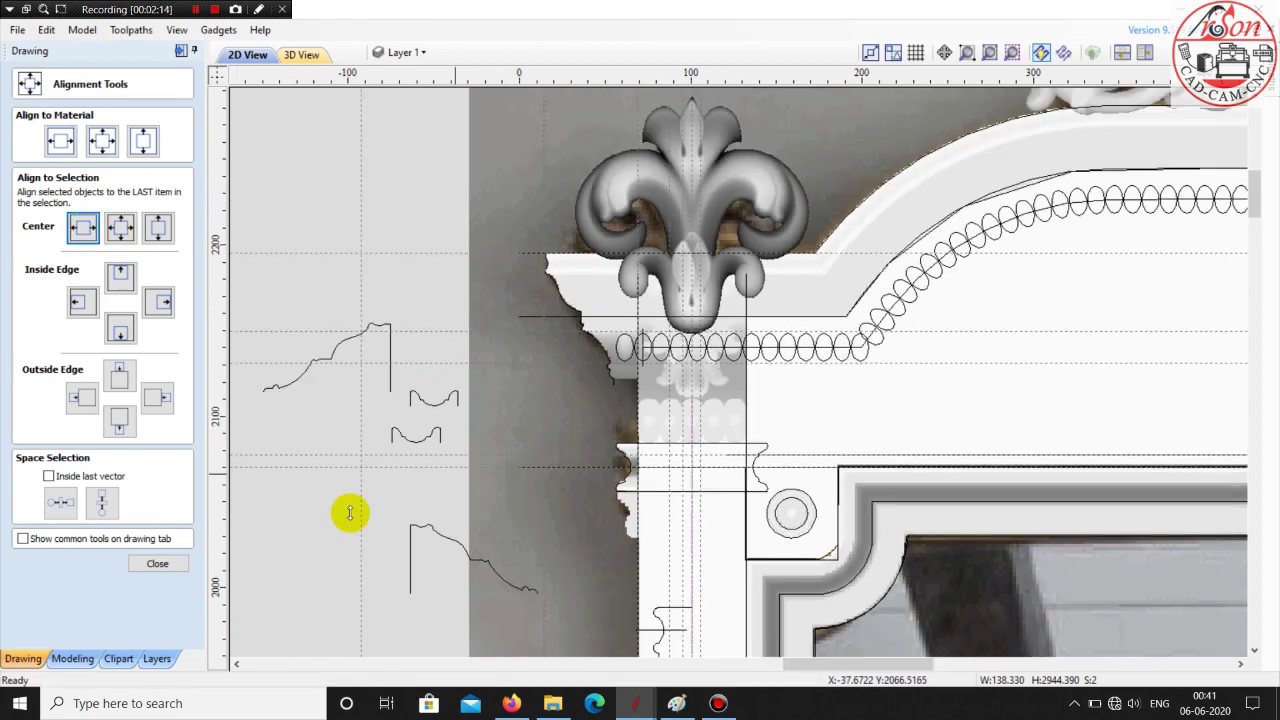
pyautogui.click(165, 564)
# - Change the combine mode of the Flourish 101-9-X component to Merge
pyautogui.scroll(-2, 537, 457)
pyautogui.scroll(1, 578, 430)
pyautogui.click(95, 661)
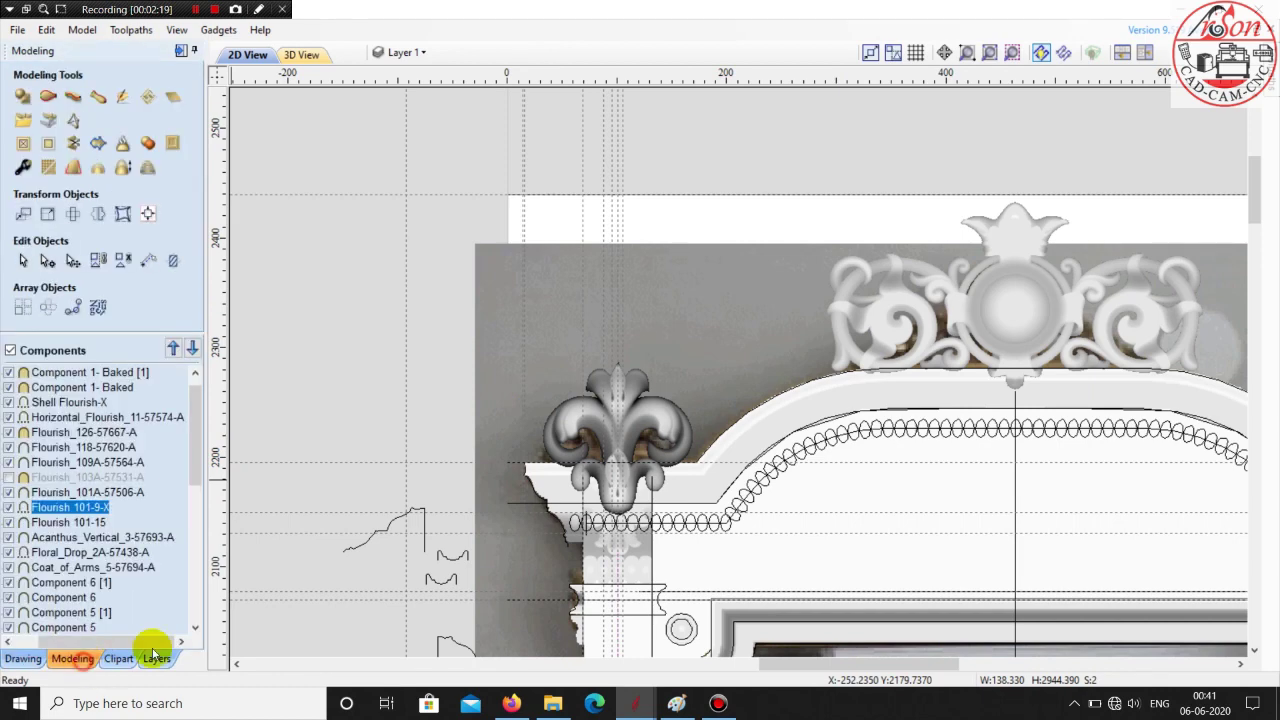
pyautogui.rightClick(86, 507)
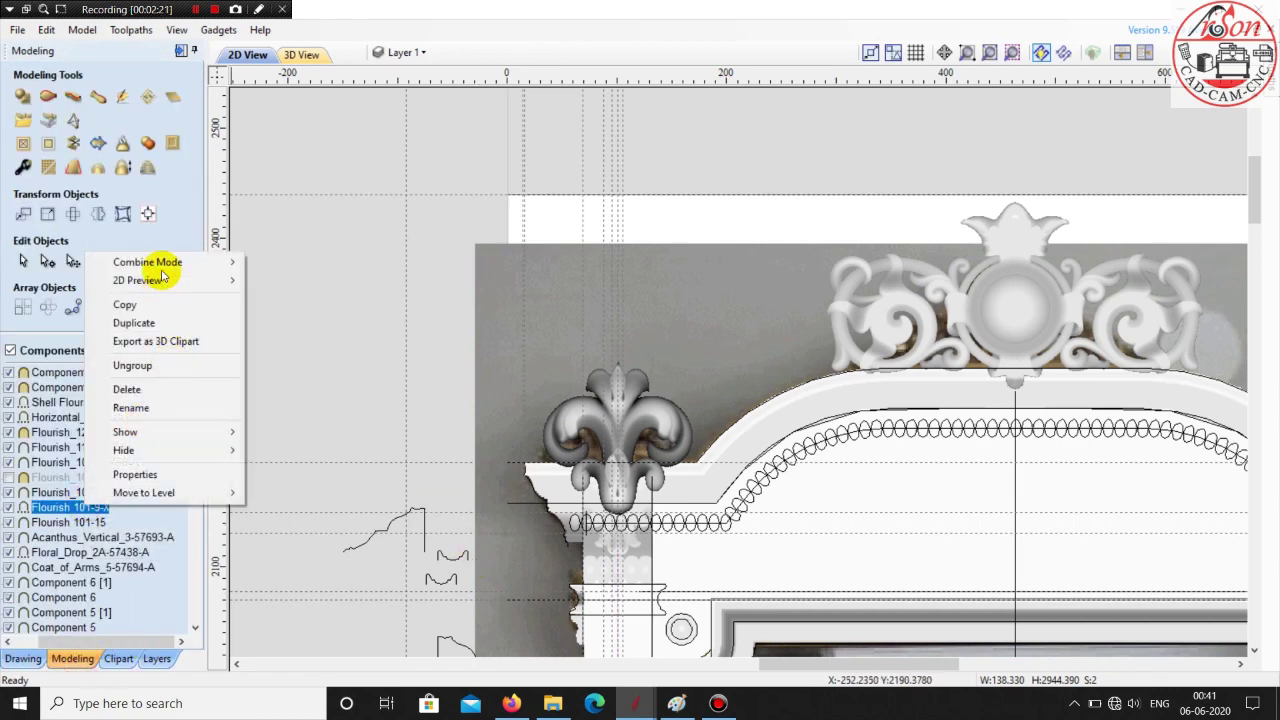
pyautogui.moveTo(163, 262)
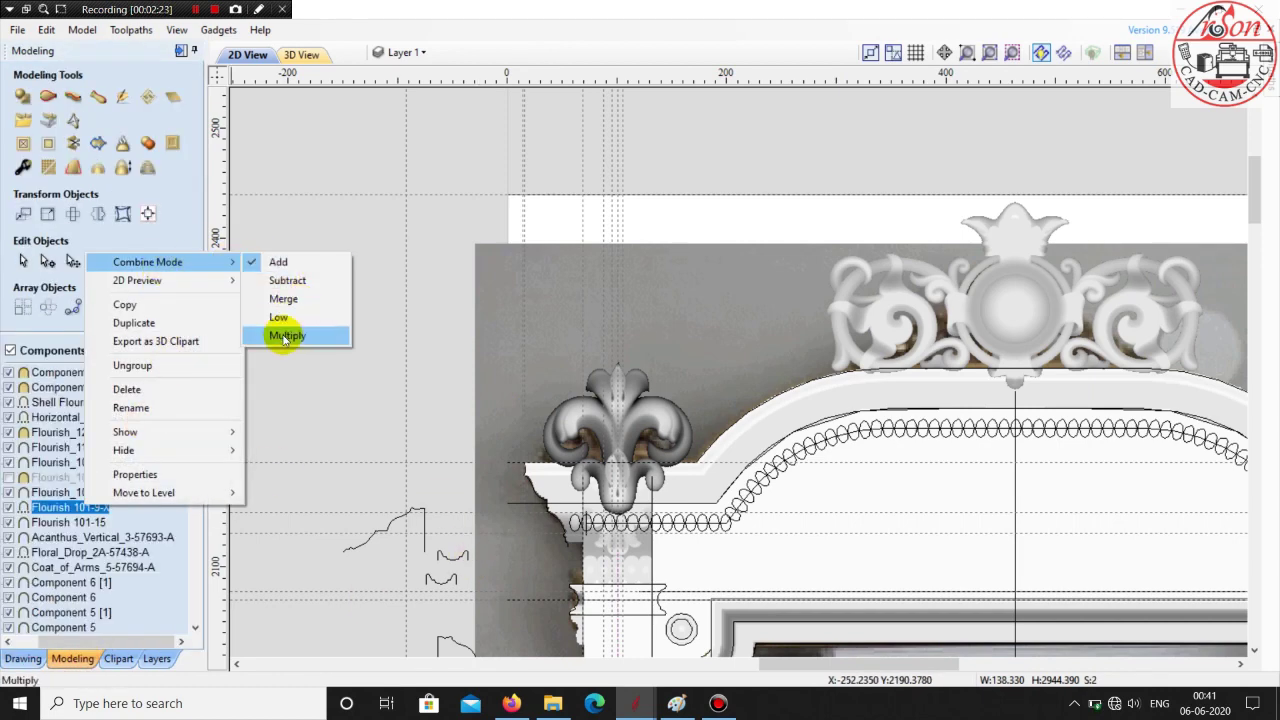
pyautogui.click(285, 299)
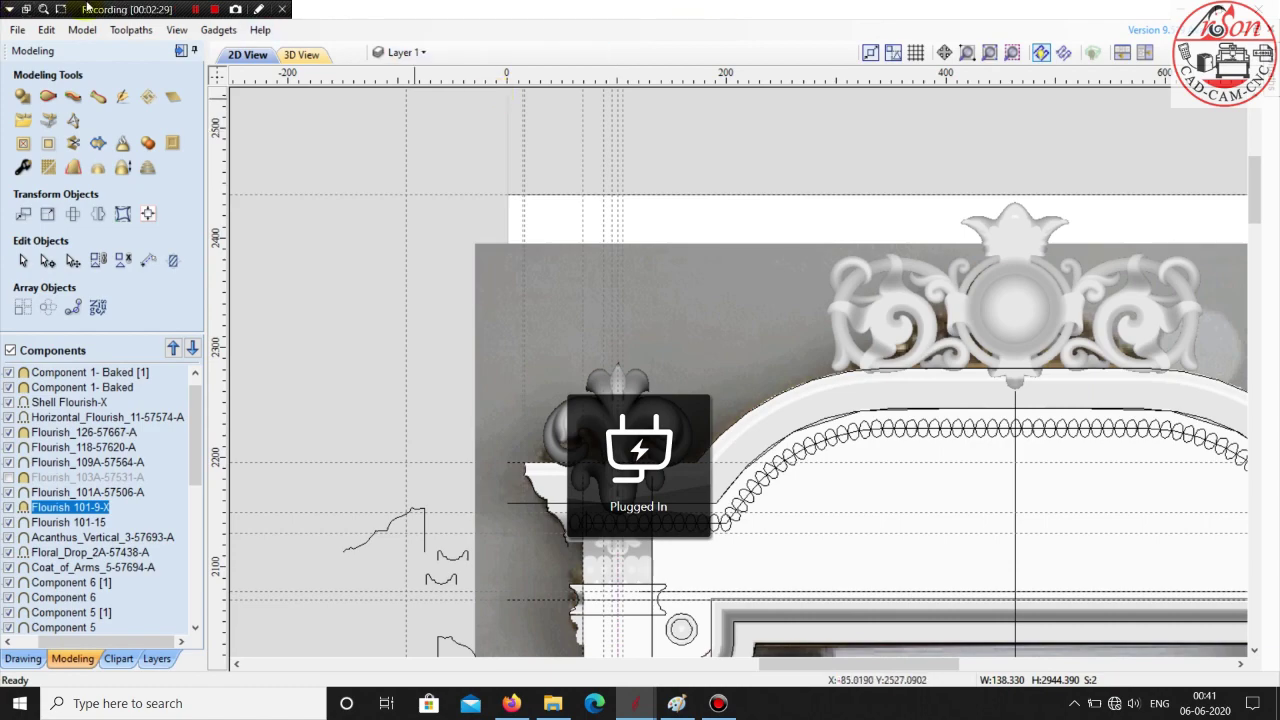
# - Examine in 3D how the merged flourish meets the left end of the cornice
pyautogui.click(301, 55)
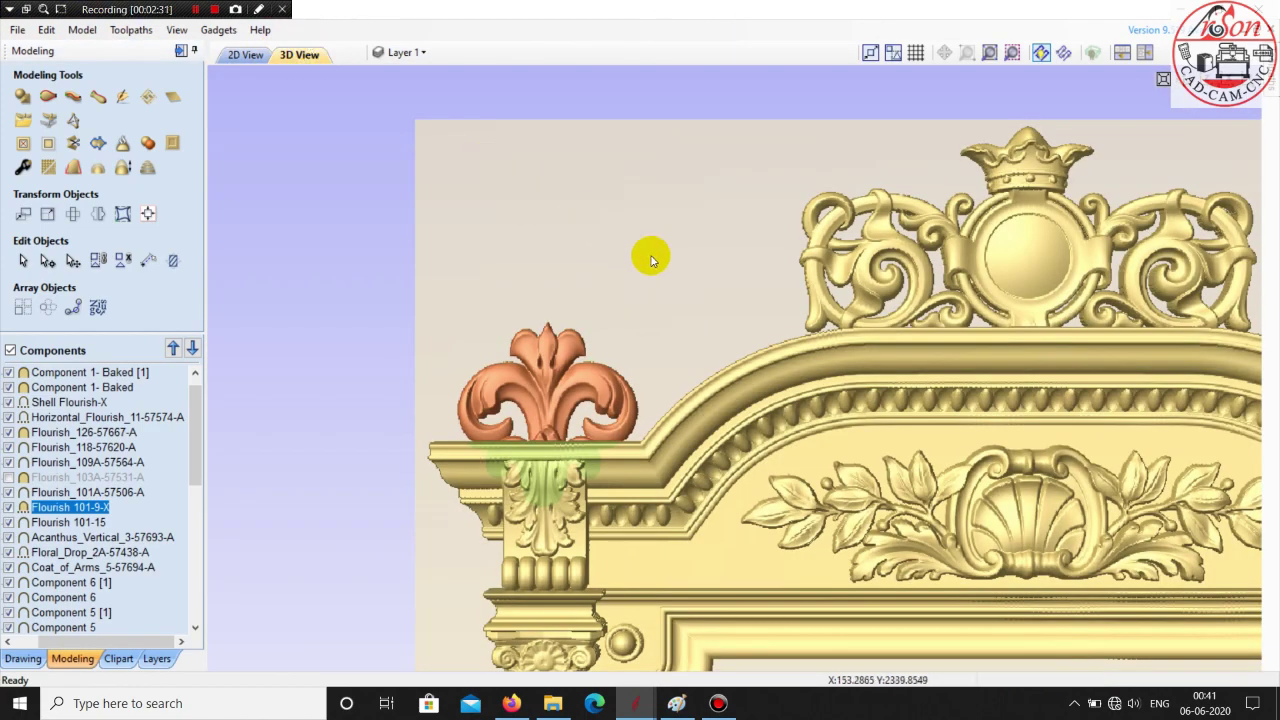
pyautogui.scroll(2, 671, 203)
pyautogui.click(676, 177)
pyautogui.scroll(1, 678, 185)
pyautogui.scroll(1, 678, 185)
pyautogui.scroll(1, 737, 337)
pyautogui.scroll(1, 617, 388)
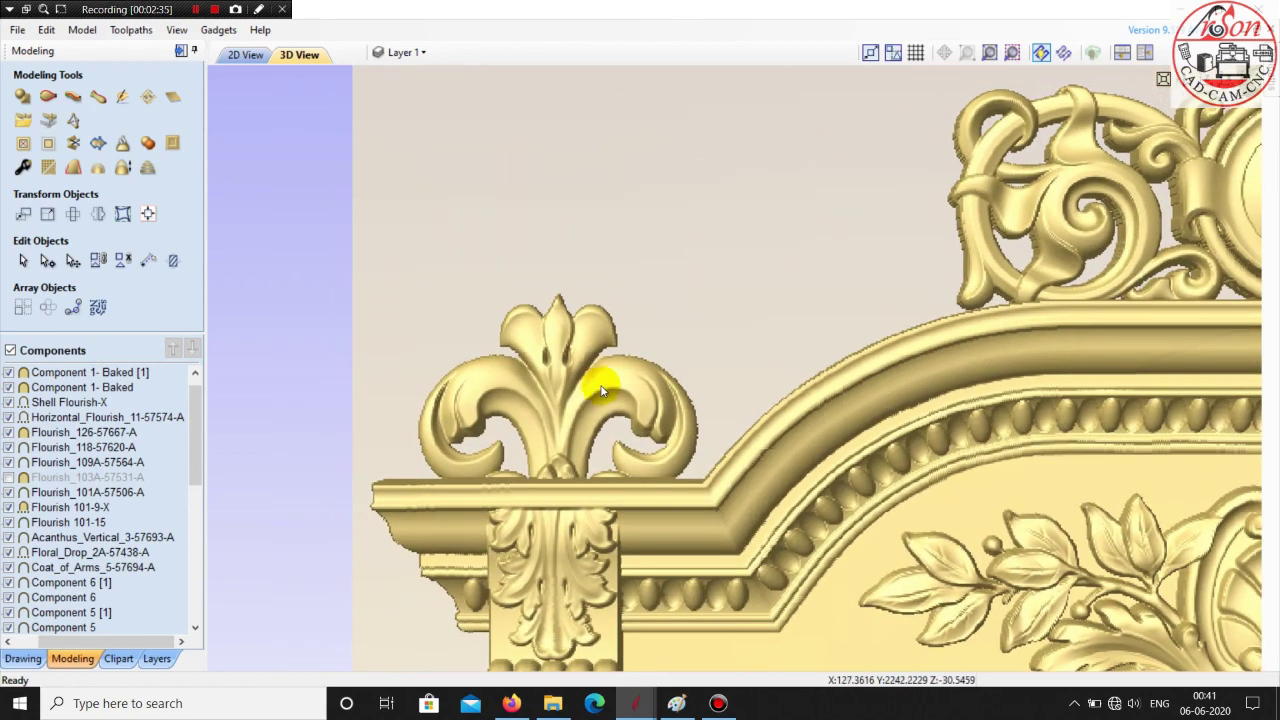
# - Set the Flourish 101-9-X component's shape height to 25 mm and its base height to 10 mm
pyautogui.click(567, 397)
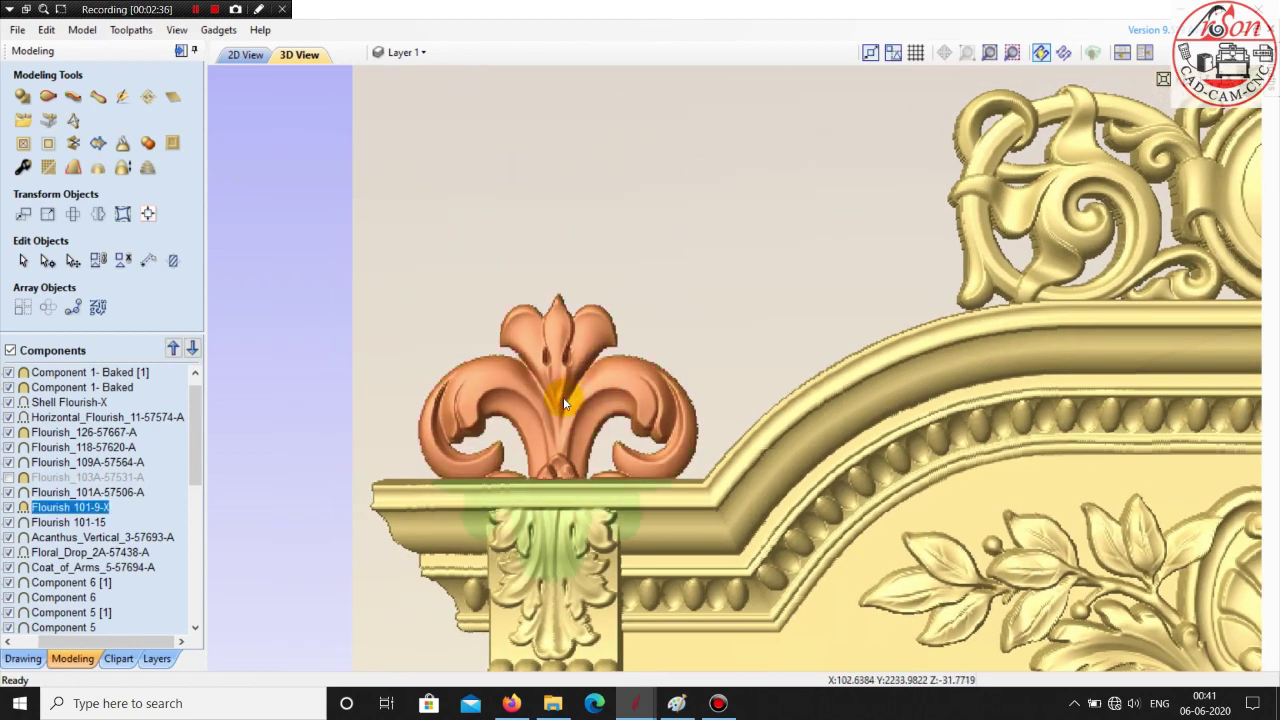
pyautogui.doubleClick(103, 509)
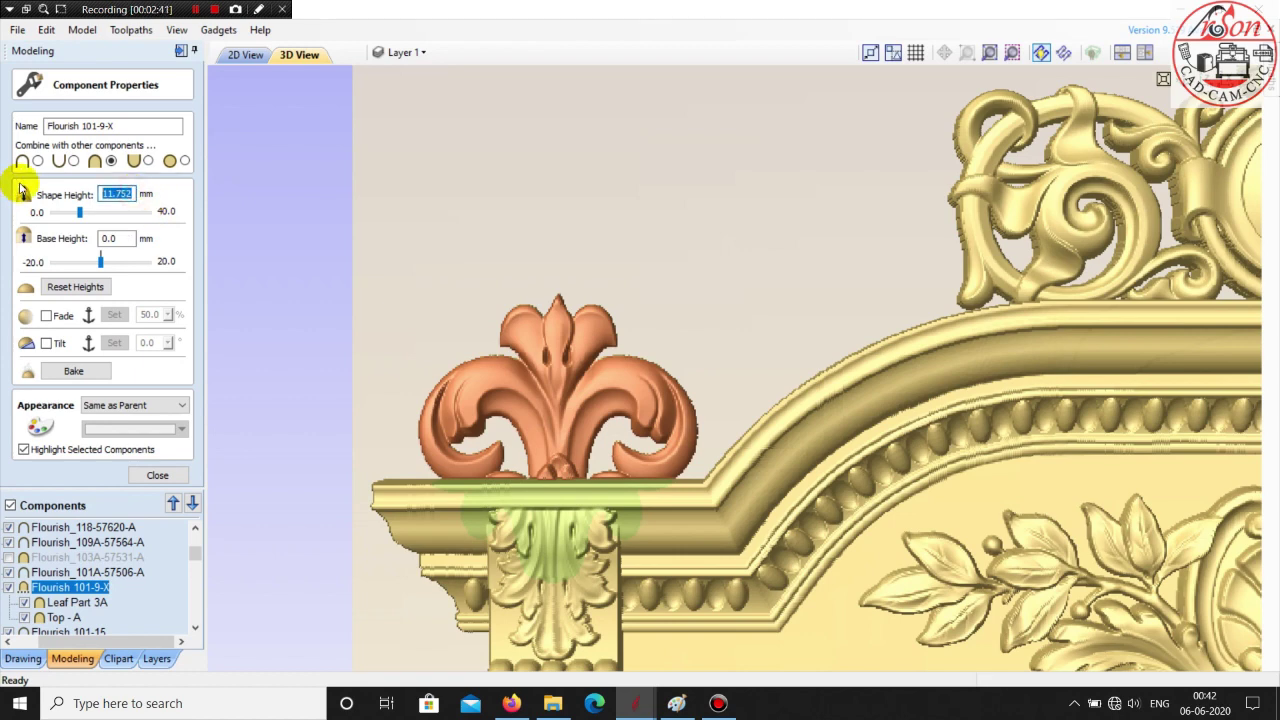
pyautogui.click(116, 240)
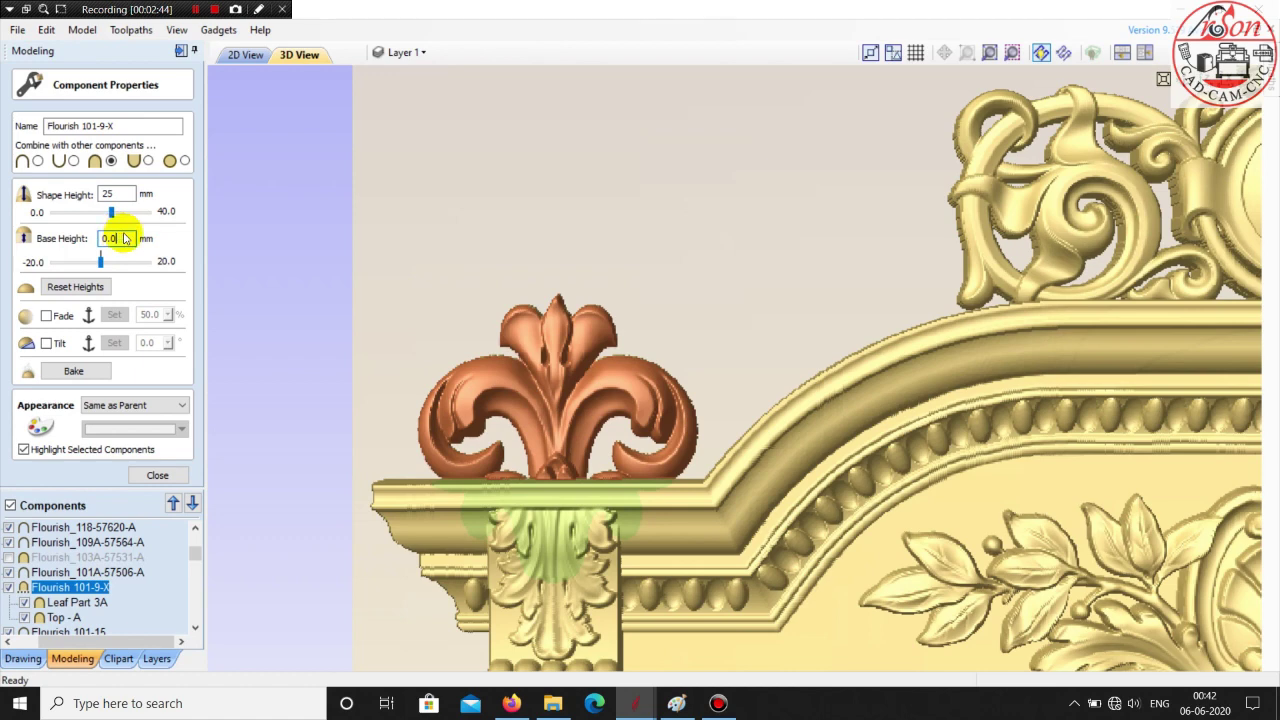
pyautogui.write('10')
pyautogui.click(121, 199)
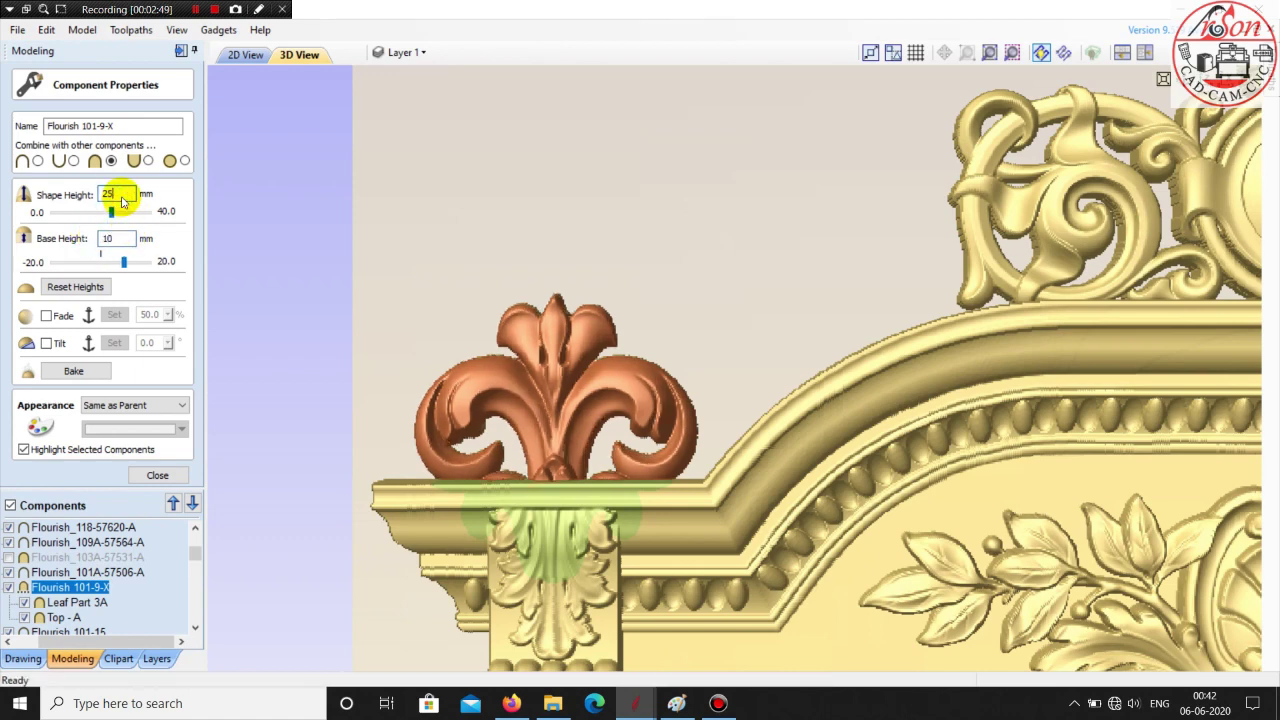
pyautogui.click(501, 227)
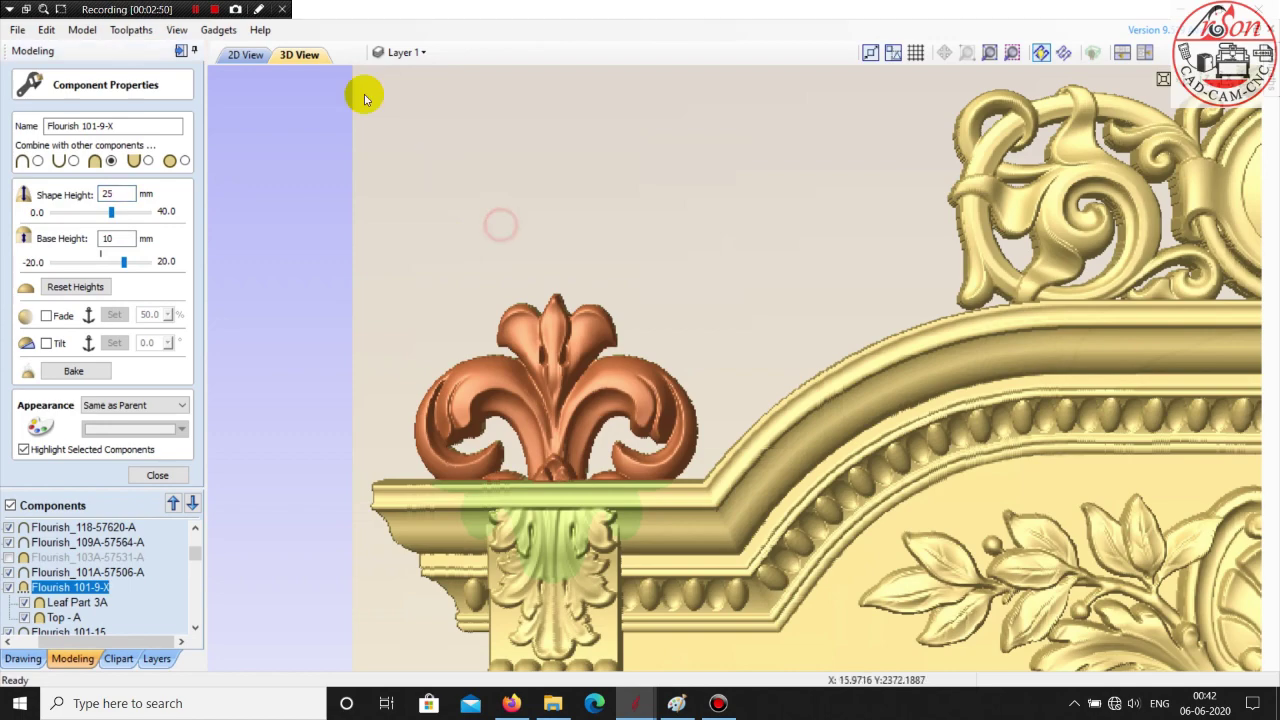
# - Raise the flourish about 15 mm above the left column in 2D and check its foot against the cornice in 3D
pyautogui.click(240, 56)
pyautogui.scroll(2, 609, 431)
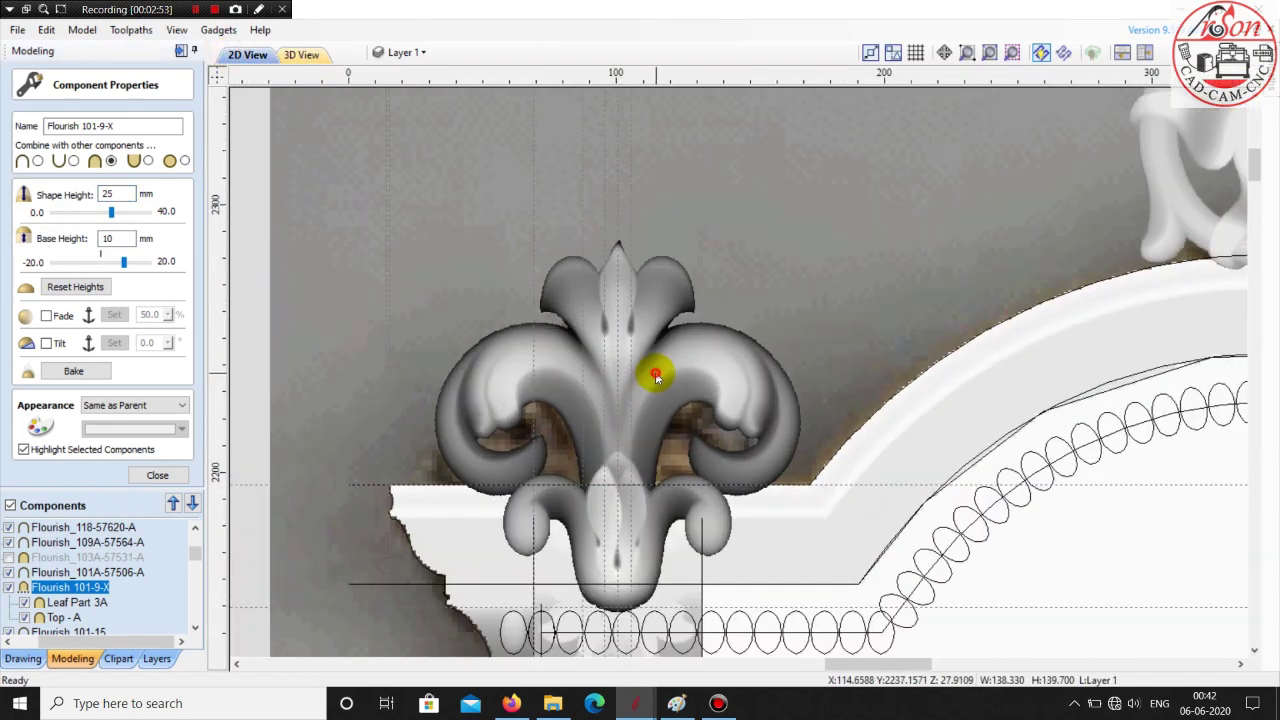
pyautogui.moveTo(655, 372); pyautogui.dragTo(648, 332)
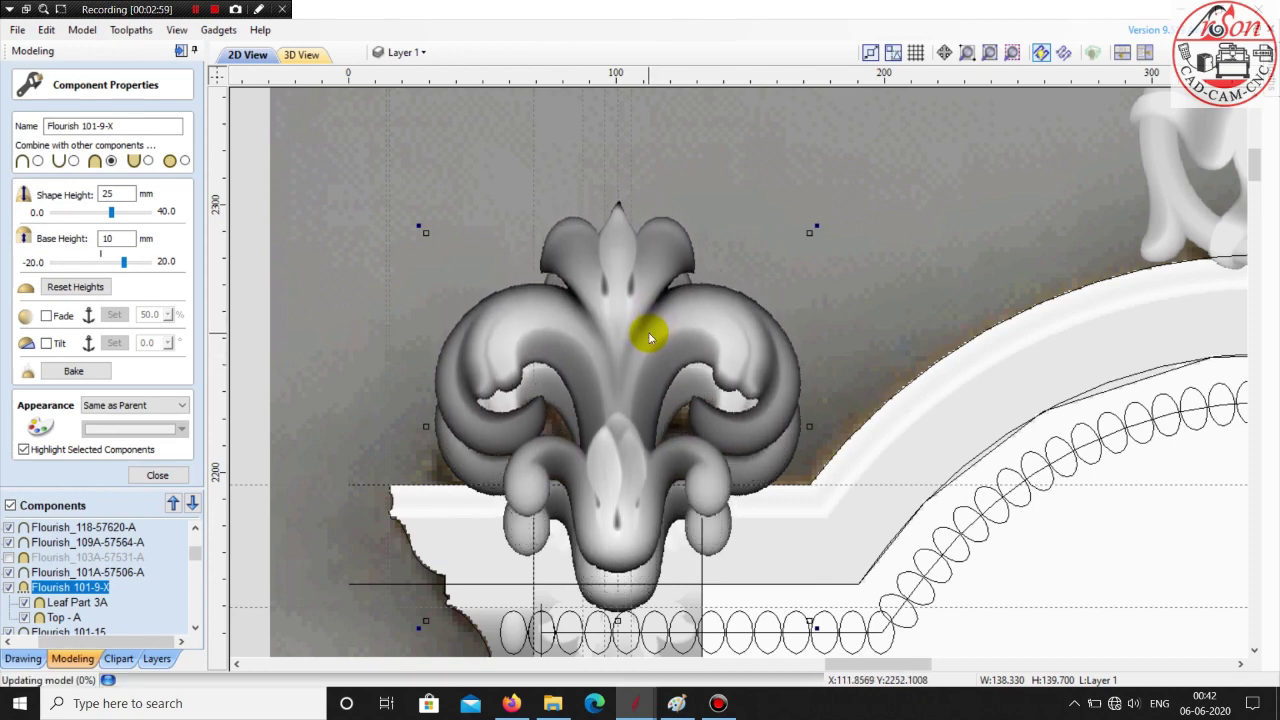
pyautogui.click(286, 56)
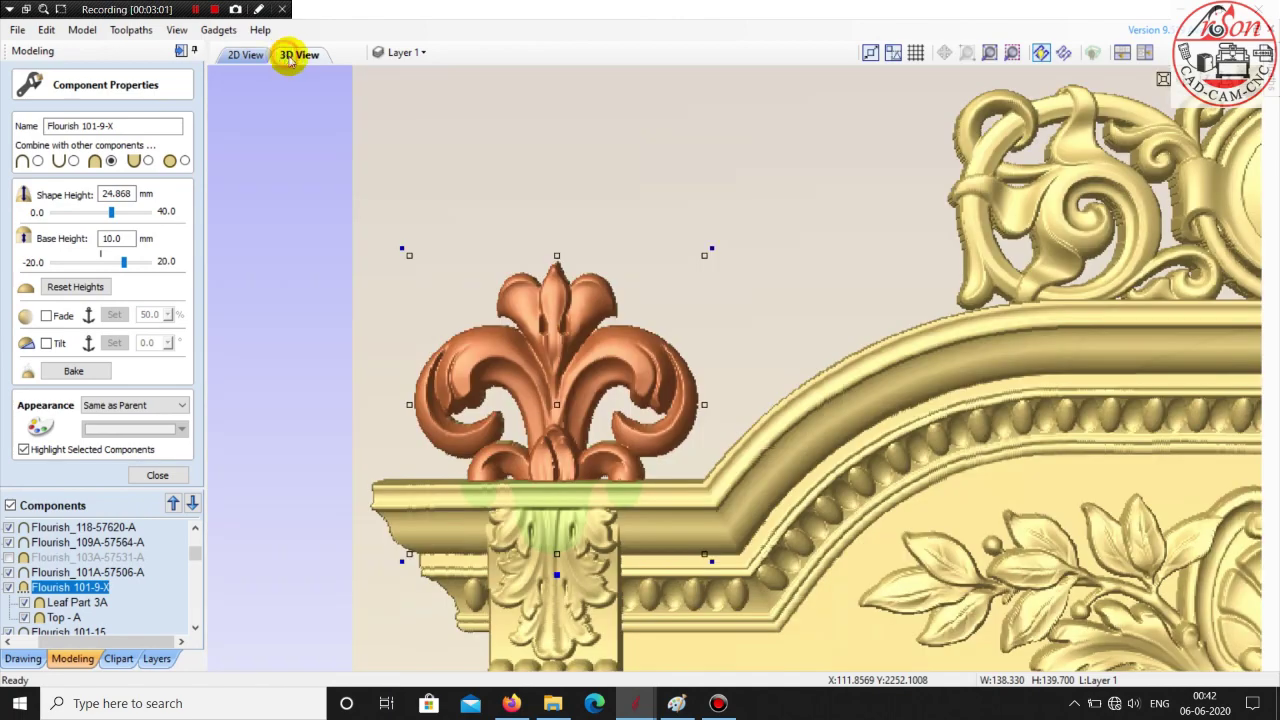
pyautogui.click(630, 183)
pyautogui.scroll(-5, 629, 180)
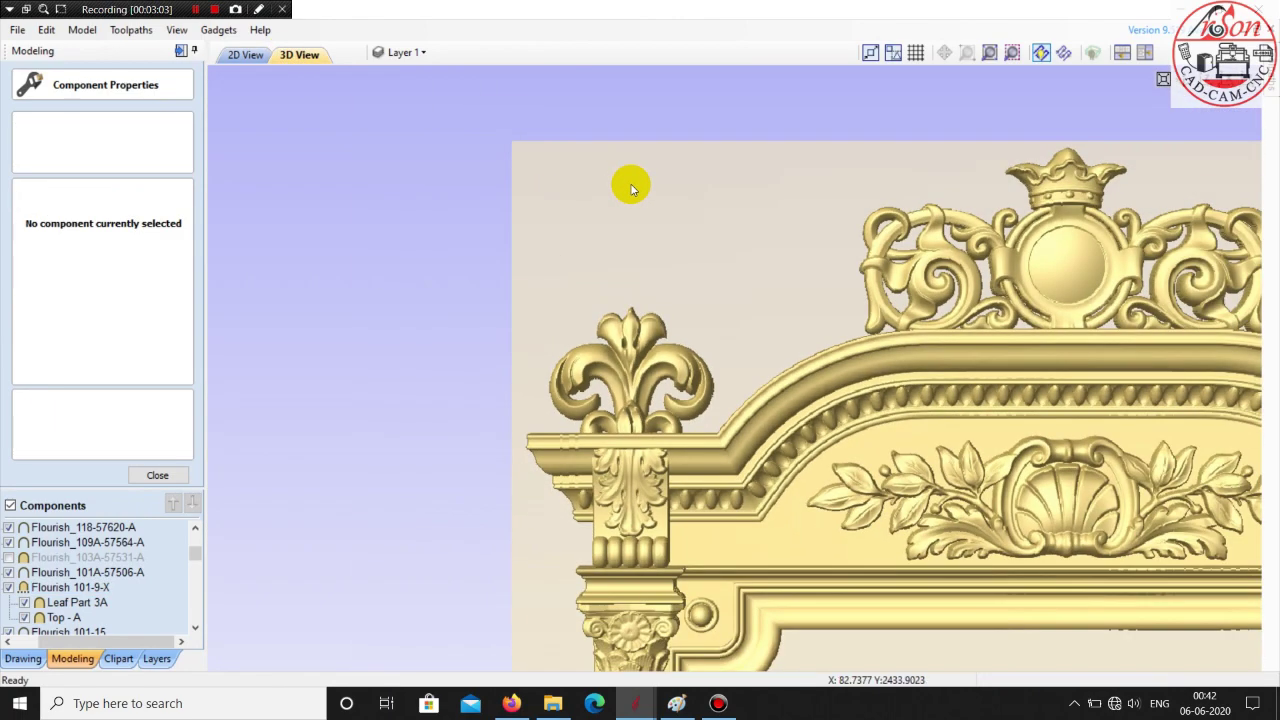
pyautogui.scroll(5, 546, 372)
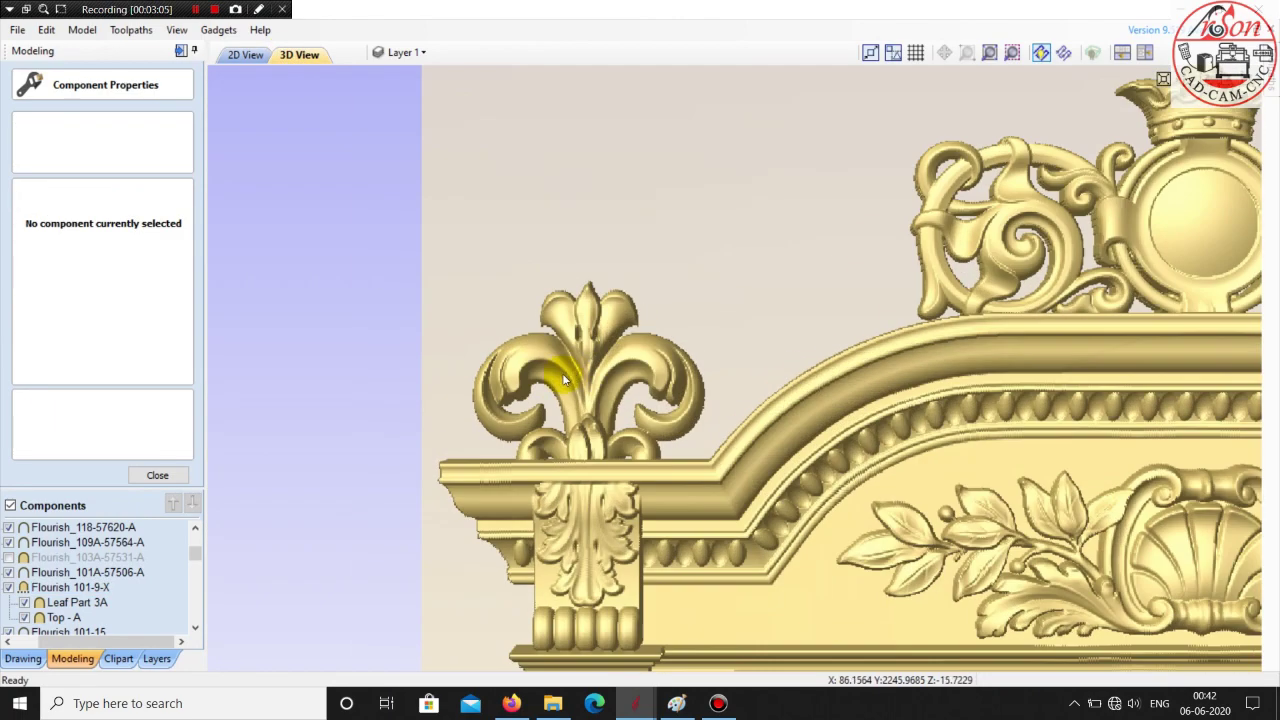
# - Nudge the flourish down about 2 mm in 2D and check how its lower scrolls sit on the cornice in 3D
pyautogui.click(252, 55)
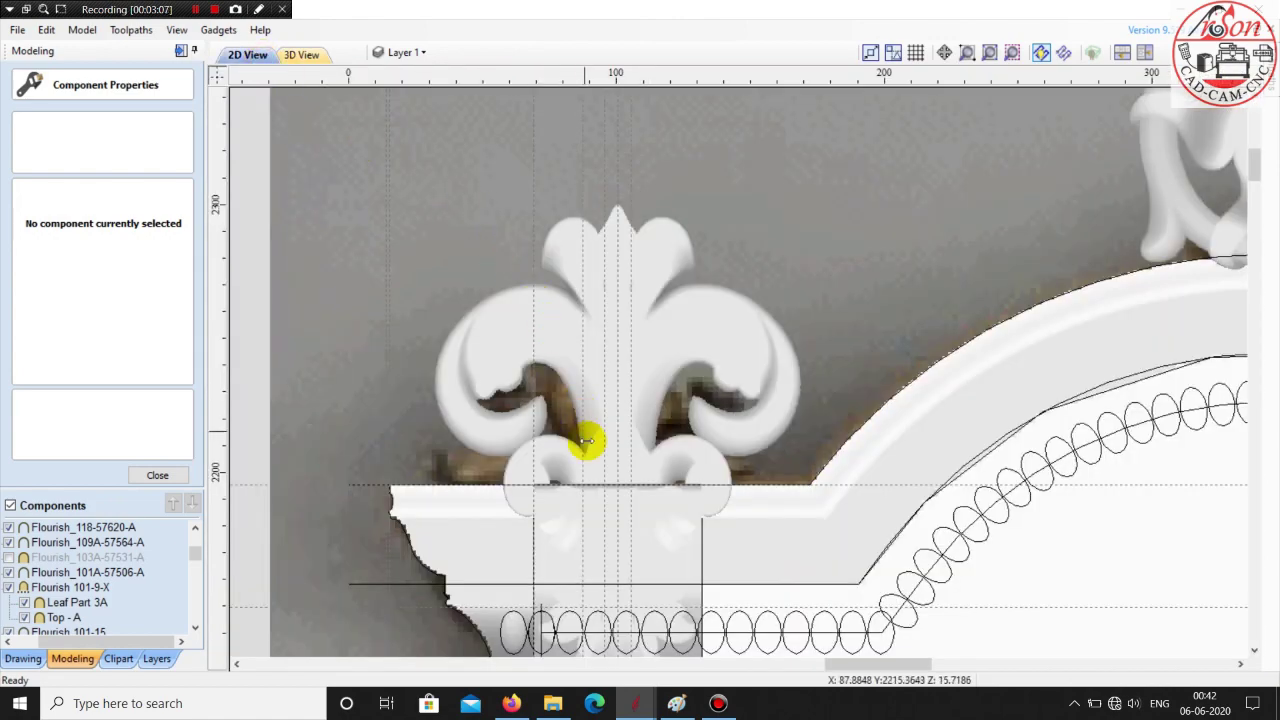
pyautogui.scroll(5, 582, 418)
pyautogui.click(594, 377)
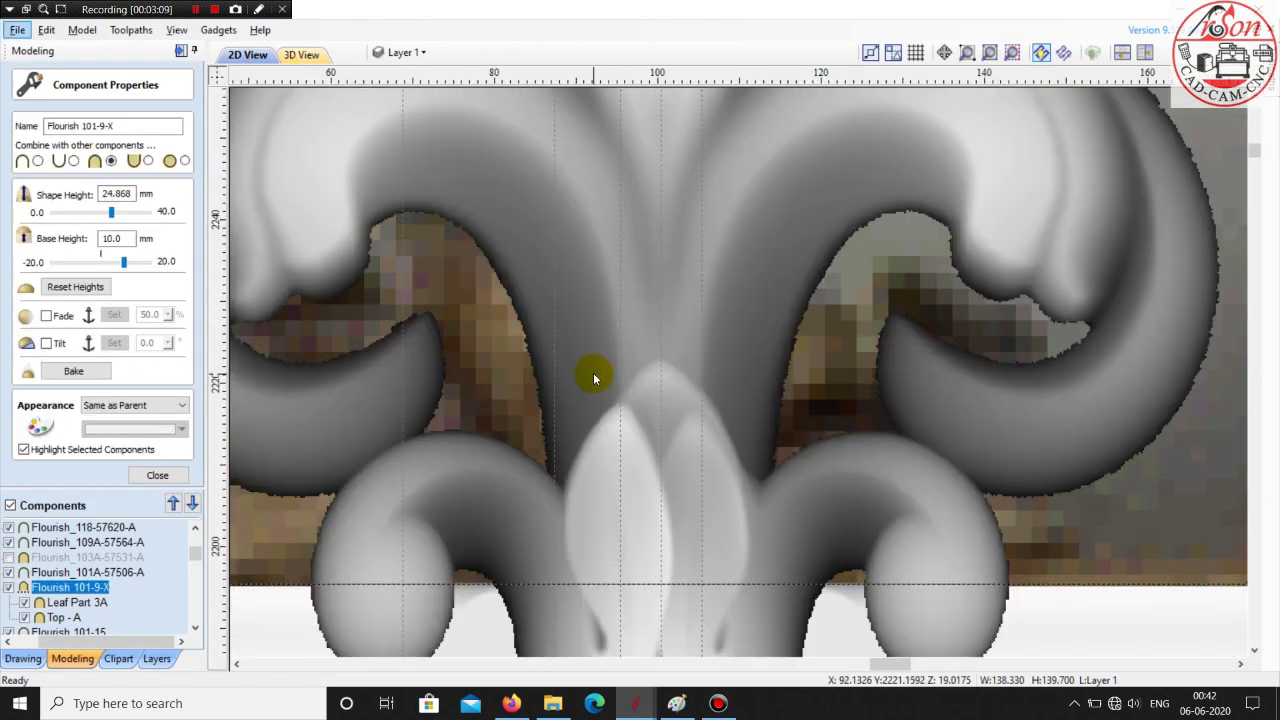
pyautogui.keyDown('ctrl'); pyautogui.scroll(3, 593, 373); pyautogui.keyUp('ctrl')
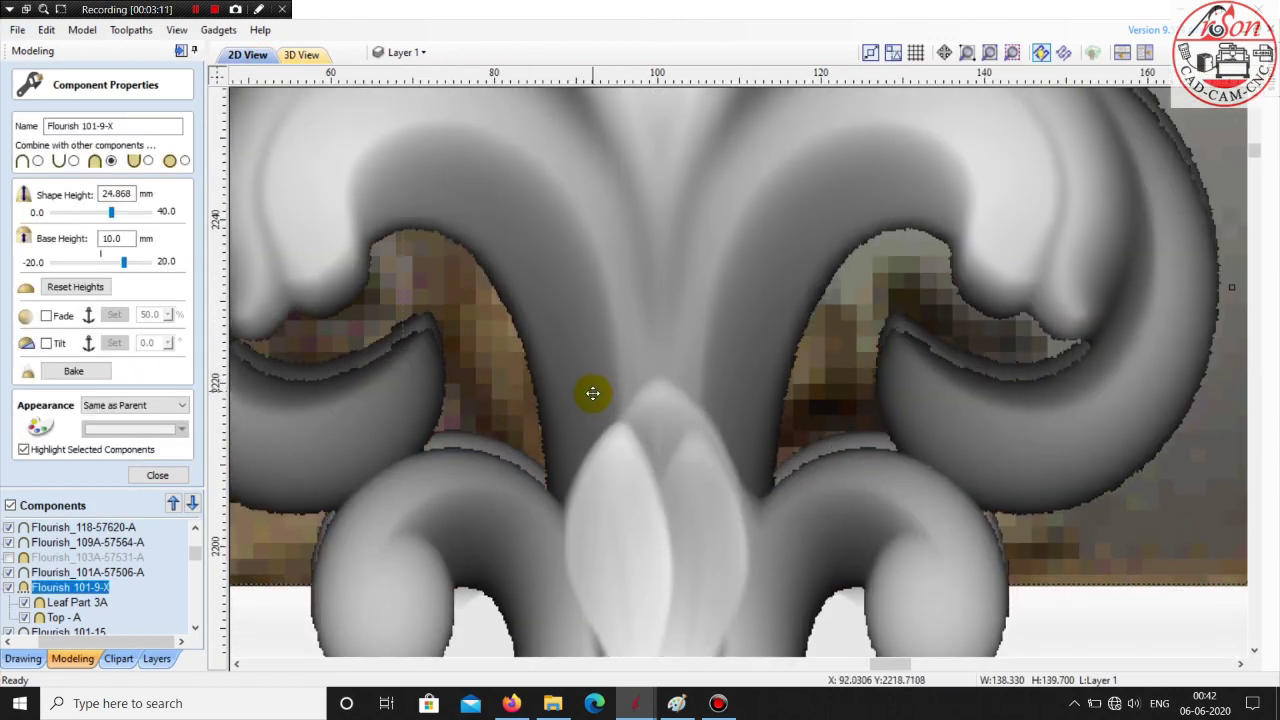
pyautogui.click(300, 54)
pyautogui.scroll(5, 700, 300)
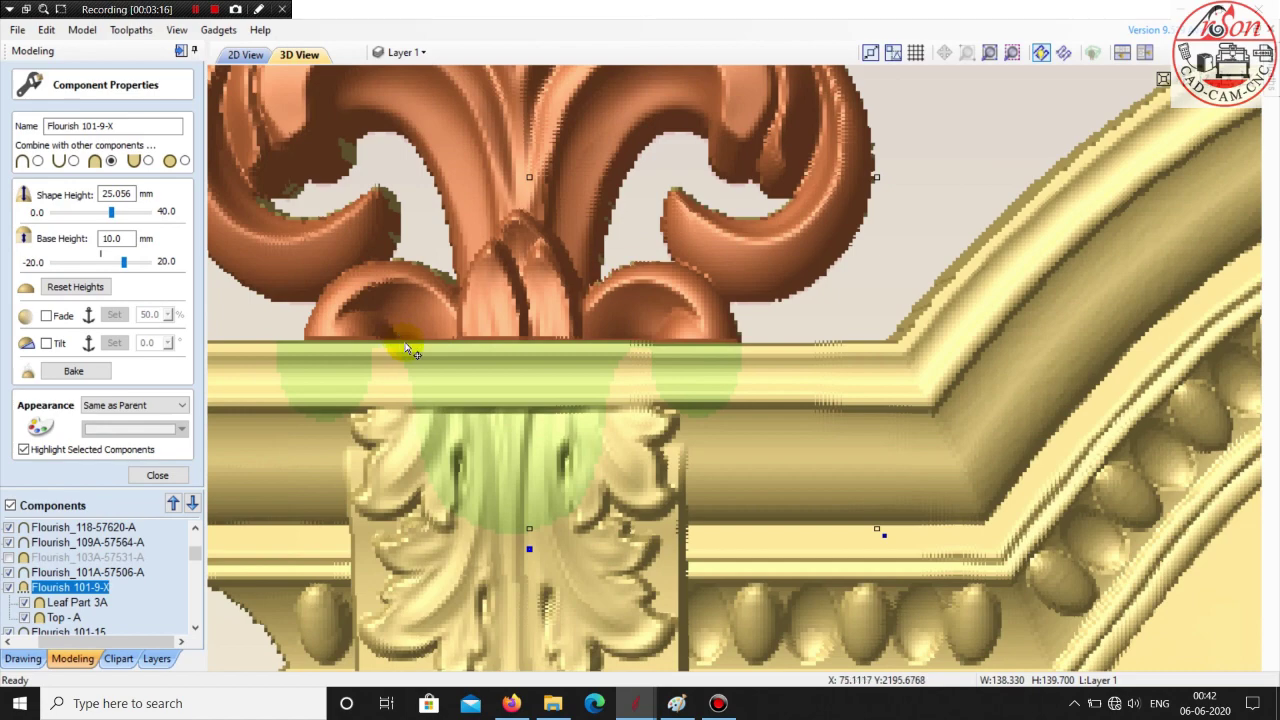
pyautogui.scroll(-5, 570, 380)
pyautogui.click(803, 209)
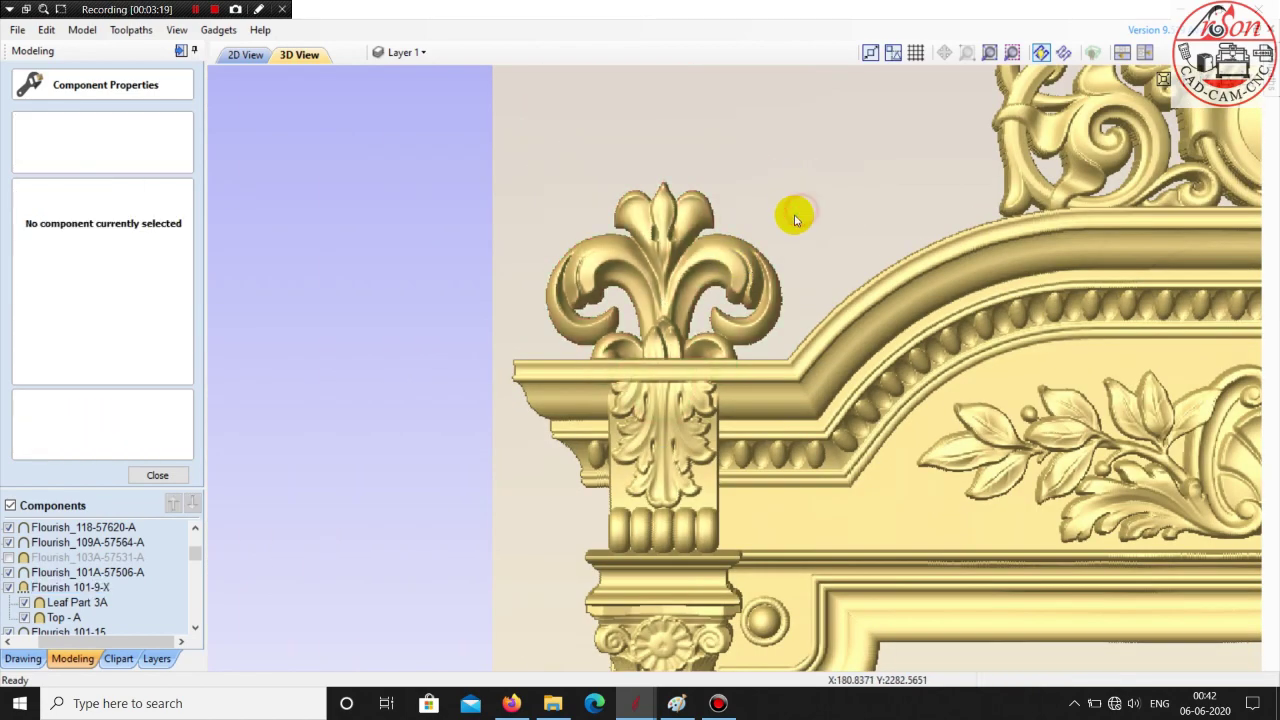
# - Examine the left finial in 3D and compare it in 2D with the reference frame and the unused vertical acanthus ornament
pyautogui.scroll(-2, 790, 235)
pyautogui.scroll(-2, 840, 460)
pyautogui.moveTo(846, 506); pyautogui.dragTo(792, 468, button='middle')
pyautogui.scroll(2, 792, 468)
pyautogui.click(245, 54)
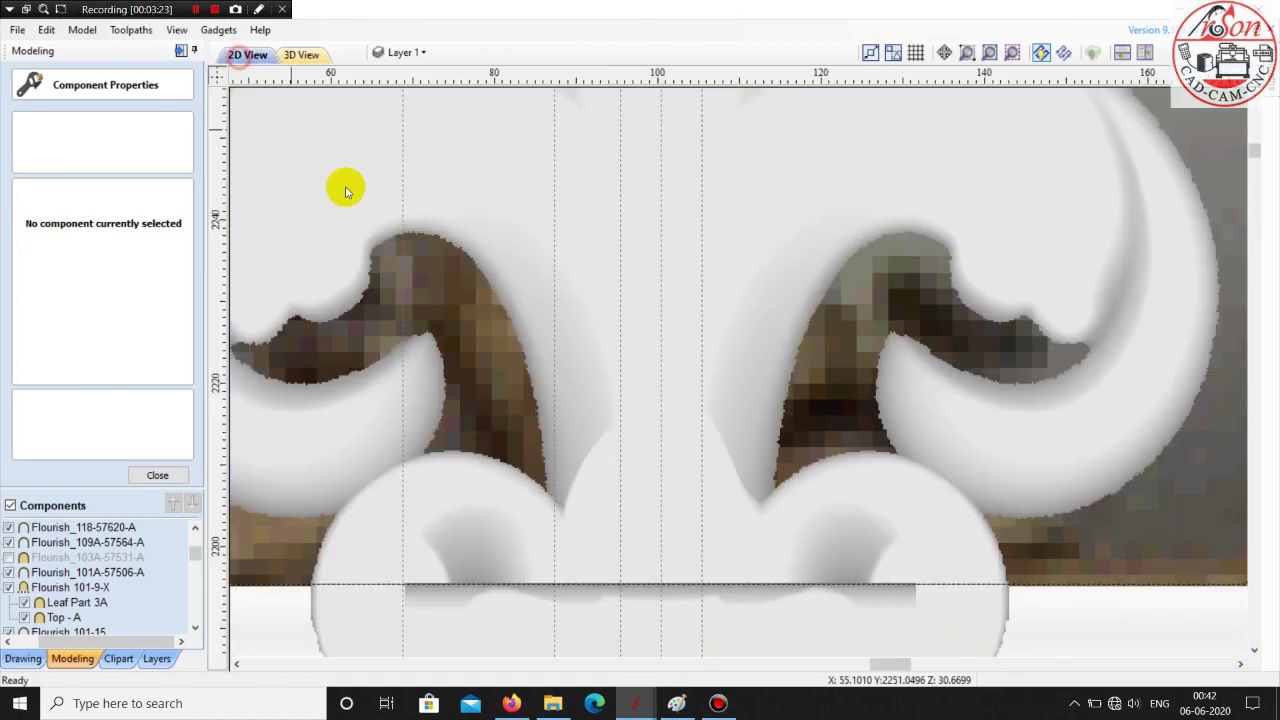
pyautogui.scroll(-2, 354, 457)
pyautogui.scroll(-2, 386, 223)
pyautogui.scroll(-2, 829, 343)
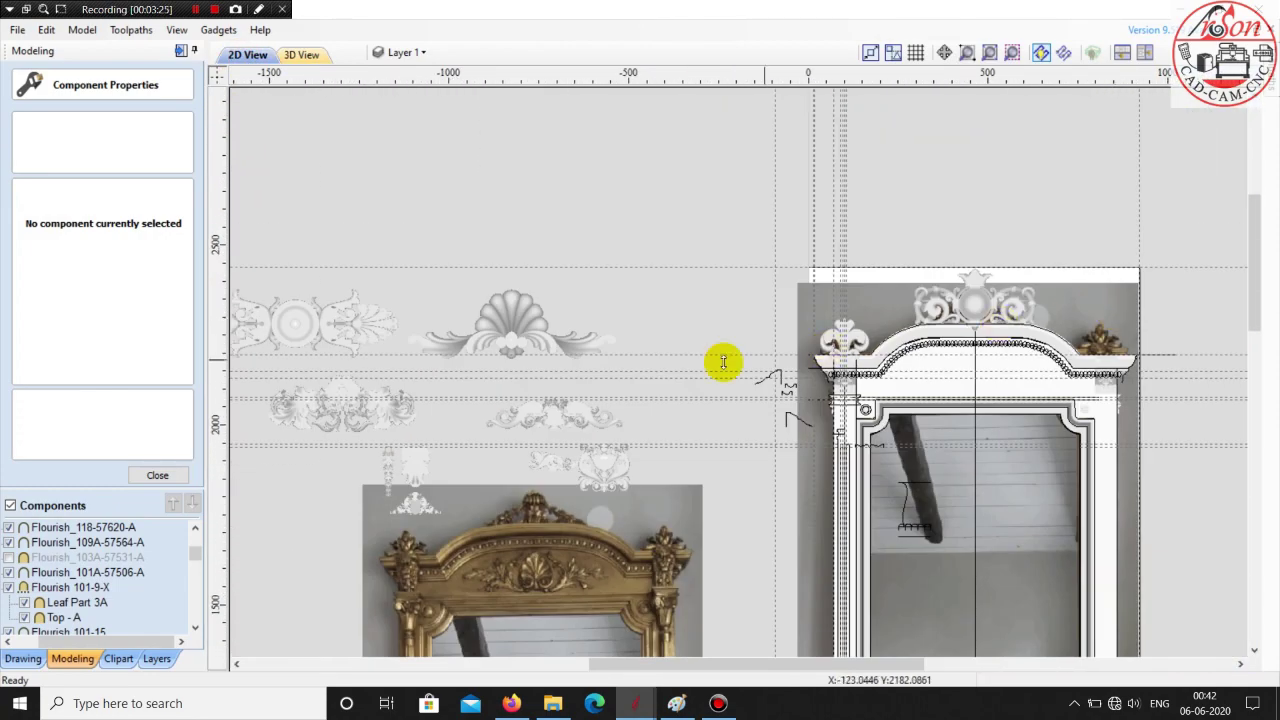
pyautogui.scroll(-1, 669, 371)
pyautogui.scroll(3, 470, 430)
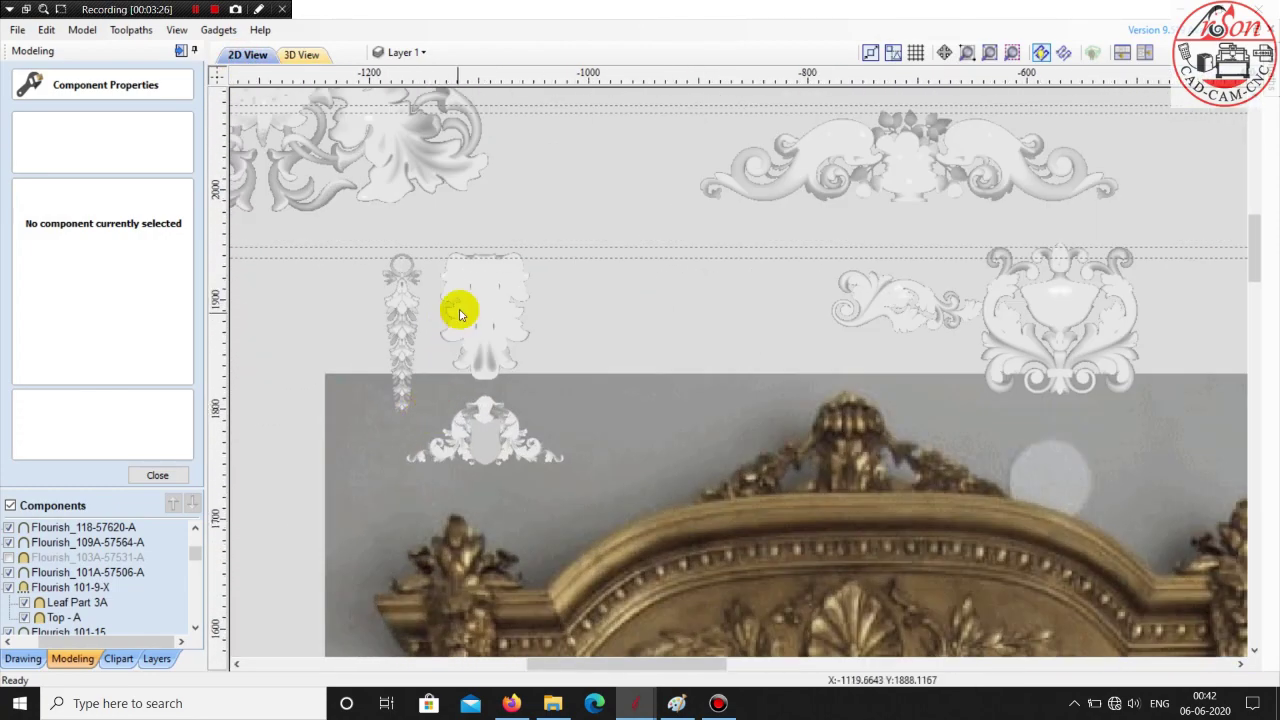
pyautogui.click(462, 307)
pyautogui.scroll(-3, 785, 396)
pyautogui.scroll(-1, 934, 449)
pyautogui.scroll(-1, 1200, 330)
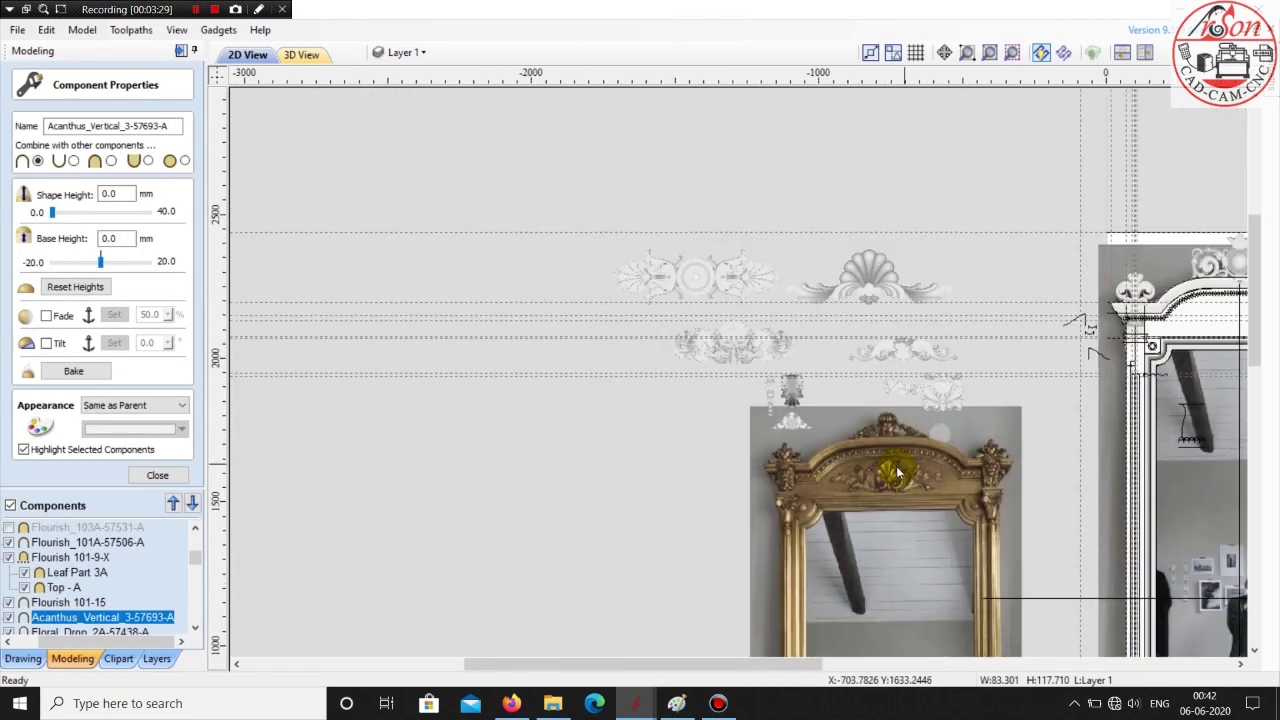
pyautogui.scroll(-1, 766, 334)
pyautogui.scroll(-2, 1143, 274)
pyautogui.scroll(2, 766, 357)
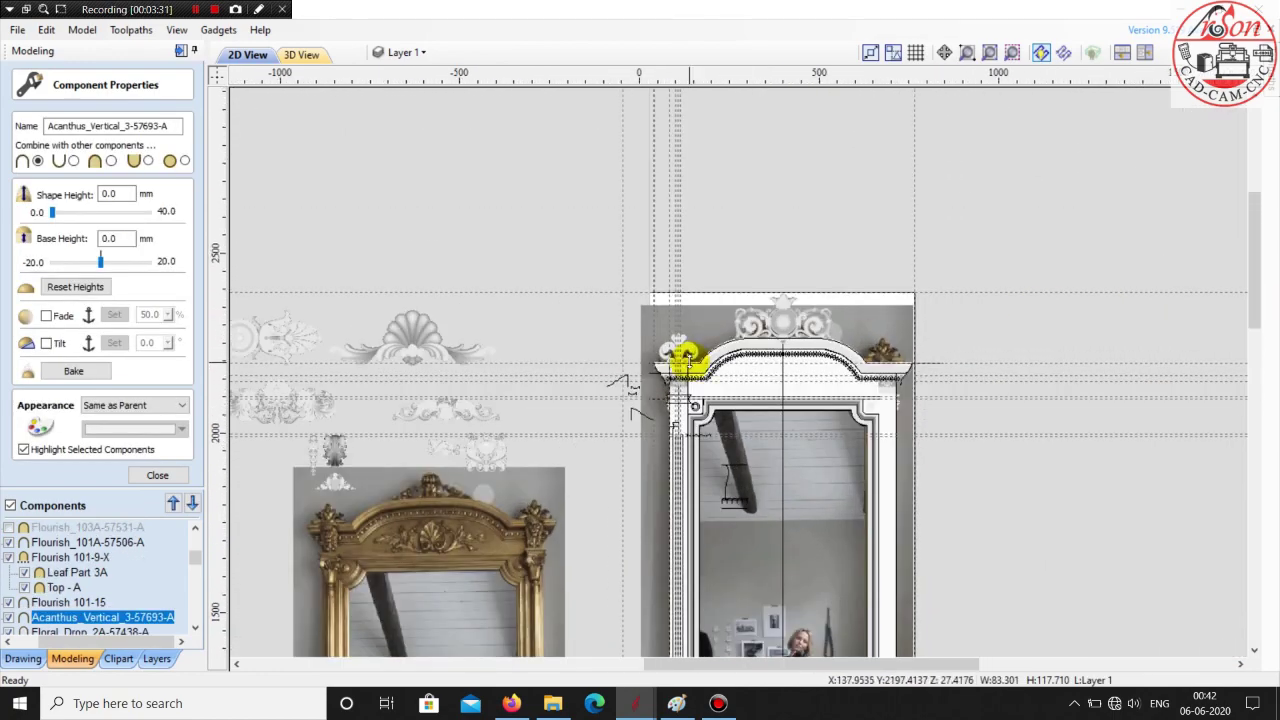
# - Scale the left Flourish 101-9-X finial down to about 116 x 117 mm and reposition it on the cornice above the left column
pyautogui.scroll(3, 690, 340)
pyautogui.scroll(2, 690, 340)
pyautogui.click(682, 283)
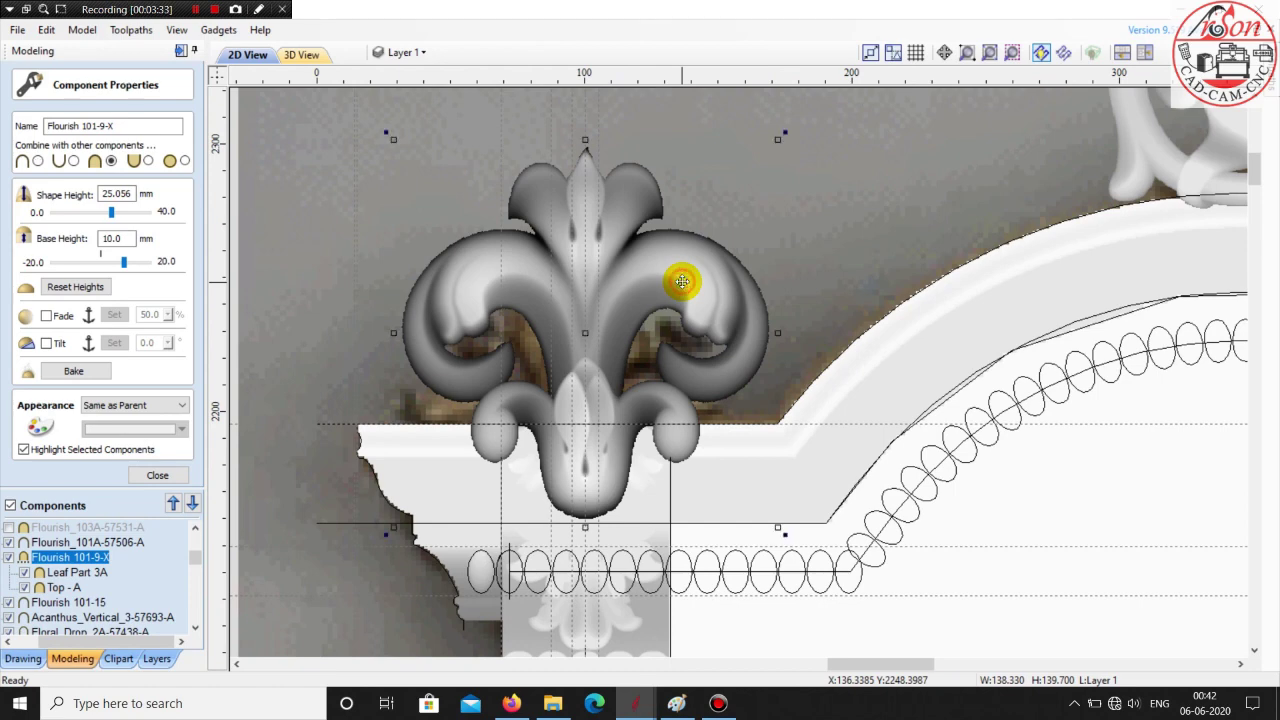
pyautogui.moveTo(391, 142); pyautogui.dragTo(457, 209)
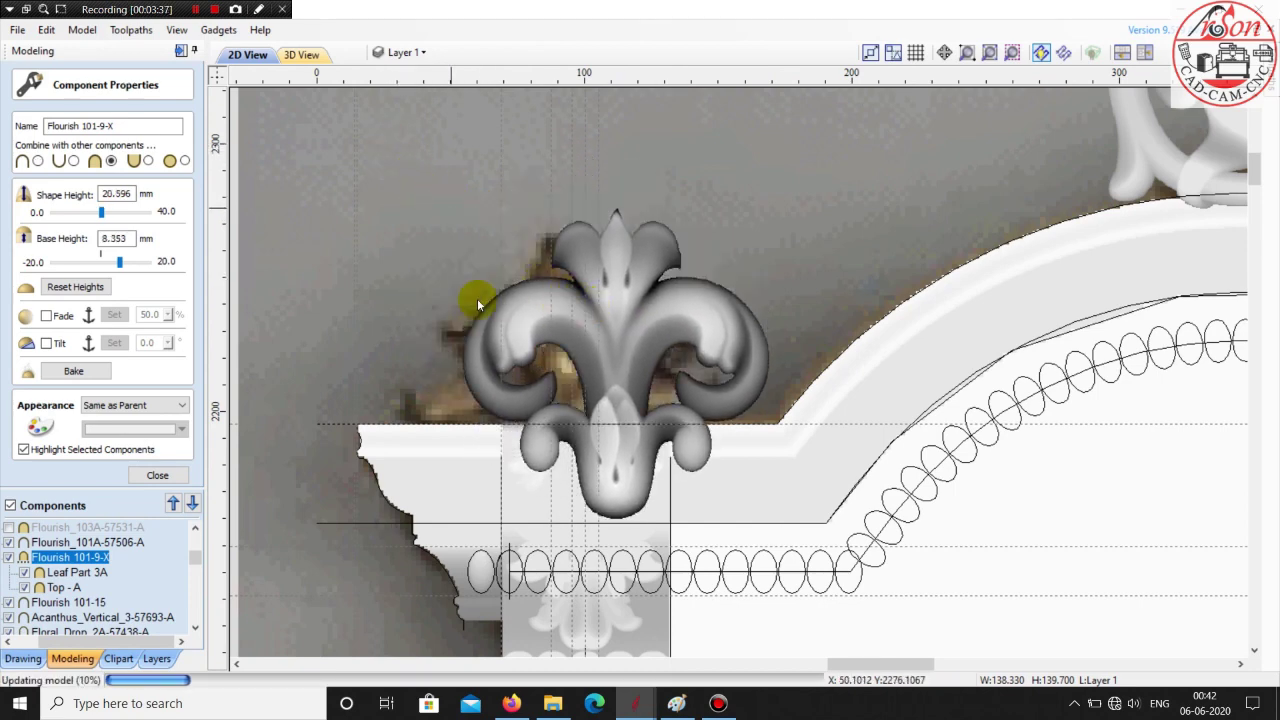
pyautogui.moveTo(520, 299); pyautogui.dragTo(499, 322)
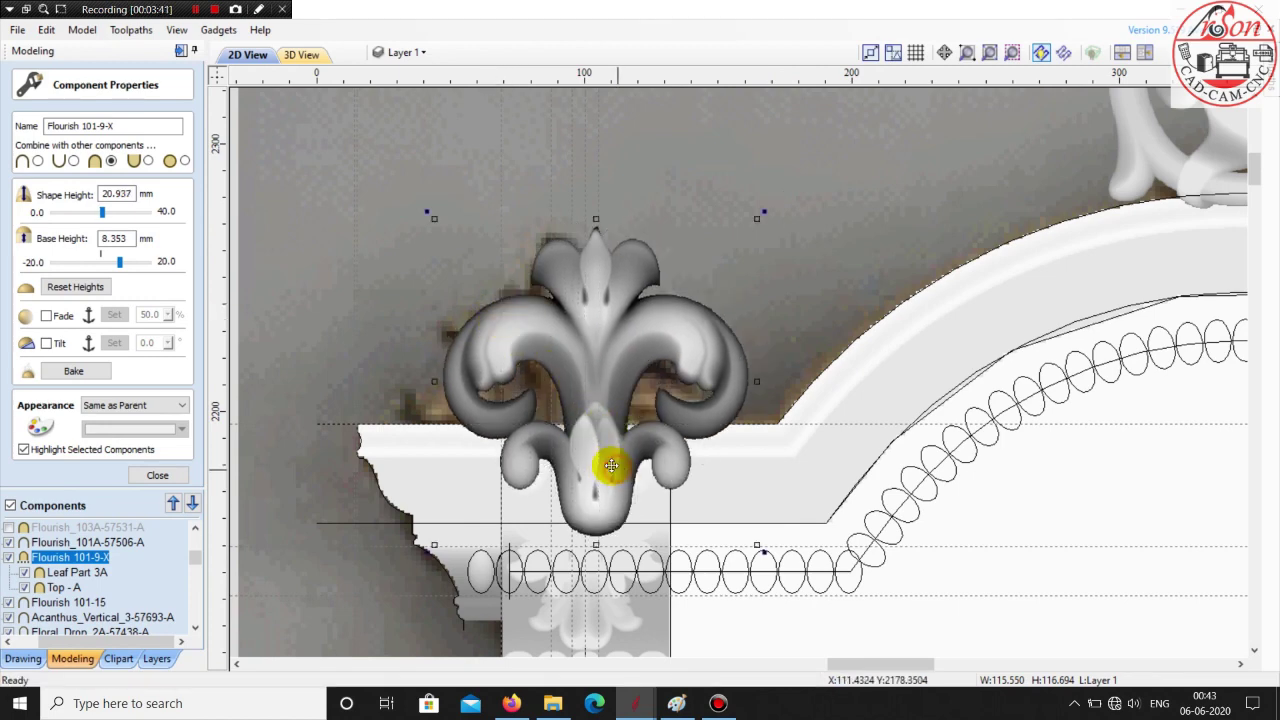
pyautogui.moveTo(606, 459); pyautogui.dragTo(490, 457)
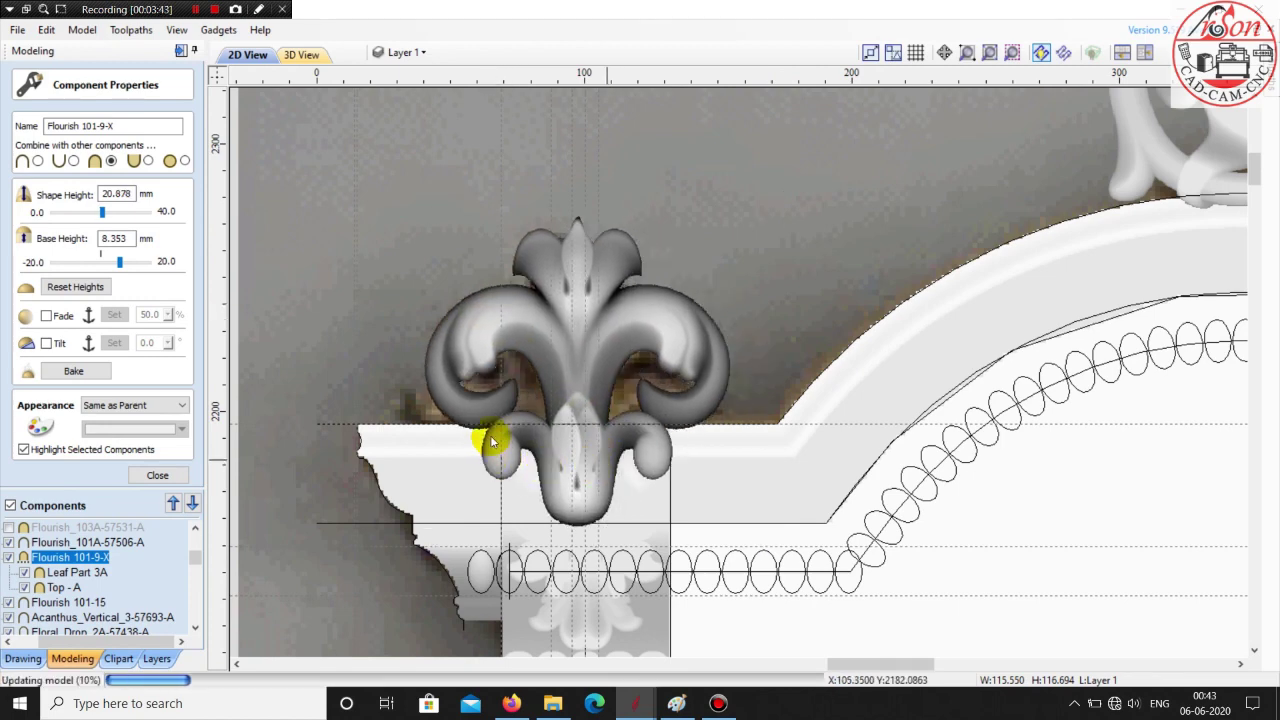
pyautogui.scroll(1, 491, 444)
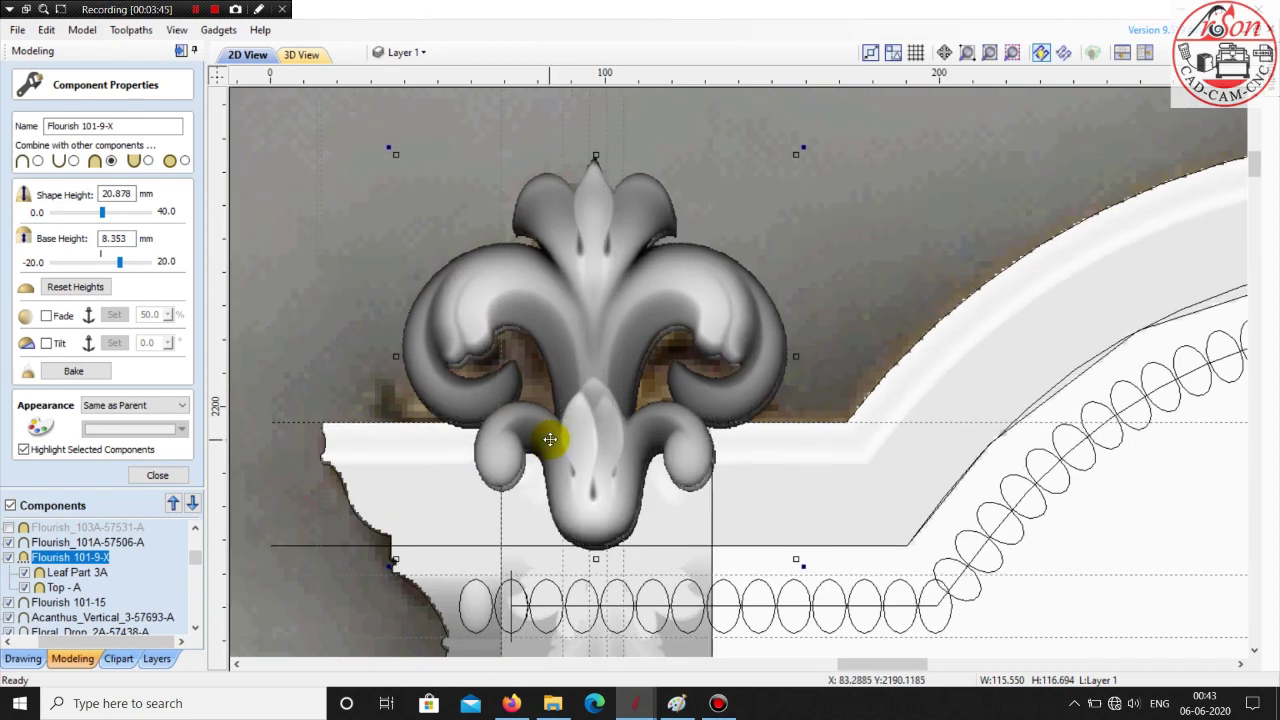
pyautogui.moveTo(550, 439); pyautogui.dragTo(625, 463)
# - Center the flourish horizontally on the left column component and check the alignment in 3D
pyautogui.scroll(-2, 658, 370)
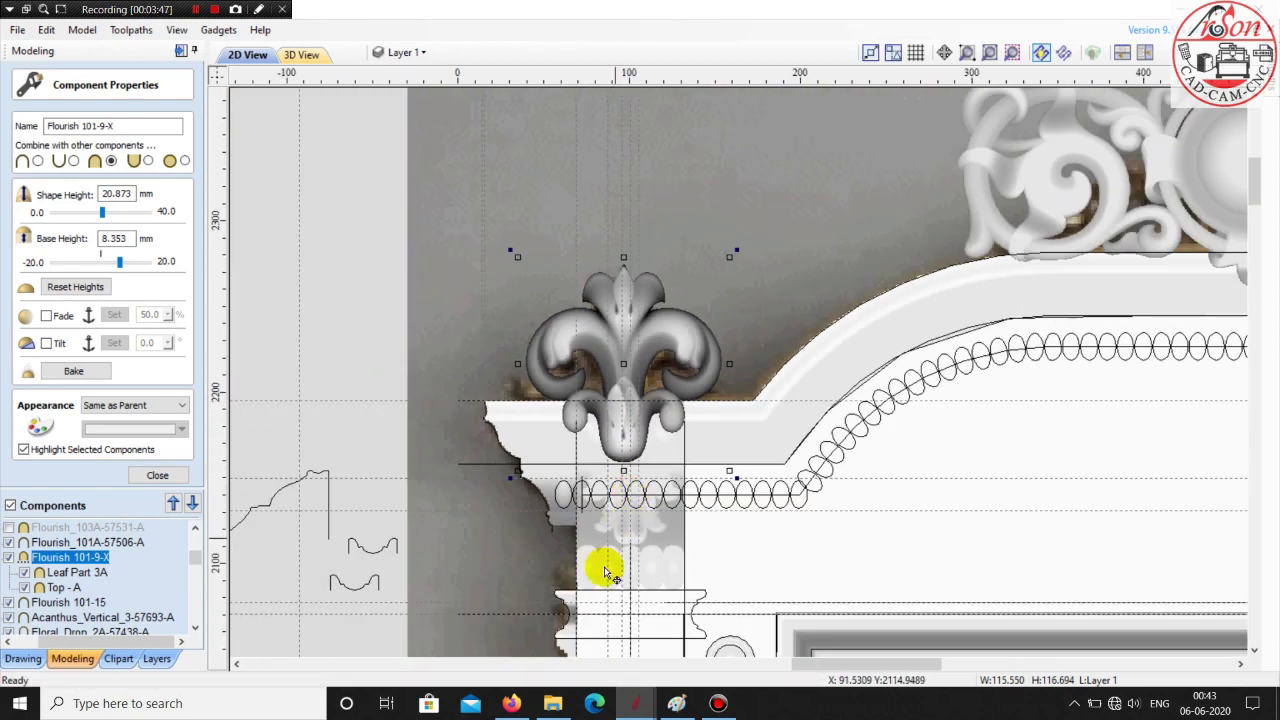
pyautogui.scroll(2, 612, 585)
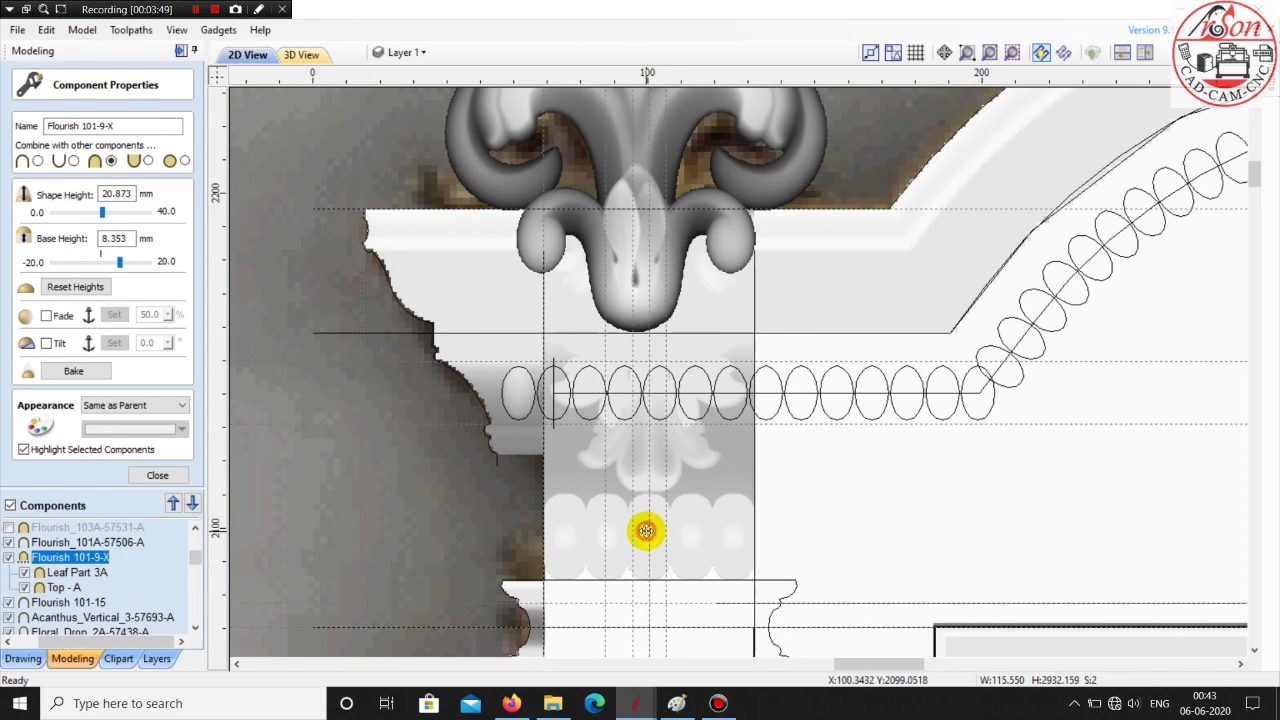
pyautogui.click(157, 475)
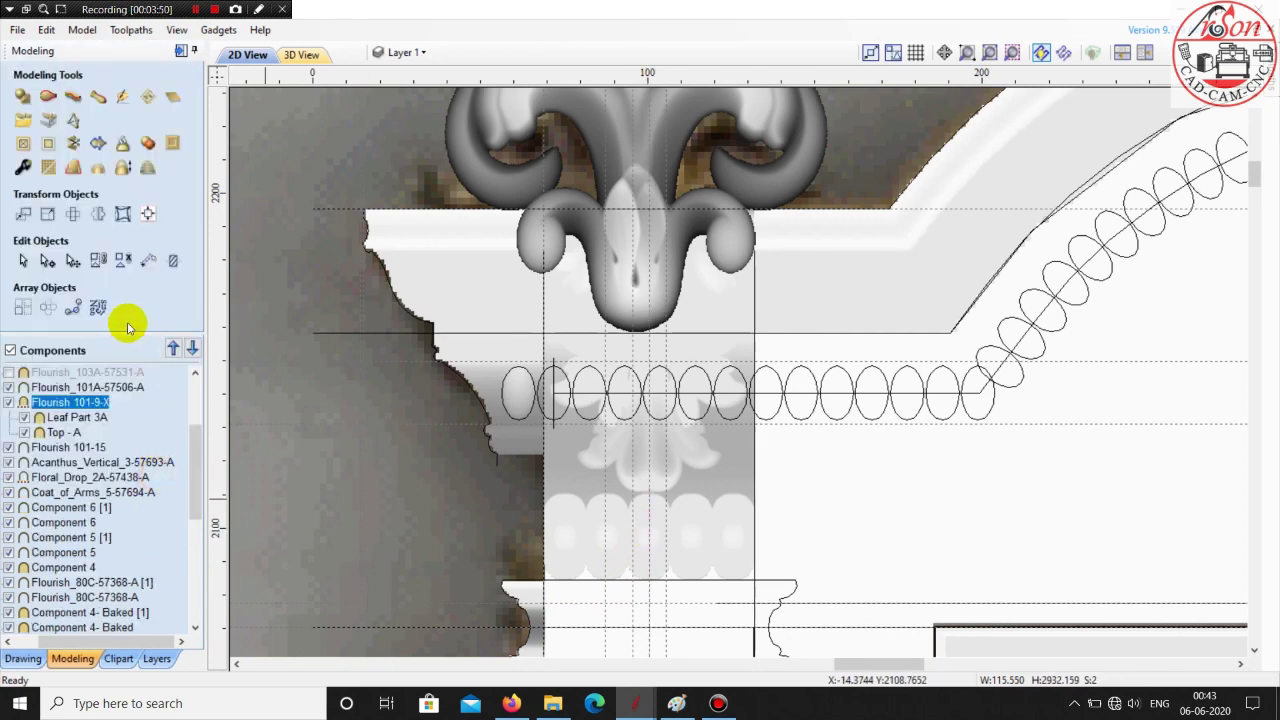
pyautogui.click(147, 213)
pyautogui.click(86, 230)
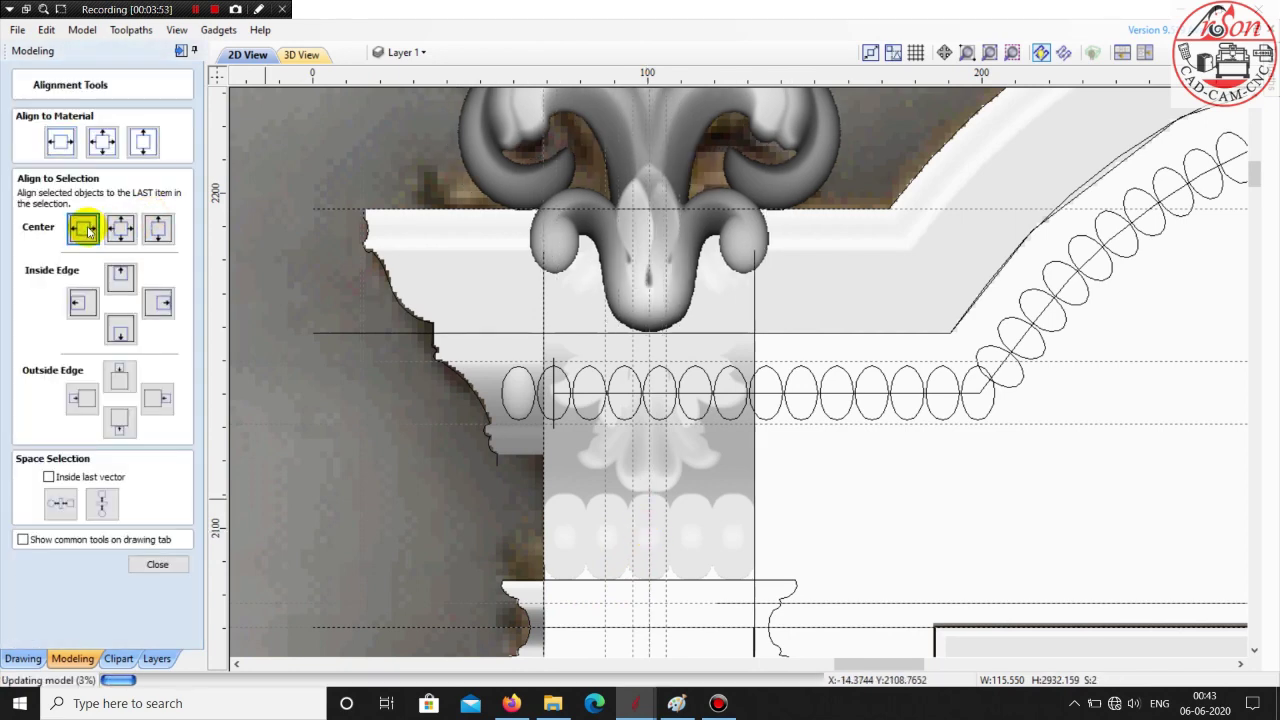
pyautogui.click(302, 55)
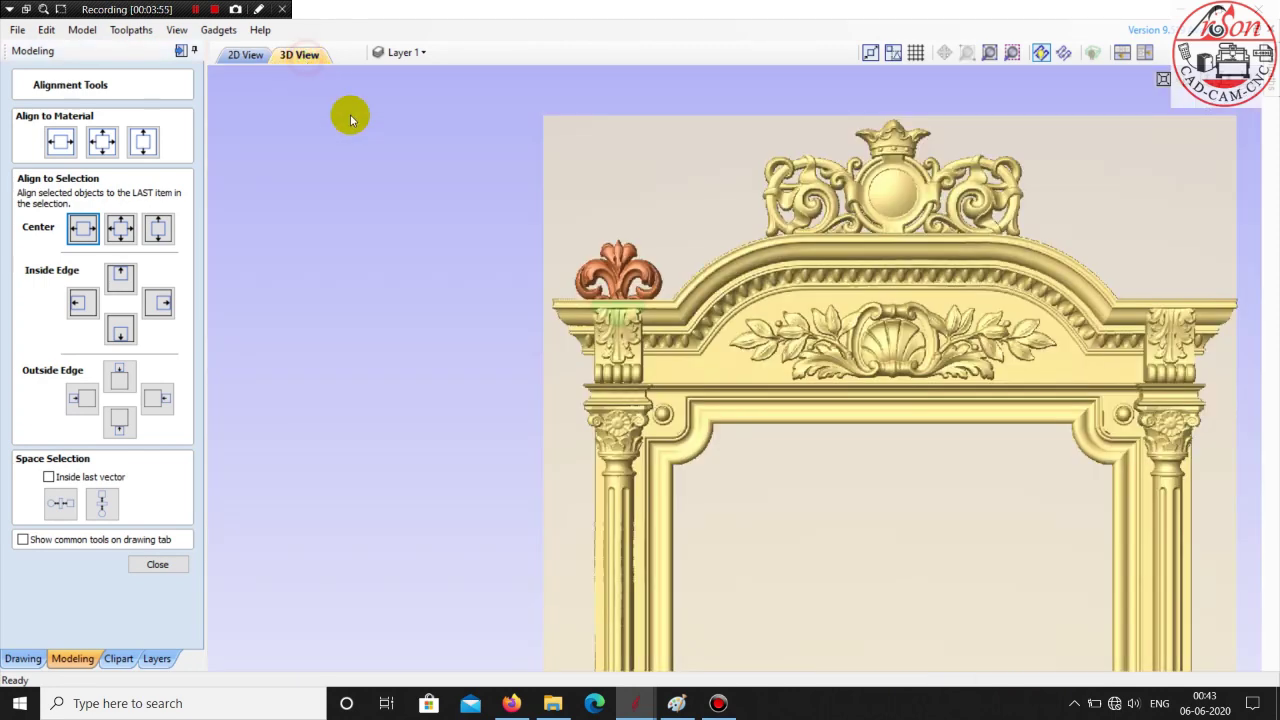